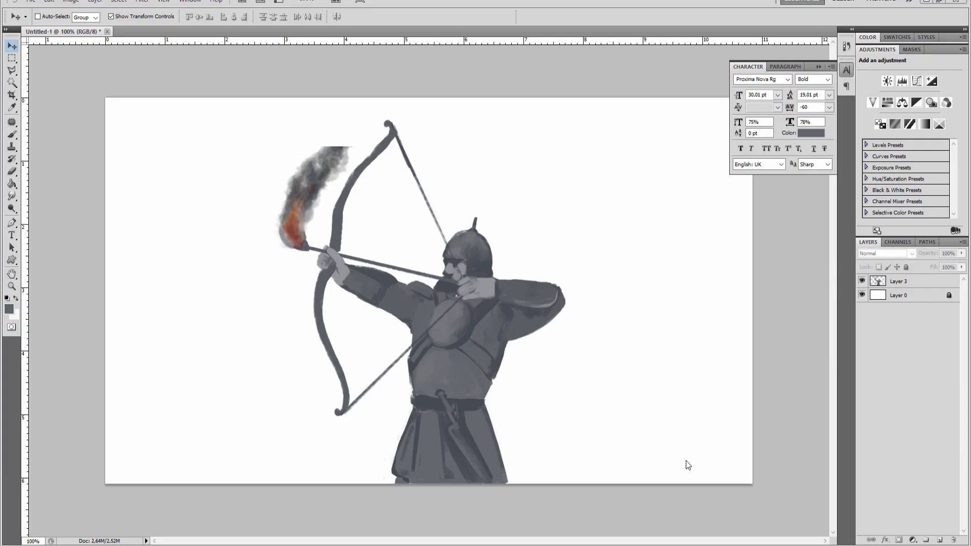
Duplicate Layer 3 as 'Layer 3 copy', hide the original, and zoom in on the arrow hand.
{"action": "left_click", "coordinate": [905, 284]}
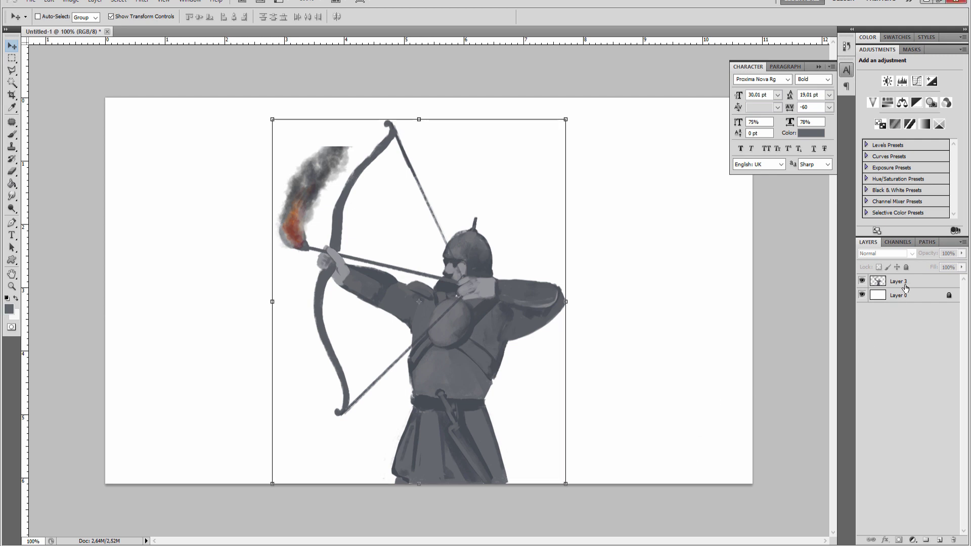
{"action": "key", "text": "ctrl+j"}
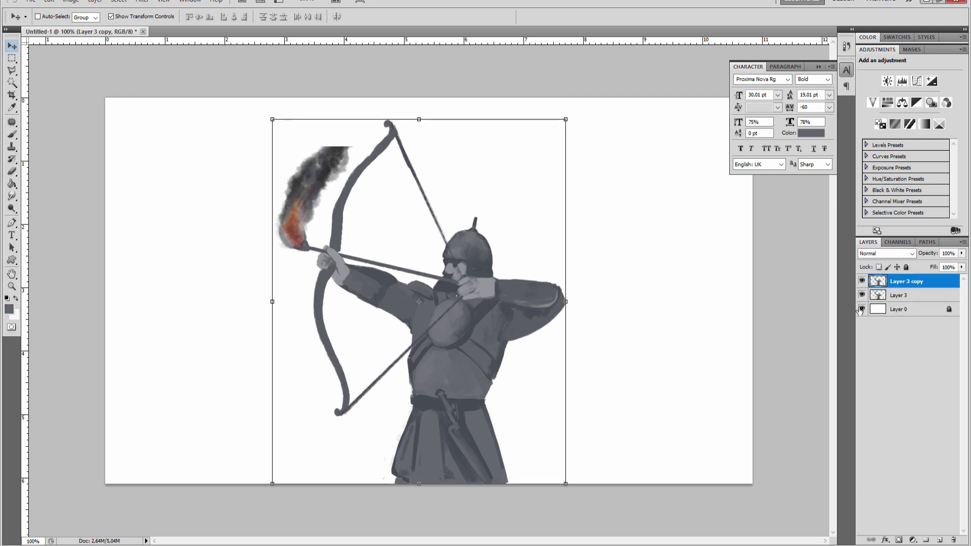
{"action": "left_click", "coordinate": [862, 295]}
{"action": "left_click_drag", "start_coordinate": [373, 258], "coordinate": [532, 315]}
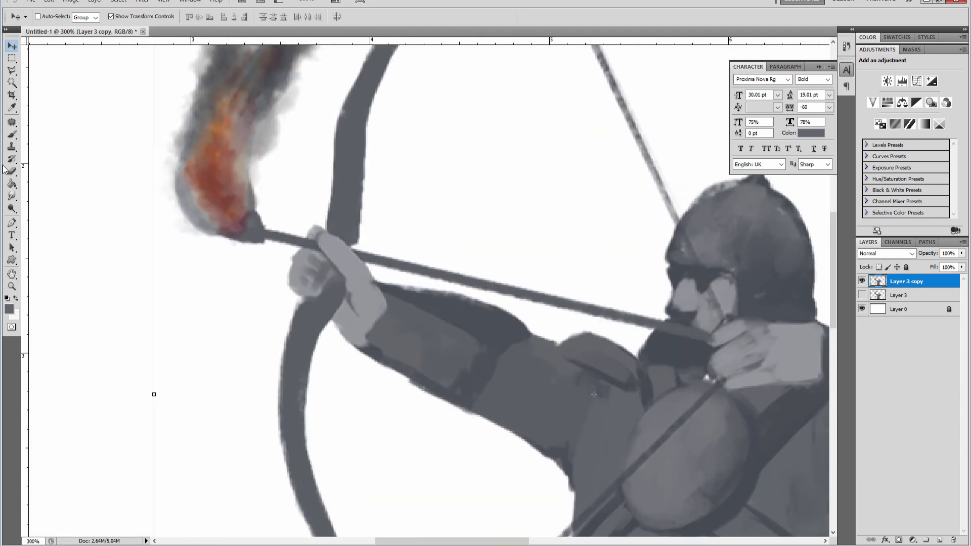
Start a Polygonal Lasso outline of the arrow shaft at the drawing hand.
{"action": "left_click", "coordinate": [12, 71]}
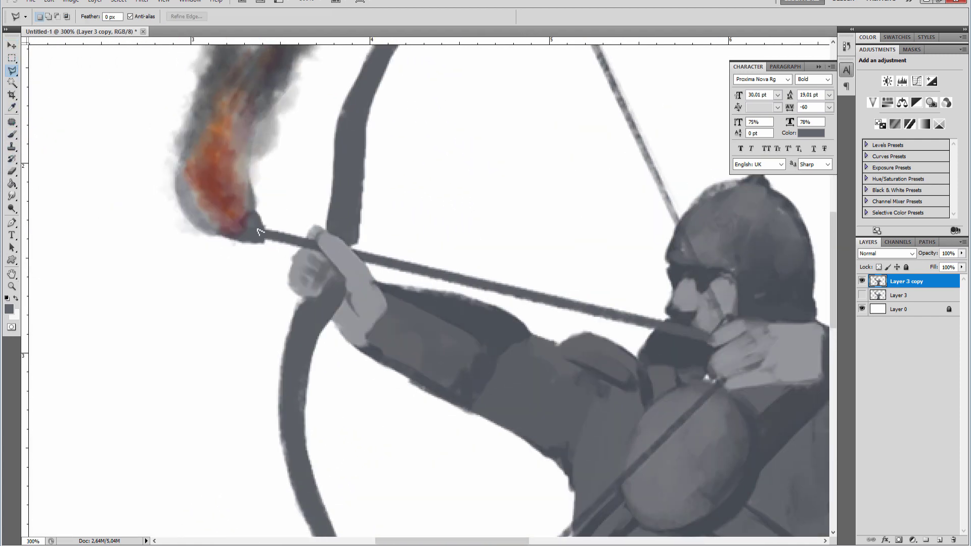
{"action": "left_click_drag", "start_coordinate": [639, 353], "coordinate": [575, 323]}
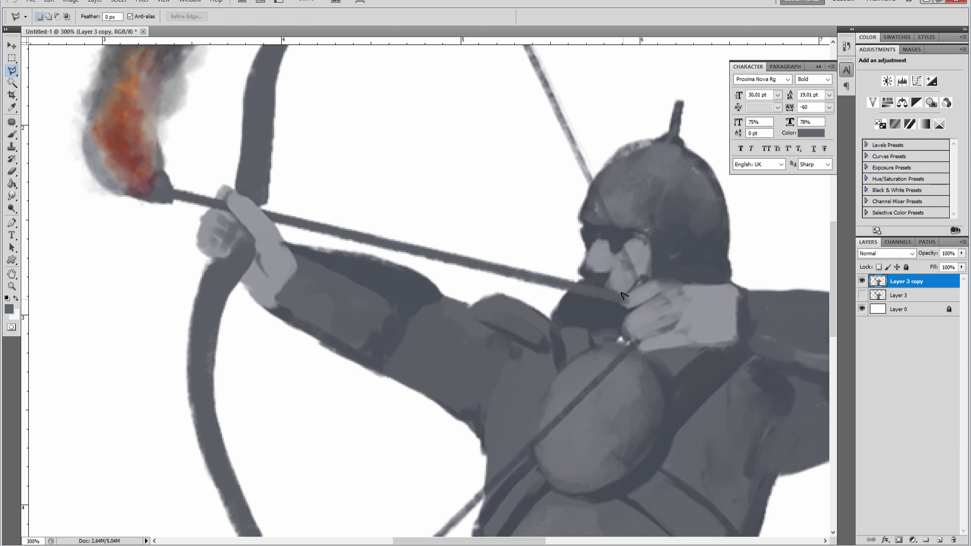
{"action": "key", "text": "ctrl+plus"}
{"action": "key", "text": "ctrl+plus"}
{"action": "left_click_drag", "start_coordinate": [588, 331], "coordinate": [364, 281]}
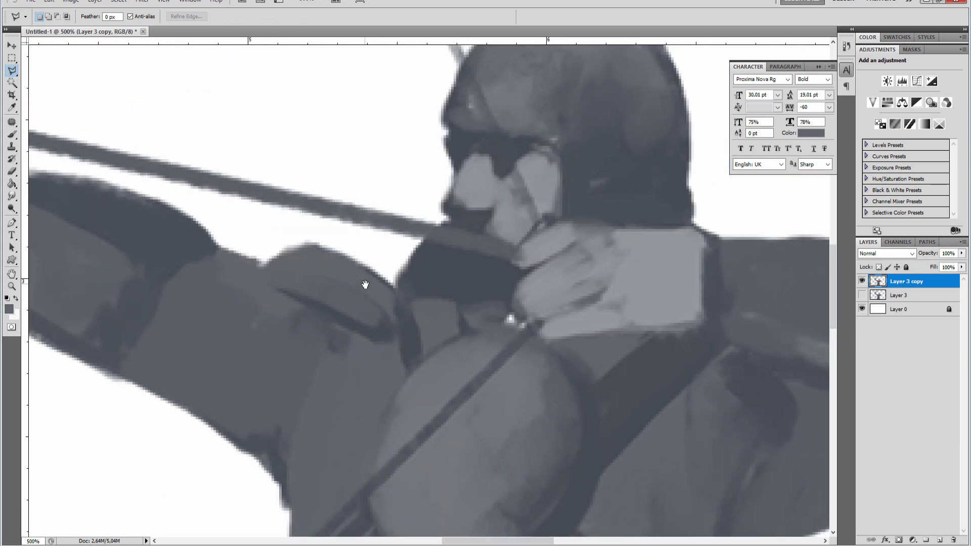
{"action": "key", "text": "ctrl+plus"}
{"action": "key", "text": "ctrl+minus"}
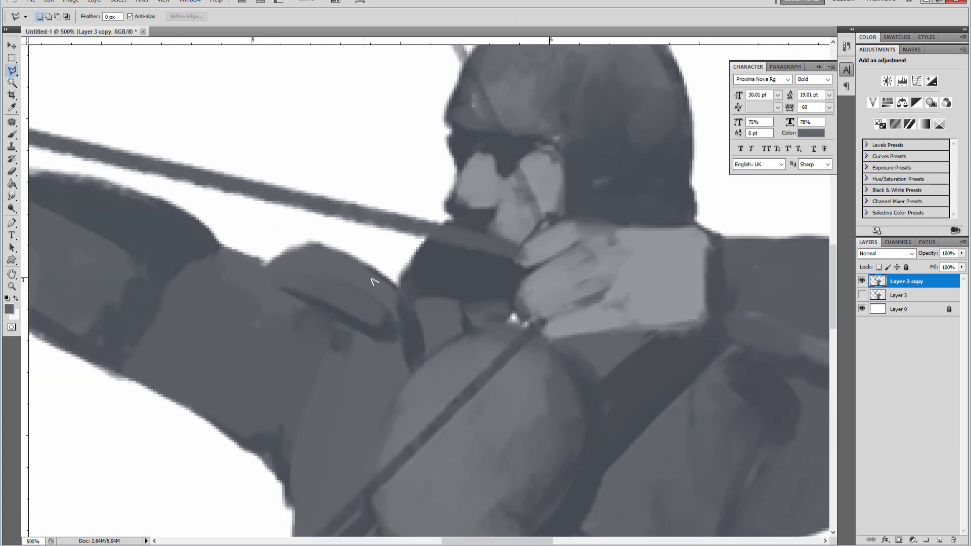
{"action": "left_click", "coordinate": [520, 258]}
{"action": "left_click", "coordinate": [453, 245]}
{"action": "left_click", "coordinate": [424, 238]}
Continue the outline along the shaft and around the torch head.
{"action": "left_click_drag", "start_coordinate": [152, 177], "coordinate": [501, 281]}
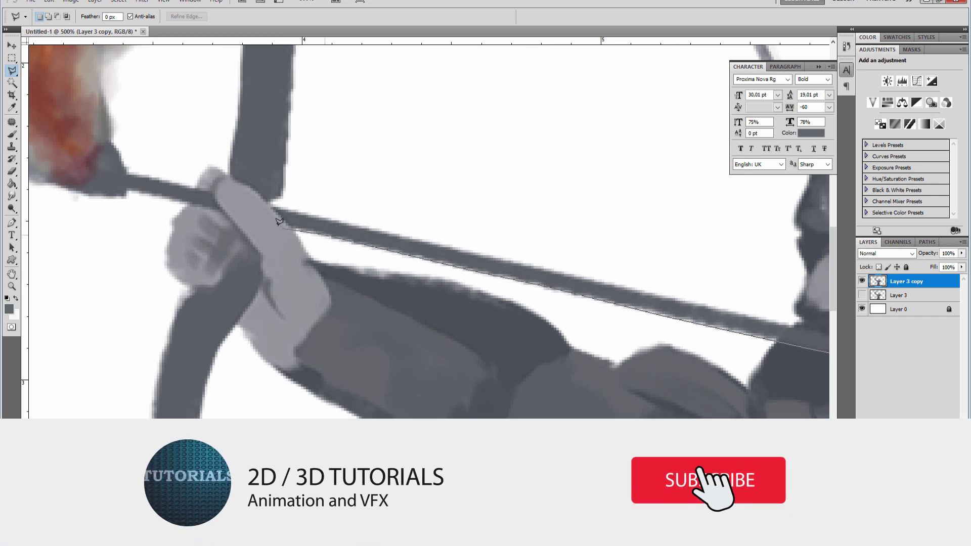
{"action": "left_click_drag", "start_coordinate": [191, 197], "coordinate": [389, 260]}
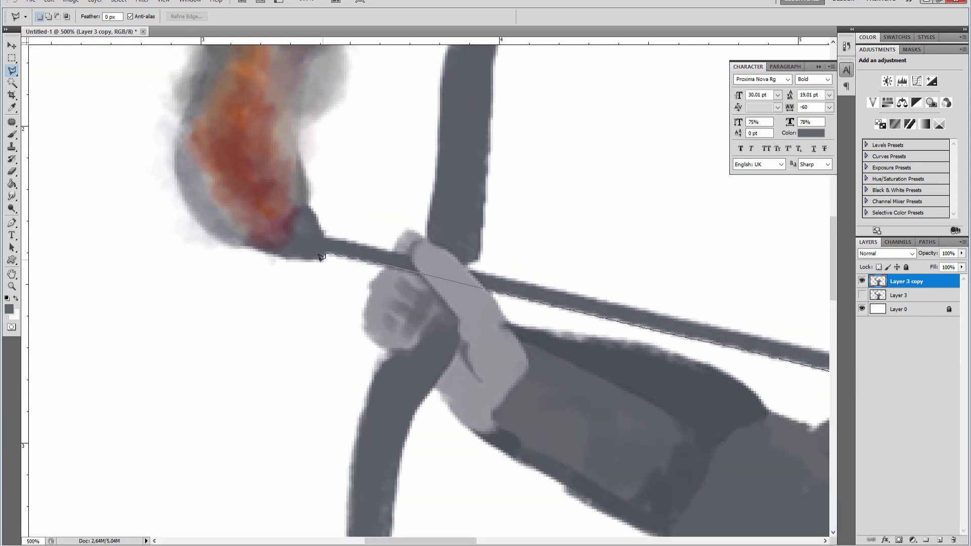
{"action": "left_click", "coordinate": [276, 256]}
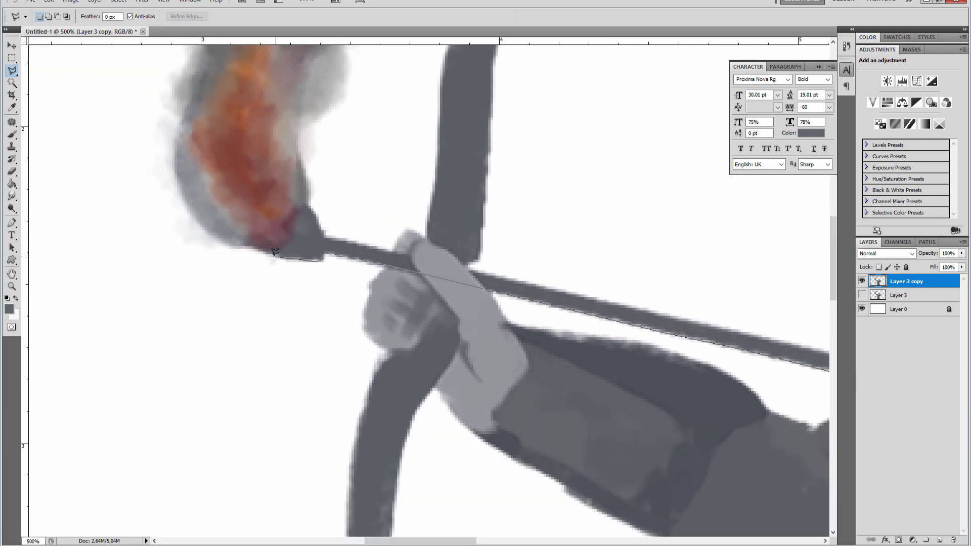
{"action": "left_click", "coordinate": [246, 240]}
{"action": "left_click", "coordinate": [253, 181]}
{"action": "left_click", "coordinate": [273, 176]}
{"action": "left_click", "coordinate": [291, 185]}
{"action": "left_click", "coordinate": [323, 234]}
Close the shaft outline back at the face and copy it onto new Layer 4.
{"action": "left_click_drag", "start_coordinate": [503, 312], "coordinate": [242, 270]}
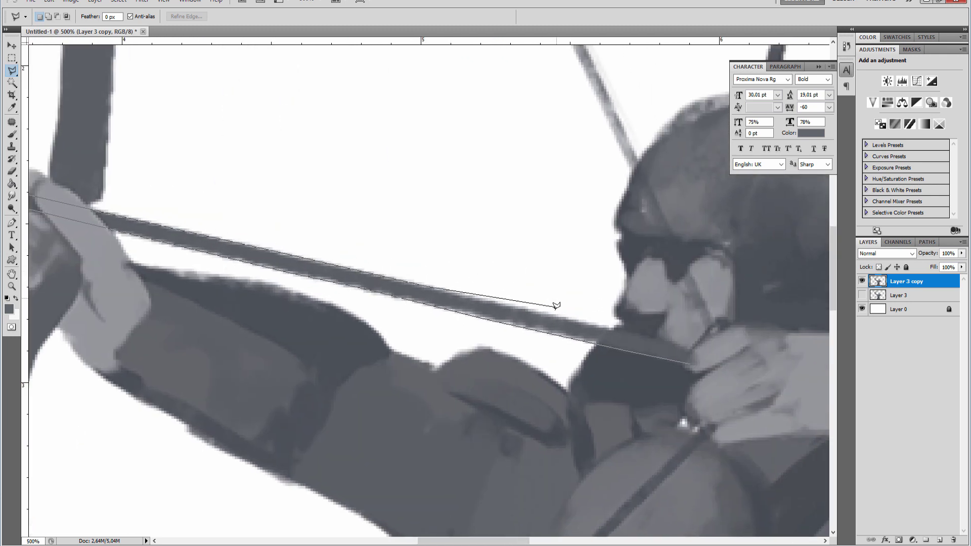
{"action": "left_click", "coordinate": [551, 314]}
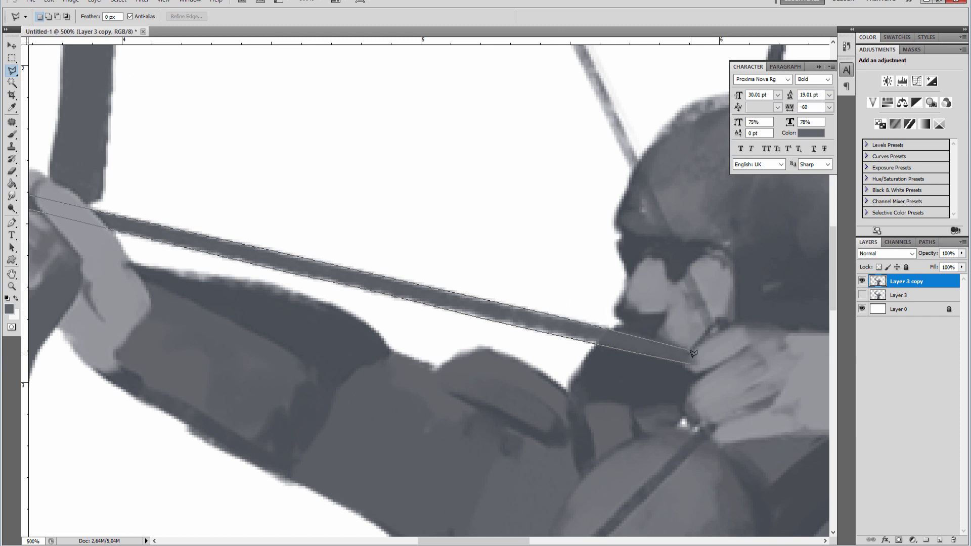
{"action": "double_click", "coordinate": [691, 361]}
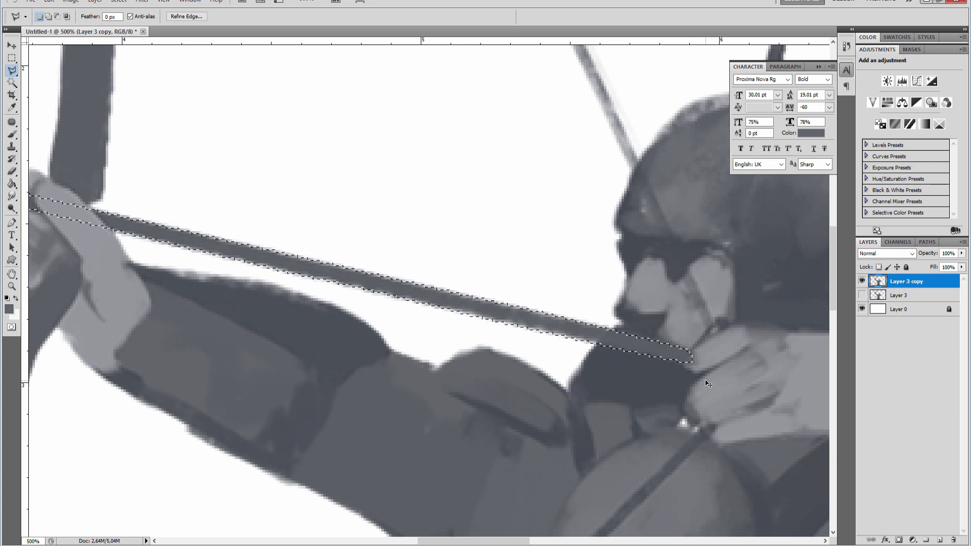
{"action": "key", "text": "ctrl+shift+alt+n"}
{"action": "key", "text": "alt+BackSpace"}
{"action": "key", "text": "ctrl+d"}
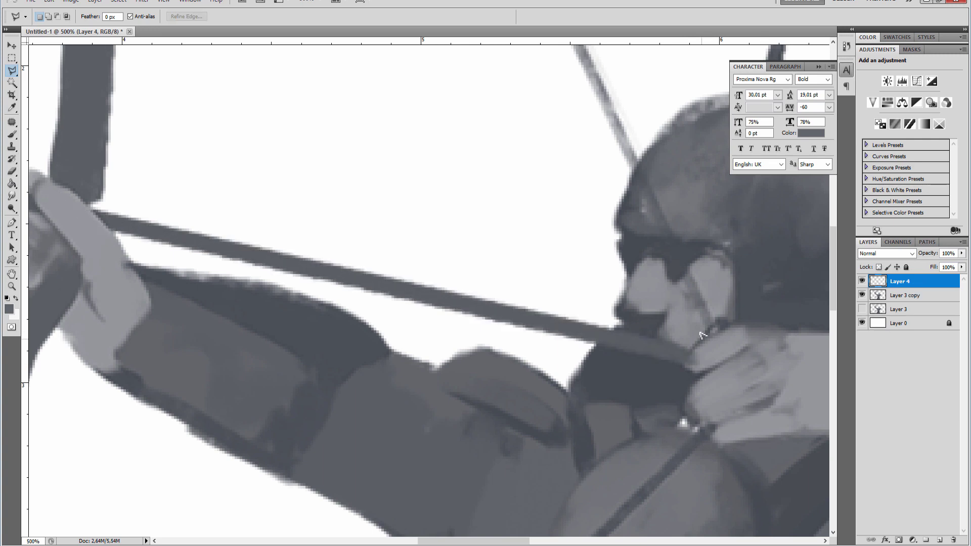
Zoom out and view the arrow shaft alone with Layer 3 copy hidden.
{"action": "key", "text": "ctrl+minus"}
{"action": "key", "text": "ctrl+minus"}
{"action": "key", "text": "ctrl+minus"}
{"action": "key", "text": "v"}
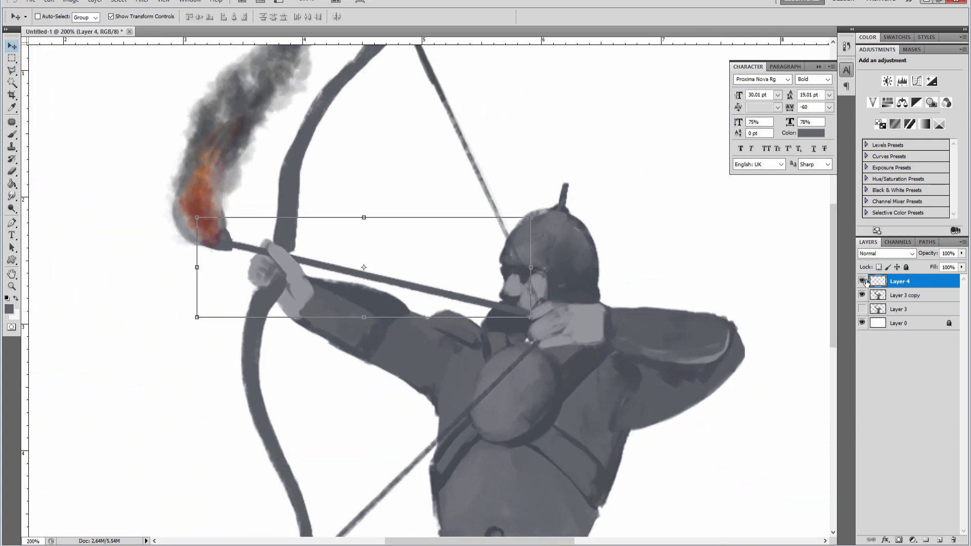
{"action": "left_click_drag", "start_coordinate": [862, 281], "coordinate": [862, 295]}
{"action": "left_click", "coordinate": [862, 281]}
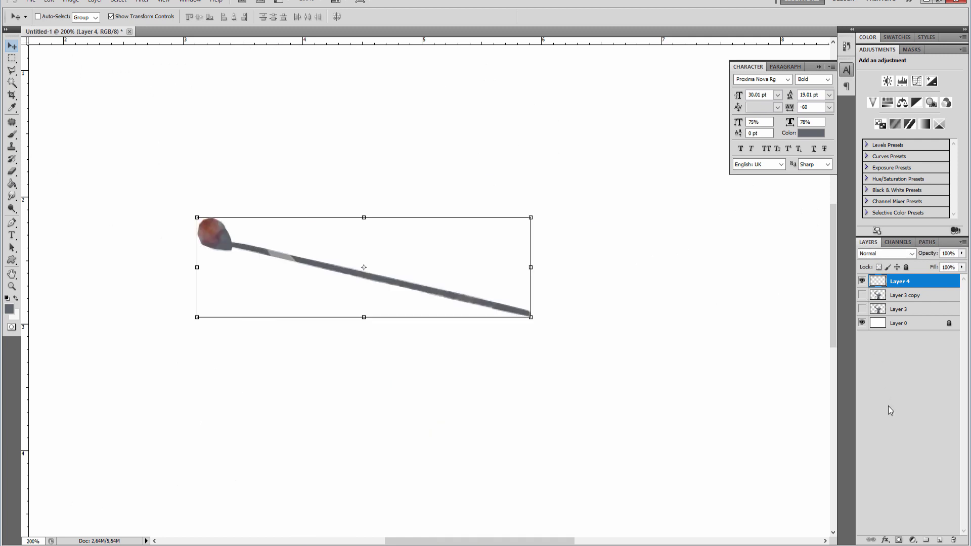
{"action": "left_click", "coordinate": [888, 408]}
{"action": "double_click", "coordinate": [892, 286]}
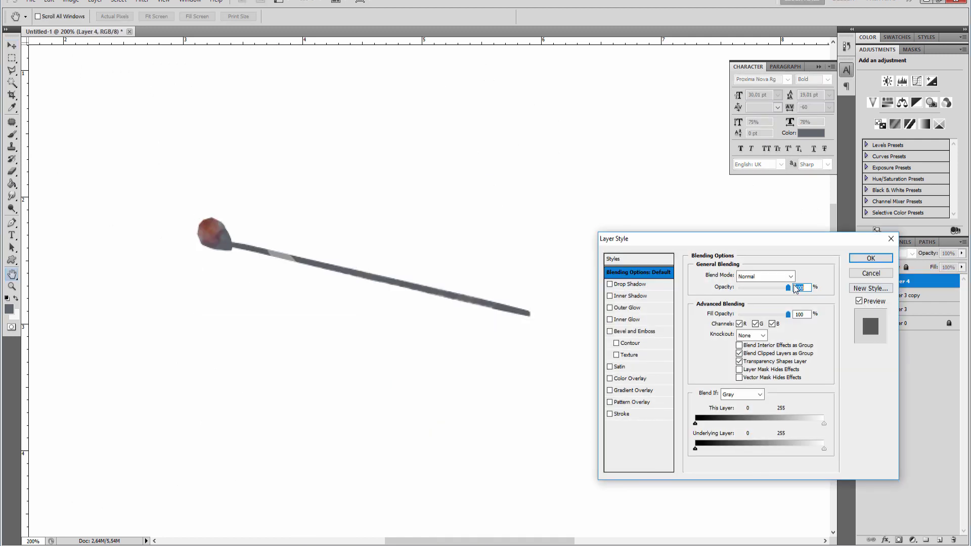
{"action": "left_click", "coordinate": [858, 274]}
Rename Layer 4 to 'OX', hide it, and show Layer 3 copy again.
{"action": "double_click", "coordinate": [899, 282]}
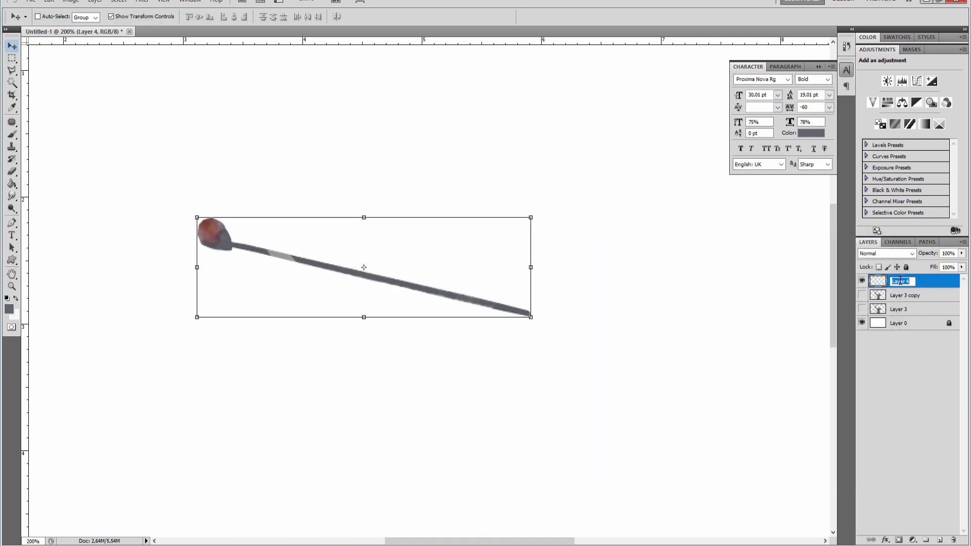
{"action": "type", "text": "OX"}
{"action": "key", "text": "Return"}
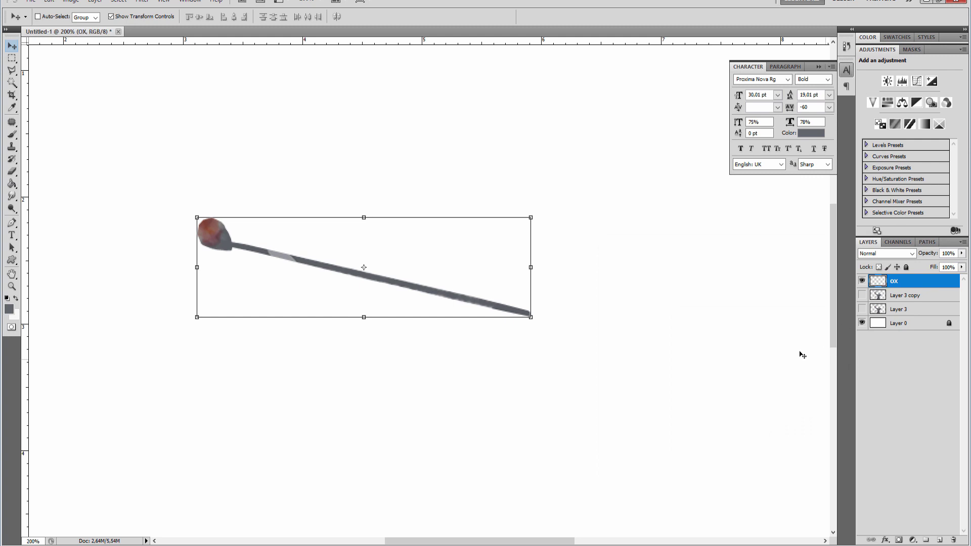
{"action": "left_click", "coordinate": [862, 281]}
{"action": "left_click", "coordinate": [862, 295]}
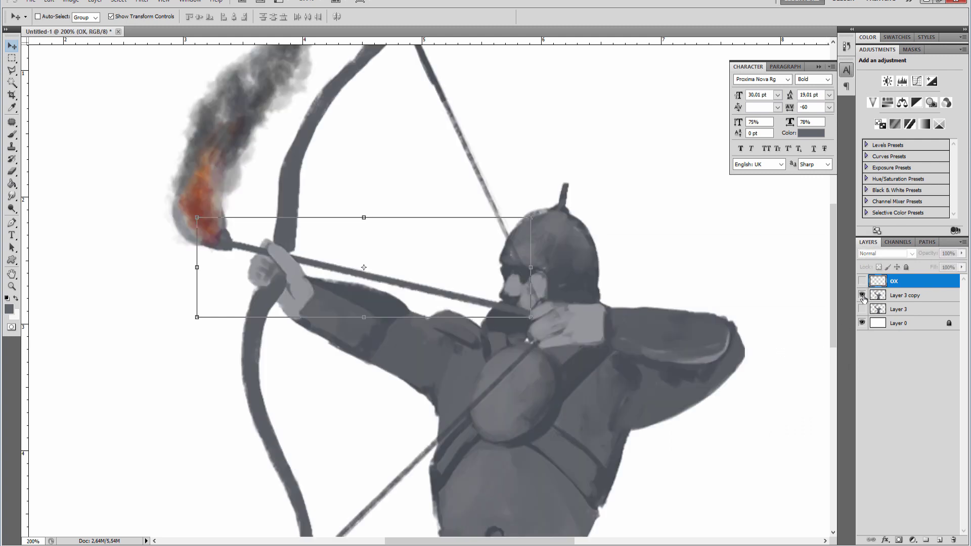
{"action": "left_click", "coordinate": [905, 295]}
Trace the drawing hand and forearm up around the elbow with the Polygonal Lasso.
{"action": "mouse_move", "coordinate": [798, 380]}
{"action": "left_mouse_down"}
{"action": "mouse_move", "coordinate": [709, 331]}
{"action": "mouse_move", "coordinate": [557, 339]}
{"action": "left_mouse_up"}
{"action": "scroll", "coordinate": [556, 339], "scroll_direction": "up", "scroll_amount": 3}
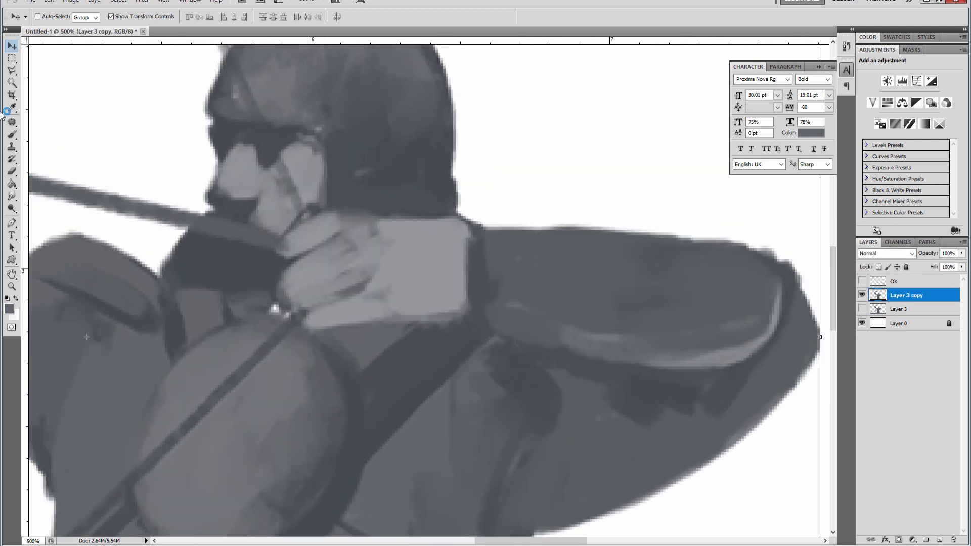
{"action": "left_click", "coordinate": [12, 74]}
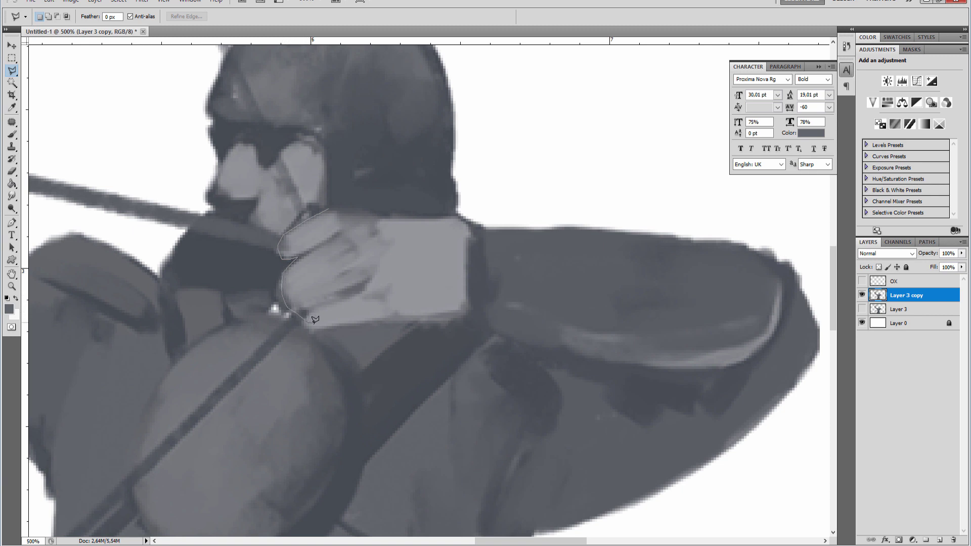
{"action": "left_click", "coordinate": [336, 323]}
{"action": "left_click", "coordinate": [408, 318]}
{"action": "left_click", "coordinate": [512, 337]}
{"action": "left_click", "coordinate": [561, 348]}
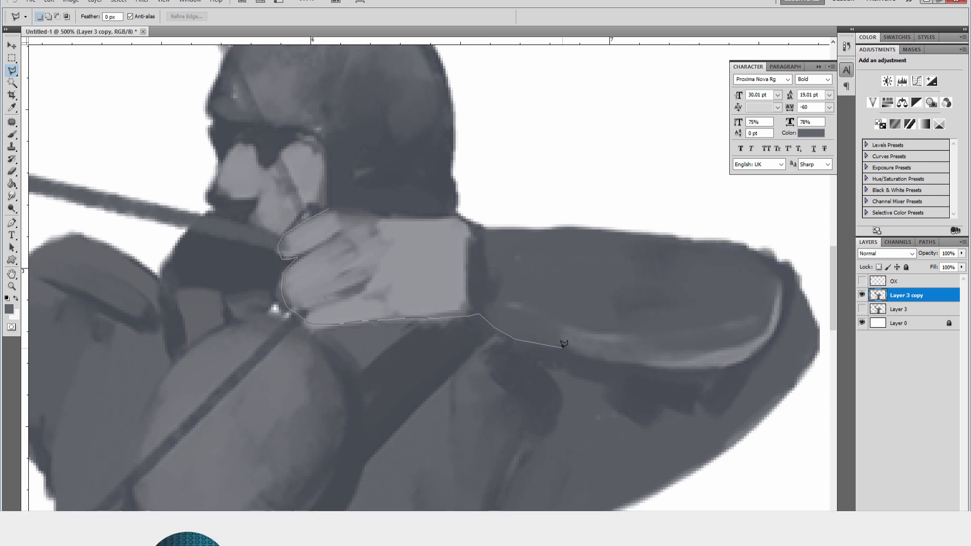
{"action": "left_click", "coordinate": [604, 361]}
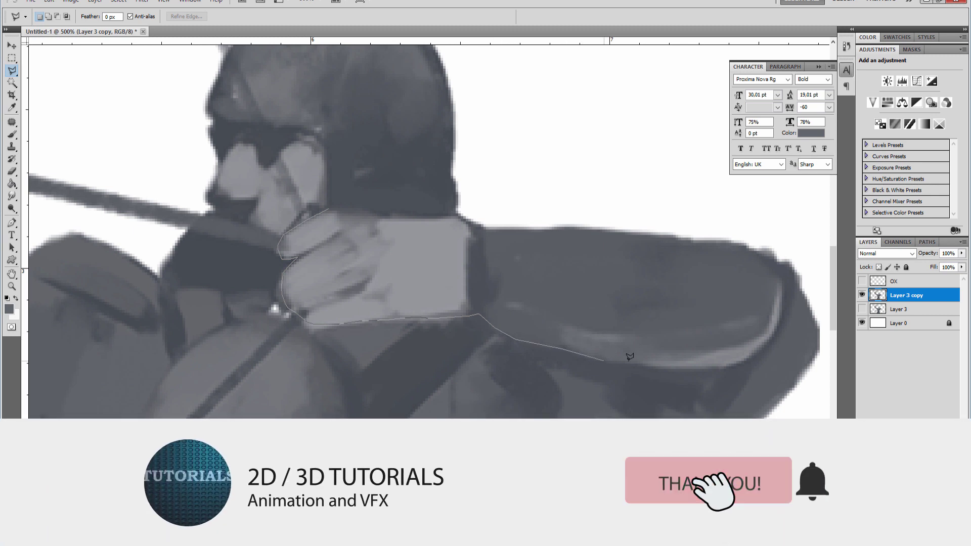
{"action": "left_click", "coordinate": [642, 363]}
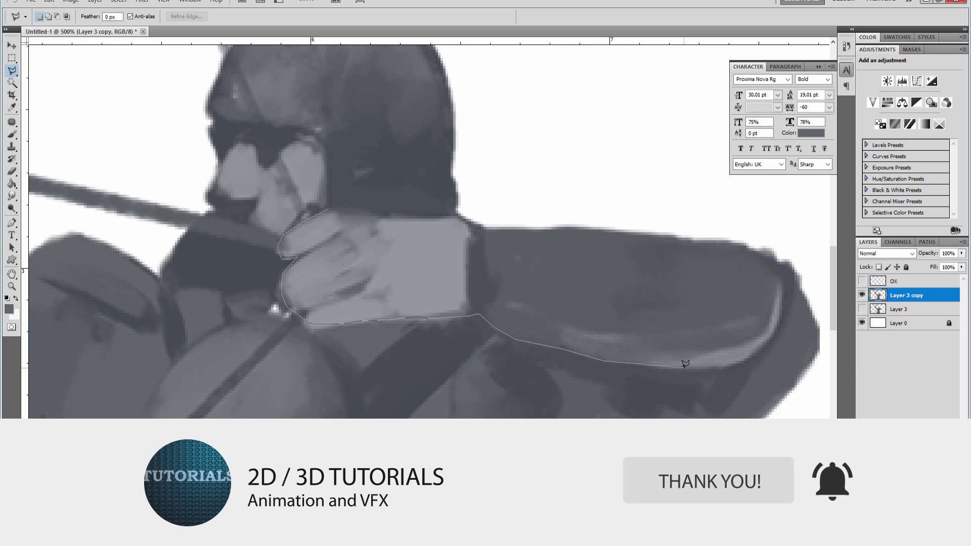
{"action": "left_click", "coordinate": [720, 365]}
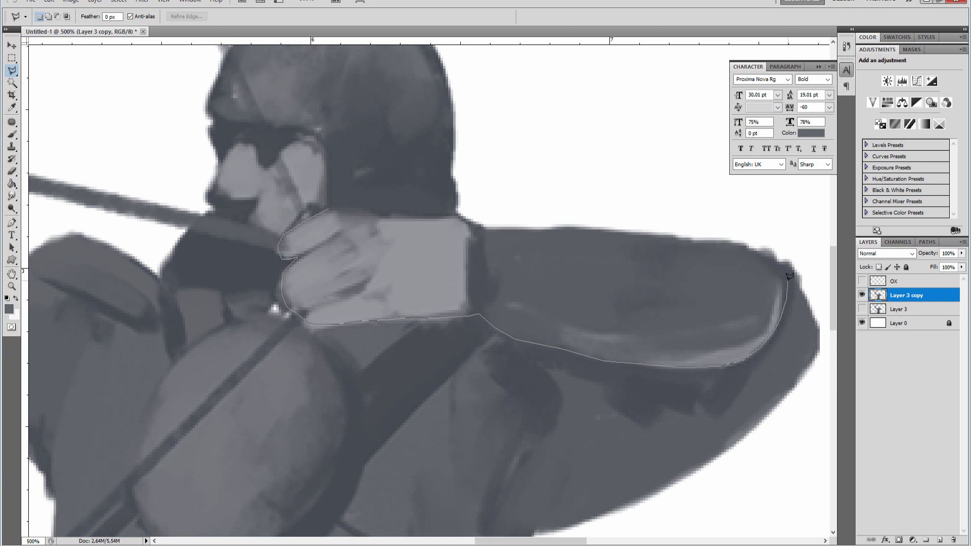
{"action": "left_click", "coordinate": [778, 261]}
{"action": "left_click", "coordinate": [330, 206]}
Copy the selected hand and forearm onto new Layer 4 and check it alone.
{"action": "key", "text": "ctrl+j"}
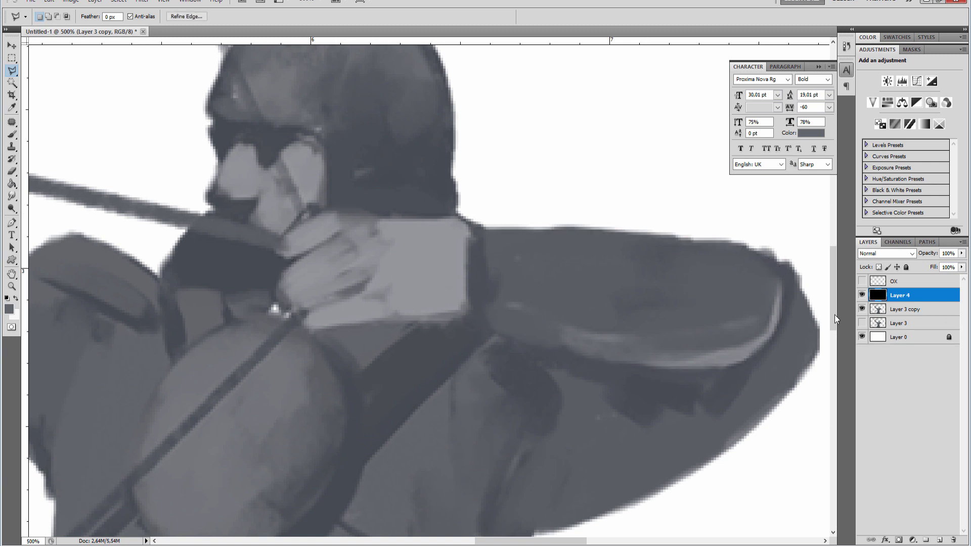
{"action": "left_click", "coordinate": [861, 309]}
{"action": "key", "text": "v"}
{"action": "left_click", "coordinate": [861, 295]}
{"action": "left_click", "coordinate": [861, 294]}
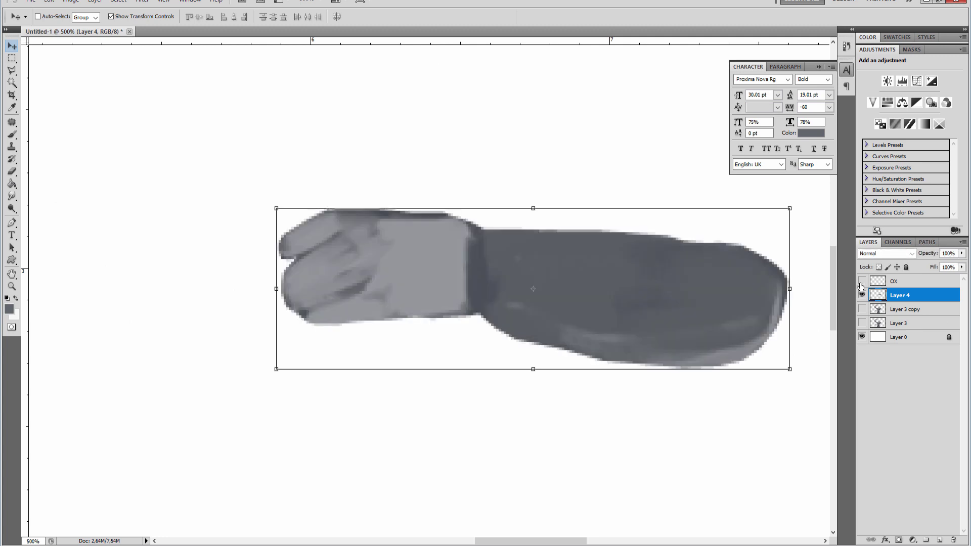
{"action": "left_click", "coordinate": [861, 282]}
{"action": "left_click", "coordinate": [861, 281]}
{"action": "left_click", "coordinate": [861, 295]}
{"action": "left_click", "coordinate": [861, 309]}
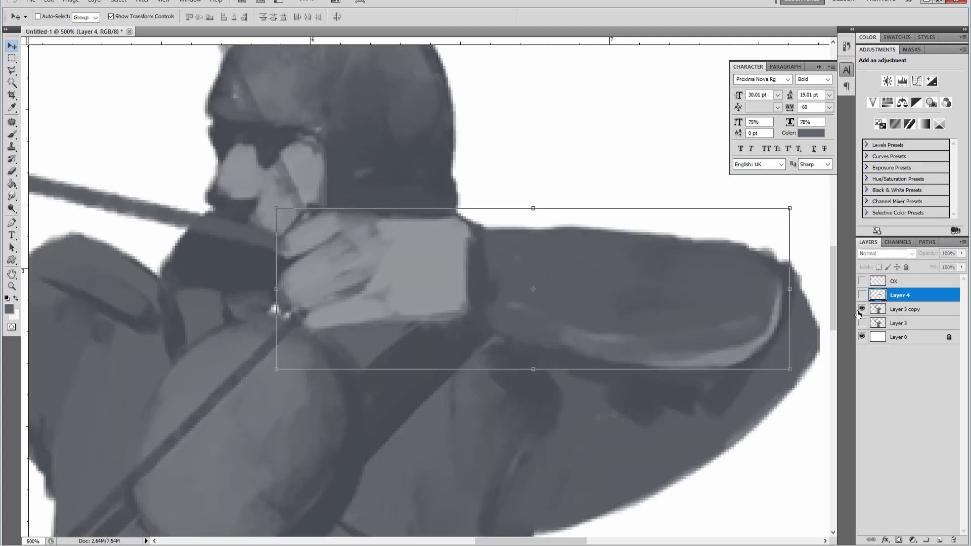
{"action": "left_click", "coordinate": [905, 309]}
Outline the rear upper arm's top edge on Layer 3 copy with the Polygonal Lasso.
{"action": "left_click_drag", "start_coordinate": [579, 435], "coordinate": [432, 318]}
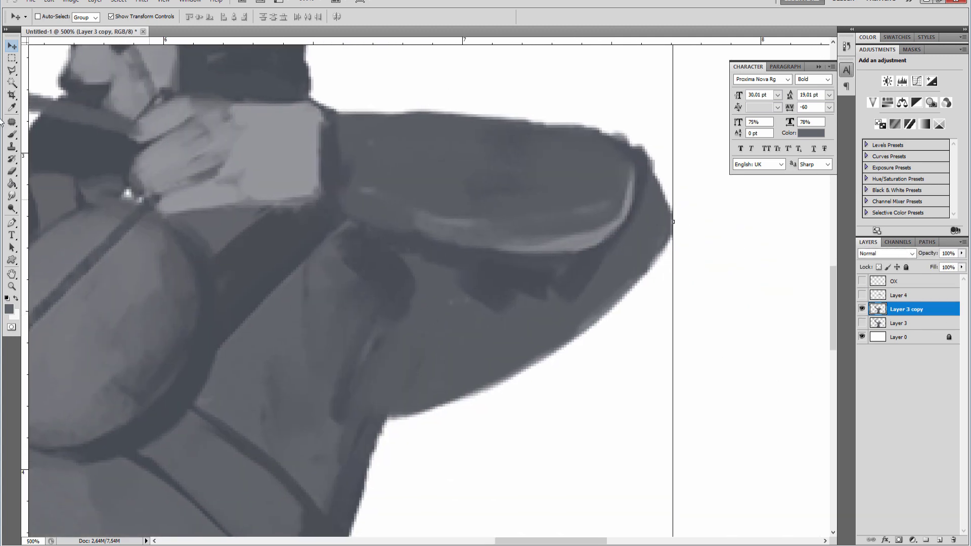
{"action": "left_click", "coordinate": [9, 72]}
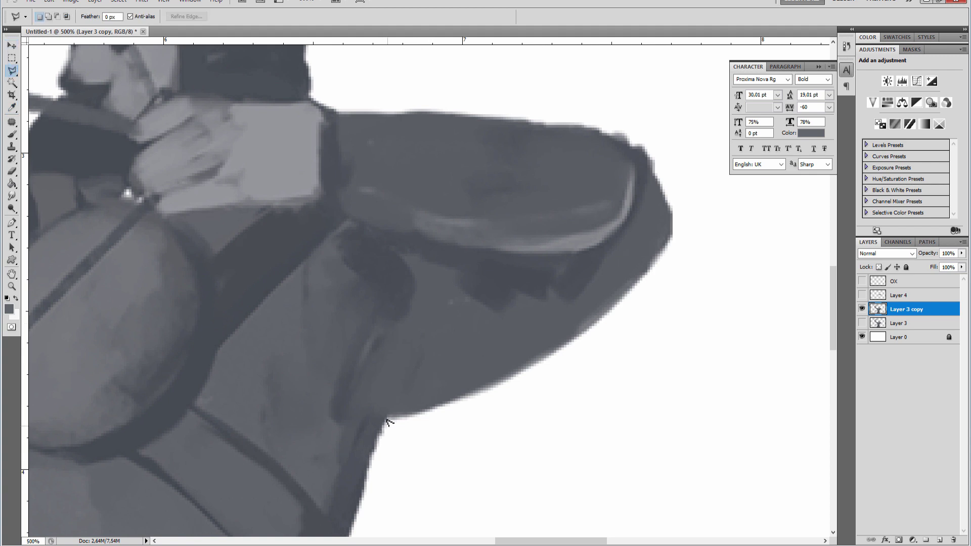
{"action": "left_click", "coordinate": [380, 330]}
{"action": "left_click", "coordinate": [375, 243]}
{"action": "left_click", "coordinate": [386, 217]}
{"action": "left_click", "coordinate": [418, 193]}
{"action": "left_click", "coordinate": [457, 178]}
{"action": "left_click", "coordinate": [539, 152]}
Trace around the elbow tip and underside and close the rear arm selection.
{"action": "left_click", "coordinate": [602, 113]}
{"action": "left_click", "coordinate": [643, 107]}
{"action": "left_click", "coordinate": [664, 127]}
{"action": "left_click", "coordinate": [696, 224]}
{"action": "left_click", "coordinate": [682, 299]}
{"action": "left_click", "coordinate": [652, 351]}
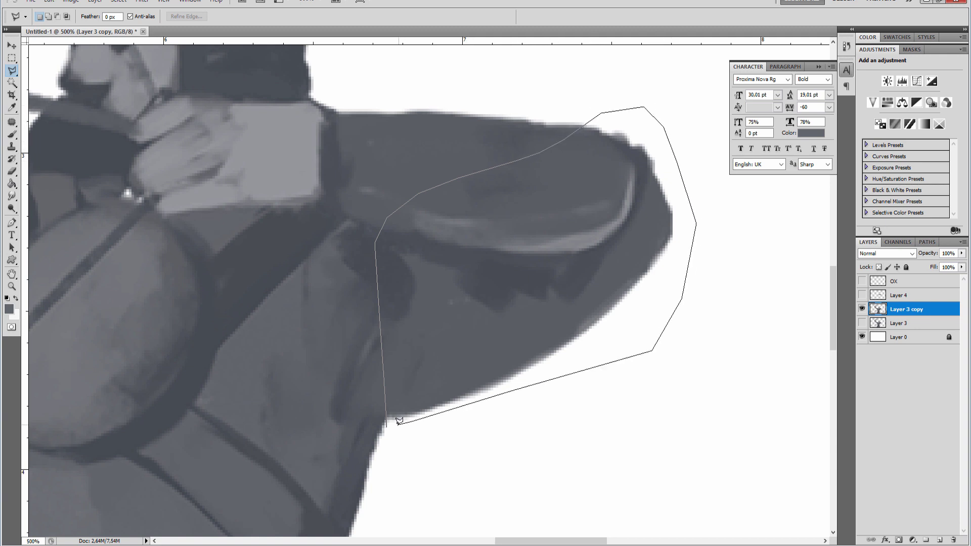
{"action": "left_click", "coordinate": [390, 423]}
Copy the rear arm to new Layer 5, compare cut-outs, then show only Layer 3 copy.
{"action": "key", "text": "ctrl+j"}
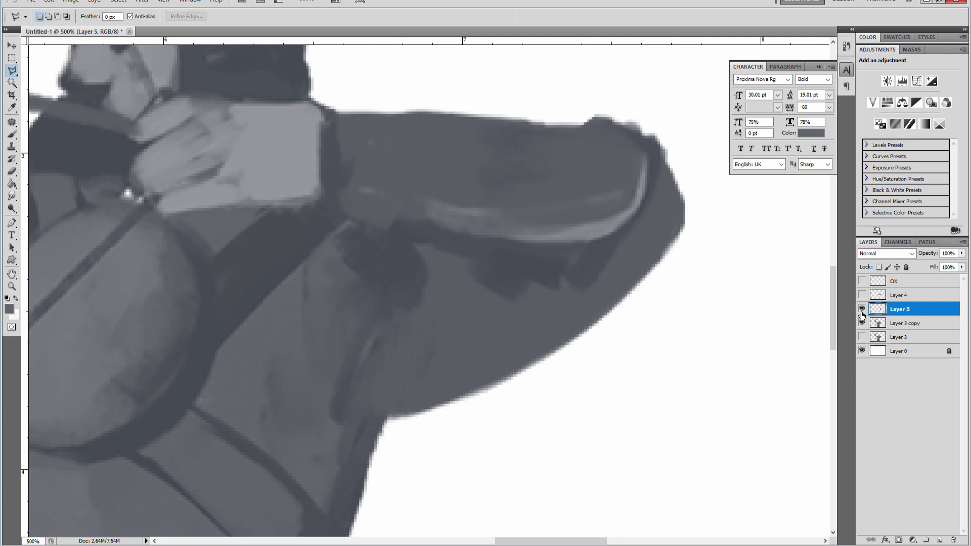
{"action": "left_click", "coordinate": [862, 323]}
{"action": "key", "text": "v"}
{"action": "left_click", "coordinate": [862, 295]}
{"action": "left_click", "coordinate": [861, 281]}
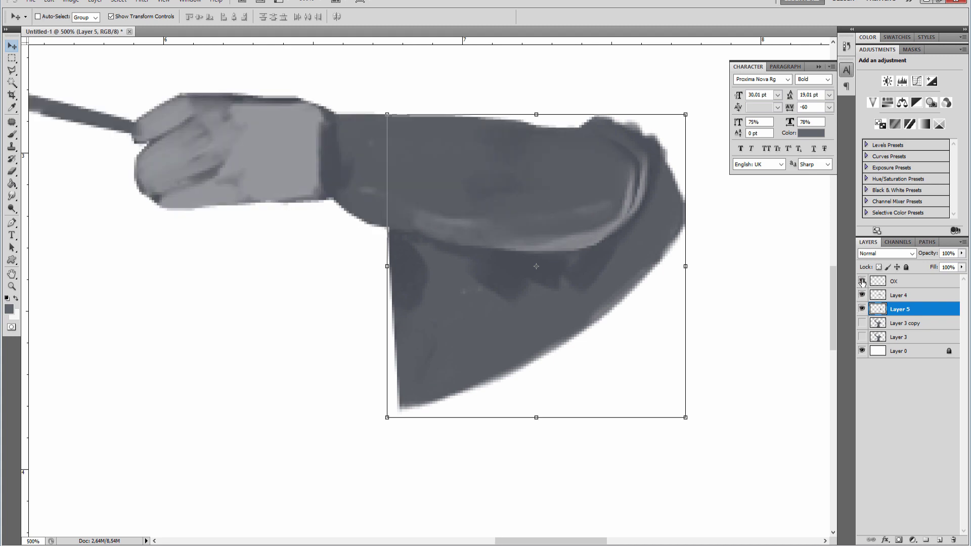
{"action": "left_click", "coordinate": [862, 281]}
{"action": "left_click", "coordinate": [861, 282]}
{"action": "scroll", "coordinate": [545, 316], "scroll_direction": "down", "scroll_amount": 4}
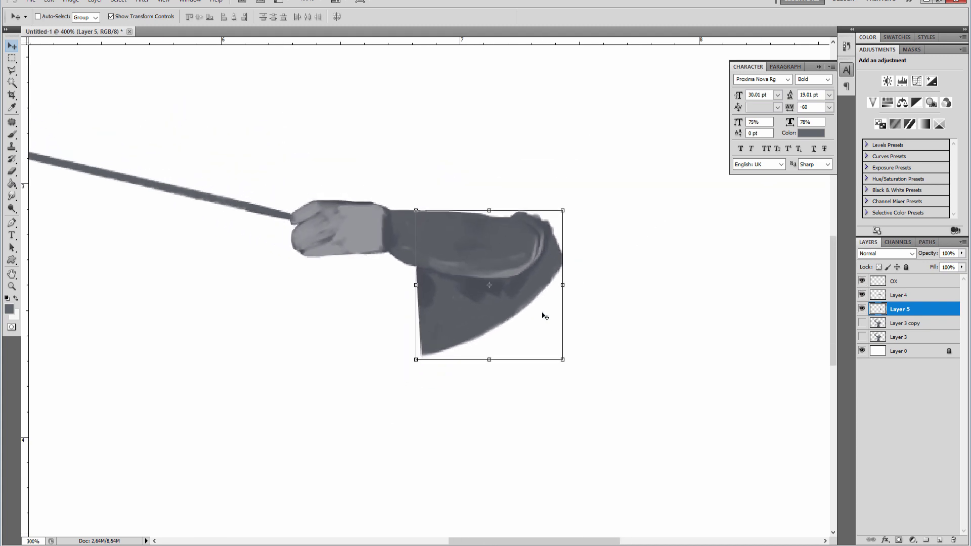
{"action": "scroll", "coordinate": [544, 316], "scroll_direction": "up", "scroll_amount": 3}
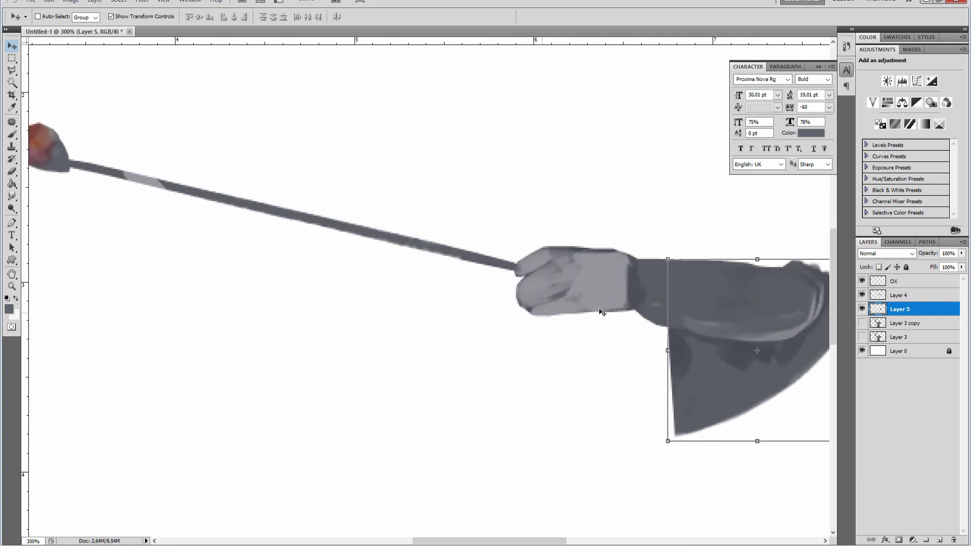
{"action": "left_click_drag", "start_coordinate": [863, 310], "coordinate": [862, 281]}
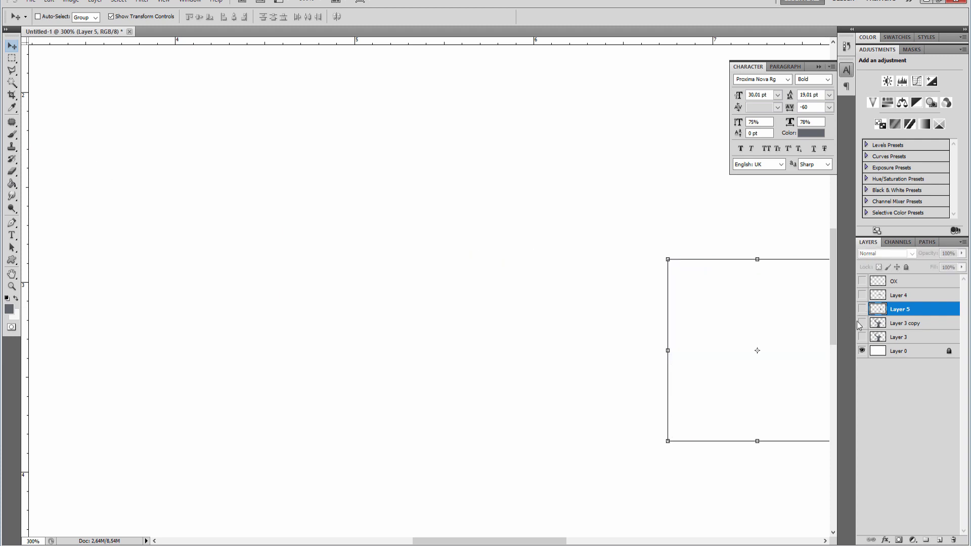
{"action": "left_click", "coordinate": [872, 324]}
{"action": "left_click", "coordinate": [862, 323]}
{"action": "left_click_drag", "start_coordinate": [276, 313], "coordinate": [369, 303]}
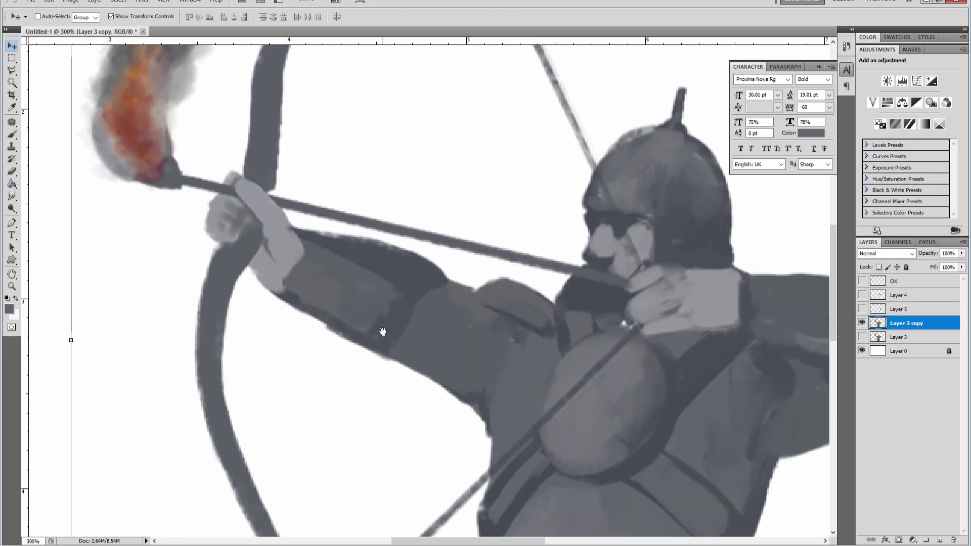
Outline the front arm from the shoulder along its top edge toward the hand.
{"action": "left_click", "coordinate": [12, 73]}
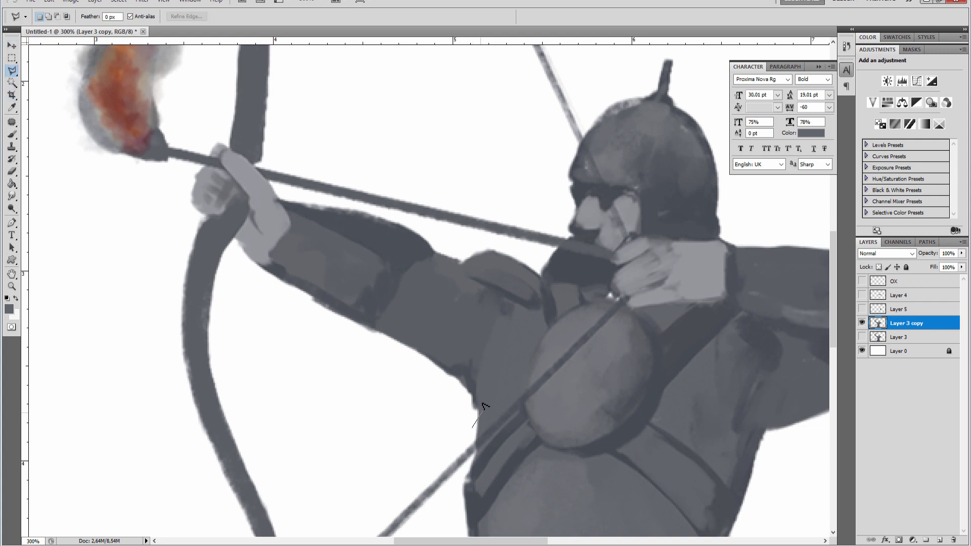
{"action": "left_click_drag", "start_coordinate": [481, 410], "coordinate": [501, 367]}
{"action": "key", "text": "BackSpace"}
{"action": "key", "text": "BackSpace"}
{"action": "key", "text": "BackSpace"}
{"action": "left_click", "coordinate": [535, 308]}
{"action": "left_click", "coordinate": [539, 261]}
{"action": "left_click", "coordinate": [501, 244]}
{"action": "left_click", "coordinate": [444, 232]}
{"action": "left_click", "coordinate": [293, 193]}
Zoom in and continue the outline around the fist.
{"action": "left_click_drag", "start_coordinate": [266, 181], "coordinate": [385, 273]}
{"action": "scroll", "coordinate": [385, 273], "scroll_direction": "up", "scroll_amount": 1}
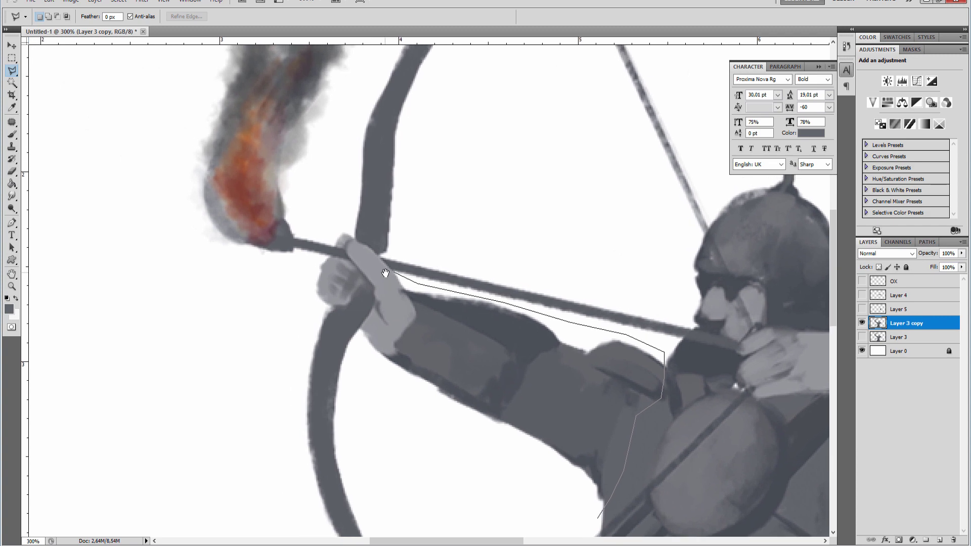
{"action": "scroll", "coordinate": [385, 273], "scroll_direction": "up", "scroll_amount": 1}
{"action": "scroll", "coordinate": [385, 273], "scroll_direction": "up", "scroll_amount": 1}
{"action": "scroll", "coordinate": [385, 273], "scroll_direction": "up", "scroll_amount": 1}
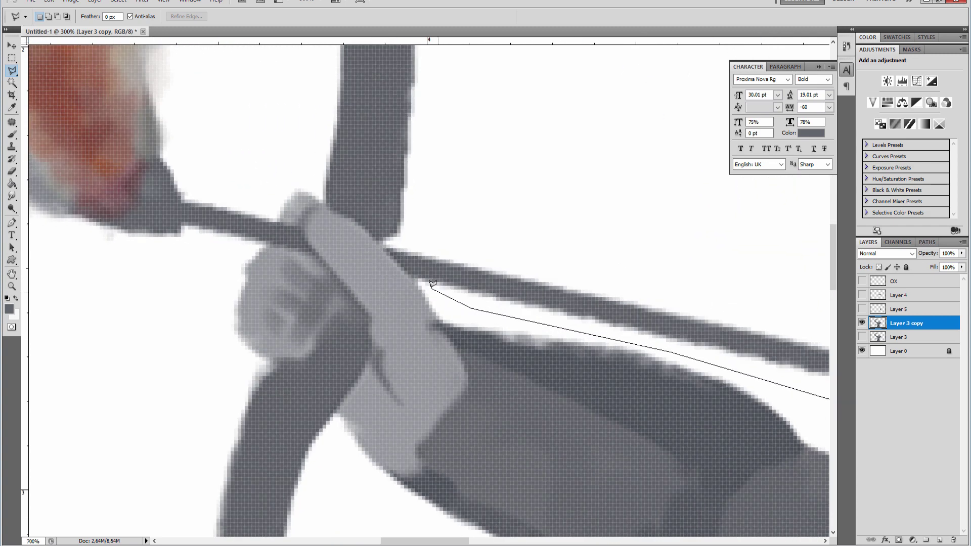
{"action": "left_click", "coordinate": [407, 272]}
{"action": "left_click", "coordinate": [355, 220]}
{"action": "left_click", "coordinate": [286, 363]}
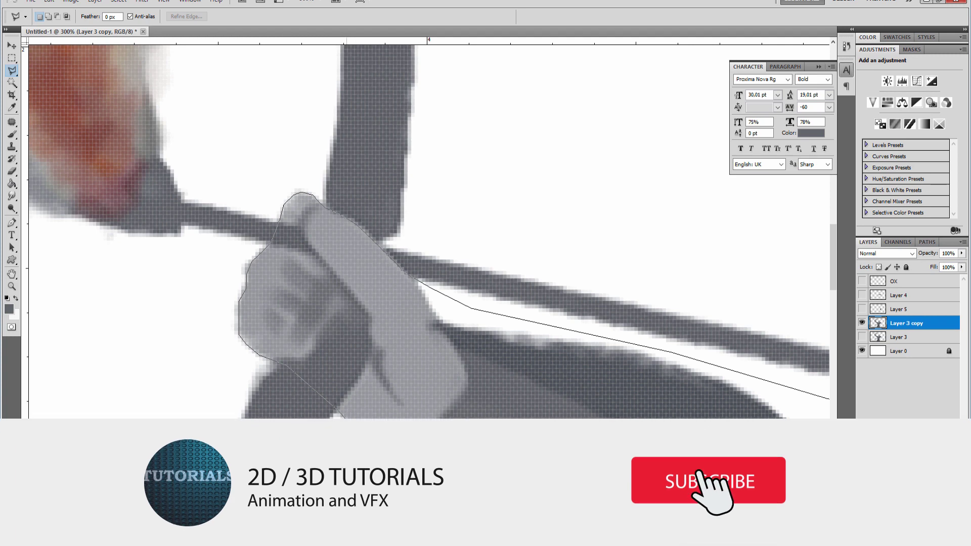
Trace the arm's lower edge, close the selection, and copy it onto new Layer 6.
{"action": "left_click_drag", "start_coordinate": [347, 413], "coordinate": [230, 268]}
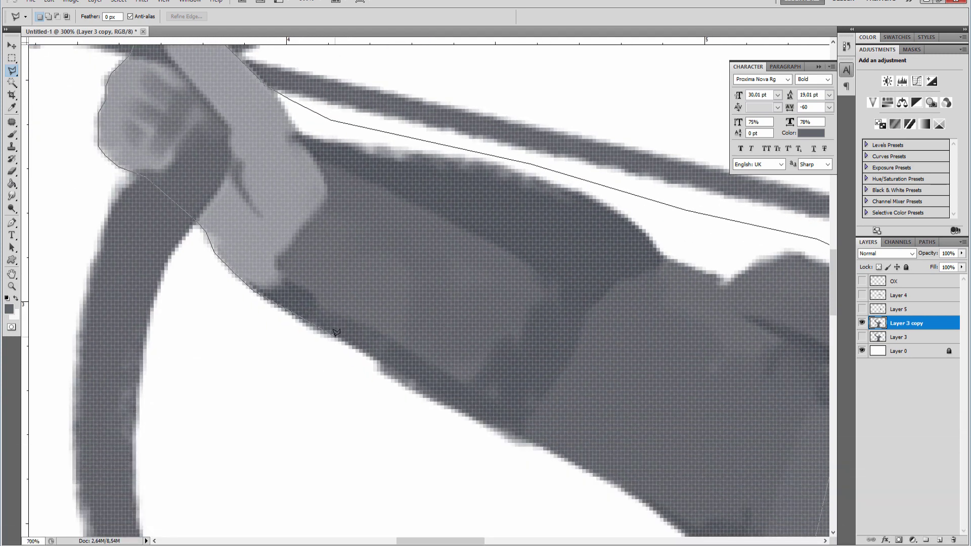
{"action": "scroll", "coordinate": [336, 332], "scroll_direction": "down", "scroll_amount": 2}
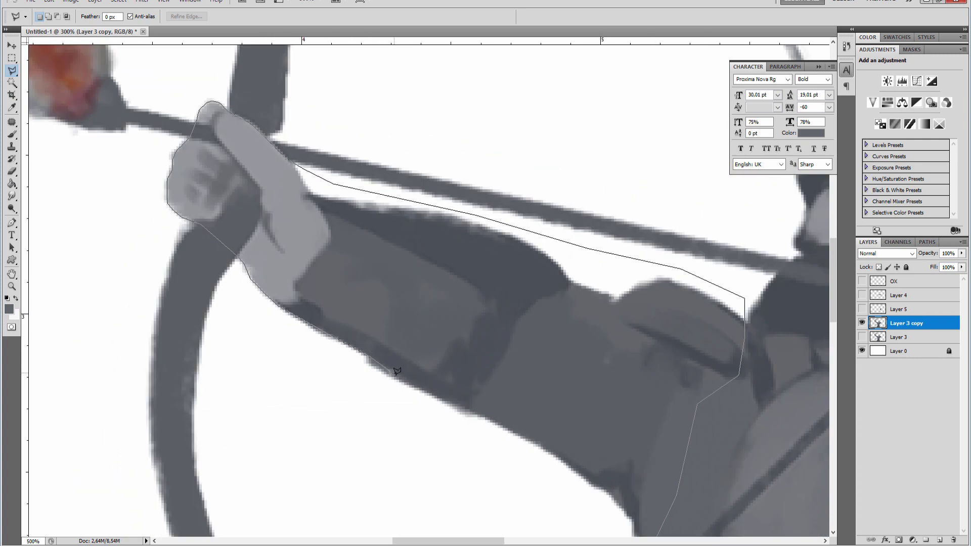
{"action": "left_click_drag", "start_coordinate": [520, 400], "coordinate": [371, 263]}
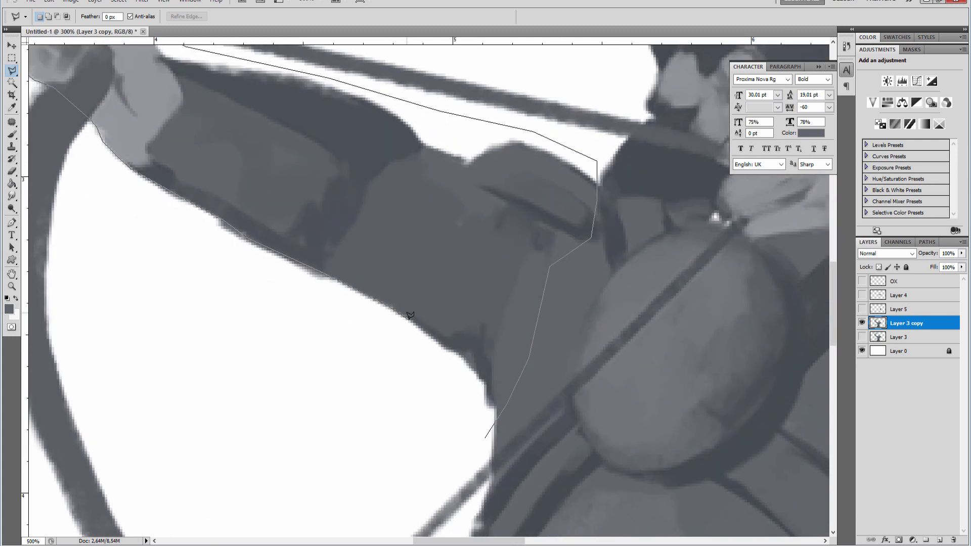
{"action": "left_click", "coordinate": [463, 352]}
{"action": "left_click", "coordinate": [488, 433]}
{"action": "key", "text": "ctrl+j"}
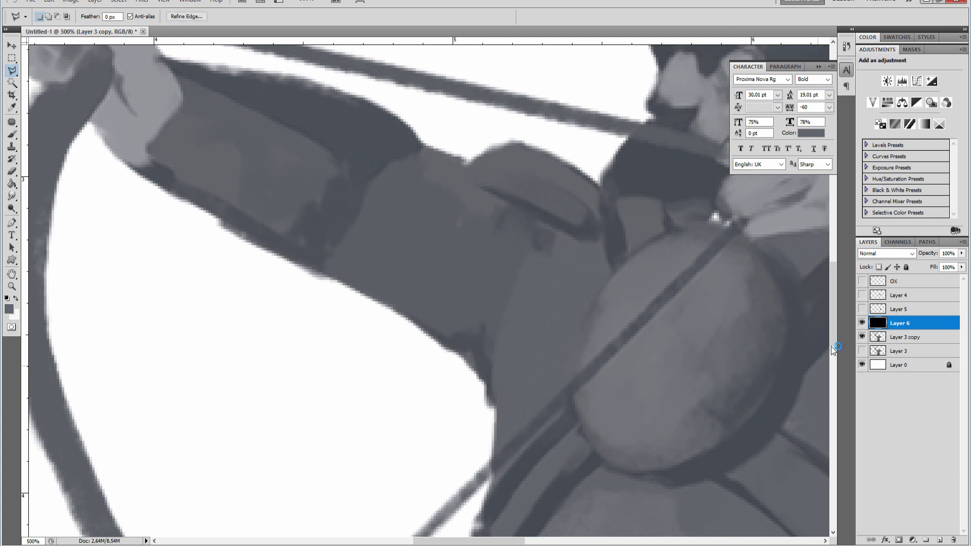
View the front-arm cut-out on Layer 6 alone, then zoom out to the whole archer.
{"action": "left_click", "coordinate": [861, 337]}
{"action": "key", "text": "v"}
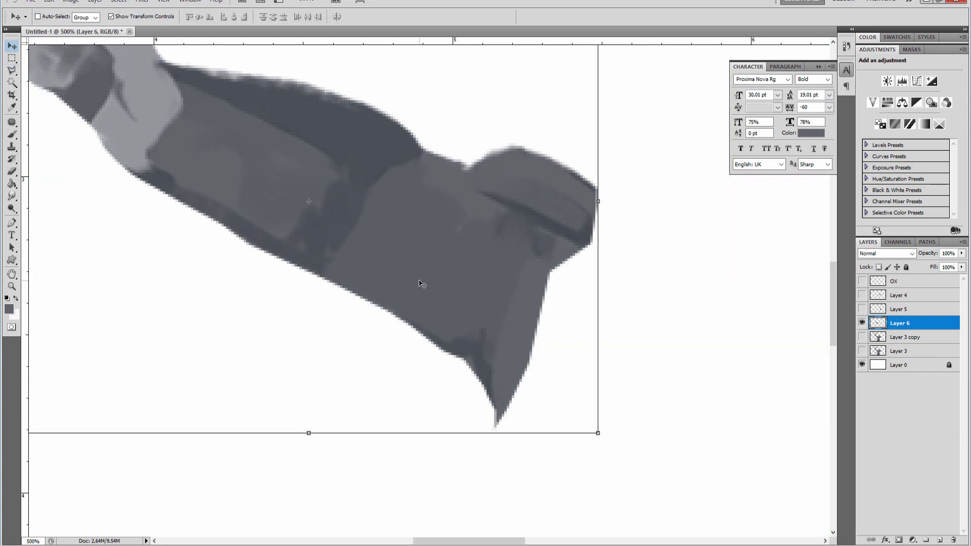
{"action": "scroll", "coordinate": [379, 389], "scroll_direction": "up", "scroll_amount": 5}
{"action": "left_click", "coordinate": [861, 324]}
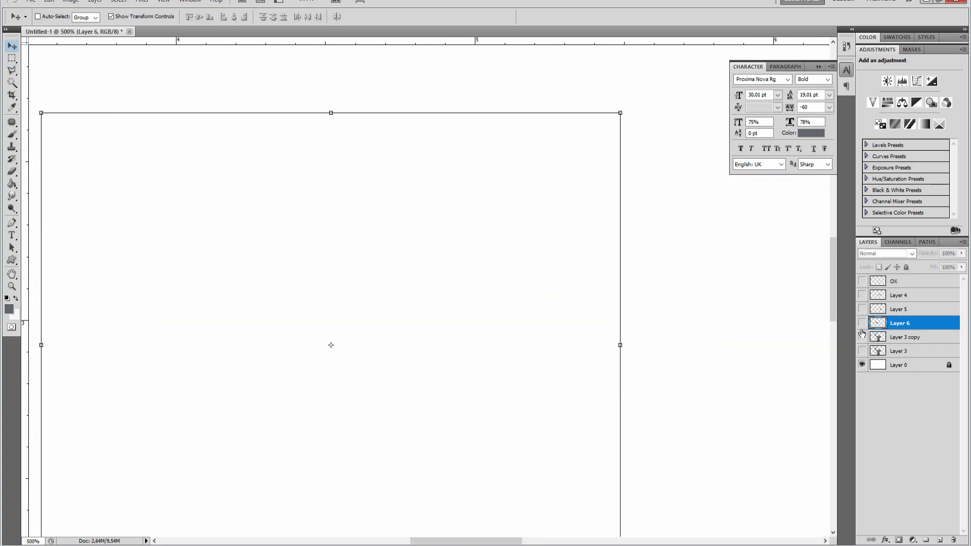
{"action": "left_click", "coordinate": [861, 337]}
{"action": "left_click_drag", "start_coordinate": [368, 331], "coordinate": [377, 363]}
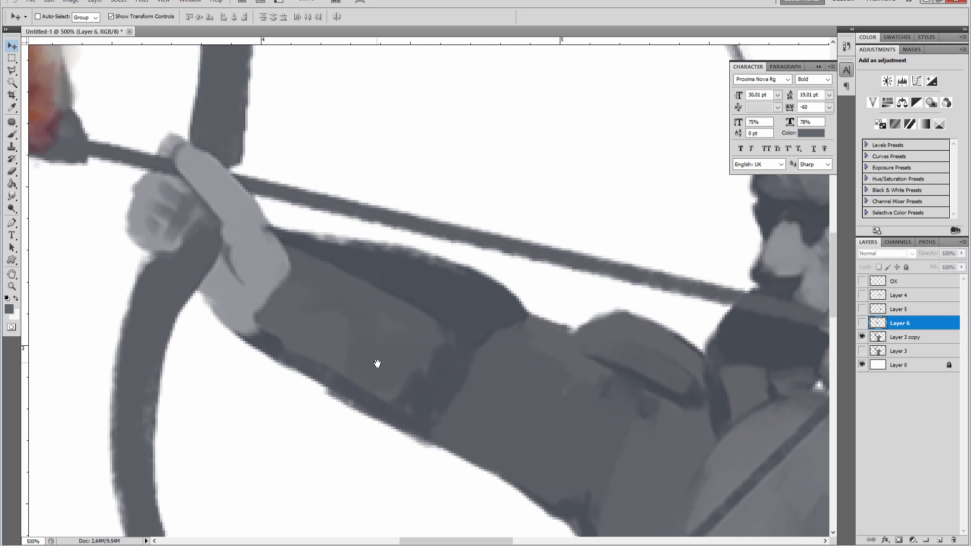
{"action": "key", "text": "ctrl+minus"}
{"action": "key", "text": "ctrl+minus"}
{"action": "key", "text": "ctrl+minus"}
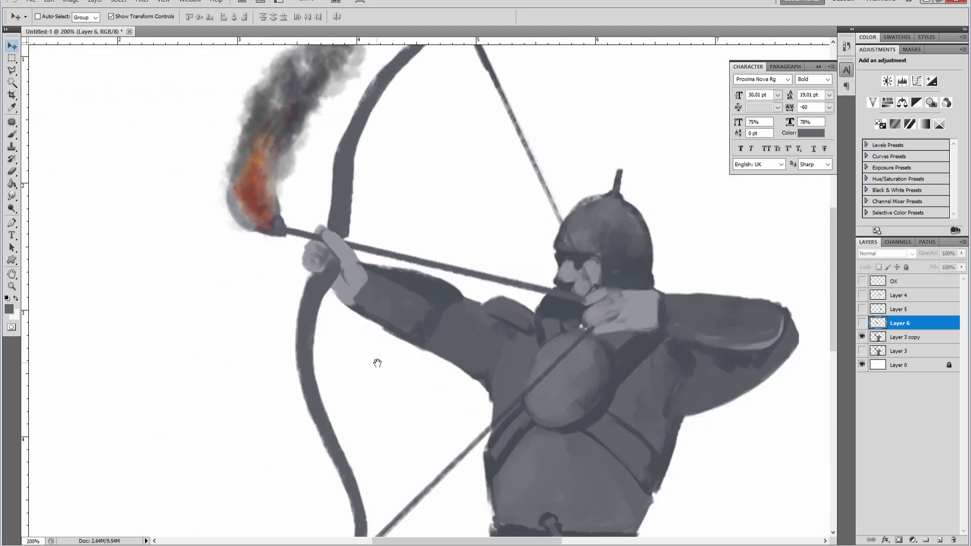
{"action": "key", "text": "ctrl+minus"}
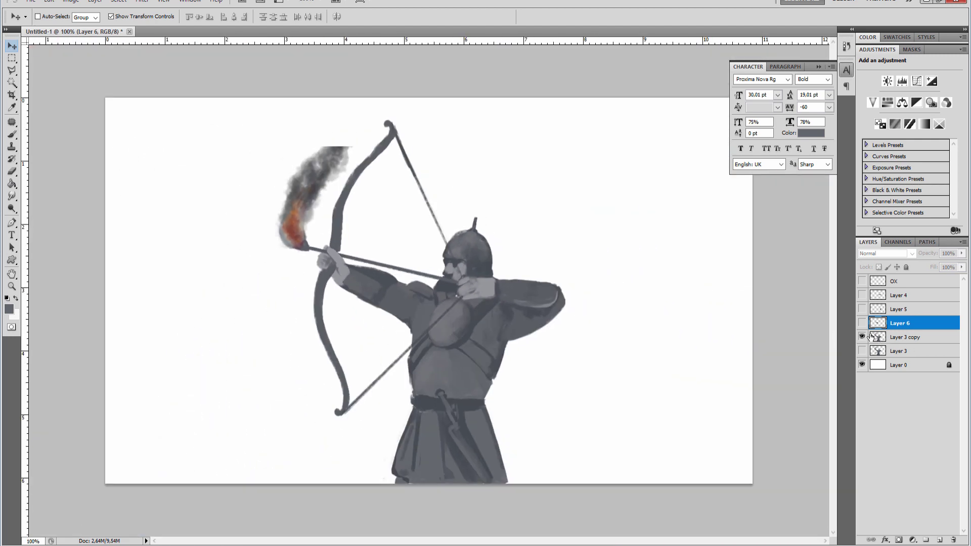
Show all cut-out layers together, then hide them and reselect Layer 3 copy.
{"action": "left_click", "coordinate": [862, 336]}
{"action": "left_click_drag", "start_coordinate": [861, 323], "coordinate": [861, 282]}
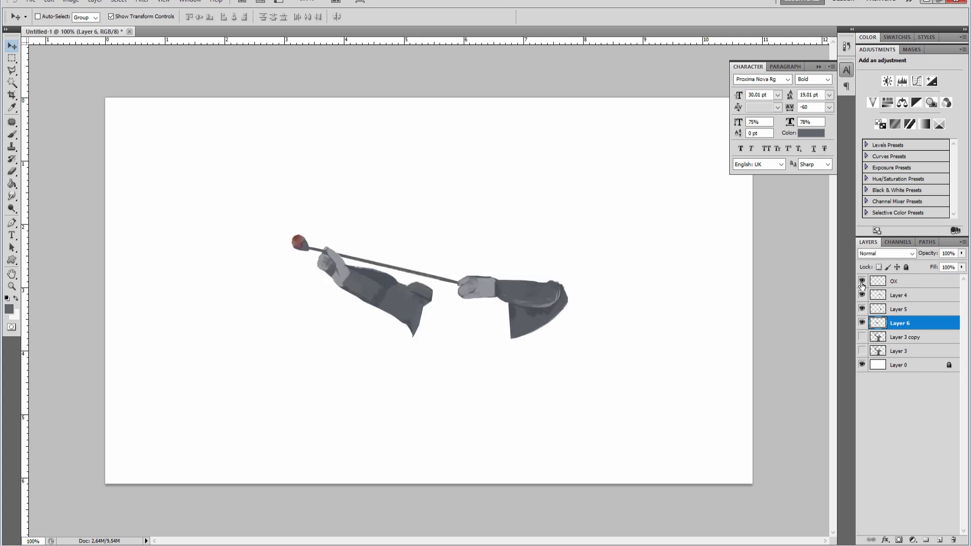
{"action": "left_click_drag", "start_coordinate": [862, 323], "coordinate": [862, 282]}
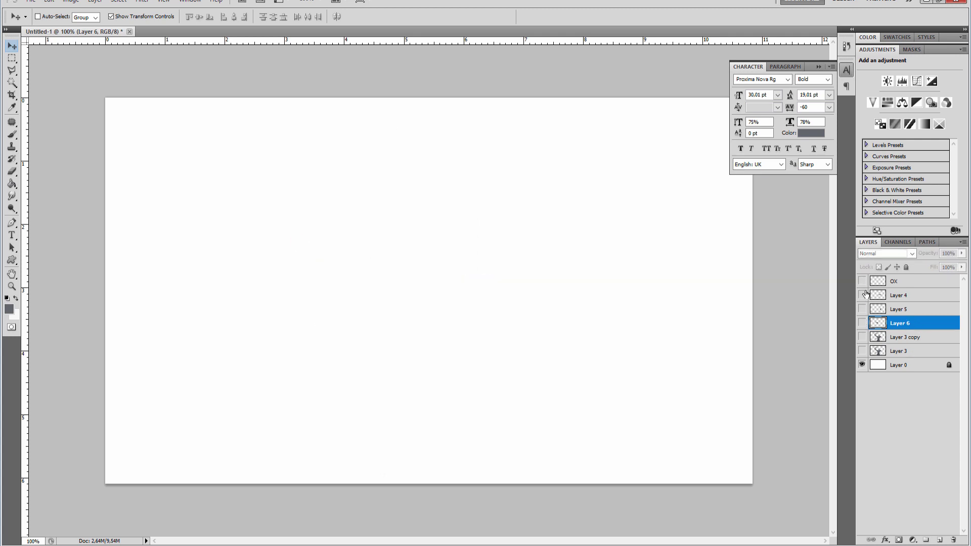
{"action": "left_click", "coordinate": [861, 337]}
{"action": "left_click", "coordinate": [891, 336]}
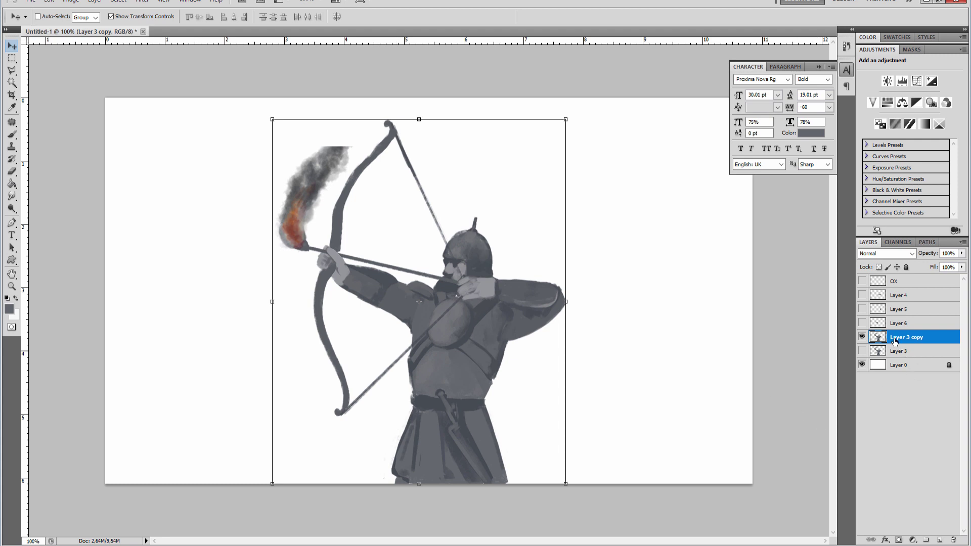
Switch to the Eraser and set its brush size to 42 px.
{"action": "left_click", "coordinate": [12, 171]}
{"action": "right_click", "coordinate": [436, 246]}
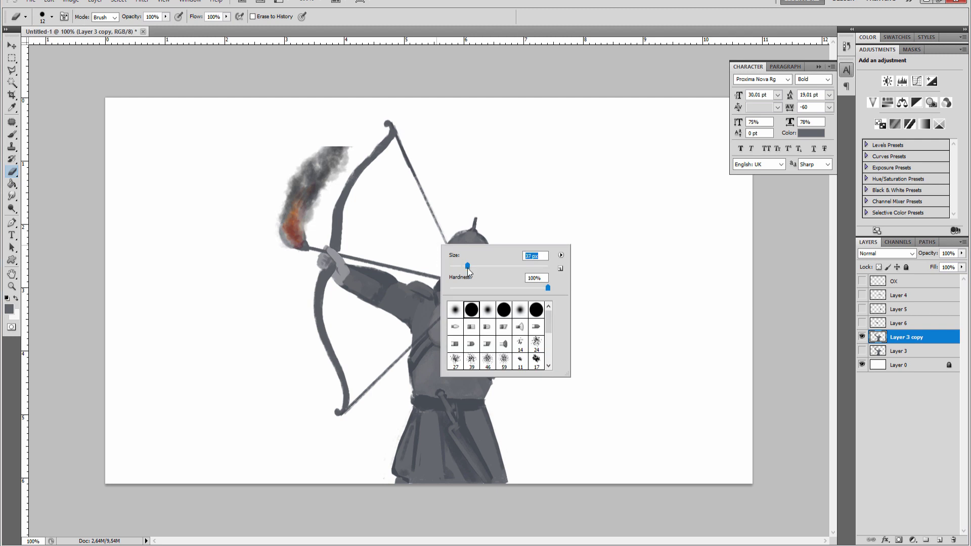
{"action": "left_click_drag", "start_coordinate": [467, 270], "coordinate": [470, 269]}
{"action": "key", "text": "Return"}
Zoom in and erase the hand, the arrow shaft and the light sleeve band below.
{"action": "key", "text": "ctrl+plus"}
{"action": "key", "text": "ctrl+plus"}
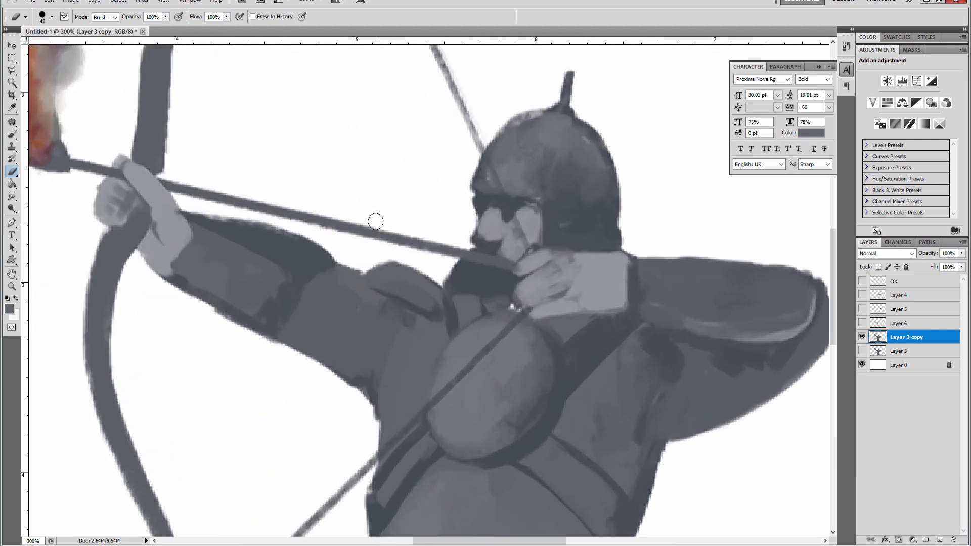
{"action": "left_click_drag", "start_coordinate": [375, 221], "coordinate": [535, 322]}
{"action": "key", "text": "ctrl+plus"}
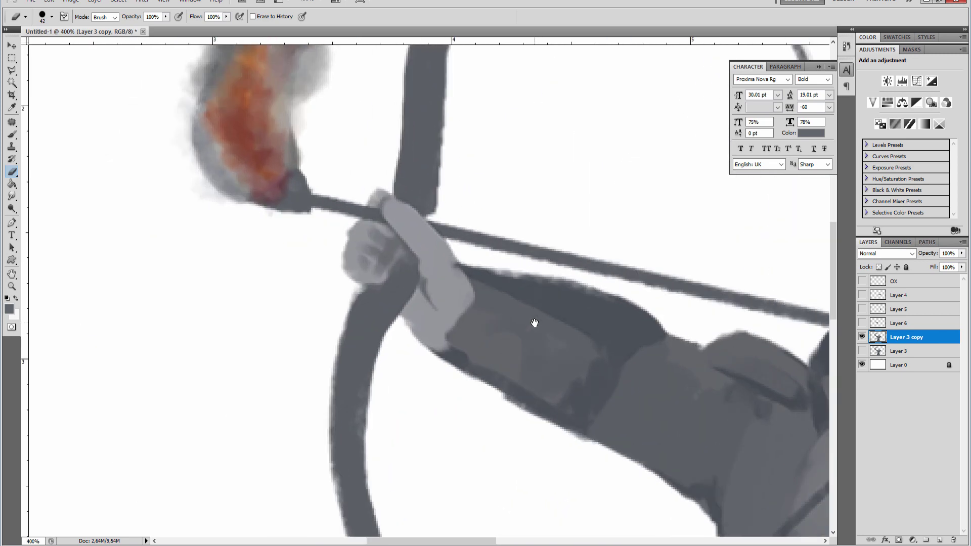
{"action": "key", "text": "ctrl+plus"}
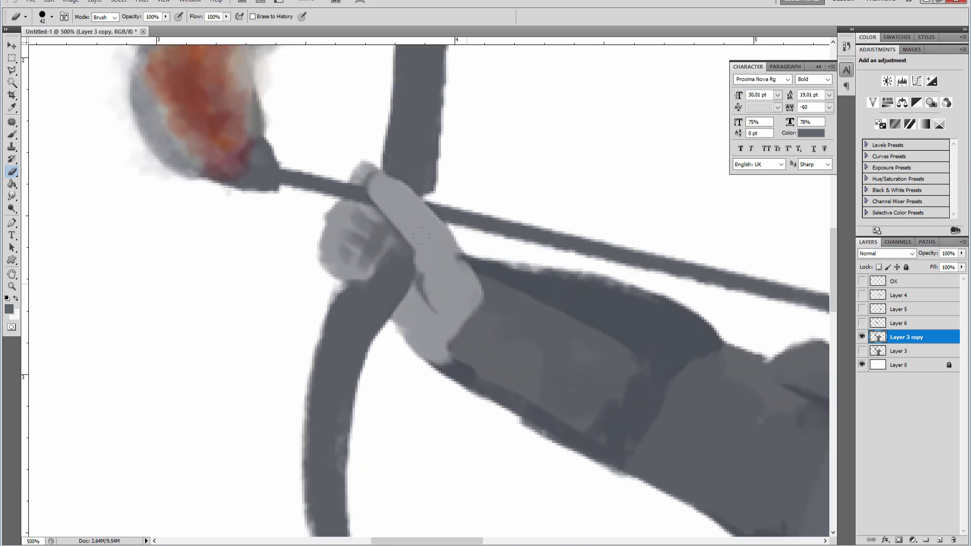
{"action": "left_click_drag", "start_coordinate": [421, 235], "coordinate": [511, 214]}
{"action": "left_click_drag", "start_coordinate": [435, 202], "coordinate": [510, 222]}
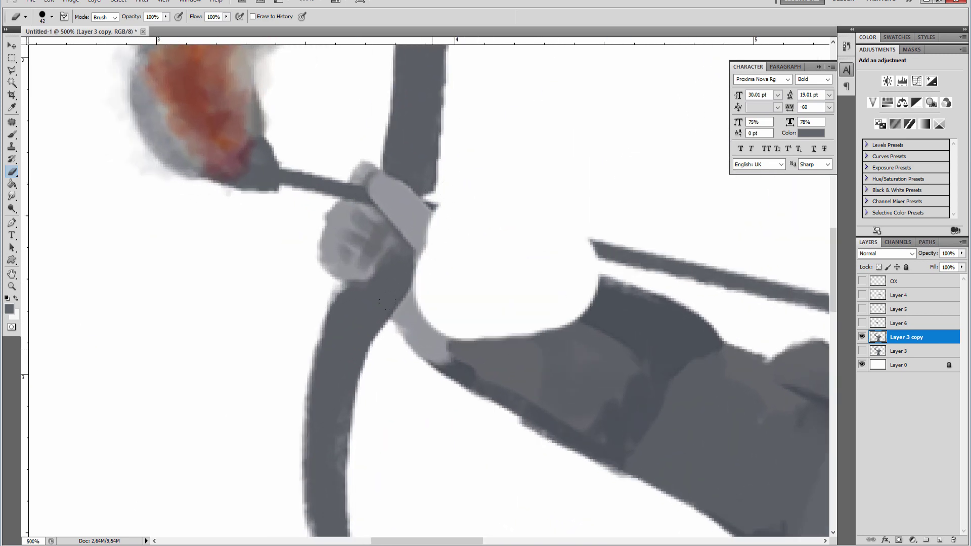
{"action": "left_click_drag", "start_coordinate": [470, 374], "coordinate": [397, 291]}
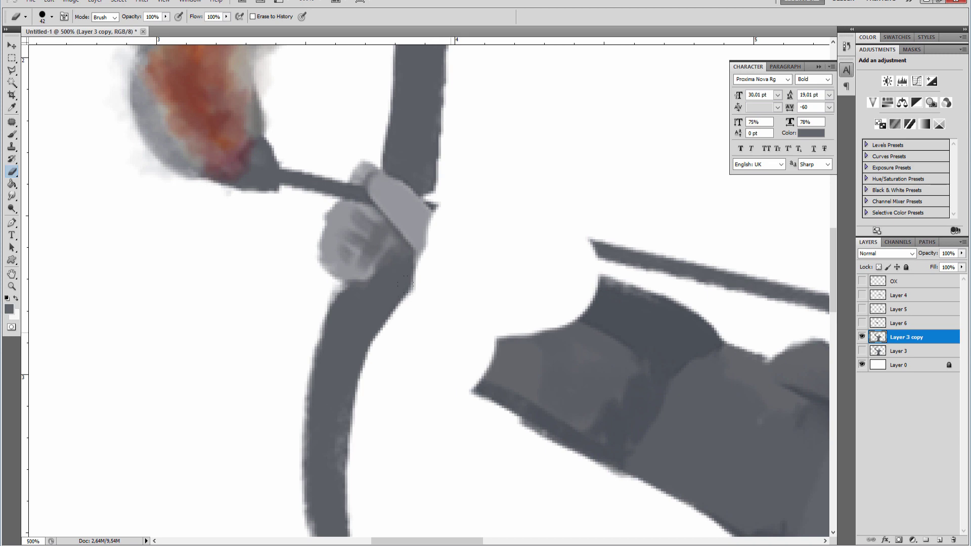
{"action": "left_click_drag", "start_coordinate": [480, 375], "coordinate": [506, 339]}
Check the erased areas against the hidden background, cancel a stray crop, and erase the arrow tip.
{"action": "left_click", "coordinate": [862, 364]}
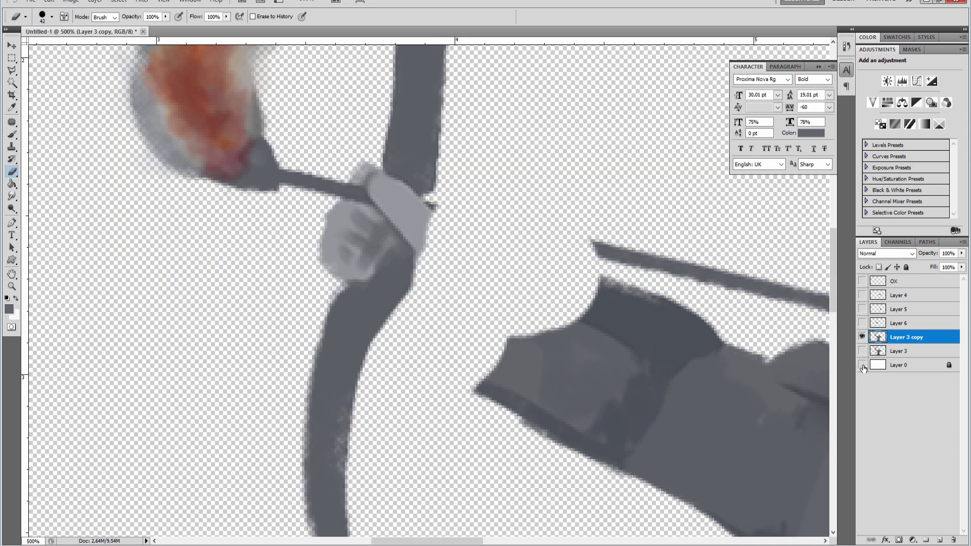
{"action": "left_click", "coordinate": [861, 365]}
{"action": "key", "text": "c"}
{"action": "mouse_move", "coordinate": [503, 392]}
{"action": "left_mouse_down"}
{"action": "mouse_move", "coordinate": [271, 312]}
{"action": "mouse_move", "coordinate": [338, 336]}
{"action": "left_mouse_up"}
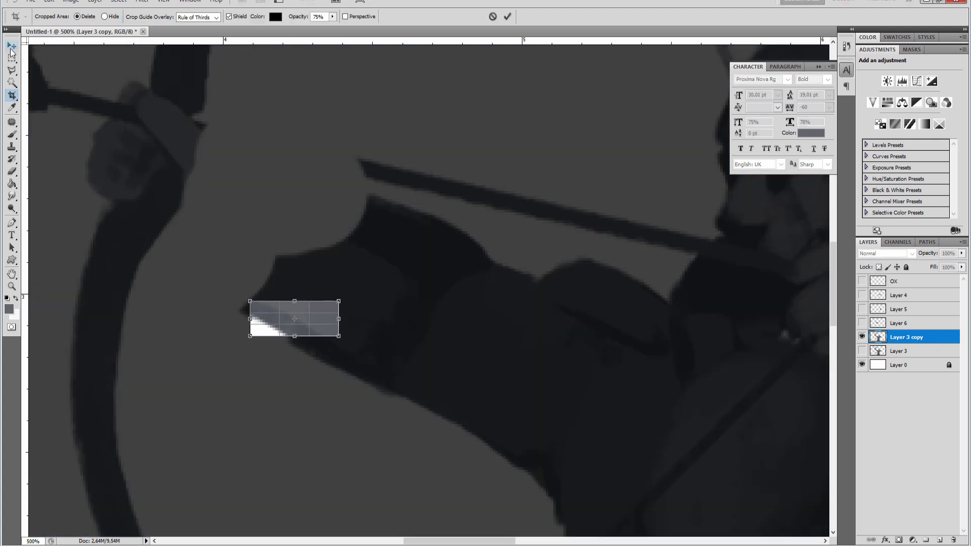
{"action": "left_click", "coordinate": [492, 16]}
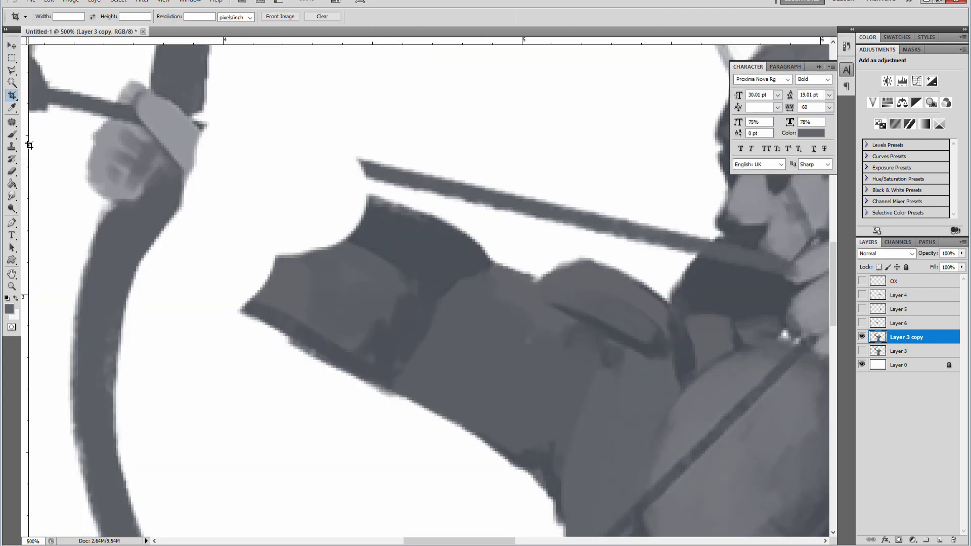
{"action": "key", "text": "e"}
{"action": "left_click_drag", "start_coordinate": [389, 222], "coordinate": [389, 207]}
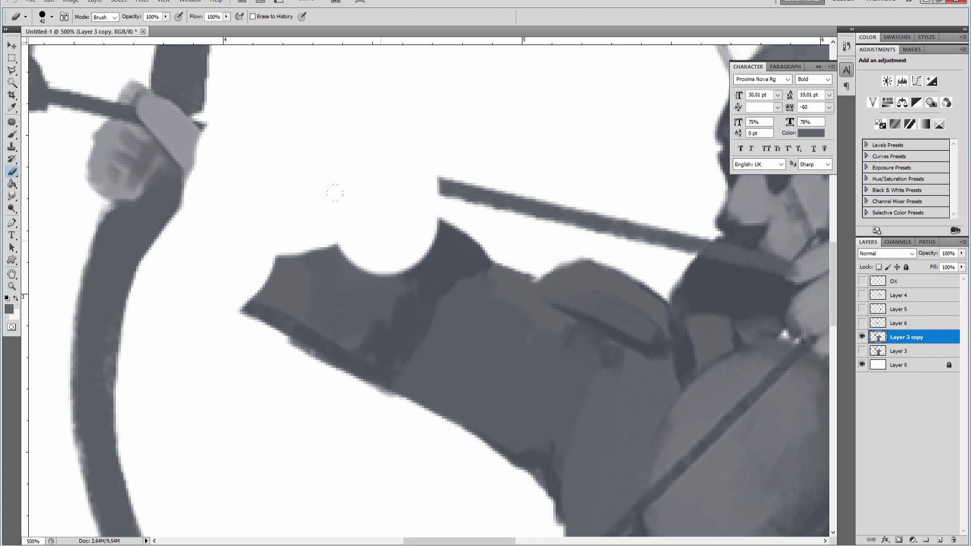
With a 91 px eraser, erase the helmet spike, extended arm, arrow end and lower-right robe.
{"action": "key", "text": "ctrl+1"}
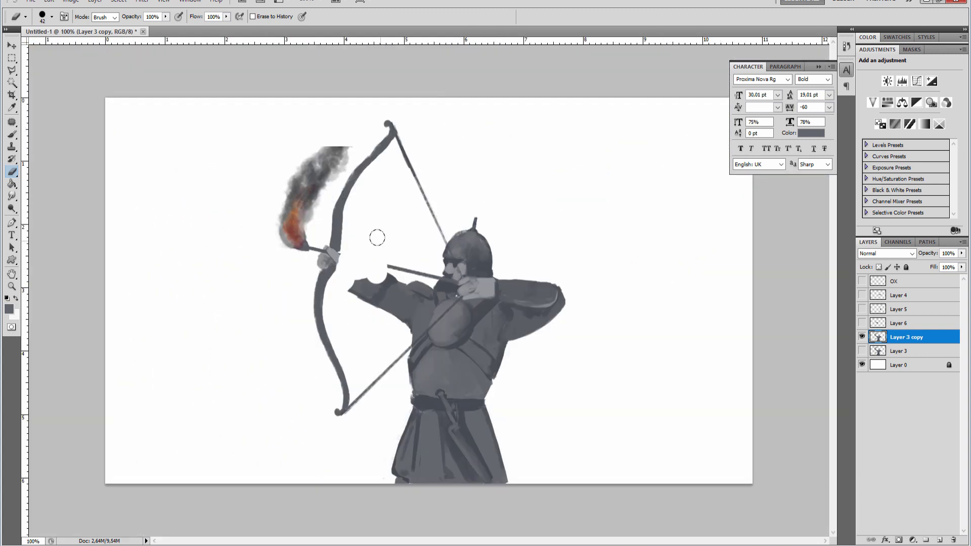
{"action": "right_click", "coordinate": [404, 332]}
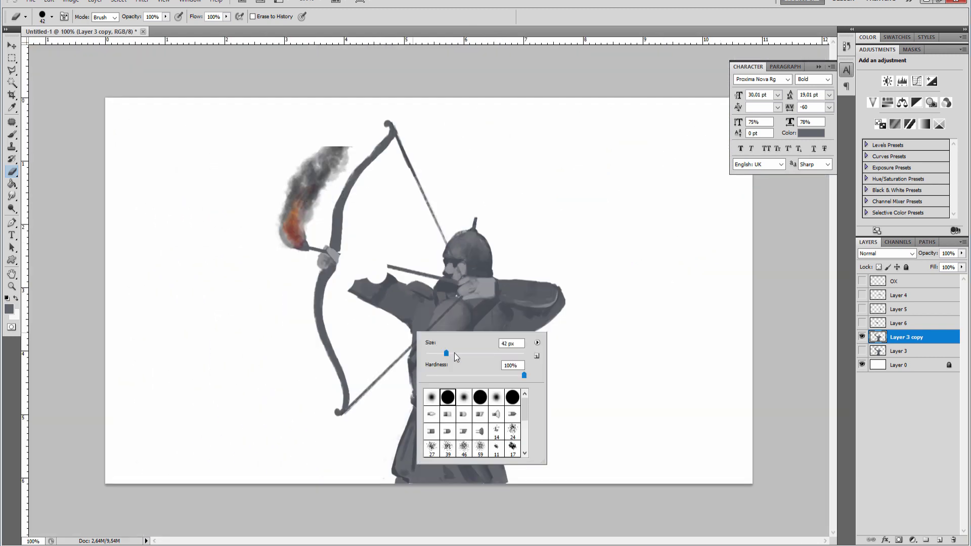
{"action": "left_click_drag", "start_coordinate": [455, 353], "coordinate": [470, 353]}
{"action": "key", "text": "Return"}
{"action": "left_click", "coordinate": [408, 305]}
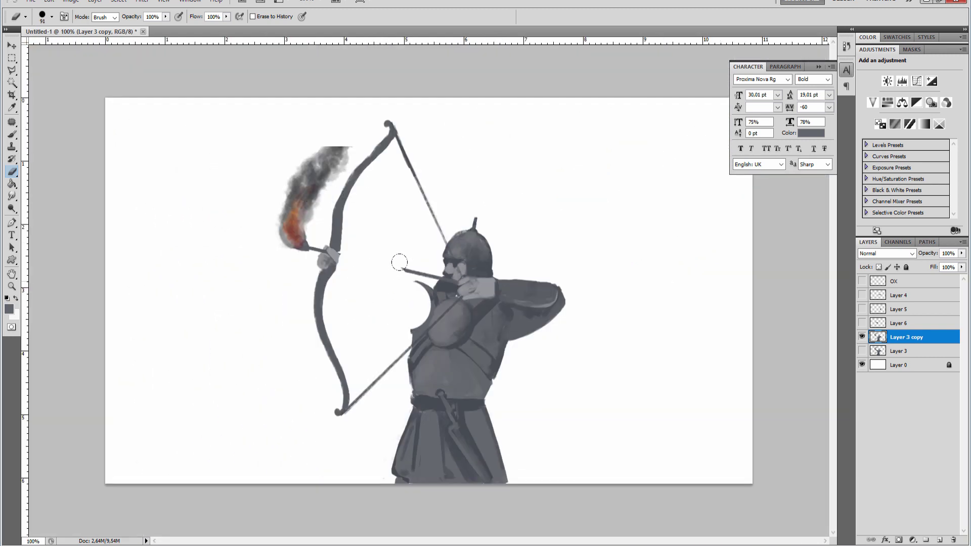
{"action": "left_click_drag", "start_coordinate": [399, 262], "coordinate": [432, 293]}
{"action": "left_click_drag", "start_coordinate": [471, 212], "coordinate": [528, 351]}
{"action": "left_click_drag", "start_coordinate": [556, 303], "coordinate": [551, 242]}
{"action": "mouse_move", "coordinate": [485, 414]}
{"action": "left_mouse_down"}
{"action": "mouse_move", "coordinate": [441, 483]}
{"action": "mouse_move", "coordinate": [529, 426]}
{"action": "mouse_move", "coordinate": [435, 405]}
{"action": "mouse_move", "coordinate": [498, 347]}
{"action": "mouse_move", "coordinate": [477, 316]}
{"action": "left_mouse_up"}
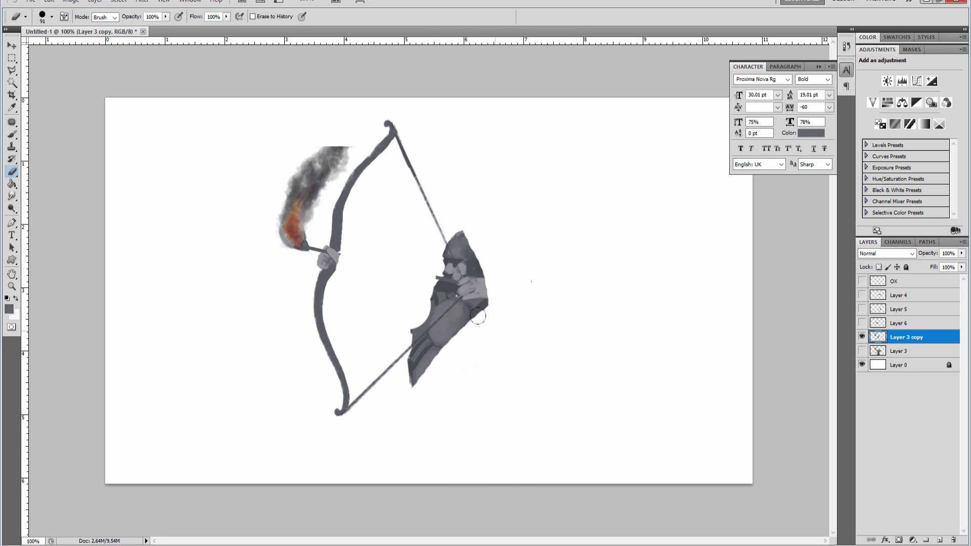
{"action": "scroll", "coordinate": [451, 337], "scroll_direction": "up", "scroll_amount": 3}
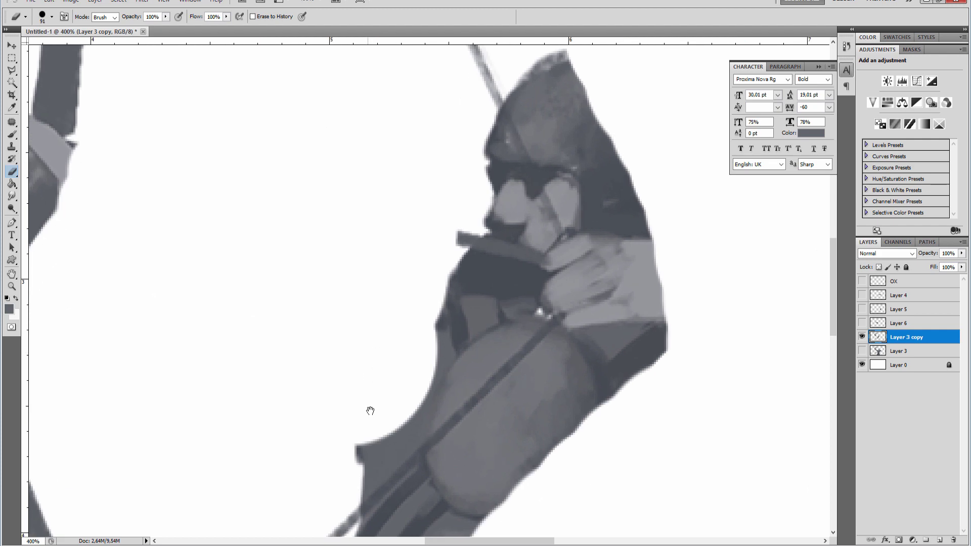
{"action": "left_click_drag", "start_coordinate": [371, 408], "coordinate": [398, 184]}
{"action": "scroll", "coordinate": [397, 184], "scroll_direction": "up", "scroll_amount": 3}
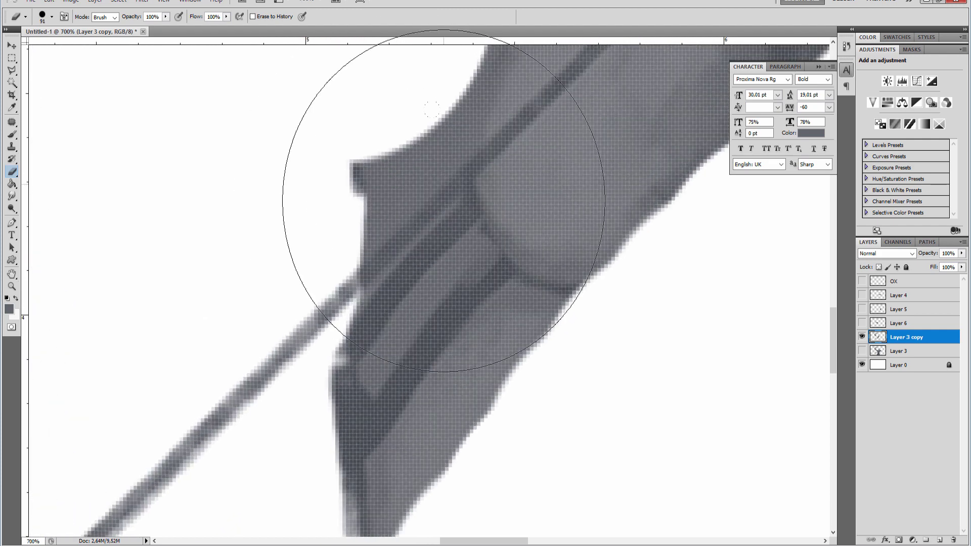
Shrink the eraser brush, then start a Polygonal Lasso outline at the bowstring edge.
{"action": "right_click", "coordinate": [482, 331]}
{"action": "left_click_drag", "start_coordinate": [520, 351], "coordinate": [509, 352]}
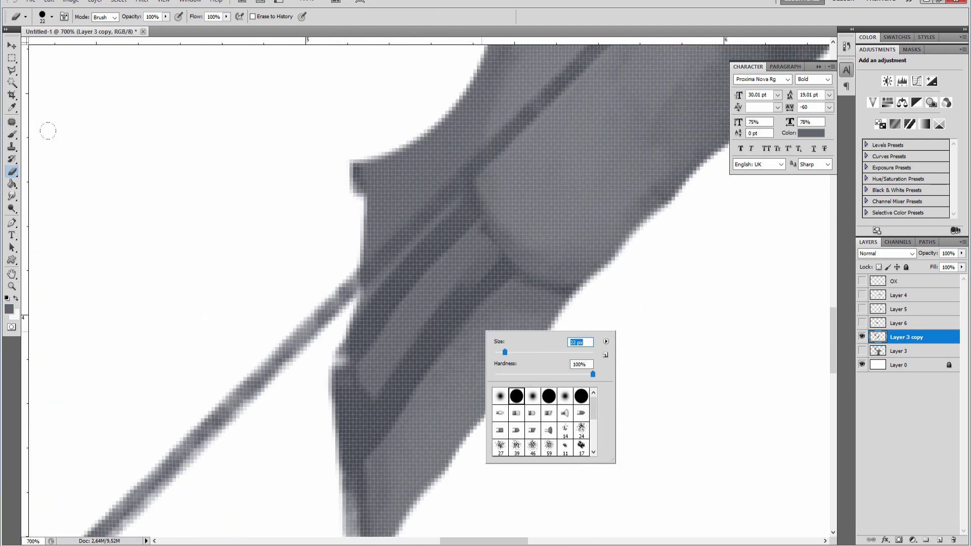
{"action": "left_click", "coordinate": [11, 69]}
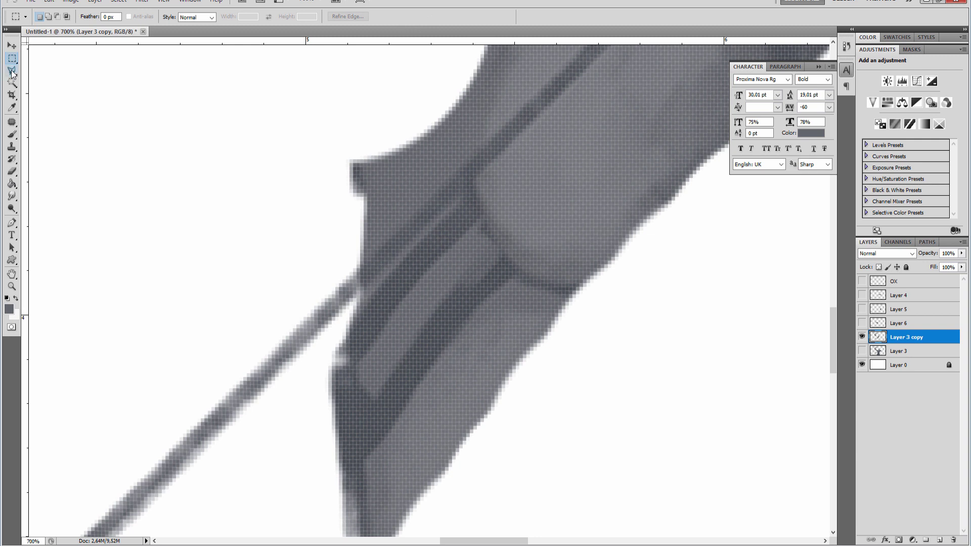
{"action": "left_click", "coordinate": [354, 298]}
{"action": "left_click_drag", "start_coordinate": [568, 82], "coordinate": [430, 230]}
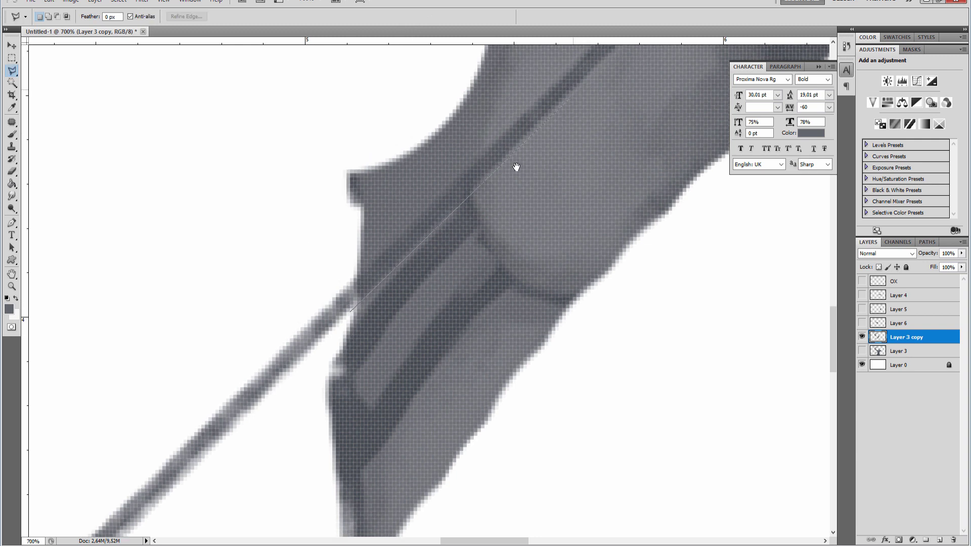
{"action": "key", "text": "BackSpace"}
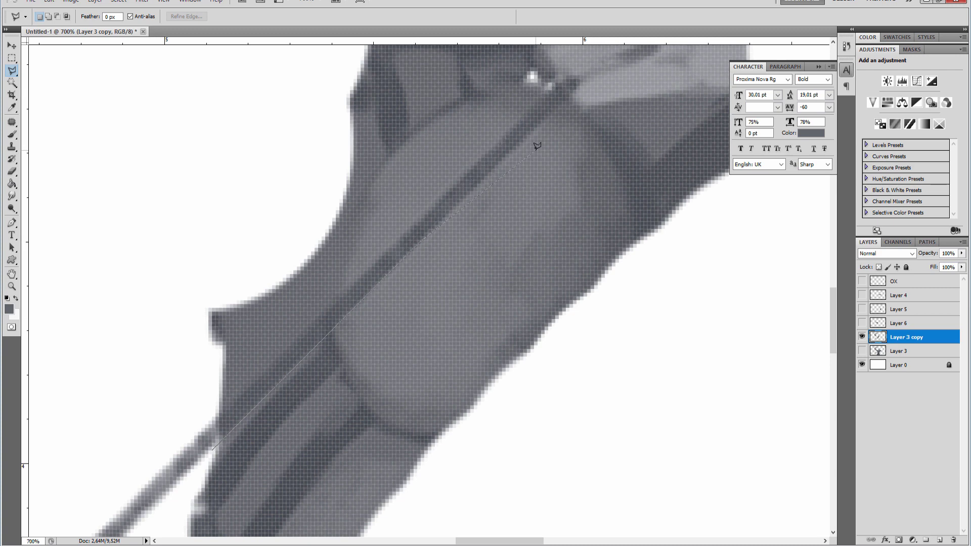
Add outline points beside the drawing hand and up the bowstring to the bow's top tip.
{"action": "scroll", "coordinate": [541, 131], "scroll_direction": "down", "scroll_amount": 3}
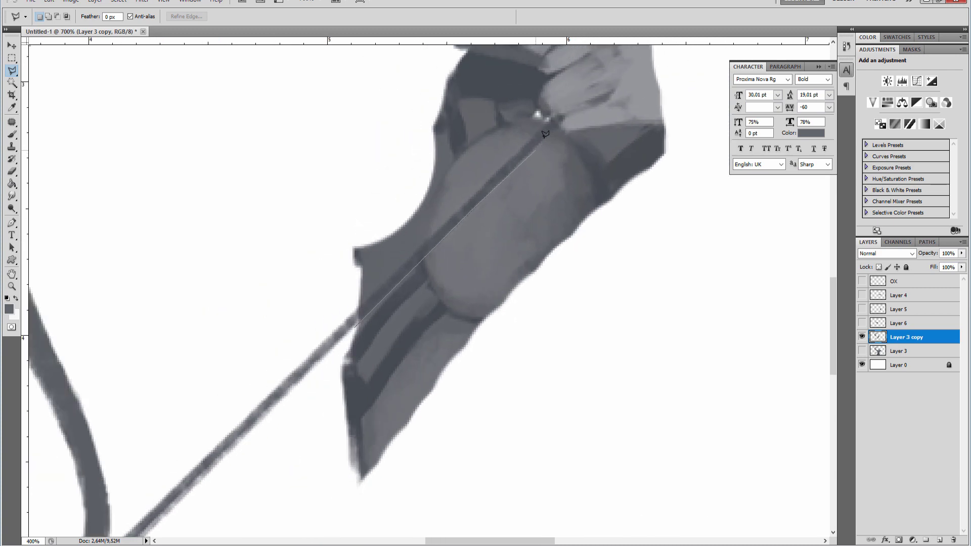
{"action": "left_click_drag", "start_coordinate": [545, 134], "coordinate": [533, 288]}
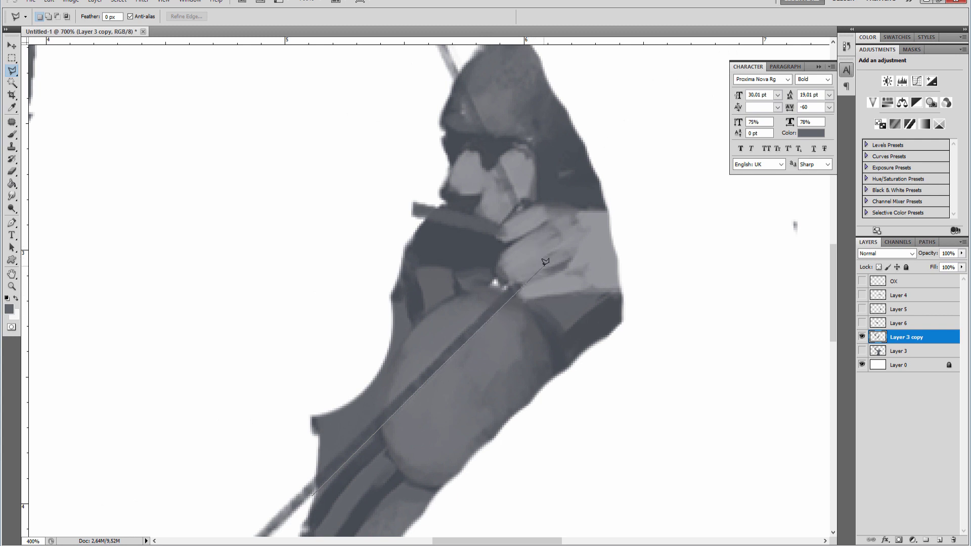
{"action": "left_click", "coordinate": [545, 261]}
{"action": "left_click", "coordinate": [547, 251]}
{"action": "left_click_drag", "start_coordinate": [434, 143], "coordinate": [375, 457]}
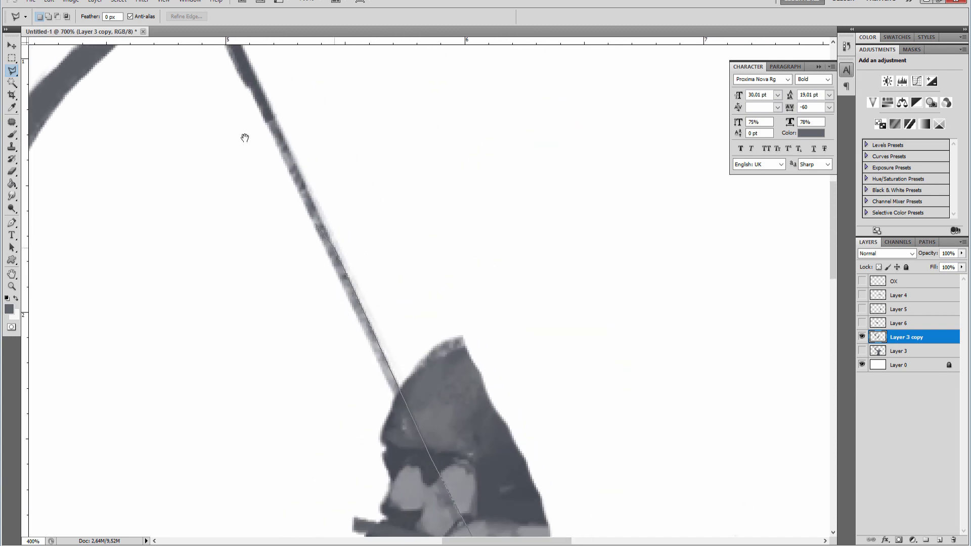
{"action": "left_click_drag", "start_coordinate": [244, 137], "coordinate": [327, 331]}
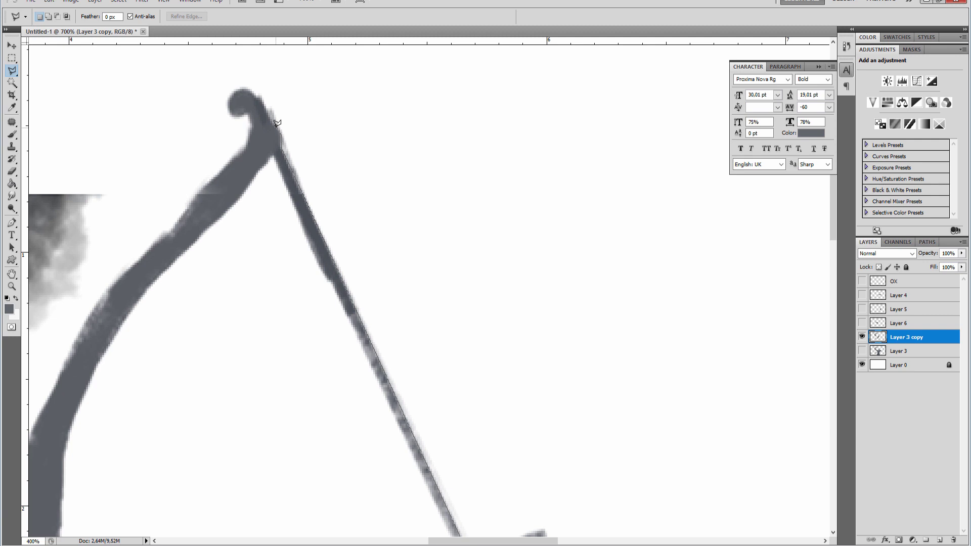
{"action": "left_click", "coordinate": [298, 99]}
{"action": "left_click", "coordinate": [469, 140]}
{"action": "scroll", "coordinate": [472, 162], "scroll_direction": "down", "scroll_amount": 1}
{"action": "scroll", "coordinate": [473, 162], "scroll_direction": "down", "scroll_amount": 1}
{"action": "scroll", "coordinate": [474, 165], "scroll_direction": "down", "scroll_amount": 1}
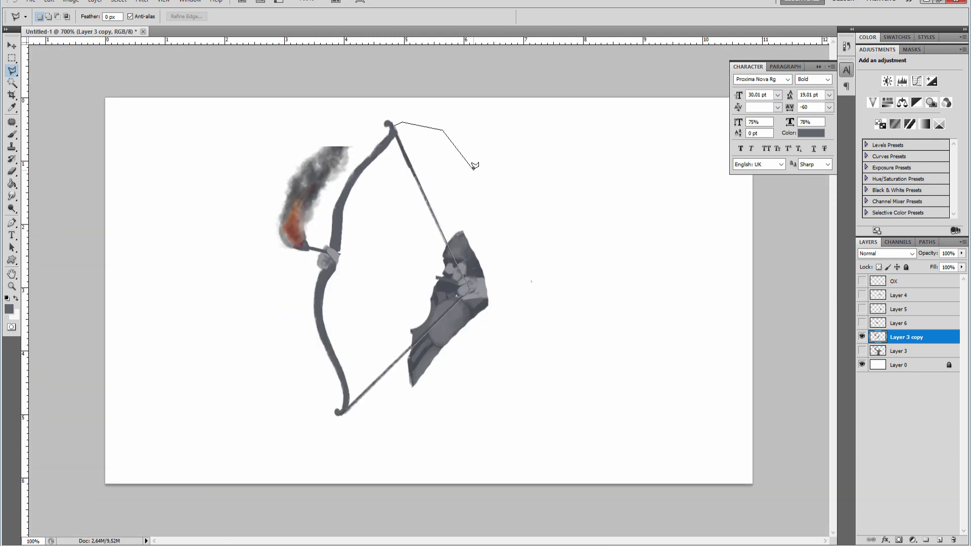
Continue the outline down the right side and along the bottom, then close it into a selection.
{"action": "left_click", "coordinate": [511, 221]}
{"action": "left_click", "coordinate": [551, 343]}
{"action": "left_click", "coordinate": [508, 400]}
{"action": "left_click", "coordinate": [481, 420]}
{"action": "left_click", "coordinate": [417, 421]}
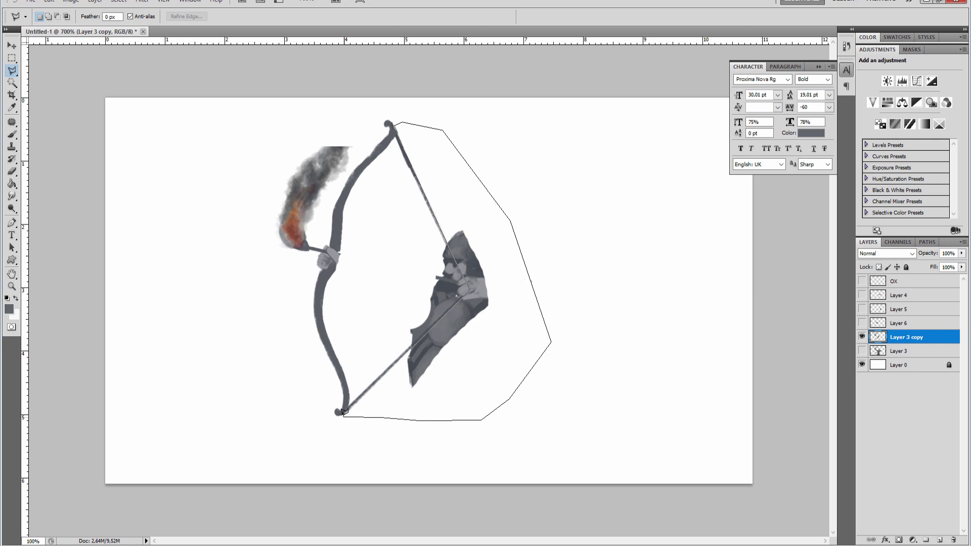
{"action": "left_click", "coordinate": [384, 418]}
{"action": "scroll", "coordinate": [335, 408], "scroll_direction": "up", "scroll_amount": 2}
{"action": "scroll", "coordinate": [334, 408], "scroll_direction": "up", "scroll_amount": 1}
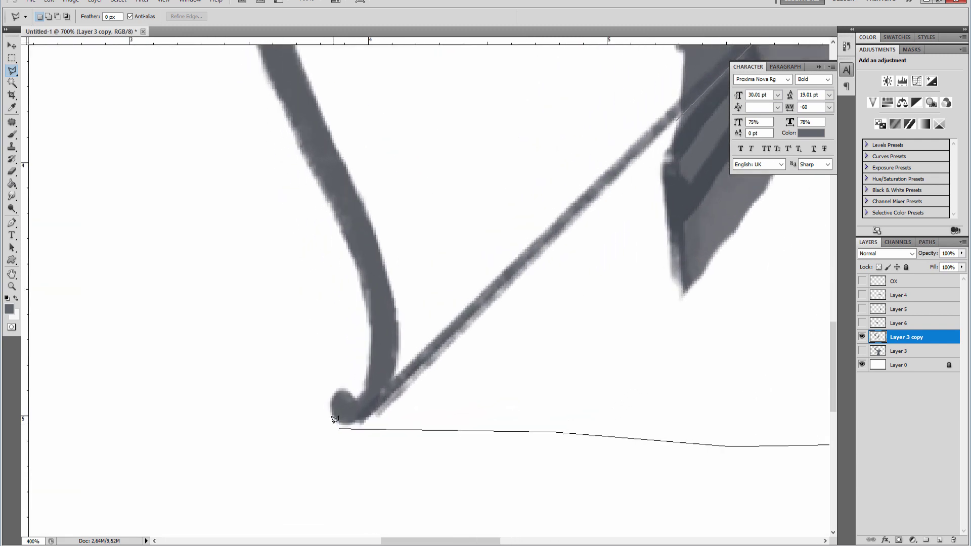
{"action": "scroll", "coordinate": [335, 408], "scroll_direction": "up", "scroll_amount": 1}
{"action": "scroll", "coordinate": [591, 359], "scroll_direction": "down", "scroll_amount": 1}
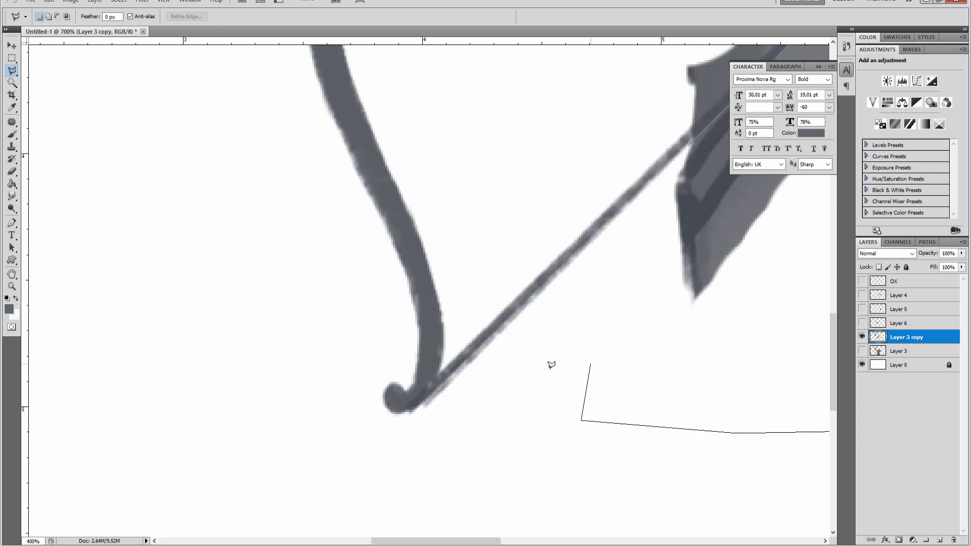
{"action": "left_click", "coordinate": [637, 291]}
{"action": "double_click", "coordinate": [688, 145]}
Delete the selected pixels and deselect.
{"action": "key", "text": "ctrl+minus"}
{"action": "key", "text": "ctrl+minus"}
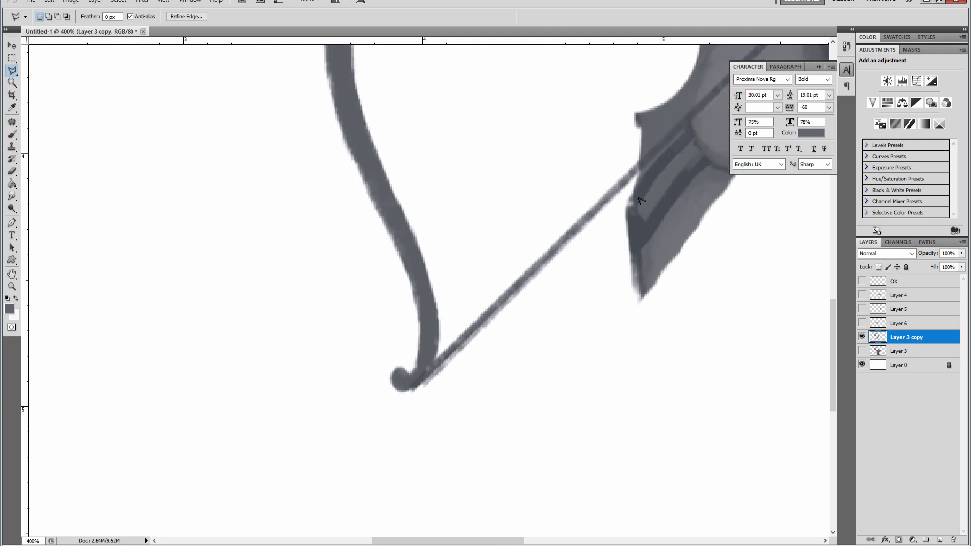
{"action": "key", "text": "ctrl+minus"}
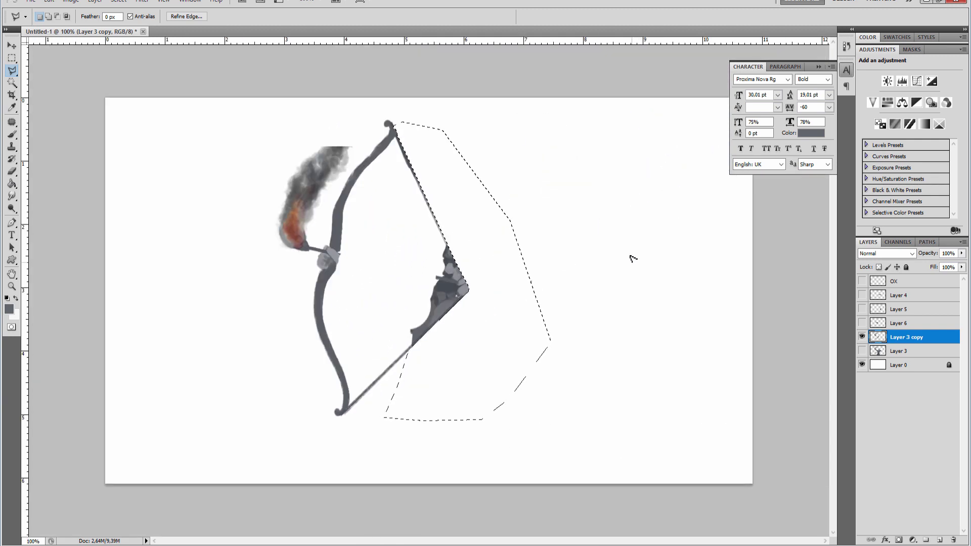
{"action": "key", "text": "Delete"}
{"action": "key", "text": "ctrl+d"}
Zoom in and trace a new outline along the bow's edge around the remaining hand chunk.
{"action": "key", "text": "ctrl+plus"}
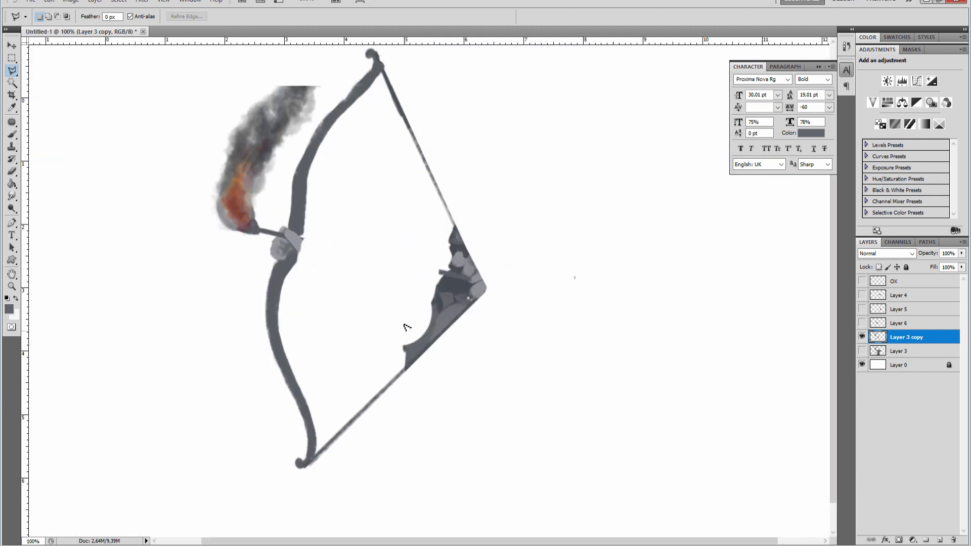
{"action": "key", "text": "ctrl+plus"}
{"action": "key", "text": "ctrl+plus"}
{"action": "key", "text": "ctrl+plus"}
{"action": "key", "text": "ctrl+plus"}
{"action": "left_click_drag", "start_coordinate": [399, 304], "coordinate": [334, 115]}
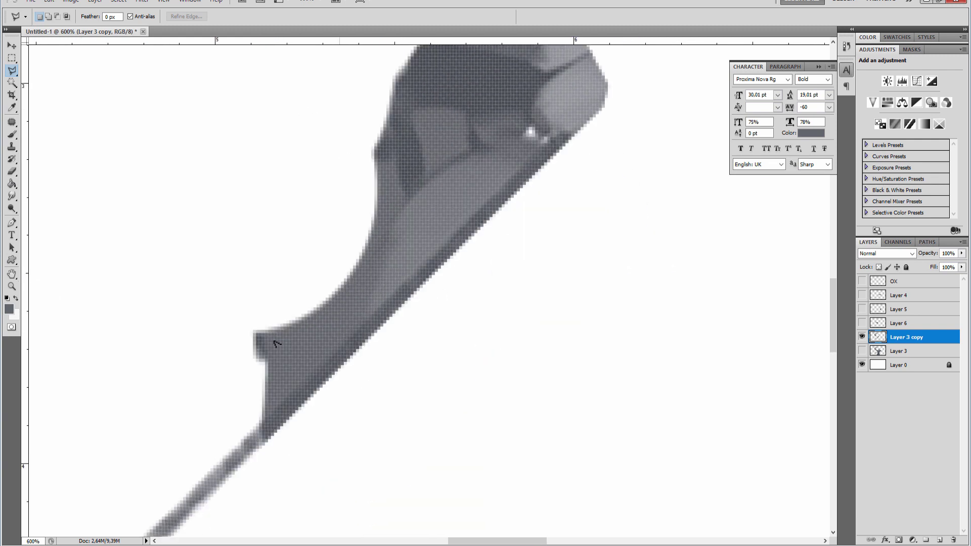
{"action": "left_click", "coordinate": [257, 422]}
{"action": "left_click_drag", "start_coordinate": [456, 223], "coordinate": [346, 366]}
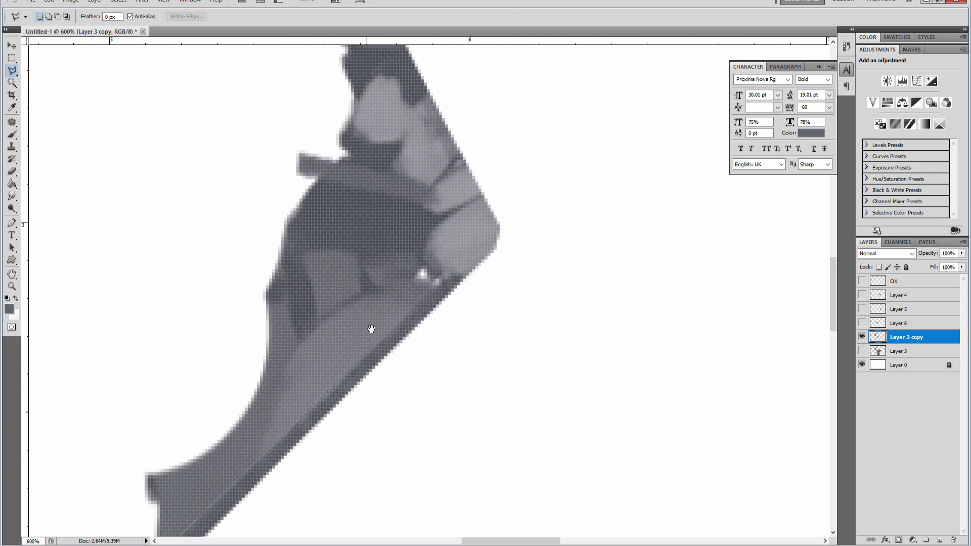
{"action": "left_click", "coordinate": [481, 239]}
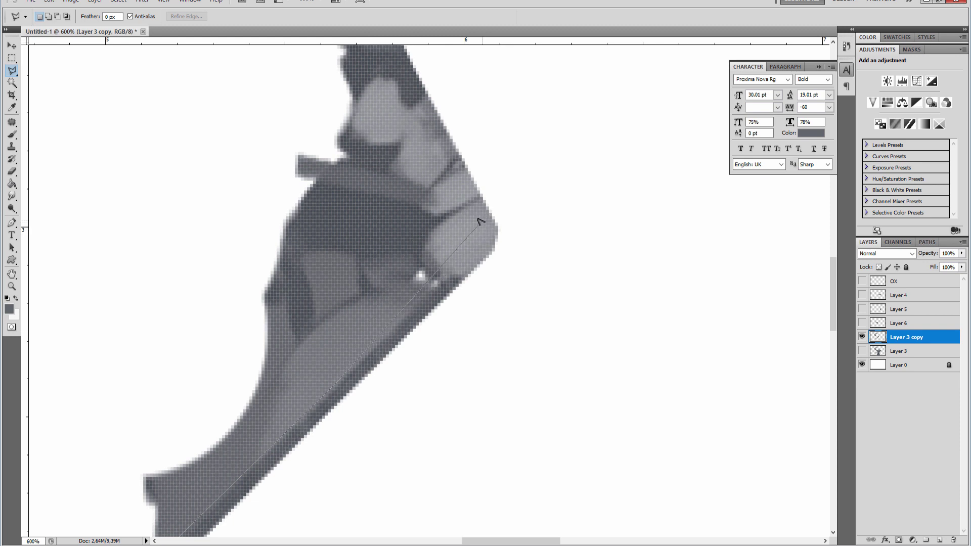
{"action": "left_click_drag", "start_coordinate": [426, 122], "coordinate": [433, 277]}
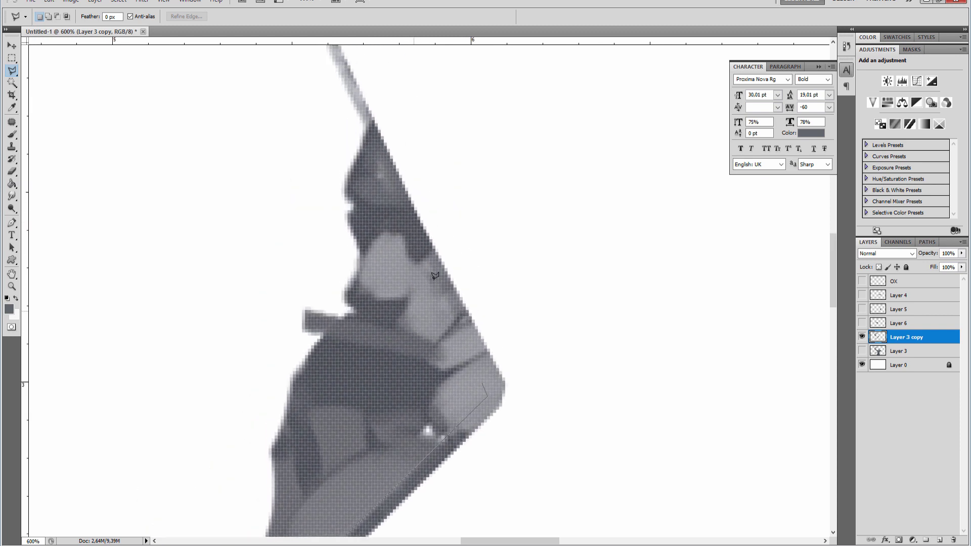
{"action": "left_click", "coordinate": [364, 126]}
{"action": "left_click_drag", "start_coordinate": [315, 169], "coordinate": [206, 306]}
Close the outline around the dark arm shape, delete it, deselect and switch to the Move tool.
{"action": "scroll", "coordinate": [206, 306], "scroll_direction": "down", "scroll_amount": 2}
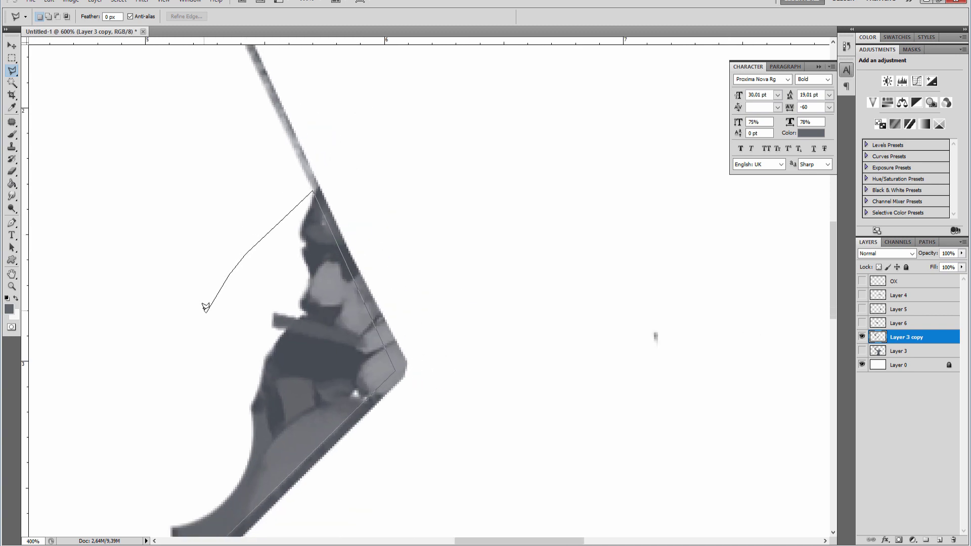
{"action": "left_click", "coordinate": [185, 421]}
{"action": "scroll", "coordinate": [276, 303], "scroll_direction": "down", "scroll_amount": 1}
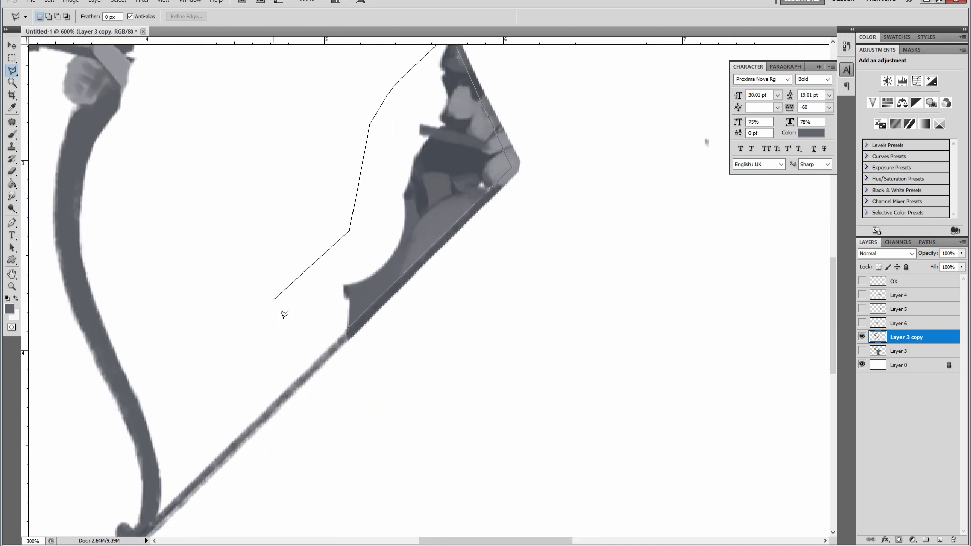
{"action": "left_click_drag", "start_coordinate": [284, 314], "coordinate": [347, 331]}
{"action": "key", "text": "Delete"}
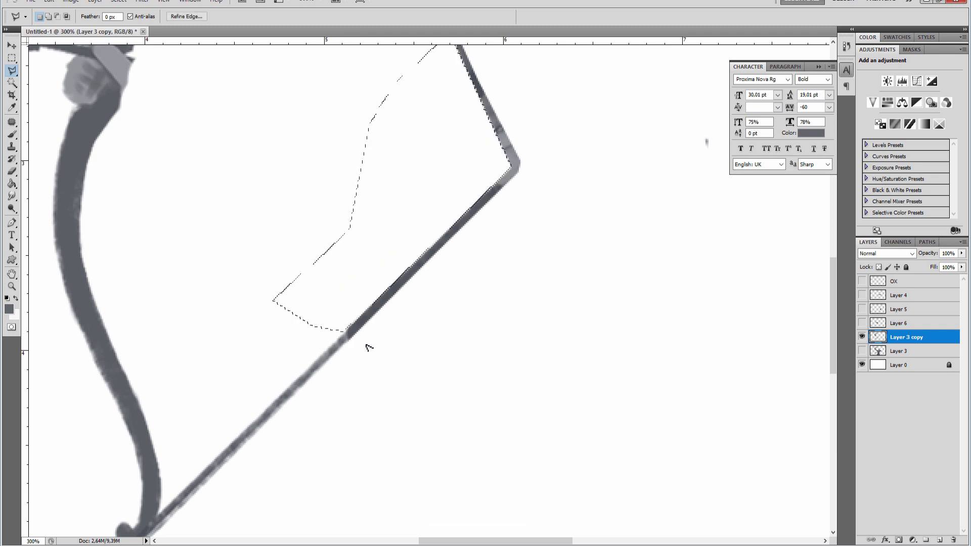
{"action": "key", "text": "v"}
{"action": "key", "text": "ctrl+d"}
Make Layer 3 copy visible and add a new empty layer above it.
{"action": "scroll", "coordinate": [450, 336], "scroll_direction": "down", "scroll_amount": 2}
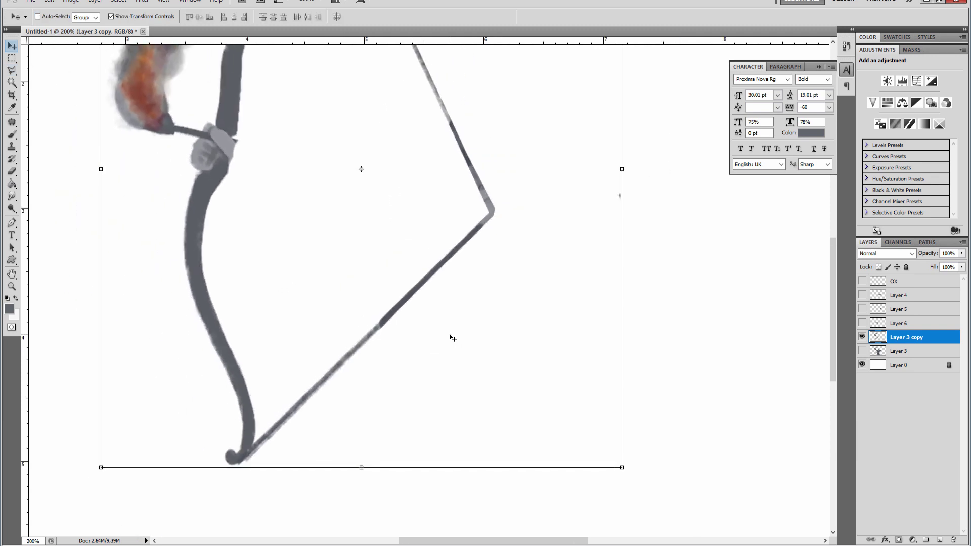
{"action": "scroll", "coordinate": [450, 337], "scroll_direction": "up", "scroll_amount": 2}
{"action": "scroll", "coordinate": [450, 336], "scroll_direction": "up", "scroll_amount": 2}
{"action": "left_click_drag", "start_coordinate": [386, 377], "coordinate": [469, 241]}
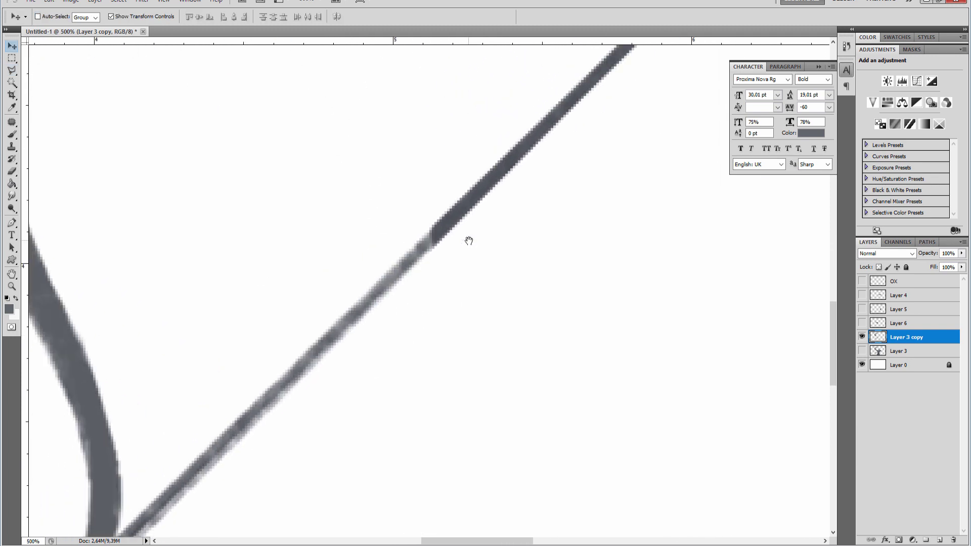
{"action": "left_click", "coordinate": [862, 337]}
{"action": "left_click", "coordinate": [940, 540]}
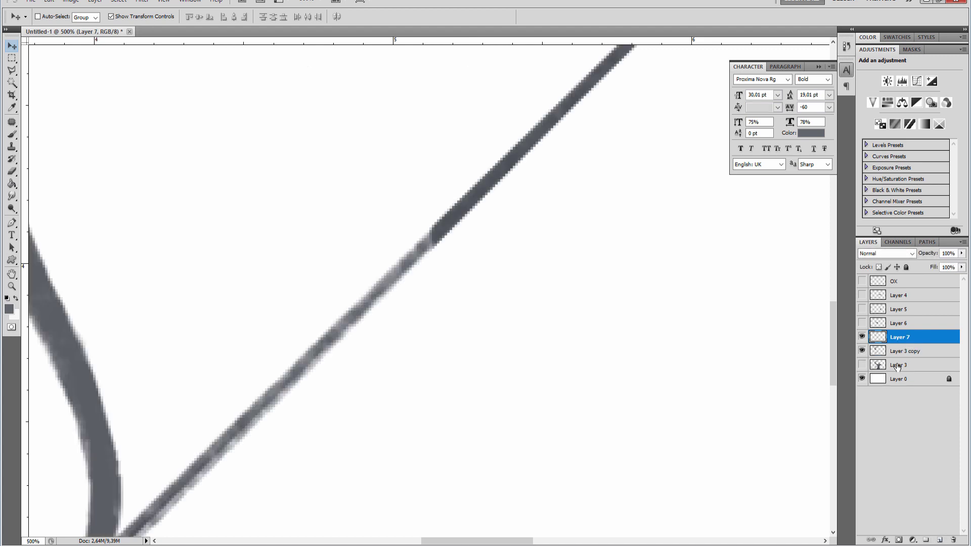
Select a square over the lower bowstring, fill it with dark grey, and deselect.
{"action": "left_click", "coordinate": [12, 59]}
{"action": "left_click_drag", "start_coordinate": [284, 299], "coordinate": [309, 273]}
{"action": "key", "text": "ctrl+minus"}
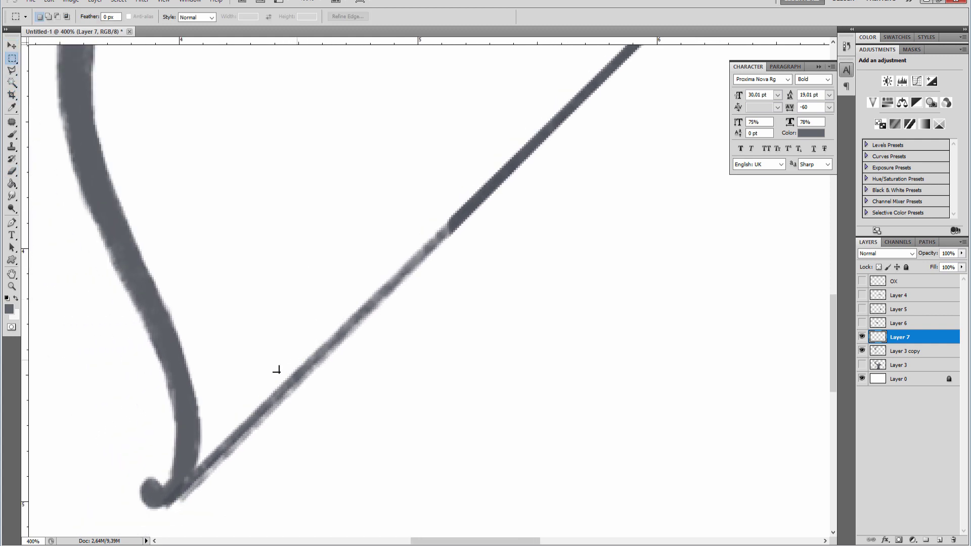
{"action": "left_click_drag", "start_coordinate": [372, 451], "coordinate": [481, 521]}
{"action": "left_click", "coordinate": [13, 185]}
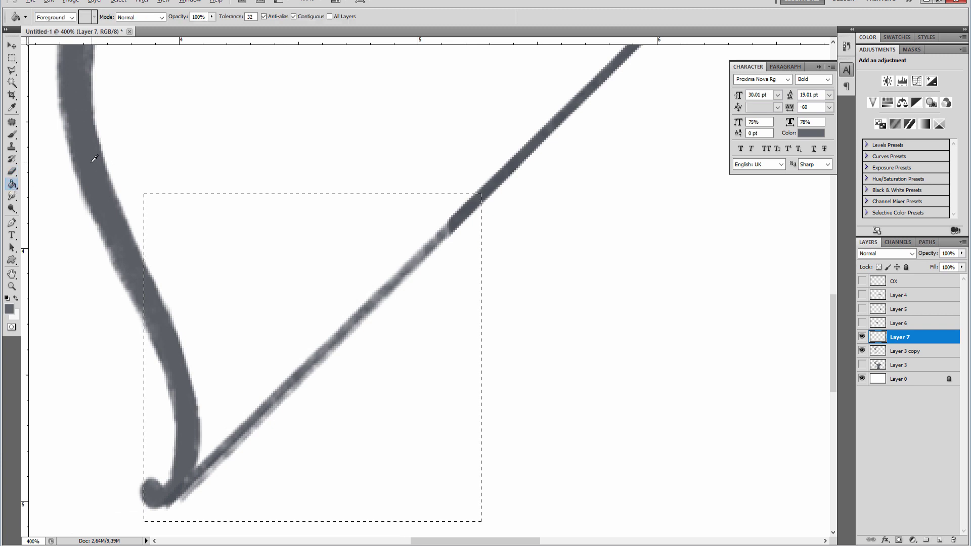
{"action": "left_click", "coordinate": [260, 279]}
{"action": "key", "text": "ctrl+d"}
{"action": "key", "text": "v"}
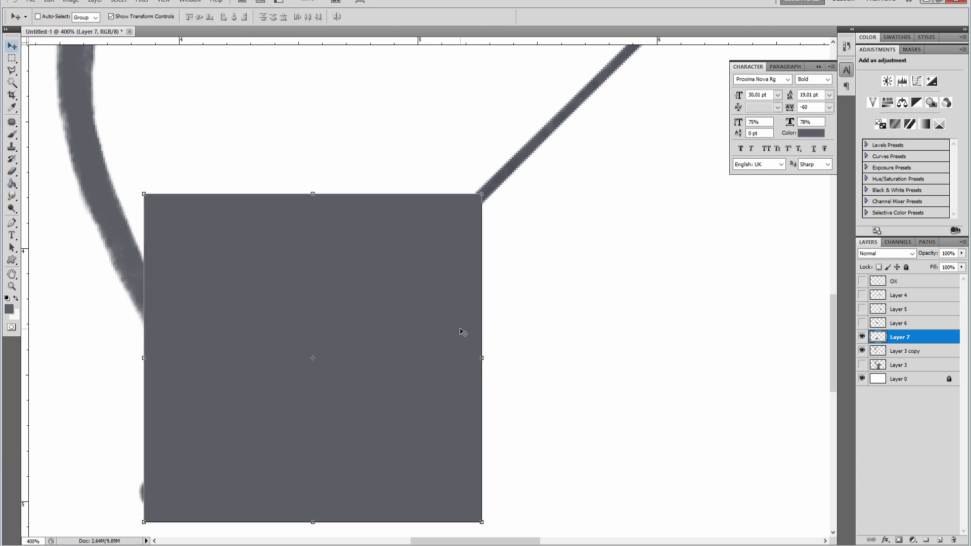
{"action": "key", "text": "ctrl+minus"}
{"action": "key", "text": "ctrl+minus"}
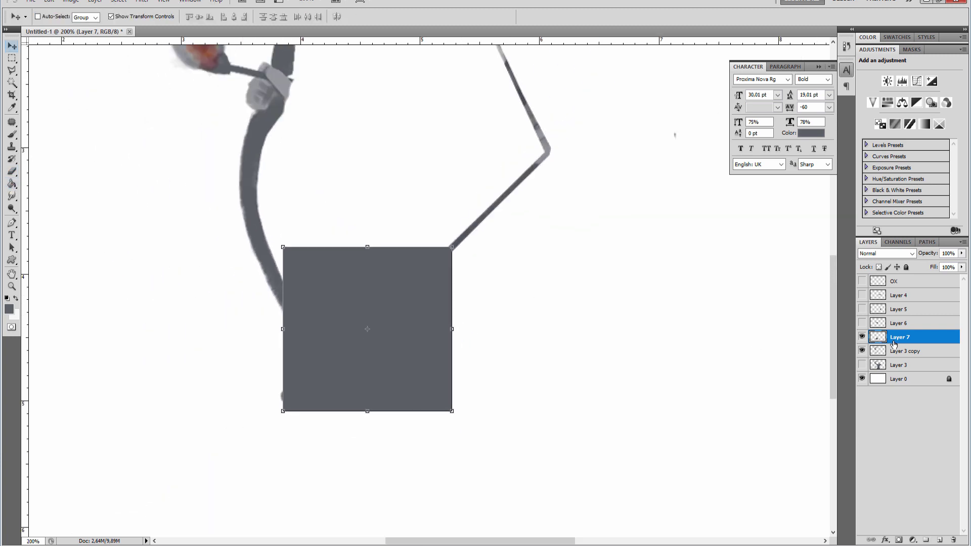
Make Layer 7 a clipping mask on Layer 3 copy, then merge both layers with Ctrl+E.
{"action": "right_click", "coordinate": [896, 342]}
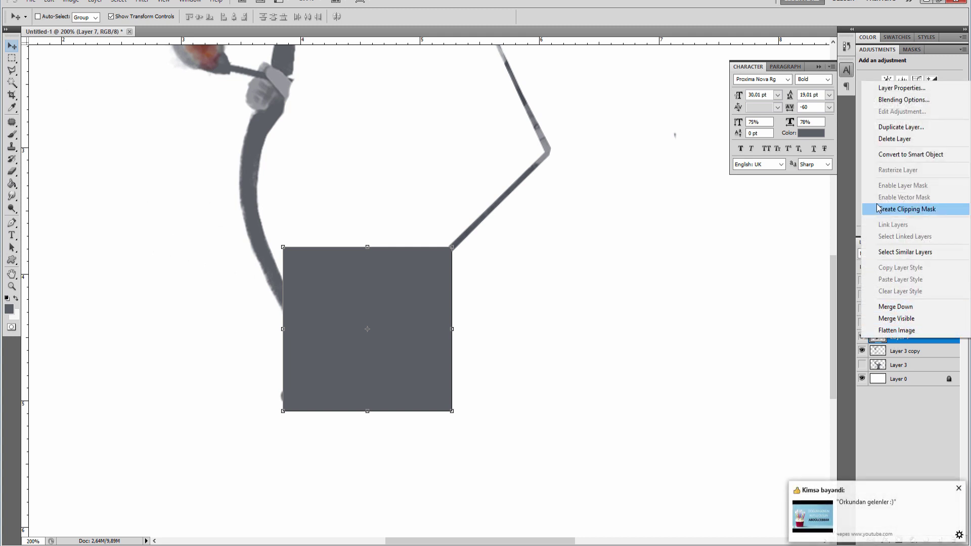
{"action": "left_click", "coordinate": [958, 488]}
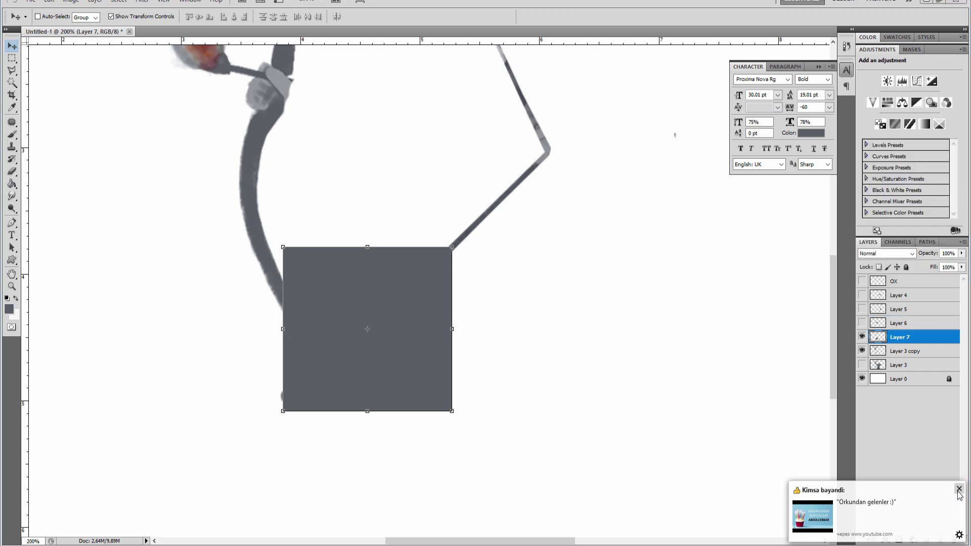
{"action": "left_click", "coordinate": [957, 489]}
{"action": "right_click", "coordinate": [894, 345]}
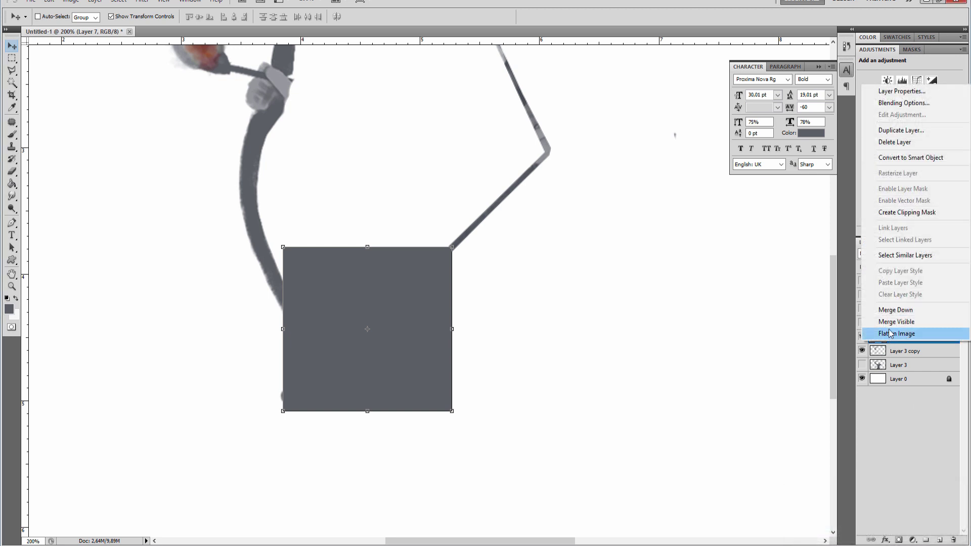
{"action": "left_click", "coordinate": [906, 213]}
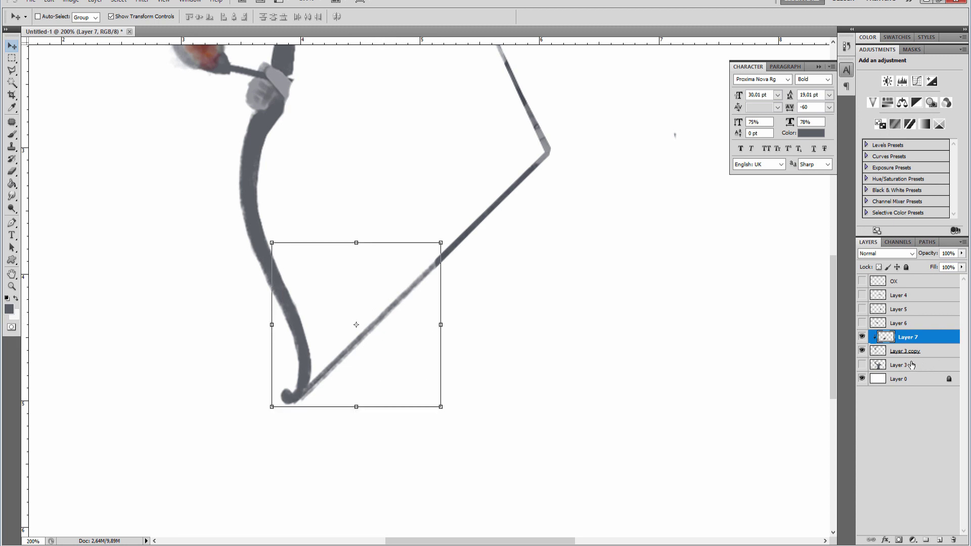
{"action": "left_click", "coordinate": [906, 350], "text": "ctrl"}
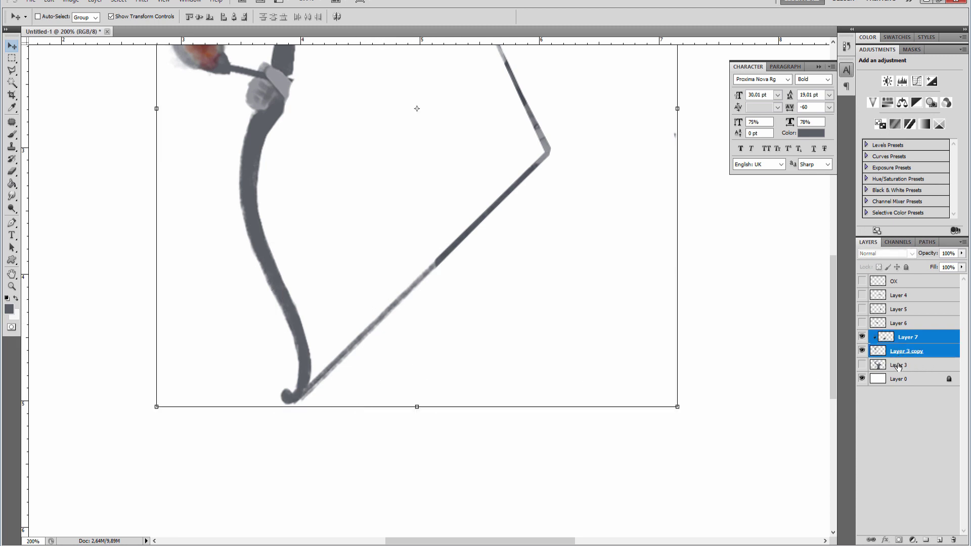
{"action": "key", "text": "ctrl+e"}
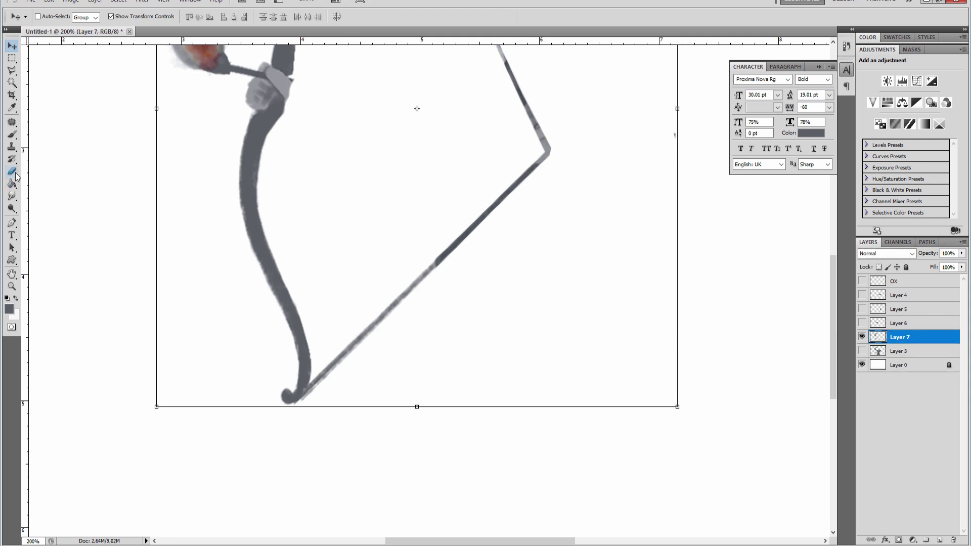
Try toggling a Color Overlay on and off in Layer 7's blending options.
{"action": "scroll", "coordinate": [576, 373], "scroll_direction": "up", "scroll_amount": 3}
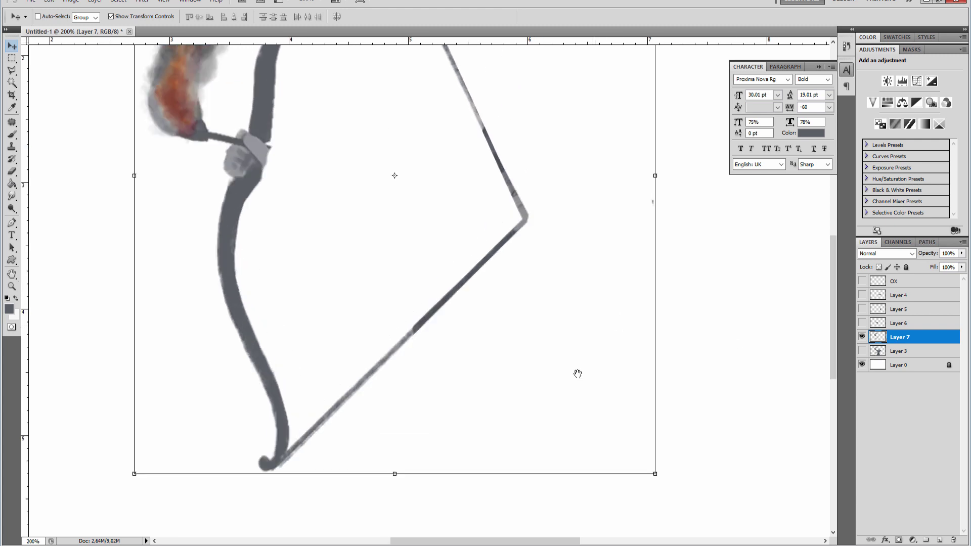
{"action": "right_click", "coordinate": [903, 343]}
{"action": "left_click", "coordinate": [840, 100]}
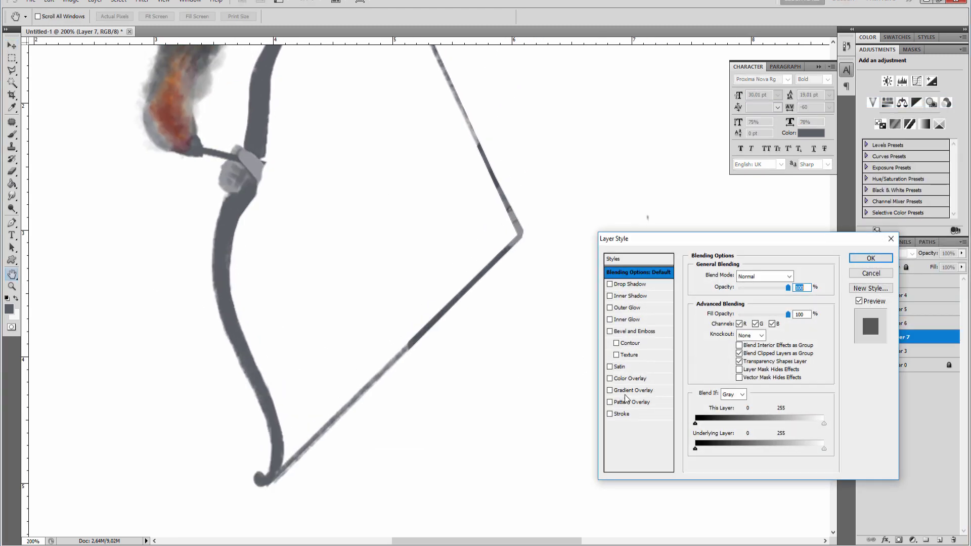
{"action": "left_click", "coordinate": [612, 378]}
{"action": "left_click", "coordinate": [612, 378]}
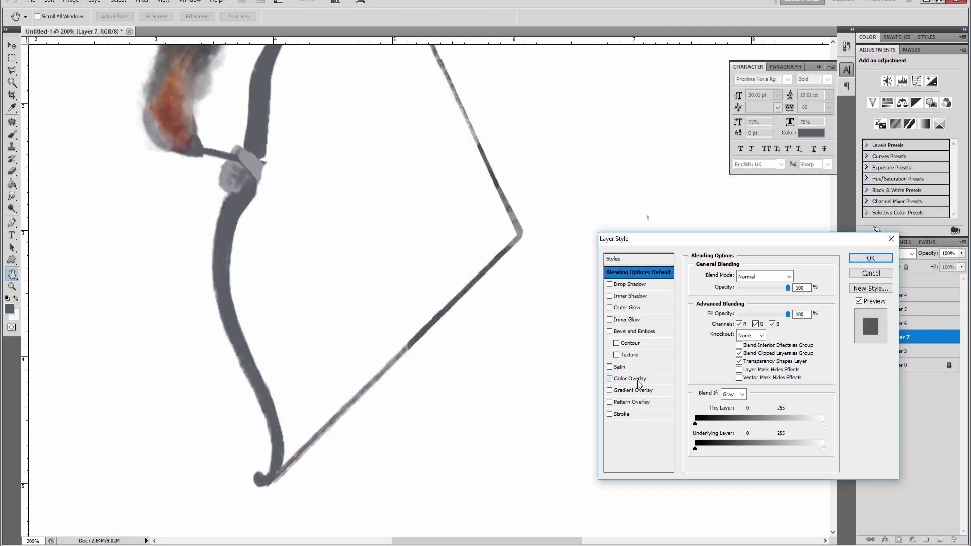
{"action": "left_click", "coordinate": [638, 380]}
{"action": "left_click", "coordinate": [610, 379]}
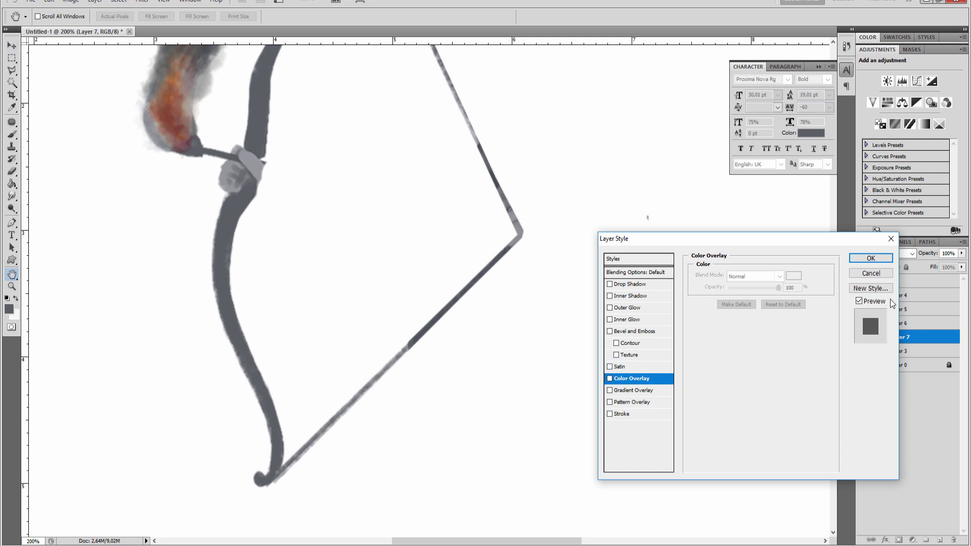
{"action": "left_click", "coordinate": [871, 273]}
Look up the foreground colour's hex value in the colour picker.
{"action": "key", "text": "v"}
{"action": "left_click", "coordinate": [11, 309]}
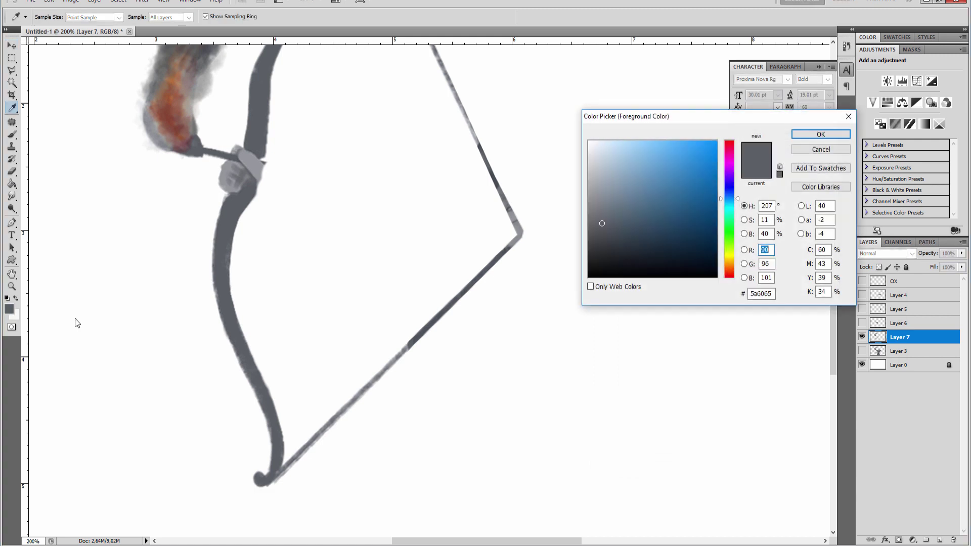
{"action": "double_click", "coordinate": [763, 294]}
{"action": "left_click", "coordinate": [821, 135]}
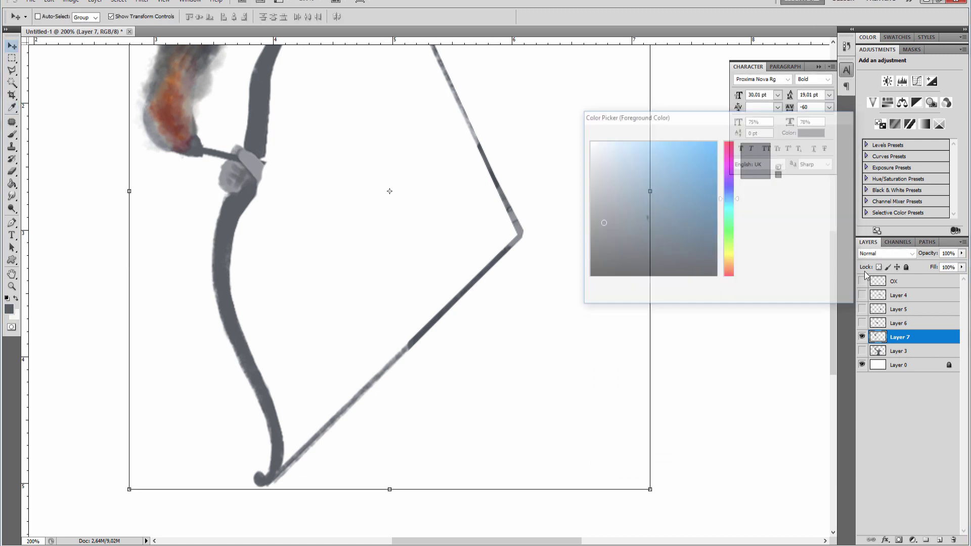
Apply a Color Overlay of grey #5a6065 to Layer 7.
{"action": "right_click", "coordinate": [901, 338]}
{"action": "left_click", "coordinate": [913, 99]}
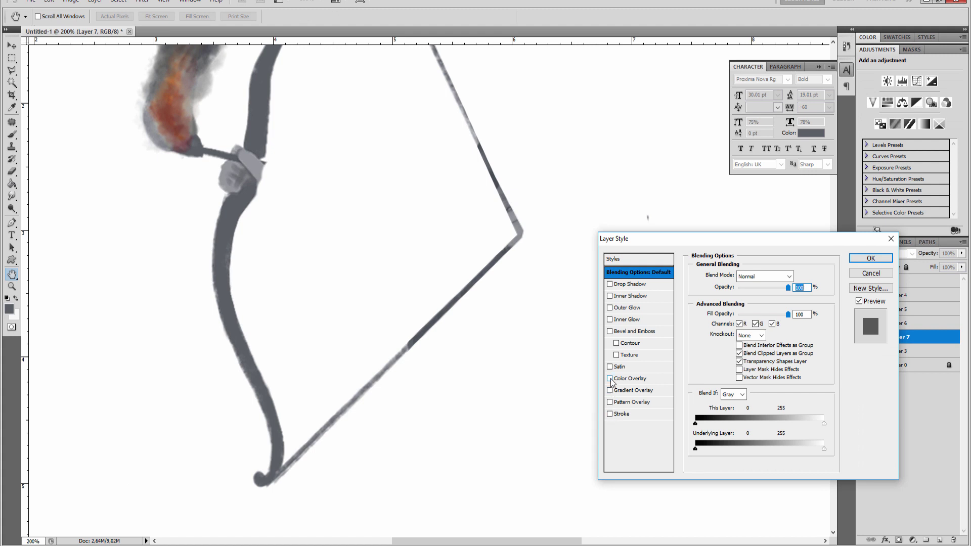
{"action": "left_click", "coordinate": [629, 378]}
{"action": "left_click", "coordinate": [792, 276]}
{"action": "left_click", "coordinate": [758, 292]}
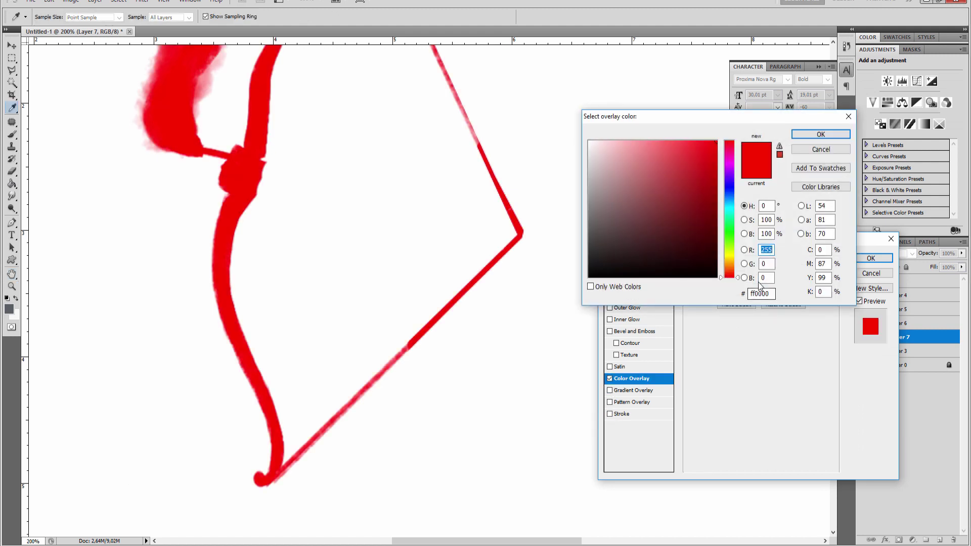
{"action": "type", "text": "5a6065"}
{"action": "left_click", "coordinate": [821, 137]}
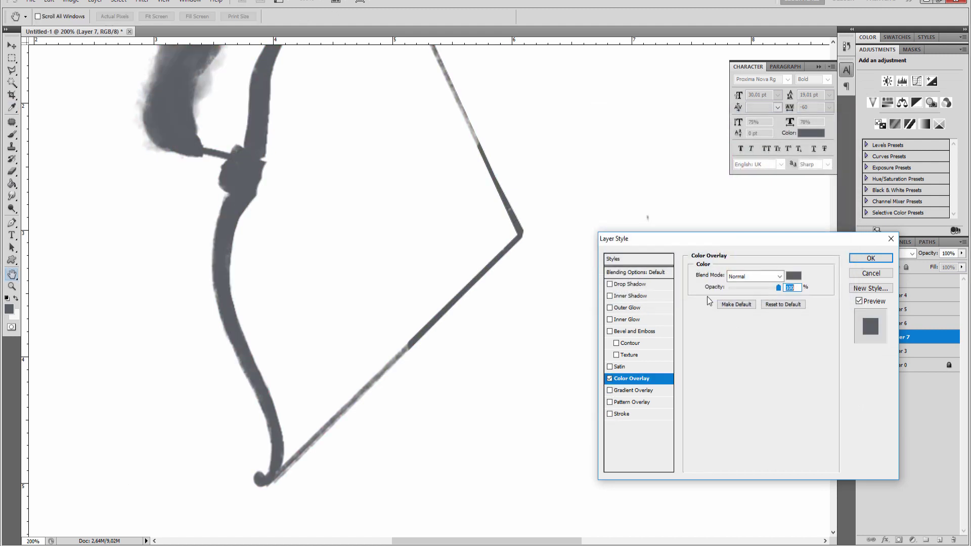
{"action": "left_click_drag", "start_coordinate": [397, 330], "coordinate": [389, 392]}
{"action": "left_click", "coordinate": [870, 258]}
Compare Layer 7 hidden and shown, then drag its Color Overlay to the trash.
{"action": "key", "text": "v"}
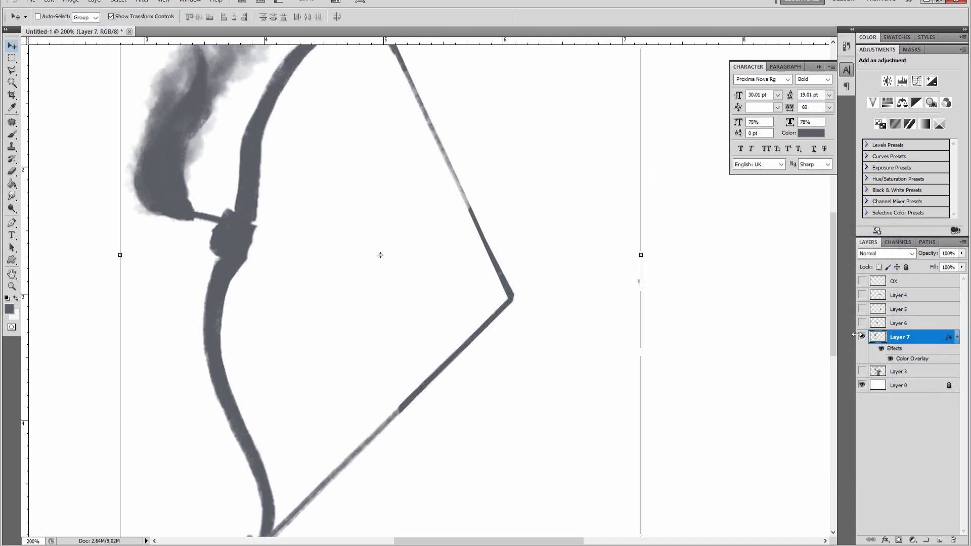
{"action": "left_click", "coordinate": [861, 337]}
{"action": "left_click", "coordinate": [861, 337]}
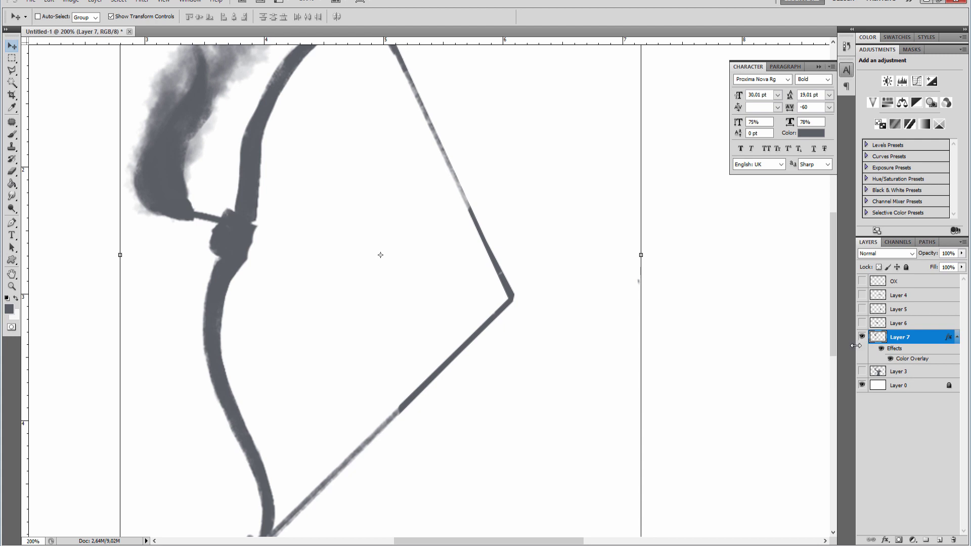
{"action": "left_click_drag", "start_coordinate": [876, 355], "coordinate": [954, 540]}
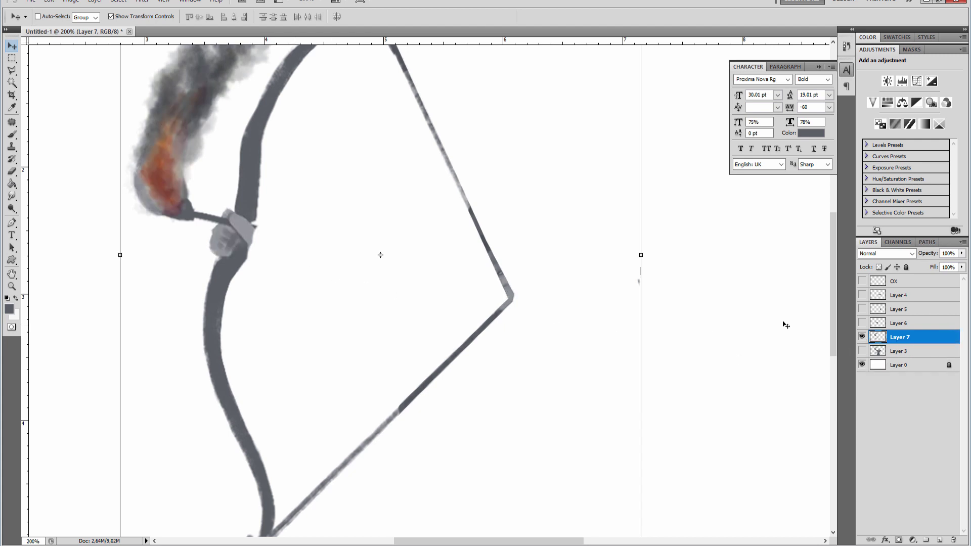
Outline the flaming arrow, smoke and gripping hand on Layer 7 with the Polygonal Lasso.
{"action": "left_click_drag", "start_coordinate": [191, 348], "coordinate": [440, 421]}
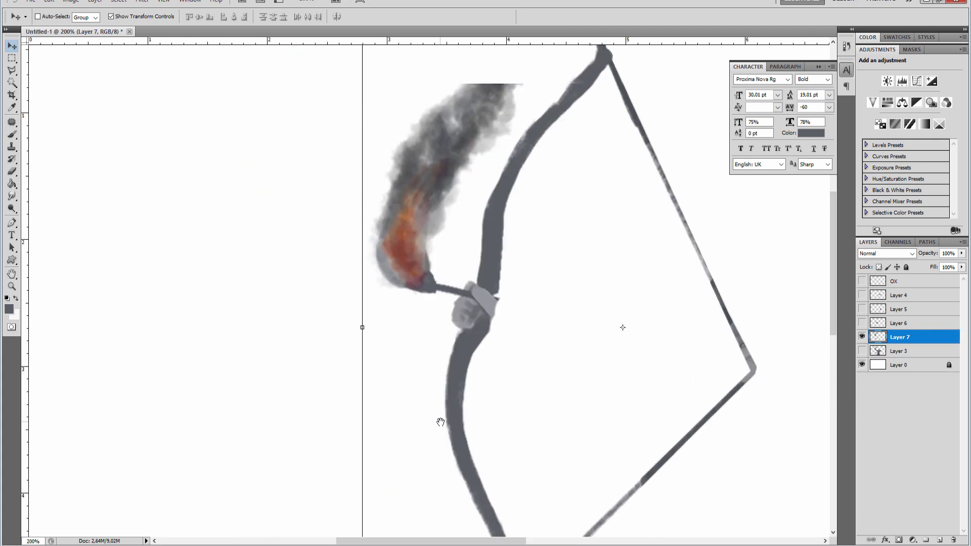
{"action": "scroll", "coordinate": [440, 422], "scroll_direction": "up", "scroll_amount": 4}
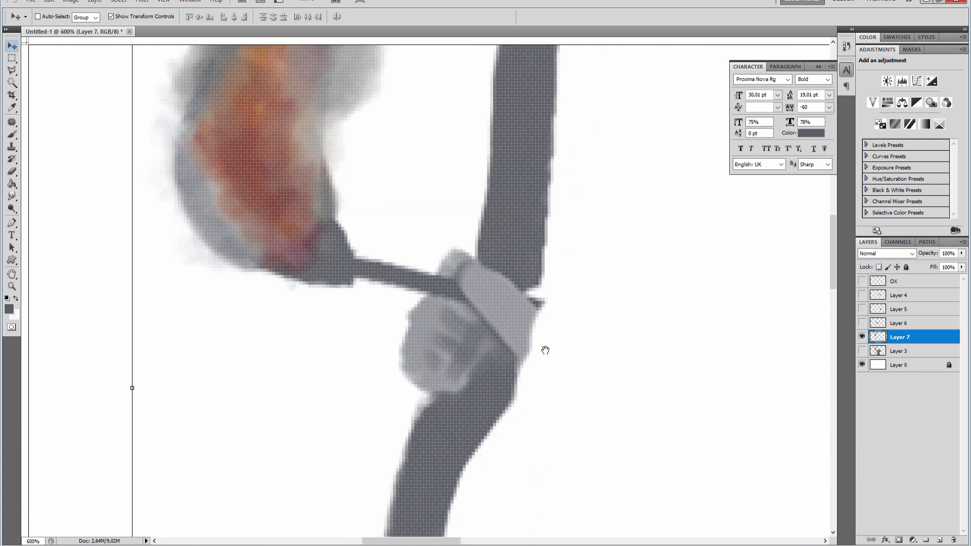
{"action": "scroll", "coordinate": [545, 350], "scroll_direction": "down", "scroll_amount": 1}
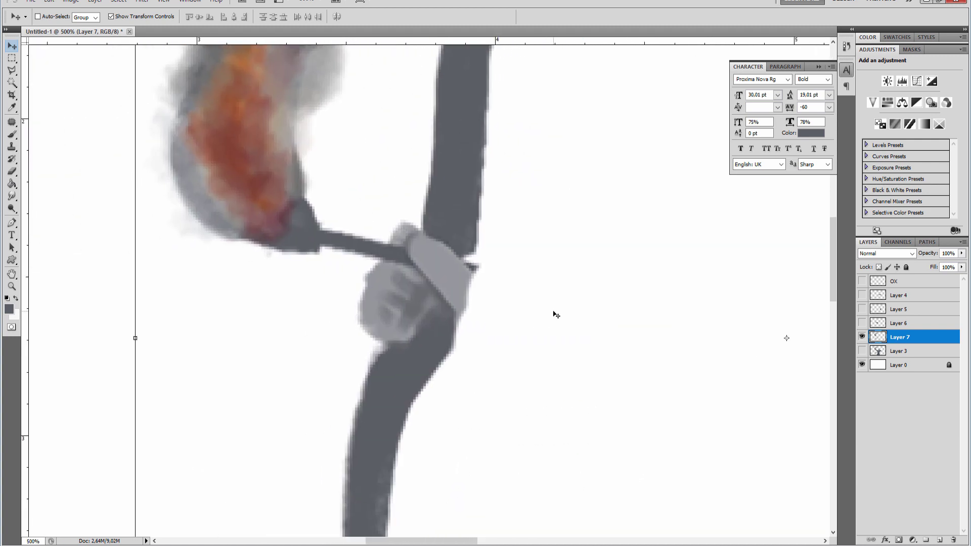
{"action": "left_click", "coordinate": [12, 70]}
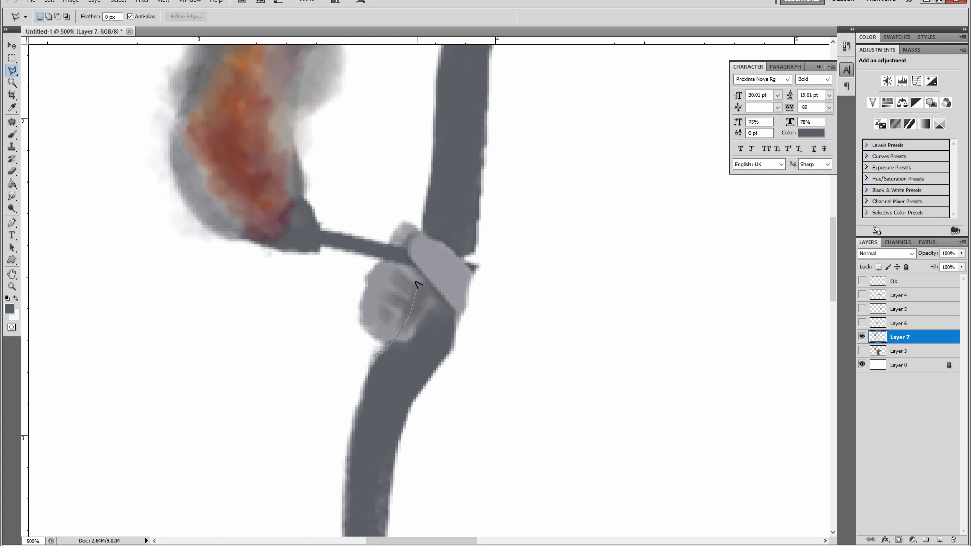
{"action": "scroll", "coordinate": [373, 320], "scroll_direction": "down", "scroll_amount": 1}
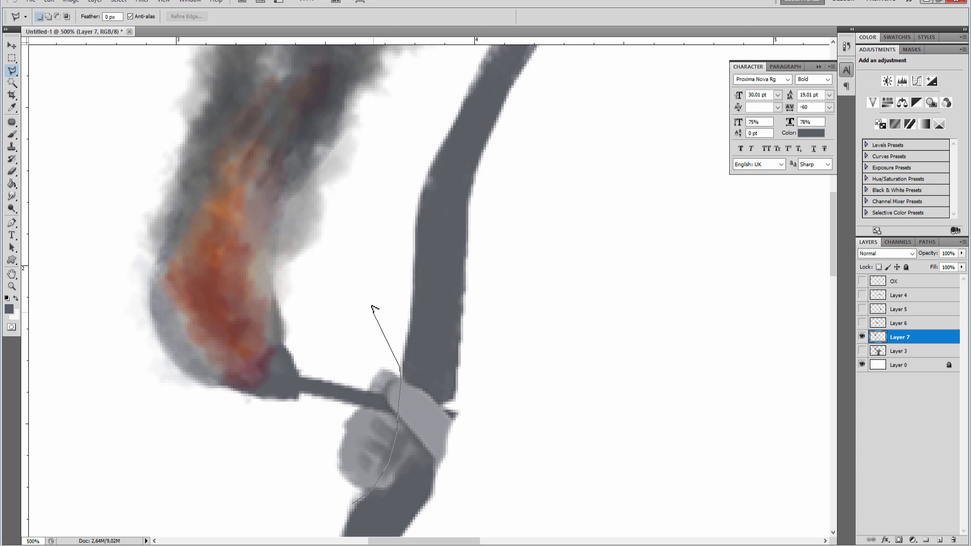
{"action": "scroll", "coordinate": [373, 310], "scroll_direction": "down", "scroll_amount": 1}
{"action": "scroll", "coordinate": [372, 309], "scroll_direction": "down", "scroll_amount": 1}
{"action": "left_click", "coordinate": [379, 316]}
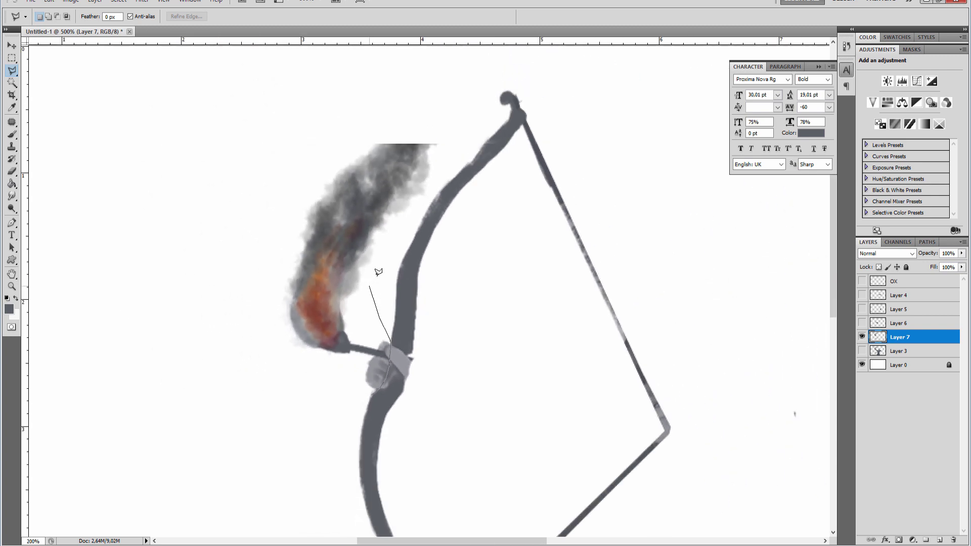
{"action": "left_click", "coordinate": [407, 221]}
{"action": "left_click", "coordinate": [456, 146]}
{"action": "left_click", "coordinate": [329, 116]}
{"action": "left_click", "coordinate": [247, 167]}
{"action": "left_click", "coordinate": [178, 292]}
{"action": "left_click", "coordinate": [227, 423]}
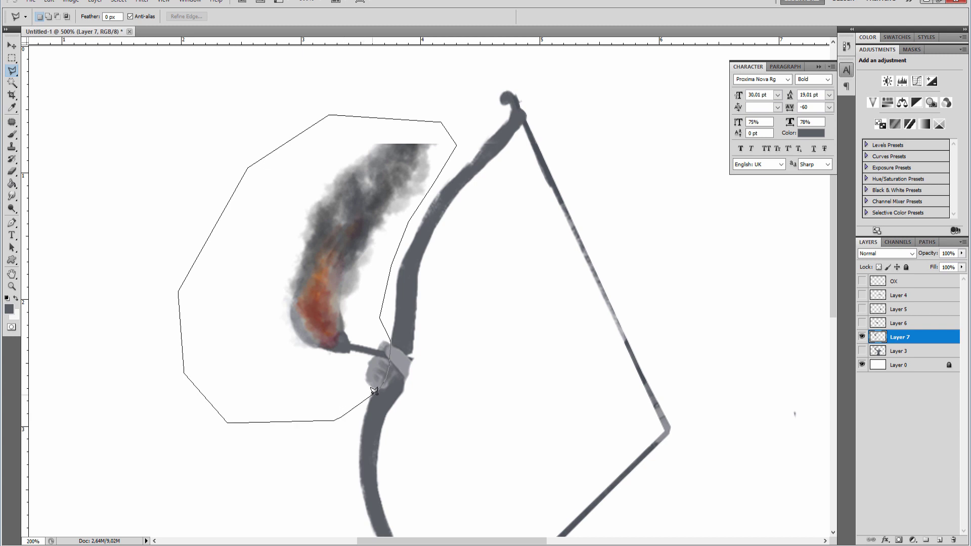
{"action": "left_click", "coordinate": [379, 319]}
Delete the selected flame and hand, then deselect.
{"action": "key", "text": "Delete"}
{"action": "key", "text": "ctrl+d"}
{"action": "key", "text": "v"}
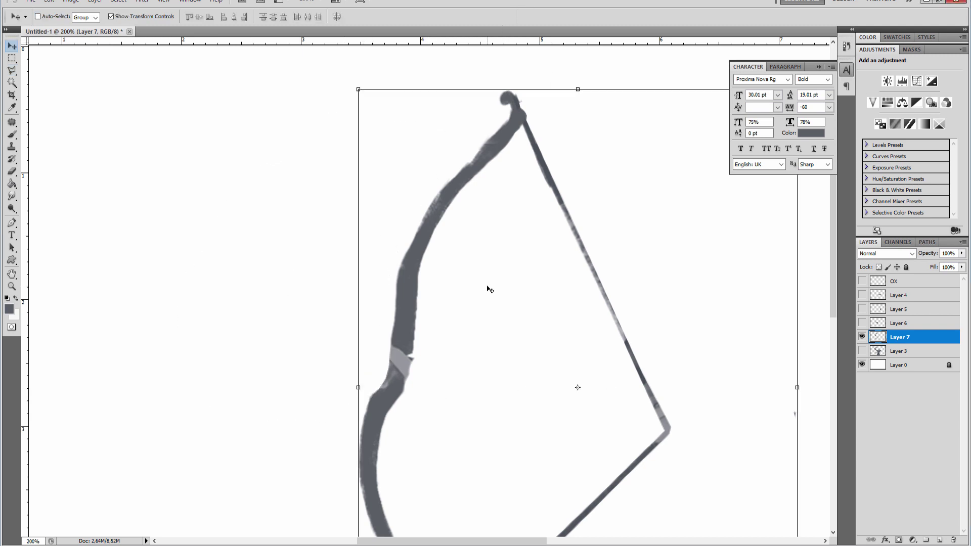
Briefly show the arm, arrow and hand layers for reference, then hide them again.
{"action": "scroll", "coordinate": [490, 284], "scroll_direction": "down", "scroll_amount": 1}
{"action": "scroll", "coordinate": [489, 285], "scroll_direction": "up", "scroll_amount": 2}
{"action": "scroll", "coordinate": [490, 288], "scroll_direction": "up", "scroll_amount": 1}
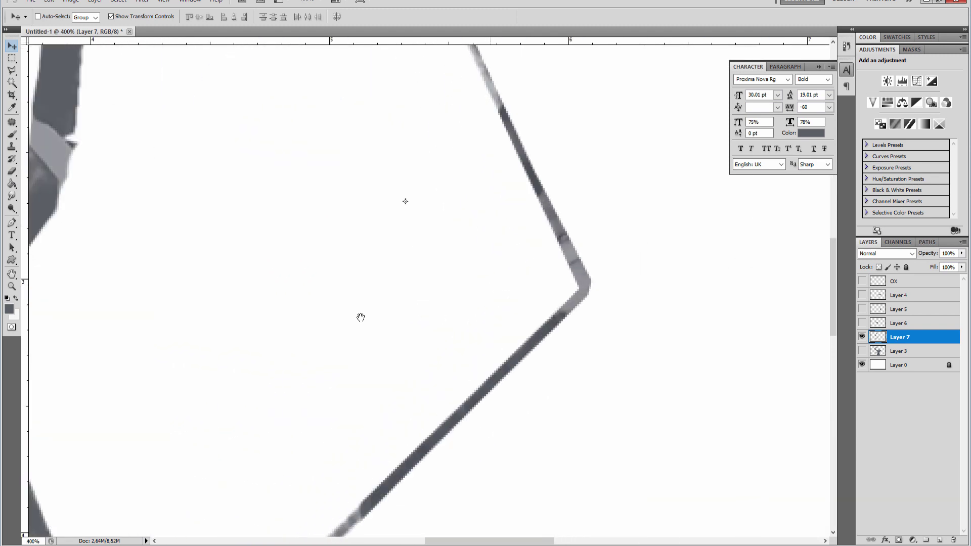
{"action": "mouse_move", "coordinate": [361, 317]}
{"action": "left_mouse_down"}
{"action": "mouse_move", "coordinate": [501, 384]}
{"action": "mouse_move", "coordinate": [435, 304]}
{"action": "left_mouse_up"}
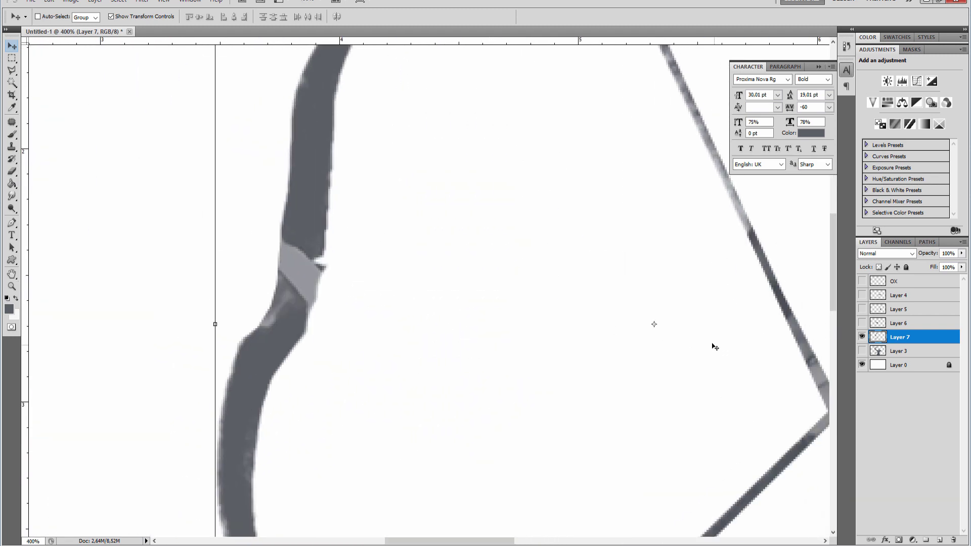
{"action": "left_click", "coordinate": [862, 323]}
{"action": "mouse_move", "coordinate": [862, 281]}
{"action": "left_mouse_down"}
{"action": "mouse_move", "coordinate": [862, 322]}
{"action": "mouse_move", "coordinate": [862, 281]}
{"action": "mouse_move", "coordinate": [859, 306]}
{"action": "left_mouse_up"}
{"action": "left_click", "coordinate": [861, 321]}
Brush dark grey over the light patches and streaks on the bow's limbs and tip.
{"action": "left_click", "coordinate": [9, 137]}
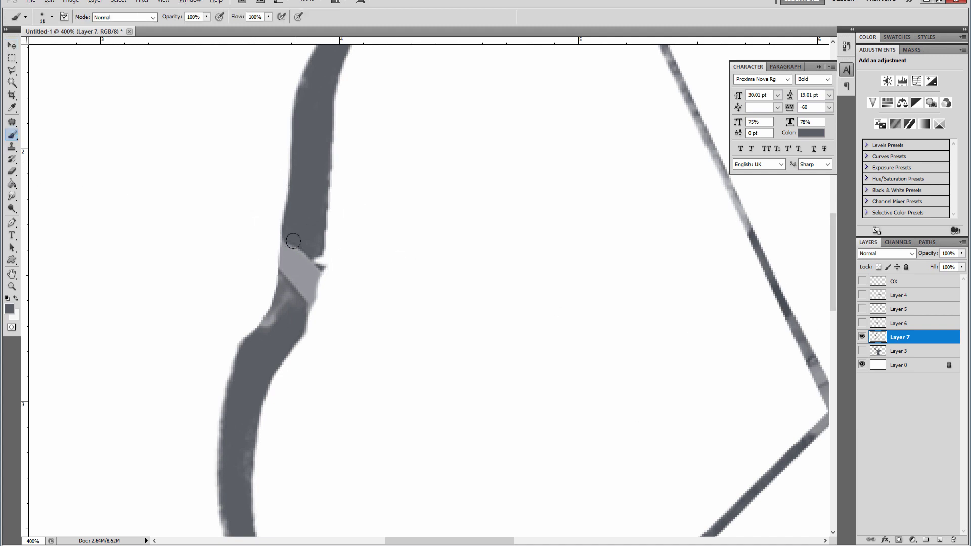
{"action": "mouse_move", "coordinate": [292, 240]}
{"action": "left_mouse_down"}
{"action": "mouse_move", "coordinate": [271, 321]}
{"action": "mouse_move", "coordinate": [308, 256]}
{"action": "mouse_move", "coordinate": [299, 287]}
{"action": "left_mouse_up"}
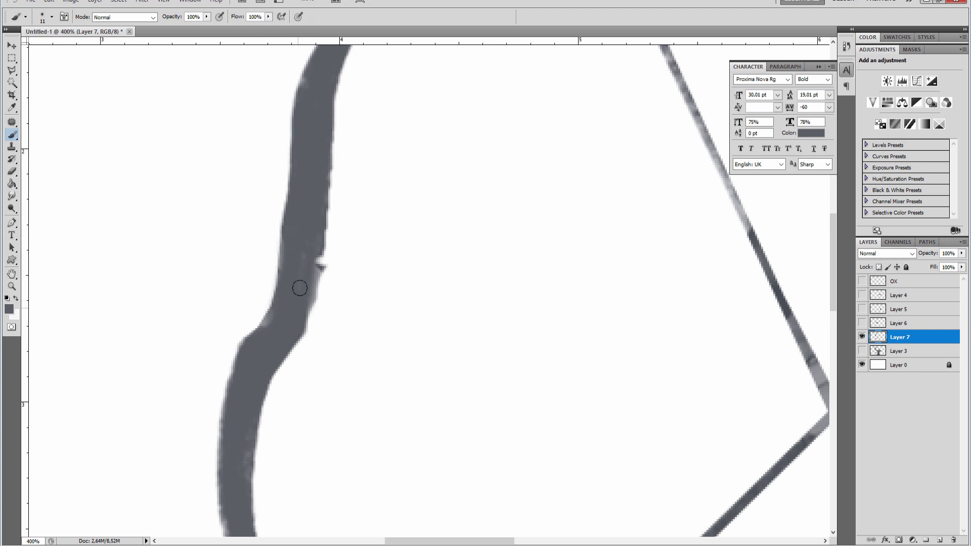
{"action": "mouse_move", "coordinate": [297, 233]}
{"action": "left_mouse_down"}
{"action": "mouse_move", "coordinate": [268, 329]}
{"action": "mouse_move", "coordinate": [314, 265]}
{"action": "mouse_move", "coordinate": [298, 299]}
{"action": "left_mouse_up"}
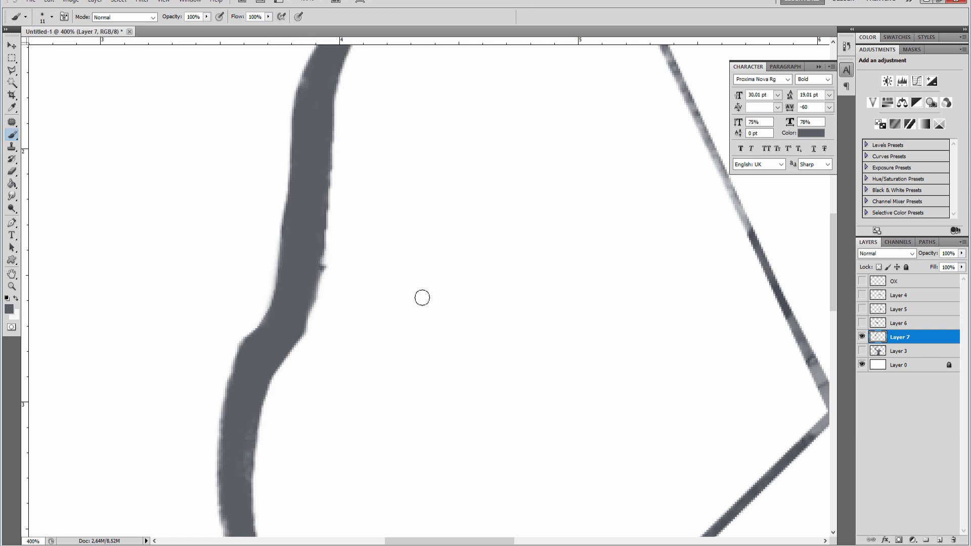
{"action": "scroll", "coordinate": [456, 369], "scroll_direction": "right", "scroll_amount": 4}
{"action": "scroll", "coordinate": [487, 398], "scroll_direction": "up", "scroll_amount": 4}
{"action": "scroll", "coordinate": [323, 324], "scroll_direction": "up", "scroll_amount": 2}
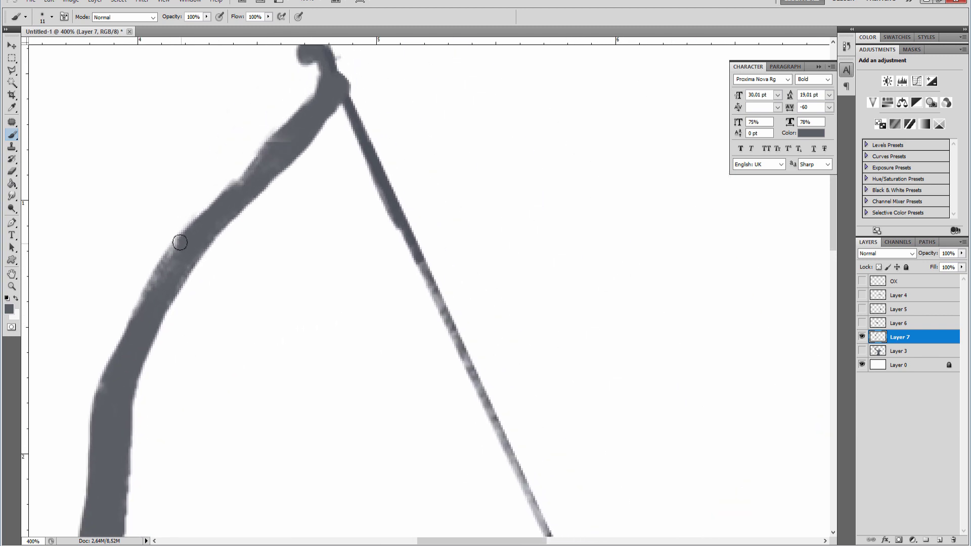
{"action": "left_click_drag", "start_coordinate": [180, 242], "coordinate": [132, 334]}
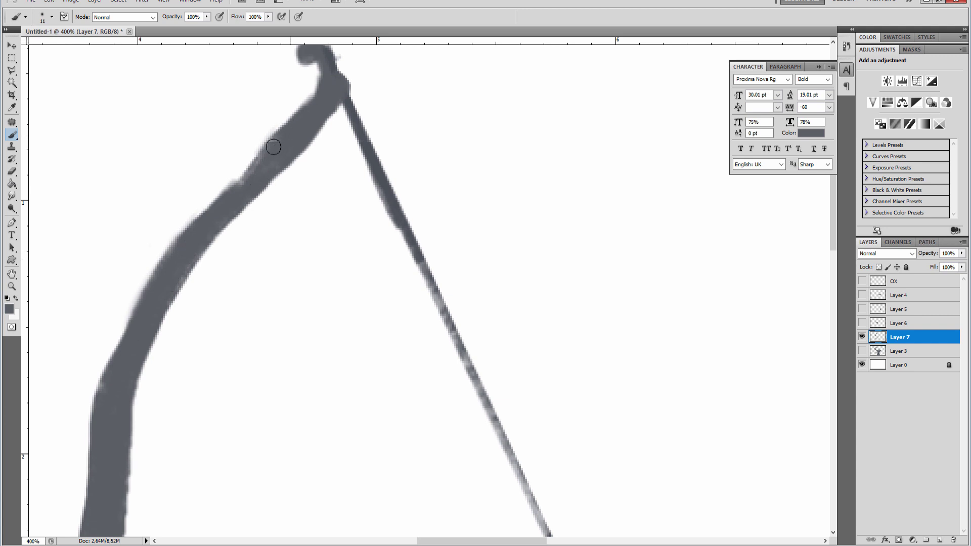
{"action": "left_click_drag", "start_coordinate": [273, 147], "coordinate": [234, 191]}
Touch up the bowstring with darker grey paint.
{"action": "scroll", "coordinate": [395, 336], "scroll_direction": "down", "scroll_amount": 2}
{"action": "scroll", "coordinate": [364, 288], "scroll_direction": "right", "scroll_amount": 2}
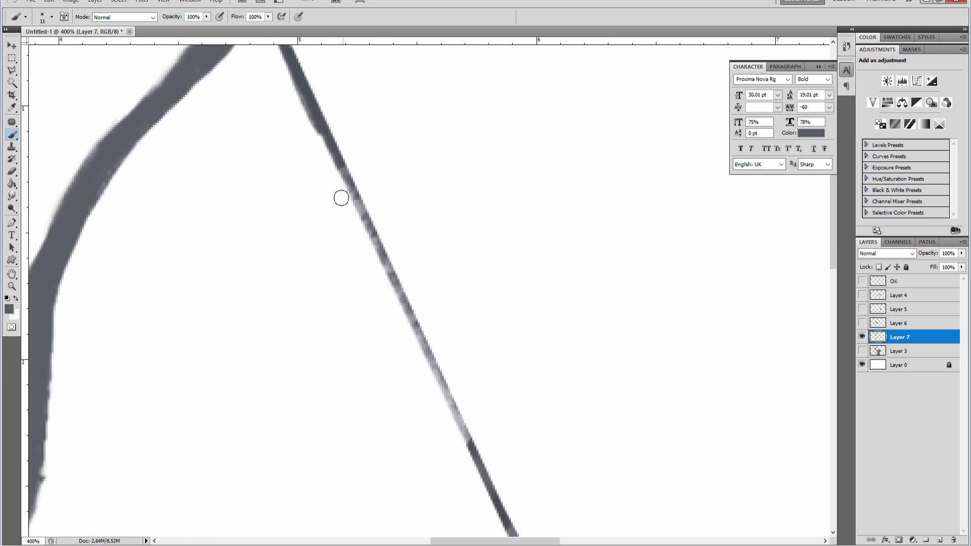
{"action": "scroll", "coordinate": [341, 197], "scroll_direction": "up", "scroll_amount": 1}
{"action": "scroll", "coordinate": [341, 196], "scroll_direction": "up", "scroll_amount": 1}
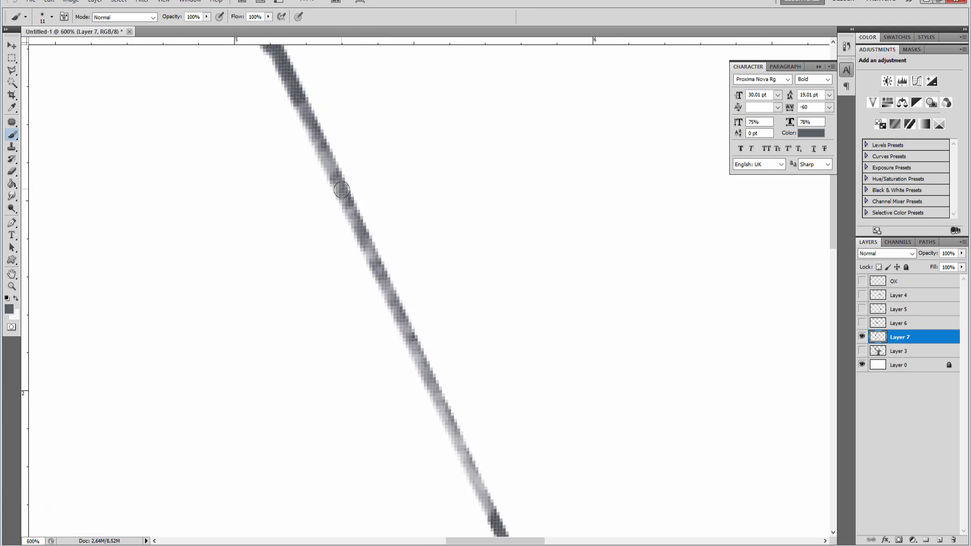
{"action": "left_click", "coordinate": [342, 190]}
{"action": "scroll", "coordinate": [361, 184], "scroll_direction": "down", "scroll_amount": 2}
{"action": "scroll", "coordinate": [360, 184], "scroll_direction": "down", "scroll_amount": 1}
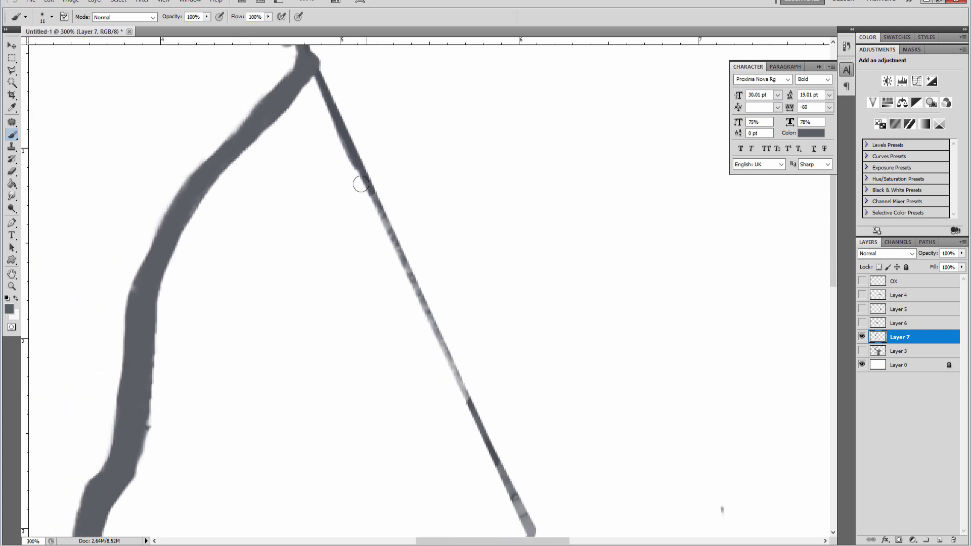
On a new layer, fill a tall narrow strip with dark grey and slim it down.
{"action": "left_click", "coordinate": [940, 540]}
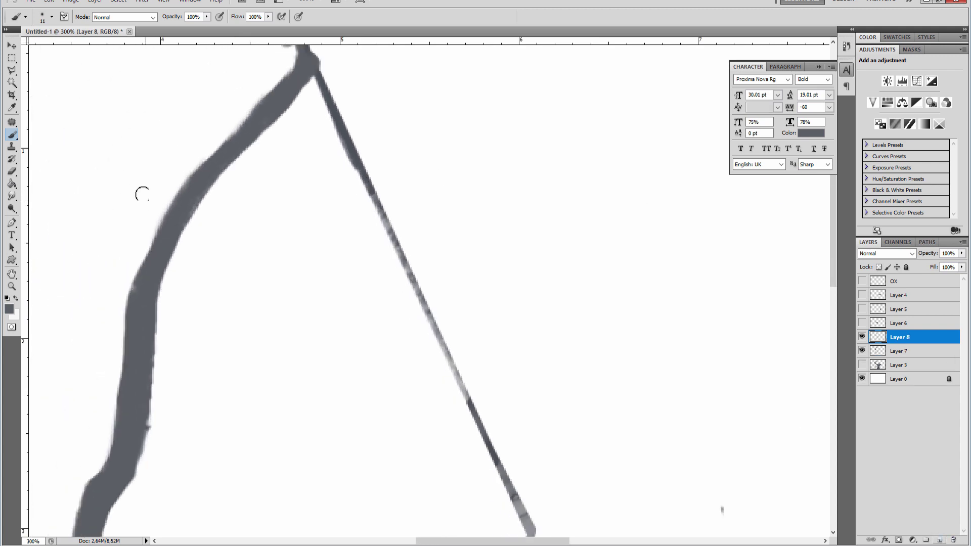
{"action": "left_click", "coordinate": [12, 58]}
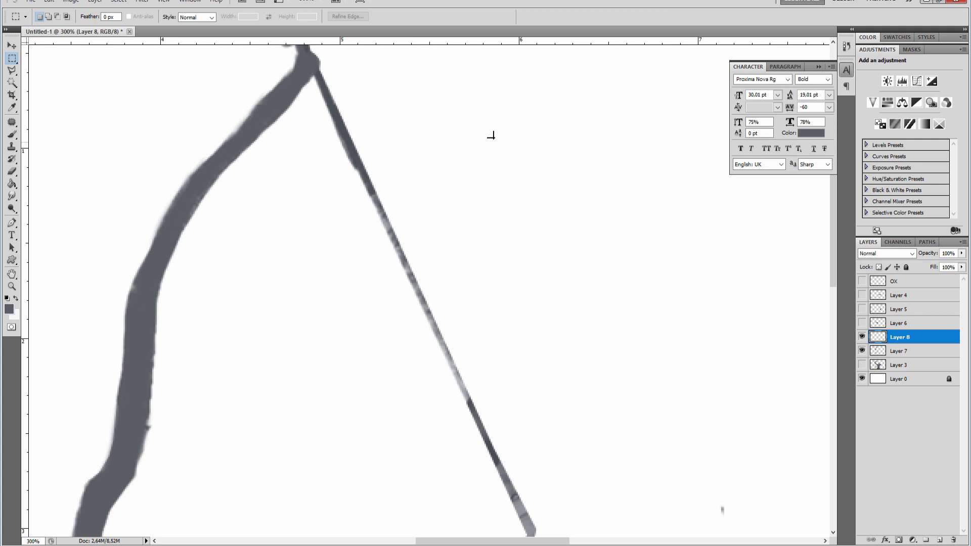
{"action": "left_click_drag", "start_coordinate": [490, 135], "coordinate": [498, 515]}
{"action": "left_click", "coordinate": [12, 184]}
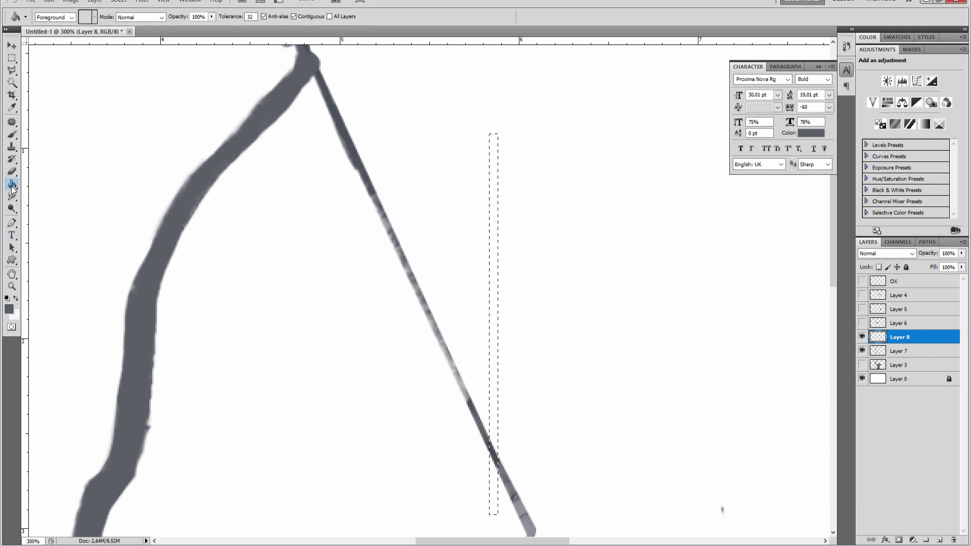
{"action": "left_click", "coordinate": [491, 225]}
{"action": "key", "text": "ctrl+t"}
{"action": "left_click_drag", "start_coordinate": [498, 325], "coordinate": [496, 326]}
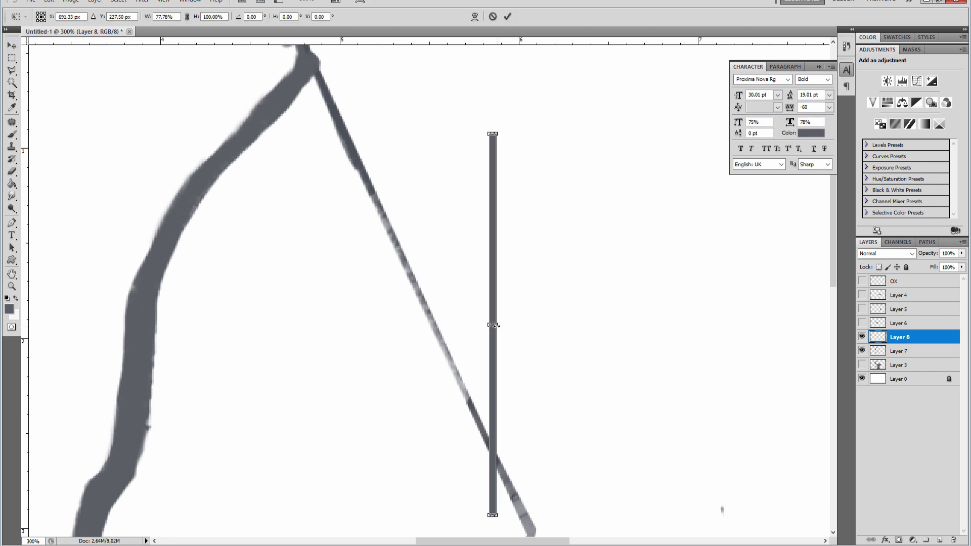
{"action": "key", "text": "Return"}
Rotate and position the grey bar along the upper bowstring.
{"action": "key", "text": "v"}
{"action": "left_click_drag", "start_coordinate": [476, 219], "coordinate": [377, 191]}
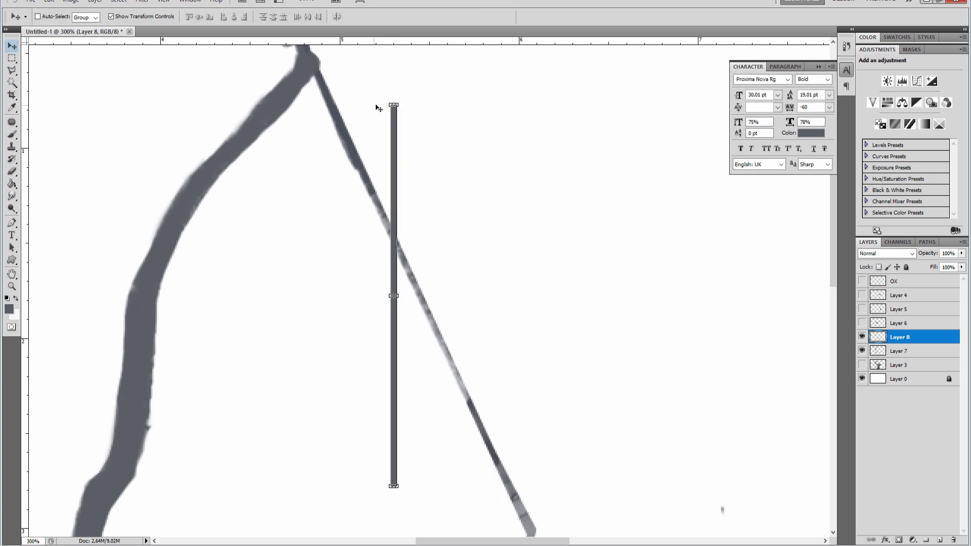
{"action": "left_click_drag", "start_coordinate": [383, 102], "coordinate": [310, 130]}
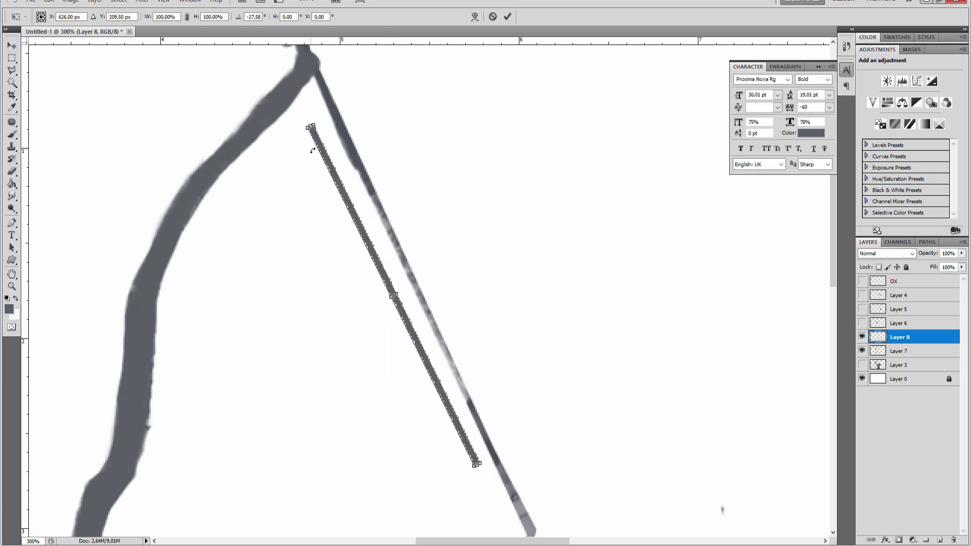
{"action": "key", "text": "Return"}
{"action": "left_click_drag", "start_coordinate": [370, 246], "coordinate": [397, 248]}
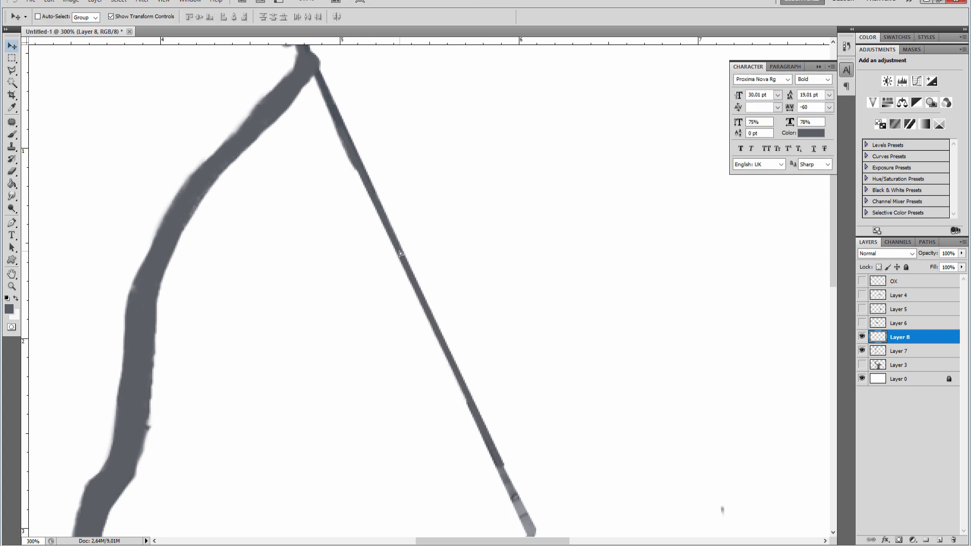
{"action": "mouse_move", "coordinate": [481, 471]}
{"action": "left_mouse_down"}
{"action": "mouse_move", "coordinate": [410, 324]}
{"action": "mouse_move", "coordinate": [468, 397]}
{"action": "left_mouse_up"}
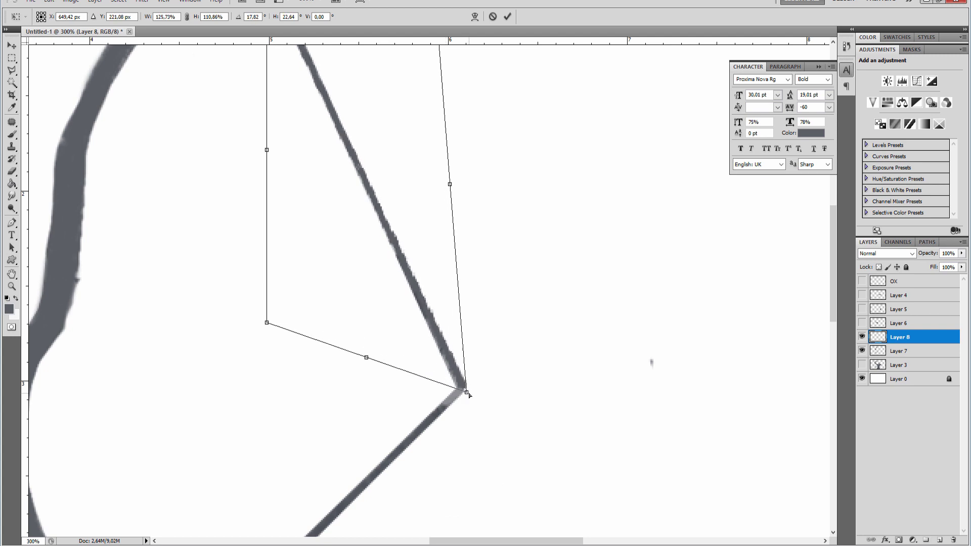
{"action": "key", "text": "Return"}
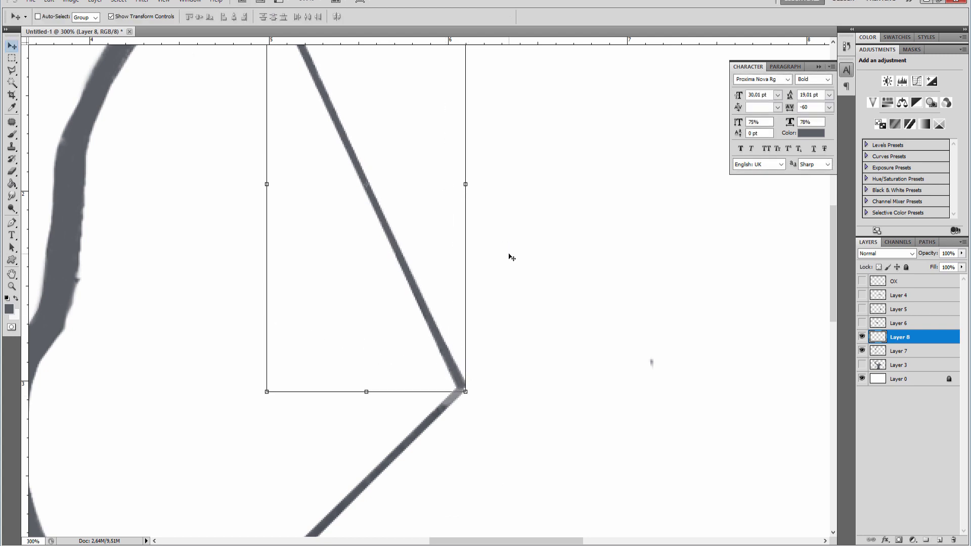
Lay a rotated copy along the lower string and stretch it to the bow's bottom tip.
{"action": "key", "text": "ctrl+minus"}
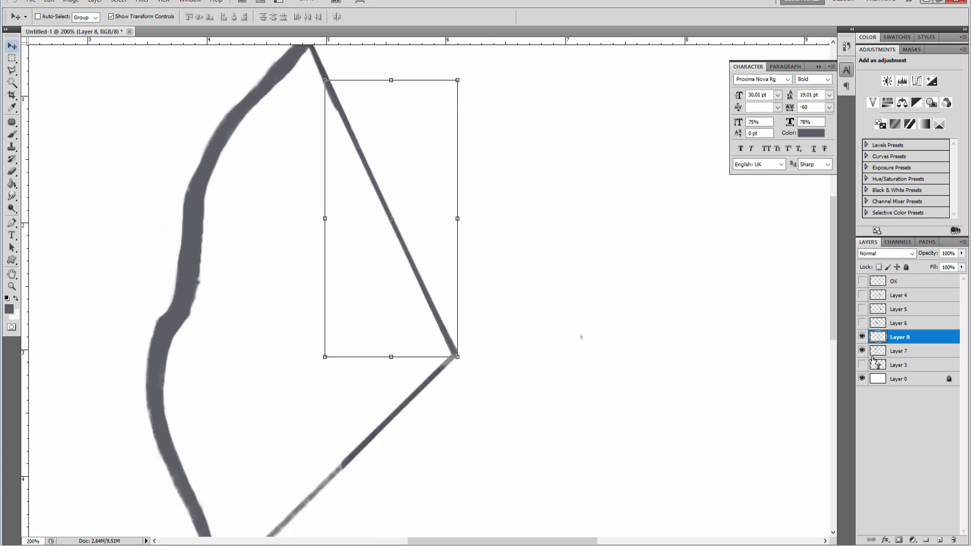
{"action": "mouse_move", "coordinate": [466, 322]}
{"action": "left_mouse_down"}
{"action": "mouse_move", "coordinate": [503, 276]}
{"action": "mouse_move", "coordinate": [455, 300]}
{"action": "mouse_move", "coordinate": [487, 256]}
{"action": "left_mouse_up"}
{"action": "mouse_move", "coordinate": [532, 152]}
{"action": "left_mouse_down"}
{"action": "mouse_move", "coordinate": [540, 180]}
{"action": "mouse_move", "coordinate": [503, 114]}
{"action": "left_mouse_up"}
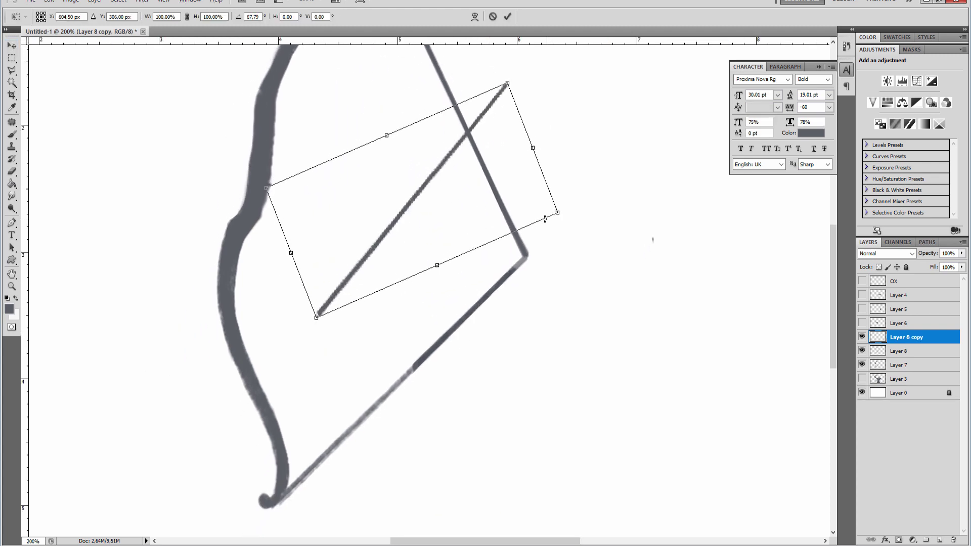
{"action": "left_click_drag", "start_coordinate": [437, 173], "coordinate": [461, 337]}
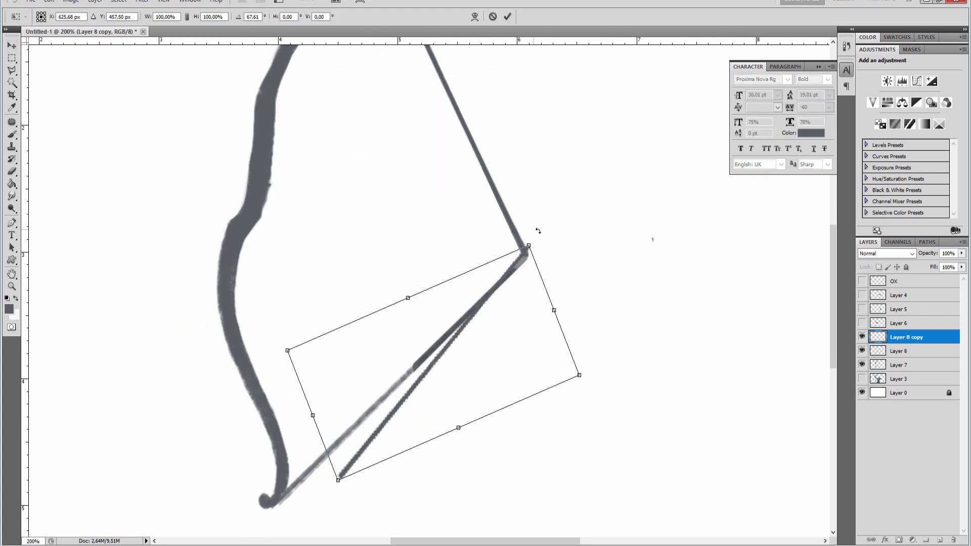
{"action": "left_click_drag", "start_coordinate": [538, 230], "coordinate": [544, 247]}
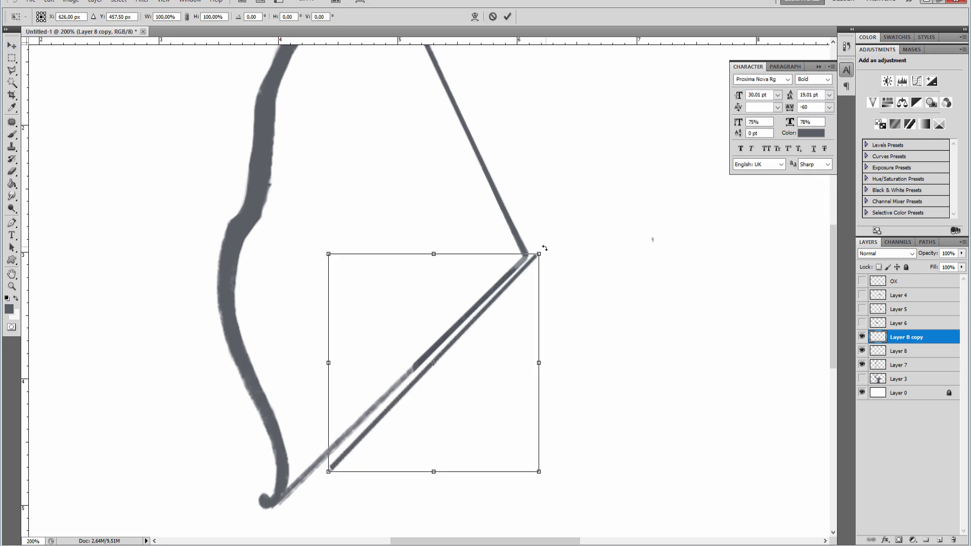
{"action": "key", "text": "Return"}
{"action": "left_click_drag", "start_coordinate": [525, 266], "coordinate": [516, 269]}
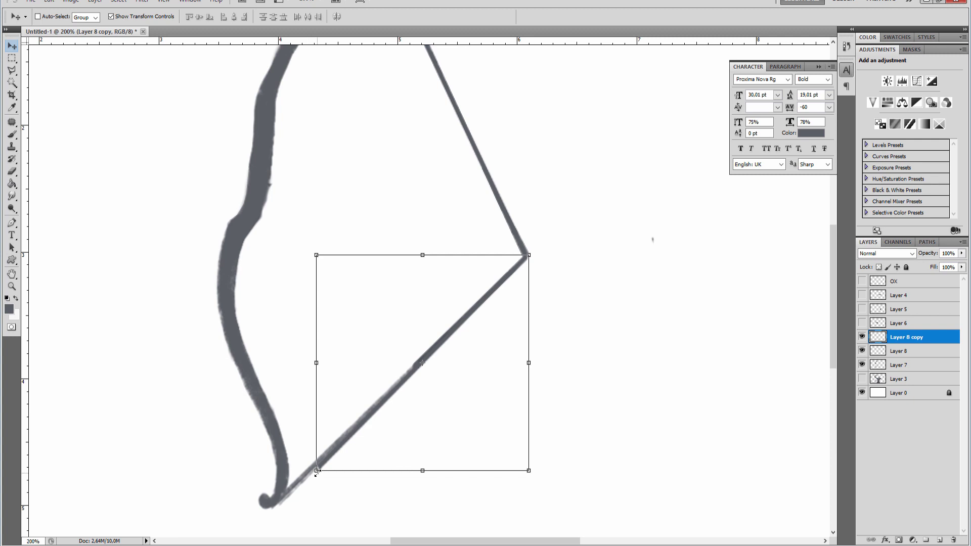
{"action": "left_click_drag", "start_coordinate": [317, 471], "coordinate": [277, 502]}
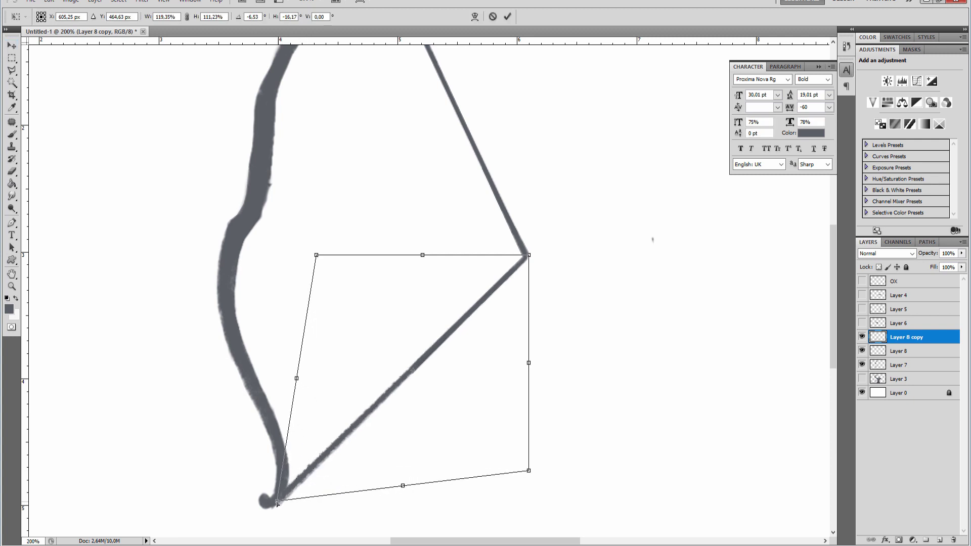
{"action": "key", "text": "Return"}
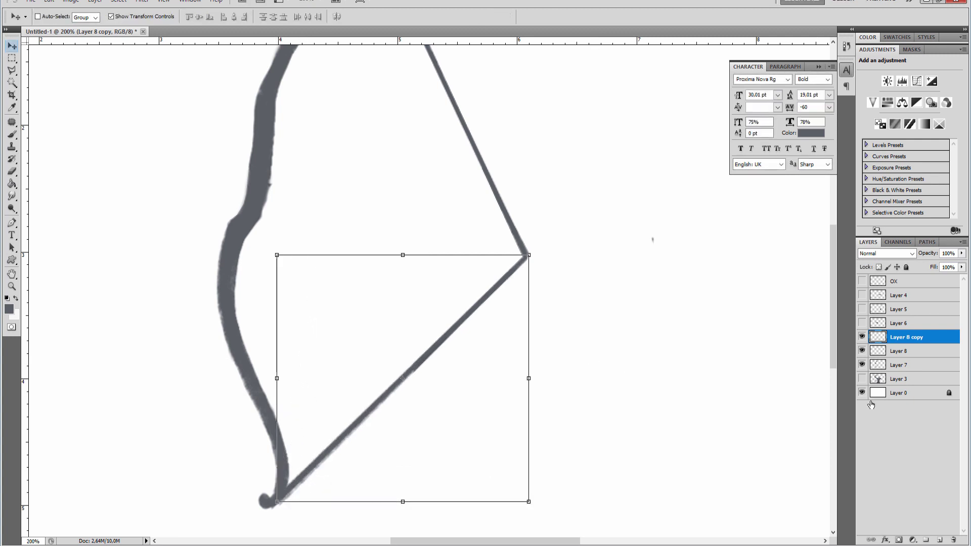
Merge Layer 8, Layer 8 copy and Layer 7, and rename the result ox_esas.
{"action": "left_click", "coordinate": [870, 435]}
{"action": "left_click", "coordinate": [898, 342]}
{"action": "left_click", "coordinate": [899, 351], "text": "shift"}
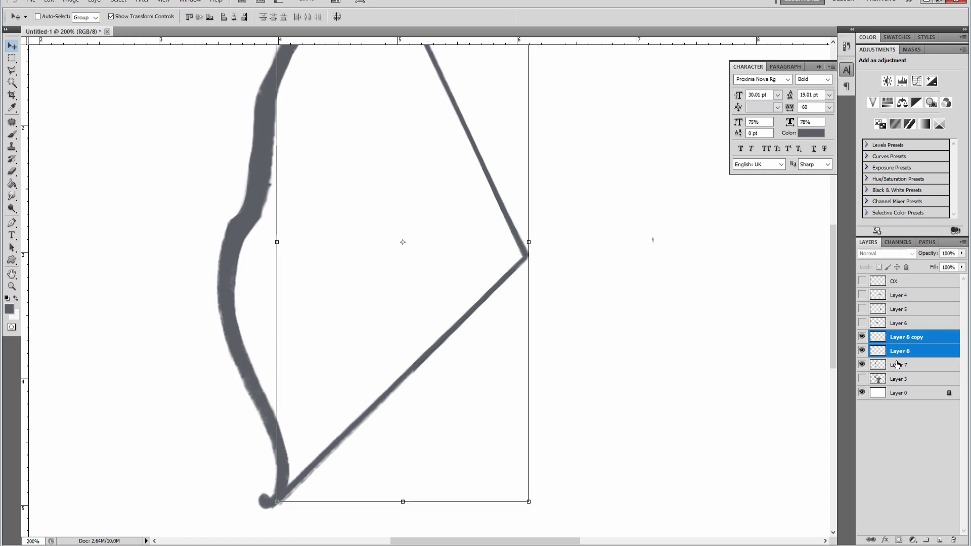
{"action": "left_click", "coordinate": [897, 364], "text": "shift"}
{"action": "key", "text": "ctrl+e"}
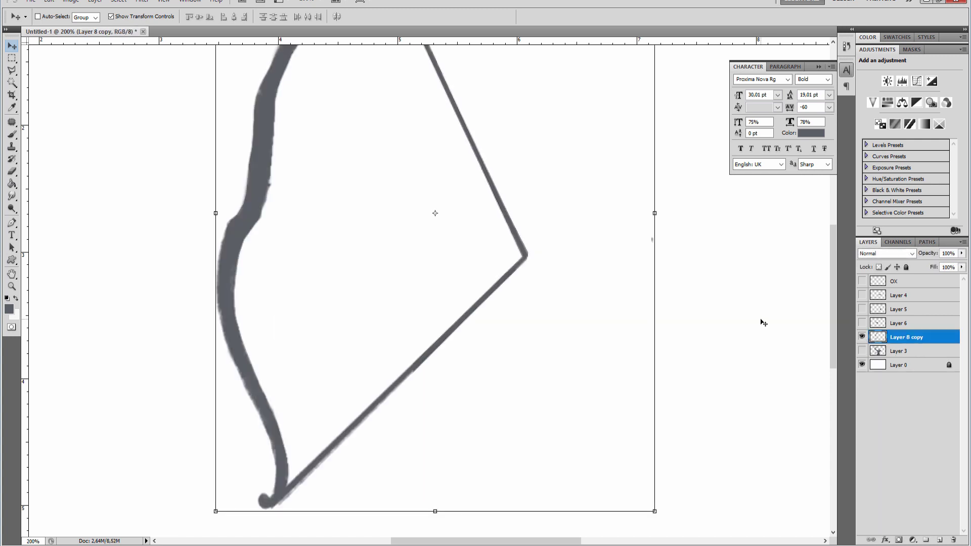
{"action": "key", "text": "ctrl+minus"}
{"action": "key", "text": "ctrl+minus"}
{"action": "double_click", "coordinate": [912, 338]}
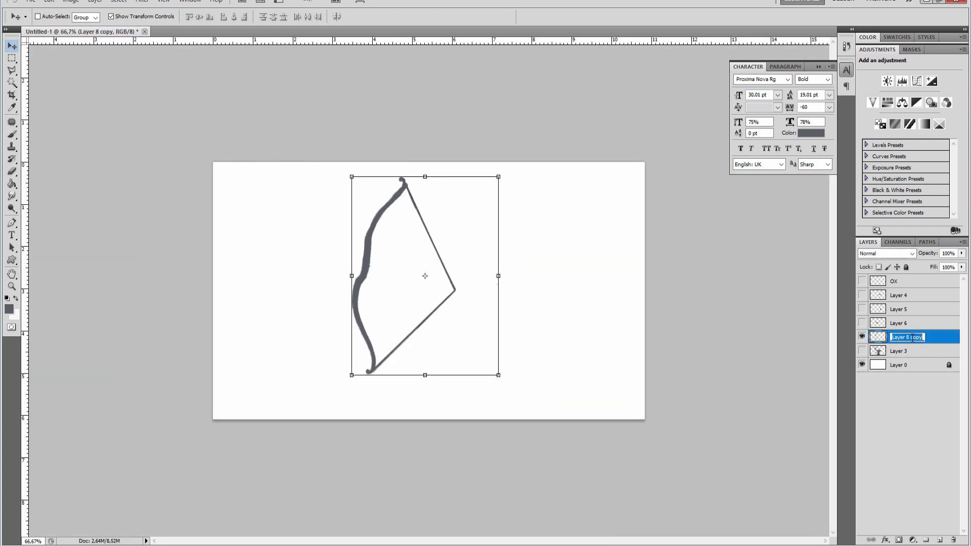
{"action": "type", "text": "ox_esas"}
{"action": "left_click", "coordinate": [916, 435]}
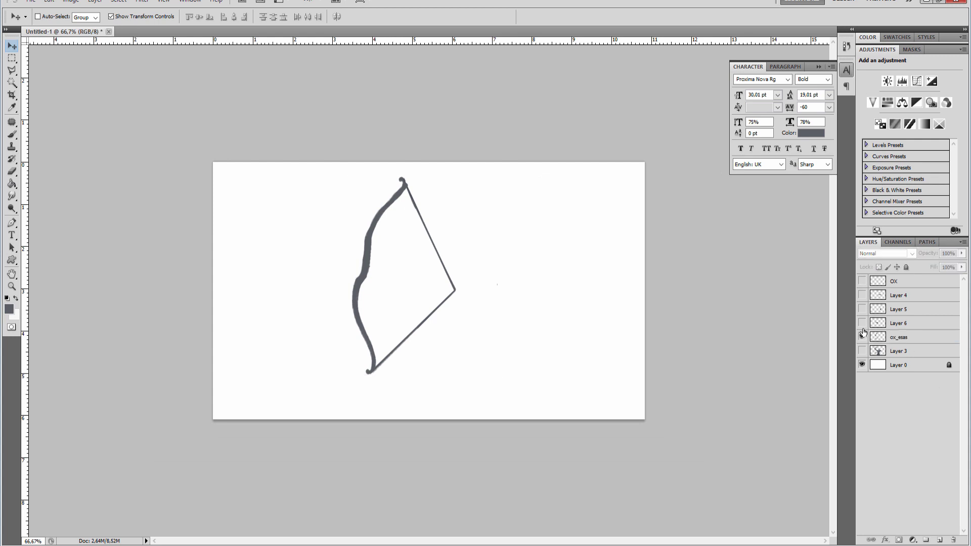
Hide the cut-out layers so only Layer 3 shows, and make it active.
{"action": "left_click_drag", "start_coordinate": [863, 332], "coordinate": [863, 281]}
{"action": "left_click", "coordinate": [863, 309]}
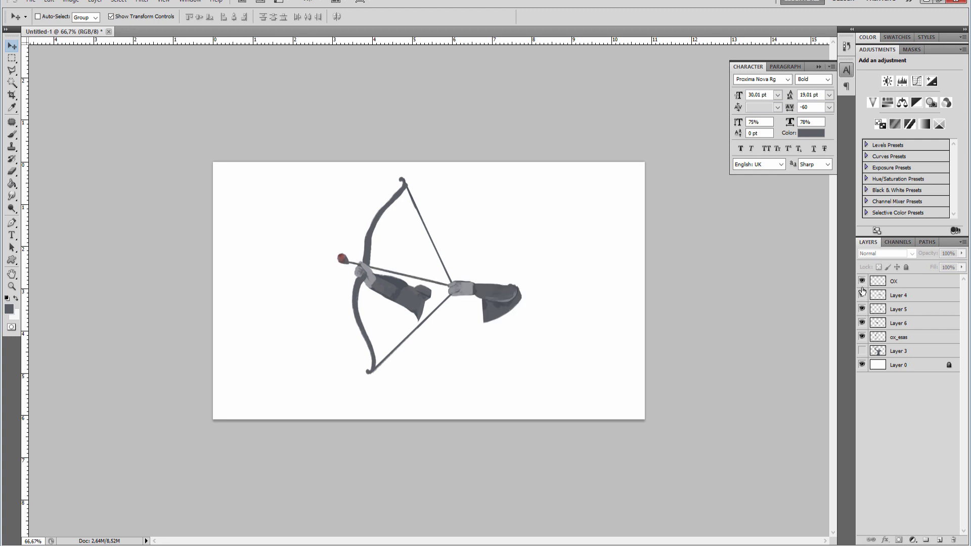
{"action": "left_click_drag", "start_coordinate": [862, 340], "coordinate": [862, 281]}
{"action": "left_click", "coordinate": [862, 350]}
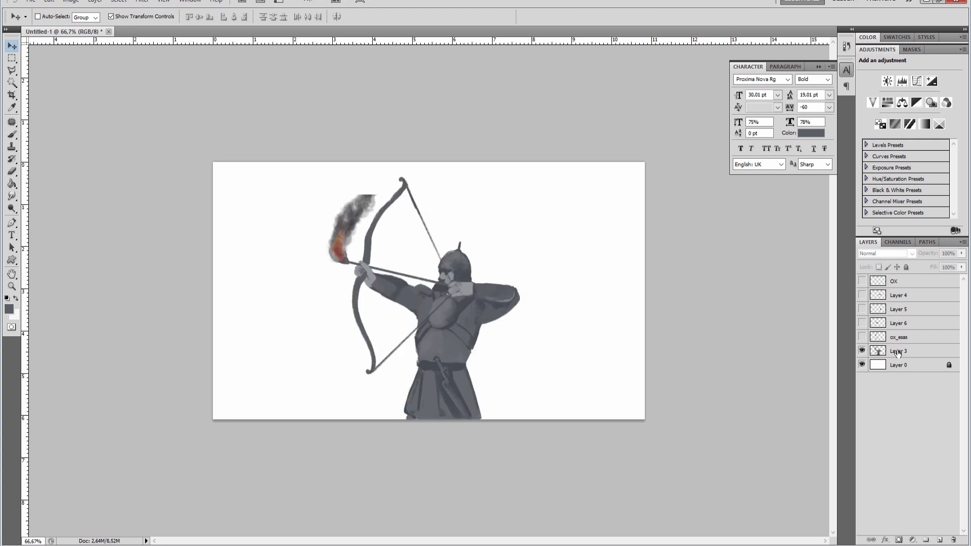
{"action": "left_click", "coordinate": [900, 351]}
Trial-cut the archer's rear arm from Layer 3 with the Polygonal Lasso.
{"action": "scroll", "coordinate": [415, 417], "scroll_direction": "up", "scroll_amount": 3}
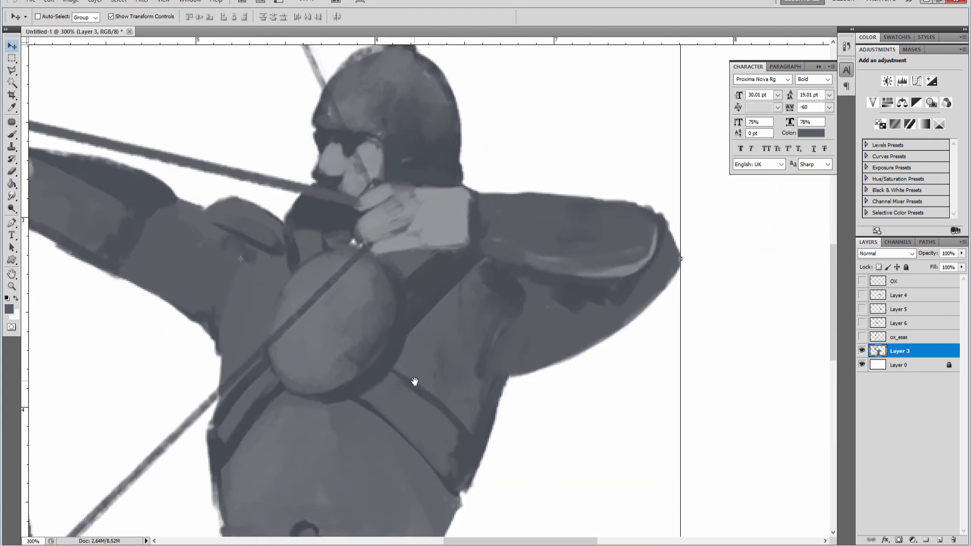
{"action": "key", "text": "l"}
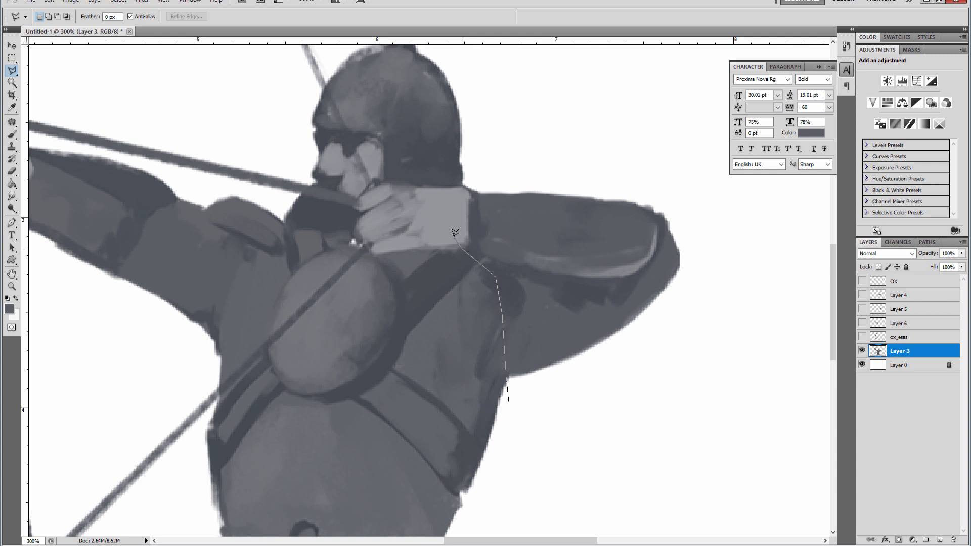
{"action": "left_click", "coordinate": [594, 156]}
{"action": "left_click", "coordinate": [675, 165]}
{"action": "left_click", "coordinate": [736, 230]}
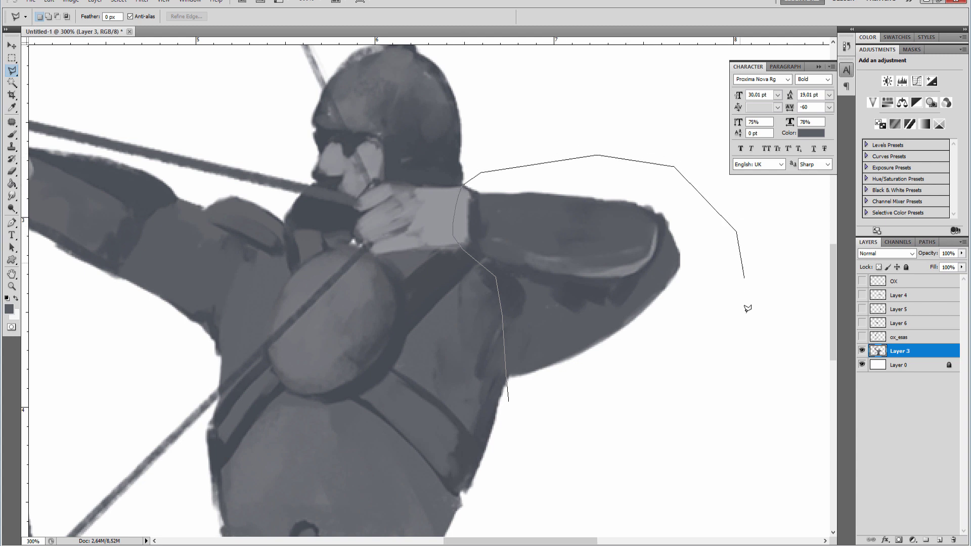
{"action": "left_click", "coordinate": [733, 333]}
{"action": "left_click", "coordinate": [561, 419]}
{"action": "left_click", "coordinate": [510, 403]}
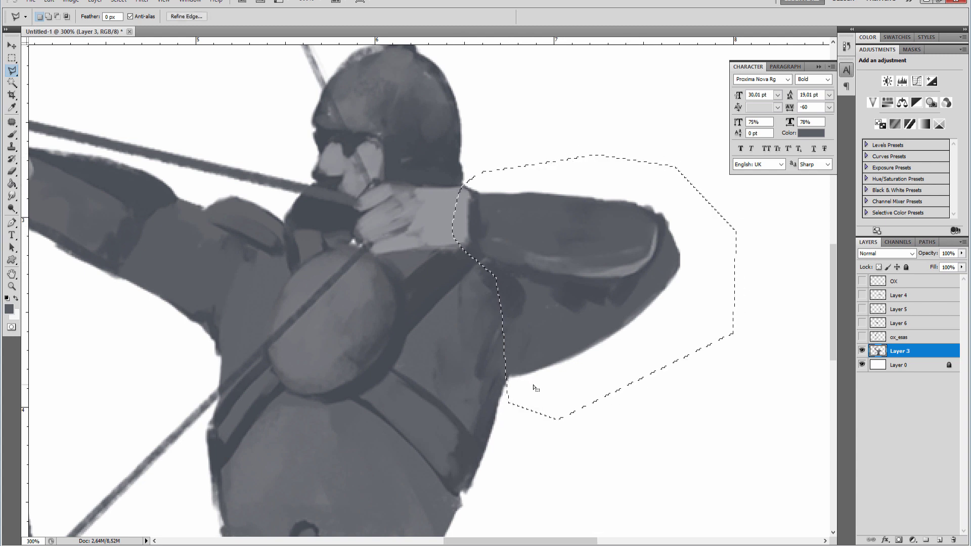
{"action": "key", "text": "Delete"}
{"action": "key", "text": "ctrl+d"}
{"action": "key", "text": "v"}
Show arm Layers 4 and 5 over the archer and undo the arm deletion on Layer 3.
{"action": "left_click", "coordinate": [861, 337]}
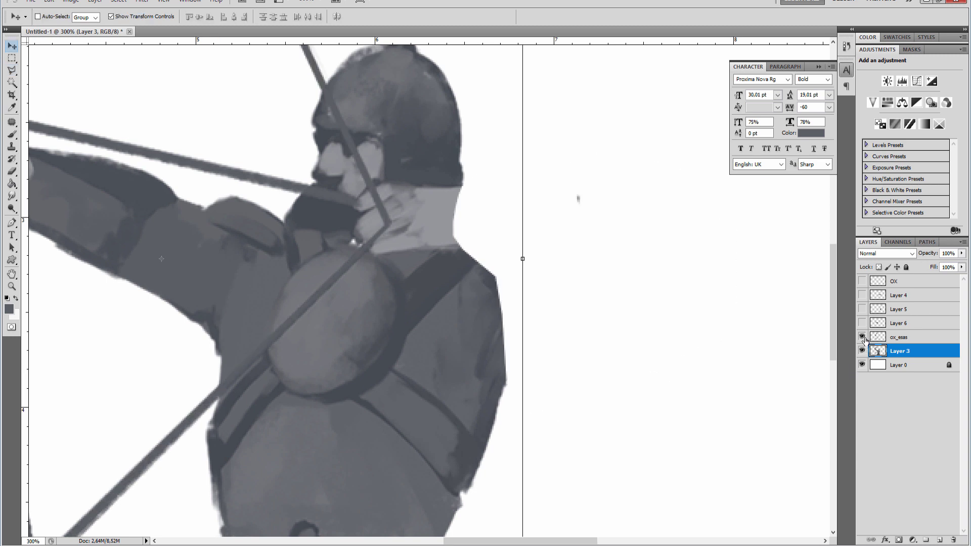
{"action": "left_click", "coordinate": [861, 337]}
{"action": "left_click", "coordinate": [861, 323]}
{"action": "left_click", "coordinate": [862, 323]}
{"action": "left_click", "coordinate": [861, 309]}
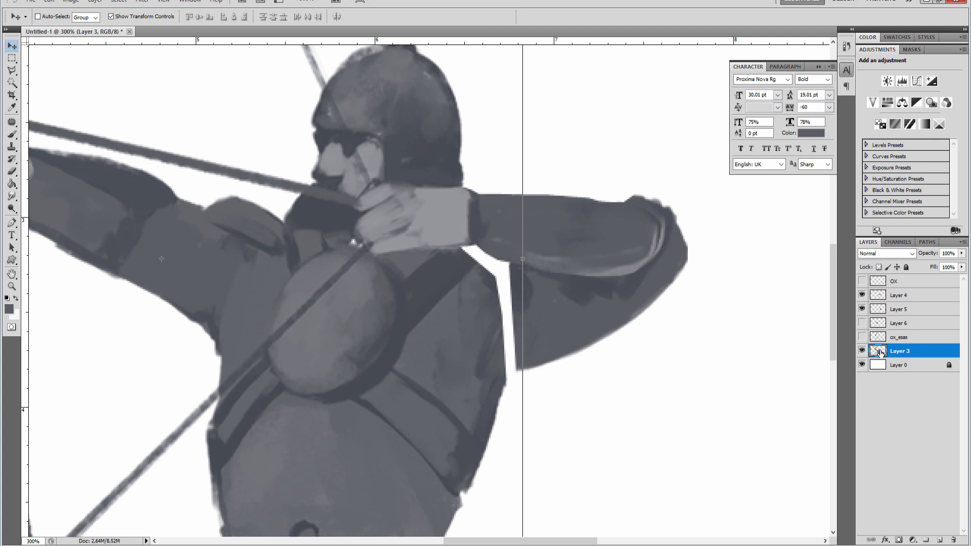
{"action": "key", "text": "ctrl+shift+d"}
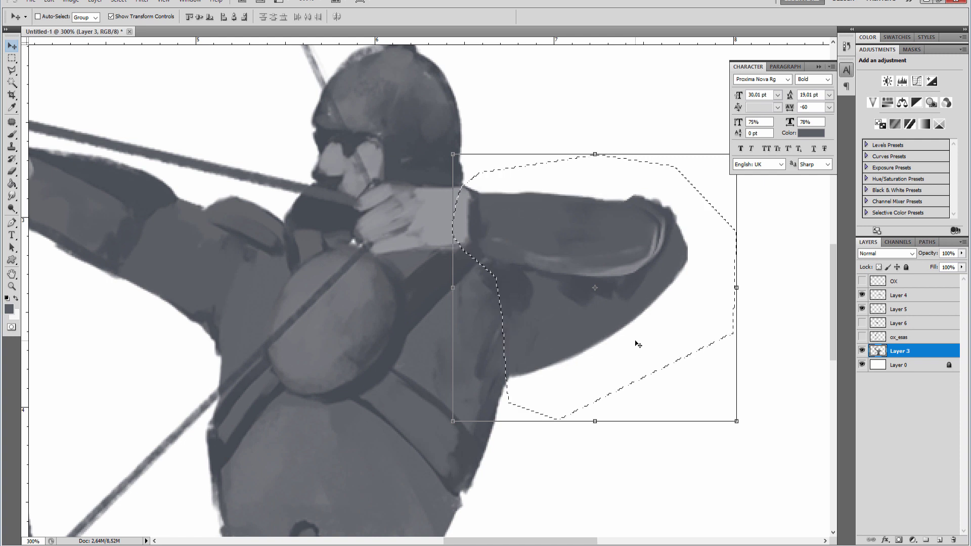
{"action": "key", "text": "ctrl+z"}
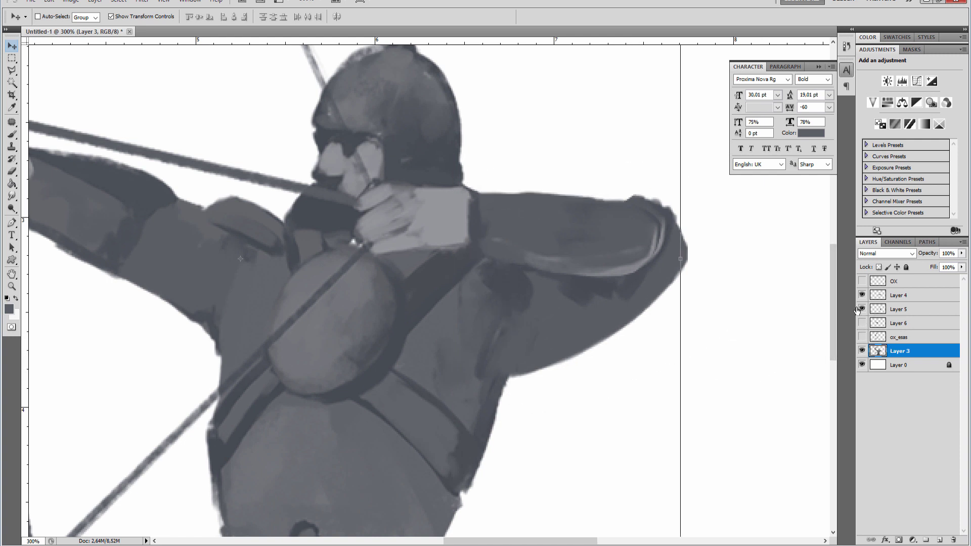
Attempt to duplicate arm Layers 4 and 5, then cancel the duplication.
{"action": "left_click", "coordinate": [889, 309]}
{"action": "left_click", "coordinate": [900, 295], "text": "ctrl"}
{"action": "right_click", "coordinate": [903, 296]}
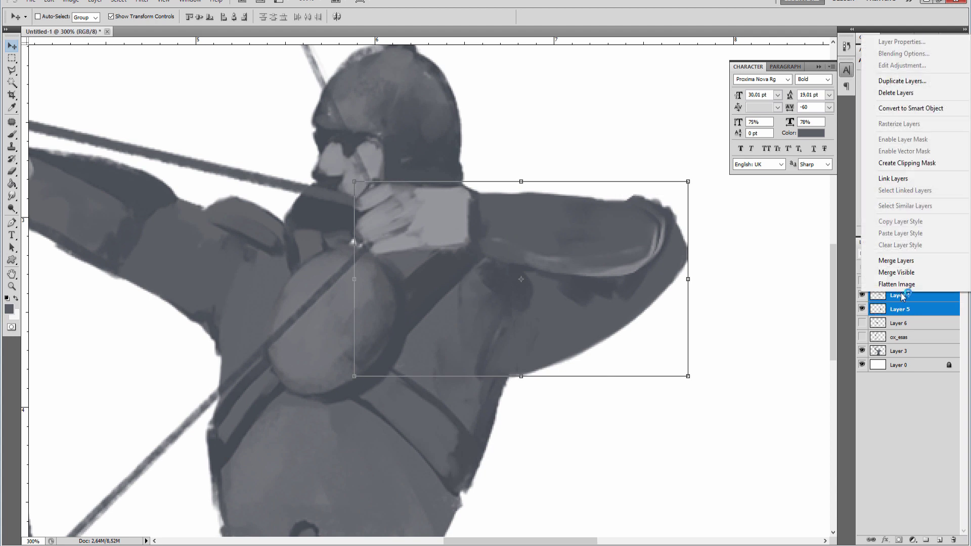
{"action": "left_click", "coordinate": [898, 82]}
{"action": "left_click", "coordinate": [567, 183]}
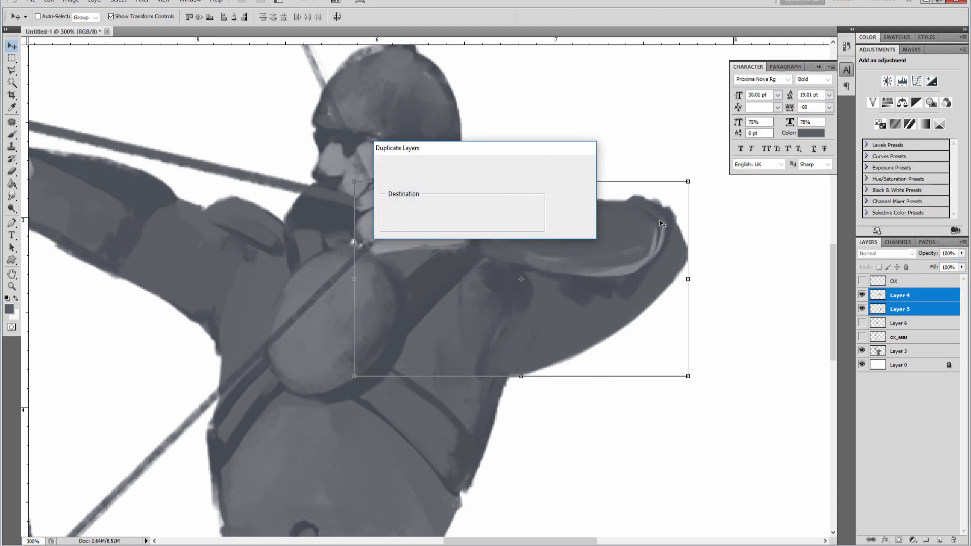
Apply a red Color Overlay layer style to Layer 5.
{"action": "left_click", "coordinate": [900, 309]}
{"action": "right_click", "coordinate": [898, 309]}
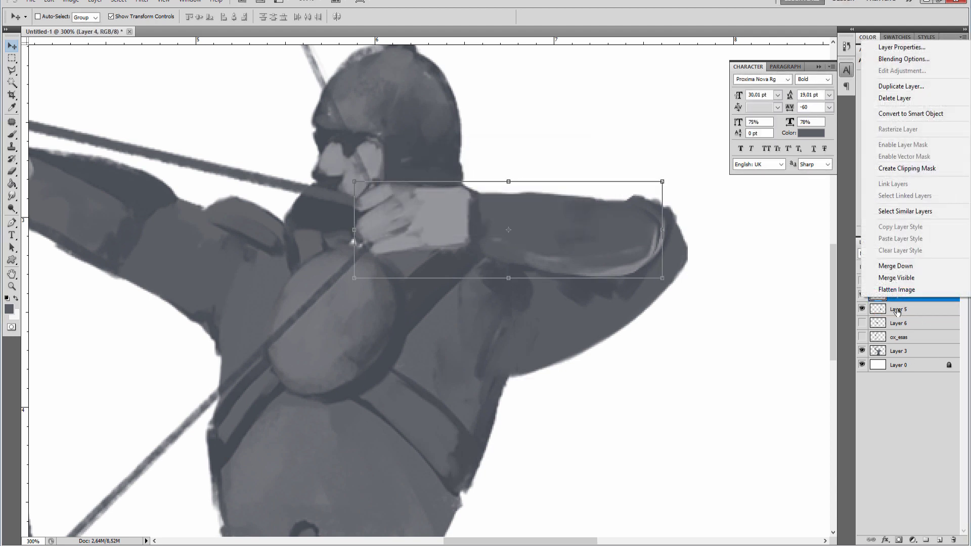
{"action": "left_click", "coordinate": [904, 70]}
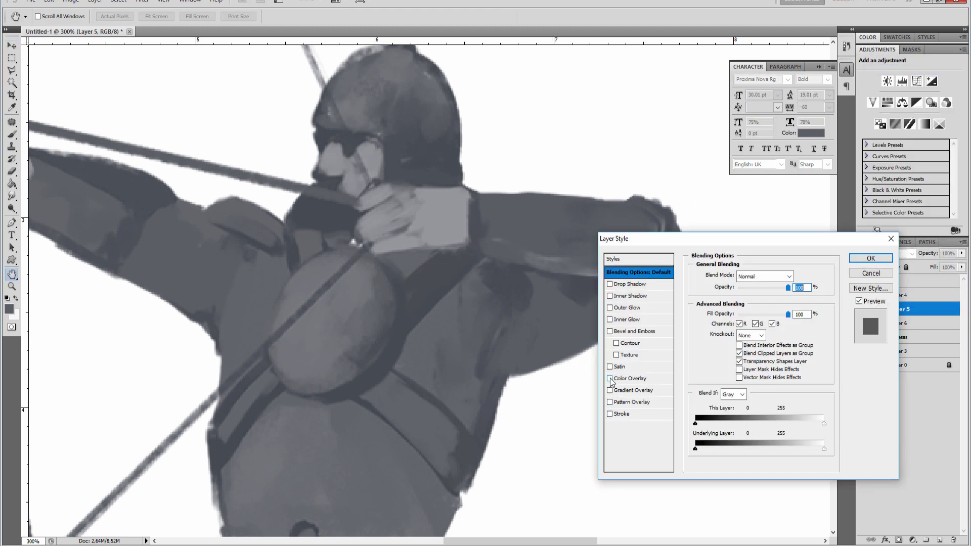
{"action": "left_click", "coordinate": [609, 378]}
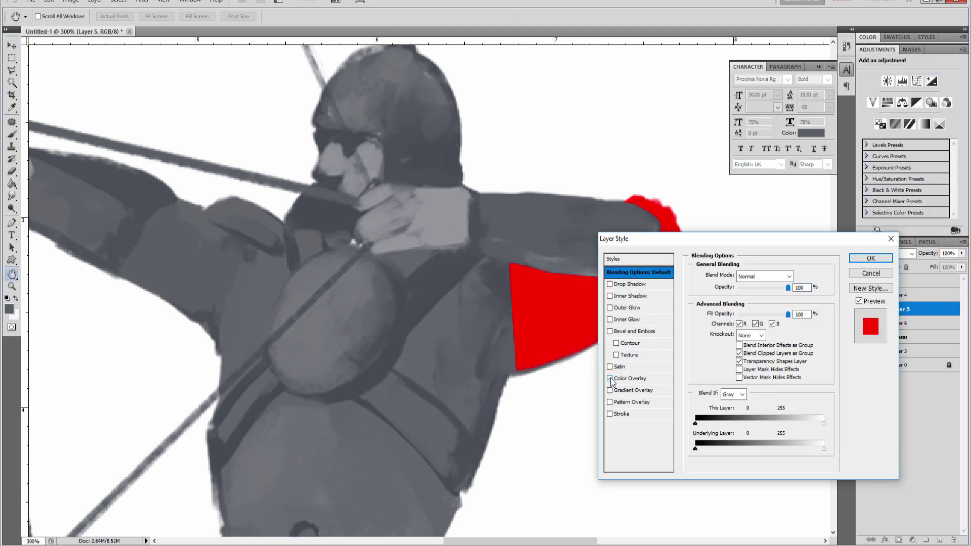
{"action": "left_click", "coordinate": [870, 259]}
Outline the red shoulder area on body Layer 3 with the Polygonal Lasso, then deselect.
{"action": "left_click", "coordinate": [897, 373]}
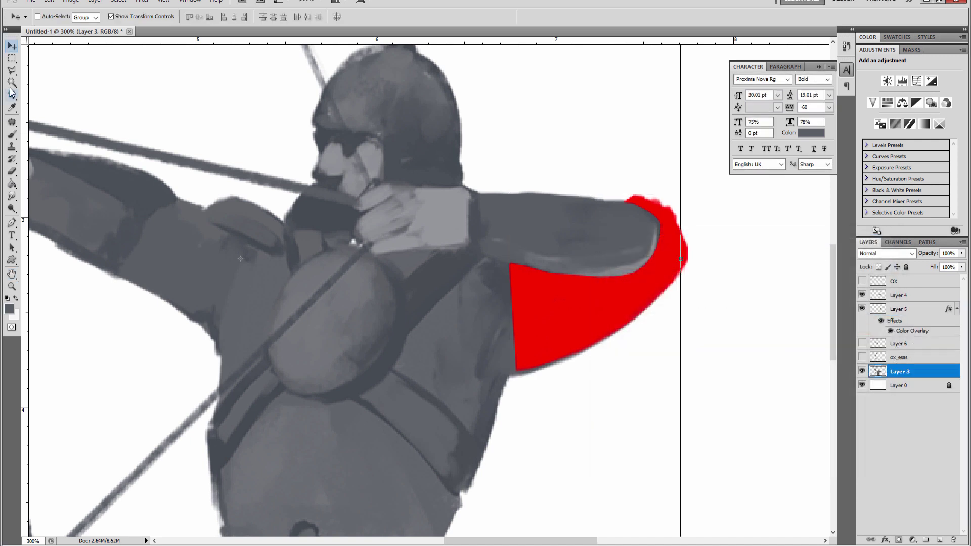
{"action": "key", "text": "l"}
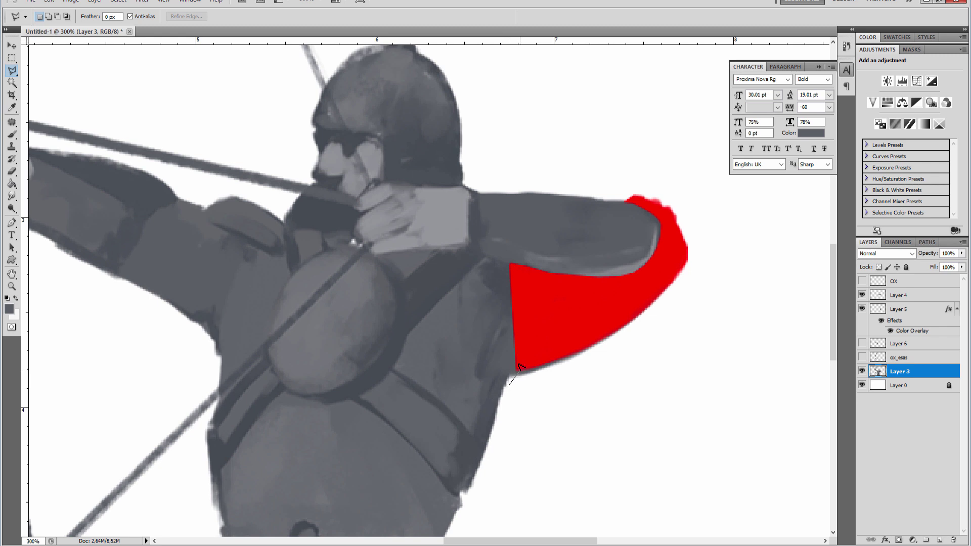
{"action": "left_click", "coordinate": [537, 302]}
{"action": "left_click", "coordinate": [525, 240]}
{"action": "left_click", "coordinate": [521, 157]}
{"action": "left_click", "coordinate": [589, 146]}
{"action": "left_click", "coordinate": [688, 161]}
{"action": "left_click", "coordinate": [743, 242]}
{"action": "left_click", "coordinate": [779, 357]}
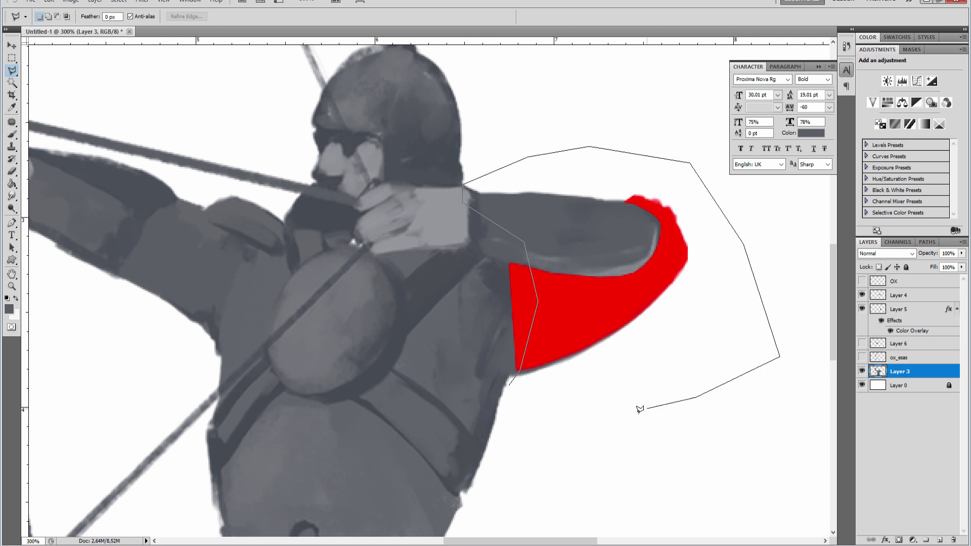
{"action": "left_click", "coordinate": [511, 383]}
{"action": "key", "text": "ctrl+d"}
{"action": "key", "text": "v"}
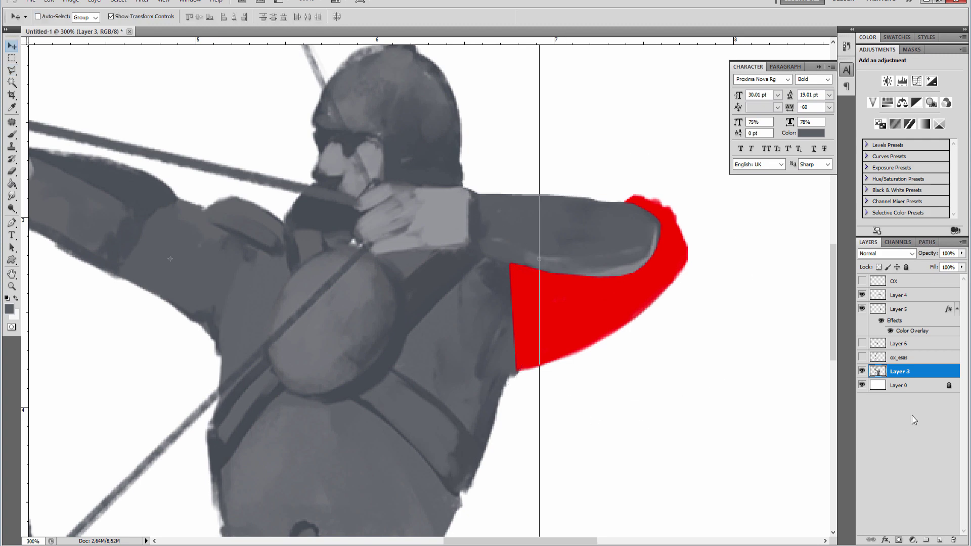
Turn off the red Color Overlay on the lower arm layer.
{"action": "left_click", "coordinate": [894, 312]}
{"action": "right_click", "coordinate": [895, 312]}
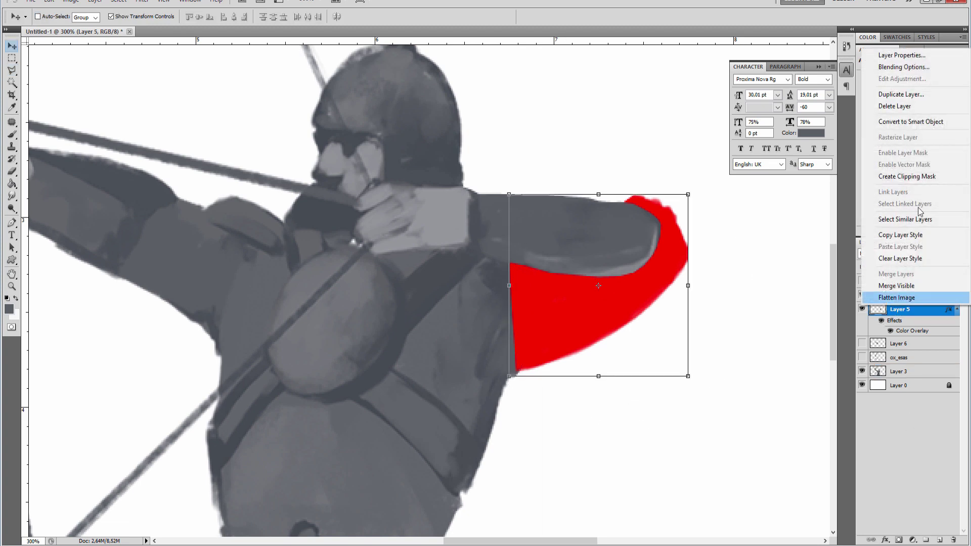
{"action": "left_click", "coordinate": [904, 68]}
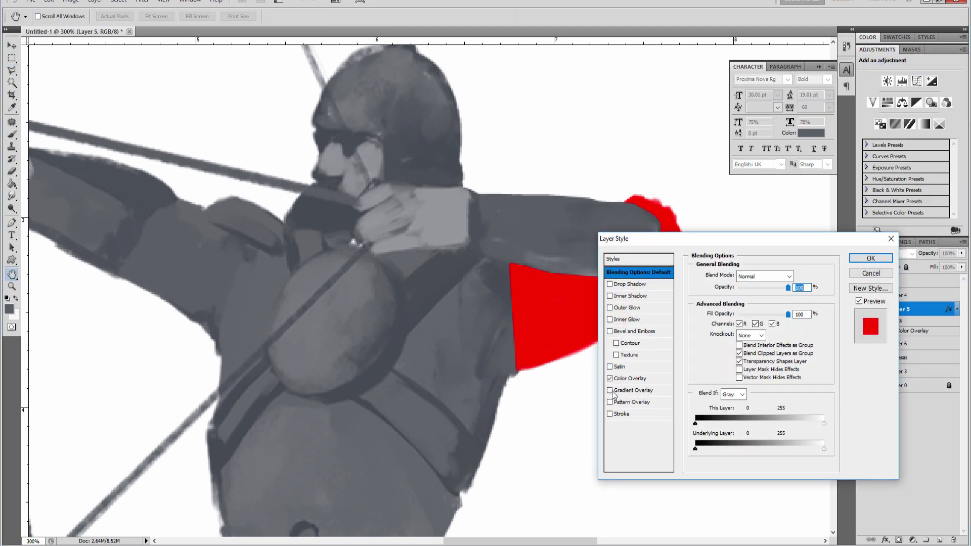
{"action": "left_click", "coordinate": [610, 378]}
{"action": "key", "text": "Return"}
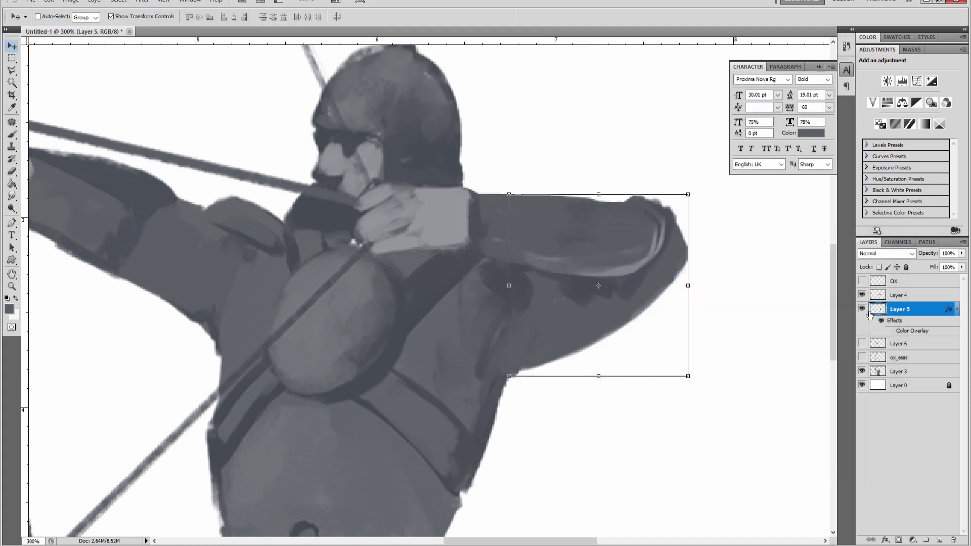
Hide both arm layers and make body Layer 3 active.
{"action": "left_click", "coordinate": [862, 309]}
{"action": "left_click", "coordinate": [862, 296]}
{"action": "left_click", "coordinate": [862, 295]}
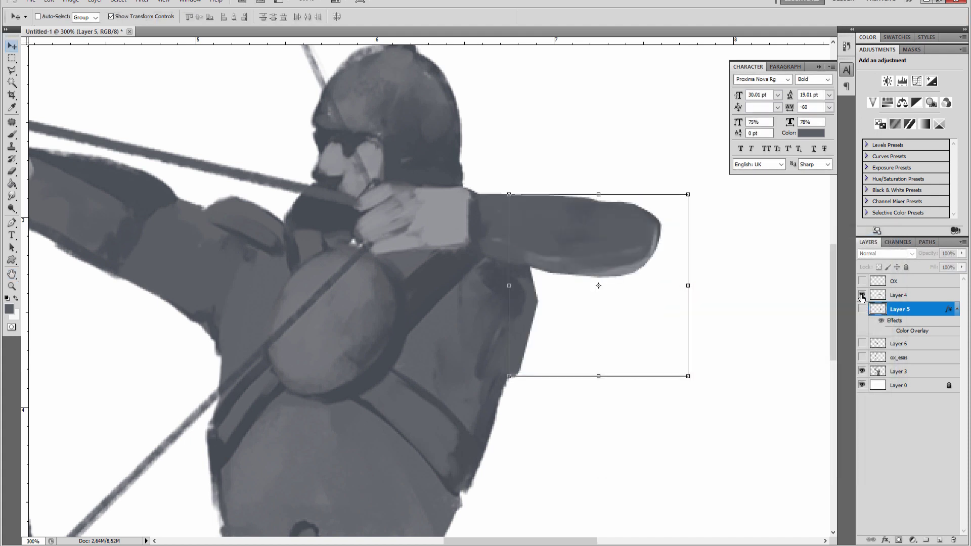
{"action": "left_click", "coordinate": [862, 296]}
{"action": "left_click", "coordinate": [862, 296]}
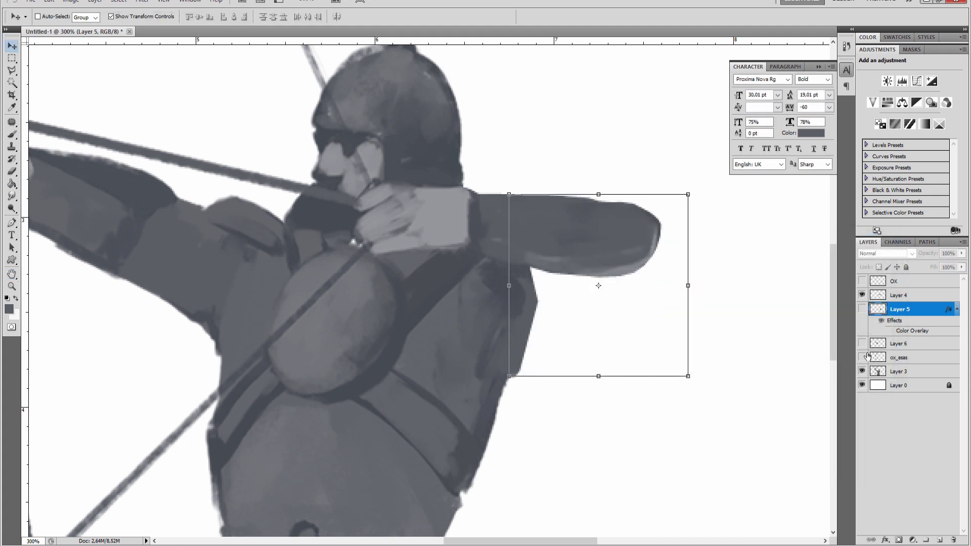
{"action": "left_click", "coordinate": [862, 309]}
{"action": "left_click", "coordinate": [862, 309]}
{"action": "left_click", "coordinate": [862, 295]}
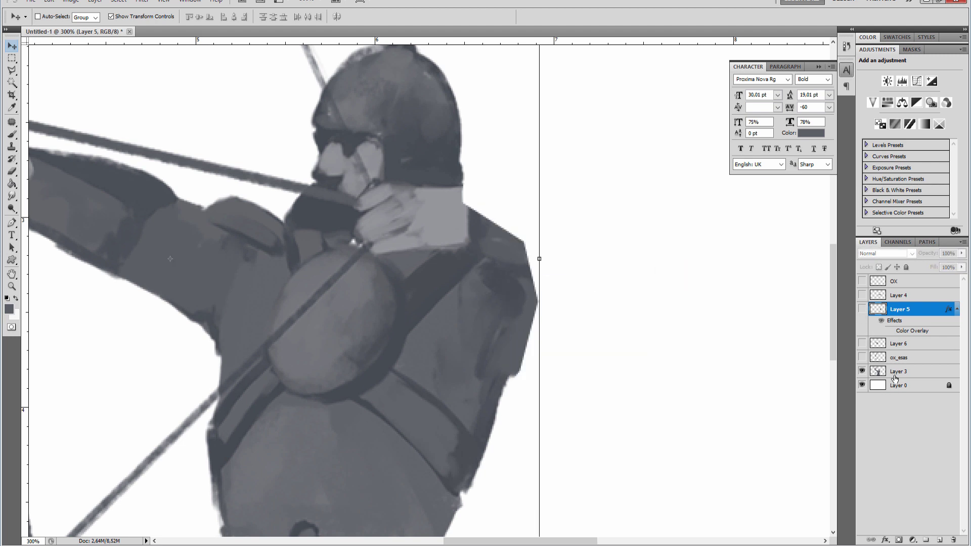
{"action": "left_click", "coordinate": [895, 374]}
{"action": "left_click", "coordinate": [11, 61]}
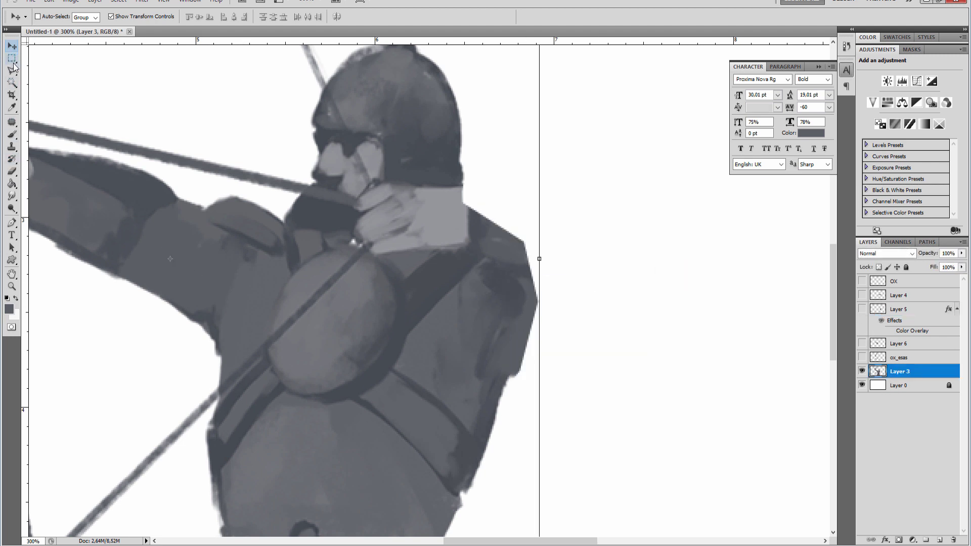
Outline the protruding right shoulder on Layer 3 with the Polygonal Lasso and delete it.
{"action": "left_click", "coordinate": [13, 74]}
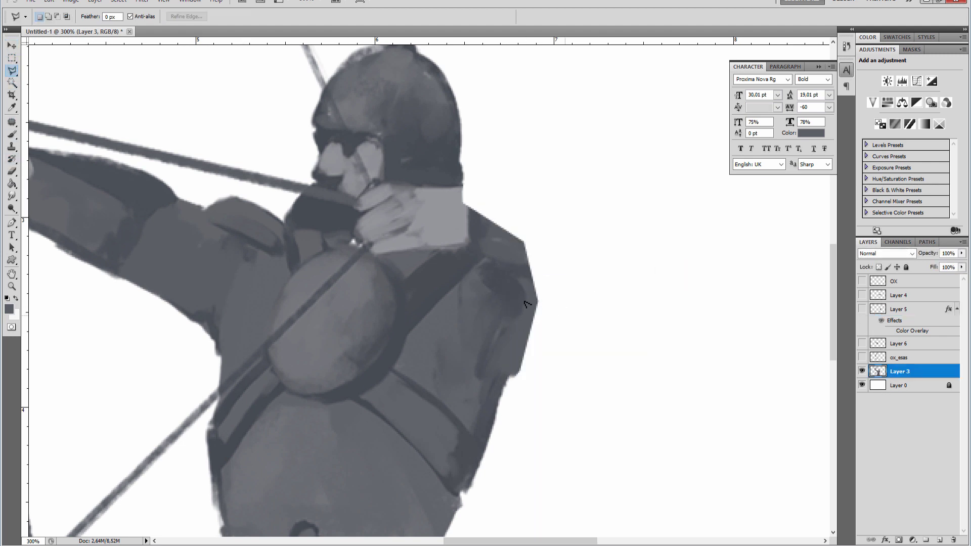
{"action": "left_click", "coordinate": [505, 223]}
{"action": "left_click", "coordinate": [530, 363]}
{"action": "left_click", "coordinate": [546, 359]}
{"action": "left_click", "coordinate": [564, 281]}
{"action": "left_click", "coordinate": [547, 216]}
{"action": "left_click", "coordinate": [529, 205]}
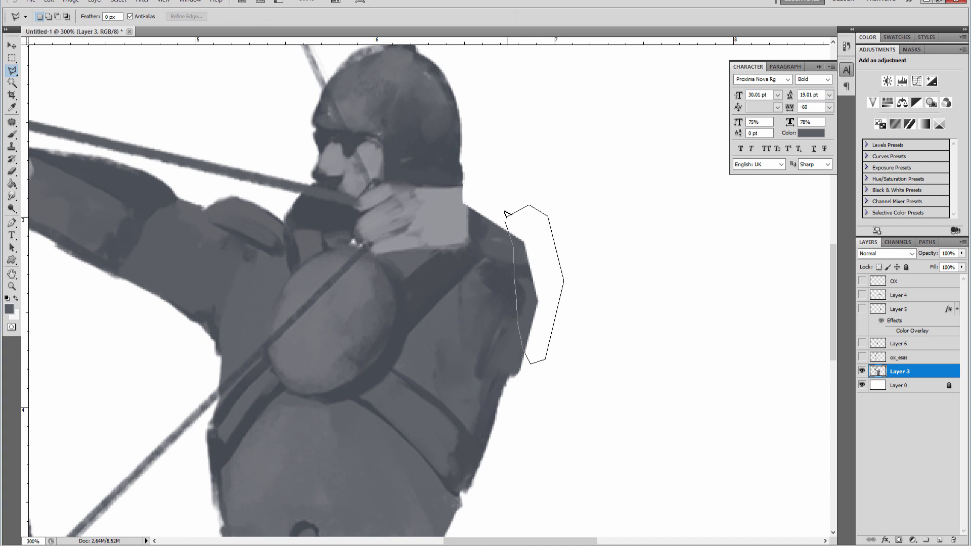
{"action": "left_click", "coordinate": [505, 213]}
{"action": "key", "text": "Delete"}
{"action": "key", "text": "ctrl+d"}
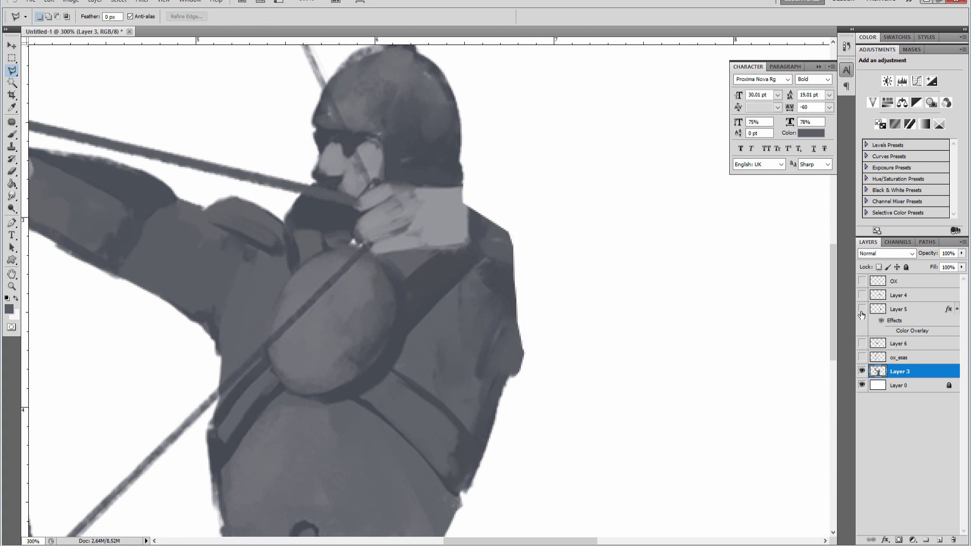
Toggle the upper and lower arm layers to check how the trimmed shoulder fits.
{"action": "left_click", "coordinate": [861, 309]}
{"action": "left_click", "coordinate": [862, 295]}
{"action": "left_click", "coordinate": [862, 307]}
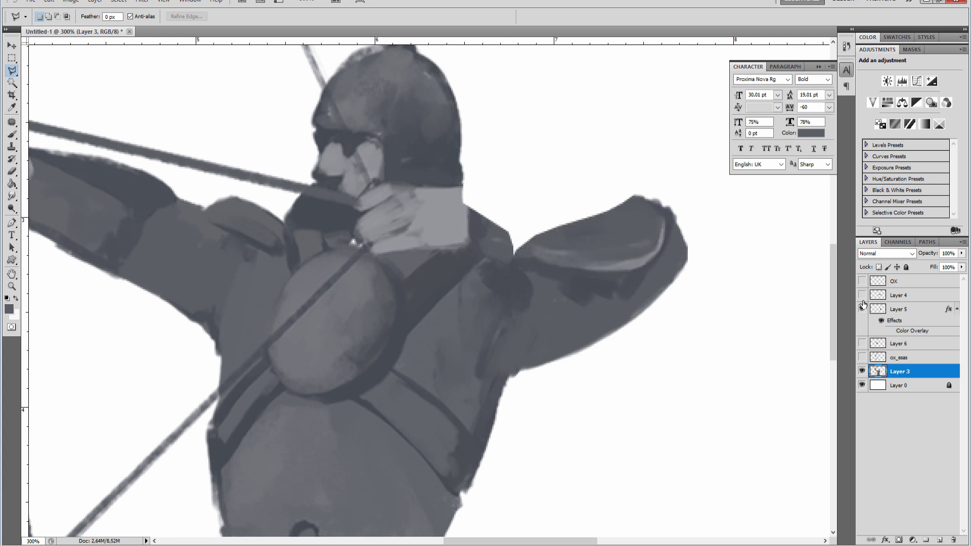
{"action": "left_click", "coordinate": [862, 301]}
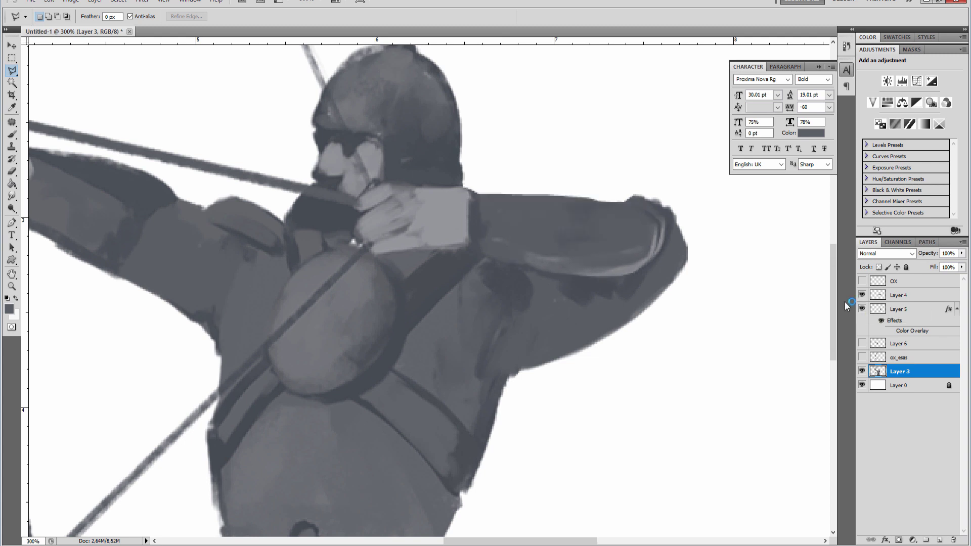
{"action": "left_click", "coordinate": [862, 294]}
{"action": "left_click", "coordinate": [861, 309]}
{"action": "key", "text": "v"}
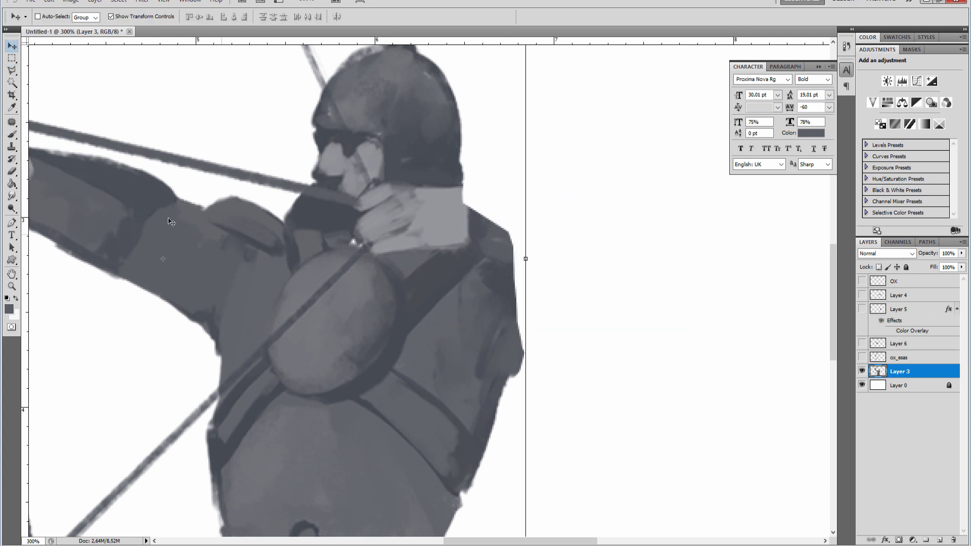
{"action": "left_click", "coordinate": [11, 70]}
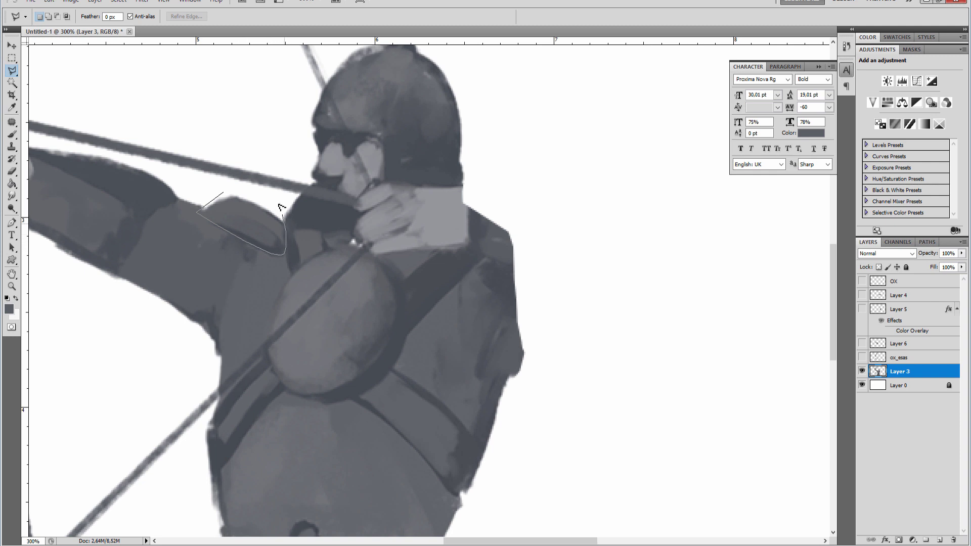
Copy the left shoulder pad to Layer 7 and place it on the right shoulder, rotated about 176°.
{"action": "left_click", "coordinate": [223, 192]}
{"action": "key", "text": "ctrl+j"}
{"action": "key", "text": "v"}
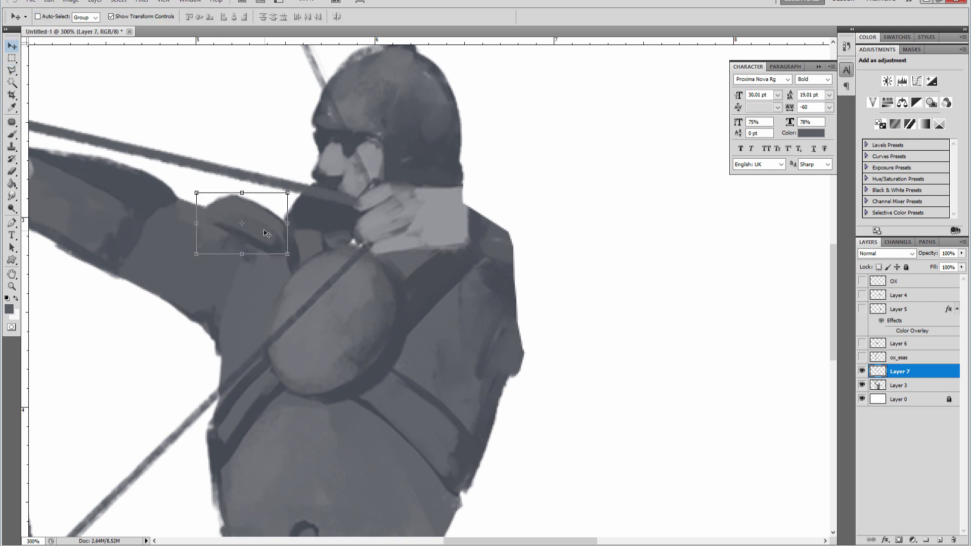
{"action": "left_click_drag", "start_coordinate": [266, 234], "coordinate": [571, 229]}
{"action": "left_click_drag", "start_coordinate": [487, 177], "coordinate": [641, 254]}
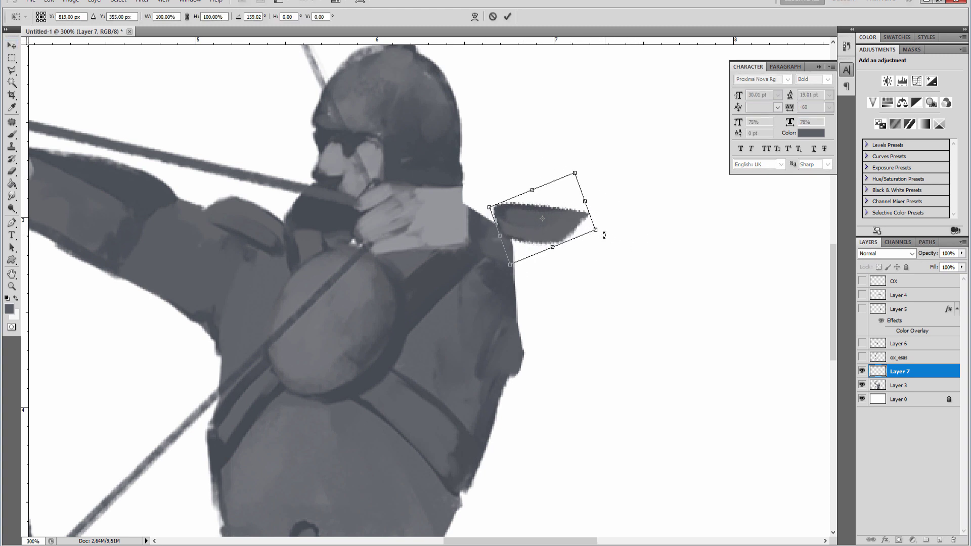
{"action": "left_click_drag", "start_coordinate": [606, 236], "coordinate": [599, 253]}
{"action": "left_click_drag", "start_coordinate": [563, 224], "coordinate": [530, 241]}
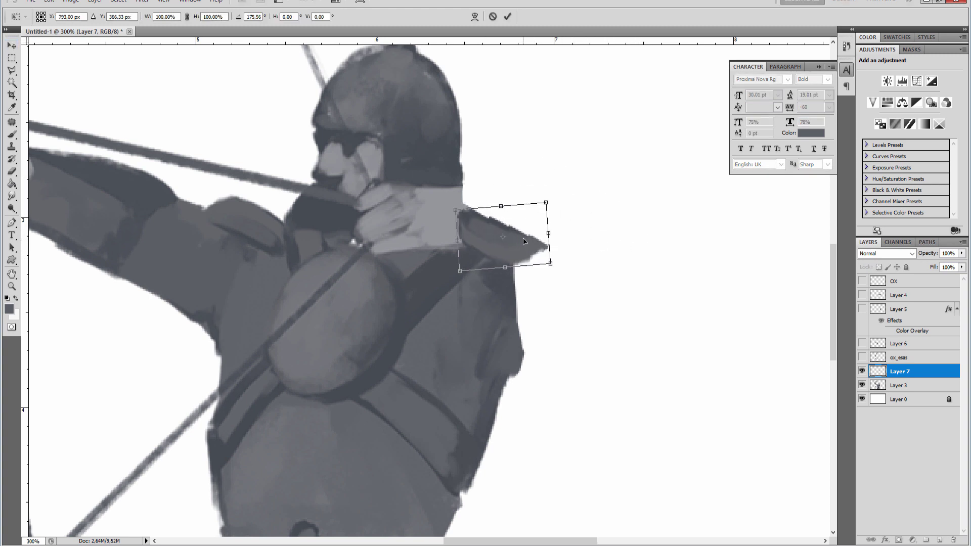
{"action": "key", "text": "Return"}
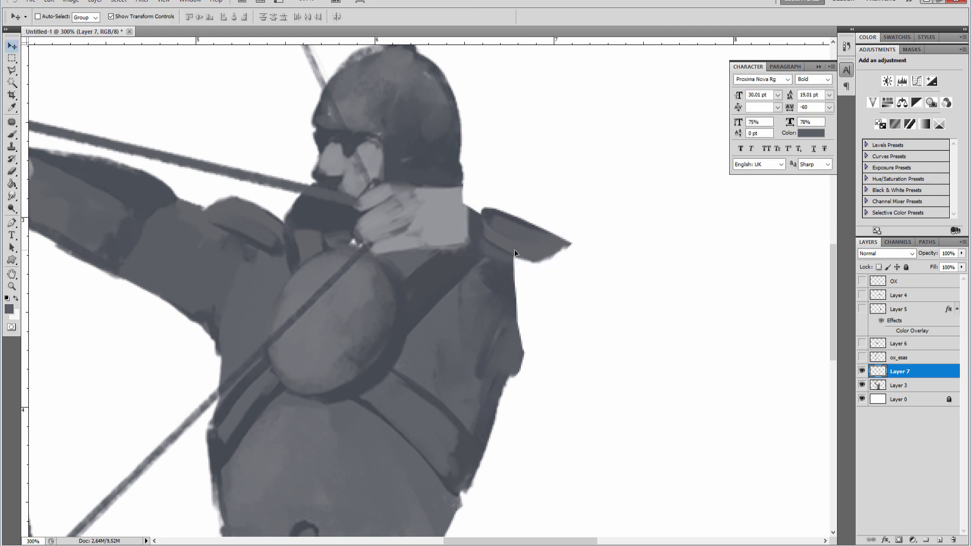
Check the shoulder pad against the arm layers, then hide the arms and Layer 7.
{"action": "left_click", "coordinate": [862, 309]}
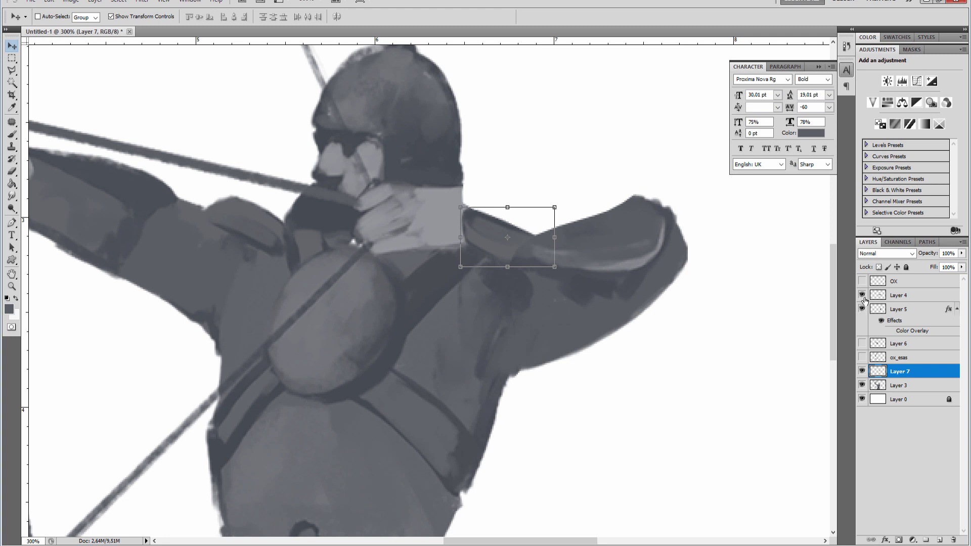
{"action": "left_click", "coordinate": [862, 294]}
{"action": "left_click", "coordinate": [862, 295]}
{"action": "left_click", "coordinate": [862, 294]}
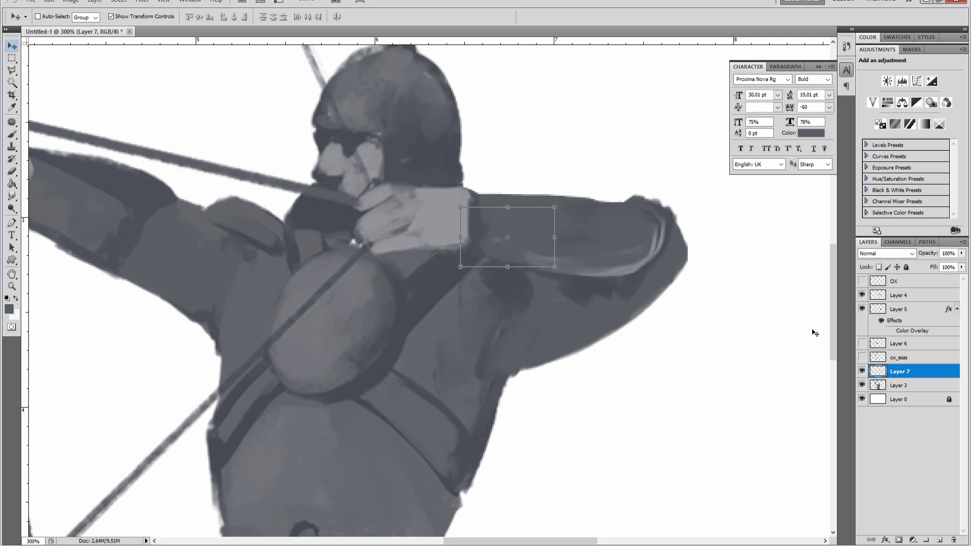
{"action": "left_click", "coordinate": [898, 486]}
{"action": "left_click_drag", "start_coordinate": [862, 295], "coordinate": [860, 308]}
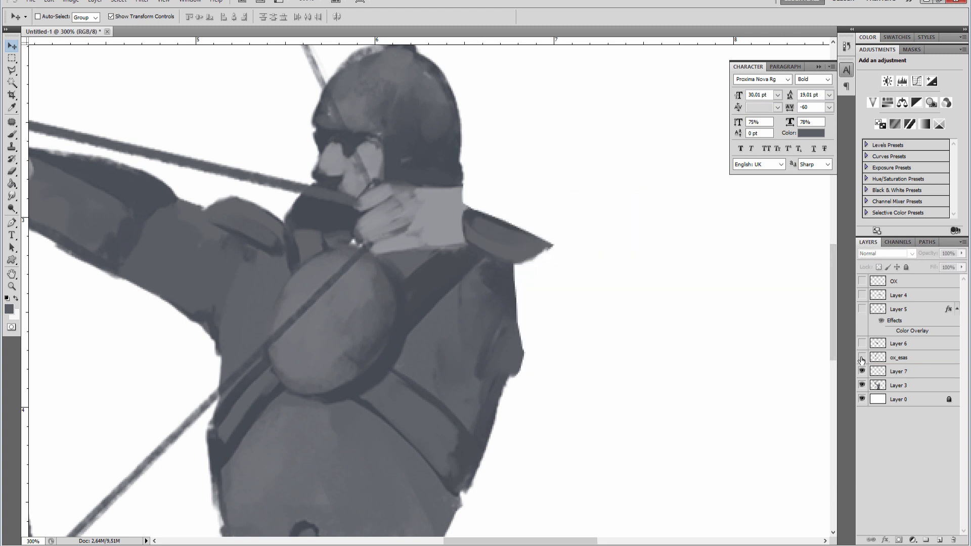
{"action": "left_click", "coordinate": [862, 372]}
{"action": "left_click", "coordinate": [861, 386]}
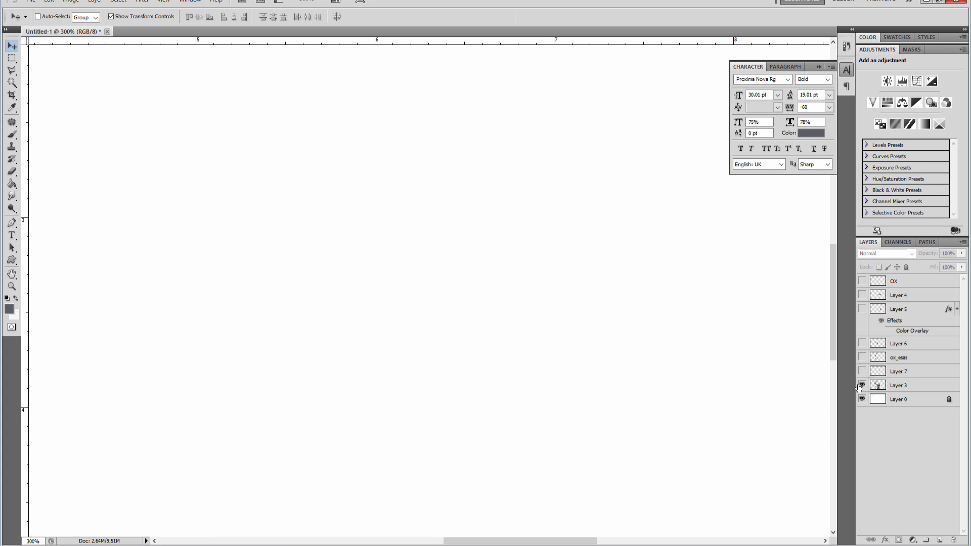
{"action": "left_click", "coordinate": [862, 385]}
{"action": "left_click", "coordinate": [897, 385]}
{"action": "left_click", "coordinate": [11, 135]}
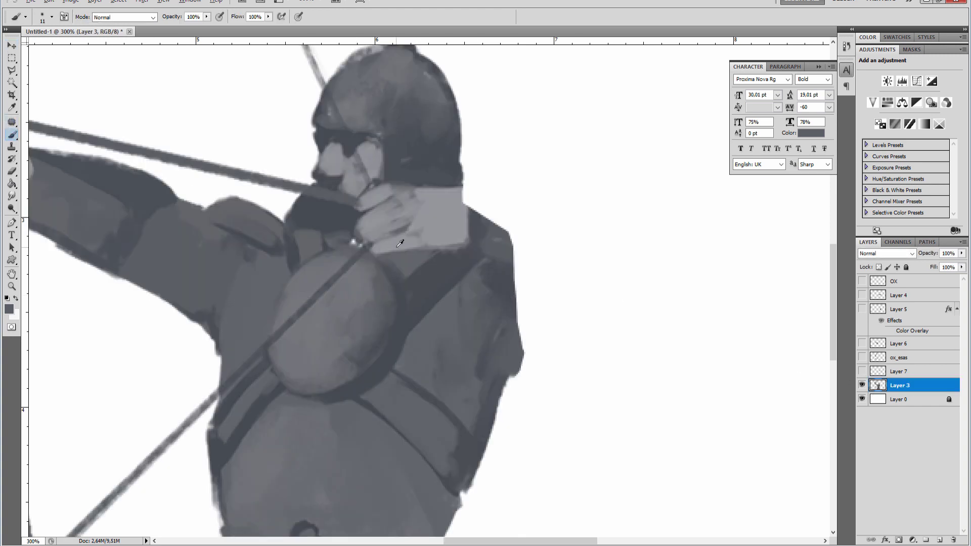
{"action": "mouse_move", "coordinate": [405, 177]}
{"action": "left_mouse_down"}
{"action": "mouse_move", "coordinate": [407, 196]}
{"action": "mouse_move", "coordinate": [443, 193]}
{"action": "left_mouse_up"}
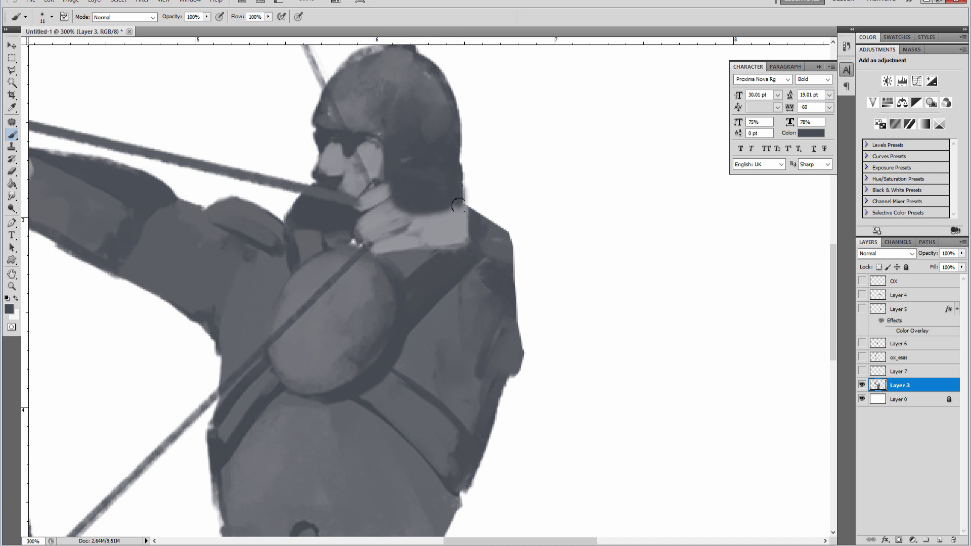
{"action": "left_click", "coordinate": [492, 254], "text": "alt"}
{"action": "left_click_drag", "start_coordinate": [461, 208], "coordinate": [444, 254]}
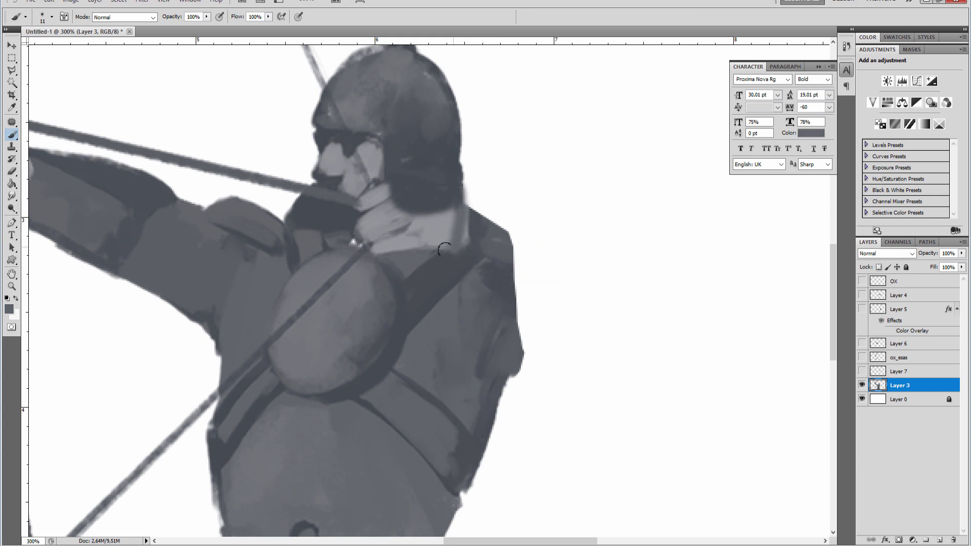
{"action": "key", "text": "ctrl+z"}
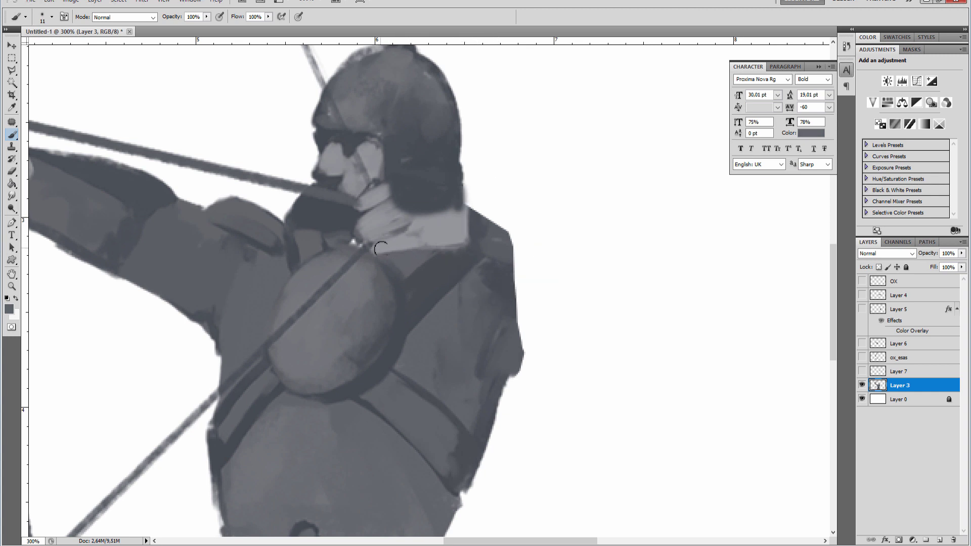
{"action": "mouse_move", "coordinate": [380, 249]}
{"action": "left_mouse_down"}
{"action": "mouse_move", "coordinate": [458, 211]}
{"action": "mouse_move", "coordinate": [452, 254]}
{"action": "mouse_move", "coordinate": [469, 215]}
{"action": "mouse_move", "coordinate": [397, 247]}
{"action": "left_mouse_up"}
{"action": "left_click", "coordinate": [435, 267], "text": "alt"}
{"action": "left_click", "coordinate": [432, 245], "text": "alt"}
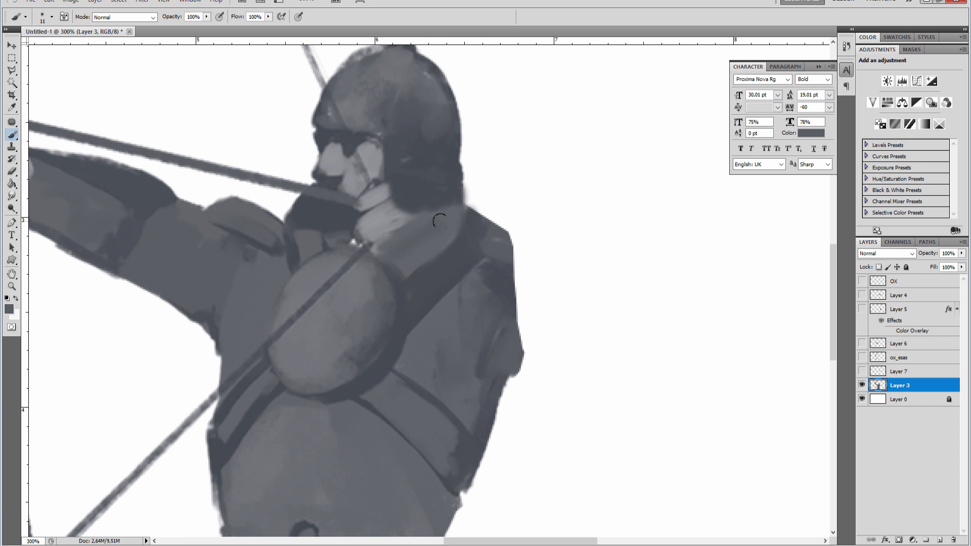
{"action": "left_click_drag", "start_coordinate": [394, 237], "coordinate": [365, 248]}
{"action": "left_click", "coordinate": [397, 172], "text": "alt"}
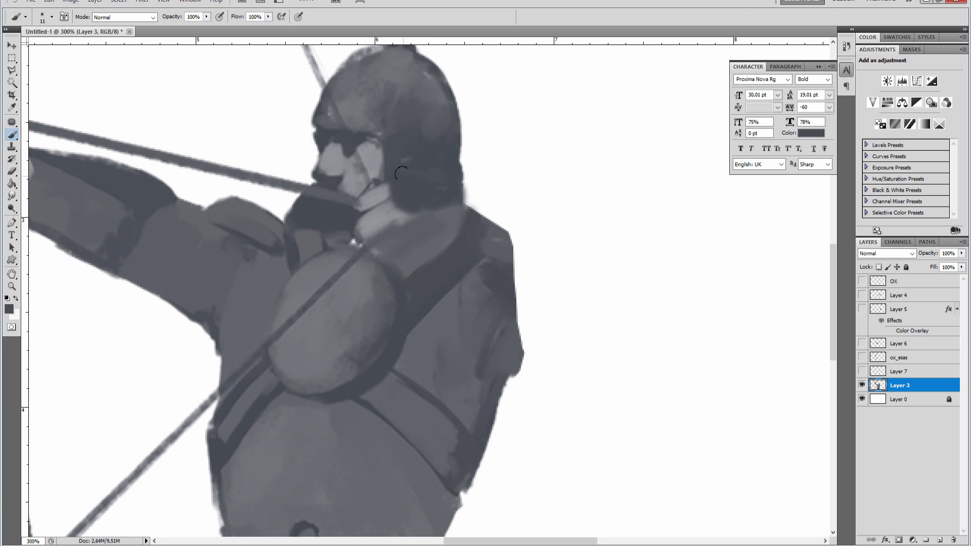
{"action": "left_click_drag", "start_coordinate": [384, 191], "coordinate": [409, 206]}
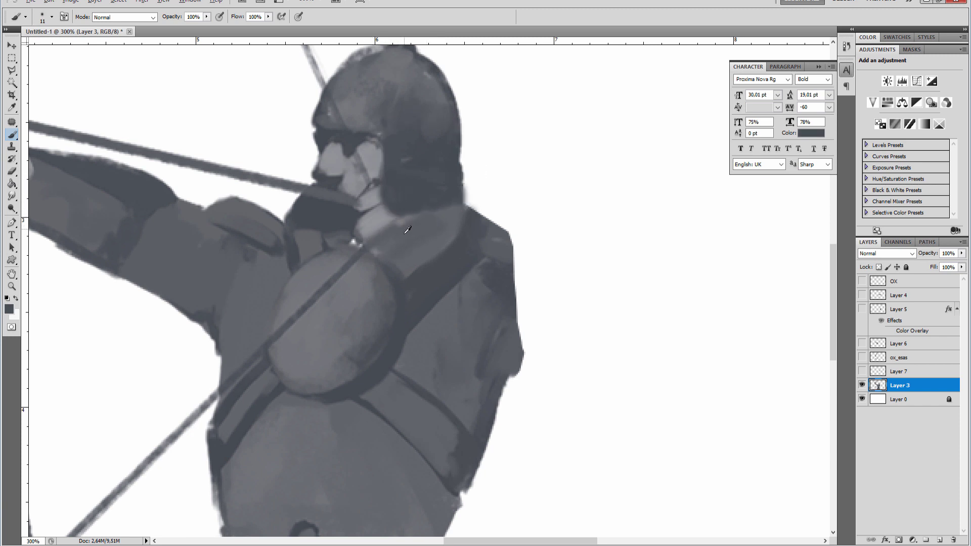
{"action": "left_click", "coordinate": [407, 230], "text": "alt"}
{"action": "mouse_move", "coordinate": [368, 230]}
{"action": "left_mouse_down"}
{"action": "mouse_move", "coordinate": [370, 221]}
{"action": "mouse_move", "coordinate": [436, 216]}
{"action": "left_mouse_up"}
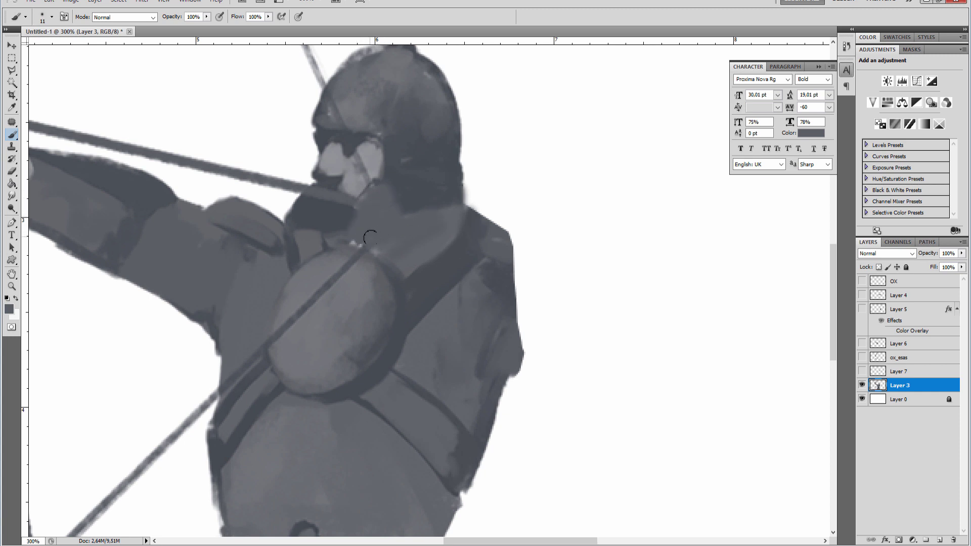
{"action": "left_click_drag", "start_coordinate": [214, 349], "coordinate": [393, 351]}
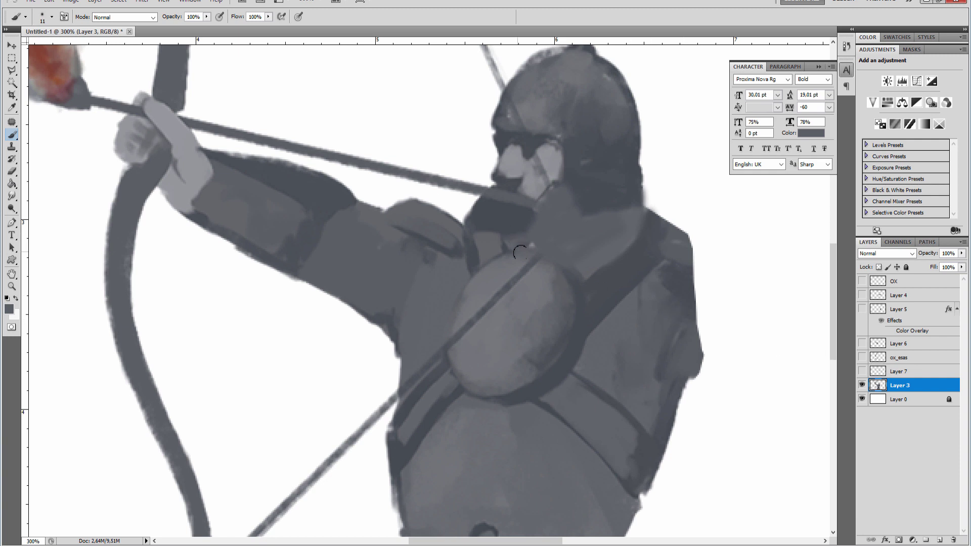
Show Layer 7 and merge Layer 3 into it with Ctrl+E.
{"action": "left_click", "coordinate": [9, 46]}
{"action": "left_click", "coordinate": [862, 385]}
{"action": "left_click", "coordinate": [862, 384]}
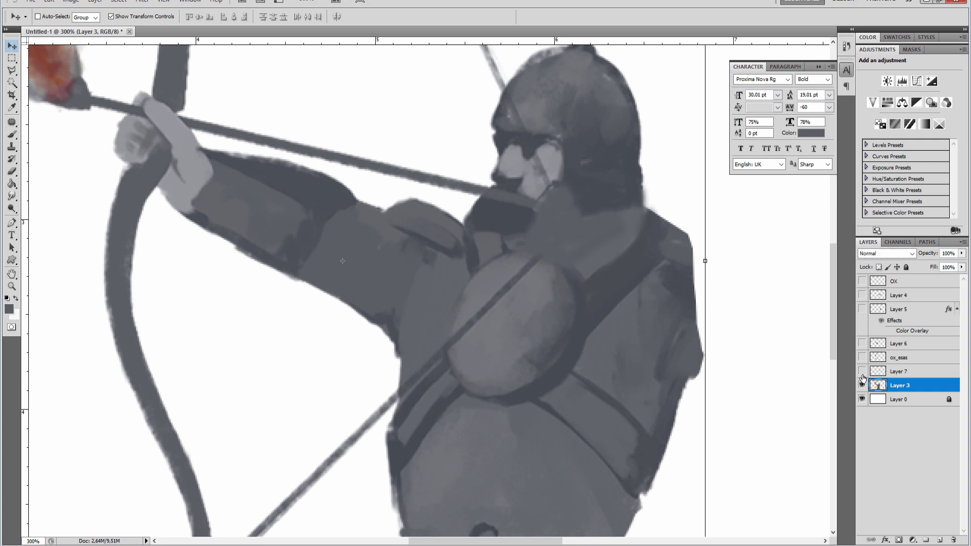
{"action": "left_click", "coordinate": [862, 377]}
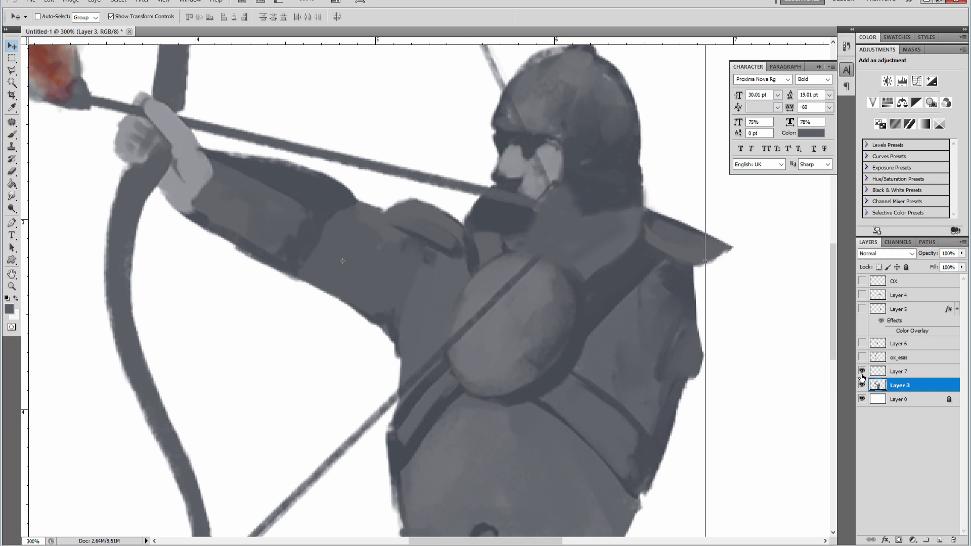
{"action": "left_click", "coordinate": [898, 375]}
{"action": "left_click", "coordinate": [899, 384], "text": "shift"}
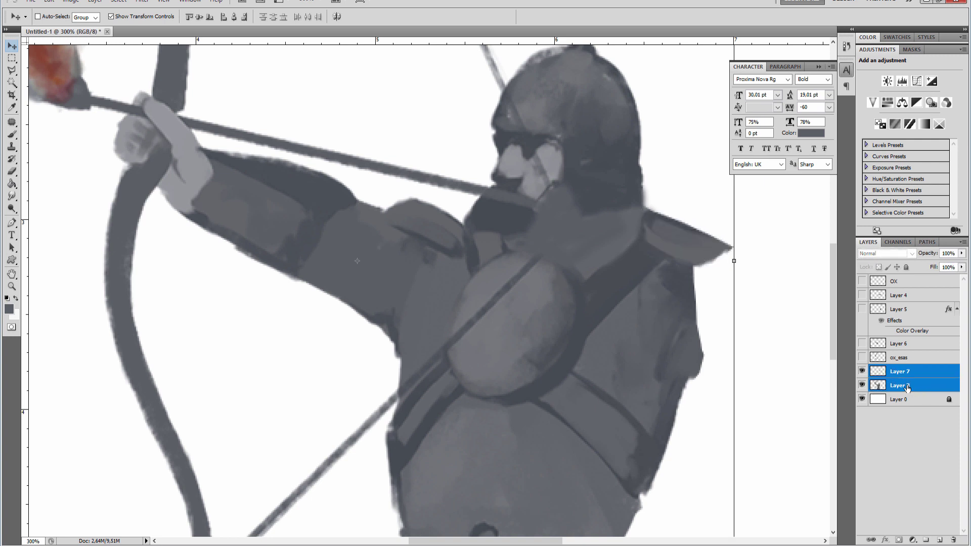
{"action": "key", "text": "ctrl+e"}
{"action": "left_click", "coordinate": [861, 371]}
{"action": "left_click", "coordinate": [862, 371]}
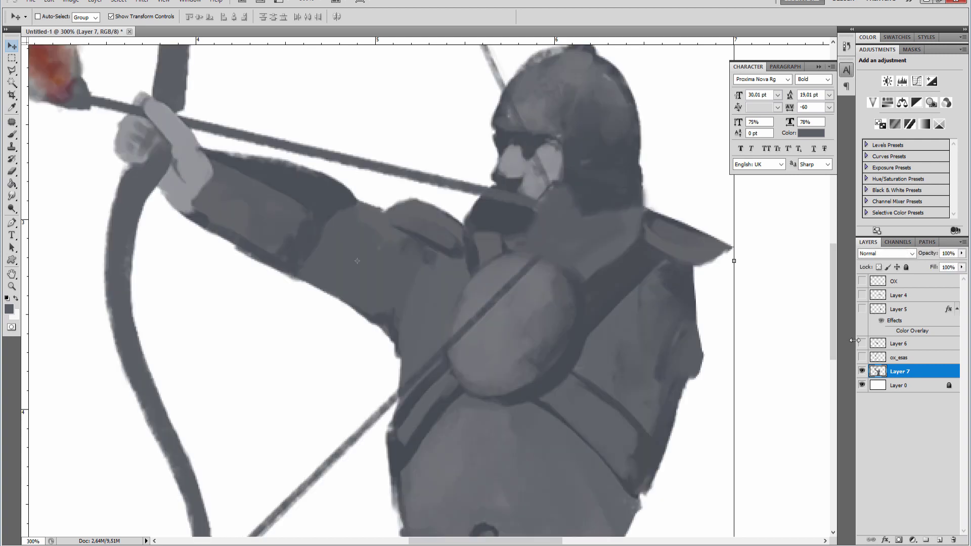
Compare the merged figure with the Layer 4 and 5 arms and bring the lower bow into view.
{"action": "left_click", "coordinate": [863, 310]}
{"action": "left_click", "coordinate": [862, 295]}
{"action": "left_click", "coordinate": [861, 309]}
{"action": "mouse_move", "coordinate": [255, 280]}
{"action": "left_mouse_down"}
{"action": "mouse_move", "coordinate": [292, 310]}
{"action": "mouse_move", "coordinate": [280, 253]}
{"action": "left_mouse_up"}
{"action": "left_click_drag", "start_coordinate": [293, 338], "coordinate": [287, 289]}
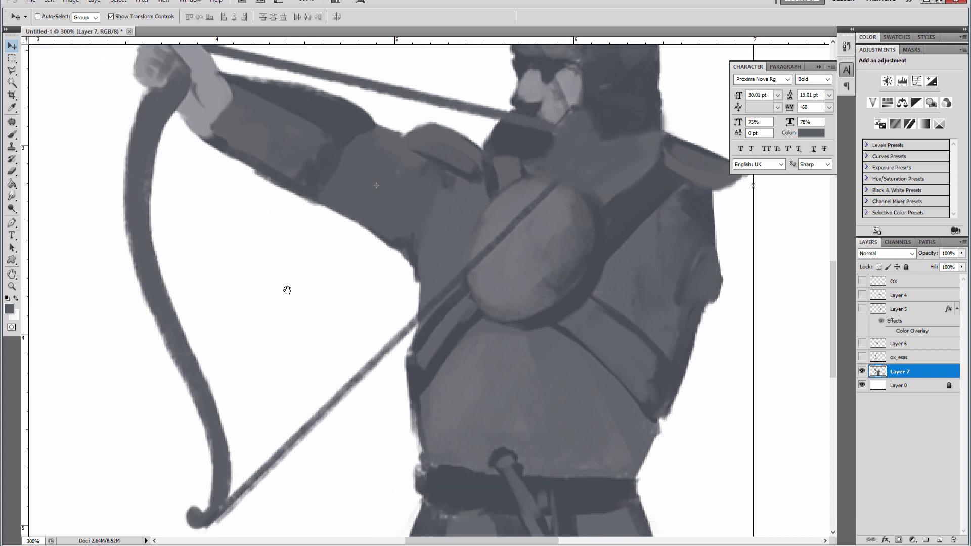
{"action": "left_click", "coordinate": [862, 372]}
{"action": "left_click", "coordinate": [862, 372]}
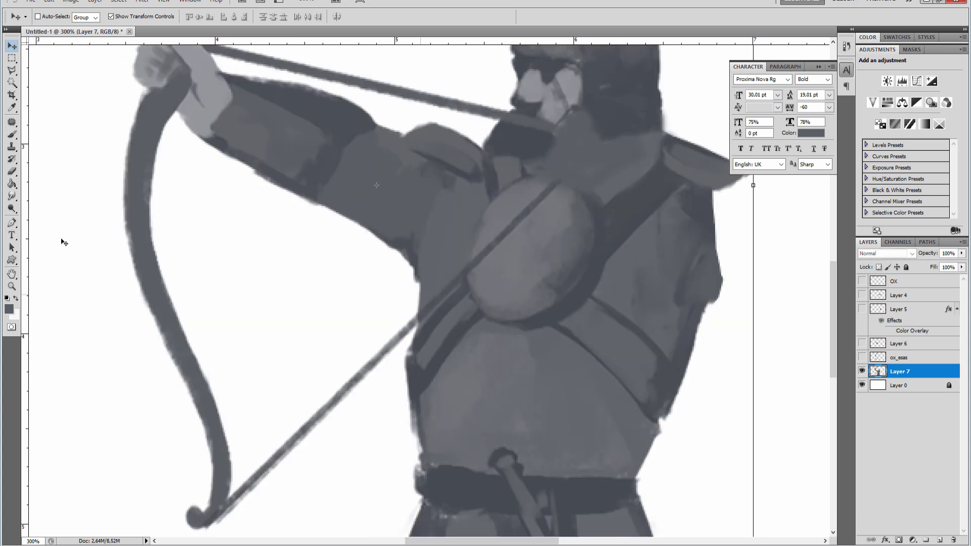
Erase the lower bowstring and the arrow shaft from Layer 7.
{"action": "left_click", "coordinate": [12, 172]}
{"action": "left_click_drag", "start_coordinate": [405, 321], "coordinate": [326, 417]}
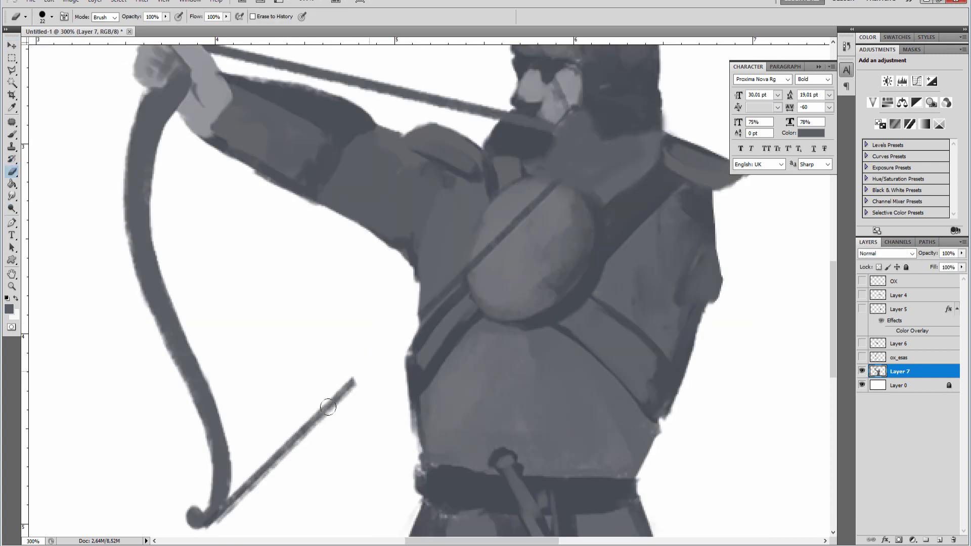
{"action": "key", "text": "ctrl+z"}
{"action": "mouse_move", "coordinate": [391, 304]}
{"action": "left_mouse_down"}
{"action": "mouse_move", "coordinate": [196, 502]}
{"action": "mouse_move", "coordinate": [132, 168]}
{"action": "left_mouse_up"}
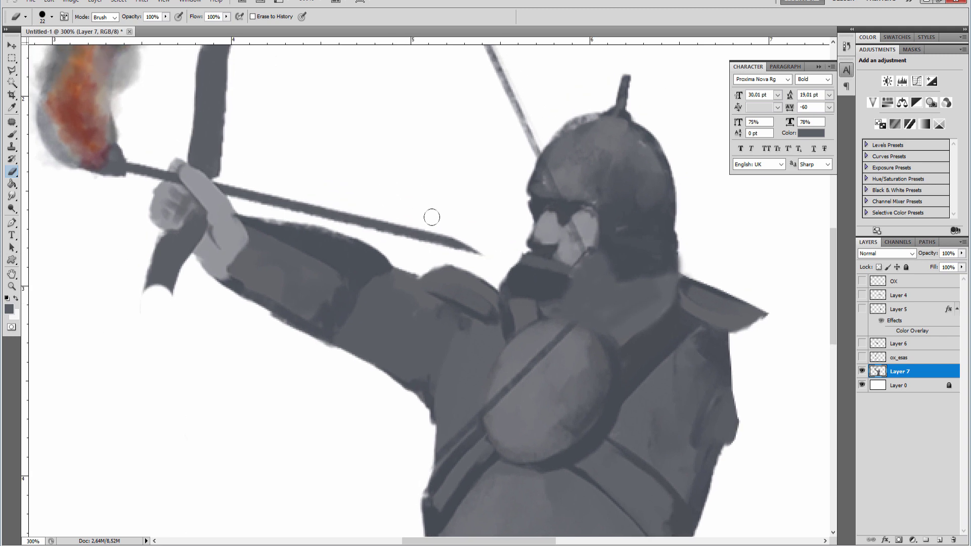
{"action": "left_click_drag", "start_coordinate": [495, 241], "coordinate": [275, 212]}
{"action": "left_click_drag", "start_coordinate": [437, 197], "coordinate": [429, 219]}
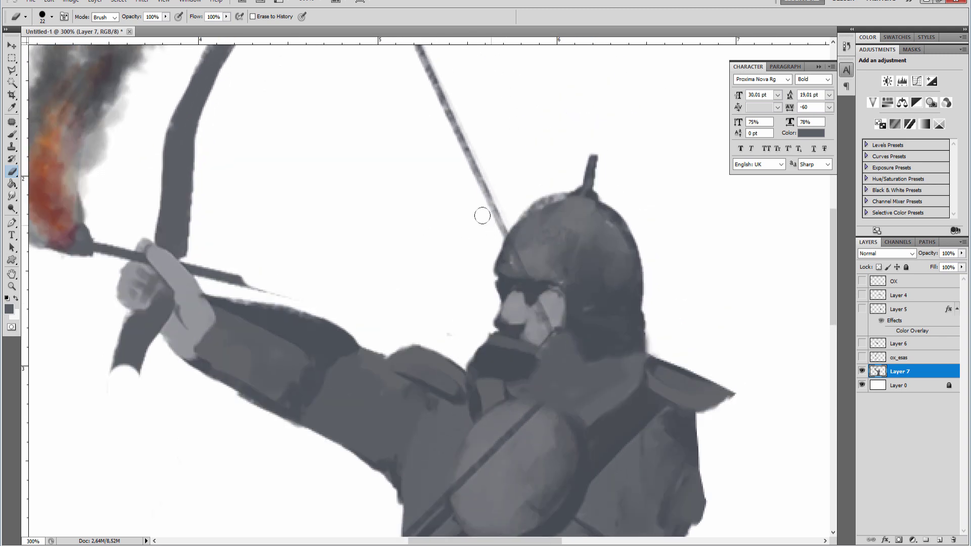
{"action": "left_click_drag", "start_coordinate": [493, 222], "coordinate": [430, 101]}
{"action": "left_click_drag", "start_coordinate": [430, 152], "coordinate": [433, 247]}
{"action": "left_click_drag", "start_coordinate": [486, 295], "coordinate": [424, 173]}
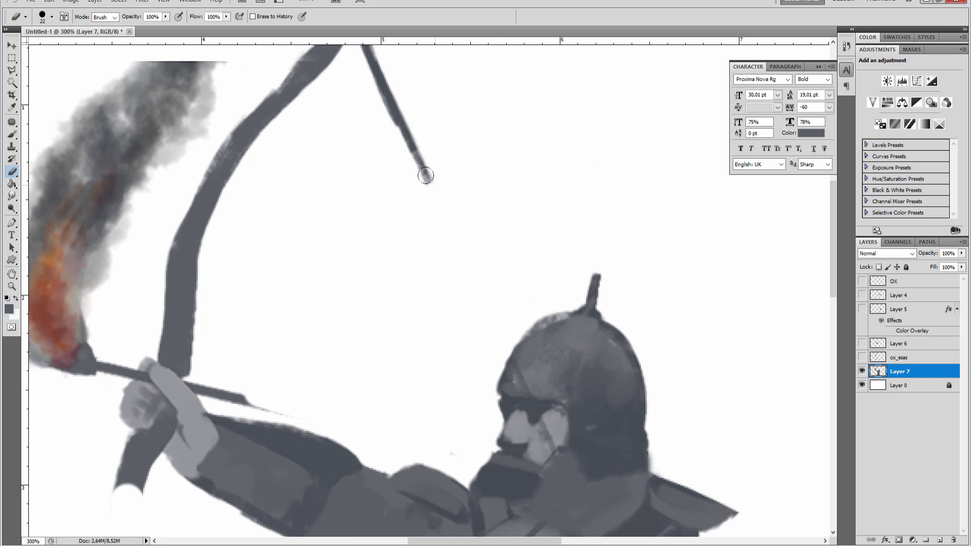
With a size-60 eraser, remove the extended front arm, smoke and remaining bow.
{"action": "key", "text": "ctrl+minus"}
{"action": "key", "text": "ctrl+minus"}
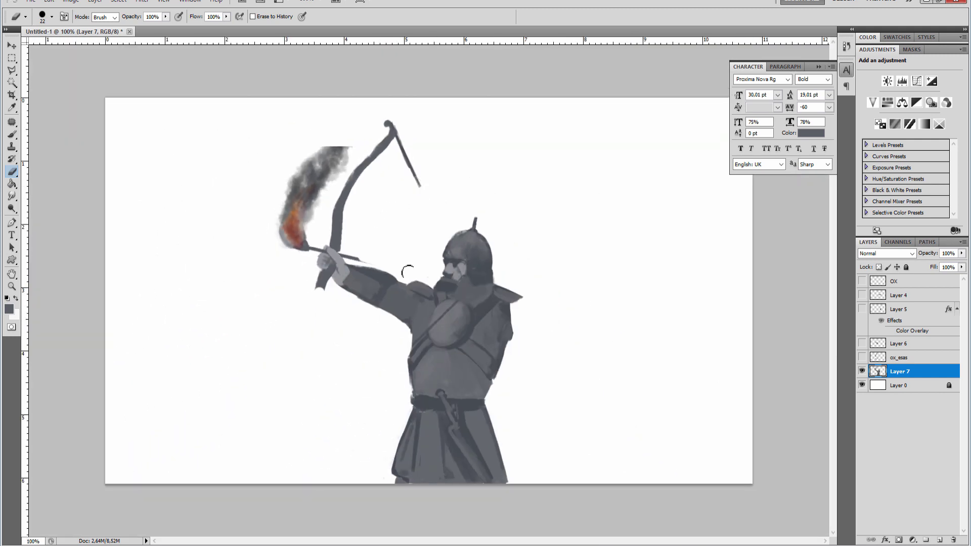
{"action": "right_click", "coordinate": [407, 272]}
{"action": "left_click_drag", "start_coordinate": [485, 296], "coordinate": [510, 296]}
{"action": "mouse_move", "coordinate": [375, 266]}
{"action": "left_mouse_down"}
{"action": "mouse_move", "coordinate": [285, 179]}
{"action": "mouse_move", "coordinate": [308, 189]}
{"action": "mouse_move", "coordinate": [369, 178]}
{"action": "mouse_move", "coordinate": [390, 119]}
{"action": "mouse_move", "coordinate": [347, 155]}
{"action": "left_mouse_up"}
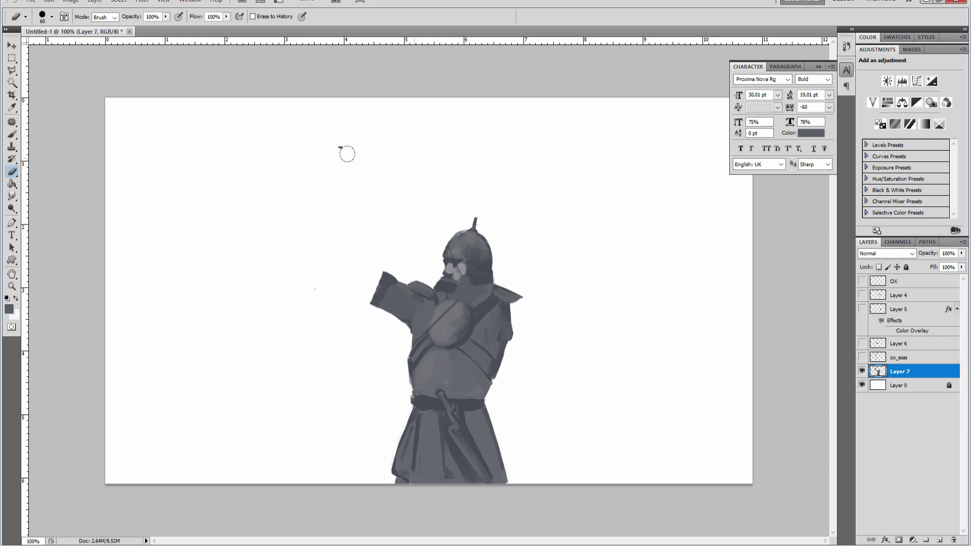
Zoom to 400% and make the arm on Layer 6 visible.
{"action": "key", "text": "v"}
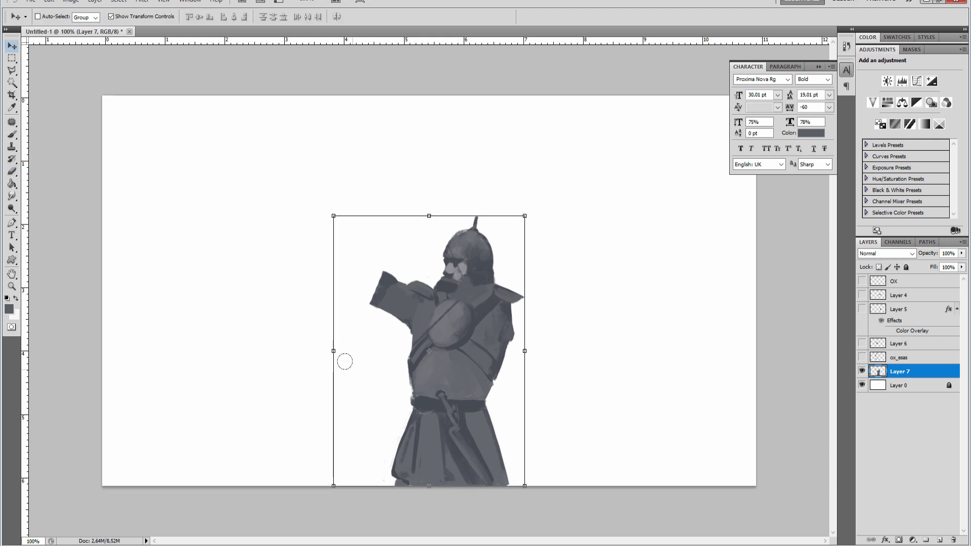
{"action": "key", "text": "ctrl+plus"}
{"action": "key", "text": "ctrl+plus"}
{"action": "key", "text": "ctrl+plus"}
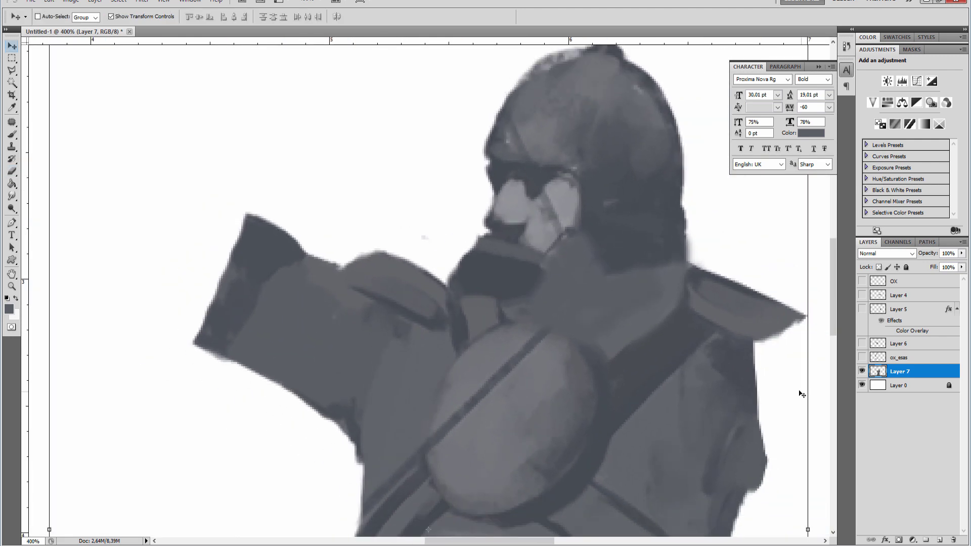
{"action": "left_click", "coordinate": [862, 358]}
{"action": "left_click", "coordinate": [862, 357]}
{"action": "left_click", "coordinate": [862, 344]}
{"action": "left_click", "coordinate": [862, 343]}
{"action": "left_click", "coordinate": [862, 344]}
Apply a red Color Overlay layer style to Layer 6.
{"action": "left_click", "coordinate": [898, 344]}
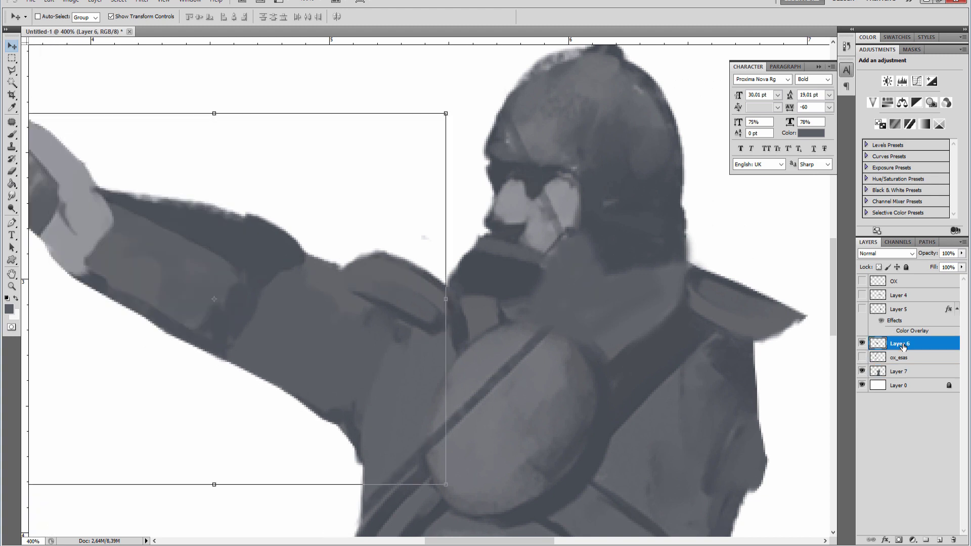
{"action": "right_click", "coordinate": [900, 343]}
{"action": "left_click", "coordinate": [904, 104]}
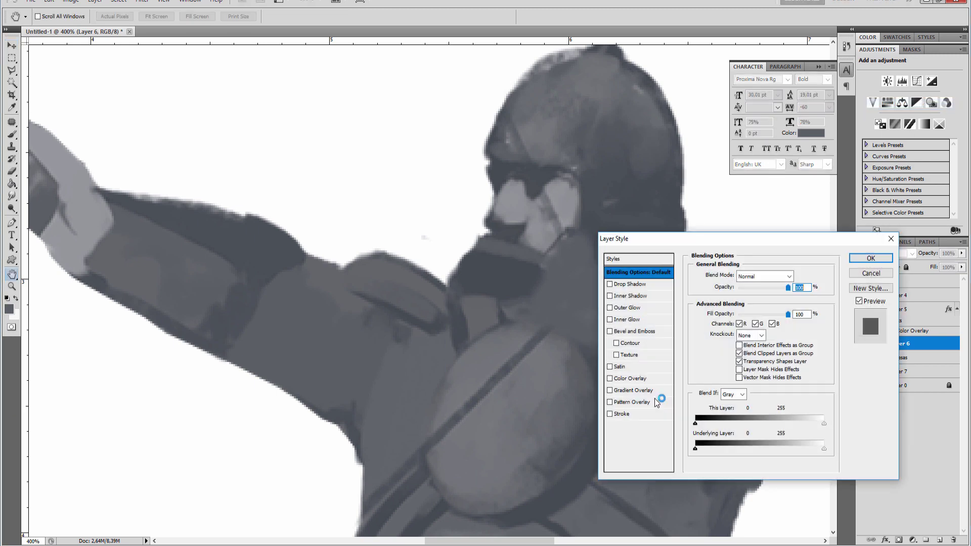
{"action": "left_click", "coordinate": [610, 378]}
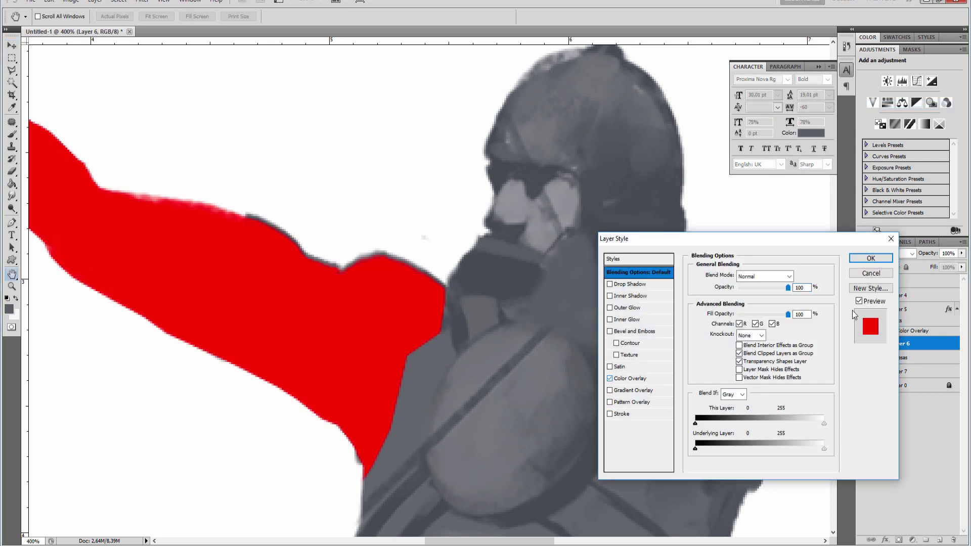
{"action": "left_click", "coordinate": [870, 258]}
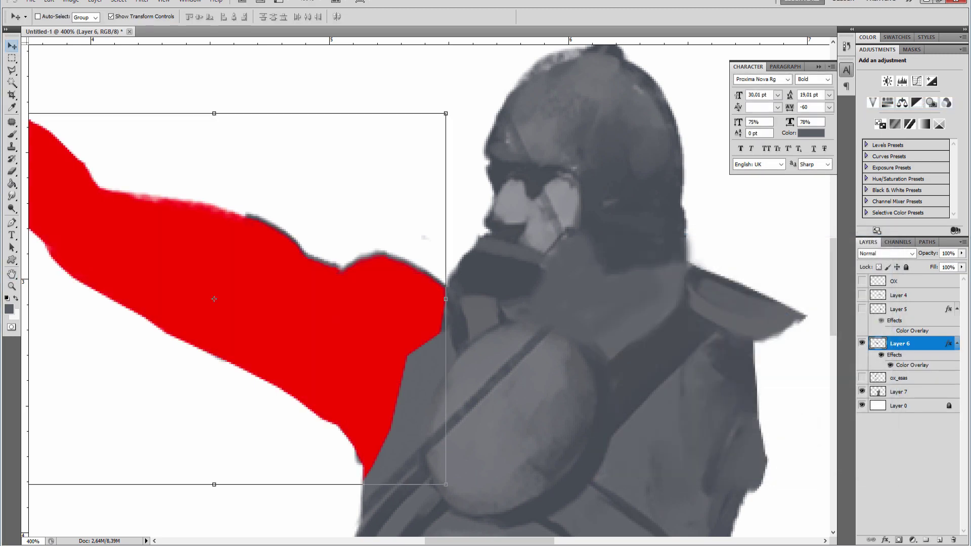
On Layer 7, draw a Polygonal Lasso selection around the shoulder and chest under the arm.
{"action": "left_click", "coordinate": [903, 394]}
{"action": "scroll", "coordinate": [288, 358], "scroll_direction": "down", "scroll_amount": 3}
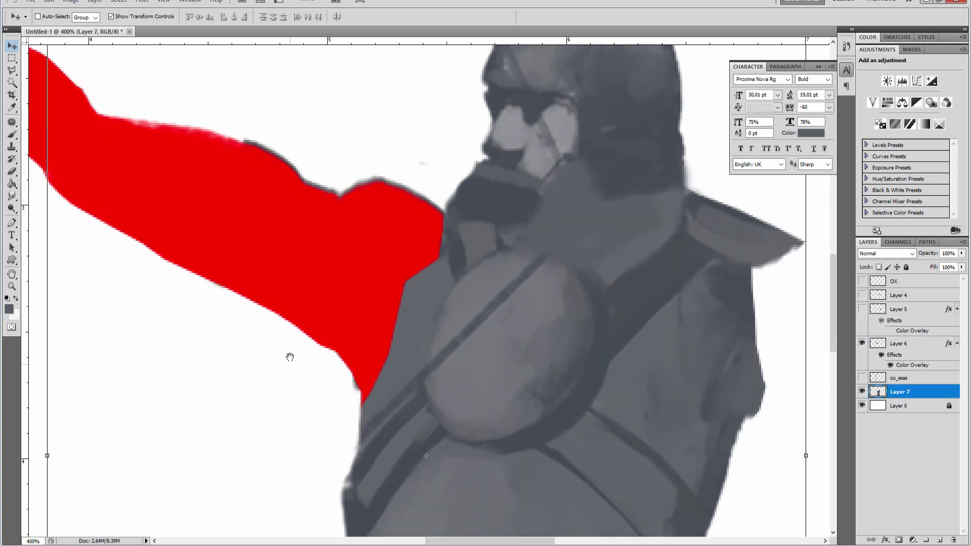
{"action": "left_click", "coordinate": [12, 71]}
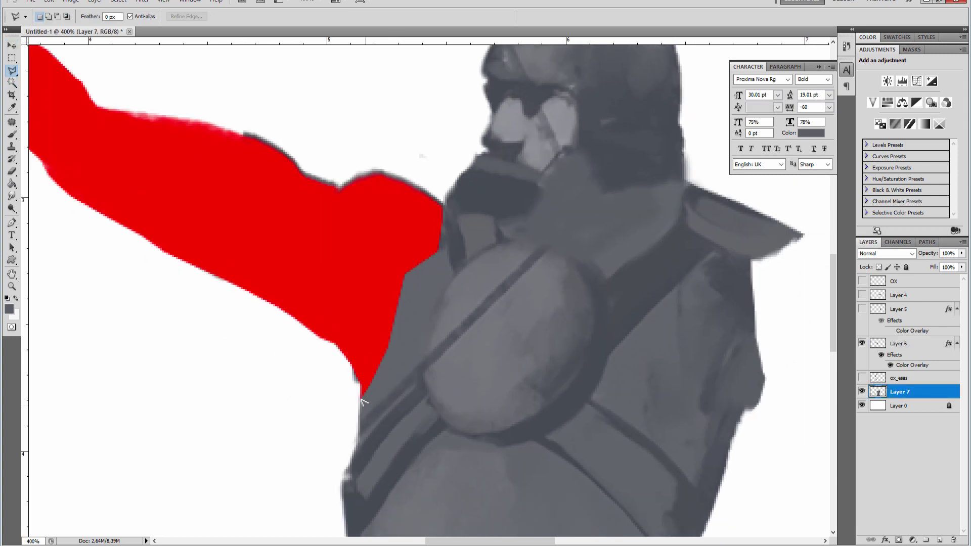
{"action": "left_click", "coordinate": [352, 413]}
{"action": "left_click", "coordinate": [391, 261]}
{"action": "left_click", "coordinate": [406, 234]}
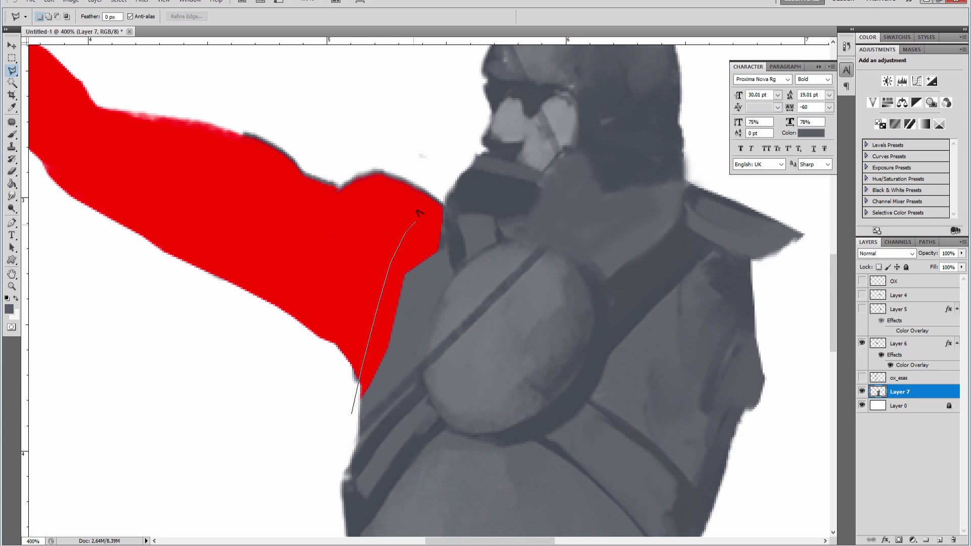
{"action": "left_click", "coordinate": [438, 178]}
{"action": "key", "text": "ctrl+minus"}
{"action": "key", "text": "ctrl+minus"}
{"action": "key", "text": "ctrl+minus"}
{"action": "left_click", "coordinate": [403, 261]}
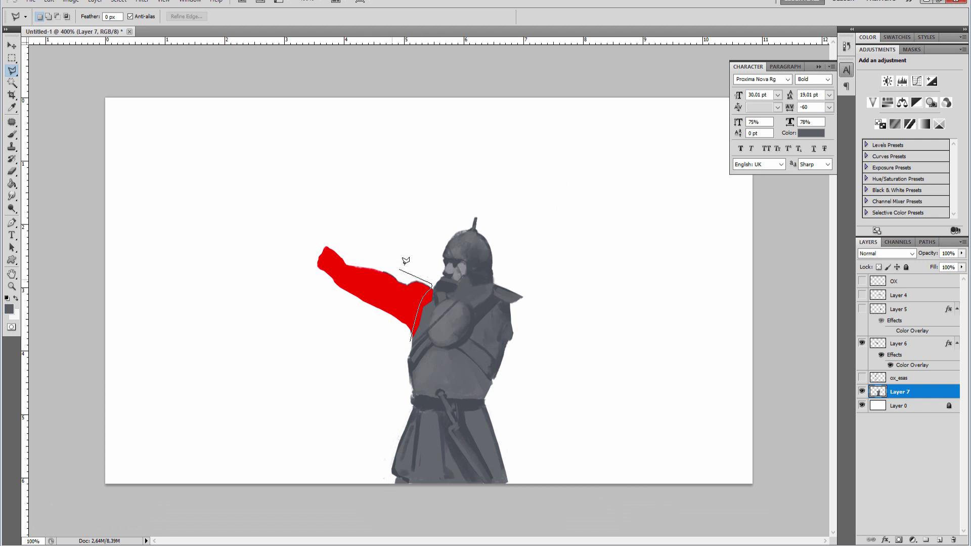
{"action": "left_click", "coordinate": [361, 259]}
{"action": "left_click", "coordinate": [348, 279]}
{"action": "left_click", "coordinate": [321, 335]}
{"action": "left_click", "coordinate": [338, 367]}
{"action": "double_click", "coordinate": [409, 339]}
Turn off the red Color Overlay on Layer 6.
{"action": "key", "text": "v"}
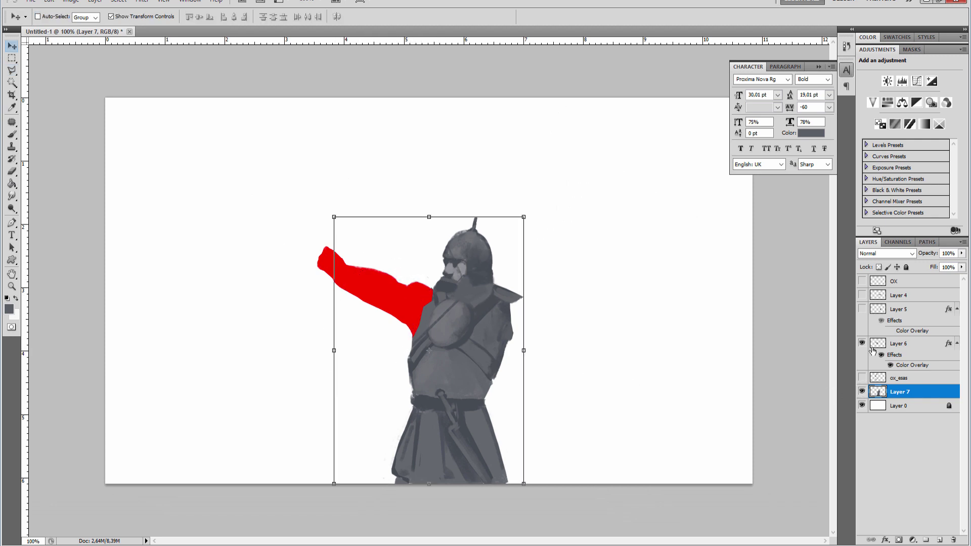
{"action": "left_click", "coordinate": [905, 346]}
{"action": "right_click", "coordinate": [907, 346]}
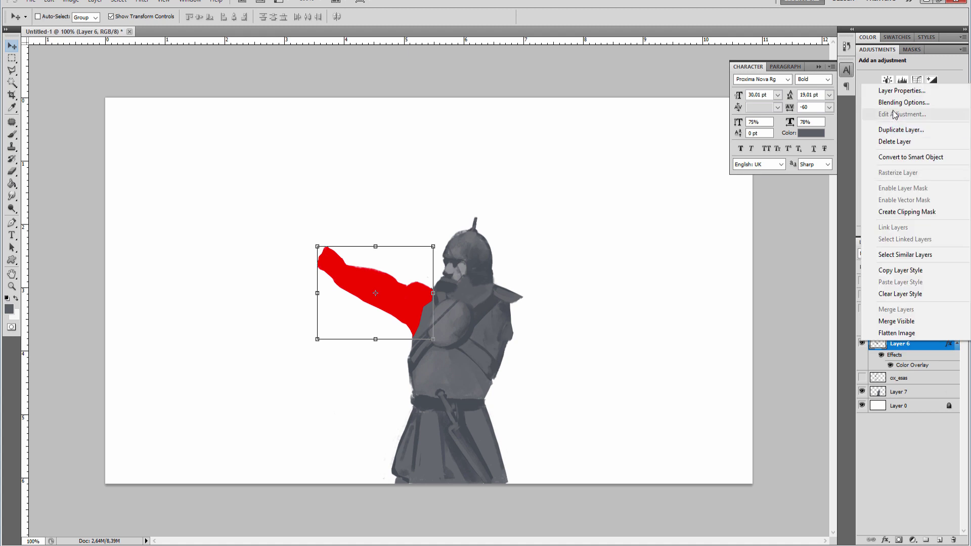
{"action": "left_click", "coordinate": [739, 349]}
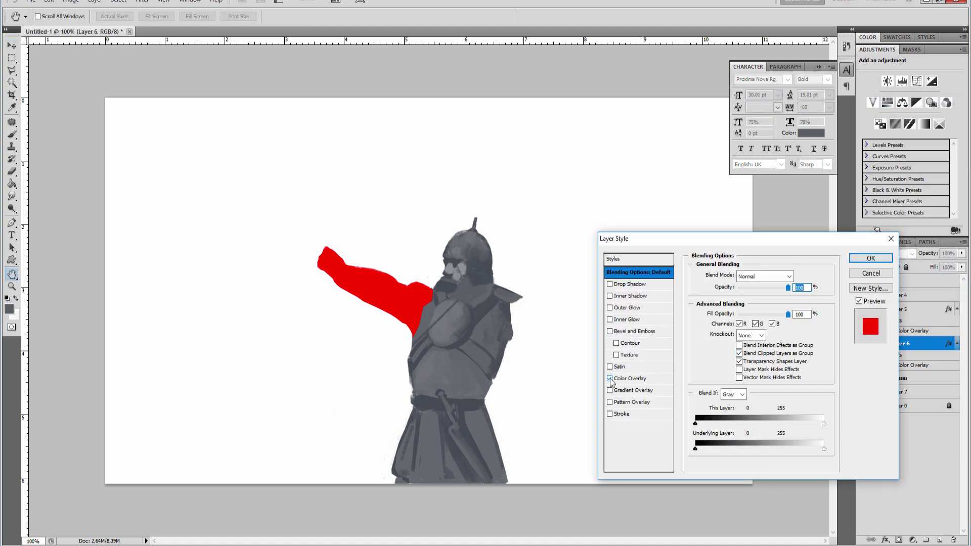
{"action": "left_click", "coordinate": [610, 379]}
{"action": "left_click", "coordinate": [870, 258]}
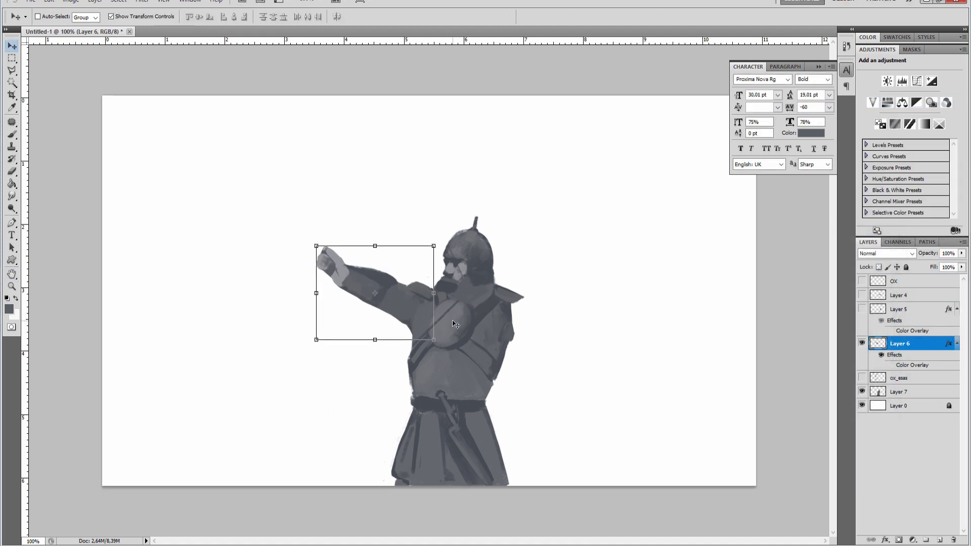
Try rotating and moving the arm at 300%, then undo back to its unrotated pose.
{"action": "key", "text": "ctrl+plus"}
{"action": "key", "text": "ctrl+plus"}
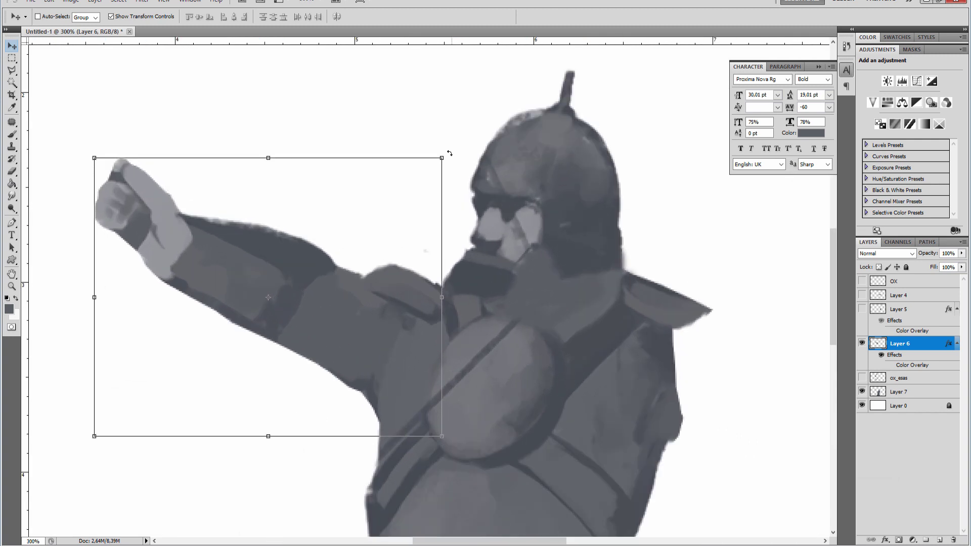
{"action": "left_click_drag", "start_coordinate": [449, 153], "coordinate": [414, 255]}
{"action": "left_click_drag", "start_coordinate": [348, 346], "coordinate": [399, 293]}
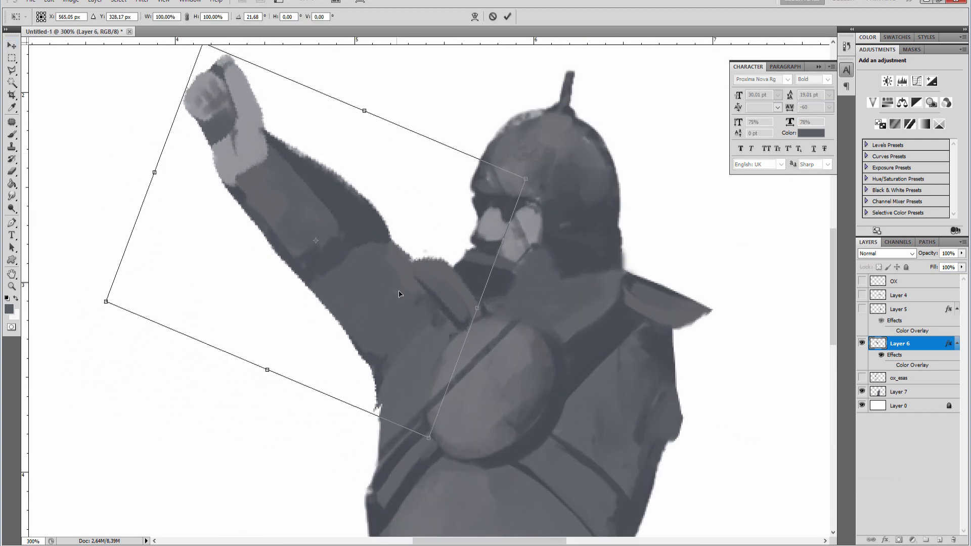
{"action": "key", "text": "ctrl+z"}
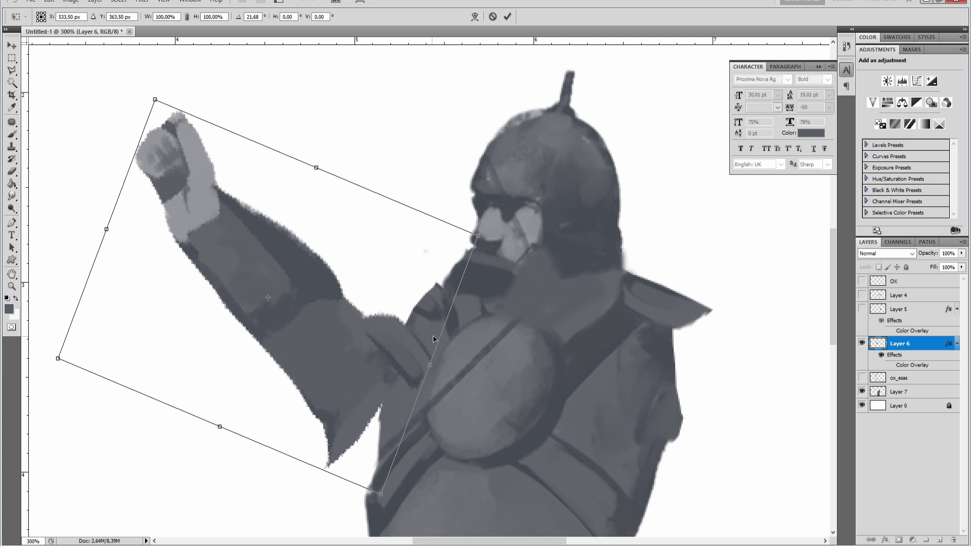
{"action": "key", "text": "ctrl+z"}
{"action": "key", "text": "Return"}
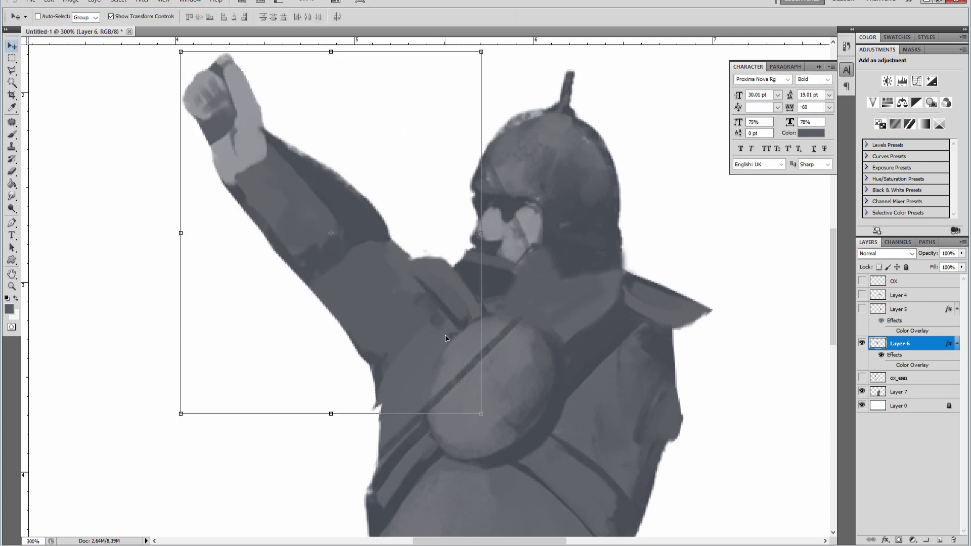
{"action": "key", "text": "ctrl+z"}
{"action": "key", "text": "ctrl+minus"}
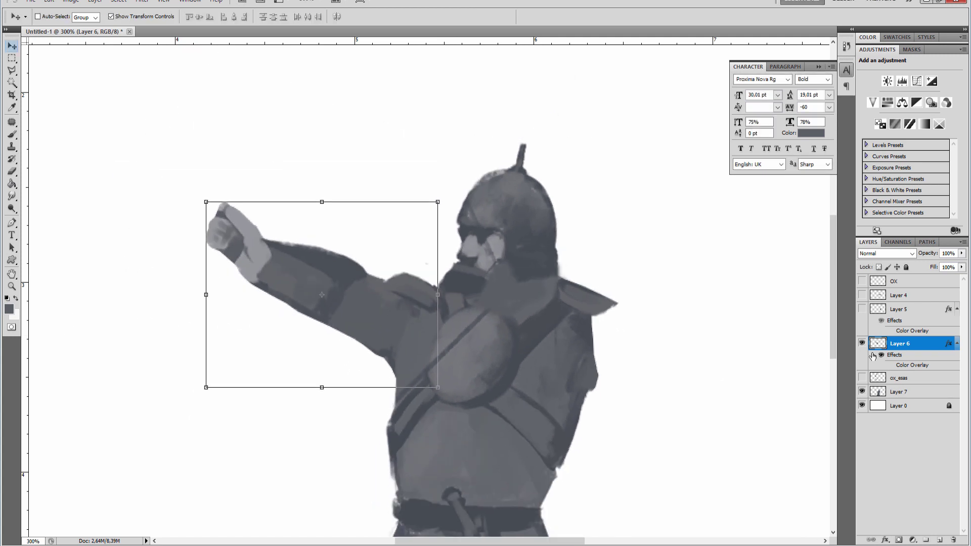
Start a save, cancel it, and switch to the file browser showing the project folder.
{"action": "key", "text": "ctrl+s"}
{"action": "left_click", "coordinate": [691, 290]}
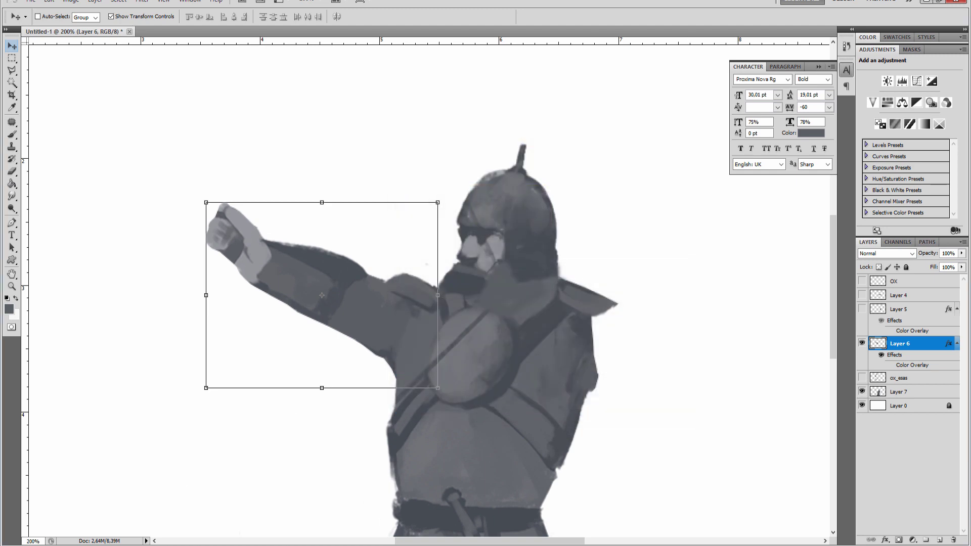
{"action": "key", "text": "alt+Tab"}
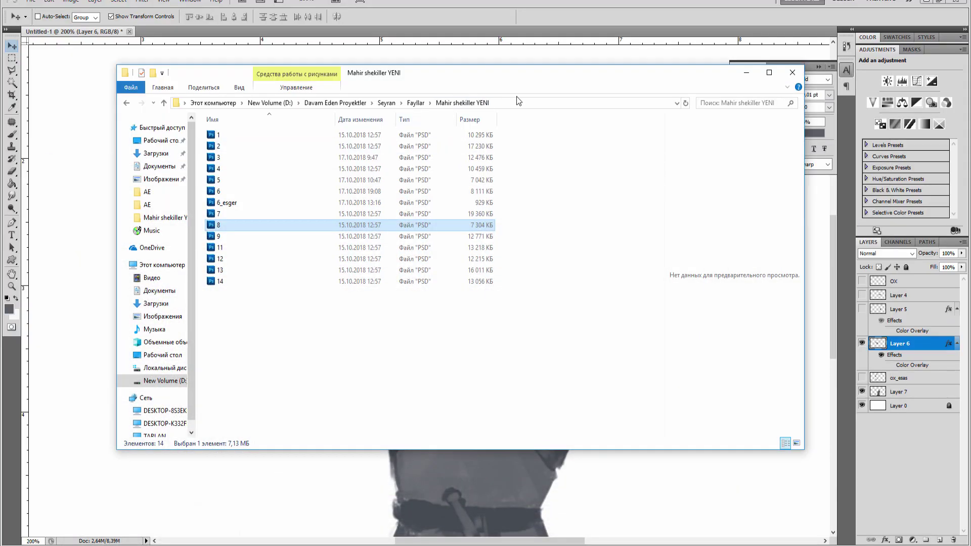
Save As Photoshop PSD named 8_ox_atan in the Mahir shekiller YENI folder.
{"action": "left_click", "coordinate": [516, 103]}
{"action": "key", "text": "alt+Tab"}
{"action": "left_click", "coordinate": [31, 3]}
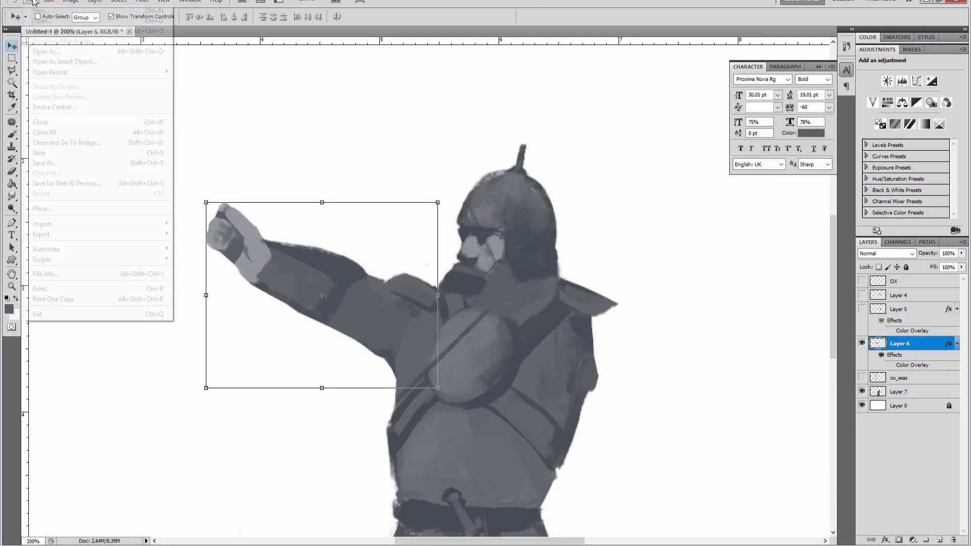
{"action": "left_click", "coordinate": [54, 163]}
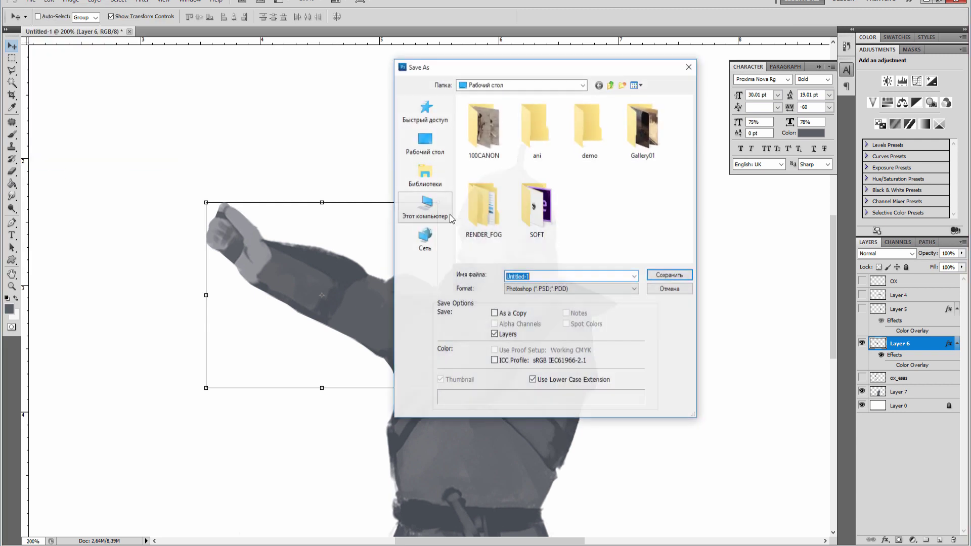
{"action": "left_click", "coordinate": [565, 289]}
{"action": "left_click", "coordinate": [565, 292]}
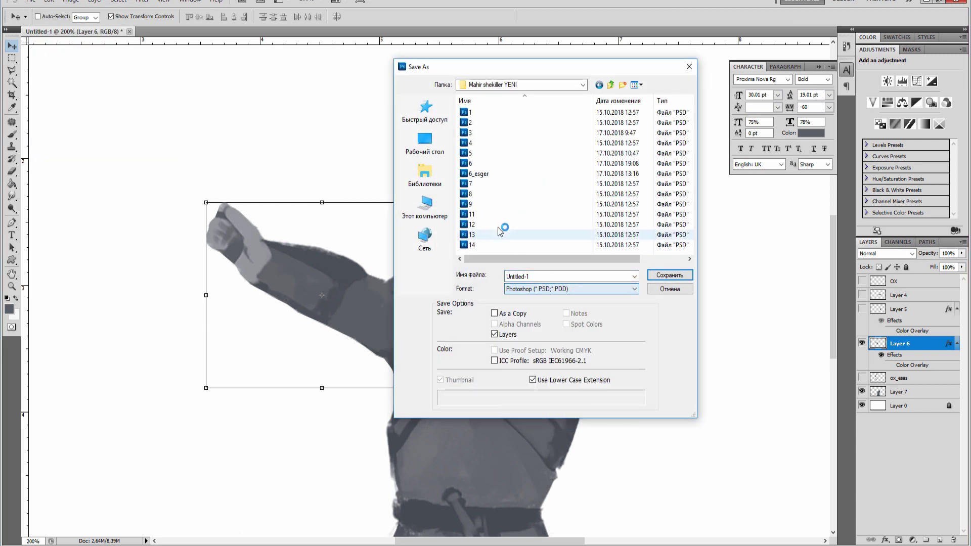
{"action": "left_click", "coordinate": [506, 193]}
{"action": "left_click", "coordinate": [543, 277]}
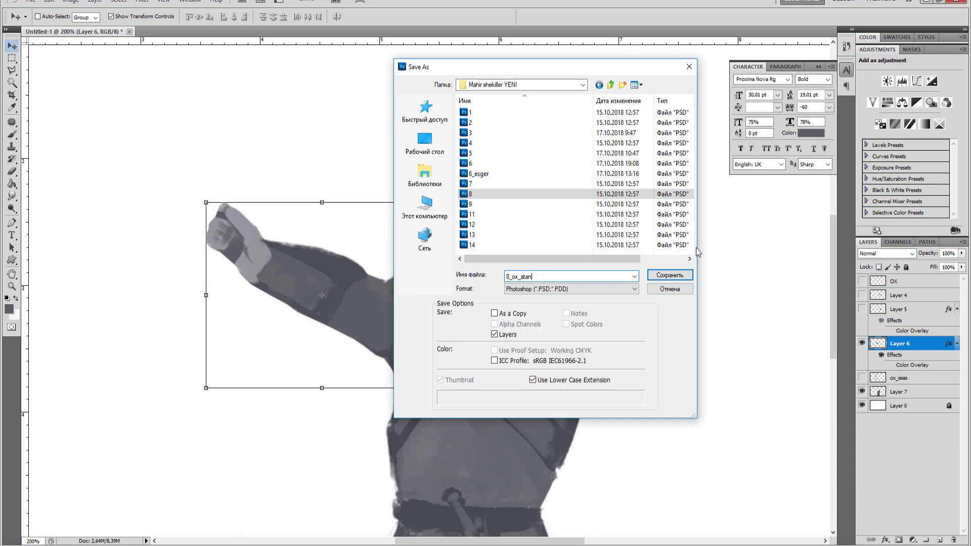
{"action": "left_click", "coordinate": [670, 275]}
{"action": "left_click", "coordinate": [603, 170]}
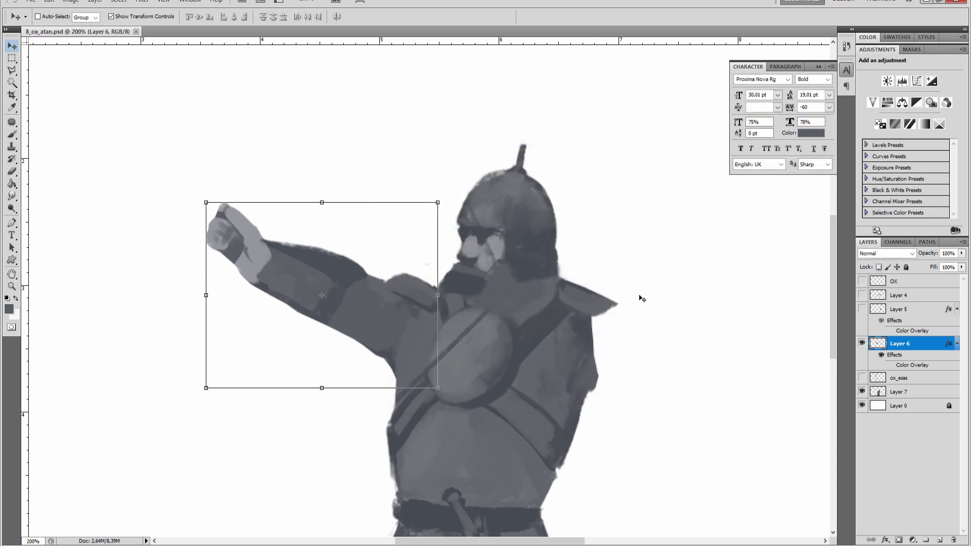
{"action": "key", "text": "ctrl+minus"}
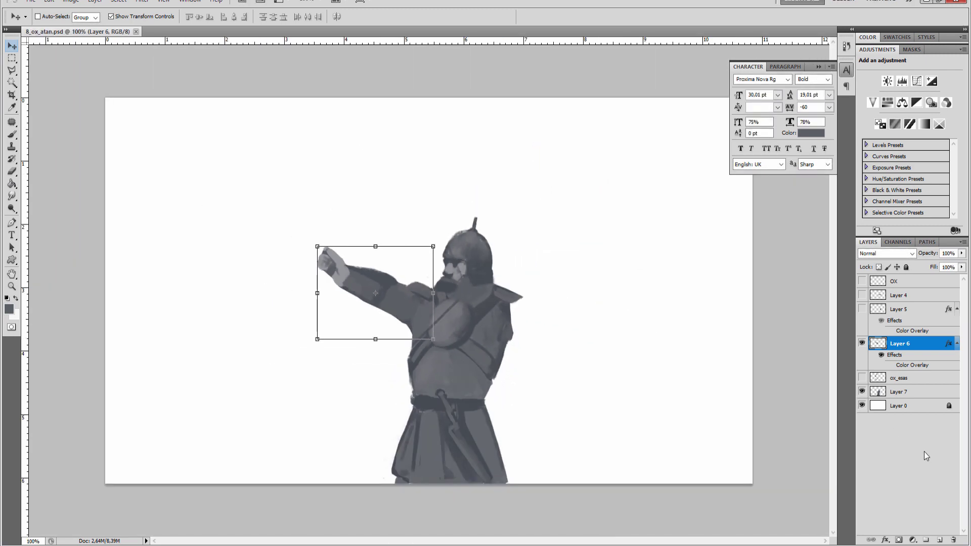
Show the bow, arm and arrow layers one by one to identify their contents.
{"action": "left_click", "coordinate": [920, 449]}
{"action": "left_click", "coordinate": [861, 379]}
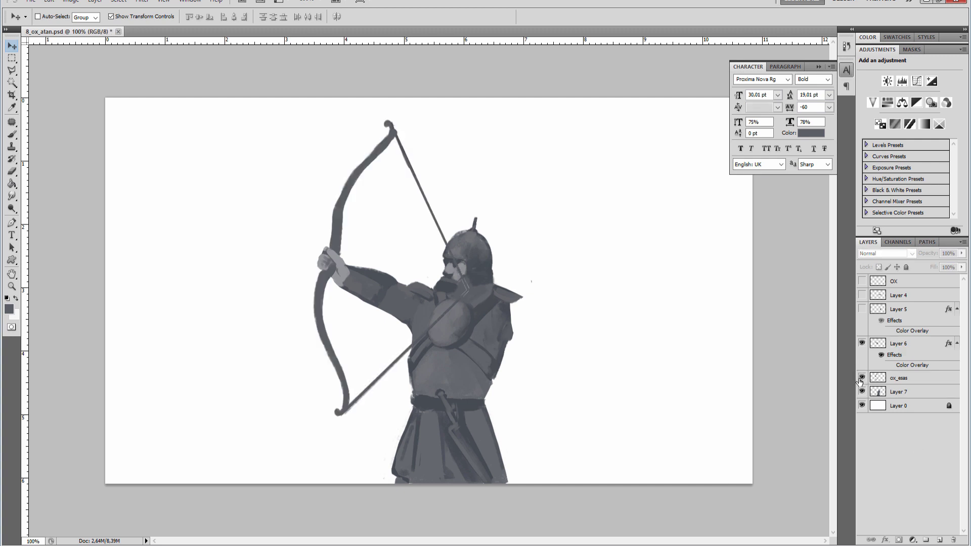
{"action": "left_click", "coordinate": [862, 310]}
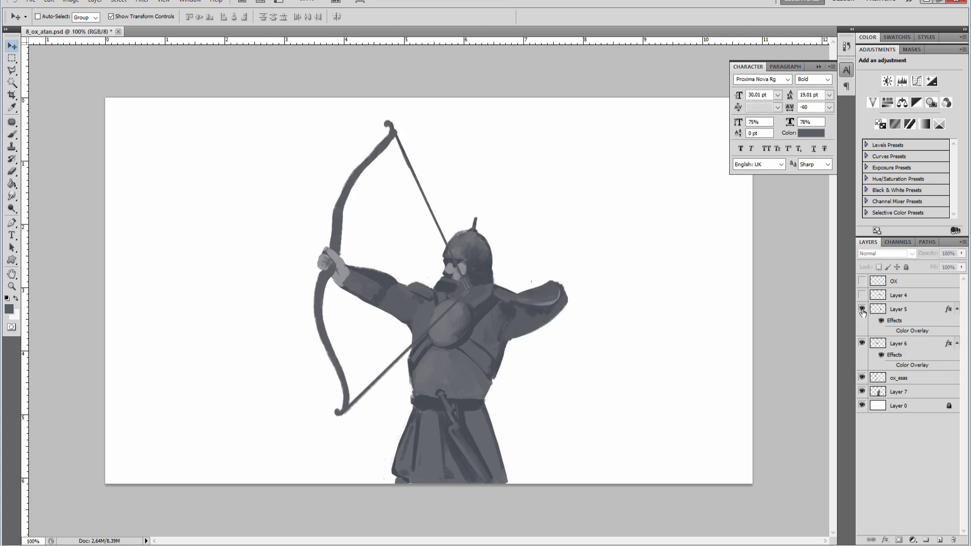
{"action": "left_click", "coordinate": [862, 296]}
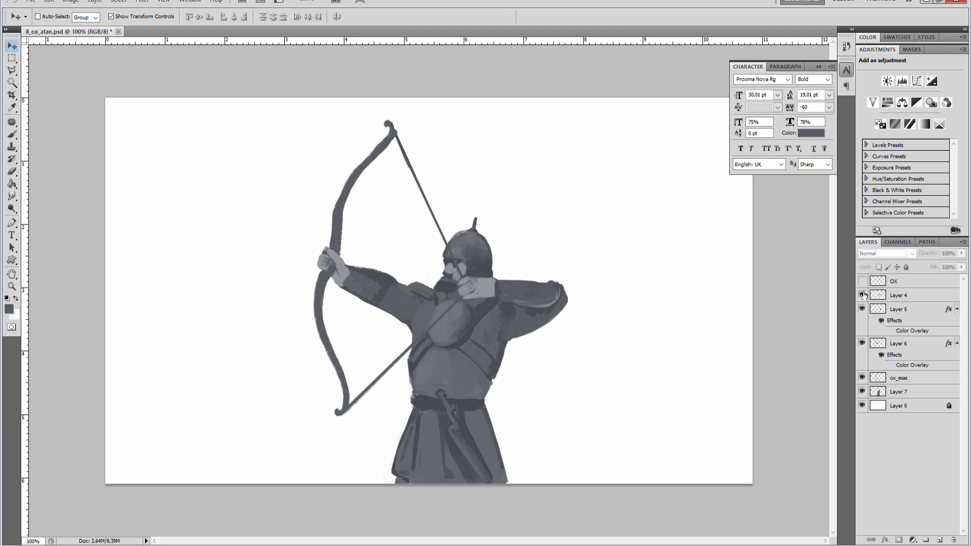
{"action": "left_click", "coordinate": [862, 282]}
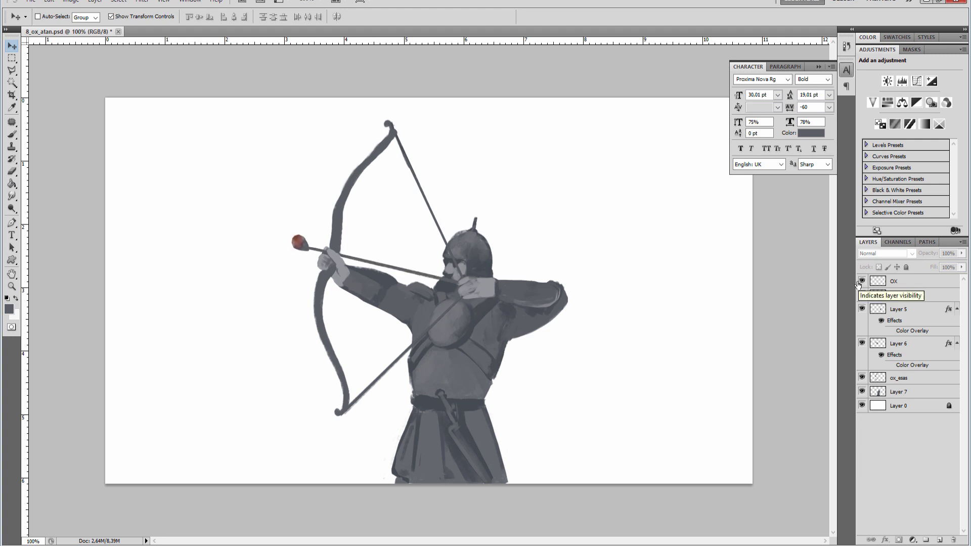
{"action": "left_click", "coordinate": [861, 281]}
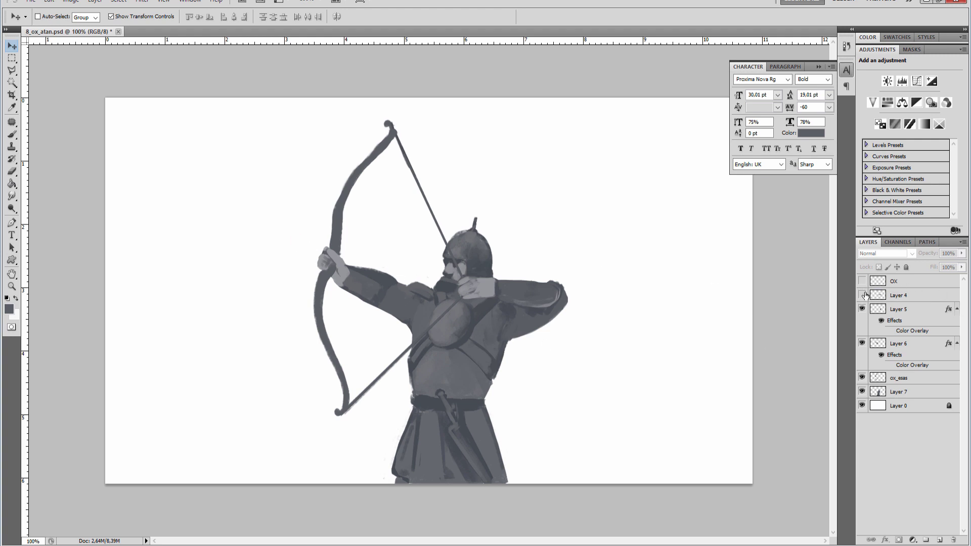
{"action": "left_click", "coordinate": [862, 295]}
{"action": "left_click", "coordinate": [862, 295]}
Rename Layer 4 to el1 and Layer 5 to dirsek, hiding each afterwards.
{"action": "double_click", "coordinate": [907, 296]}
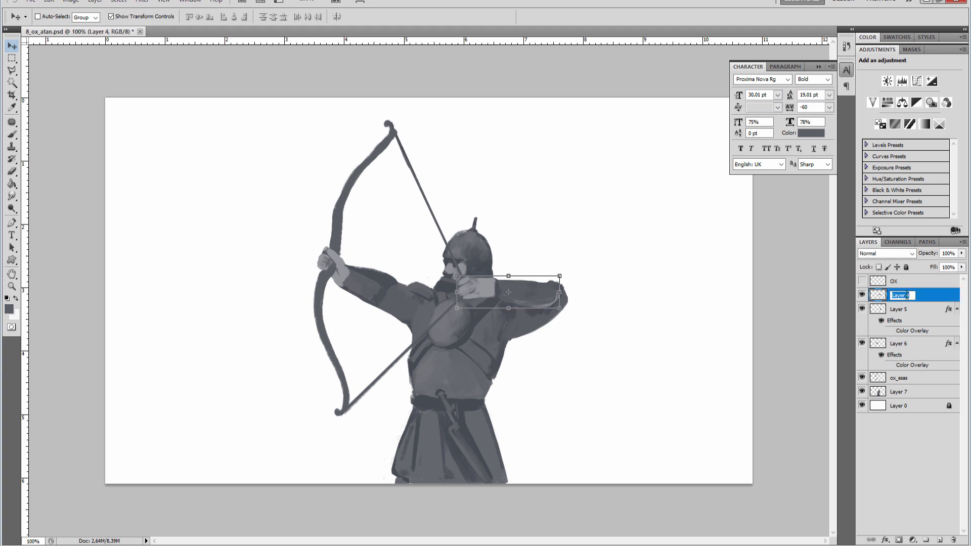
{"action": "type", "text": "el1"}
{"action": "key", "text": "Return"}
{"action": "left_click", "coordinate": [862, 295]}
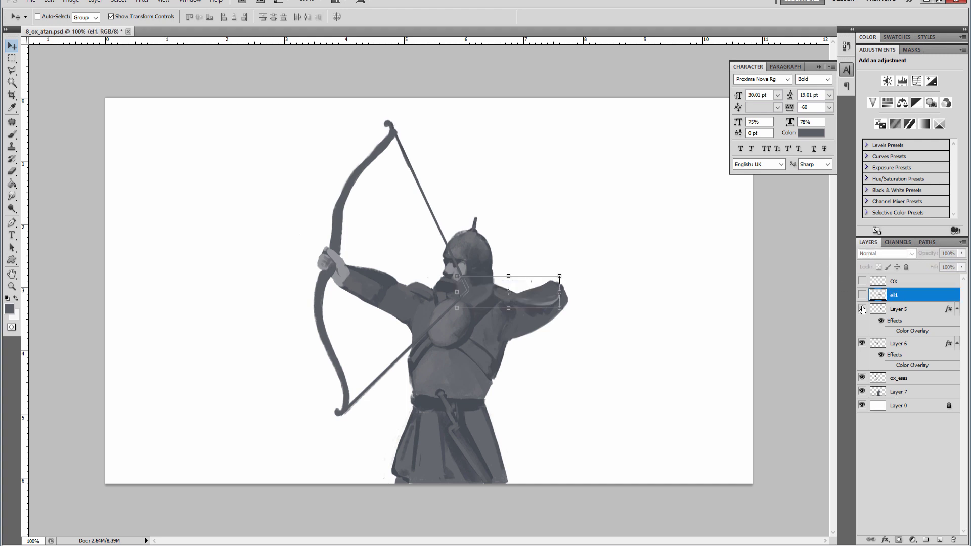
{"action": "left_click", "coordinate": [862, 309]}
{"action": "left_click", "coordinate": [862, 309]}
{"action": "double_click", "coordinate": [898, 309]}
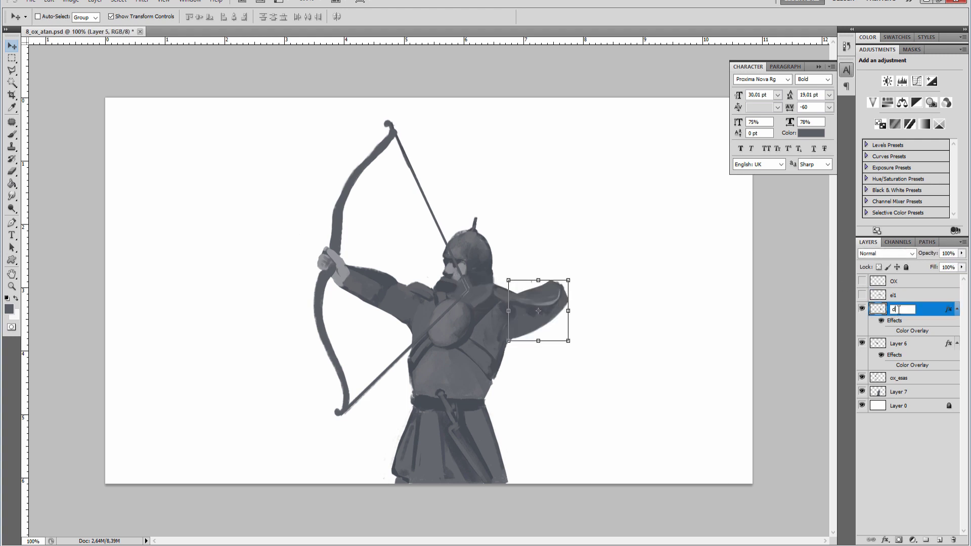
{"action": "key", "text": "Return"}
{"action": "left_click", "coordinate": [861, 309]}
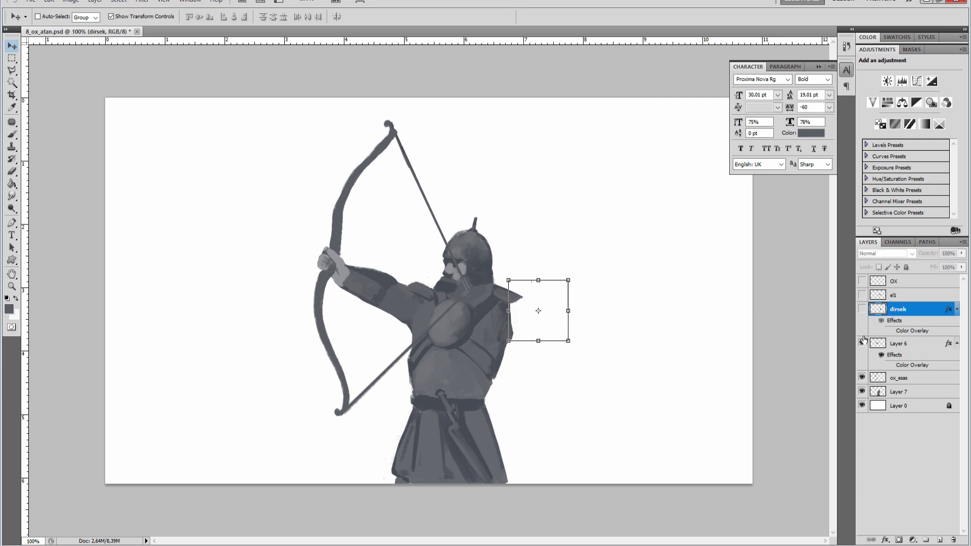
Rename Layer 6 to el2, hide it, and select the ox_esas bow layer.
{"action": "left_click", "coordinate": [862, 343]}
{"action": "left_click", "coordinate": [862, 343]}
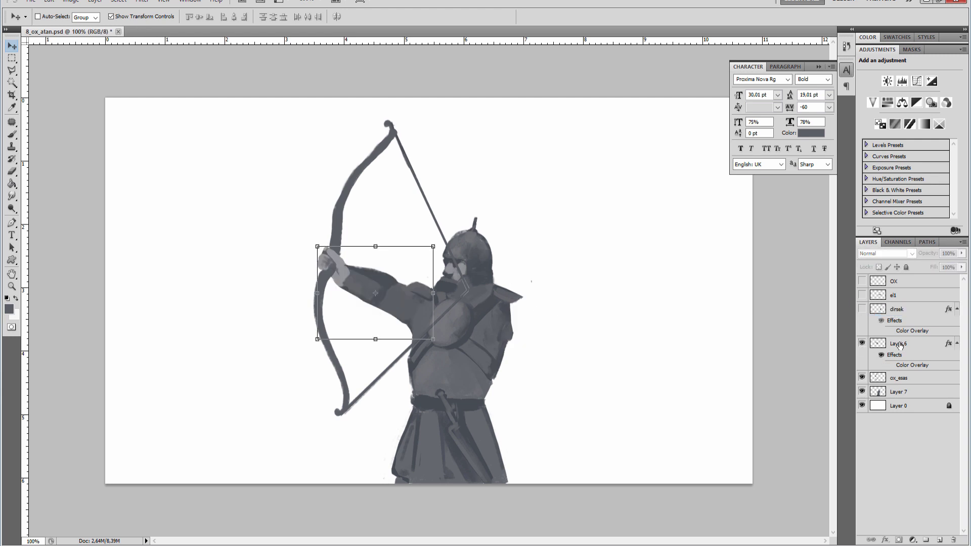
{"action": "double_click", "coordinate": [900, 344]}
{"action": "type", "text": "2"}
{"action": "key", "text": "Return"}
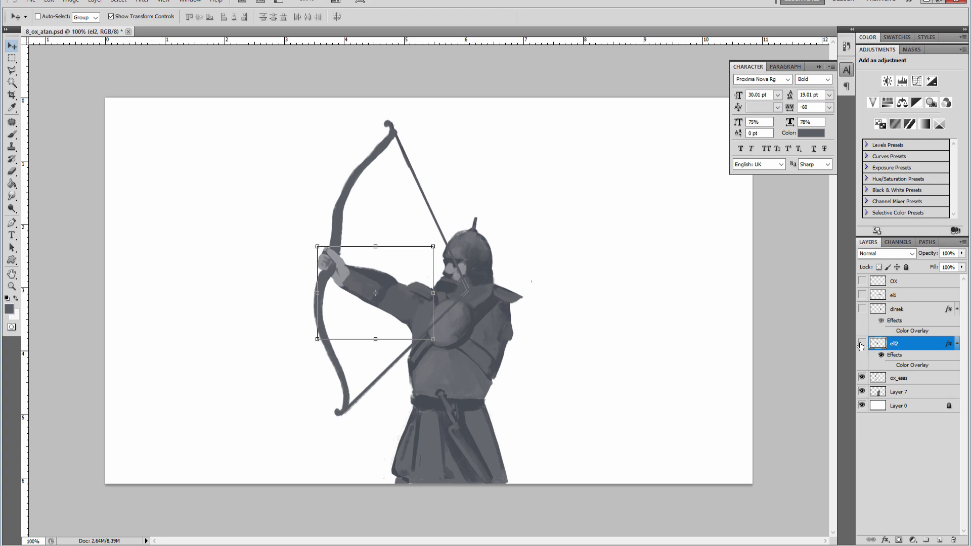
{"action": "left_click", "coordinate": [861, 343]}
{"action": "left_click", "coordinate": [862, 378]}
{"action": "left_click", "coordinate": [861, 377]}
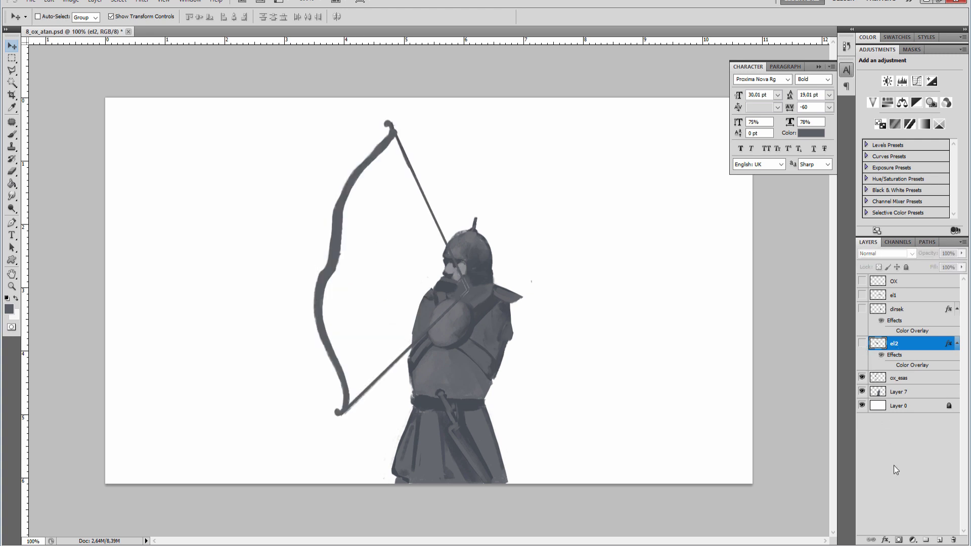
{"action": "left_click", "coordinate": [894, 465]}
{"action": "left_click", "coordinate": [881, 386]}
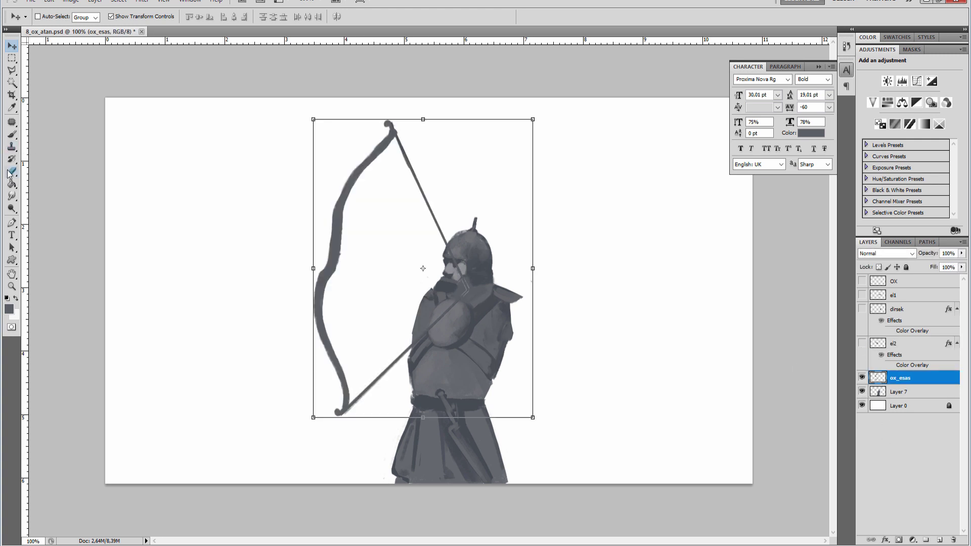
Return to the Move tool and check the layers by hiding the bow and toggling Layer 7.
{"action": "left_click", "coordinate": [10, 172]}
{"action": "left_click", "coordinate": [16, 46]}
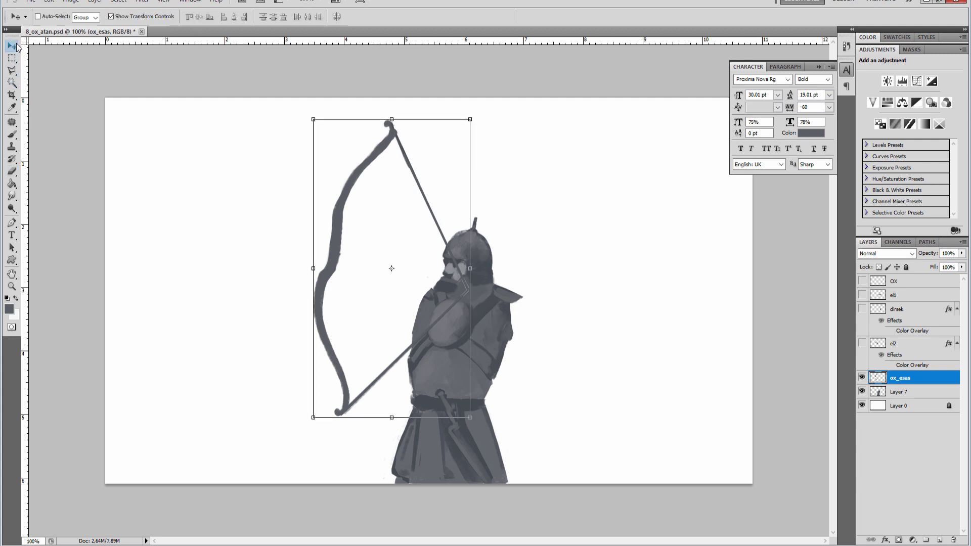
{"action": "left_click", "coordinate": [862, 378]}
{"action": "left_click", "coordinate": [862, 391]}
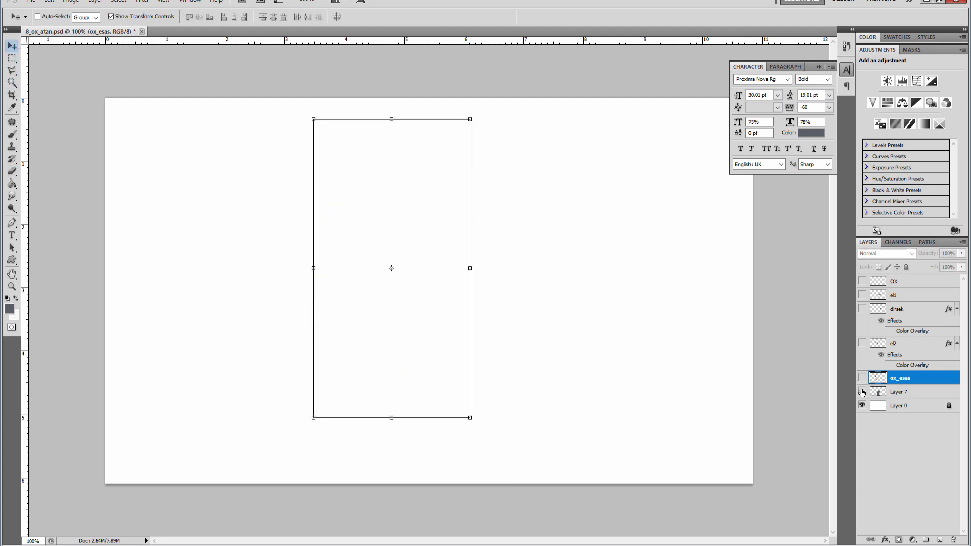
{"action": "left_click", "coordinate": [862, 391]}
{"action": "left_click", "coordinate": [887, 415]}
Delete the white Layer 0 and make every cut-out layer visible again.
{"action": "left_click", "coordinate": [887, 410]}
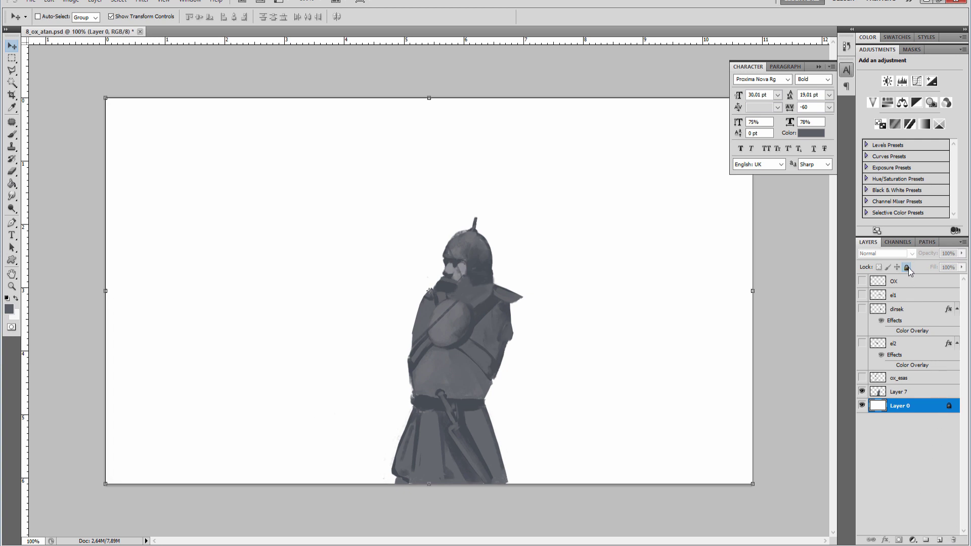
{"action": "key", "text": "Delete"}
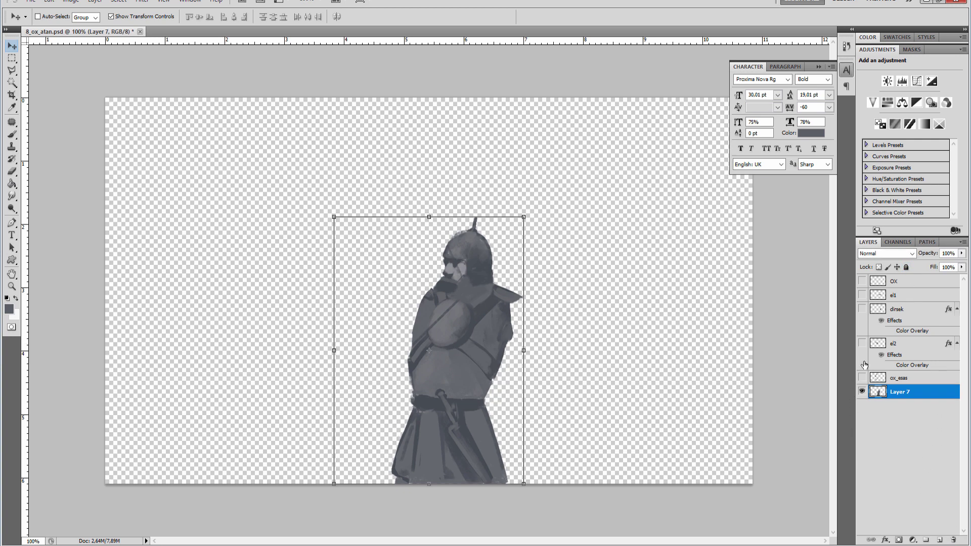
{"action": "left_click_drag", "start_coordinate": [862, 281], "coordinate": [861, 377]}
{"action": "left_click", "coordinate": [892, 444]}
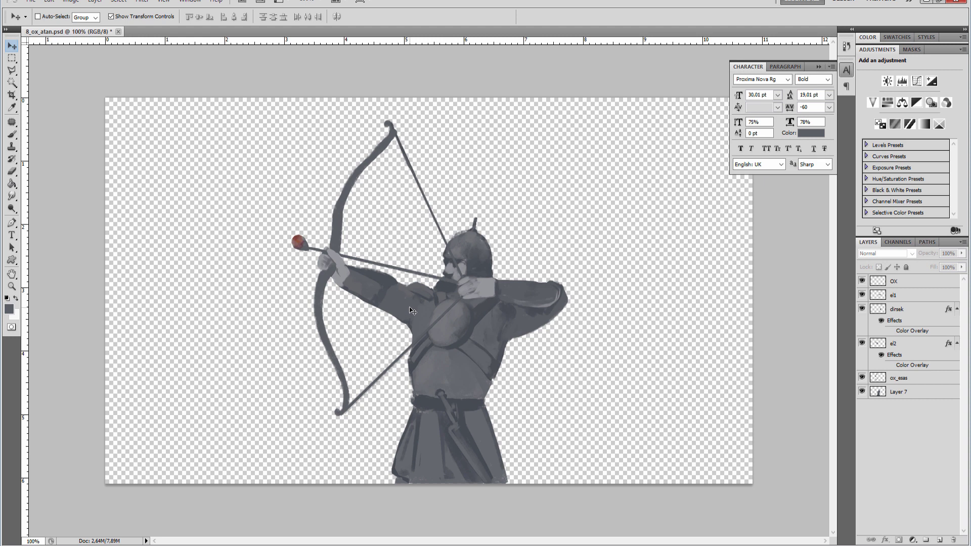
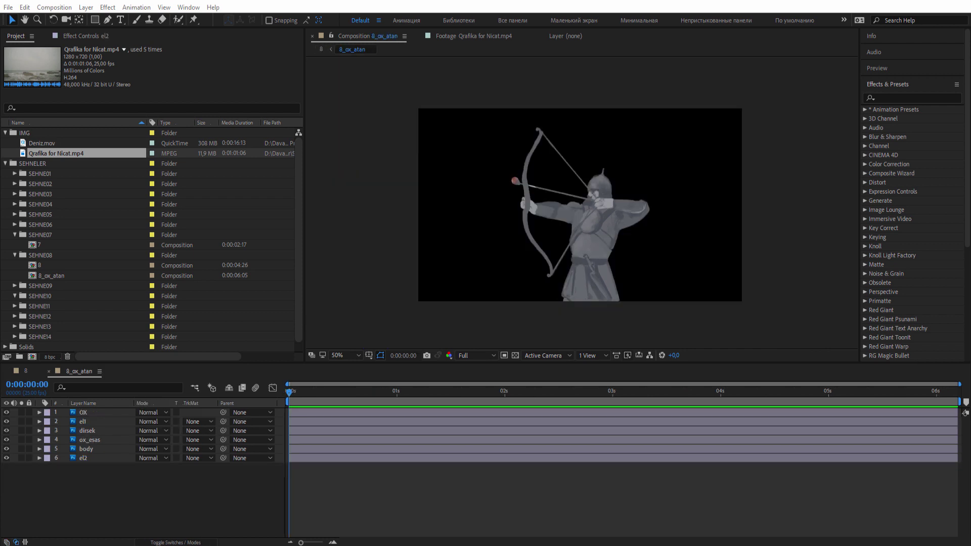
Open the 8_ox_atan comp at 100% and parent the ox_esas layer to el2.
{"action": "left_click", "coordinate": [543, 435]}
{"action": "key", "text": "period"}
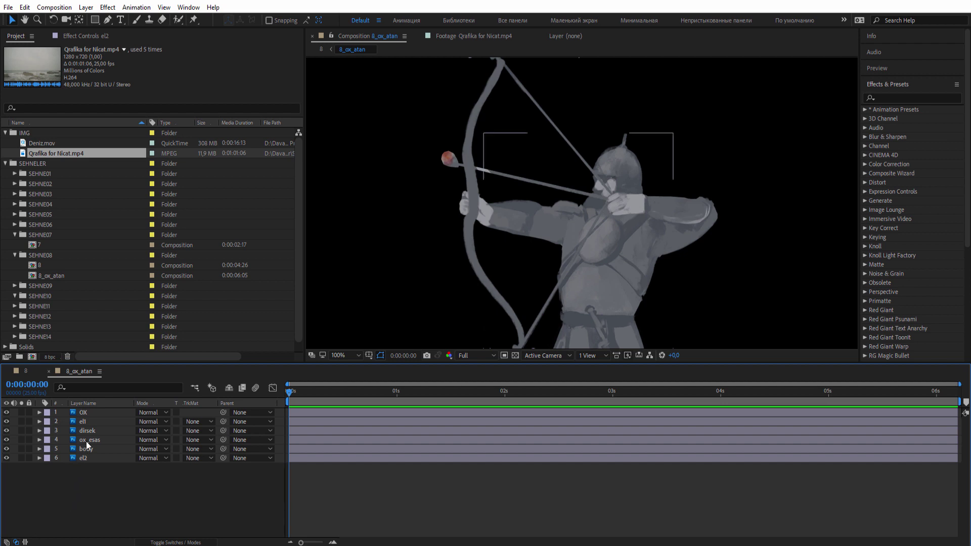
{"action": "left_click", "coordinate": [88, 439]}
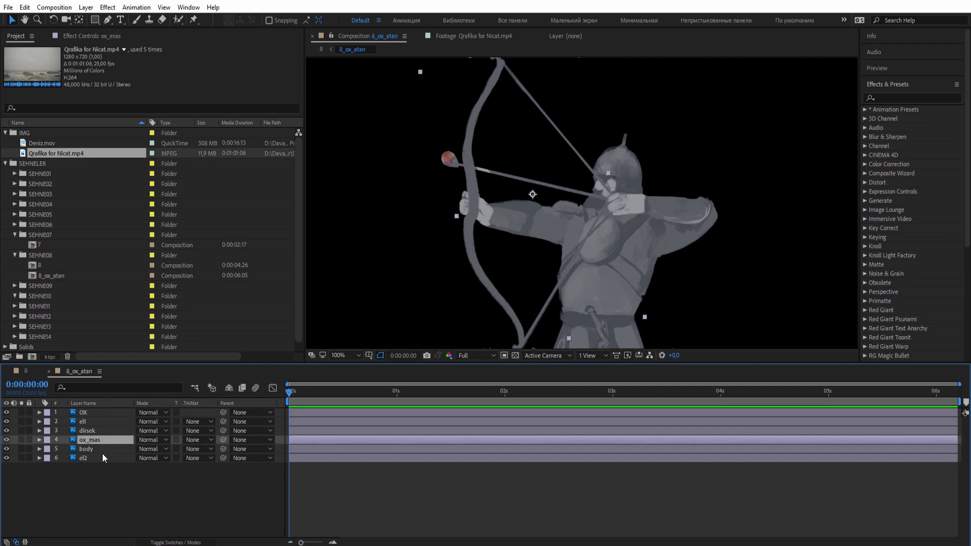
{"action": "left_click", "coordinate": [20, 439]}
{"action": "left_click", "coordinate": [20, 440]}
{"action": "mouse_move", "coordinate": [223, 440]}
{"action": "left_mouse_down"}
{"action": "mouse_move", "coordinate": [102, 459]}
{"action": "mouse_move", "coordinate": [160, 474]}
{"action": "left_mouse_up"}
{"action": "left_click", "coordinate": [102, 459]}
Set el2's Rotation to -17° and add a starting keyframe at 0s.
{"action": "key", "text": "r"}
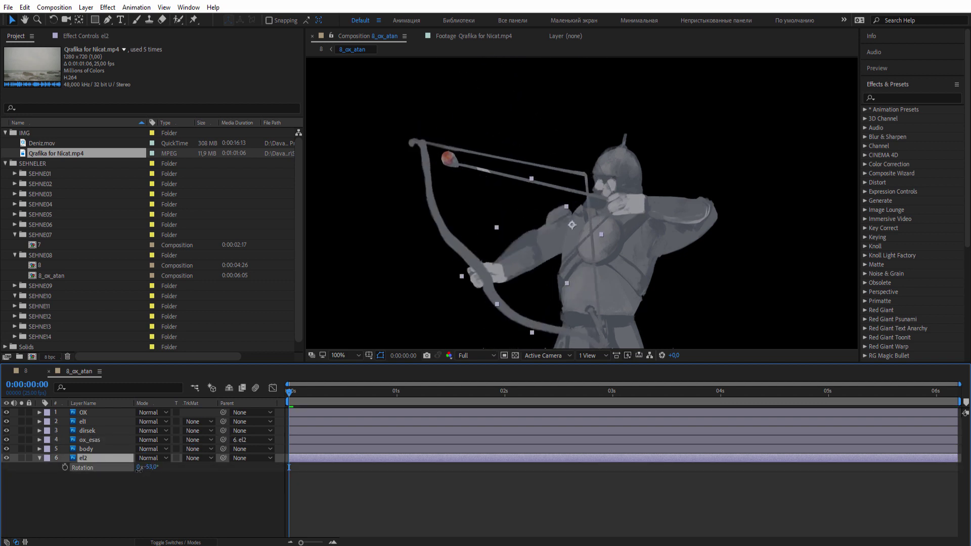
{"action": "key", "text": "ctrl+z"}
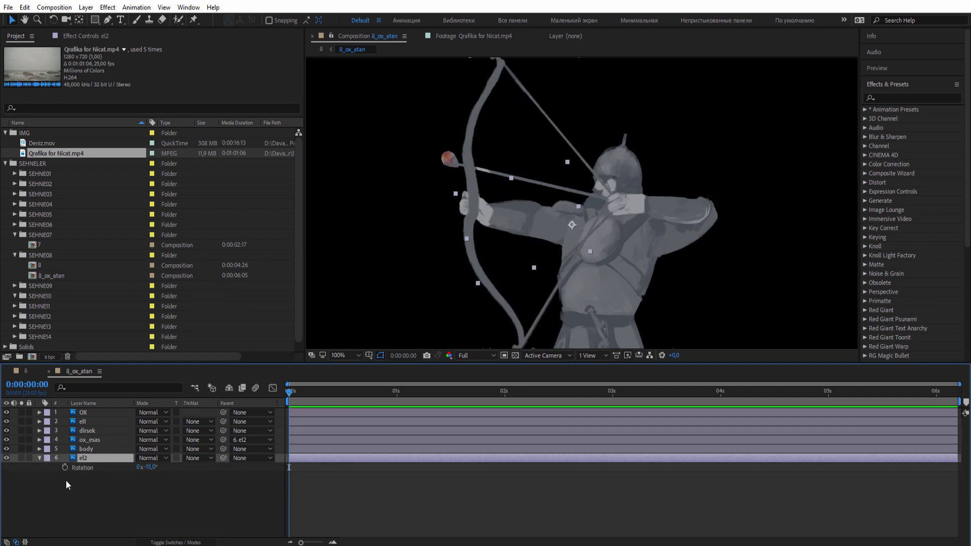
{"action": "left_click_drag", "start_coordinate": [152, 467], "coordinate": [89, 467]}
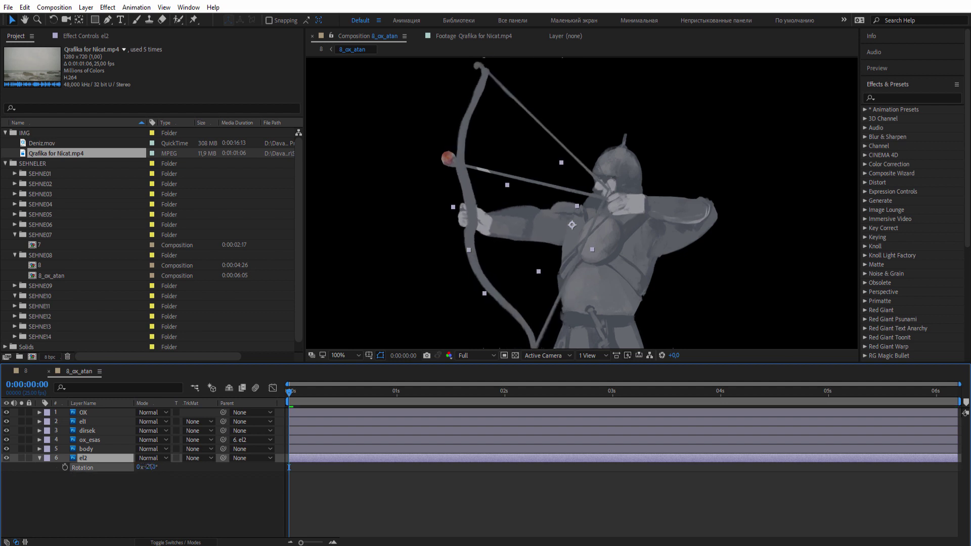
{"action": "left_click", "coordinate": [65, 467]}
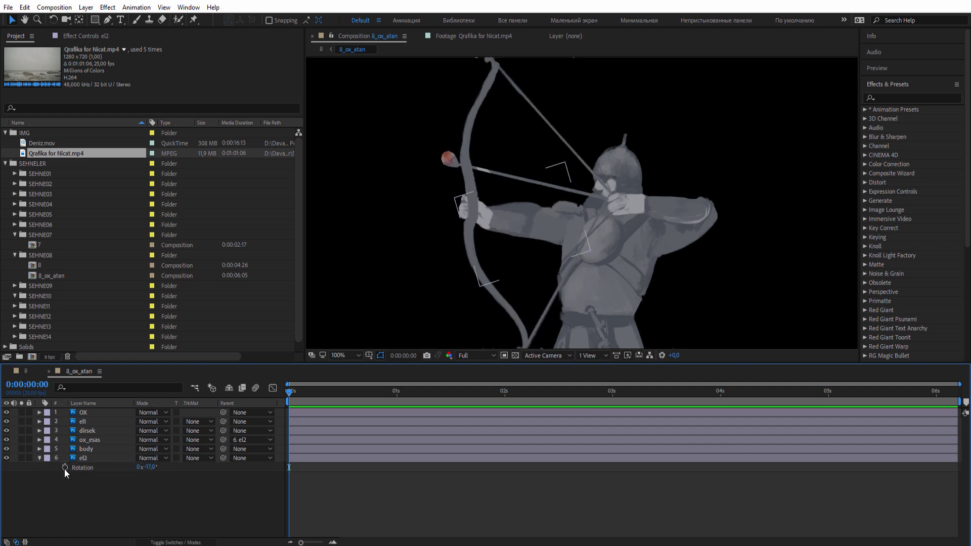
{"action": "left_click_drag", "start_coordinate": [424, 398], "coordinate": [612, 397]}
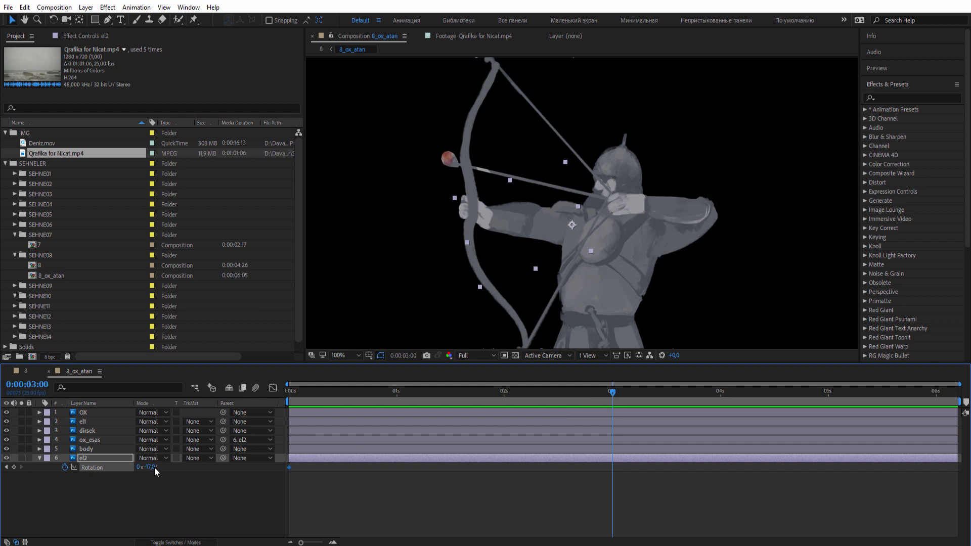
Add an el2 Rotation keyframe of -2°, slide it to about 2 seconds, and preview the swing.
{"action": "left_click_drag", "start_coordinate": [150, 467], "coordinate": [161, 467]}
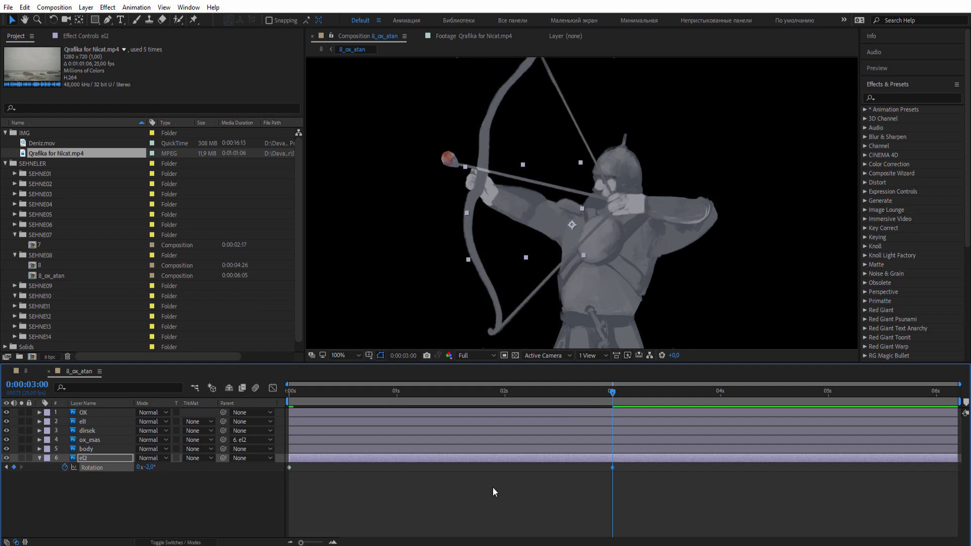
{"action": "key", "text": "Home"}
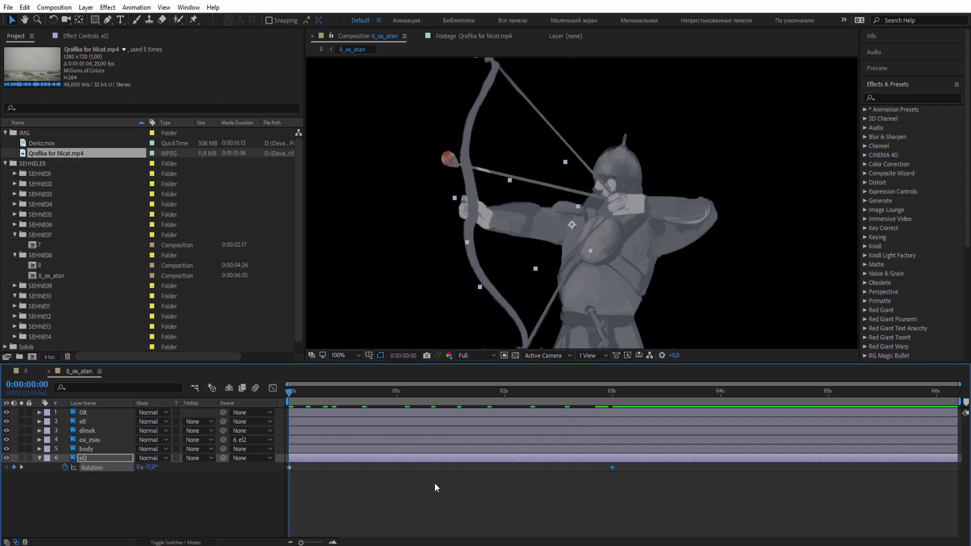
{"action": "left_click", "coordinate": [463, 484]}
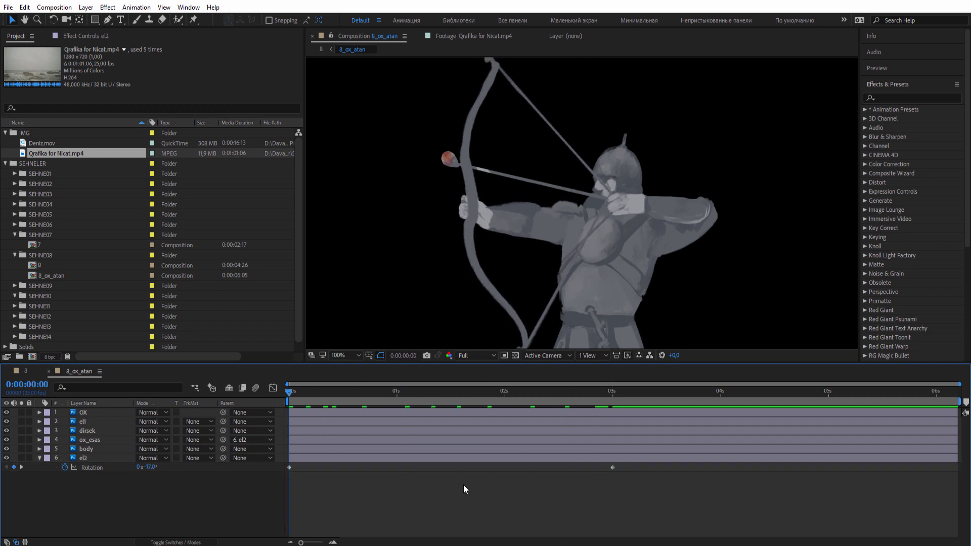
{"action": "key", "text": "space"}
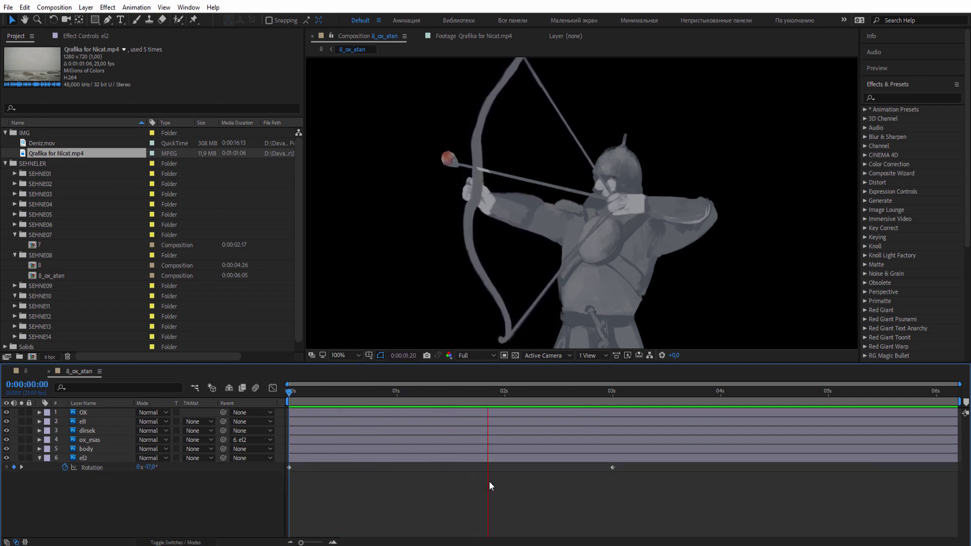
{"action": "left_click_drag", "start_coordinate": [613, 468], "coordinate": [514, 467]}
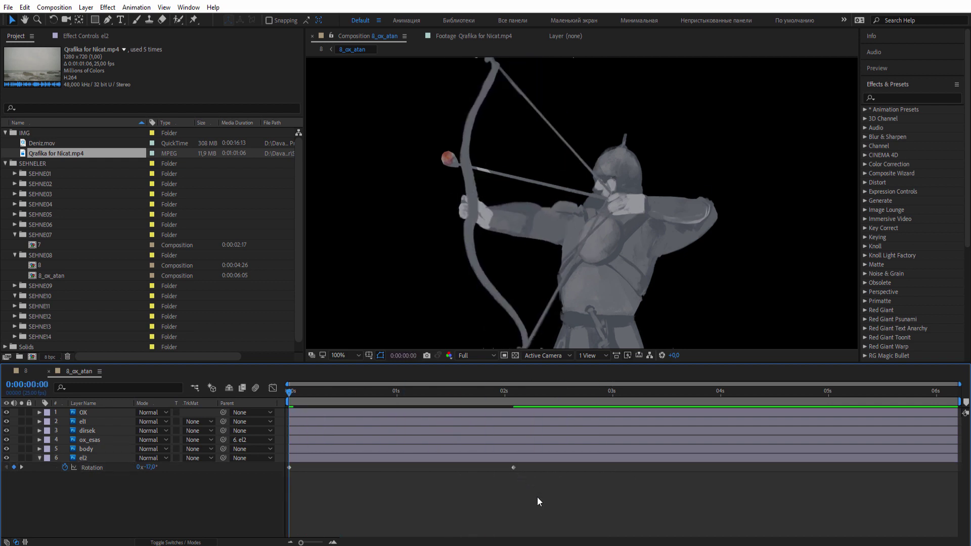
{"action": "key", "text": "space"}
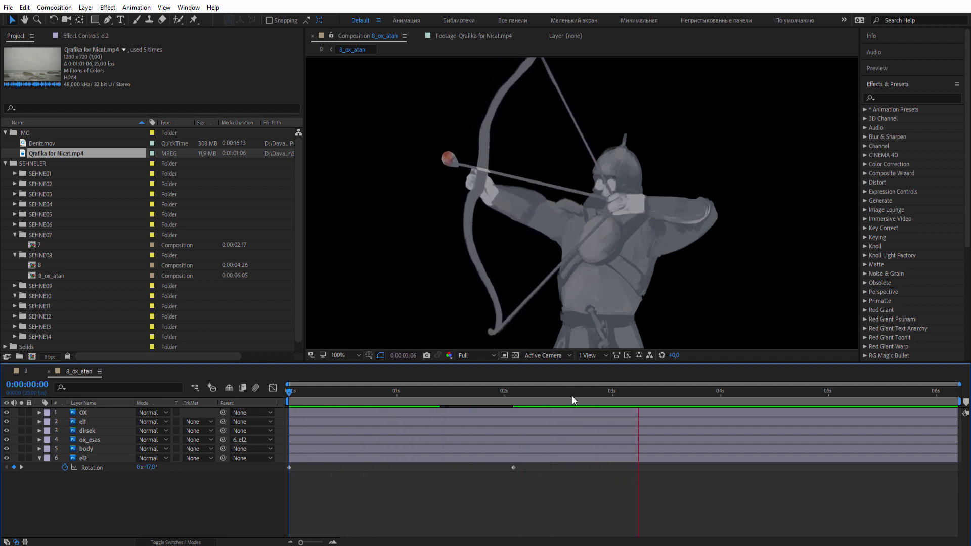
{"action": "left_click_drag", "start_coordinate": [572, 396], "coordinate": [514, 425]}
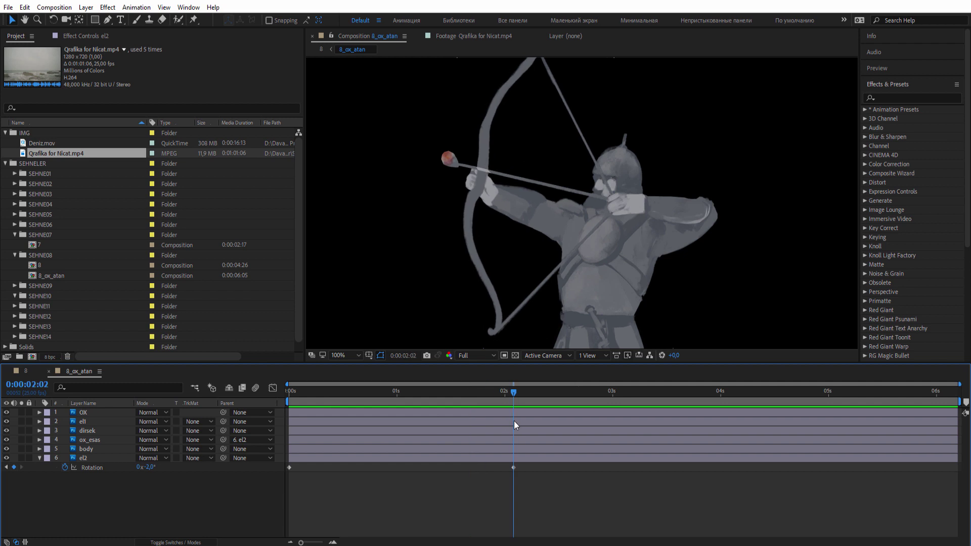
{"action": "key", "text": "Home"}
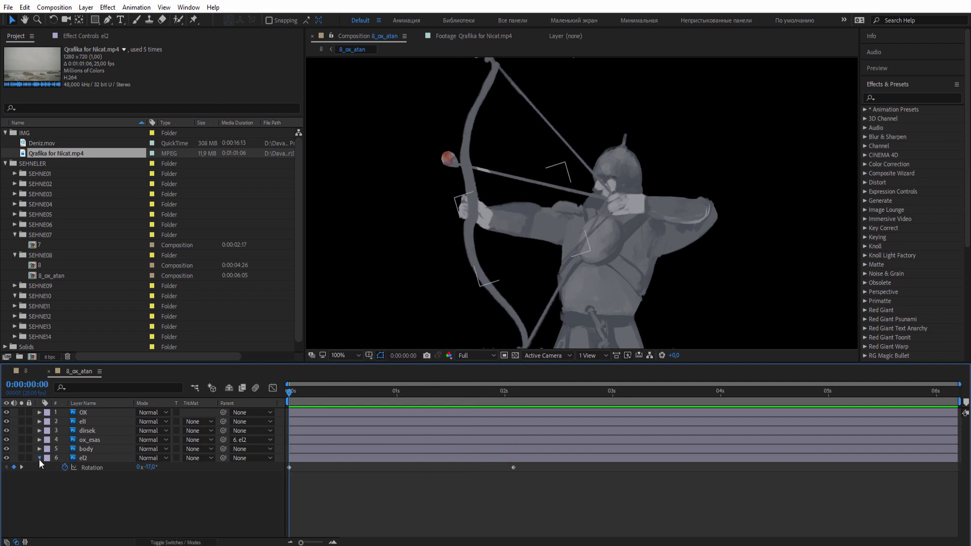
Move the OX arrow layer below el1 and dirsek and parent it to ox_esas.
{"action": "left_click", "coordinate": [39, 458]}
{"action": "left_click", "coordinate": [93, 414]}
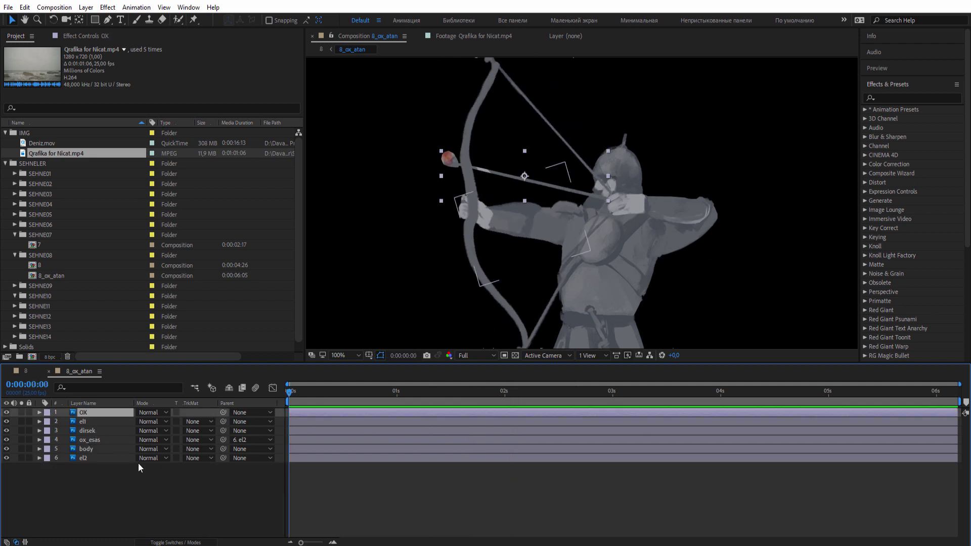
{"action": "left_click_drag", "start_coordinate": [84, 412], "coordinate": [86, 434]}
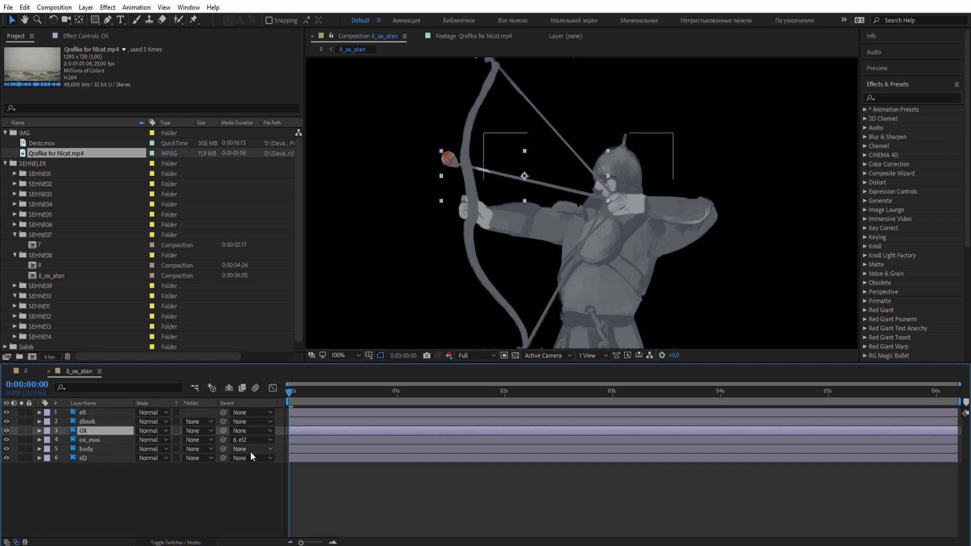
{"action": "left_click_drag", "start_coordinate": [224, 432], "coordinate": [116, 438]}
{"action": "left_click_drag", "start_coordinate": [300, 390], "coordinate": [168, 389]}
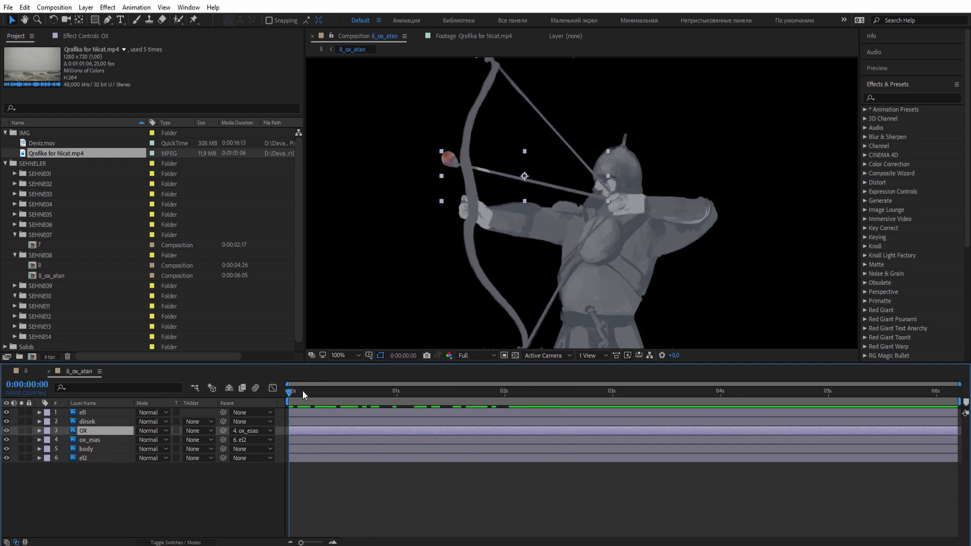
{"action": "left_click", "coordinate": [99, 423]}
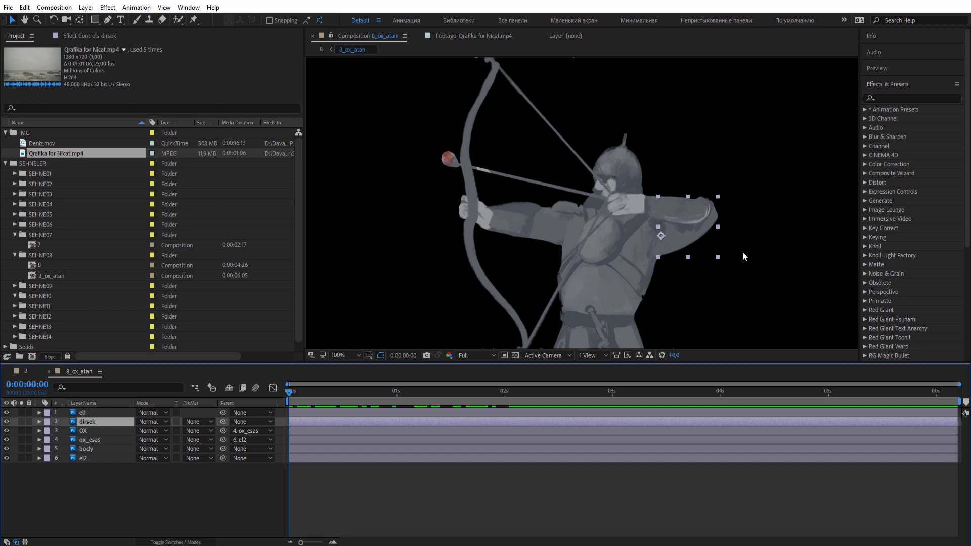
Zoom the viewer to 200% on the archer's arm and test dirsek's rotation pivot.
{"action": "left_click_drag", "start_coordinate": [743, 257], "coordinate": [585, 289]}
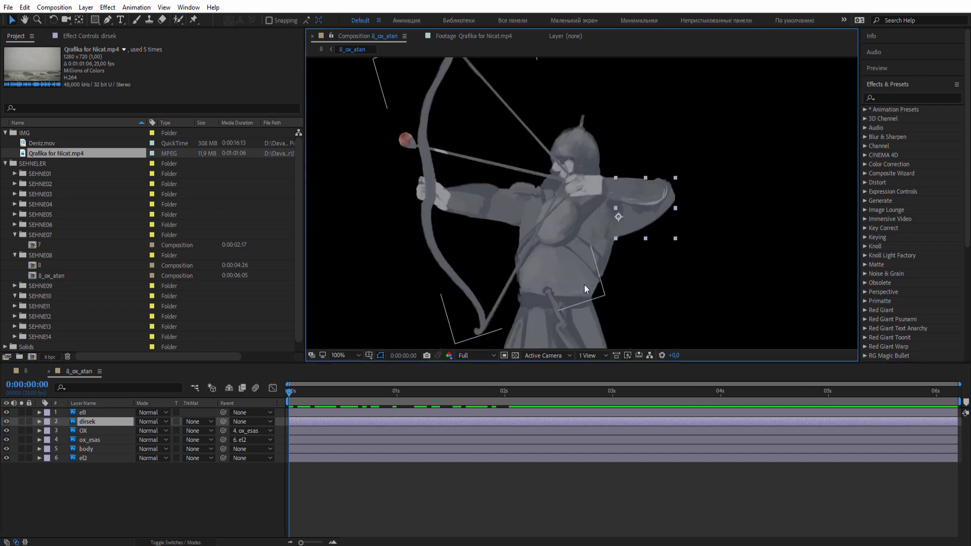
{"action": "scroll", "coordinate": [584, 286], "scroll_direction": "up", "scroll_amount": 2}
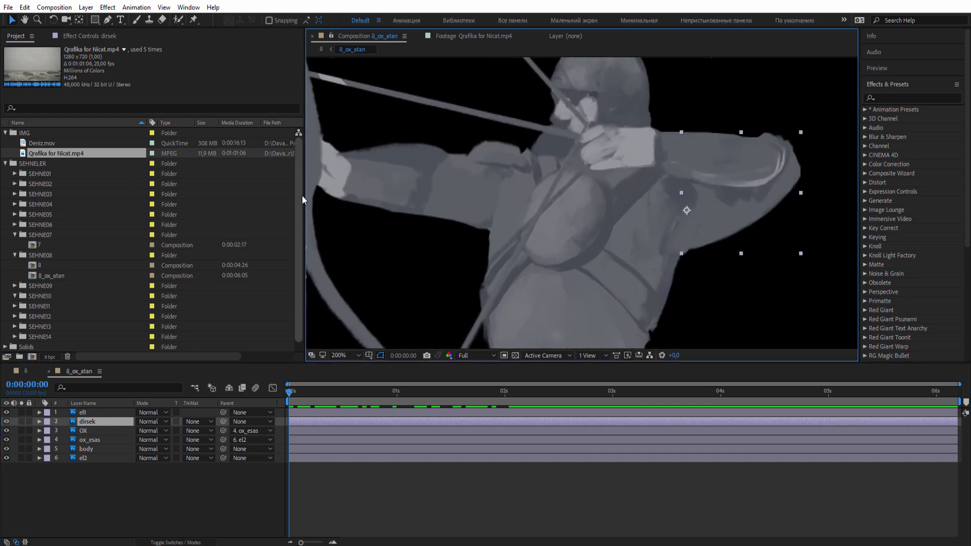
{"action": "left_click_drag", "start_coordinate": [303, 200], "coordinate": [164, 200]}
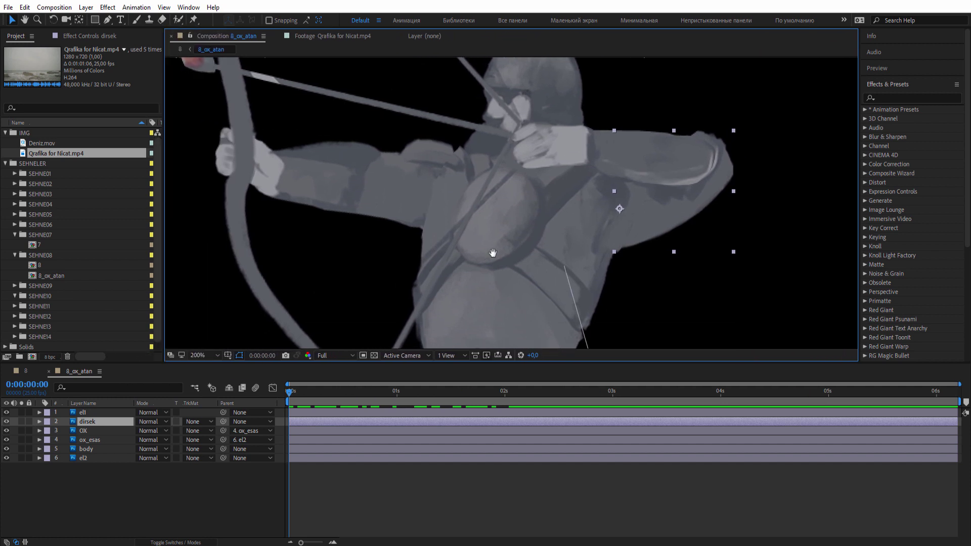
{"action": "left_click_drag", "start_coordinate": [493, 253], "coordinate": [510, 245]}
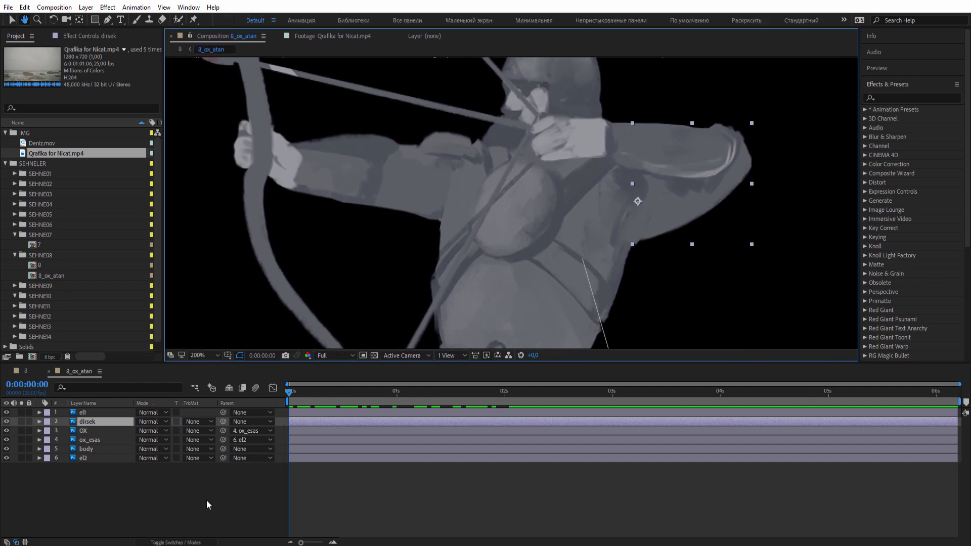
{"action": "left_click", "coordinate": [95, 451]}
{"action": "left_click", "coordinate": [100, 458]}
{"action": "key", "text": "r"}
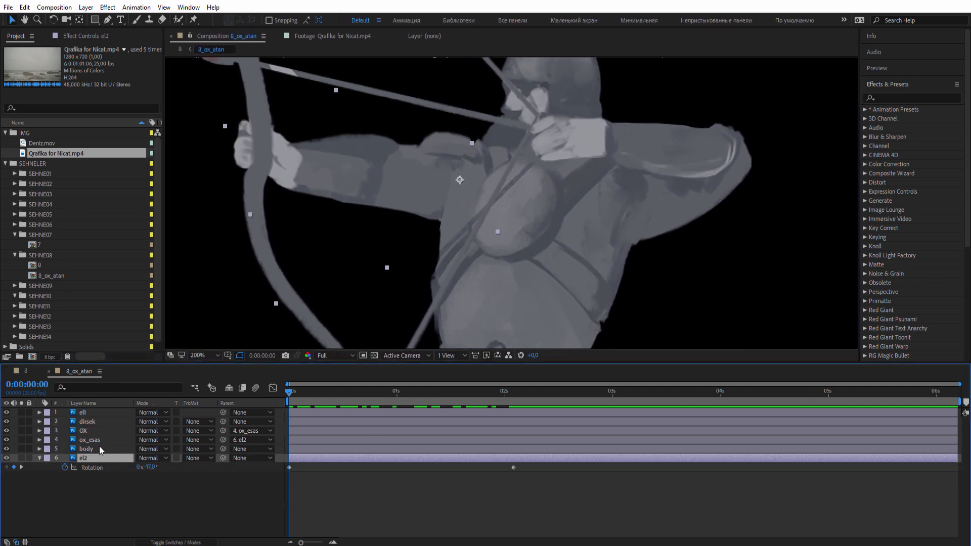
{"action": "left_click", "coordinate": [90, 430]}
{"action": "left_click", "coordinate": [95, 421]}
{"action": "key", "text": "r"}
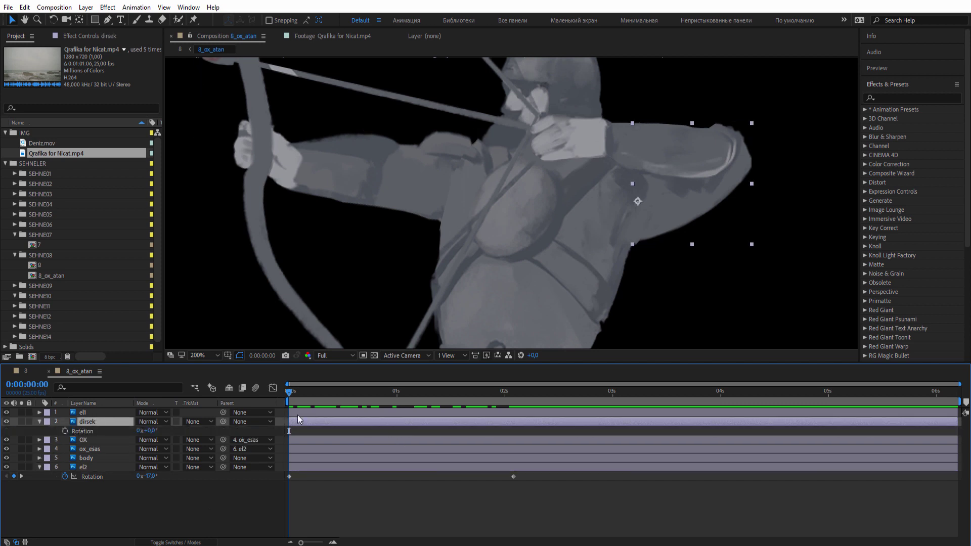
{"action": "left_click_drag", "start_coordinate": [150, 430], "coordinate": [150, 430]}
Parent el1 to dirsek, reset dirsek's Rotation to 0°, and move both layers just above el2.
{"action": "left_click", "coordinate": [599, 141]}
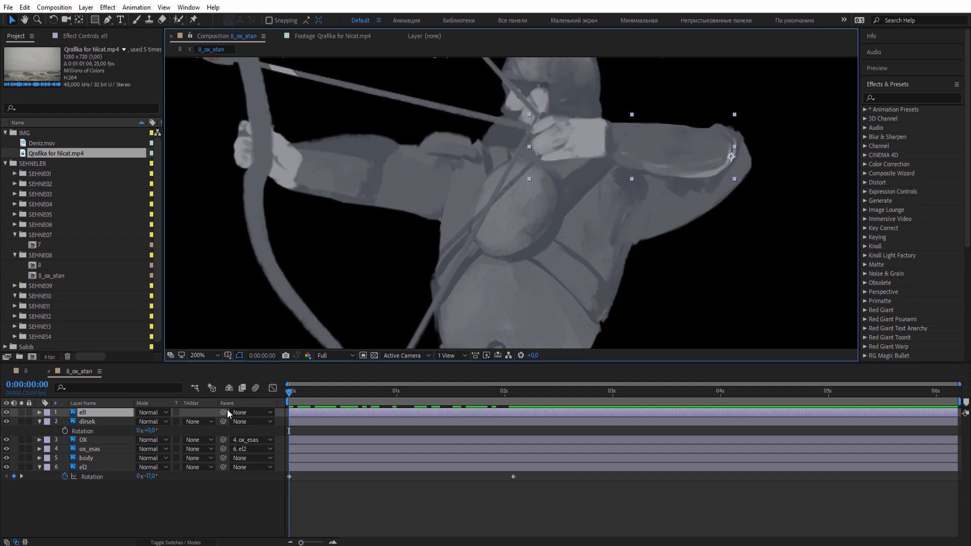
{"action": "mouse_move", "coordinate": [223, 412]}
{"action": "left_mouse_down"}
{"action": "mouse_move", "coordinate": [95, 423]}
{"action": "mouse_move", "coordinate": [154, 431]}
{"action": "left_mouse_up"}
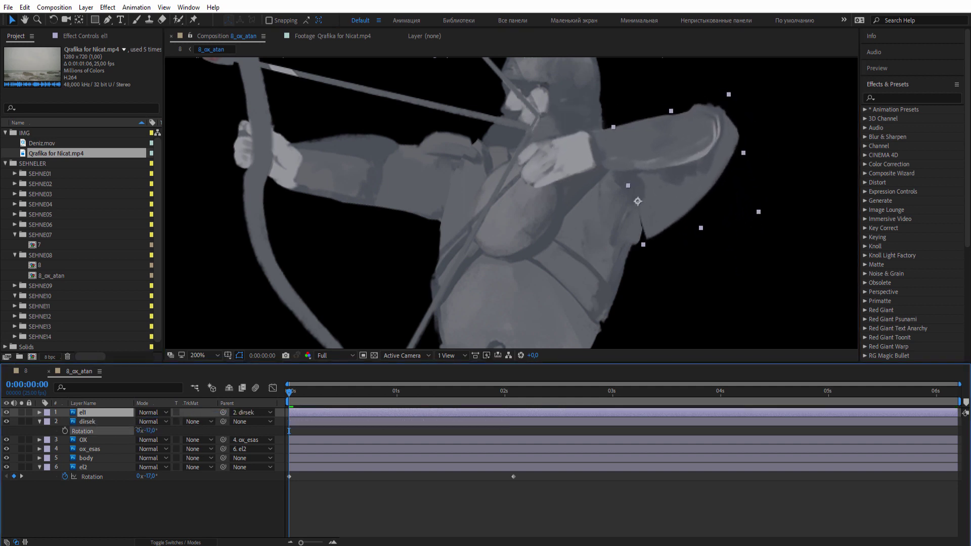
{"action": "left_click_drag", "start_coordinate": [153, 430], "coordinate": [148, 430]}
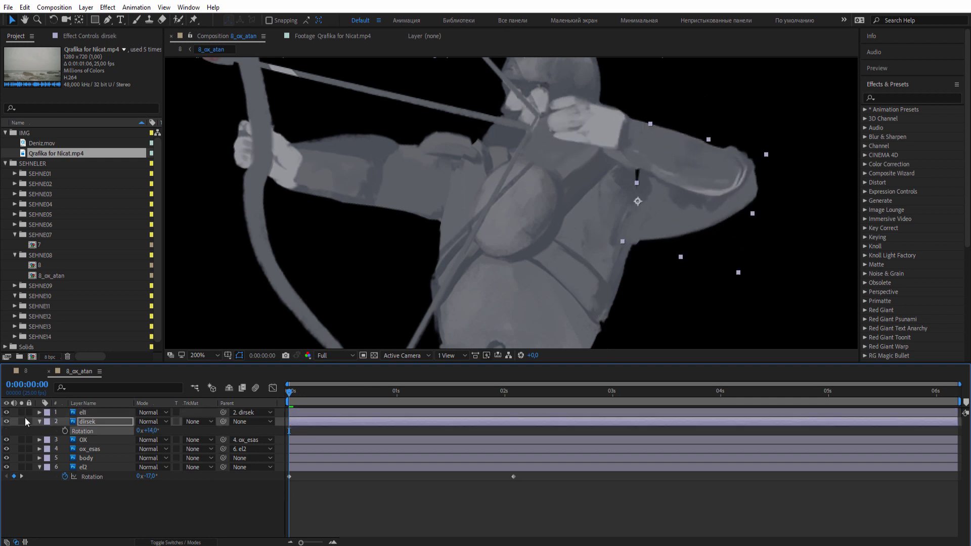
{"action": "left_click", "coordinate": [87, 421]}
{"action": "left_click", "coordinate": [83, 412], "text": "shift"}
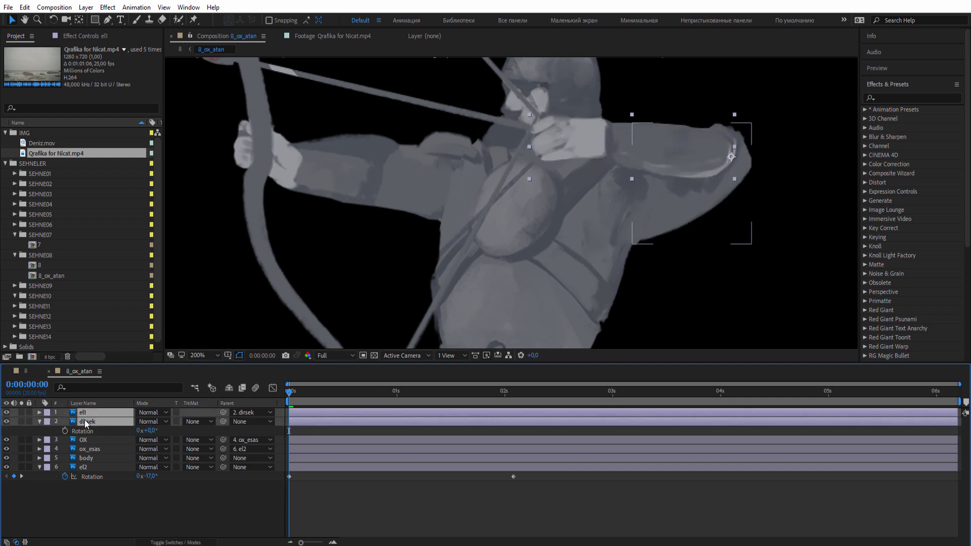
{"action": "mouse_move", "coordinate": [84, 420]}
{"action": "left_mouse_down"}
{"action": "mouse_move", "coordinate": [101, 458]}
{"action": "mouse_move", "coordinate": [96, 410]}
{"action": "left_mouse_up"}
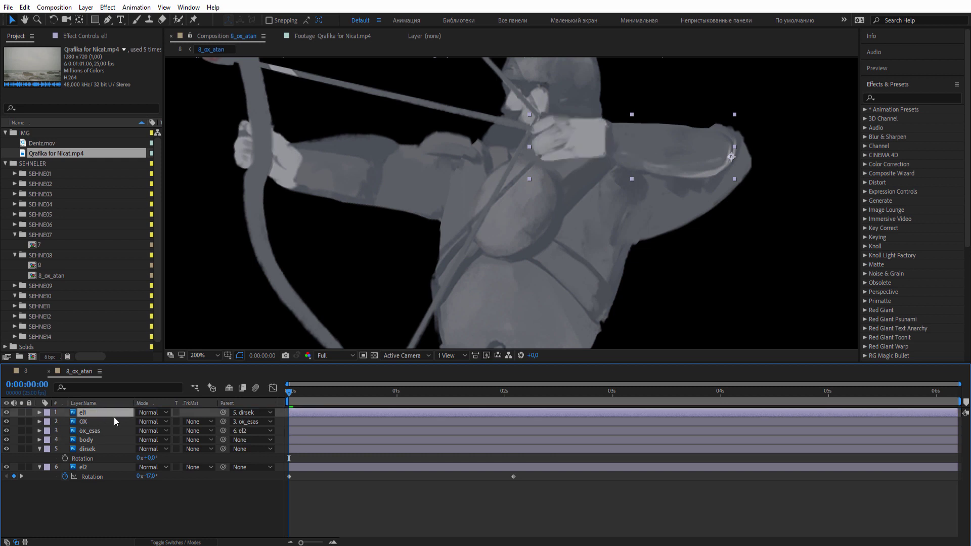
Test a rotation on the dirsek forearm, compare with undo/redo, and leave it at 0°.
{"action": "left_click", "coordinate": [89, 448]}
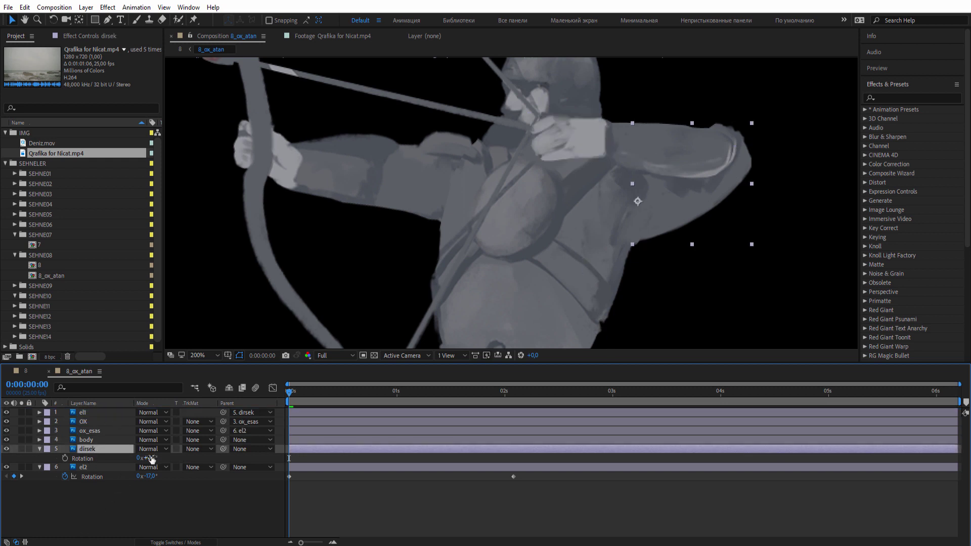
{"action": "left_click_drag", "start_coordinate": [152, 459], "coordinate": [152, 459]}
{"action": "left_click", "coordinate": [645, 211]}
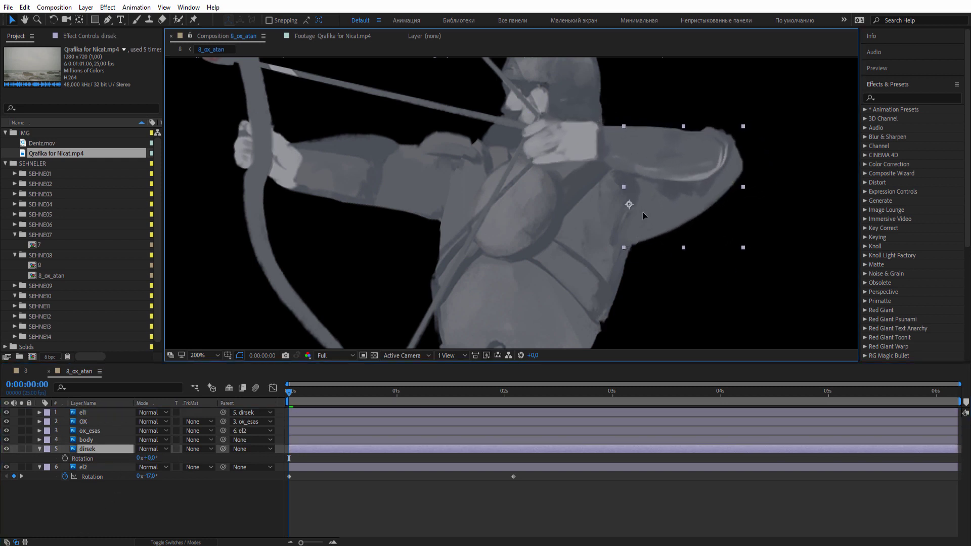
{"action": "key", "text": "ctrl+shift+z"}
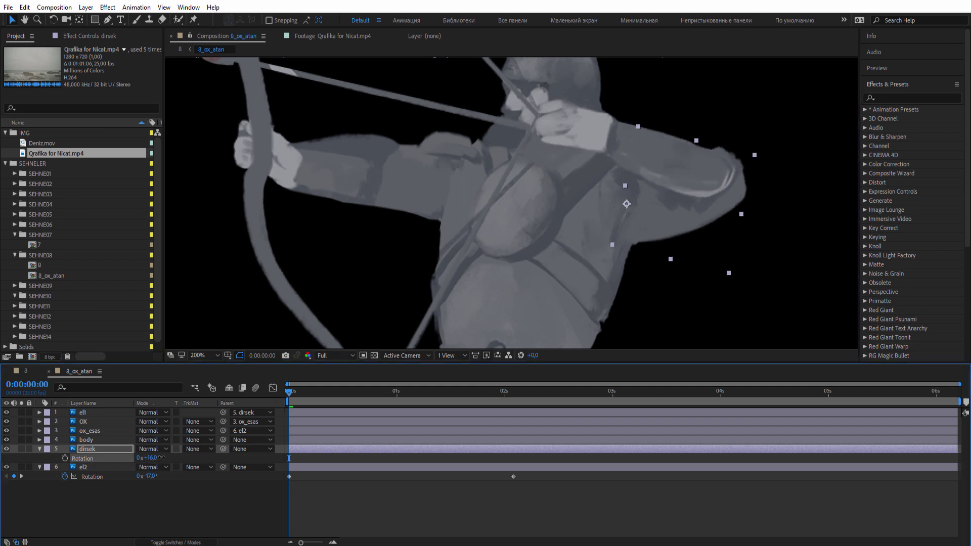
{"action": "key", "text": "ctrl+z"}
{"action": "key", "text": "ctrl+shift+z"}
{"action": "key", "text": "ctrl+z"}
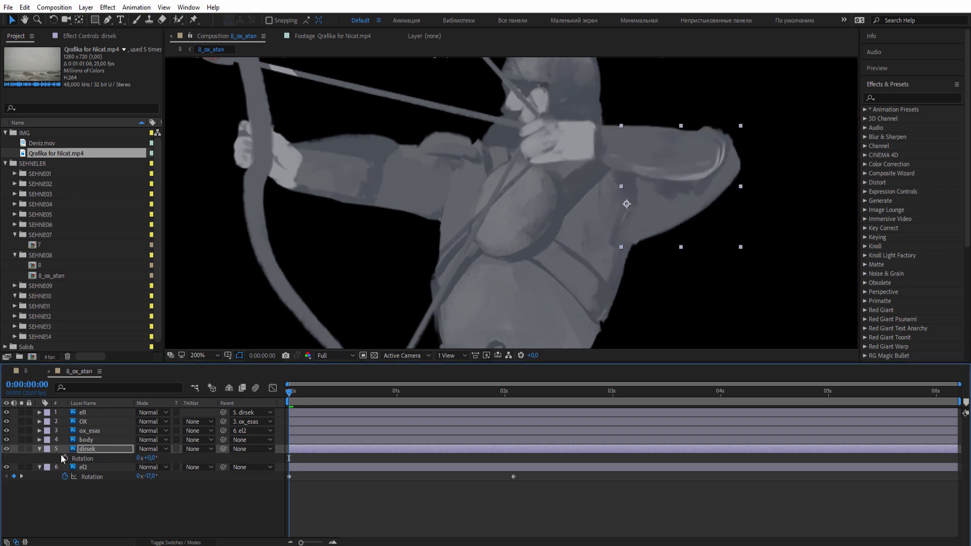
{"action": "left_click_drag", "start_coordinate": [302, 394], "coordinate": [211, 395]}
Keyframe dirsek's Rotation at 4° at 0s and 22° at 2 seconds.
{"action": "left_click_drag", "start_coordinate": [150, 460], "coordinate": [153, 459]}
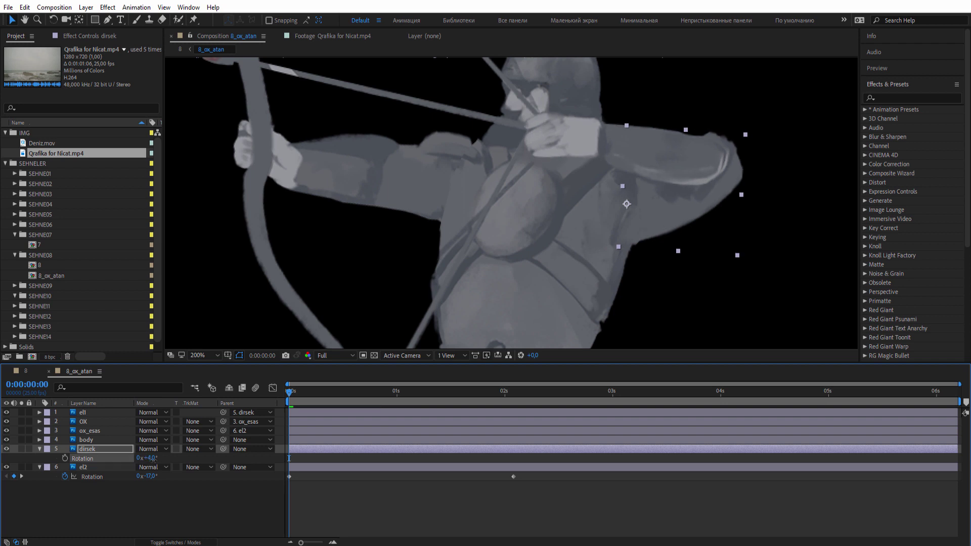
{"action": "left_click", "coordinate": [65, 458]}
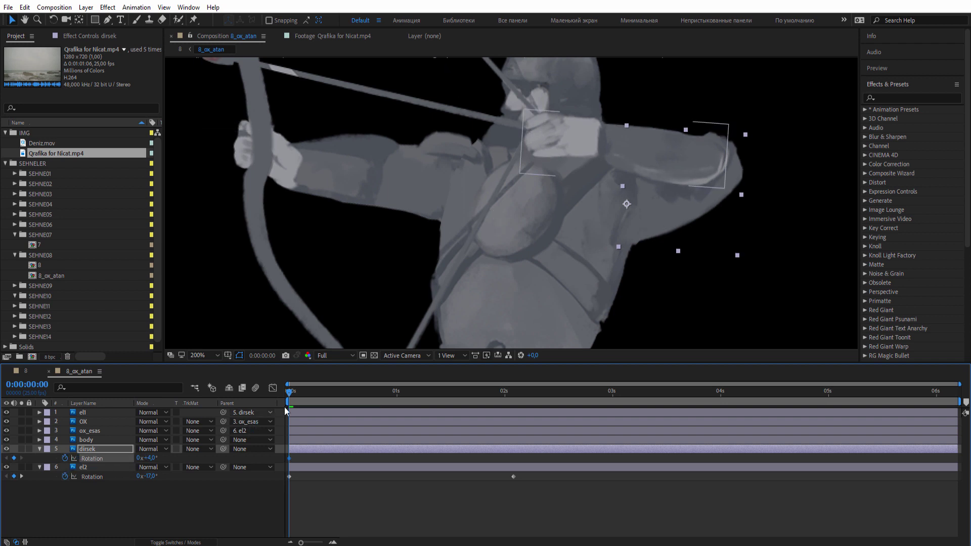
{"action": "left_click", "coordinate": [301, 392]}
{"action": "left_click_drag", "start_coordinate": [344, 391], "coordinate": [513, 392]}
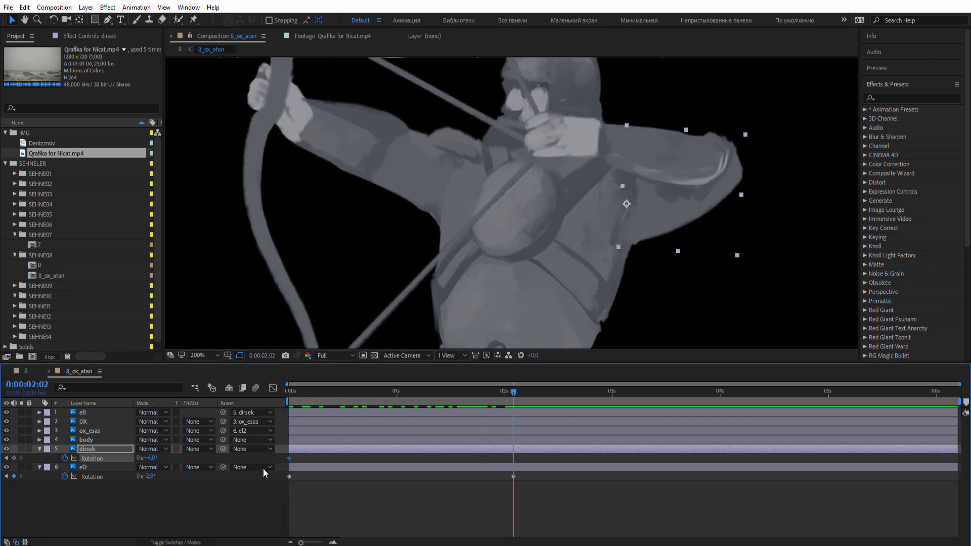
{"action": "left_click_drag", "start_coordinate": [150, 461], "coordinate": [160, 457]}
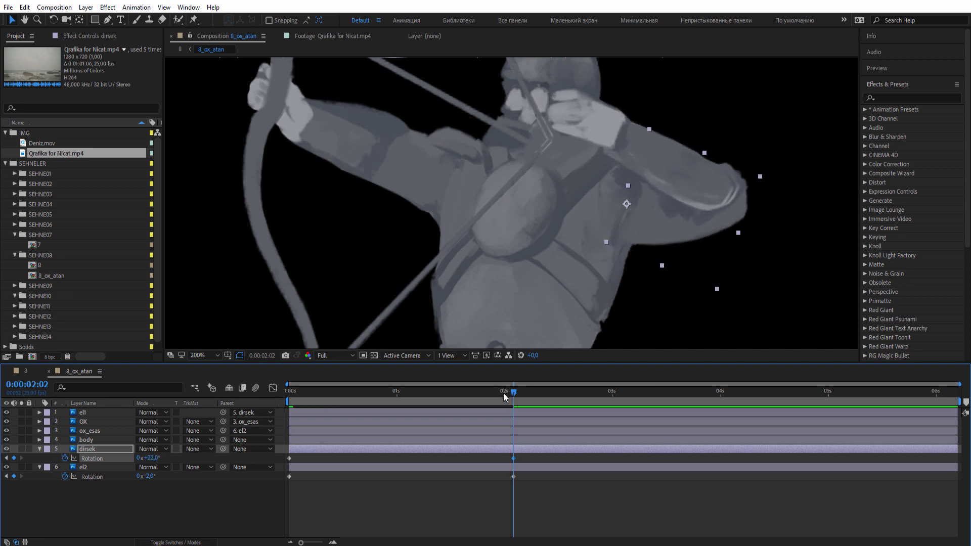
{"action": "left_click_drag", "start_coordinate": [513, 390], "coordinate": [289, 391]}
Try dirsek Position keyframes shifting the forearm at 2 seconds, then undo them.
{"action": "left_click", "coordinate": [92, 450]}
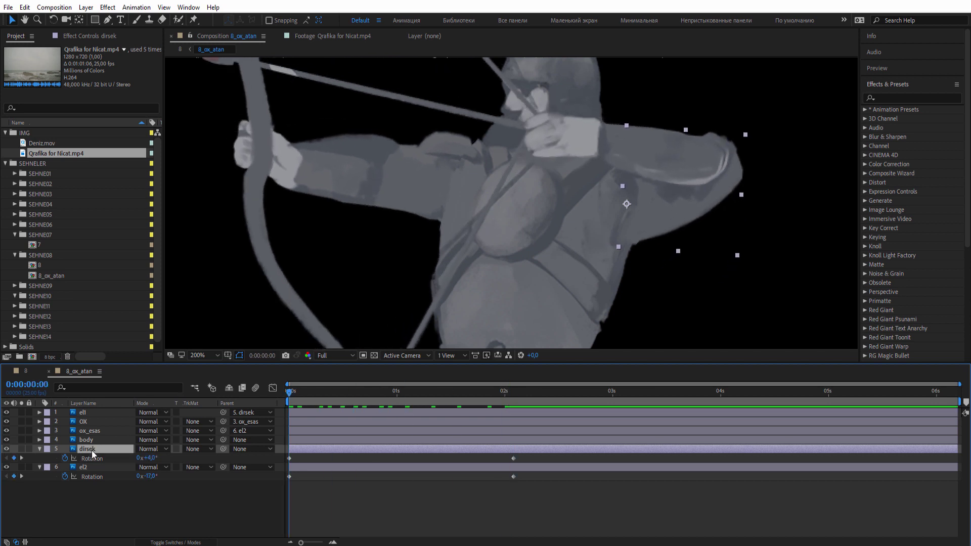
{"action": "key", "text": "shift+p"}
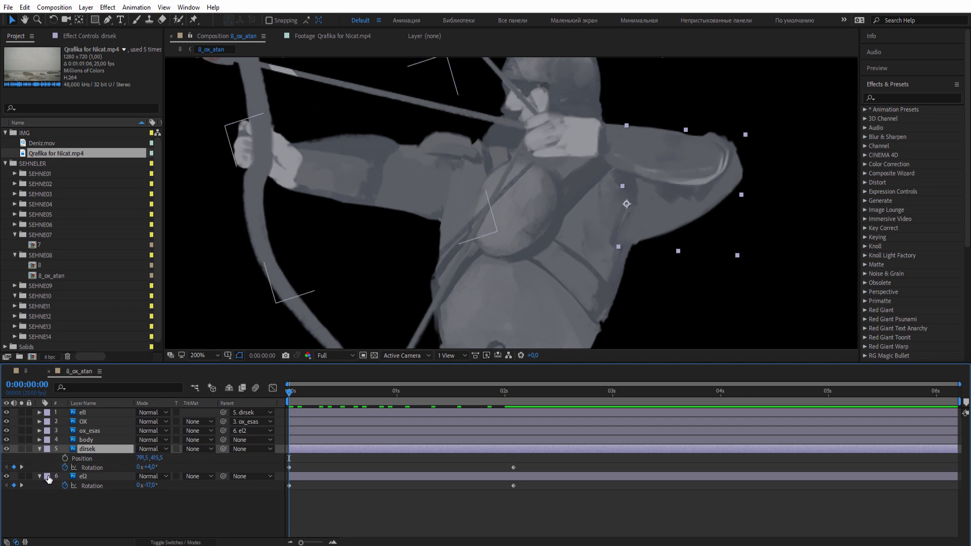
{"action": "left_click", "coordinate": [65, 458]}
{"action": "left_click", "coordinate": [314, 391]}
{"action": "left_click_drag", "start_coordinate": [346, 389], "coordinate": [513, 392]}
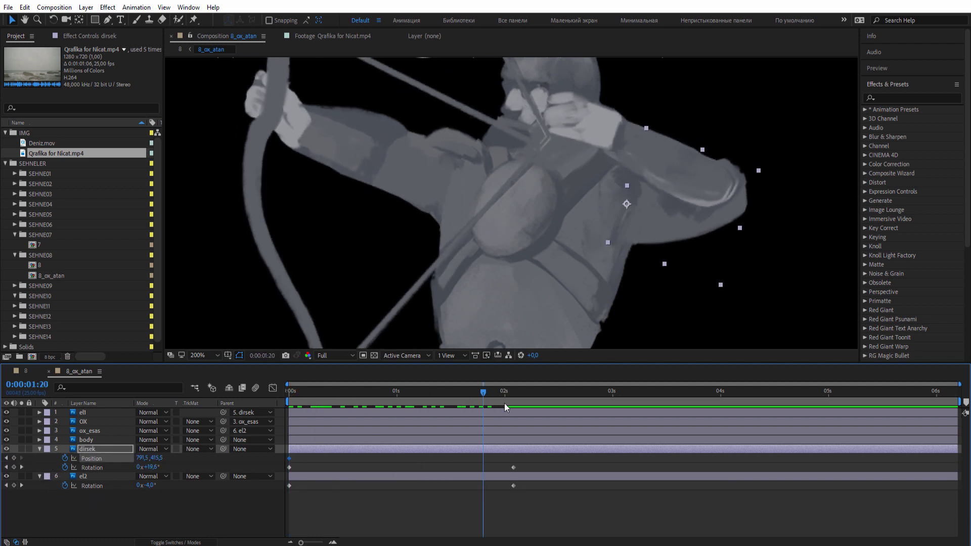
{"action": "mouse_move", "coordinate": [629, 203]}
{"action": "left_mouse_down"}
{"action": "mouse_move", "coordinate": [600, 214]}
{"action": "mouse_move", "coordinate": [606, 220]}
{"action": "left_mouse_up"}
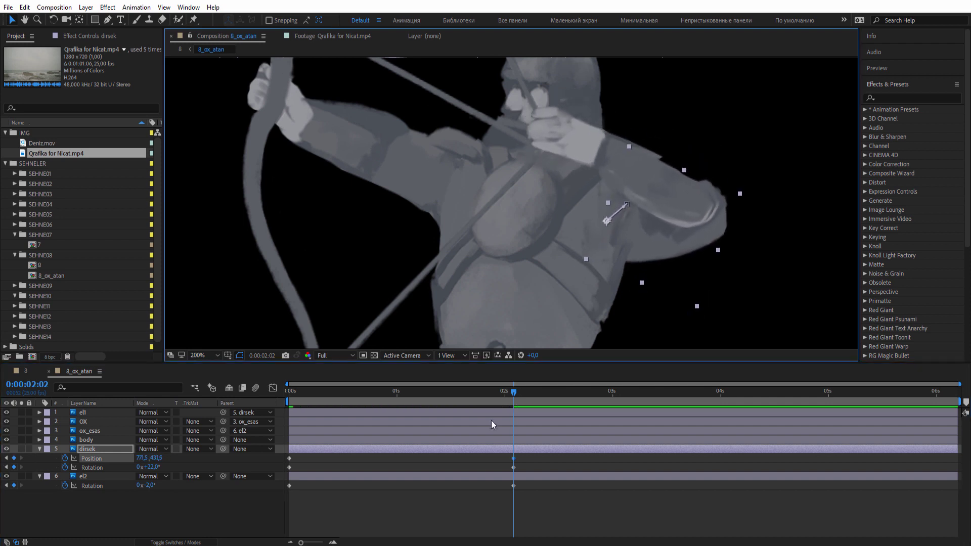
{"action": "mouse_move", "coordinate": [509, 393]}
{"action": "left_mouse_down"}
{"action": "mouse_move", "coordinate": [479, 404]}
{"action": "mouse_move", "coordinate": [515, 407]}
{"action": "left_mouse_up"}
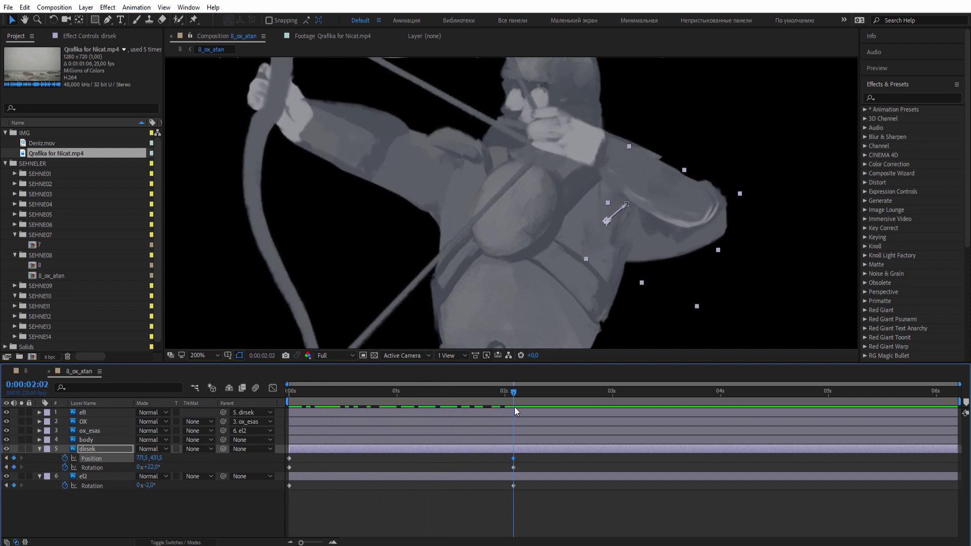
{"action": "key", "text": "ctrl+z"}
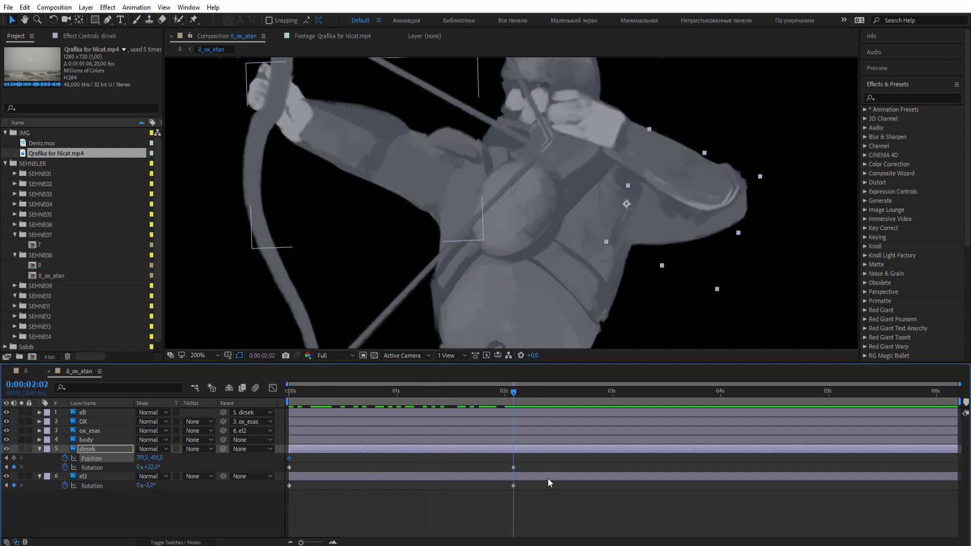
{"action": "key", "text": "Home"}
{"action": "left_click_drag", "start_coordinate": [299, 397], "coordinate": [513, 405]}
{"action": "left_click", "coordinate": [113, 510]}
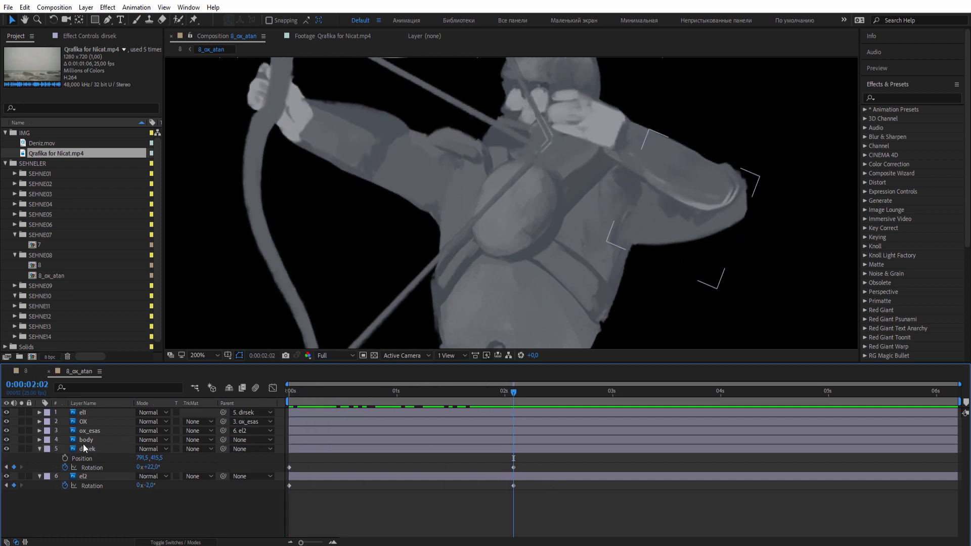
{"action": "left_click", "coordinate": [83, 413]}
Keyframe el1's Rotation from 0° at the start to -13° at 2 seconds.
{"action": "key", "text": "r"}
{"action": "key", "text": "Home"}
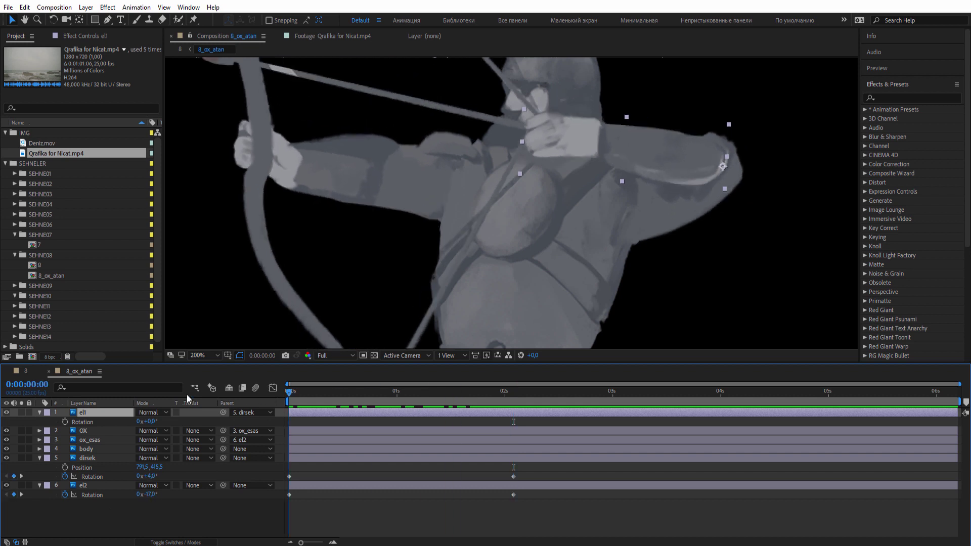
{"action": "left_click", "coordinate": [63, 423]}
{"action": "left_click_drag", "start_coordinate": [371, 391], "coordinate": [526, 398]}
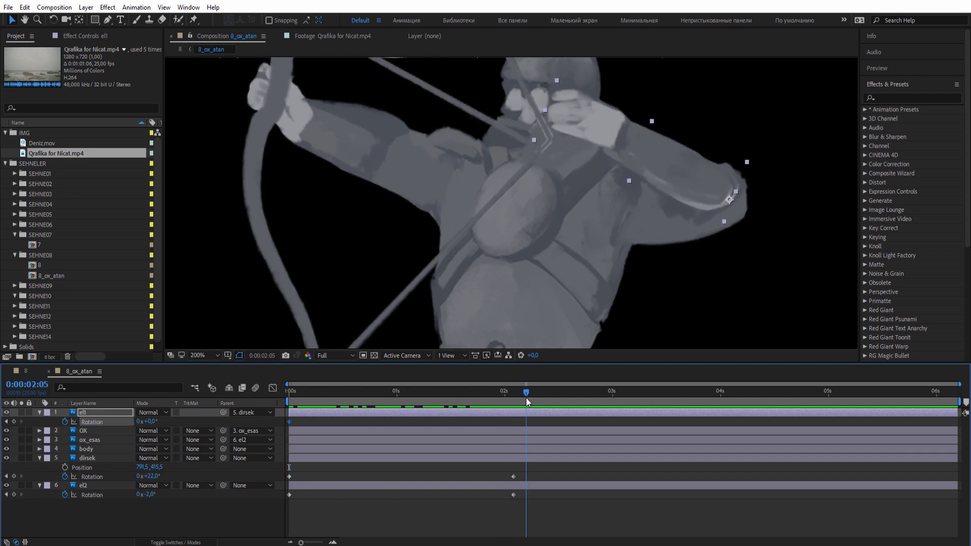
{"action": "left_click_drag", "start_coordinate": [154, 428], "coordinate": [142, 427]}
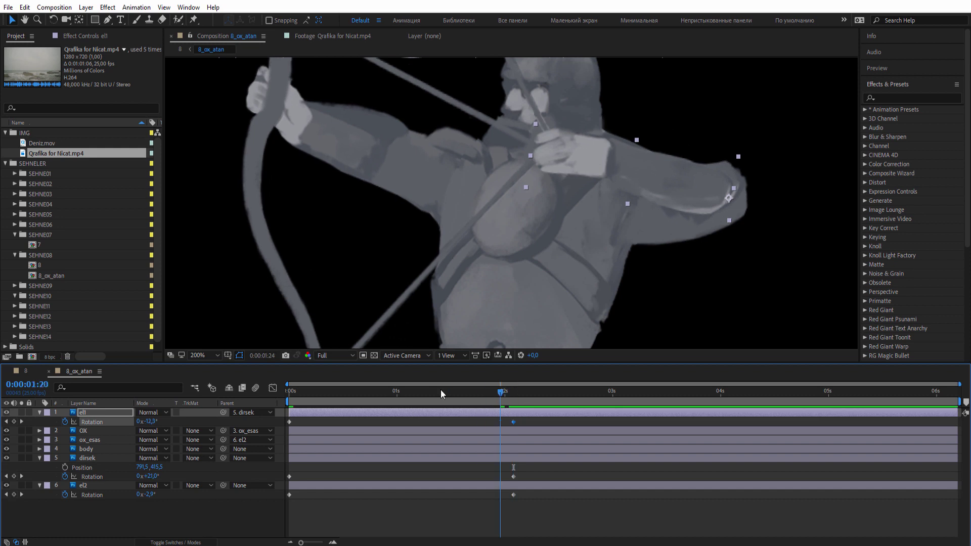
{"action": "left_click_drag", "start_coordinate": [499, 400], "coordinate": [287, 395]}
{"action": "key", "text": "Home"}
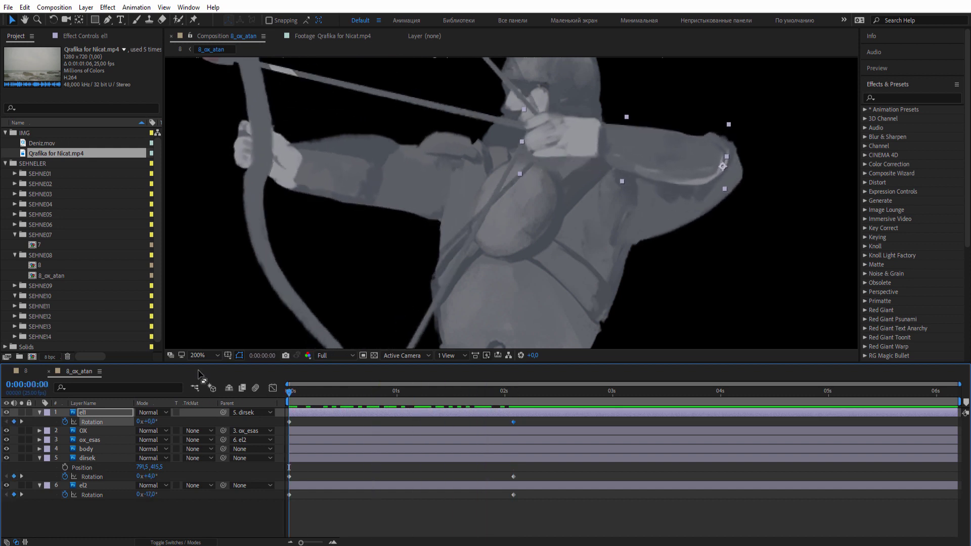
Fit the archer in the viewer, preview, and nudge el1 slightly up and right at 2 seconds.
{"action": "left_click", "coordinate": [204, 356]}
{"action": "left_click", "coordinate": [232, 172]}
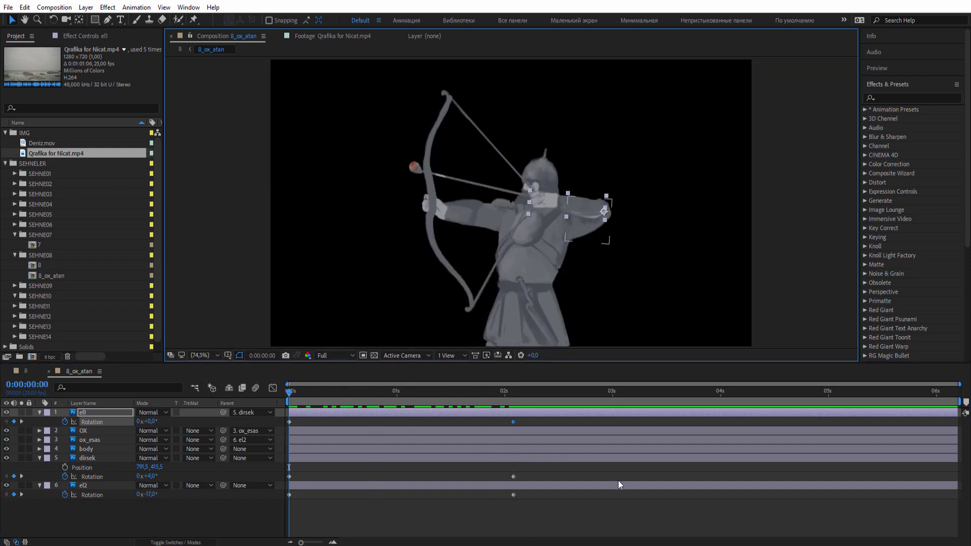
{"action": "key", "text": "space"}
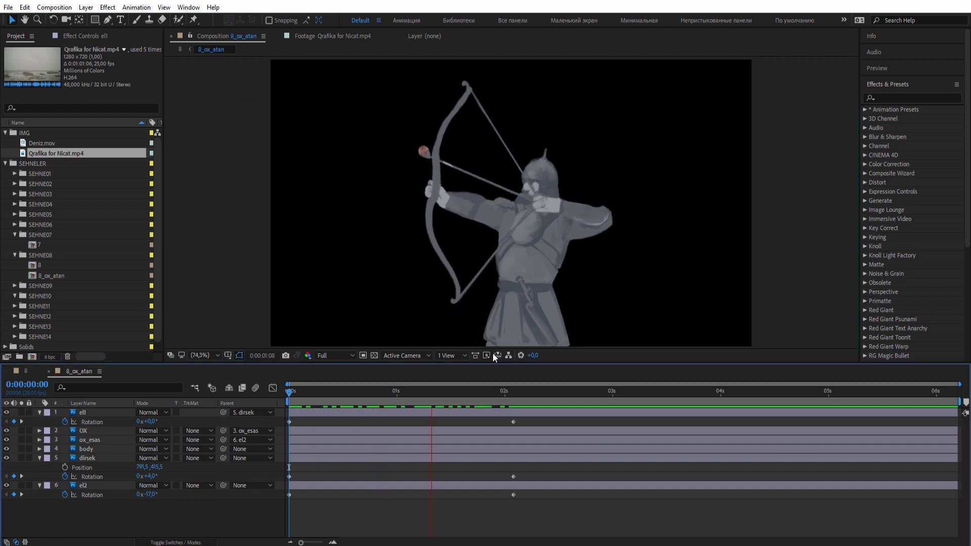
{"action": "left_click", "coordinate": [513, 391]}
{"action": "key", "text": "period"}
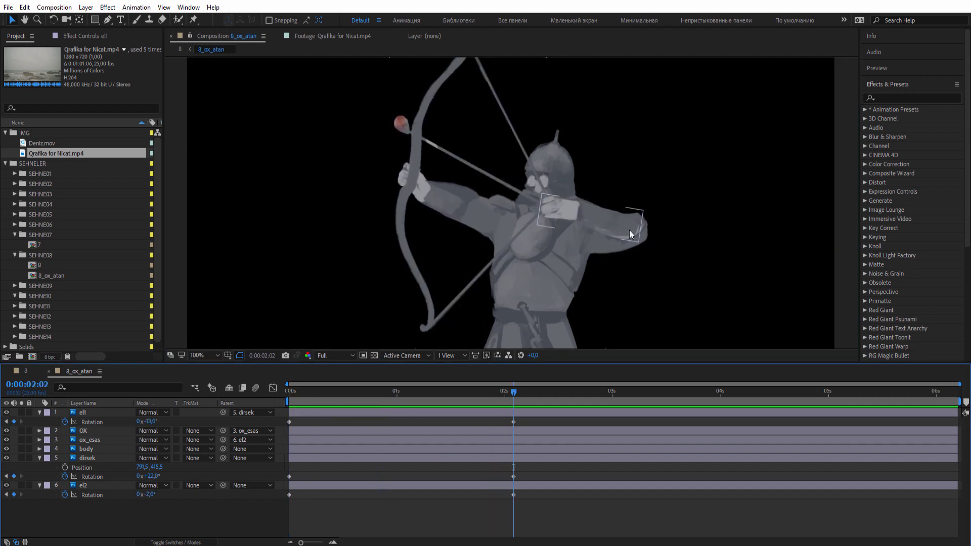
{"action": "left_click", "coordinate": [640, 227]}
{"action": "scroll", "coordinate": [641, 227], "scroll_direction": "up", "scroll_amount": 1}
{"action": "scroll", "coordinate": [641, 227], "scroll_direction": "up", "scroll_amount": 1}
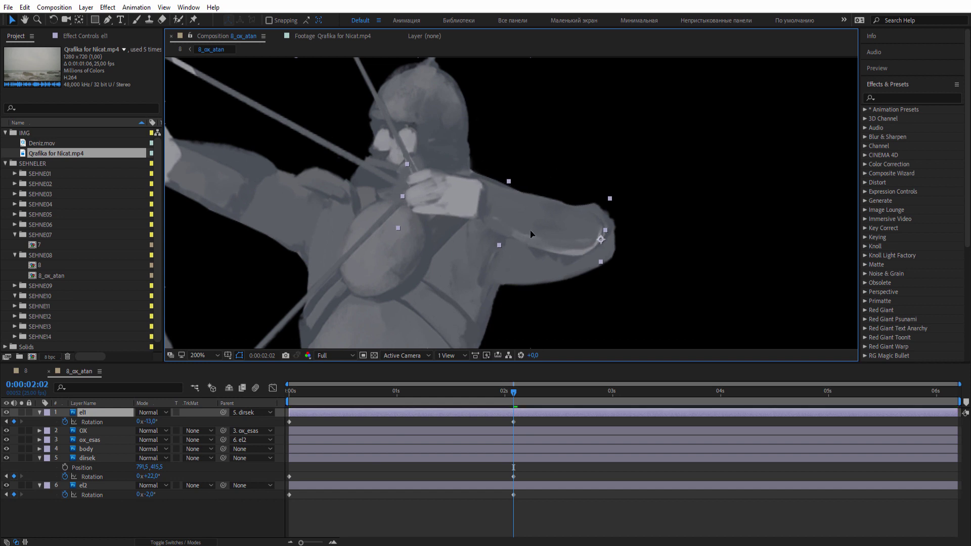
{"action": "left_click_drag", "start_coordinate": [531, 230], "coordinate": [533, 228]}
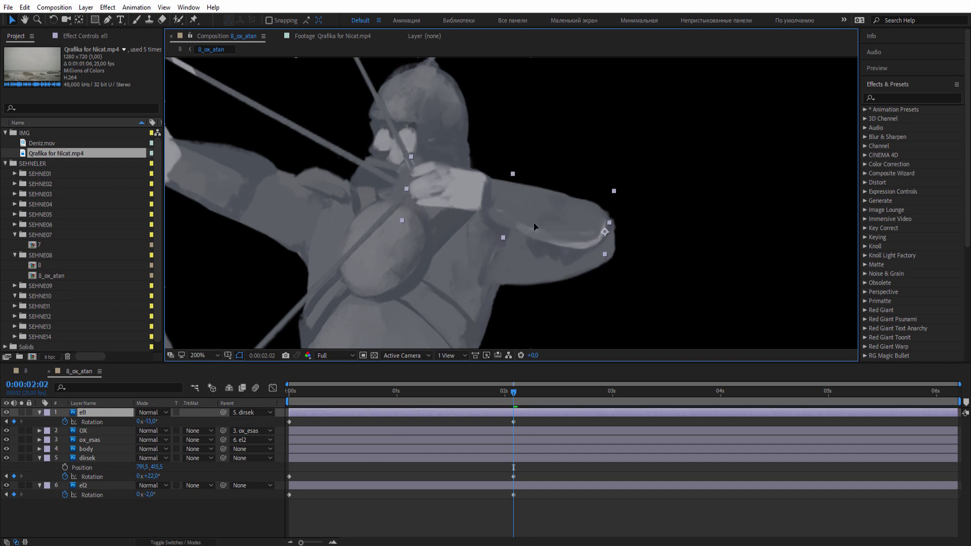
{"action": "left_click", "coordinate": [586, 475]}
{"action": "scroll", "coordinate": [540, 250], "scroll_direction": "down", "scroll_amount": 2}
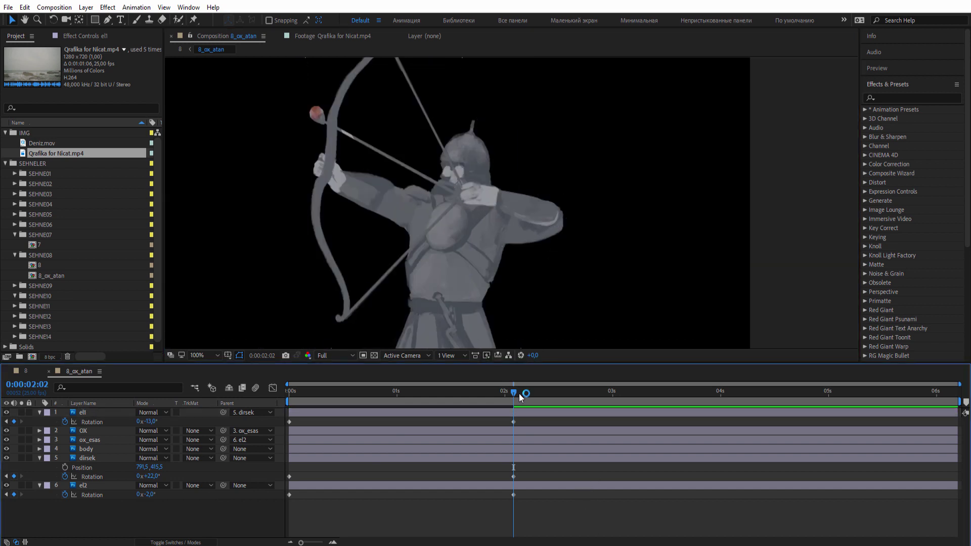
{"action": "mouse_move", "coordinate": [504, 393]}
{"action": "left_mouse_down"}
{"action": "mouse_move", "coordinate": [448, 392]}
{"action": "mouse_move", "coordinate": [510, 374]}
{"action": "left_mouse_up"}
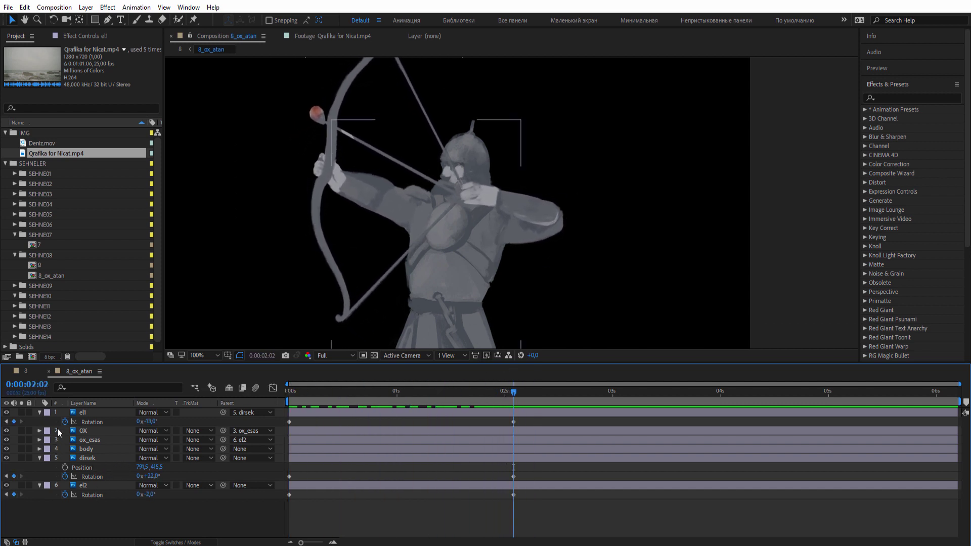
Shift the OX arrow down-left and reduce its Rotation from 9° to 6°.
{"action": "left_click", "coordinate": [90, 433]}
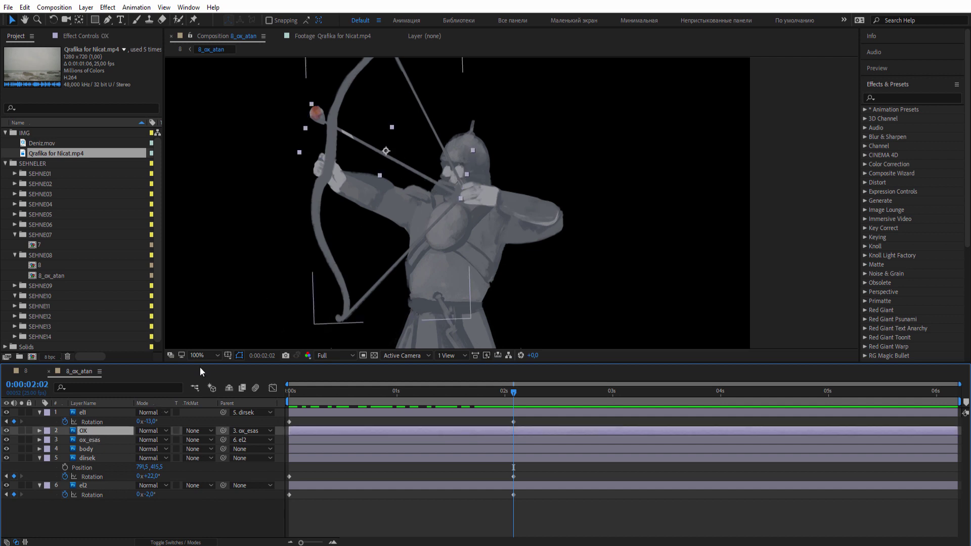
{"action": "key", "text": "r"}
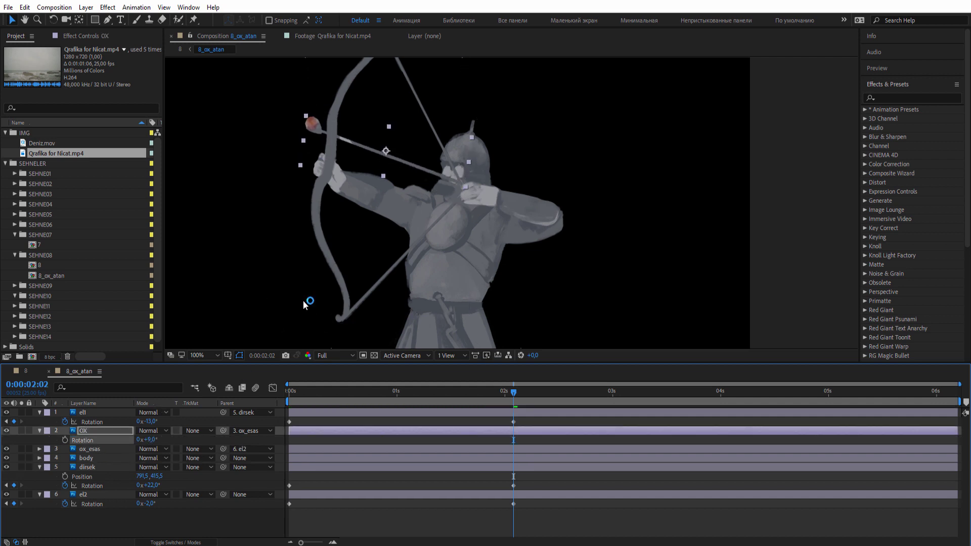
{"action": "left_click_drag", "start_coordinate": [351, 149], "coordinate": [348, 156]}
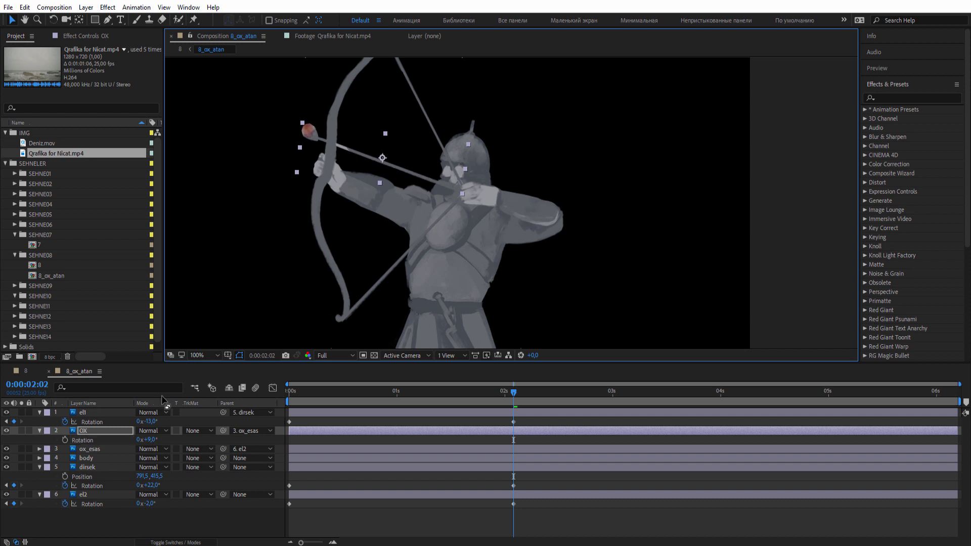
{"action": "left_click_drag", "start_coordinate": [145, 440], "coordinate": [149, 439]}
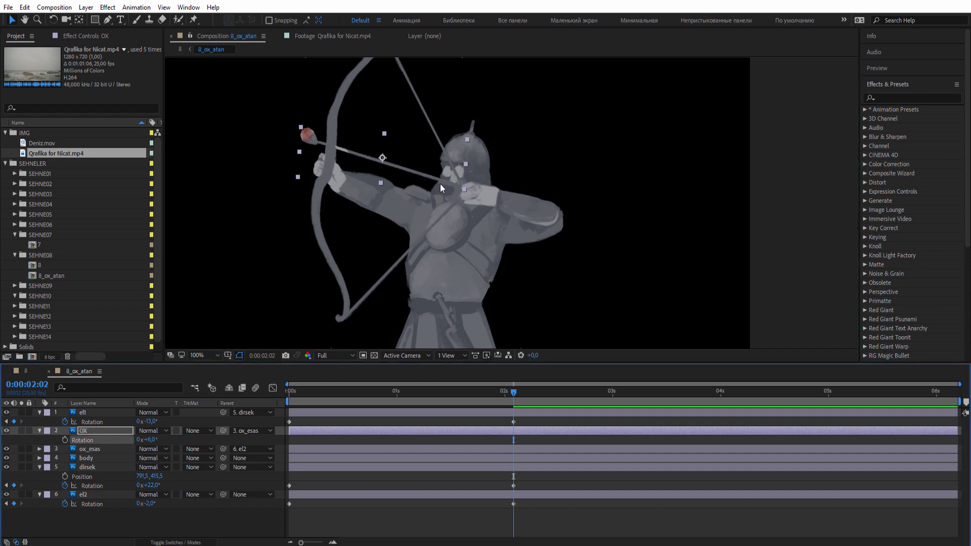
{"action": "mouse_move", "coordinate": [527, 406]}
{"action": "left_mouse_down"}
{"action": "mouse_move", "coordinate": [359, 400]}
{"action": "mouse_move", "coordinate": [485, 400]}
{"action": "mouse_move", "coordinate": [517, 413]}
{"action": "left_mouse_up"}
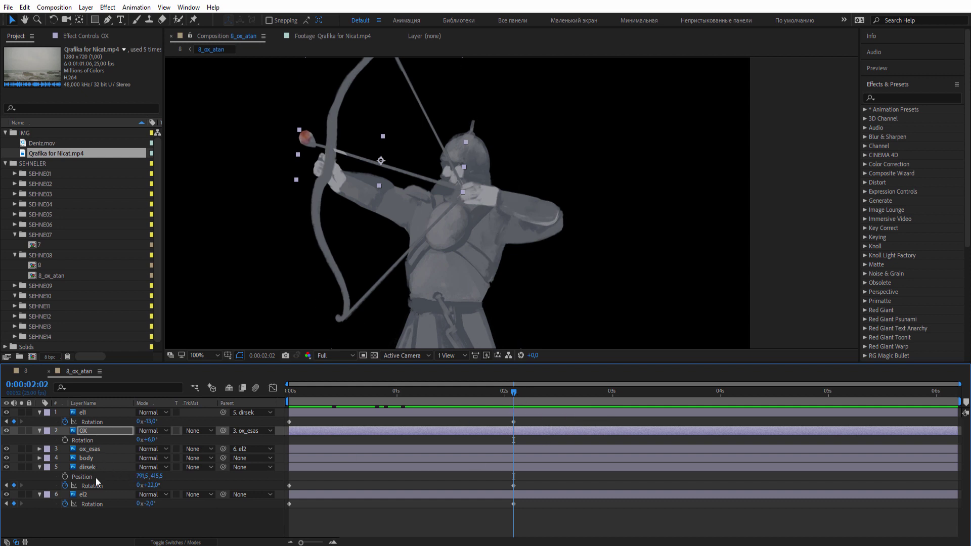
{"action": "left_click", "coordinate": [95, 433]}
{"action": "left_click", "coordinate": [24, 7]}
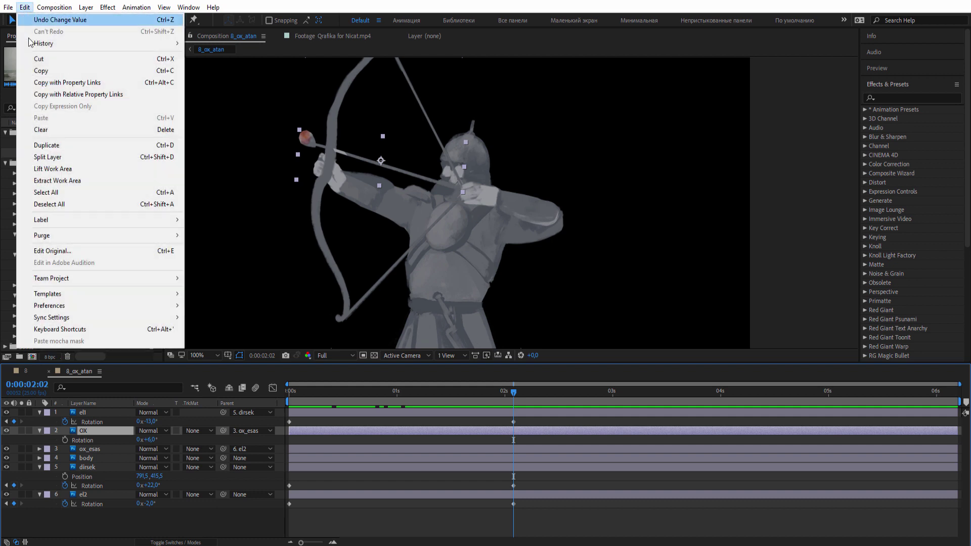
Cut and paste the OX layer, then split it at 2:02 with Split Layer.
{"action": "left_click", "coordinate": [36, 70]}
{"action": "key", "text": "Delete"}
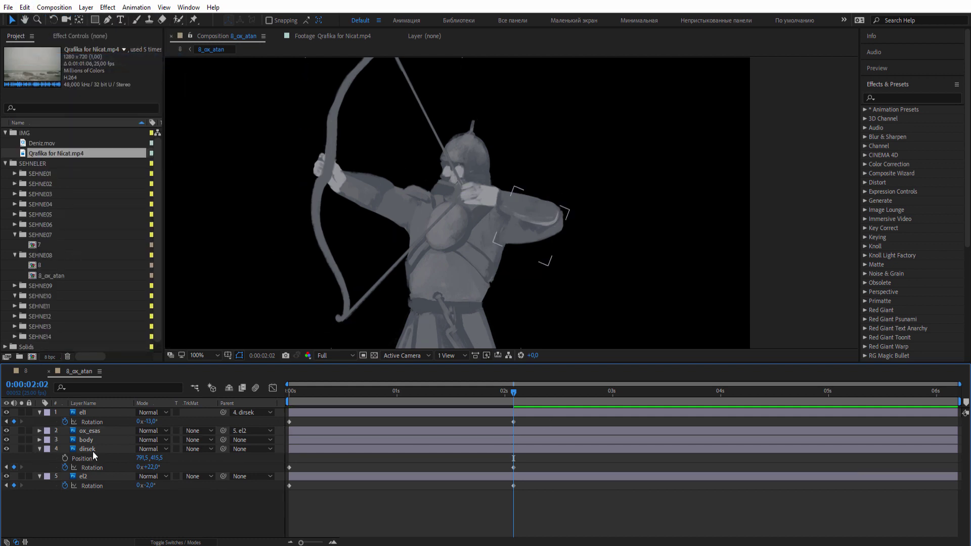
{"action": "key", "text": "ctrl+v"}
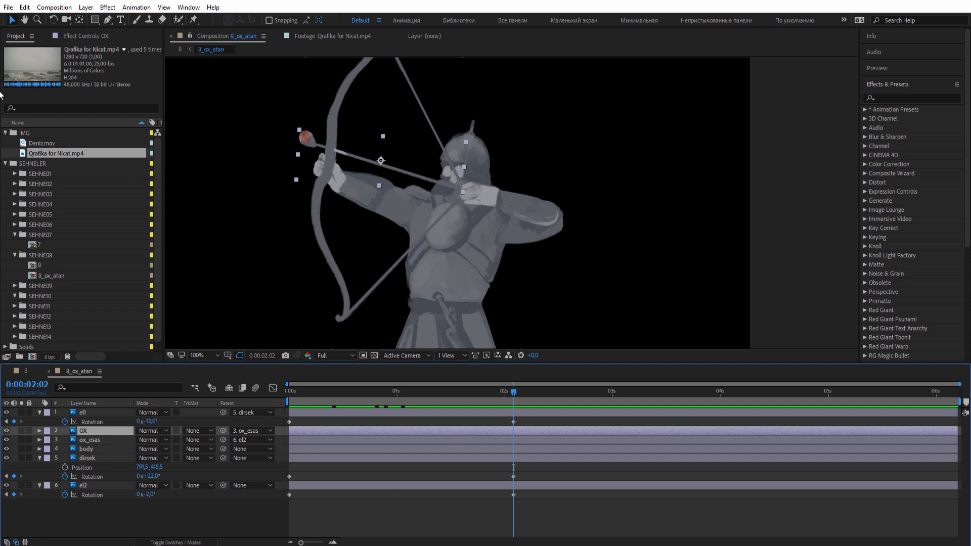
{"action": "left_click", "coordinate": [24, 7]}
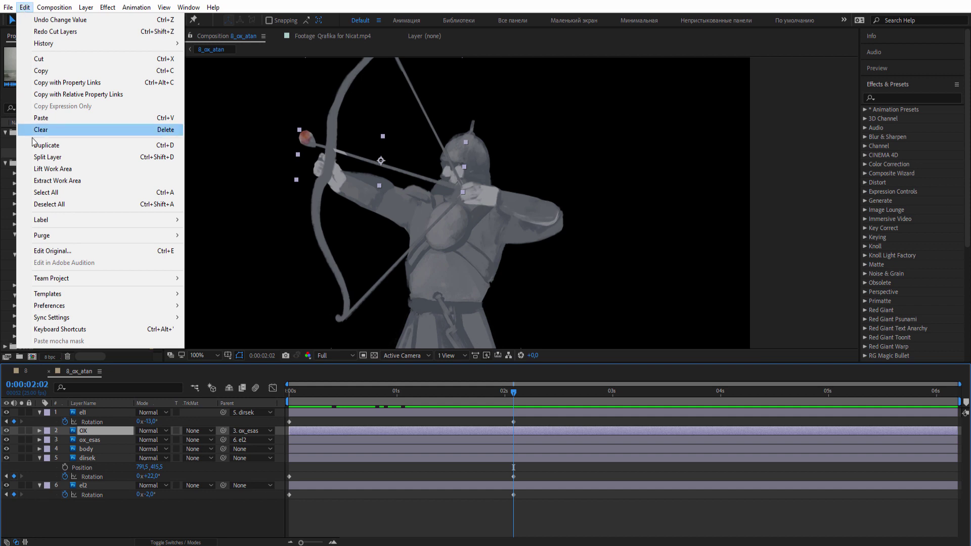
{"action": "left_click", "coordinate": [48, 157]}
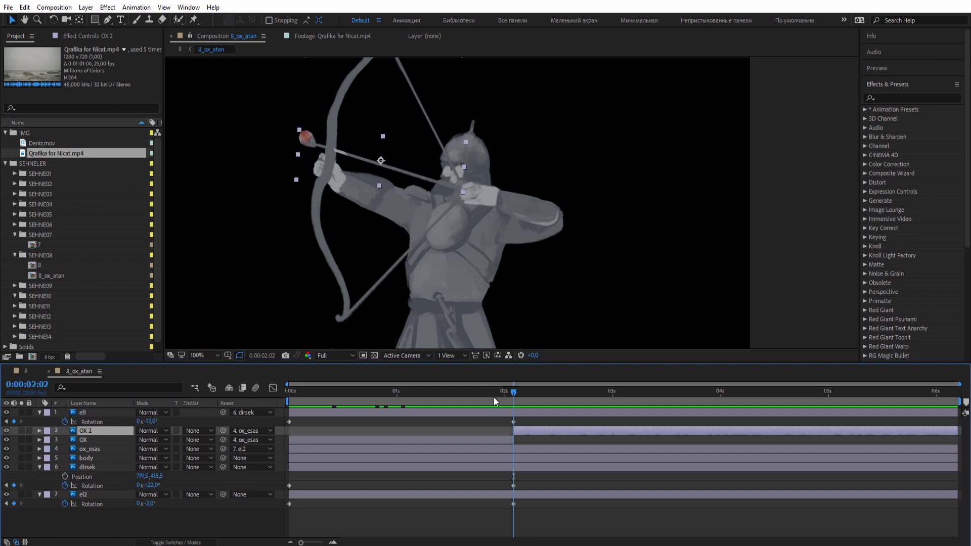
Set OX 2's Parent to None and add a starting Position keyframe.
{"action": "left_click", "coordinate": [251, 430]}
{"action": "left_click", "coordinate": [253, 442]}
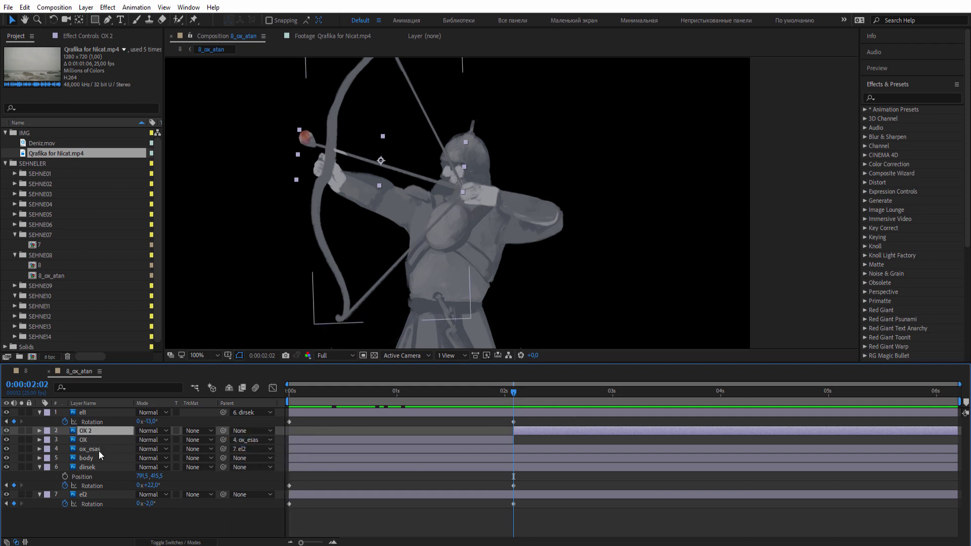
{"action": "key", "text": "p"}
{"action": "left_click", "coordinate": [65, 440]}
{"action": "scroll", "coordinate": [465, 183], "scroll_direction": "down", "scroll_amount": 2}
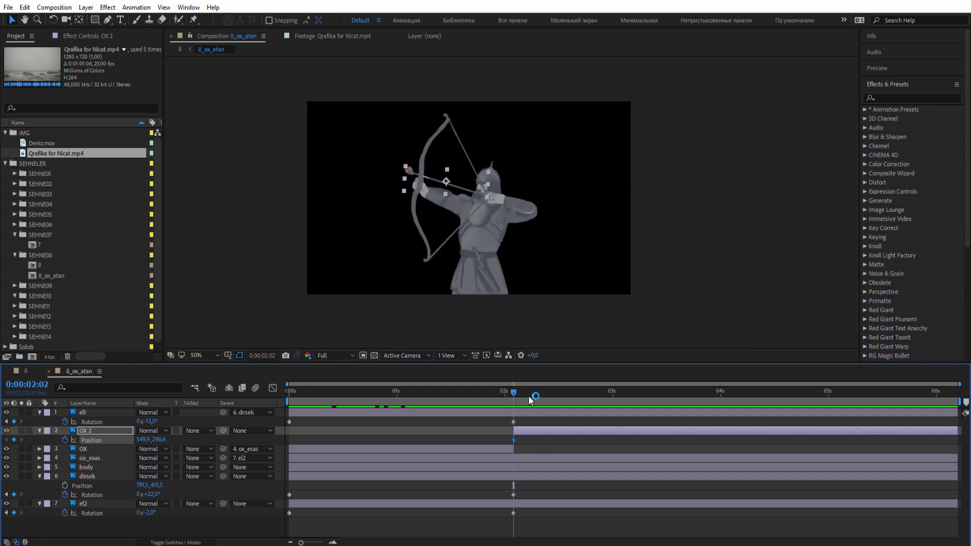
Drag OX 2 past the comp's top-left edge to create an end Position keyframe, then preview.
{"action": "left_click_drag", "start_coordinate": [528, 396], "coordinate": [718, 399]}
{"action": "left_click_drag", "start_coordinate": [448, 184], "coordinate": [253, 102]}
{"action": "mouse_move", "coordinate": [513, 392]}
{"action": "left_mouse_down"}
{"action": "mouse_move", "coordinate": [715, 412]}
{"action": "mouse_move", "coordinate": [513, 417]}
{"action": "left_mouse_up"}
{"action": "left_click", "coordinate": [554, 438]}
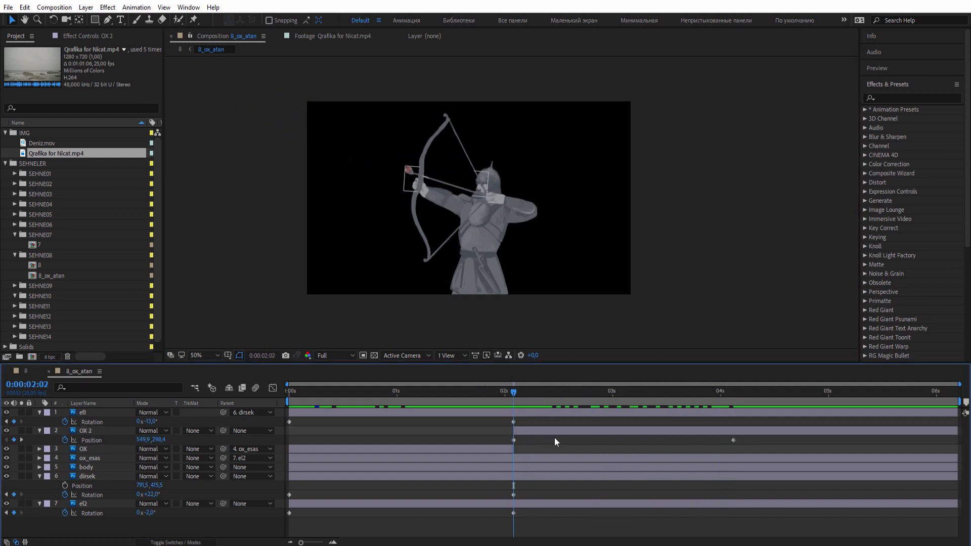
{"action": "key", "text": "space"}
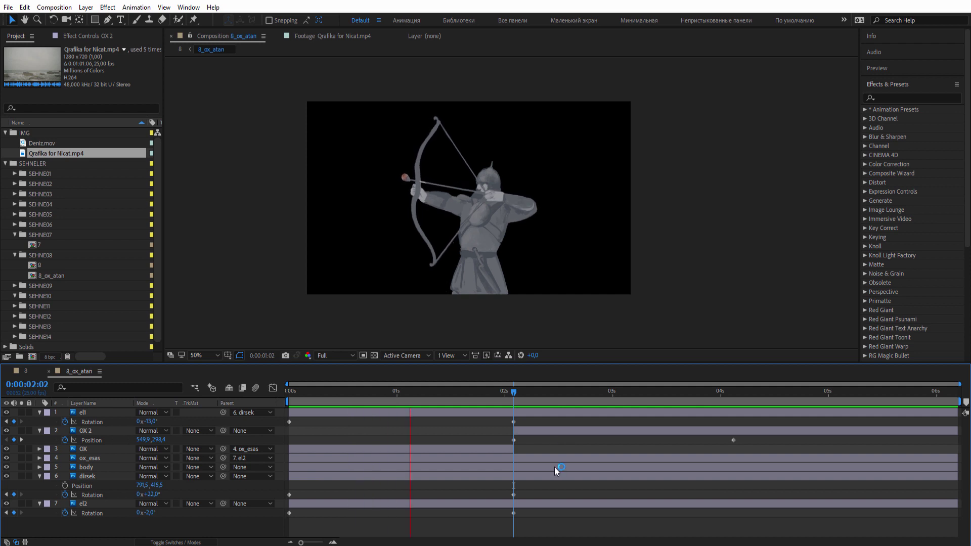
{"action": "left_click", "coordinate": [517, 391]}
{"action": "left_click", "coordinate": [511, 392]}
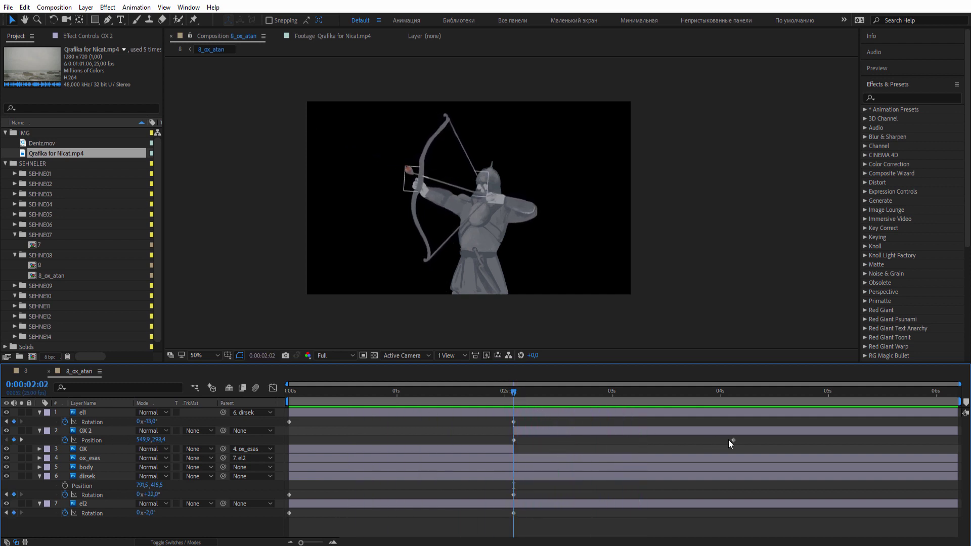
Slide the arrow's end Position keyframe earlier to about 2:20 and preview the faster flight.
{"action": "left_click_drag", "start_coordinate": [732, 441], "coordinate": [607, 442]}
{"action": "key", "text": "space"}
{"action": "left_click_drag", "start_coordinate": [514, 392], "coordinate": [604, 395]}
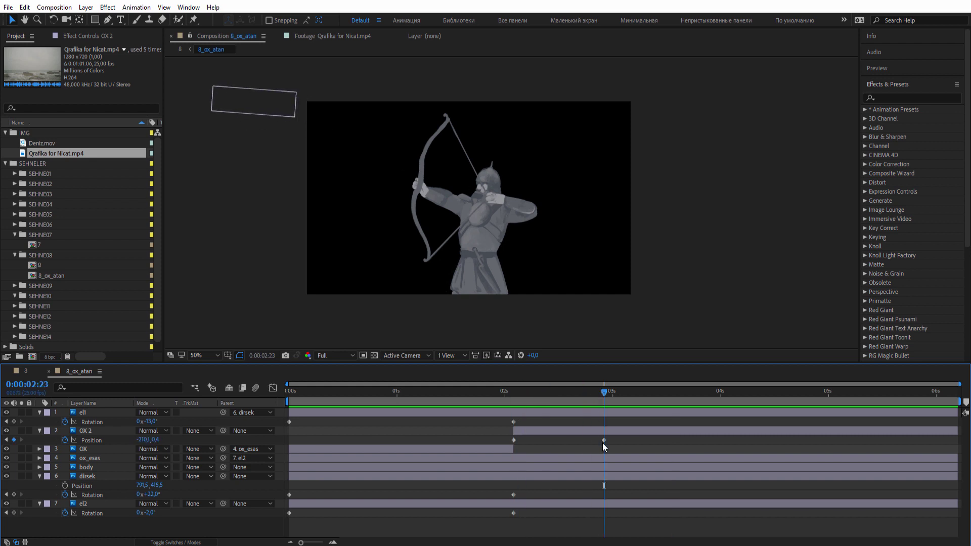
{"action": "left_click_drag", "start_coordinate": [603, 440], "coordinate": [590, 440]}
{"action": "left_click", "coordinate": [642, 441]}
{"action": "key", "text": "space"}
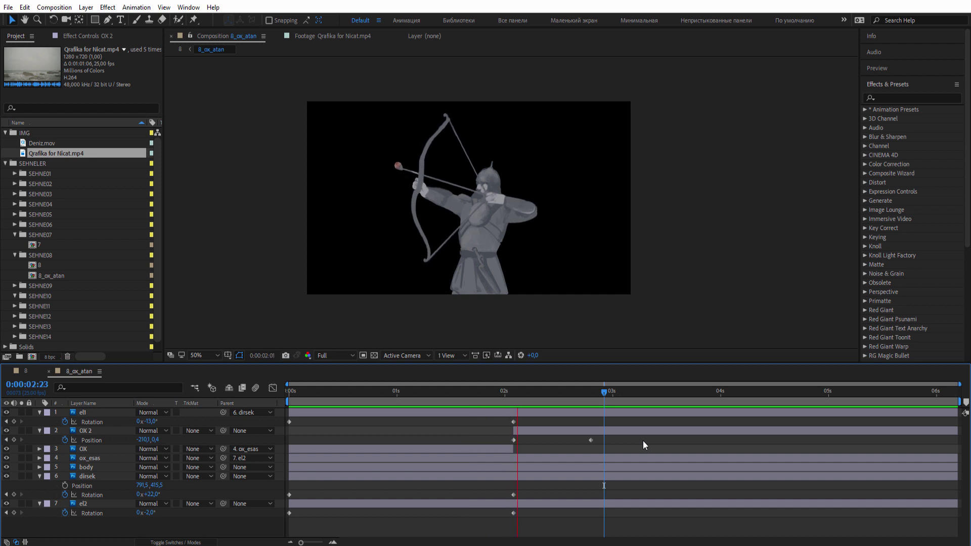
{"action": "left_click_drag", "start_coordinate": [511, 392], "coordinate": [591, 397]}
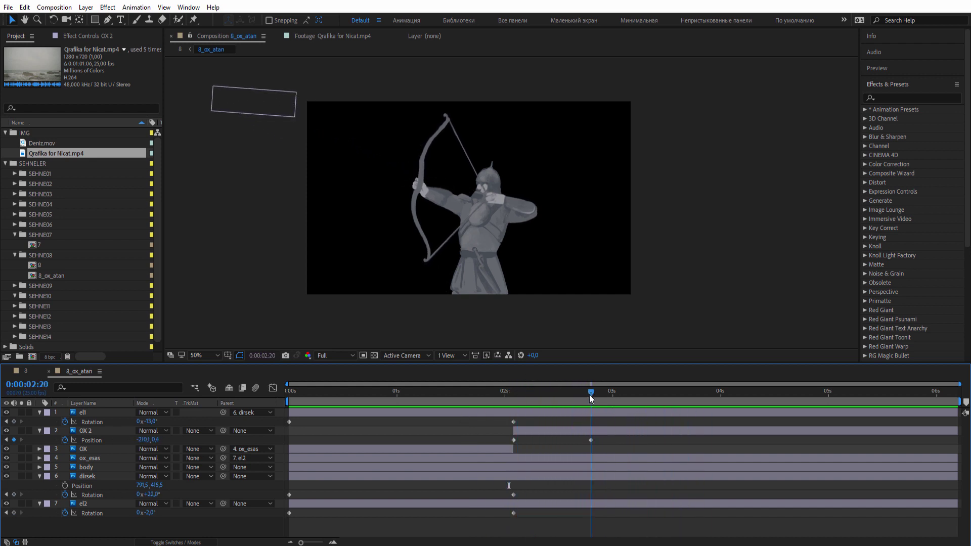
{"action": "key", "text": "j"}
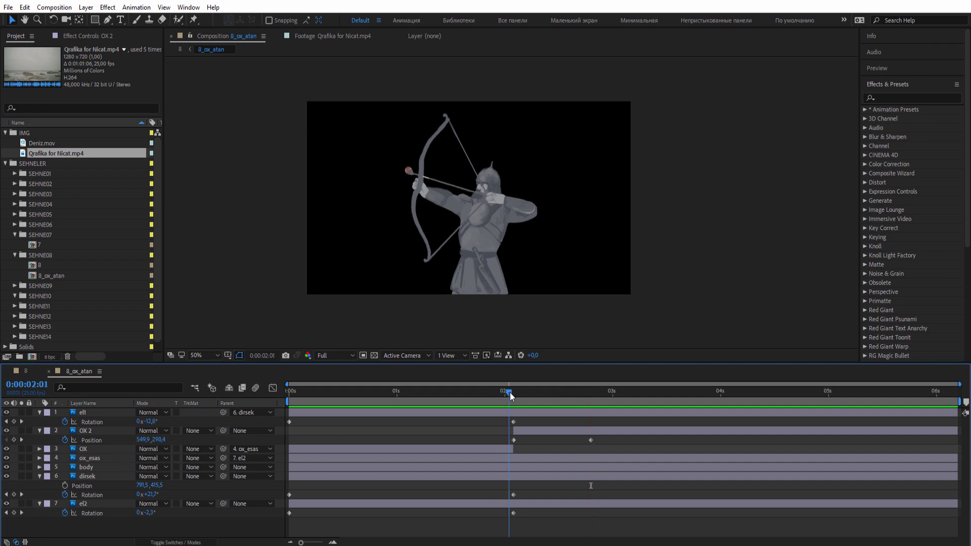
Collapse the OX 2 and el1 properties and select the ox_esas and dirsek layers.
{"action": "left_click", "coordinate": [40, 431]}
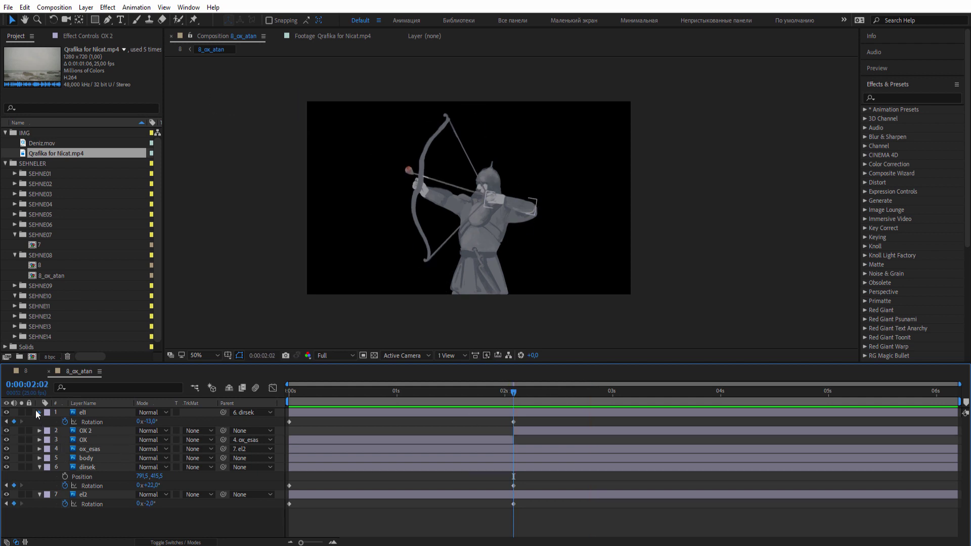
{"action": "left_click", "coordinate": [38, 411]}
{"action": "left_click", "coordinate": [134, 438]}
{"action": "left_click", "coordinate": [92, 457]}
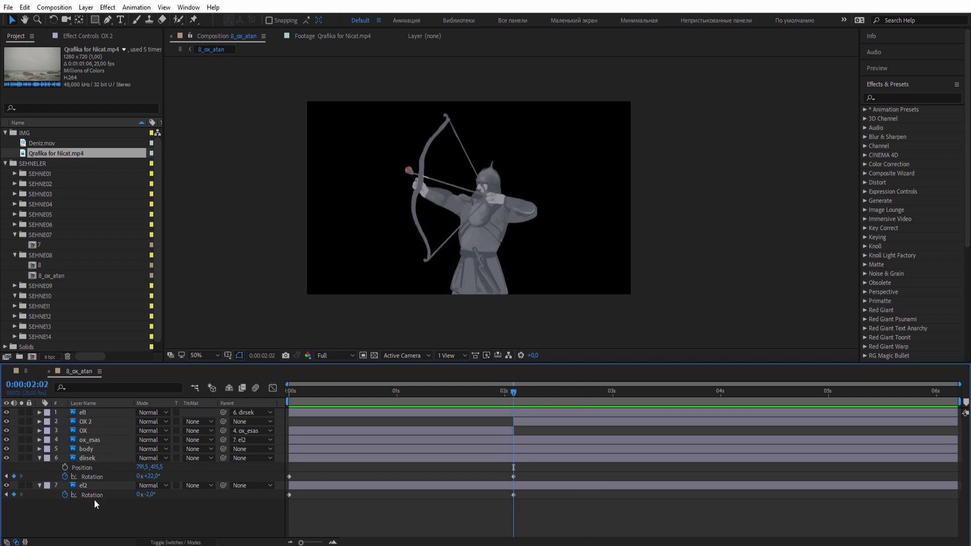
Place puppet pins on ox_esas at the drawing hand and the upper and lower bowstring.
{"action": "left_click", "coordinate": [92, 440]}
{"action": "scroll", "coordinate": [460, 190], "scroll_direction": "up", "scroll_amount": 2}
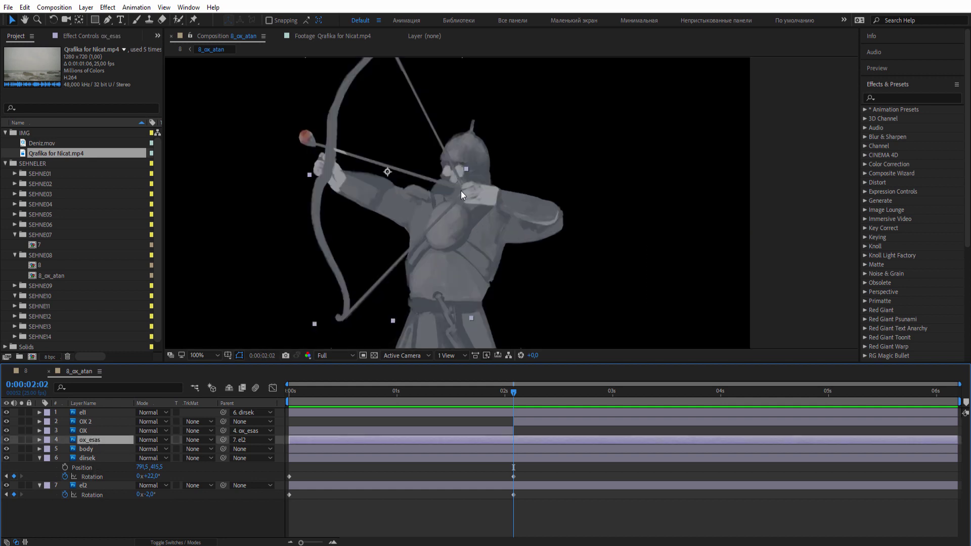
{"action": "scroll", "coordinate": [308, 163], "scroll_direction": "up", "scroll_amount": 2}
{"action": "scroll", "coordinate": [475, 232], "scroll_direction": "down", "scroll_amount": 2}
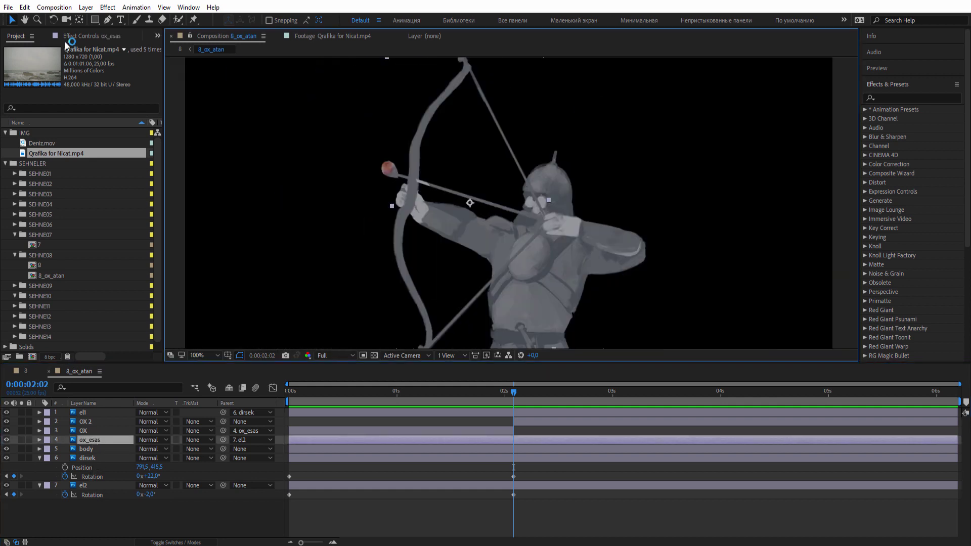
{"action": "left_click", "coordinate": [192, 20]}
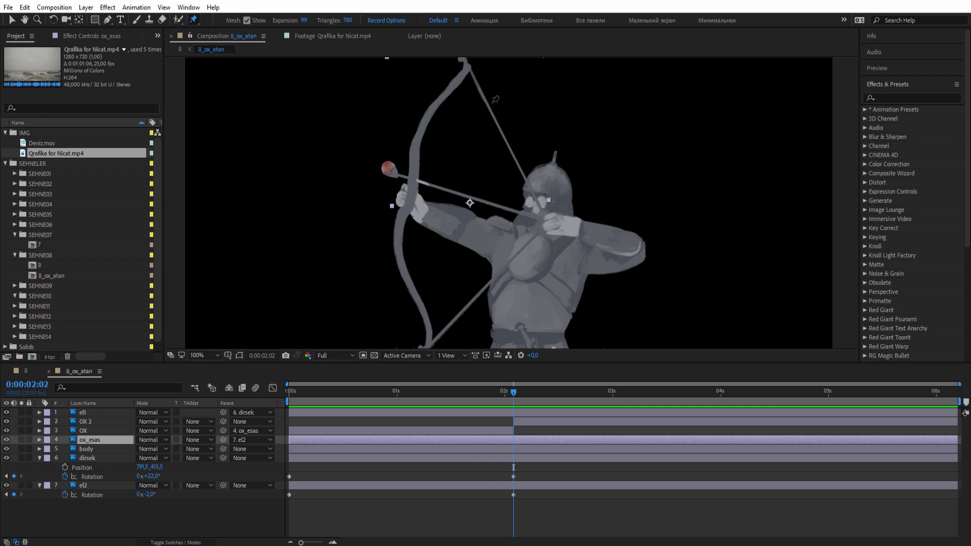
{"action": "left_click", "coordinate": [465, 71]}
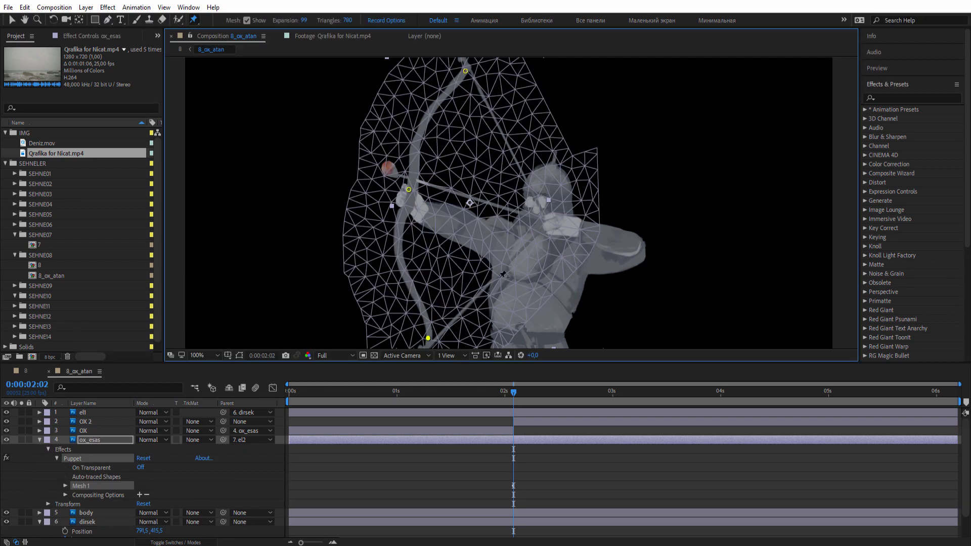
{"action": "key", "text": "v"}
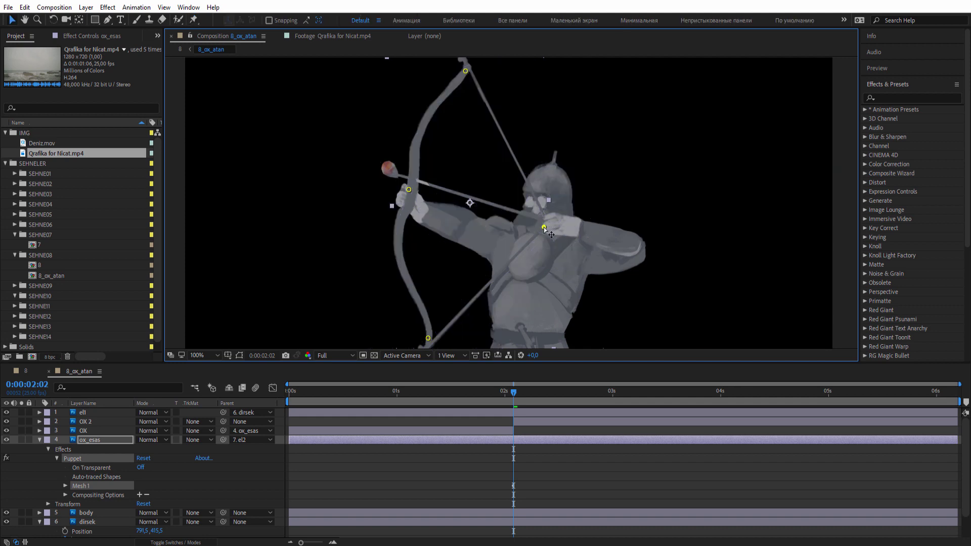
{"action": "mouse_move", "coordinate": [544, 226]}
{"action": "left_mouse_down"}
{"action": "mouse_move", "coordinate": [474, 208]}
{"action": "mouse_move", "coordinate": [543, 227]}
{"action": "left_mouse_up"}
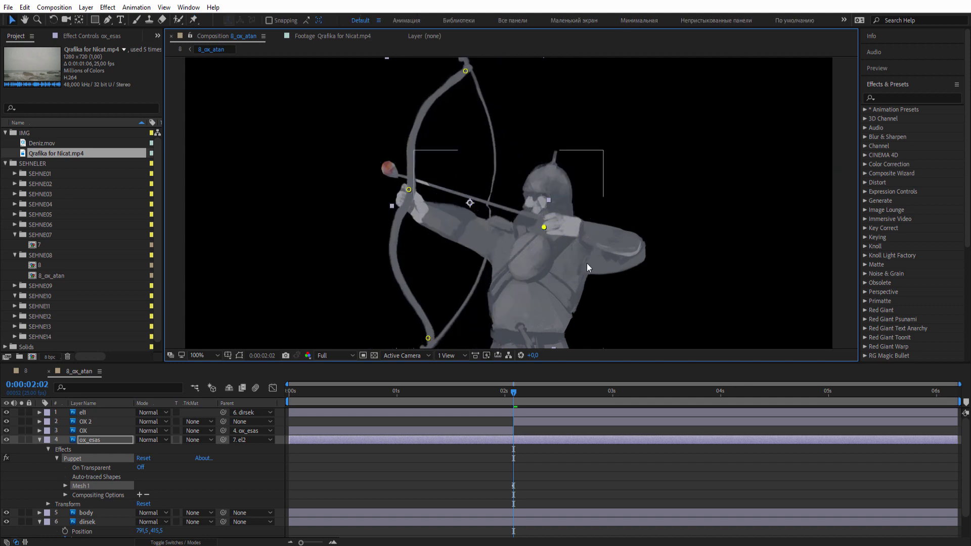
{"action": "left_click", "coordinate": [194, 20]}
{"action": "left_click", "coordinate": [501, 135]}
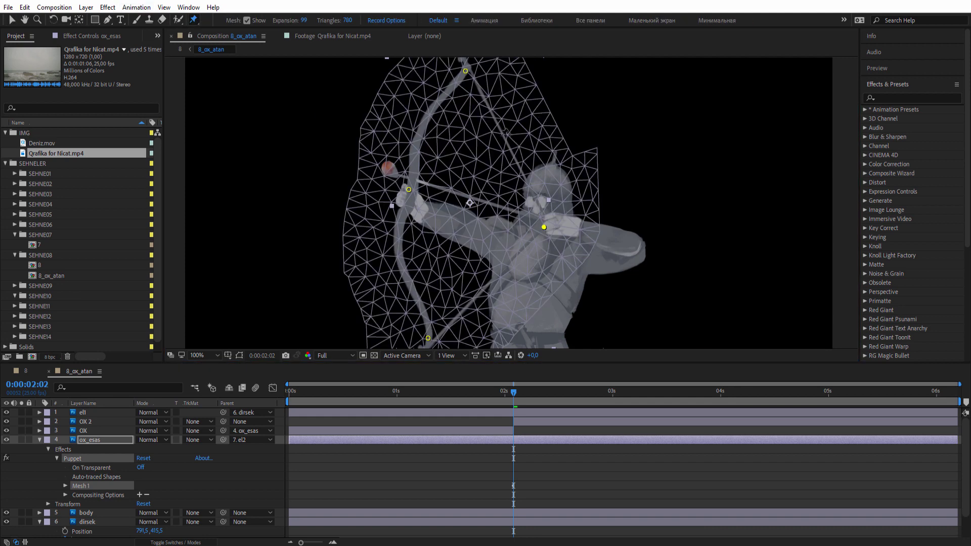
{"action": "left_click", "coordinate": [491, 286]}
Test pulling the hand and bowstring pins toward the bow, undo it, then check the pin keyframes.
{"action": "key", "text": "v"}
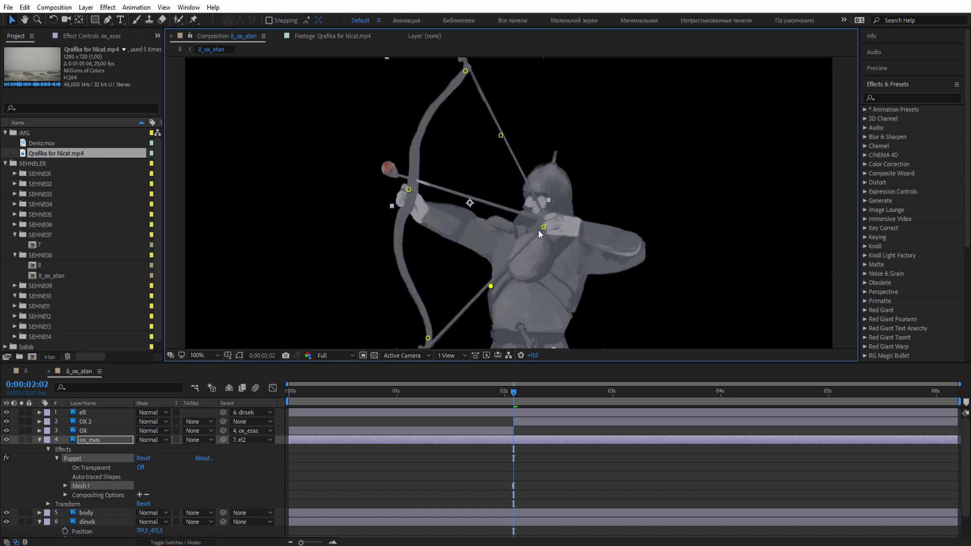
{"action": "left_click_drag", "start_coordinate": [506, 219], "coordinate": [456, 207]}
{"action": "left_click_drag", "start_coordinate": [501, 135], "coordinate": [471, 134]}
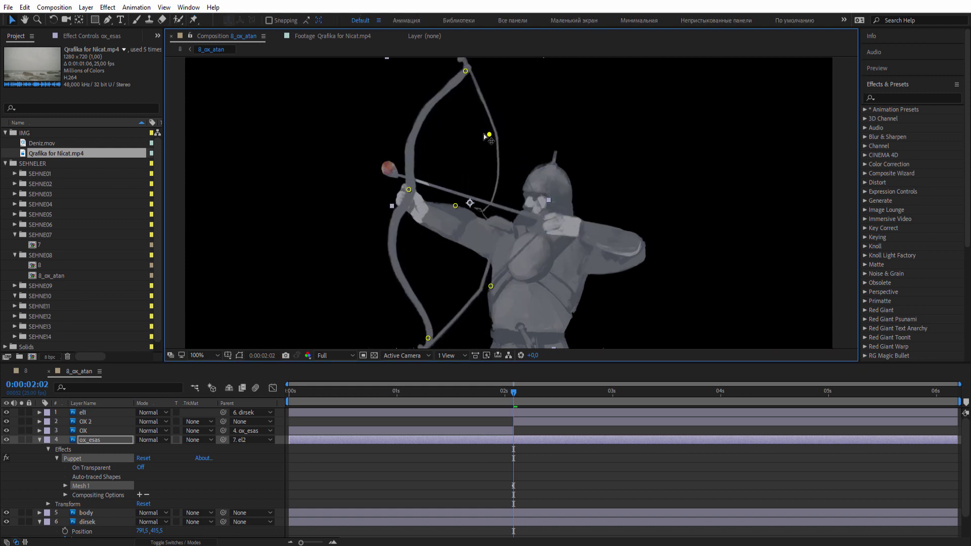
{"action": "left_click_drag", "start_coordinate": [491, 286], "coordinate": [453, 282]}
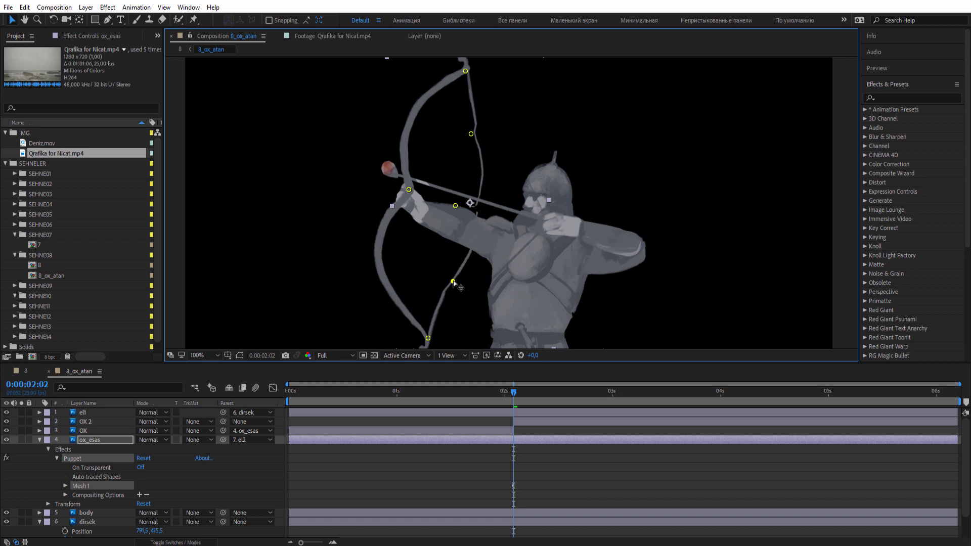
{"action": "key", "text": "ctrl+z"}
{"action": "key", "text": "ctrl+z"}
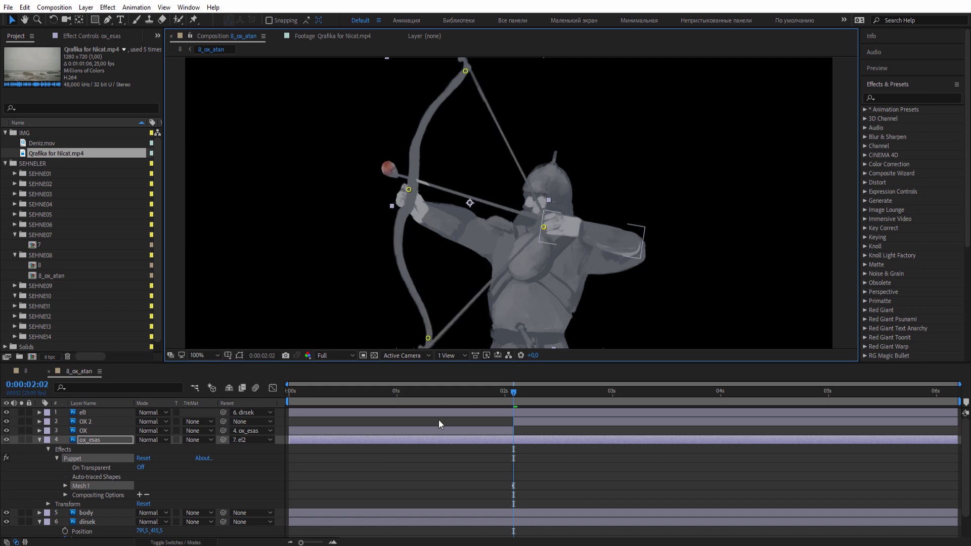
{"action": "key", "text": "u"}
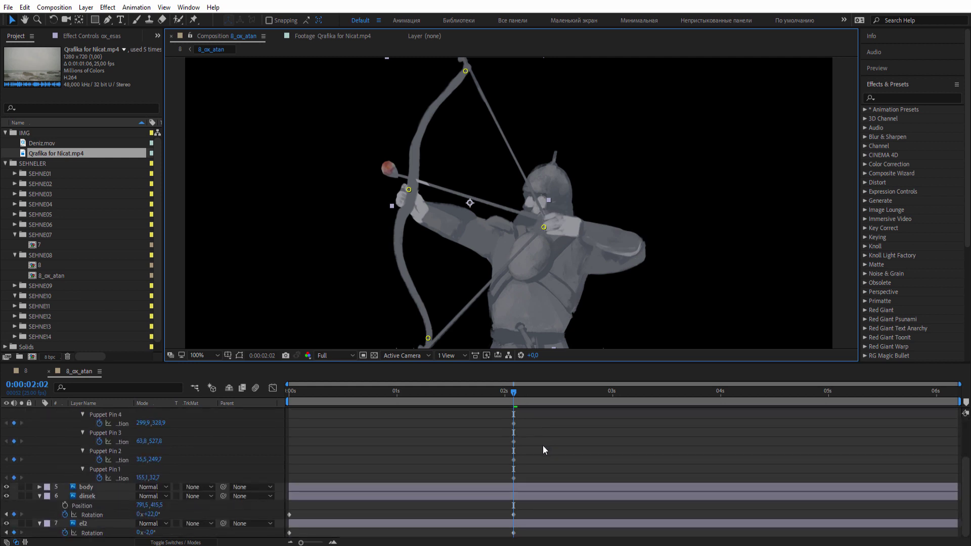
{"action": "key", "text": "u"}
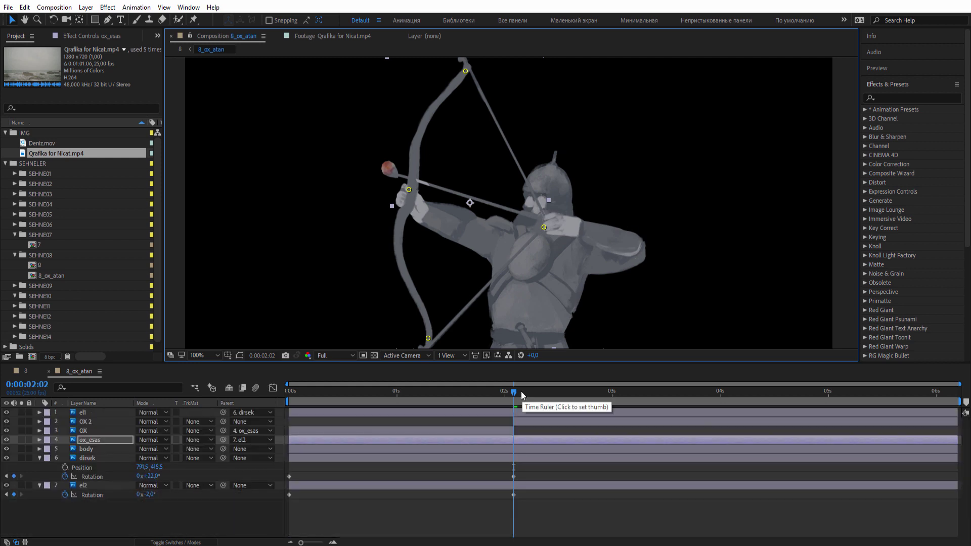
{"action": "key", "text": "space"}
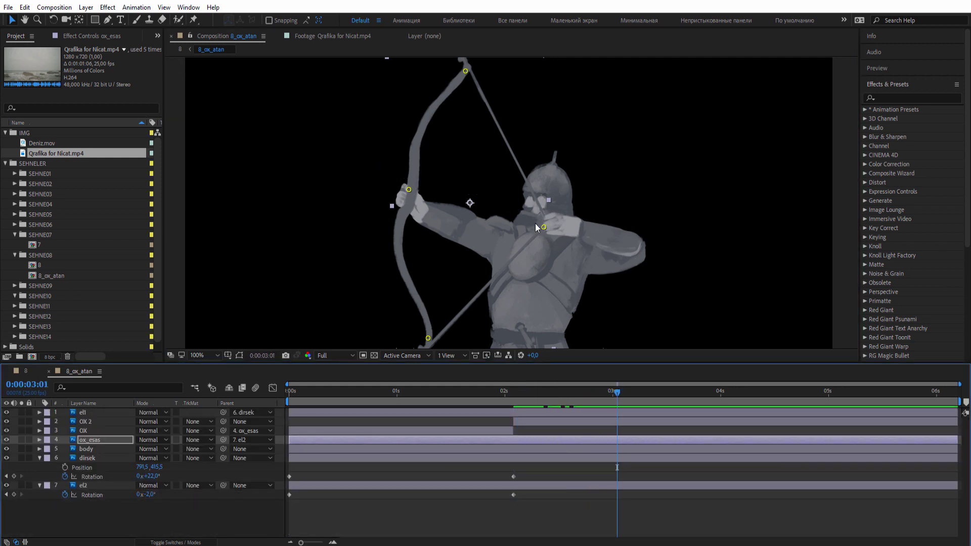
Push the hand pin forward for the release, then key dirsek's Rotation to 49° at 3:02.
{"action": "left_click_drag", "start_coordinate": [543, 227], "coordinate": [481, 211]}
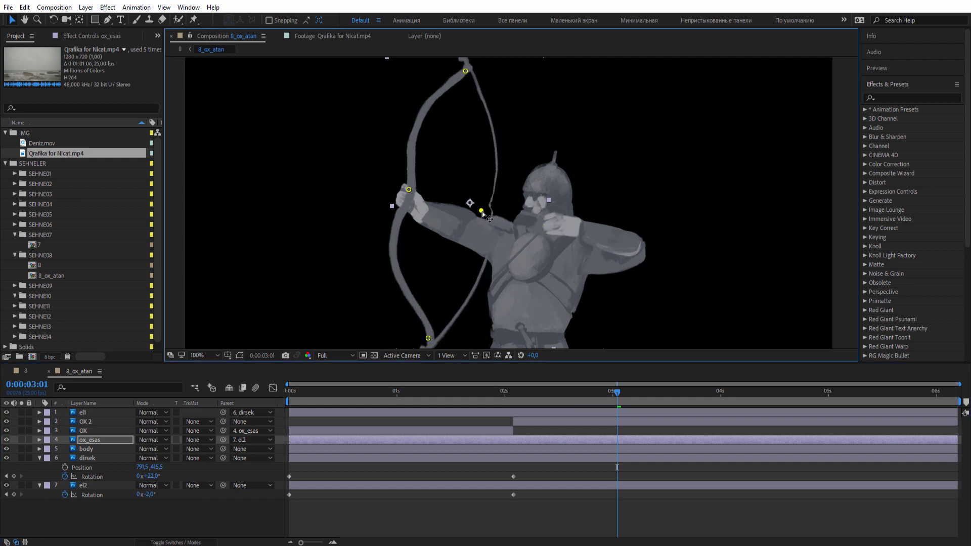
{"action": "mouse_move", "coordinate": [502, 394]}
{"action": "left_mouse_down"}
{"action": "mouse_move", "coordinate": [639, 406]}
{"action": "mouse_move", "coordinate": [531, 398]}
{"action": "left_mouse_up"}
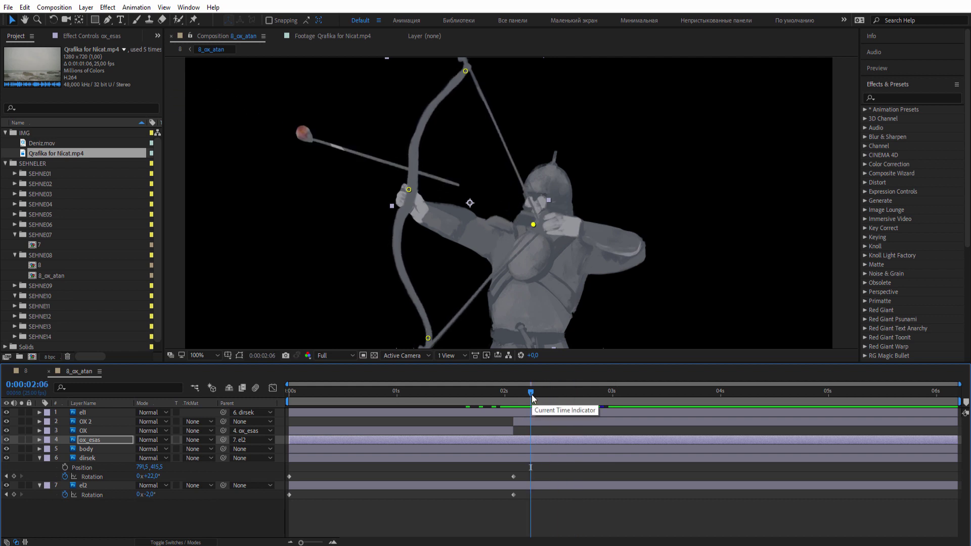
{"action": "left_click_drag", "start_coordinate": [542, 394], "coordinate": [589, 393]}
{"action": "left_click", "coordinate": [601, 238]}
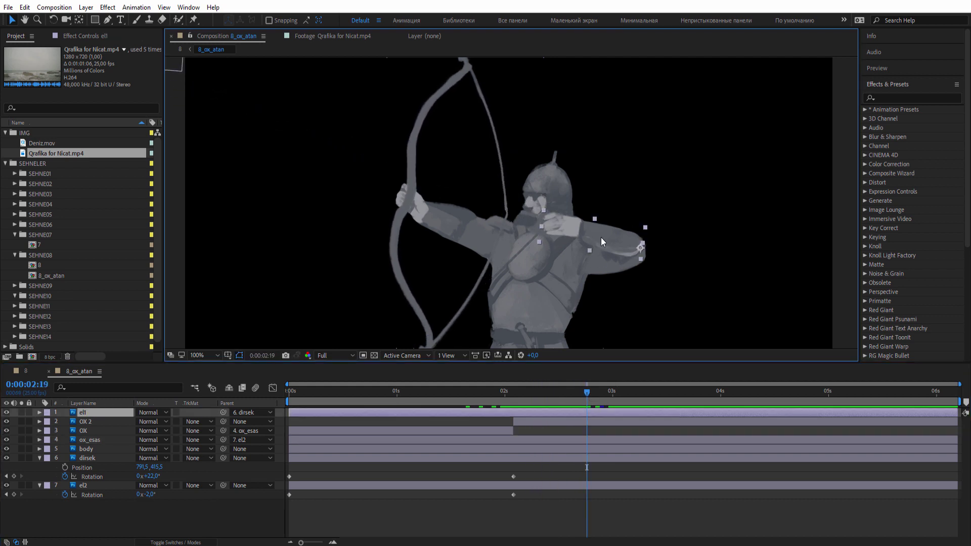
{"action": "left_click", "coordinate": [609, 268]}
{"action": "key", "text": "shift+p"}
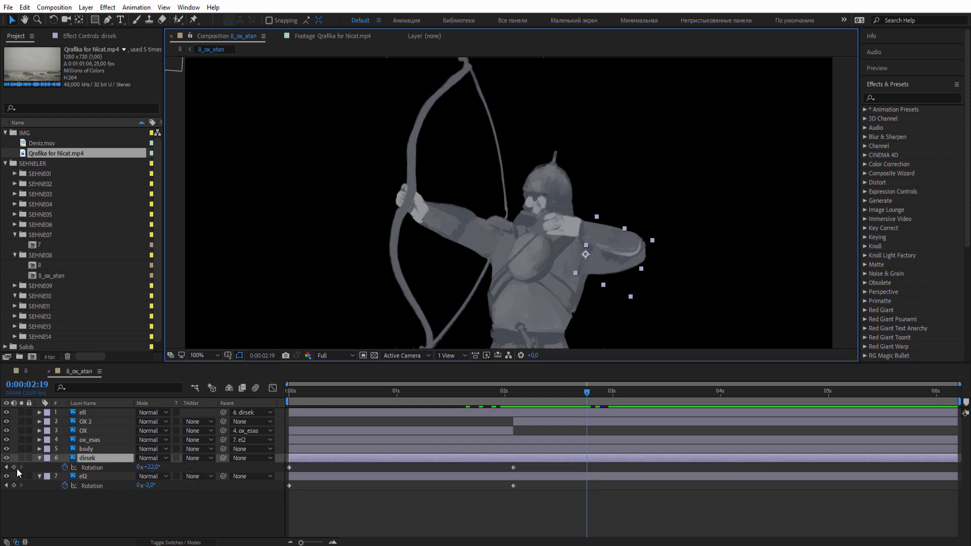
{"action": "left_click", "coordinate": [15, 467]}
{"action": "left_click_drag", "start_coordinate": [587, 468], "coordinate": [560, 468]}
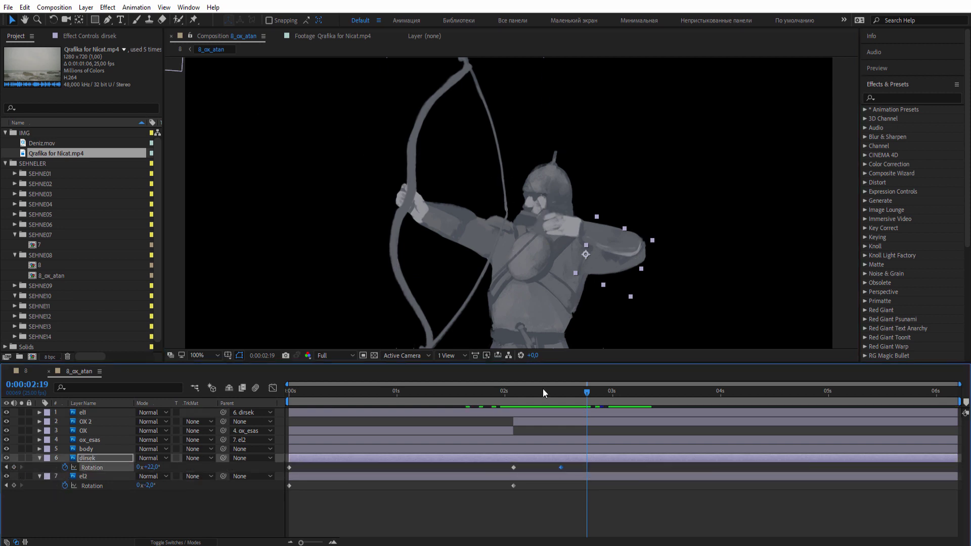
{"action": "left_click_drag", "start_coordinate": [542, 388], "coordinate": [621, 404]}
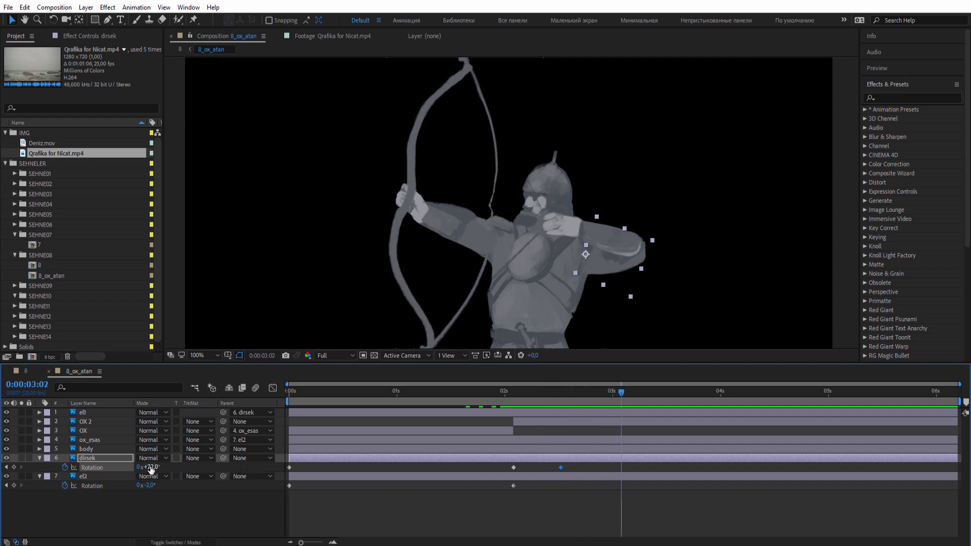
{"action": "left_click_drag", "start_coordinate": [148, 468], "coordinate": [165, 467]}
Key el1 Rotation at 2:19, then pose el1 near -64° and dirsek near +24° at 3:12.
{"action": "left_click", "coordinate": [575, 217]}
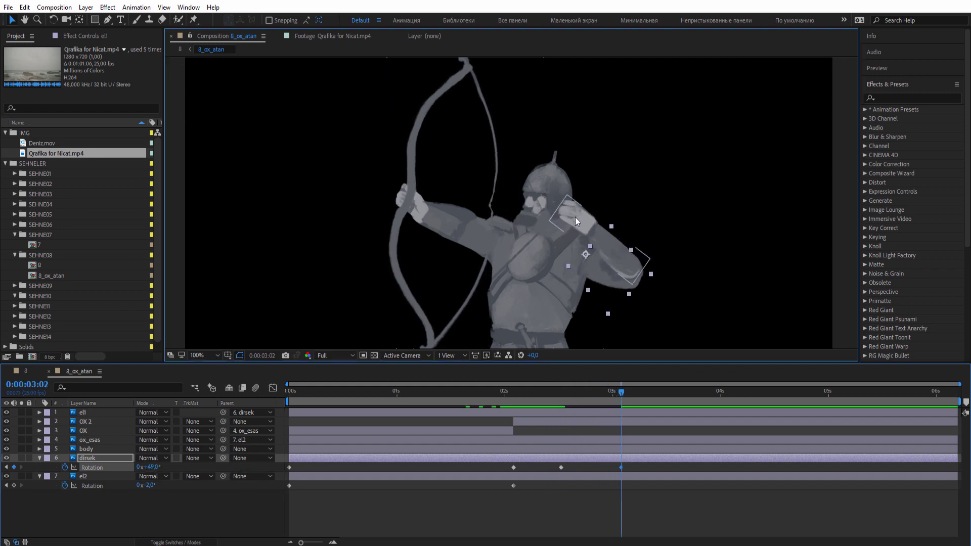
{"action": "left_click_drag", "start_coordinate": [606, 397], "coordinate": [586, 396]}
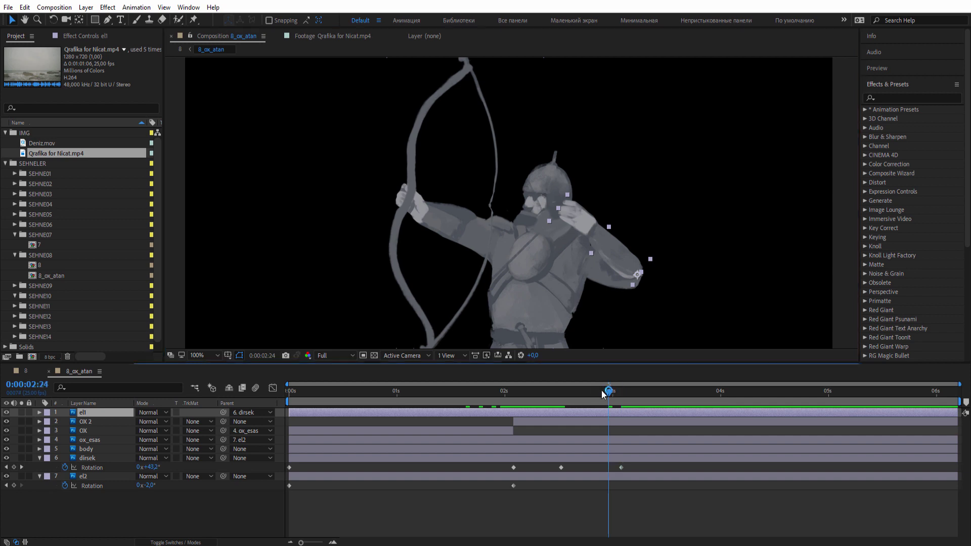
{"action": "key", "text": "r"}
{"action": "left_click", "coordinate": [15, 422]}
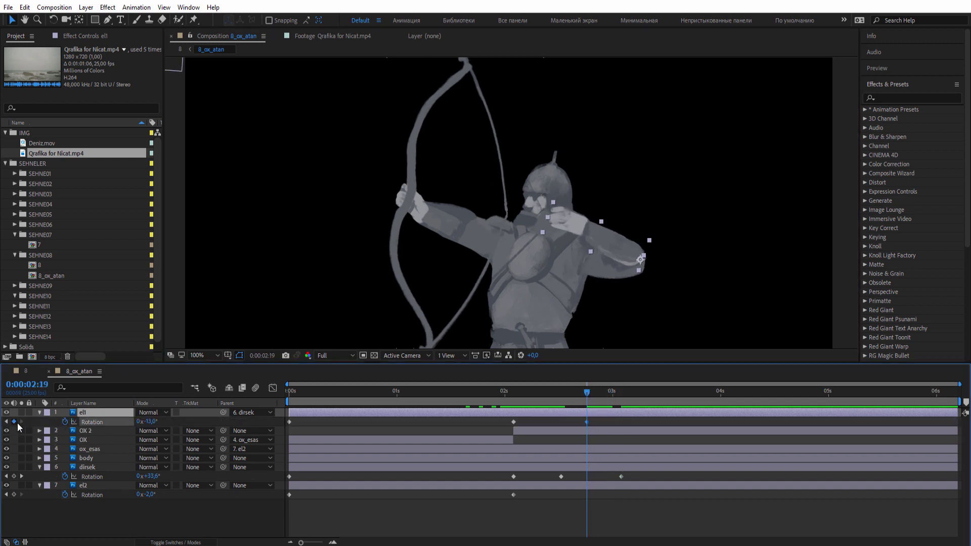
{"action": "left_click_drag", "start_coordinate": [637, 394], "coordinate": [656, 397]}
{"action": "left_click", "coordinate": [664, 401]}
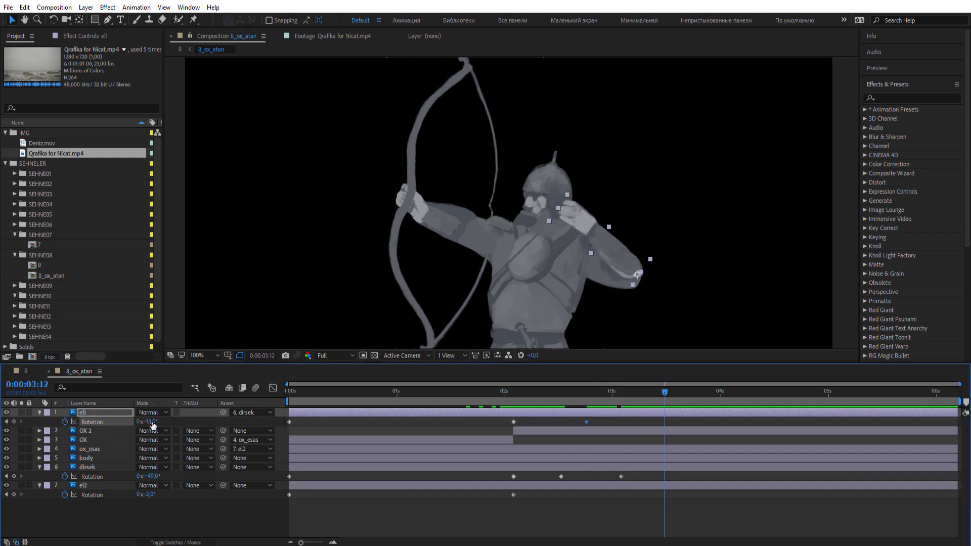
{"action": "mouse_move", "coordinate": [148, 421]}
{"action": "left_mouse_down"}
{"action": "mouse_move", "coordinate": [126, 423]}
{"action": "mouse_move", "coordinate": [126, 433]}
{"action": "left_mouse_up"}
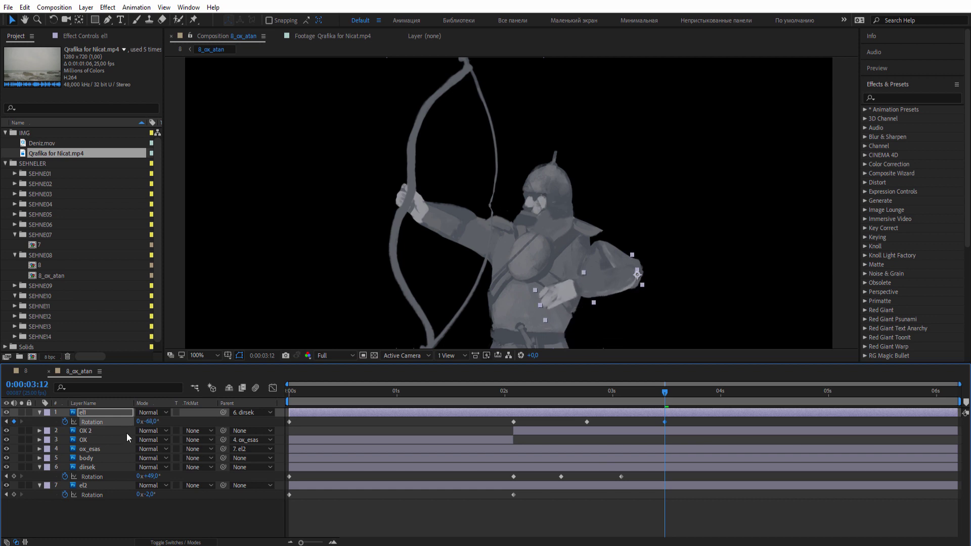
{"action": "left_click_drag", "start_coordinate": [154, 479], "coordinate": [133, 476]}
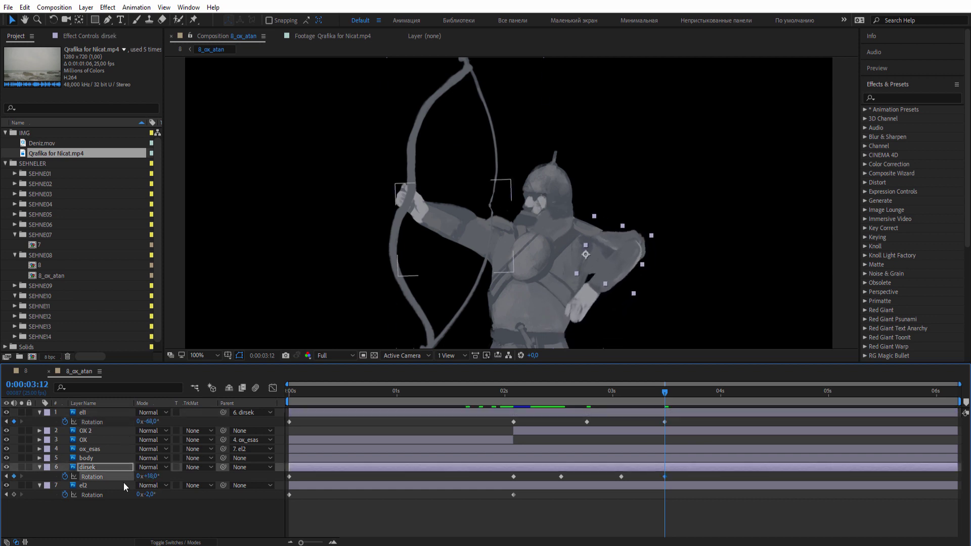
{"action": "left_click_drag", "start_coordinate": [148, 422], "coordinate": [161, 421]}
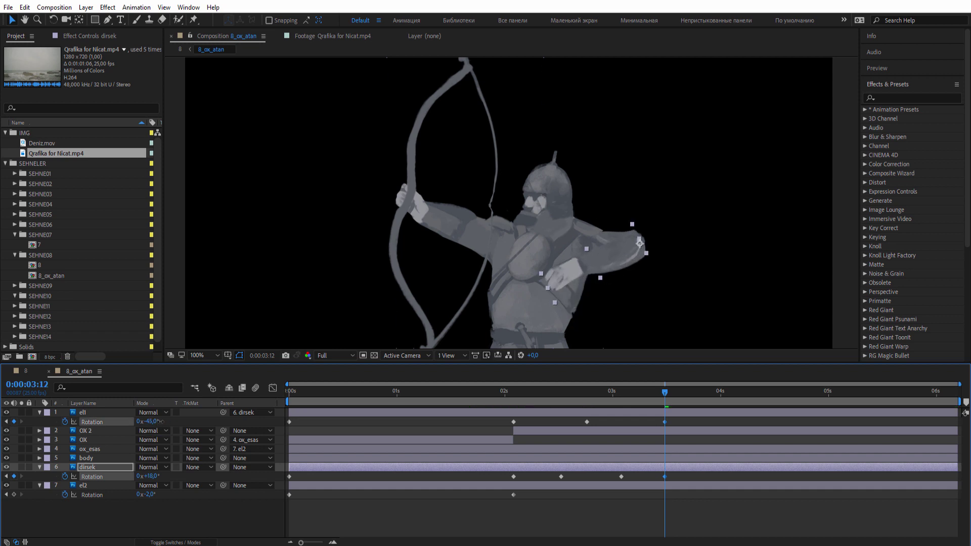
Set dirsek to +15° at 3:02, retime a dirsek keyframe and readjust its 3:12 rotation.
{"action": "mouse_move", "coordinate": [462, 401]}
{"action": "left_mouse_down"}
{"action": "mouse_move", "coordinate": [626, 403]}
{"action": "mouse_move", "coordinate": [574, 415]}
{"action": "mouse_move", "coordinate": [619, 420]}
{"action": "left_mouse_up"}
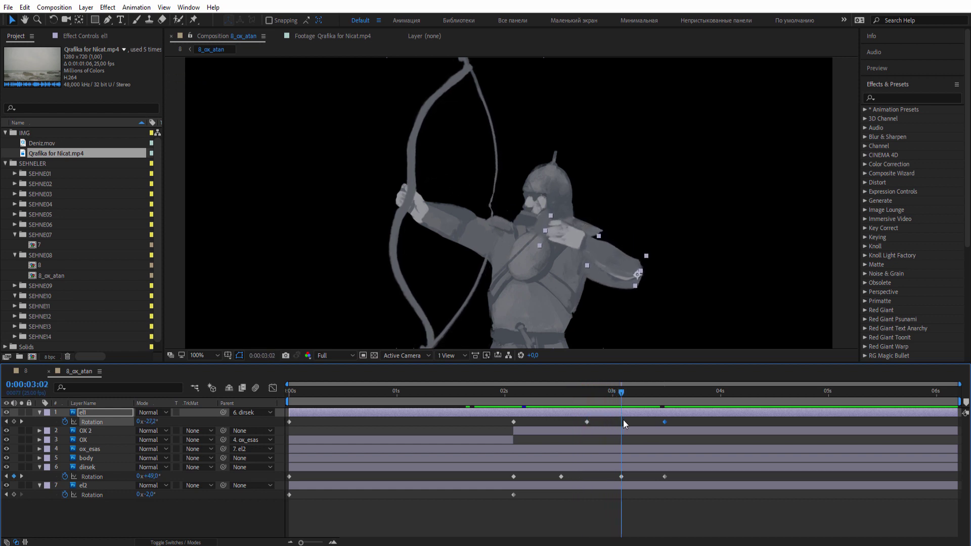
{"action": "left_click_drag", "start_coordinate": [151, 476], "coordinate": [134, 476]}
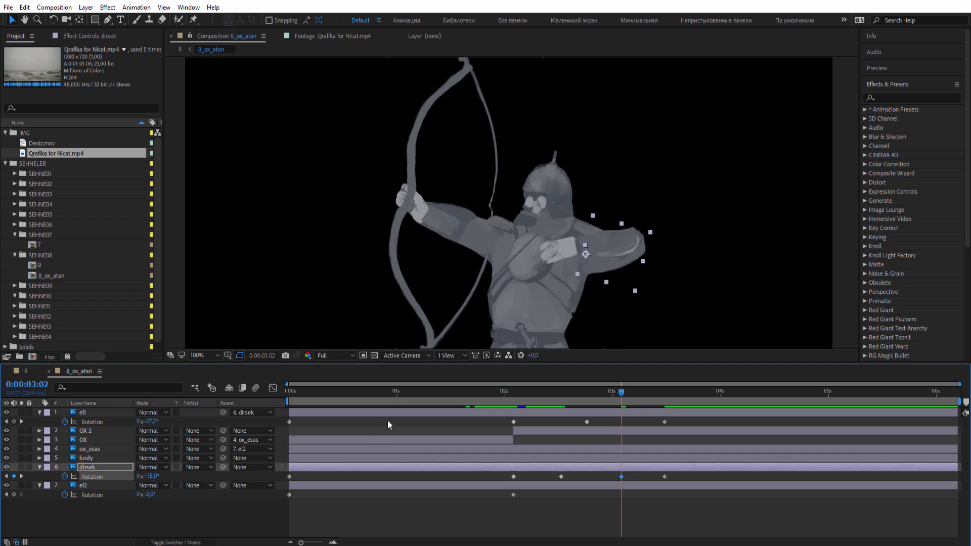
{"action": "mouse_move", "coordinate": [502, 395]}
{"action": "left_mouse_down"}
{"action": "mouse_move", "coordinate": [635, 412]}
{"action": "mouse_move", "coordinate": [624, 407]}
{"action": "left_mouse_up"}
{"action": "left_click_drag", "start_coordinate": [654, 483], "coordinate": [612, 479]}
{"action": "left_click_drag", "start_coordinate": [620, 396], "coordinate": [663, 401]}
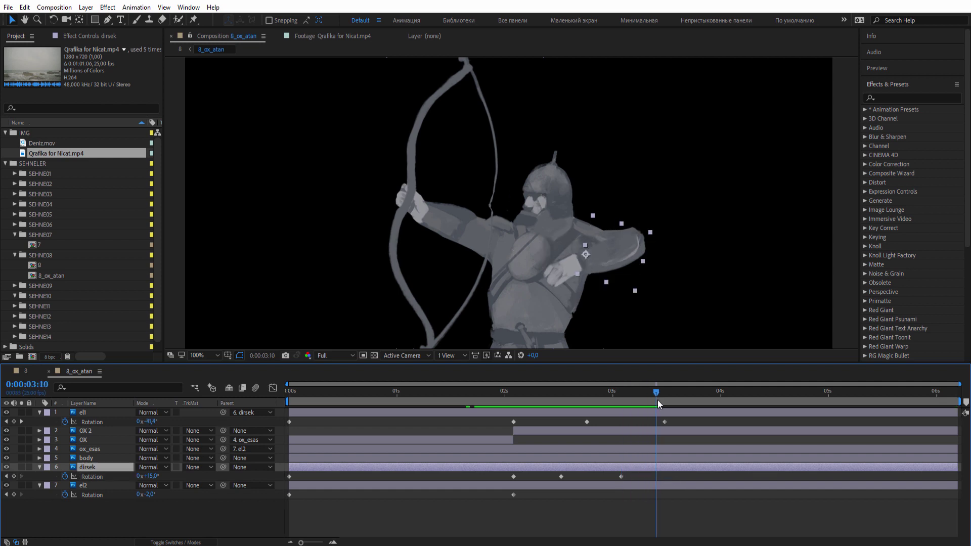
{"action": "left_click_drag", "start_coordinate": [146, 476], "coordinate": [194, 492]}
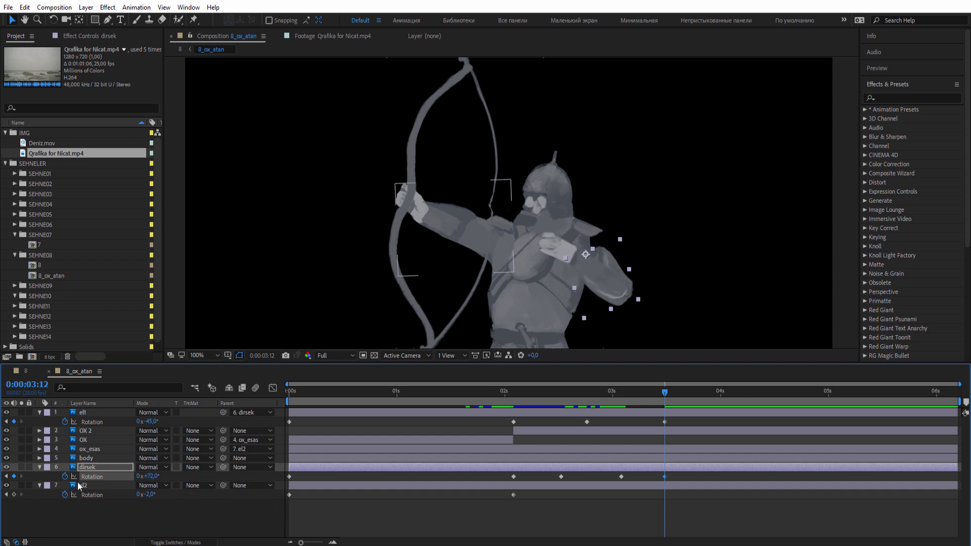
Key dirsek Position at 2:23, raise the arm, and slide that keyframe to 3:12 (about 785.5, 390.5).
{"action": "key", "text": "shift+p"}
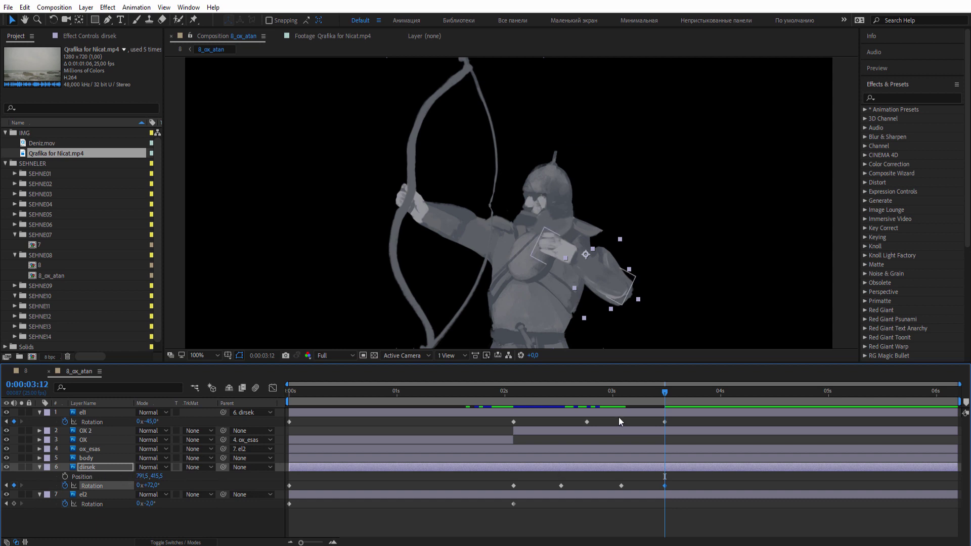
{"action": "left_click_drag", "start_coordinate": [635, 400], "coordinate": [604, 406]}
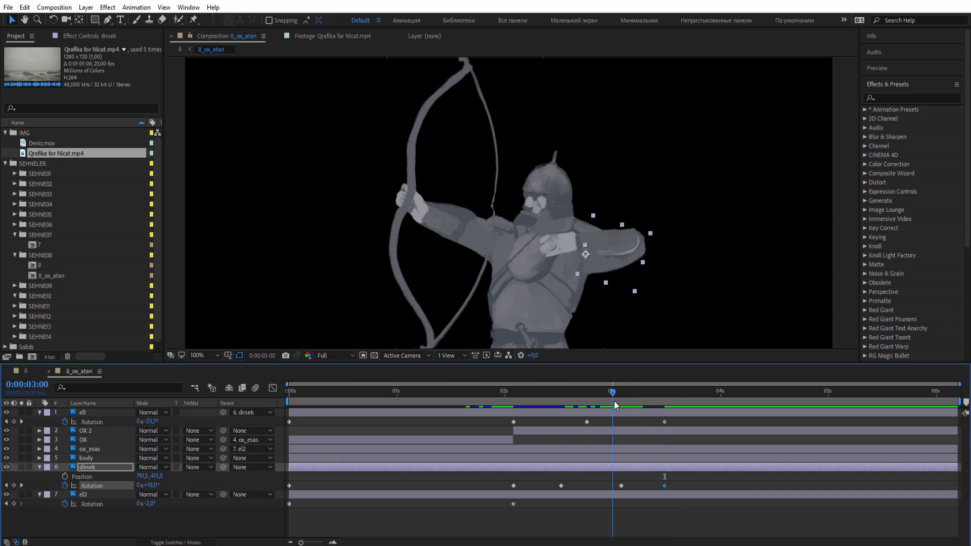
{"action": "left_click", "coordinate": [64, 477]}
{"action": "left_click_drag", "start_coordinate": [605, 393], "coordinate": [650, 393]}
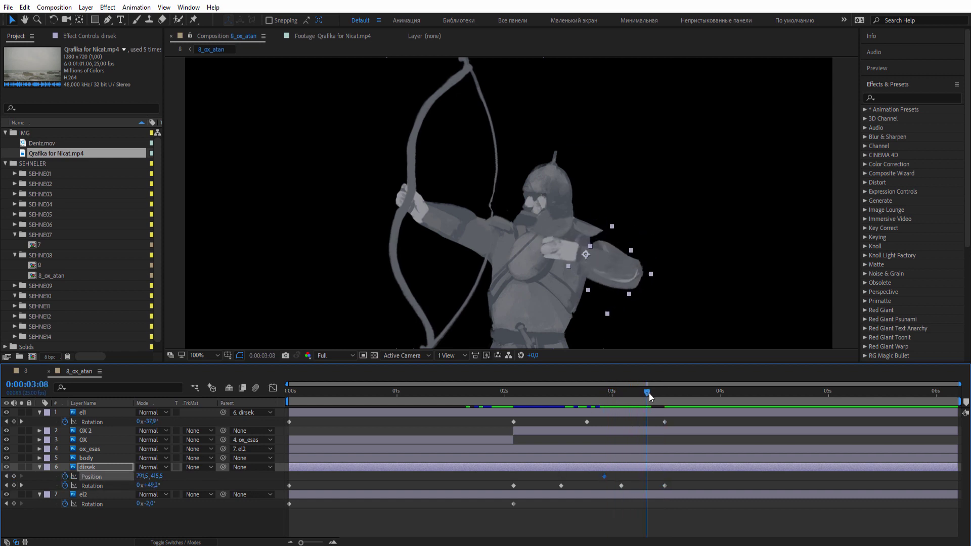
{"action": "left_click_drag", "start_coordinate": [600, 256], "coordinate": [595, 243]}
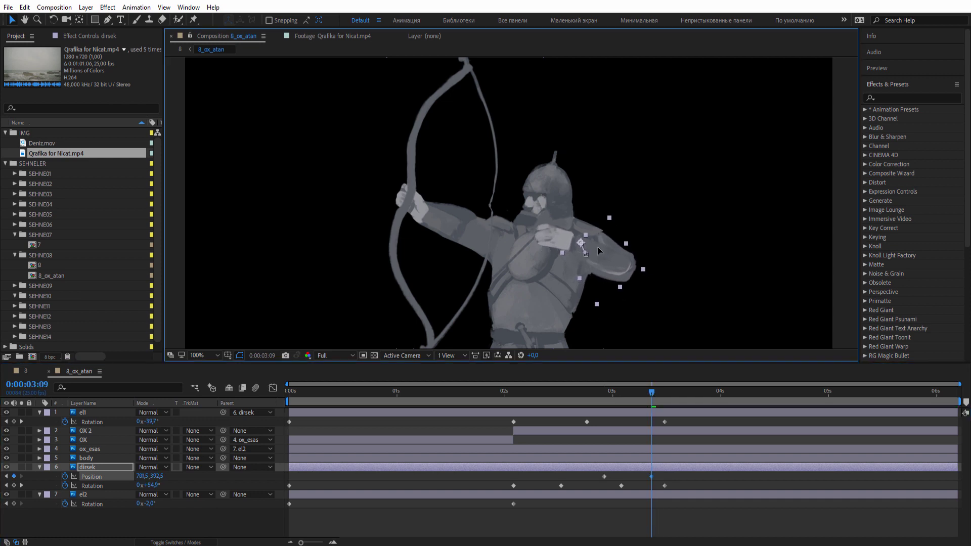
{"action": "mouse_move", "coordinate": [623, 393]}
{"action": "left_mouse_down"}
{"action": "mouse_move", "coordinate": [667, 401]}
{"action": "mouse_move", "coordinate": [564, 402]}
{"action": "left_mouse_up"}
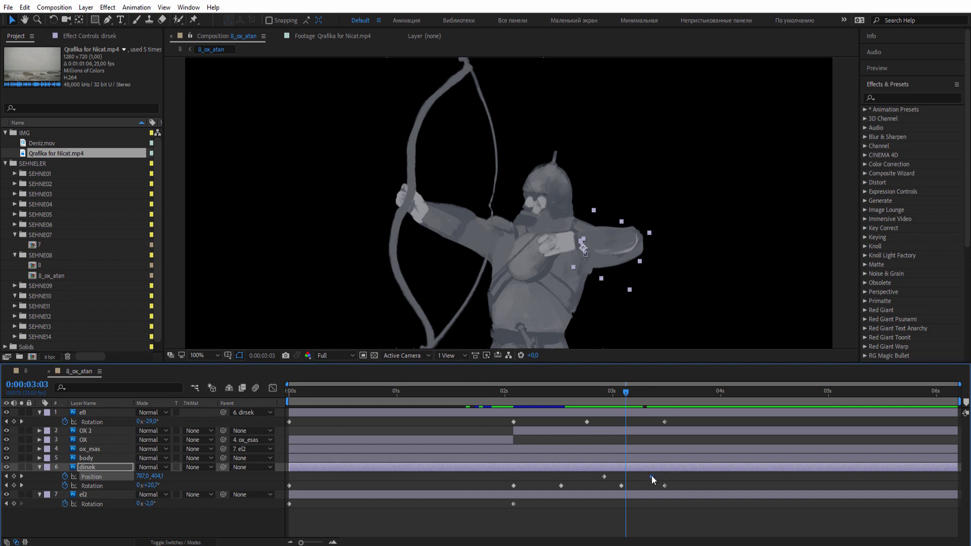
{"action": "left_click_drag", "start_coordinate": [652, 476], "coordinate": [664, 476]}
{"action": "left_click", "coordinate": [708, 478]}
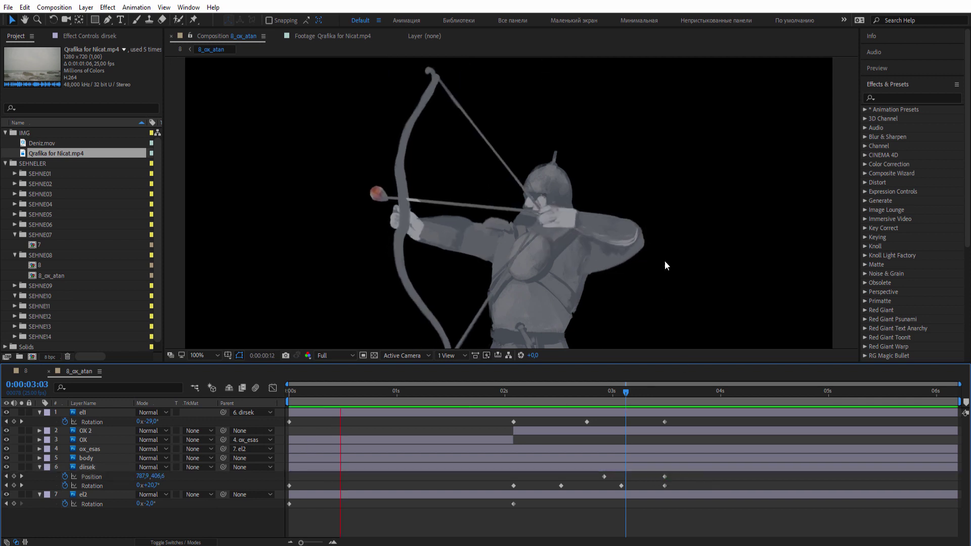
Preview and scrub around 2:15–2:19 to check the arrow release.
{"action": "key", "text": "comma"}
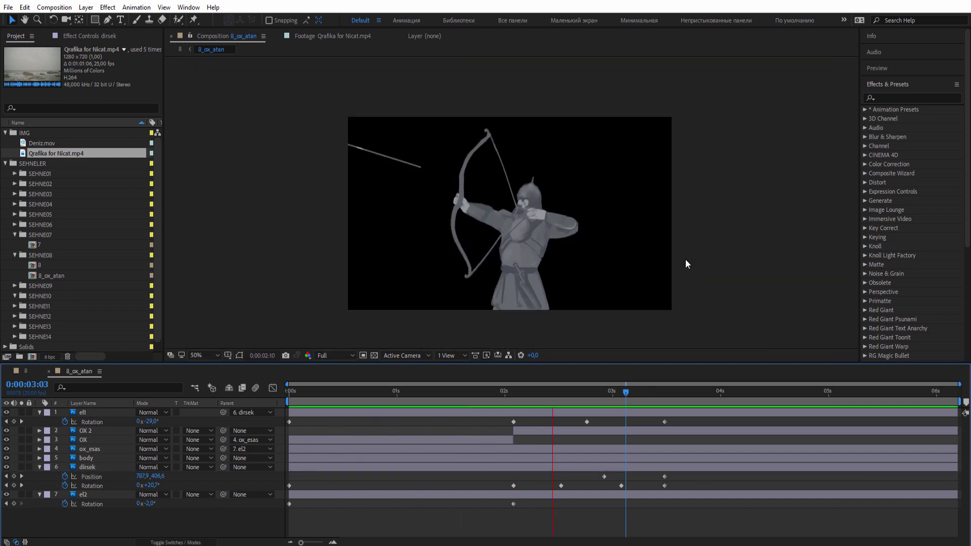
{"action": "key", "text": "period"}
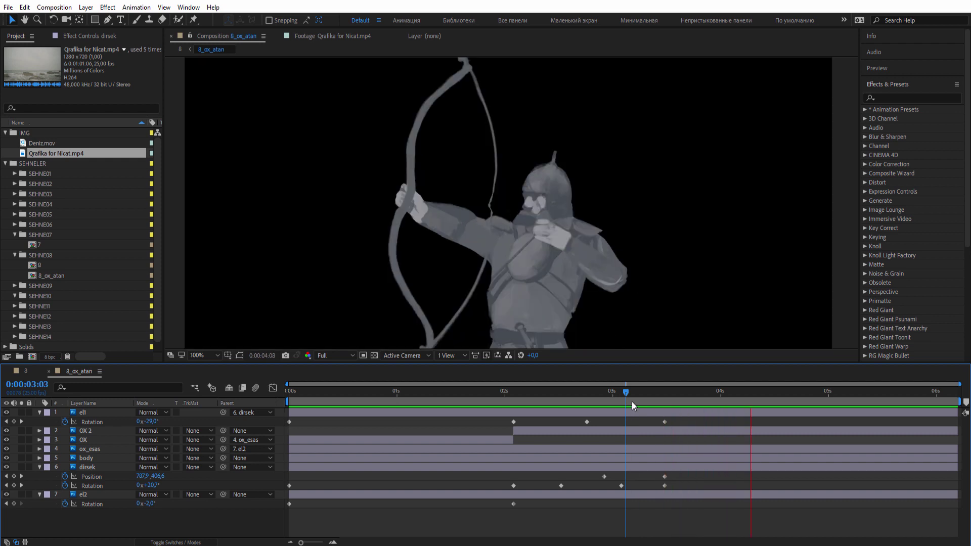
{"action": "left_click", "coordinate": [587, 421]}
{"action": "mouse_move", "coordinate": [558, 392]}
{"action": "left_mouse_down"}
{"action": "mouse_move", "coordinate": [583, 398]}
{"action": "mouse_move", "coordinate": [556, 398]}
{"action": "mouse_move", "coordinate": [587, 411]}
{"action": "left_mouse_up"}
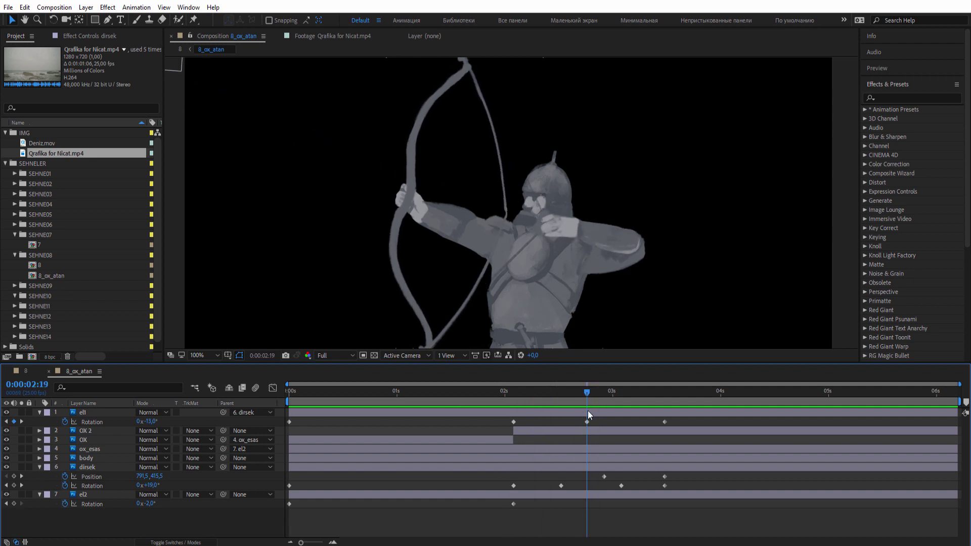
{"action": "mouse_move", "coordinate": [487, 399]}
{"action": "left_mouse_down"}
{"action": "mouse_move", "coordinate": [662, 403]}
{"action": "mouse_move", "coordinate": [734, 427]}
{"action": "left_mouse_up"}
Drag dirsek's final Position and Rotation keyframes toward 4 seconds, shift the middle keys, and preview.
{"action": "left_click", "coordinate": [664, 486]}
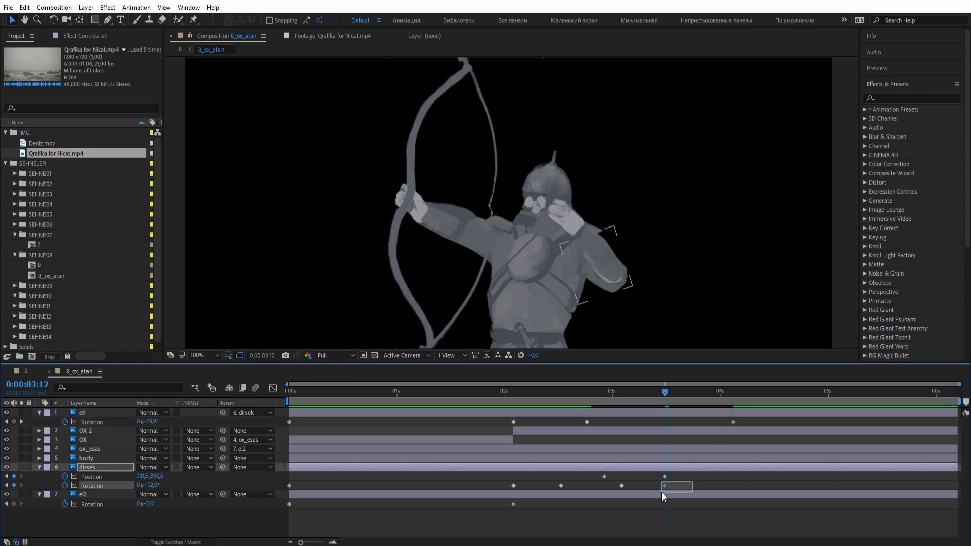
{"action": "left_click", "coordinate": [664, 486]}
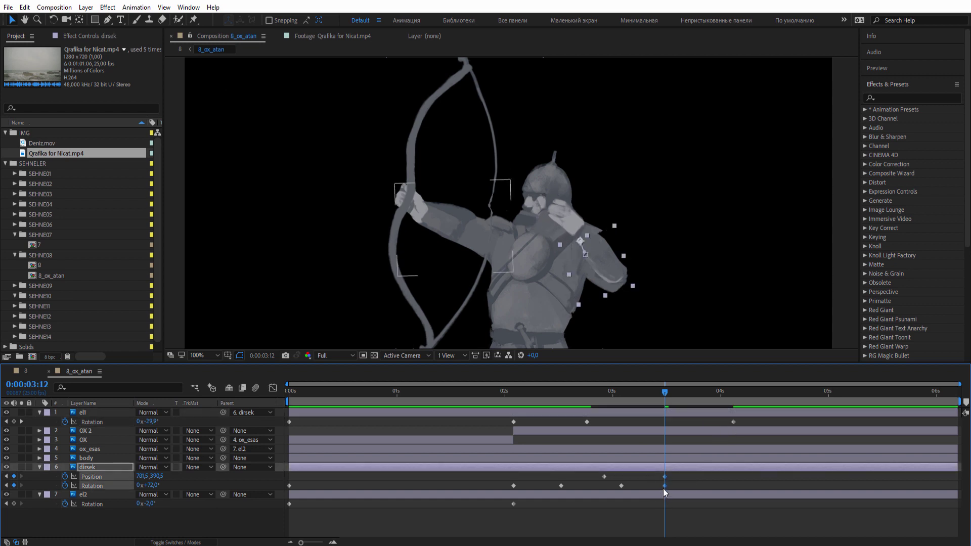
{"action": "left_click_drag", "start_coordinate": [664, 486], "coordinate": [733, 488]}
{"action": "mouse_move", "coordinate": [634, 478]}
{"action": "left_mouse_down"}
{"action": "mouse_move", "coordinate": [601, 483]}
{"action": "mouse_move", "coordinate": [621, 477]}
{"action": "left_mouse_up"}
{"action": "left_click_drag", "start_coordinate": [520, 392], "coordinate": [681, 411]}
{"action": "left_click_drag", "start_coordinate": [568, 421], "coordinate": [667, 426]}
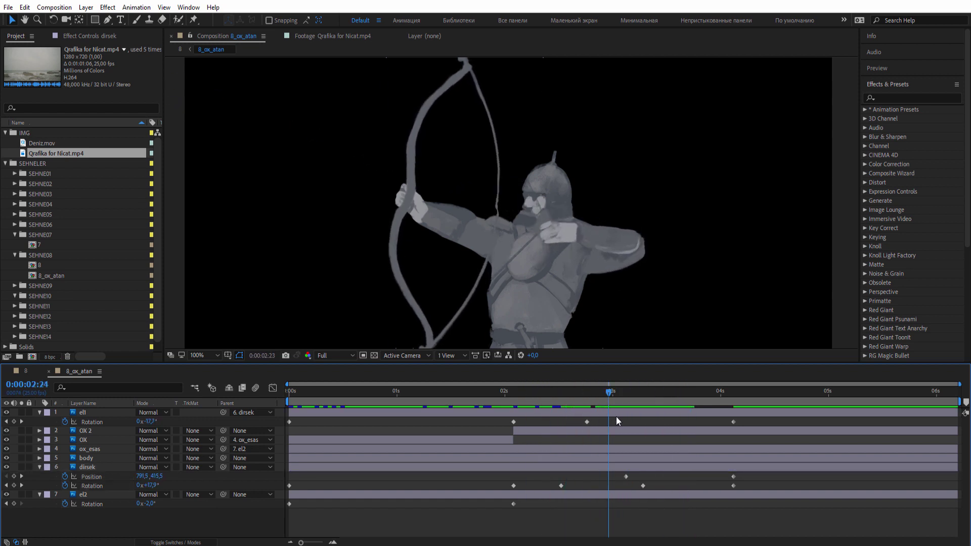
{"action": "key", "text": "space"}
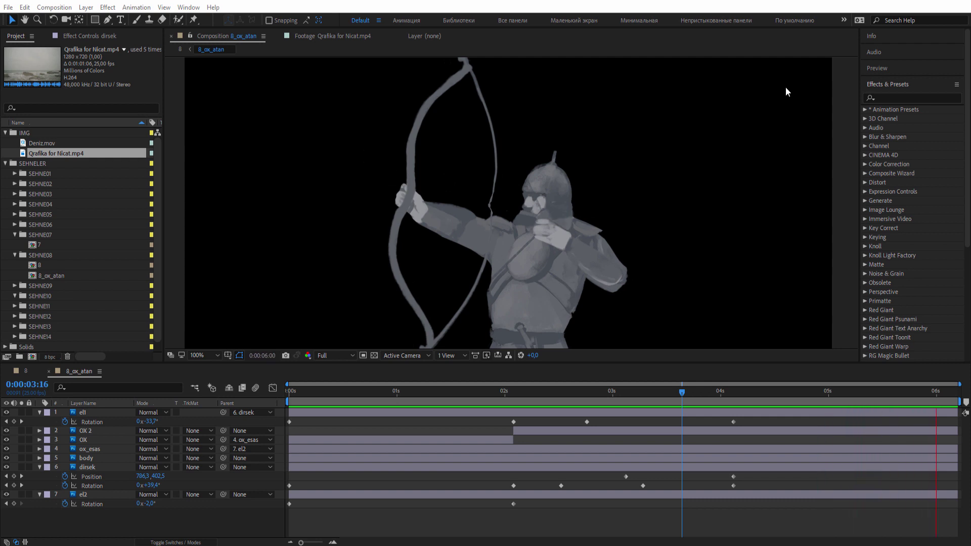
{"action": "key", "text": "comma"}
{"action": "key", "text": "comma"}
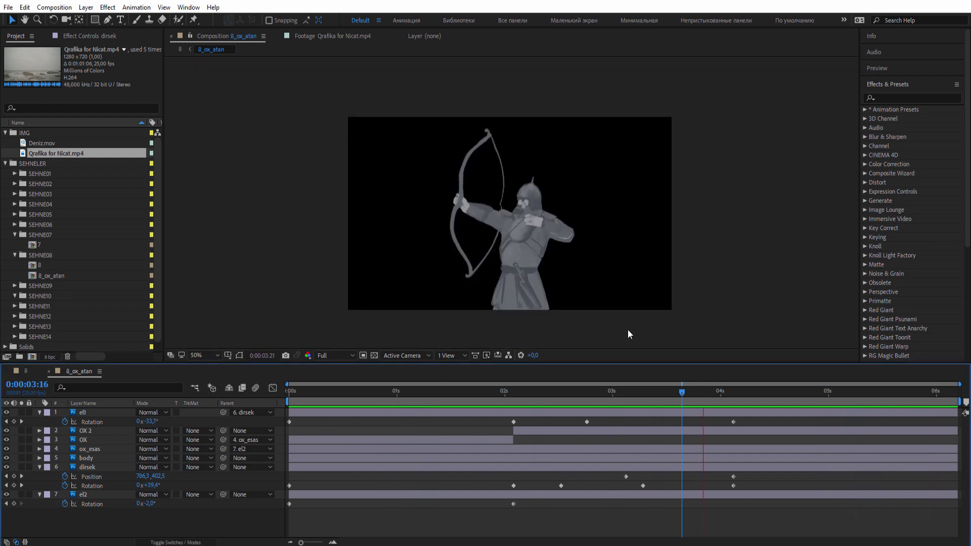
Retime el1's last Rotation keyframe to about 04:02.
{"action": "left_click_drag", "start_coordinate": [606, 392], "coordinate": [730, 400]}
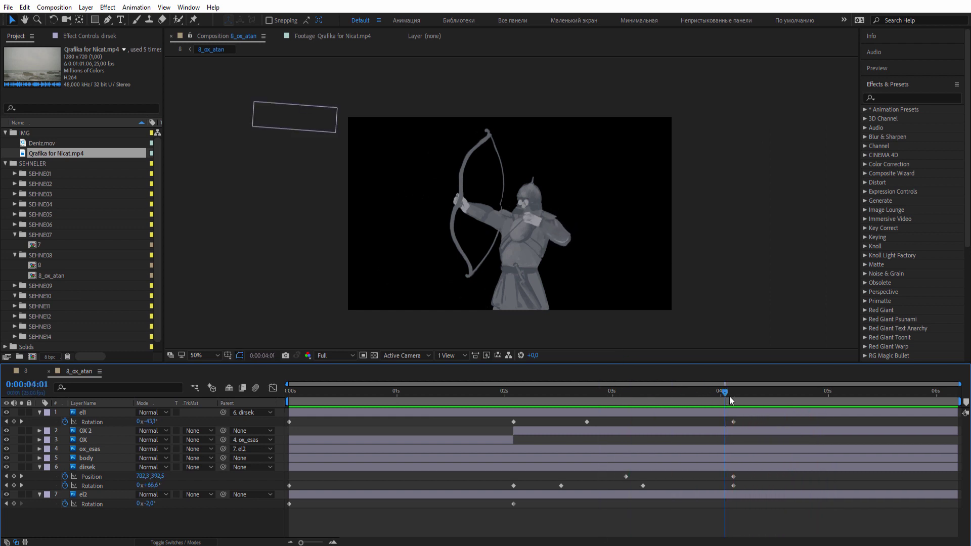
{"action": "left_click_drag", "start_coordinate": [153, 422], "coordinate": [157, 421]}
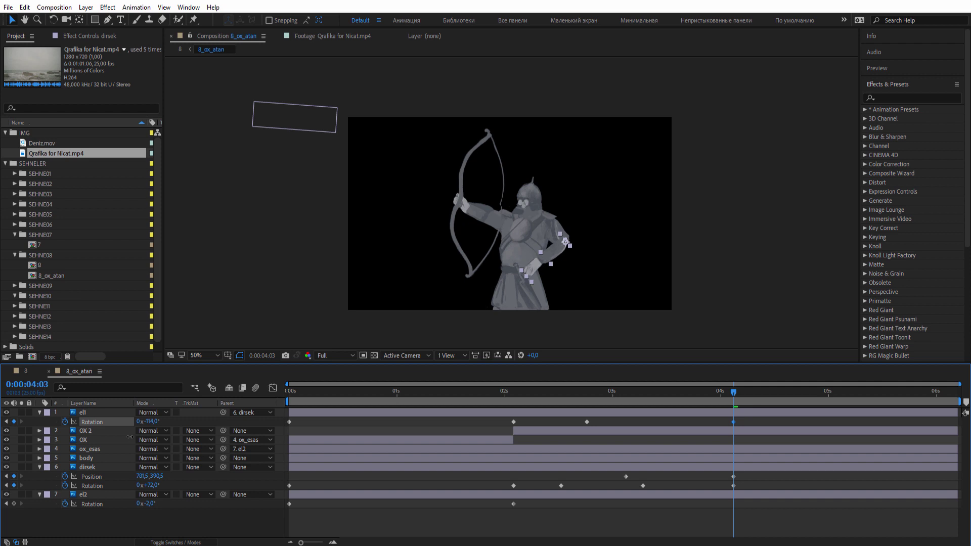
{"action": "left_click", "coordinate": [716, 412]}
{"action": "left_click_drag", "start_coordinate": [737, 422], "coordinate": [792, 421]}
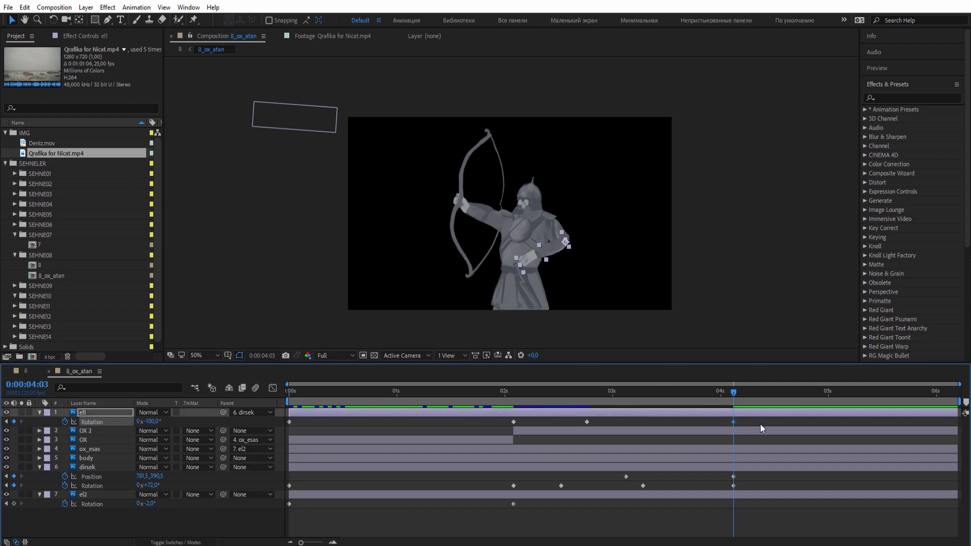
{"action": "left_click_drag", "start_coordinate": [613, 398], "coordinate": [723, 394]}
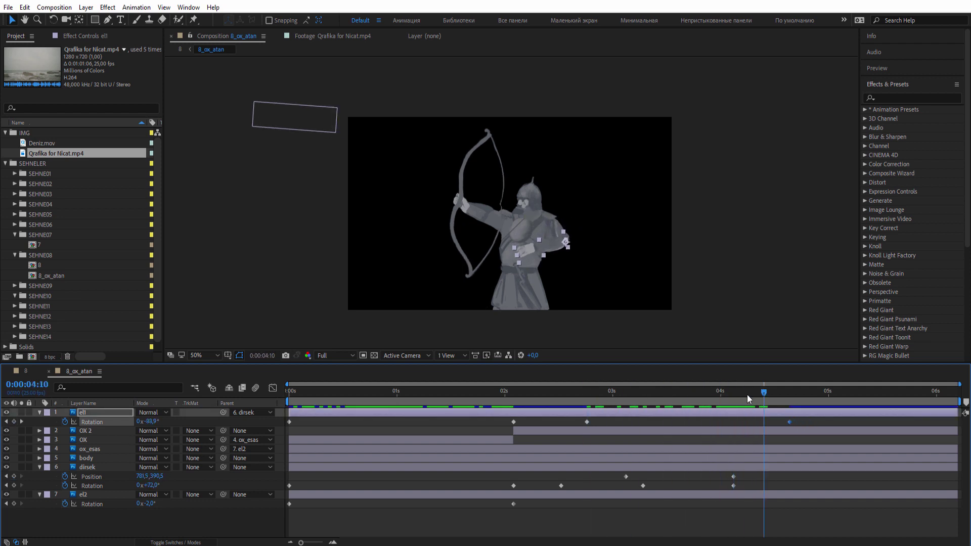
{"action": "left_click", "coordinate": [782, 423]}
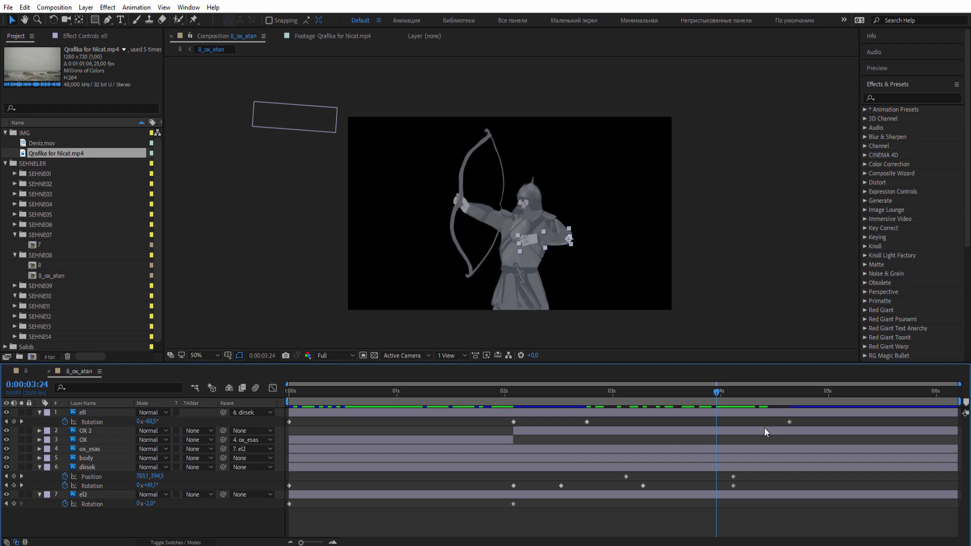
{"action": "left_click_drag", "start_coordinate": [790, 422], "coordinate": [733, 422]}
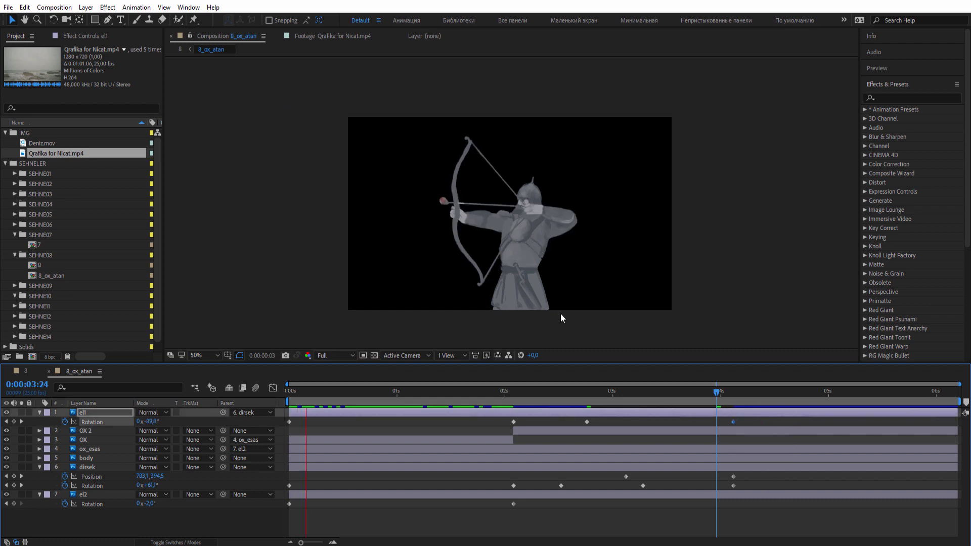
{"action": "key", "text": "period"}
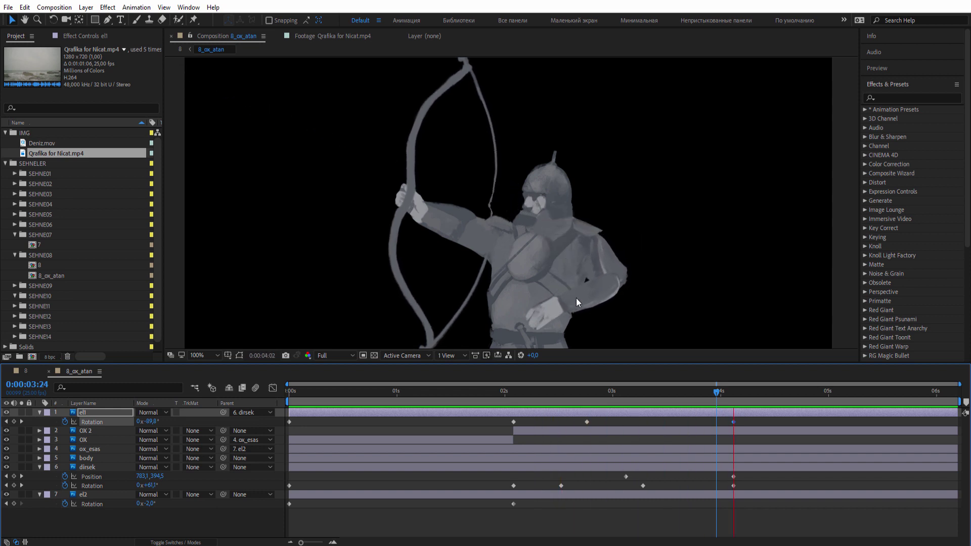
Shift dirsek's Rotation keyframes later, pushing the last one further out.
{"action": "mouse_move", "coordinate": [545, 404]}
{"action": "left_mouse_down"}
{"action": "mouse_move", "coordinate": [662, 411]}
{"action": "mouse_move", "coordinate": [634, 413]}
{"action": "mouse_move", "coordinate": [642, 414]}
{"action": "left_mouse_up"}
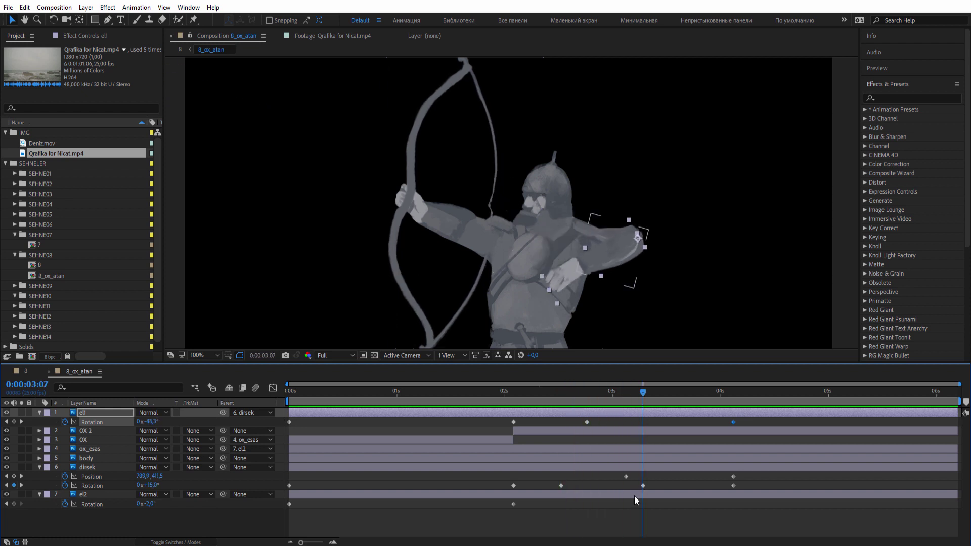
{"action": "left_click", "coordinate": [643, 485]}
{"action": "key", "text": "Delete"}
{"action": "mouse_move", "coordinate": [533, 392]}
{"action": "left_mouse_down"}
{"action": "mouse_move", "coordinate": [621, 417]}
{"action": "mouse_move", "coordinate": [655, 402]}
{"action": "mouse_move", "coordinate": [727, 414]}
{"action": "left_mouse_up"}
{"action": "key", "text": "ctrl+z"}
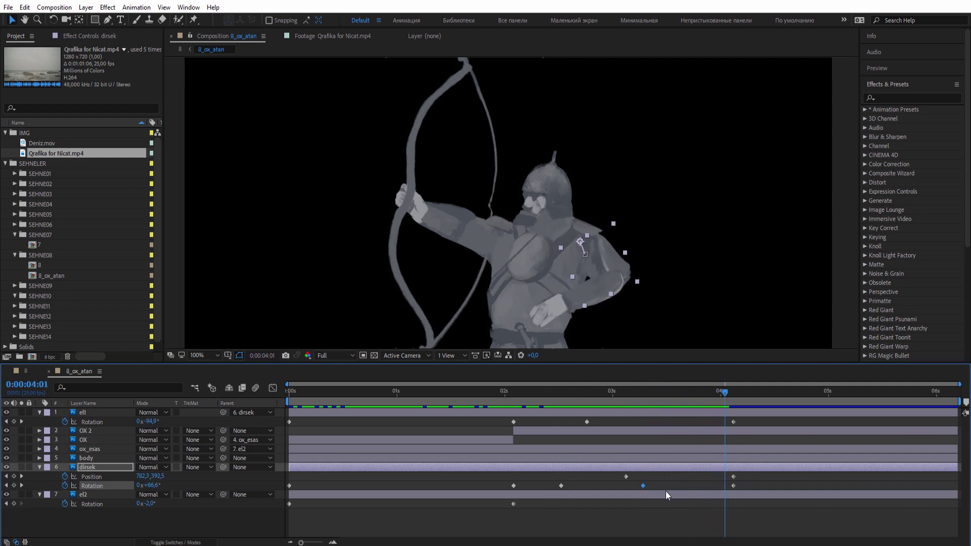
{"action": "left_click_drag", "start_coordinate": [639, 487], "coordinate": [657, 486]}
{"action": "left_click", "coordinate": [729, 487]}
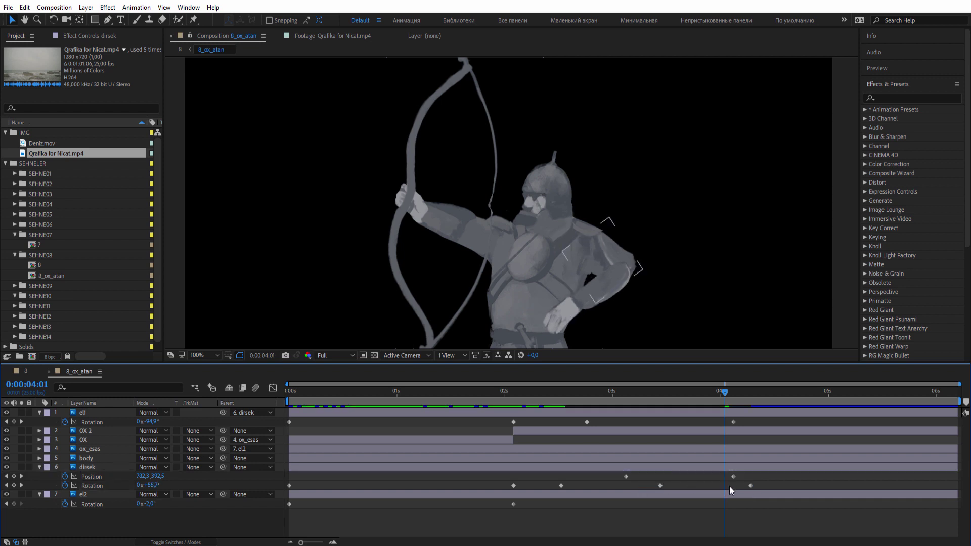
{"action": "mouse_move", "coordinate": [752, 487]}
{"action": "left_mouse_down"}
{"action": "mouse_move", "coordinate": [768, 486]}
{"action": "mouse_move", "coordinate": [518, 493]}
{"action": "left_mouse_up"}
Apply Easy Ease to the selected el1, dirsek and el2 keyframes and preview.
{"action": "left_click_drag", "start_coordinate": [790, 478], "coordinate": [474, 539]}
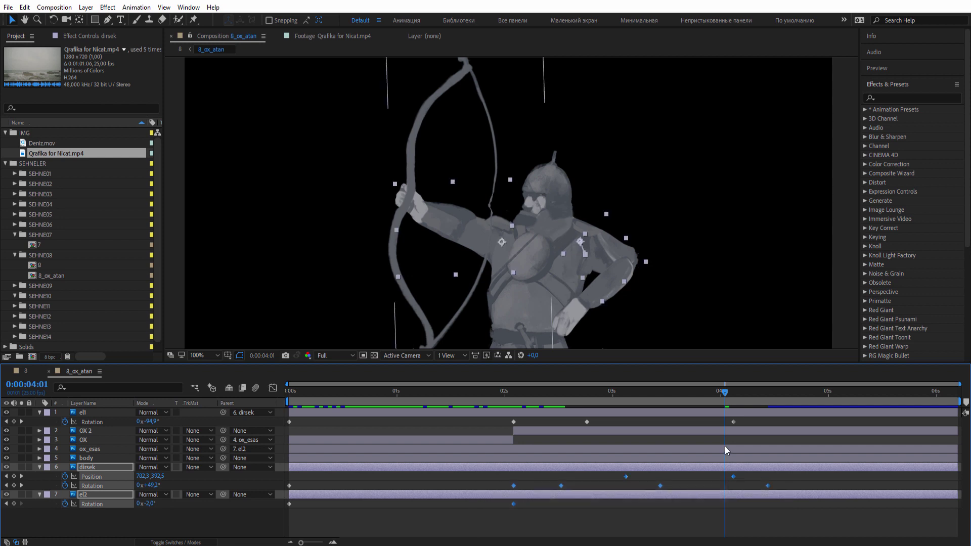
{"action": "left_click_drag", "start_coordinate": [741, 422], "coordinate": [506, 432]}
{"action": "key", "text": "shift+Page_Up"}
{"action": "key", "text": "shift+Page_Up"}
{"action": "key", "text": "shift+Page_Up"}
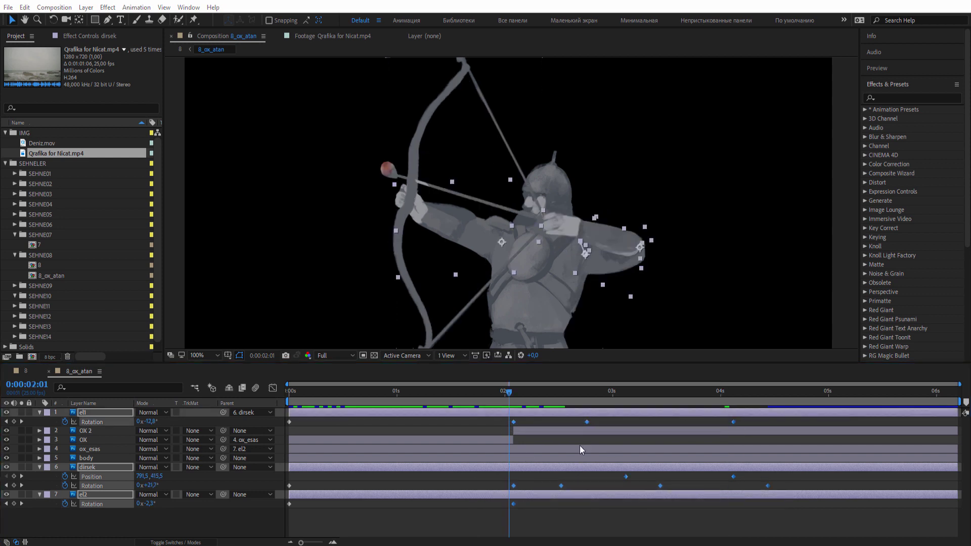
{"action": "right_click", "coordinate": [513, 422]}
{"action": "mouse_move", "coordinate": [566, 414]}
{"action": "left_click", "coordinate": [667, 449]}
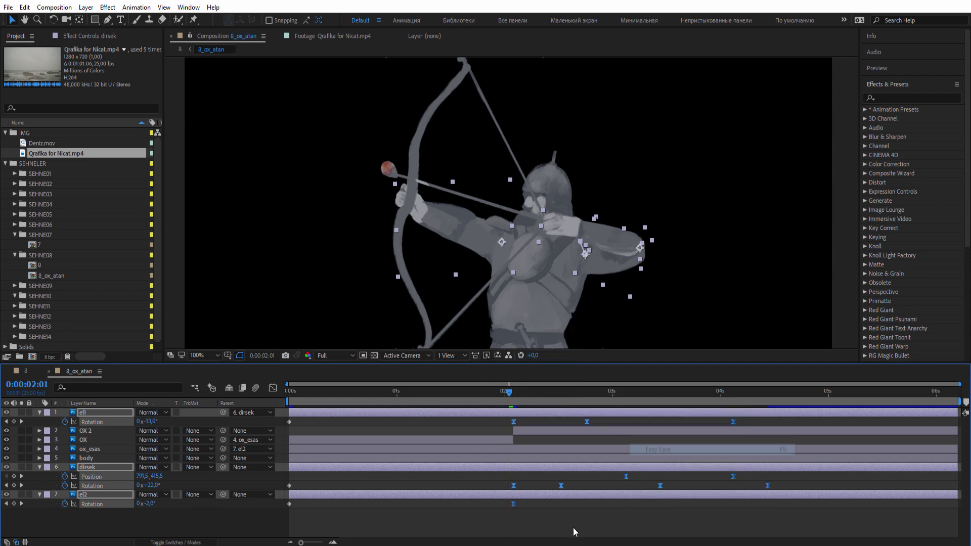
{"action": "key", "text": "space"}
{"action": "scroll", "coordinate": [508, 283], "scroll_direction": "down", "scroll_amount": 4}
{"action": "scroll", "coordinate": [509, 283], "scroll_direction": "up", "scroll_amount": 2}
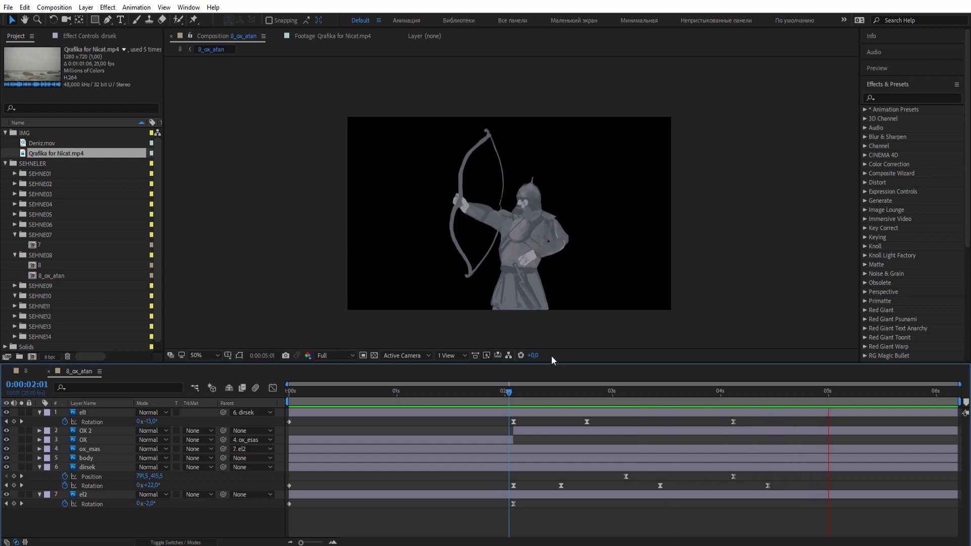
Set dirsek's rotation to about 45° and delete its 03:11 rotation keyframe.
{"action": "mouse_move", "coordinate": [499, 398]}
{"action": "left_mouse_down"}
{"action": "mouse_move", "coordinate": [681, 406]}
{"action": "mouse_move", "coordinate": [657, 415]}
{"action": "left_mouse_up"}
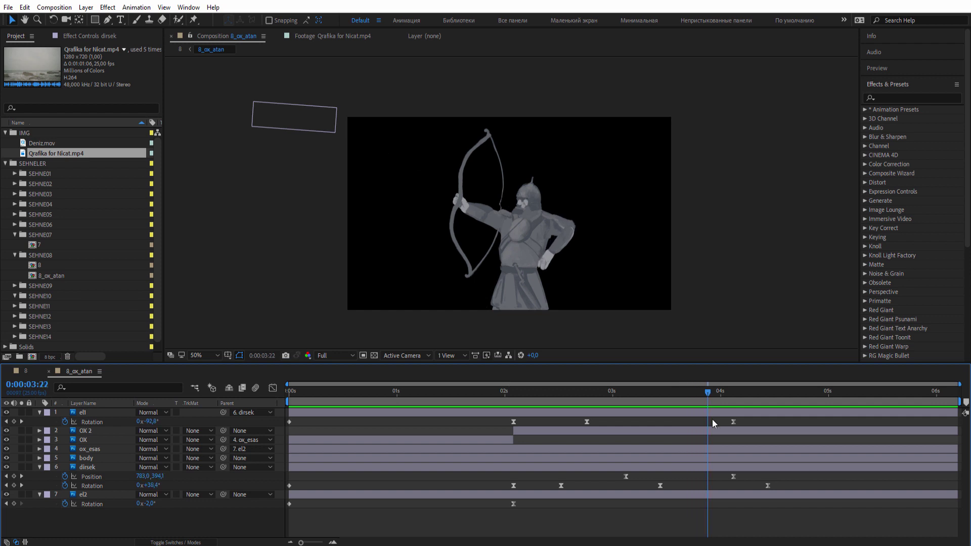
{"action": "mouse_move", "coordinate": [723, 424]}
{"action": "left_mouse_down"}
{"action": "mouse_move", "coordinate": [611, 426]}
{"action": "mouse_move", "coordinate": [626, 425]}
{"action": "left_mouse_up"}
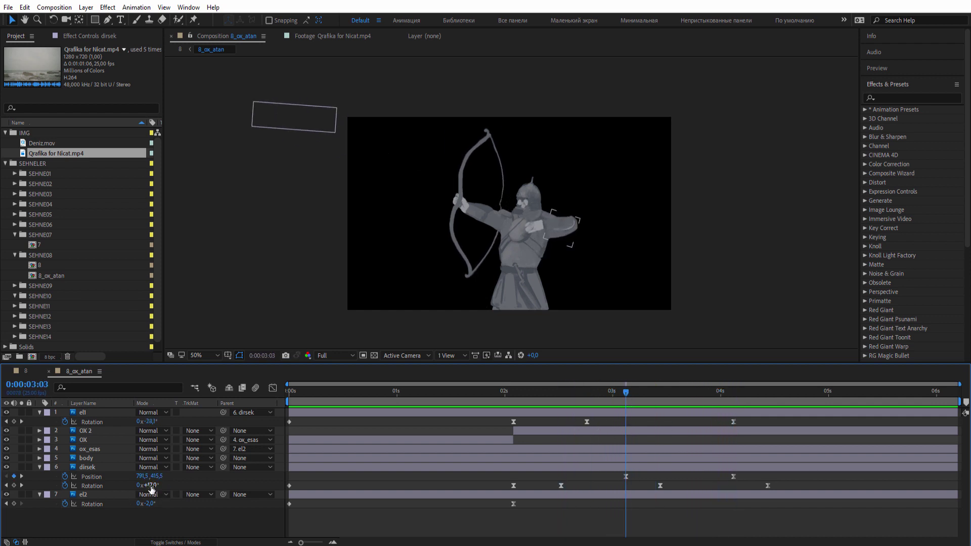
{"action": "left_click", "coordinate": [95, 492]}
{"action": "left_click_drag", "start_coordinate": [548, 398], "coordinate": [595, 401]}
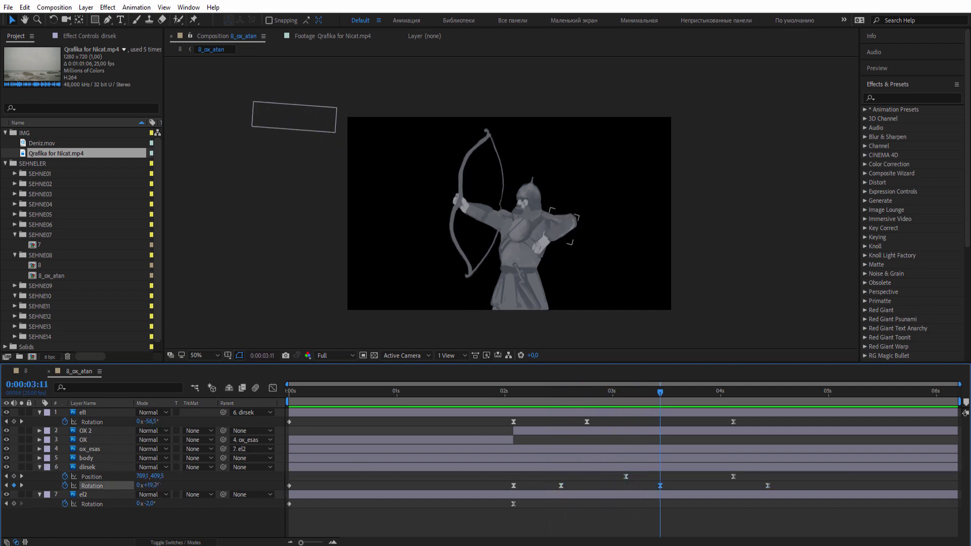
{"action": "mouse_move", "coordinate": [156, 484]}
{"action": "left_mouse_down"}
{"action": "mouse_move", "coordinate": [168, 484]}
{"action": "mouse_move", "coordinate": [155, 485]}
{"action": "left_mouse_up"}
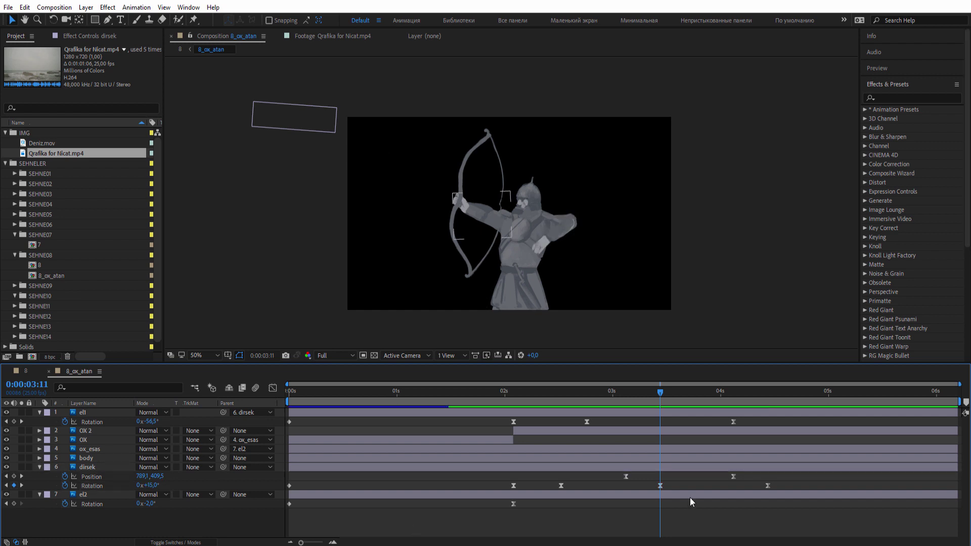
{"action": "key", "text": "Delete"}
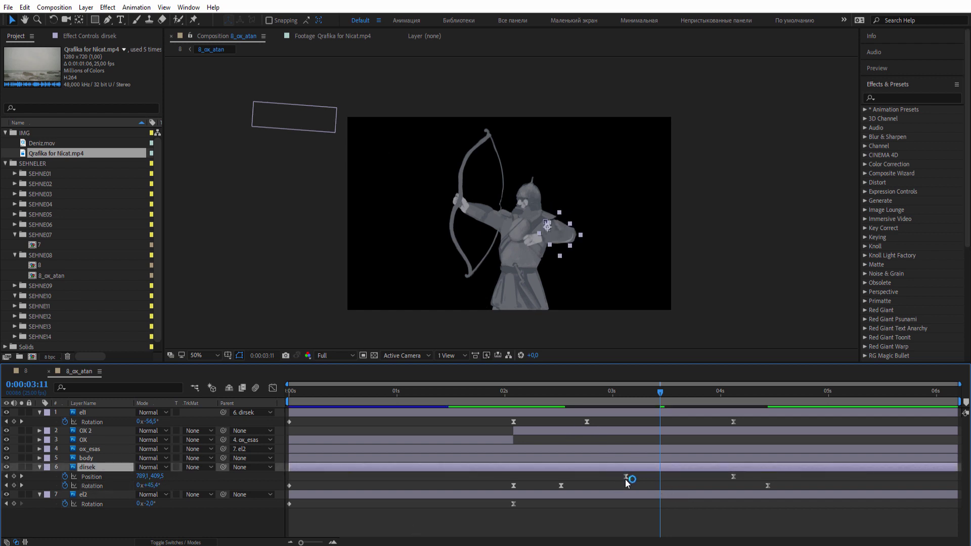
Move dirsek's Position keyframes to 02:13 and 03:18.
{"action": "left_click_drag", "start_coordinate": [626, 480], "coordinate": [563, 479]}
{"action": "left_click", "coordinate": [587, 391]}
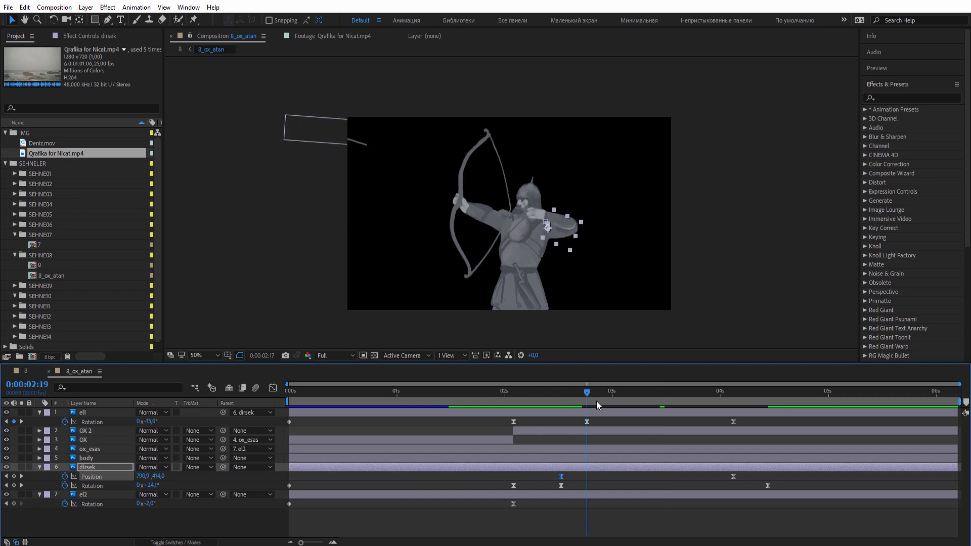
{"action": "left_click_drag", "start_coordinate": [596, 401], "coordinate": [694, 435]}
{"action": "key", "text": "period"}
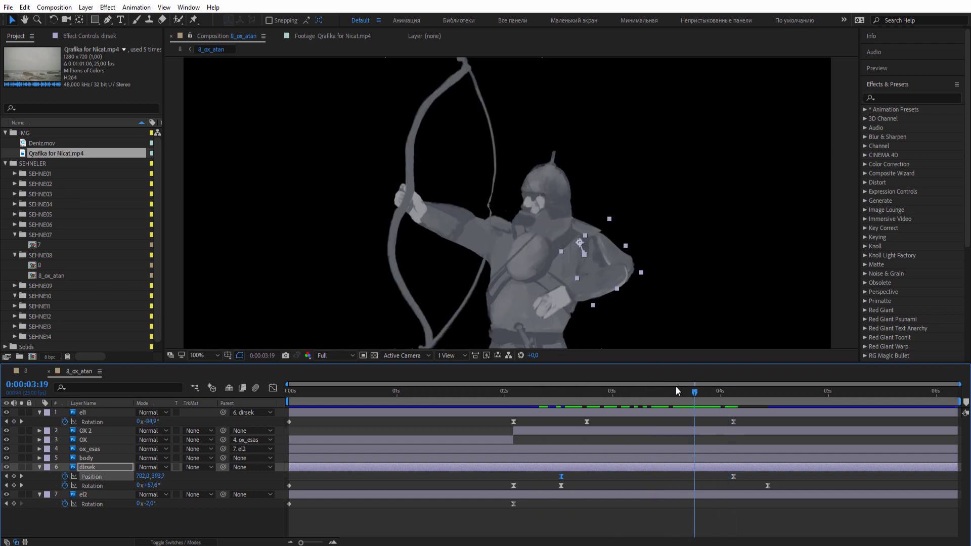
{"action": "left_click_drag", "start_coordinate": [734, 477], "coordinate": [686, 476]}
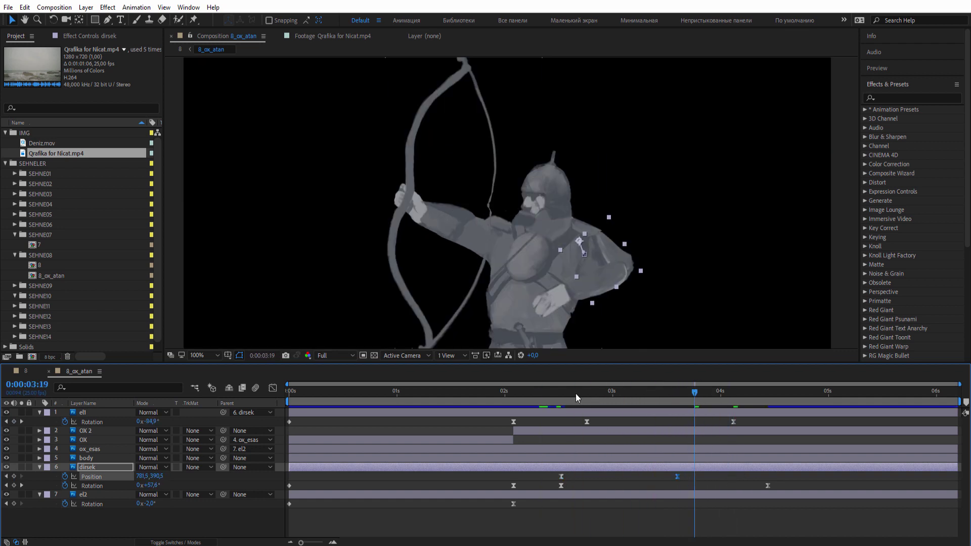
{"action": "left_click_drag", "start_coordinate": [560, 392], "coordinate": [690, 408]}
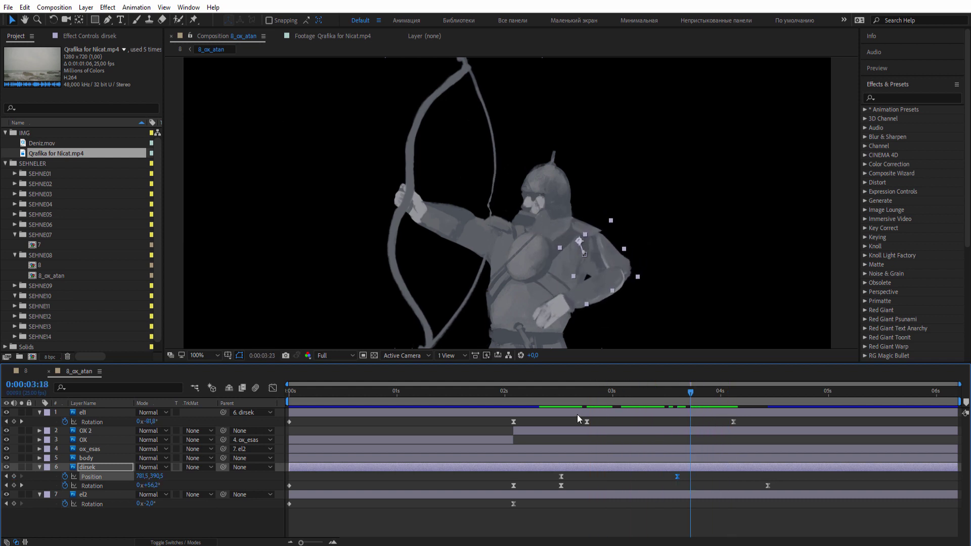
{"action": "left_click", "coordinate": [634, 393]}
Preview the arm's draw and review the poses at 03:01 and 03:06.
{"action": "left_click", "coordinate": [789, 285]}
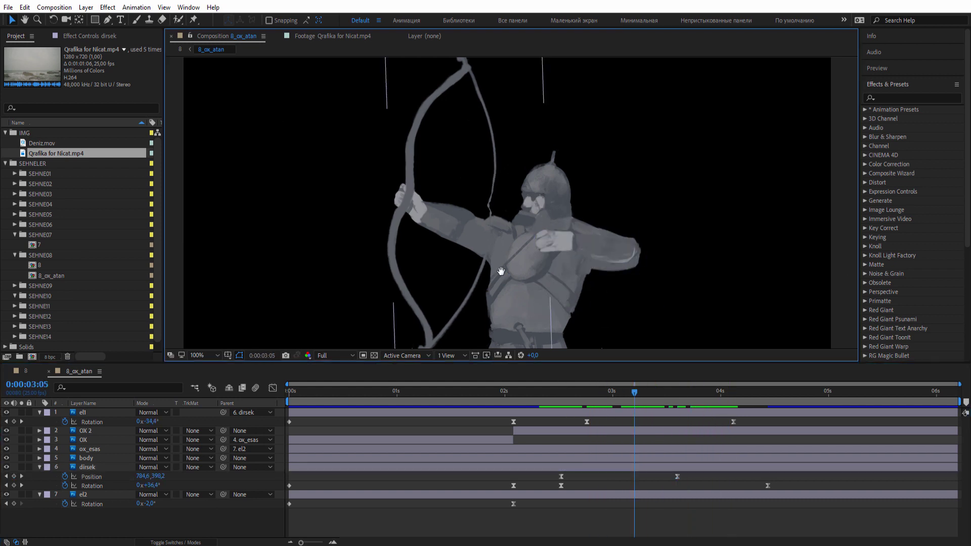
{"action": "key", "text": "space"}
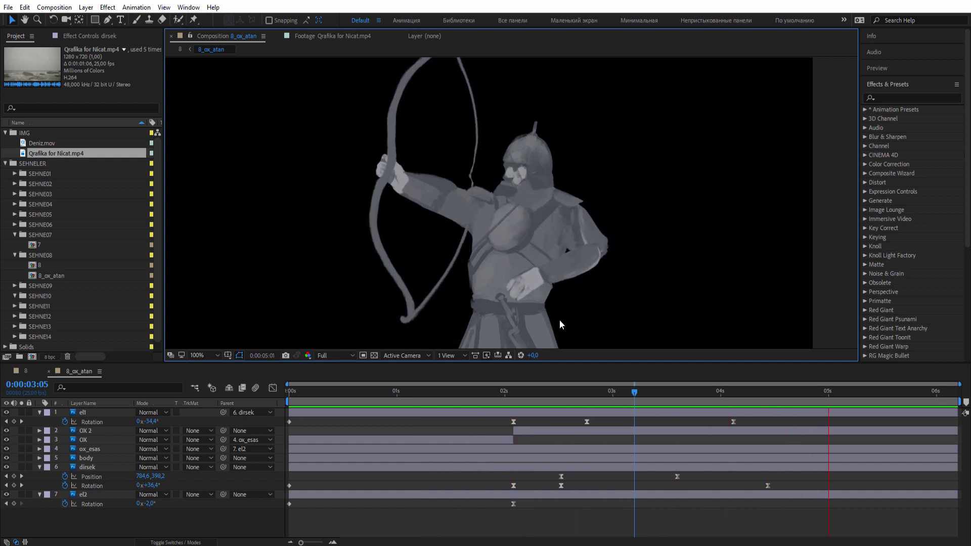
{"action": "left_click_drag", "start_coordinate": [661, 392], "coordinate": [617, 392]}
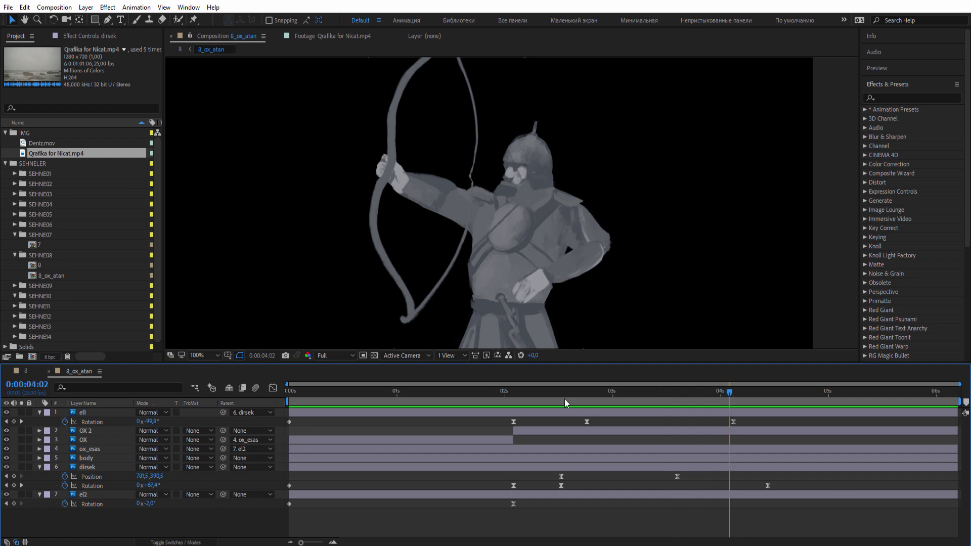
{"action": "left_click", "coordinate": [638, 392]}
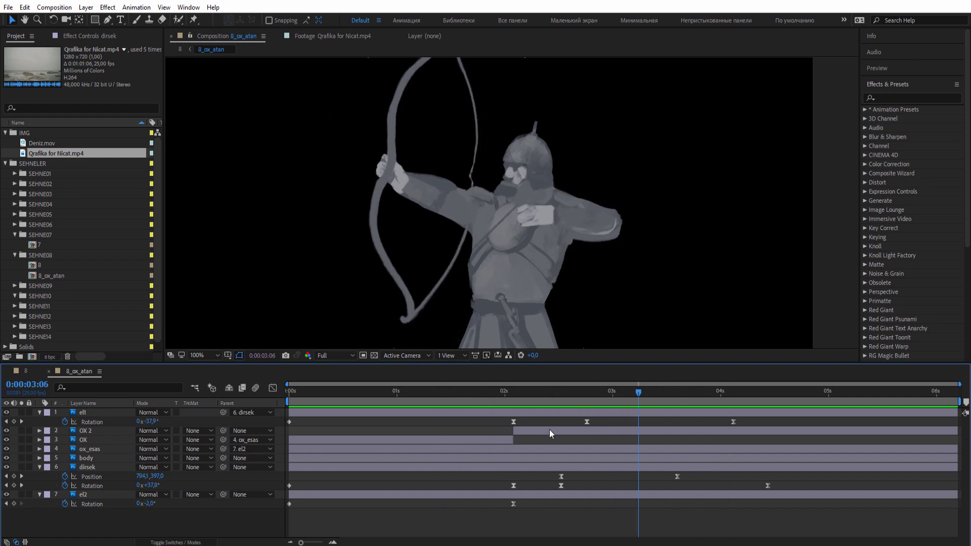
{"action": "left_click", "coordinate": [98, 469]}
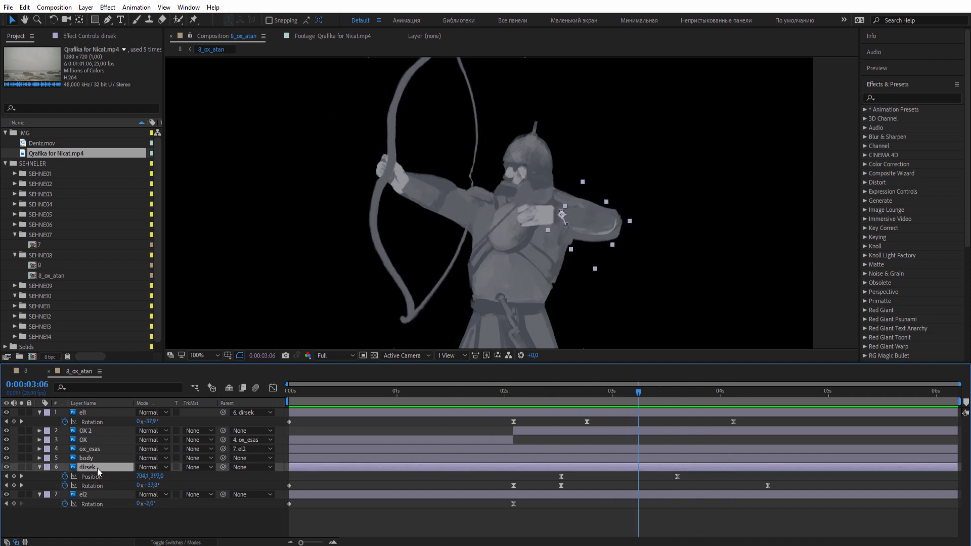
{"action": "left_click", "coordinate": [91, 497]}
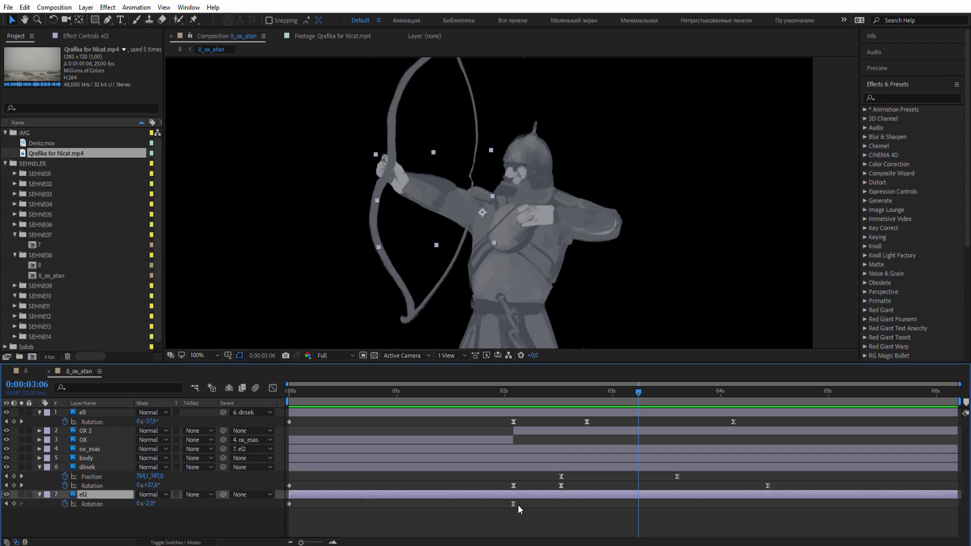
Rotate el2 to -21°, then about -30°, at 03:22, comparing against 02:17.
{"action": "left_click_drag", "start_coordinate": [548, 398], "coordinate": [578, 400]}
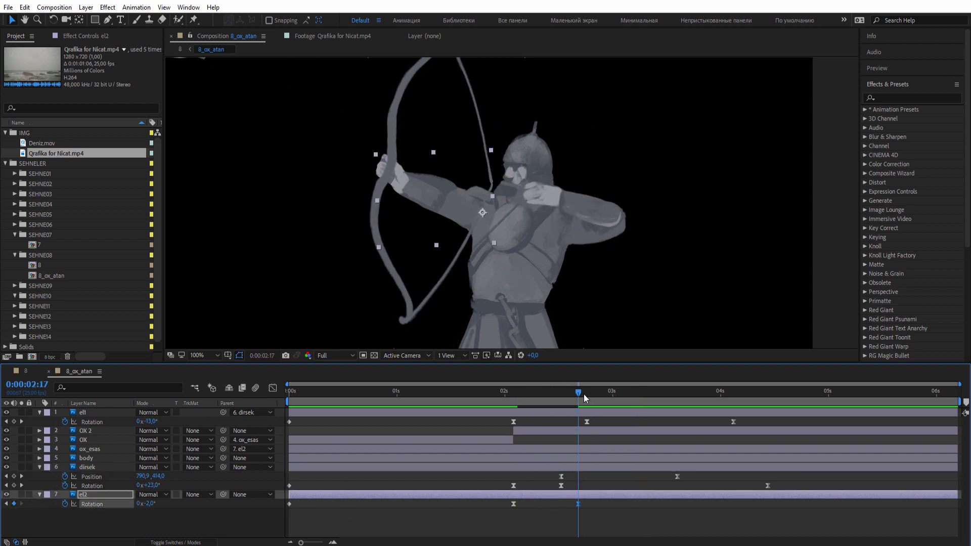
{"action": "left_click_drag", "start_coordinate": [584, 398], "coordinate": [707, 398]}
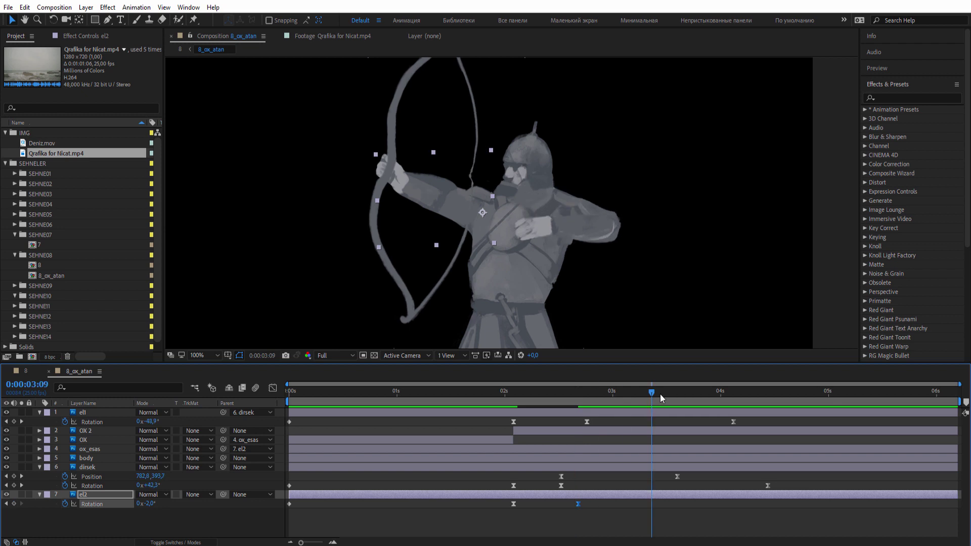
{"action": "left_click", "coordinate": [152, 504]}
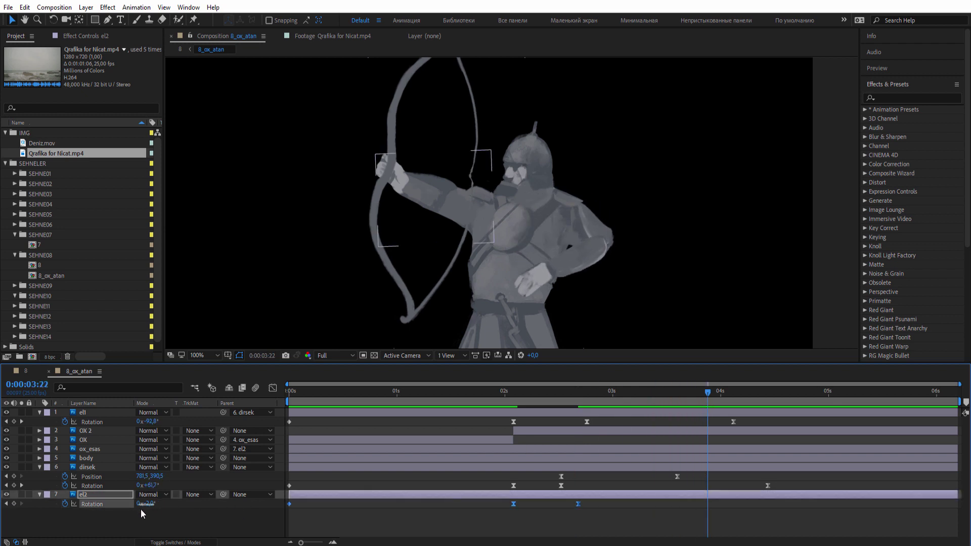
{"action": "type", "text": "-21"}
{"action": "key", "text": "Return"}
{"action": "left_click_drag", "start_coordinate": [138, 504], "coordinate": [155, 504]}
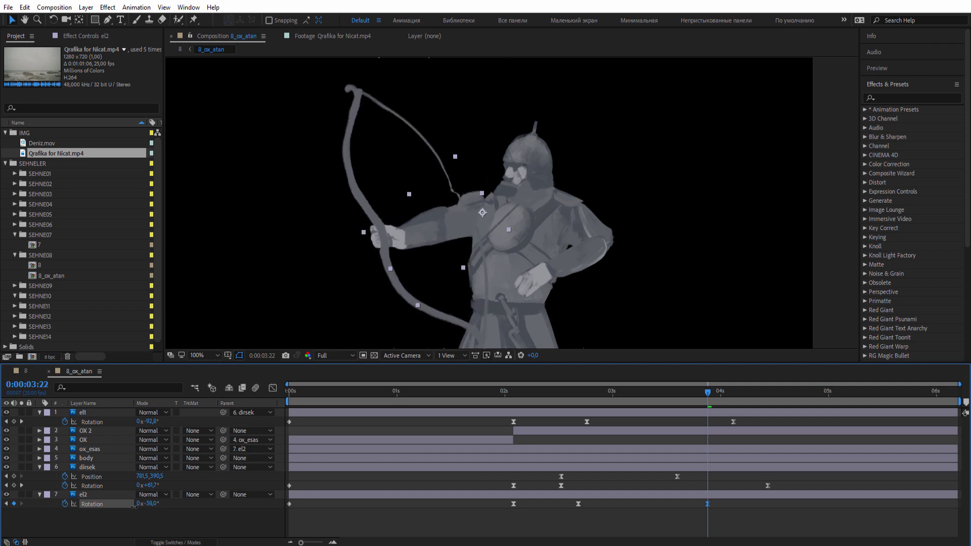
{"action": "left_click_drag", "start_coordinate": [621, 396], "coordinate": [577, 408]}
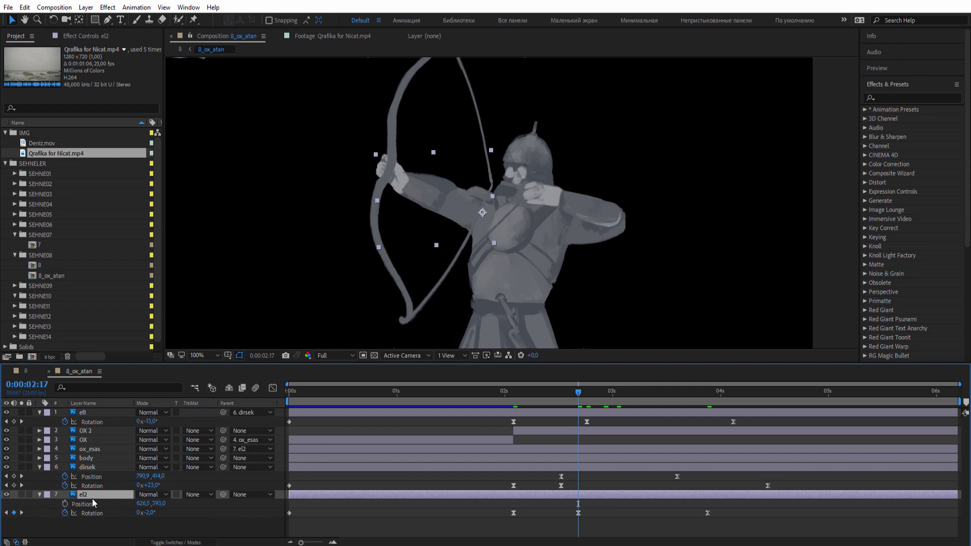
{"action": "left_click_drag", "start_coordinate": [593, 390], "coordinate": [707, 399]}
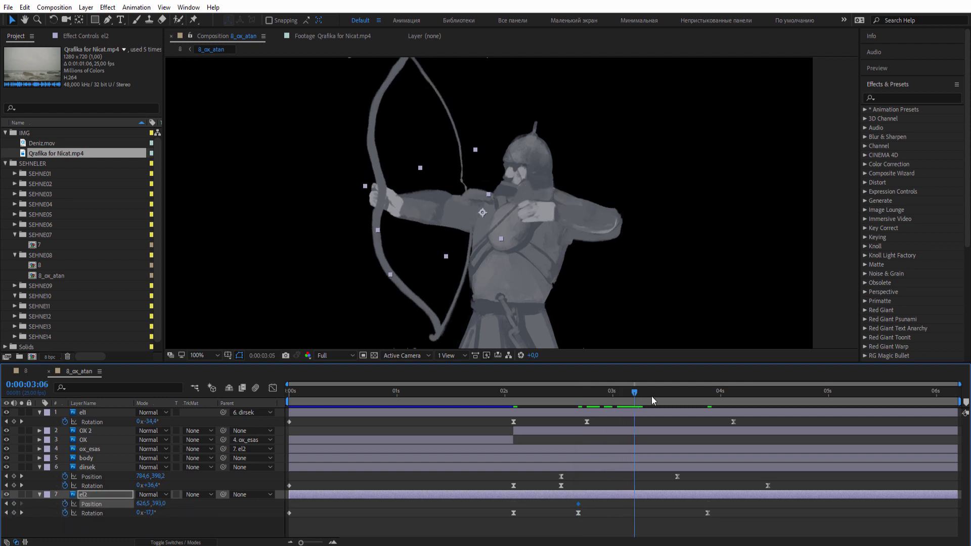
Key el2's later Position (about 659.5, 397.5) and Rotation (-57°) to lower the bow, then preview.
{"action": "scroll", "coordinate": [455, 189], "scroll_direction": "up", "scroll_amount": 2}
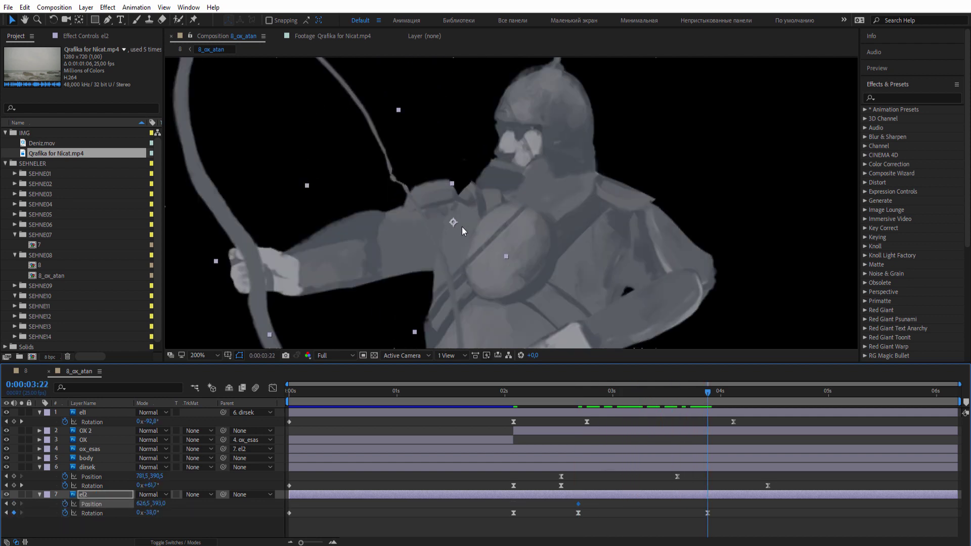
{"action": "left_click_drag", "start_coordinate": [454, 229], "coordinate": [473, 233]}
{"action": "scroll", "coordinate": [474, 237], "scroll_direction": "down", "scroll_amount": 2}
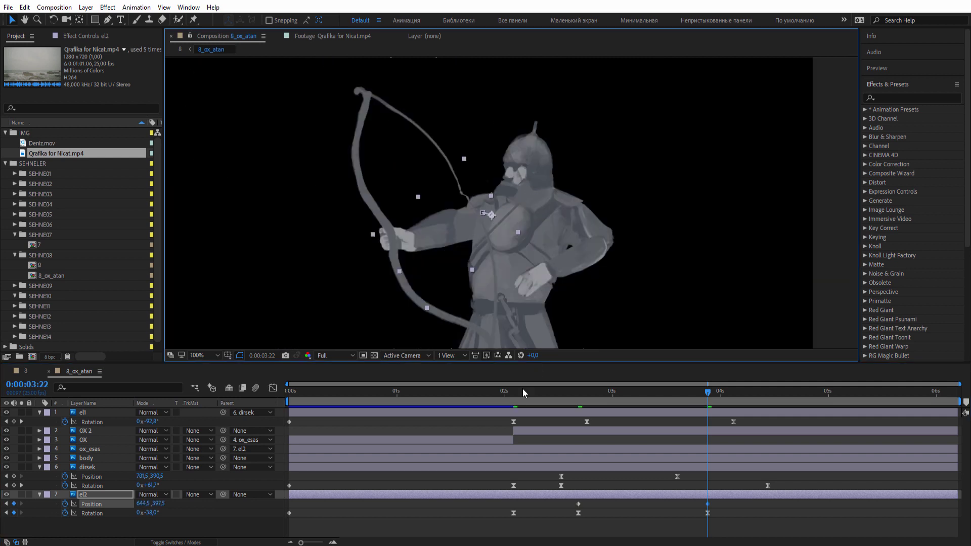
{"action": "left_click_drag", "start_coordinate": [522, 391], "coordinate": [780, 420]}
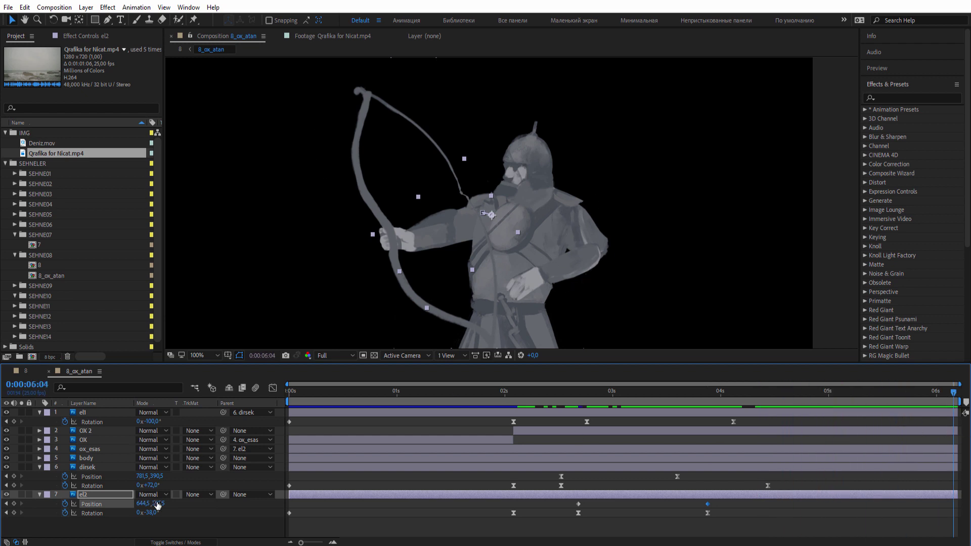
{"action": "mouse_move", "coordinate": [152, 514]}
{"action": "left_mouse_down"}
{"action": "mouse_move", "coordinate": [142, 513]}
{"action": "mouse_move", "coordinate": [146, 504]}
{"action": "left_mouse_up"}
{"action": "left_click", "coordinate": [259, 341]}
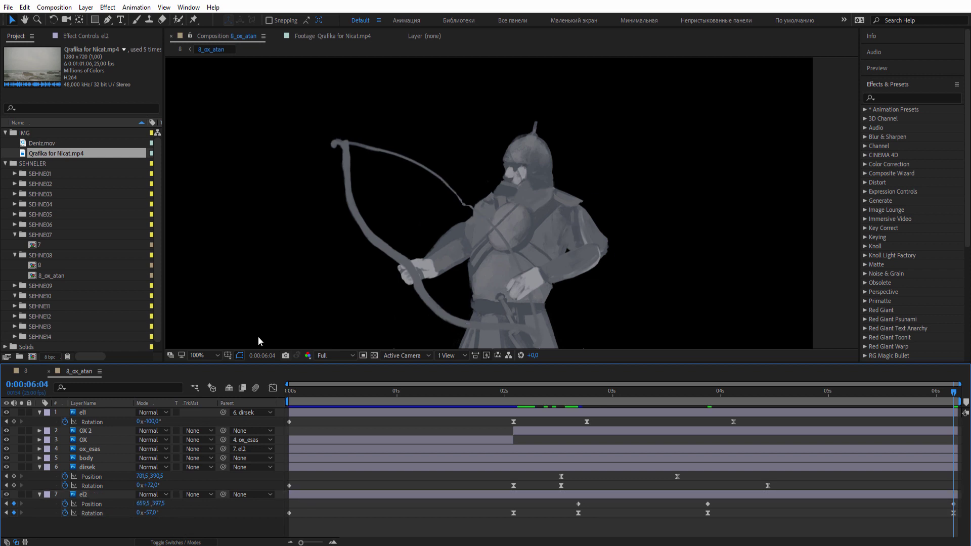
{"action": "left_click", "coordinate": [205, 355]}
{"action": "left_click", "coordinate": [259, 173]}
{"action": "key", "text": "space"}
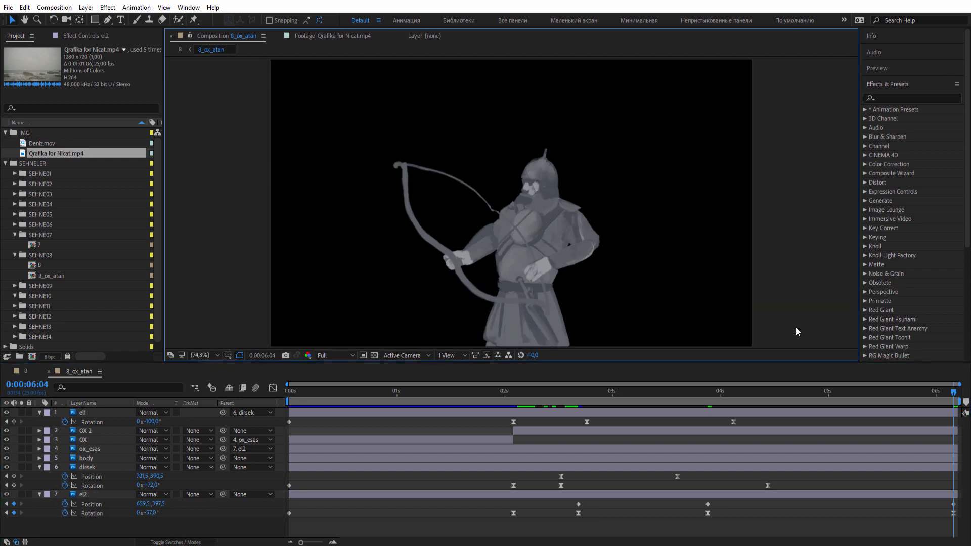
{"action": "key", "text": "comma"}
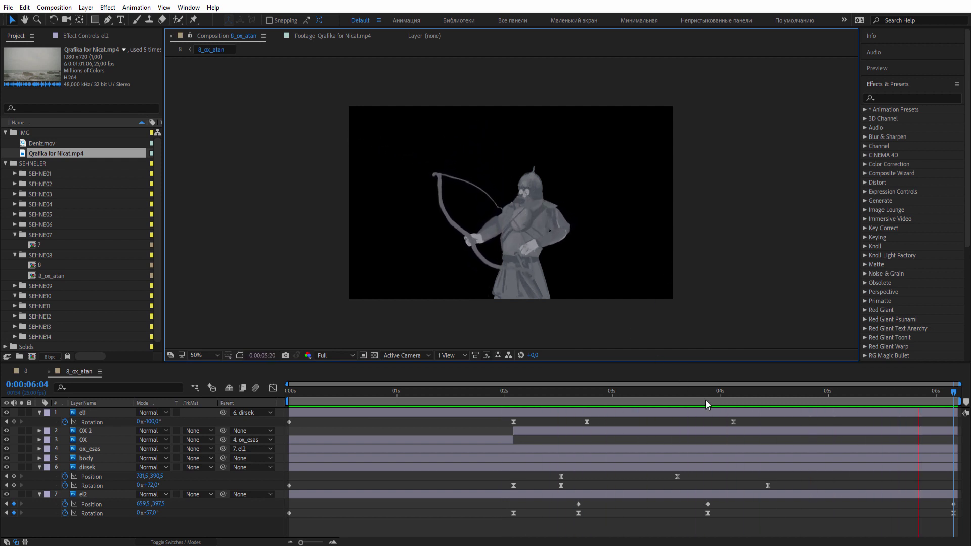
Review comp 8, return to 8_ox_atan, expand SEHNE06 and collapse the layer properties.
{"action": "left_click", "coordinate": [751, 396]}
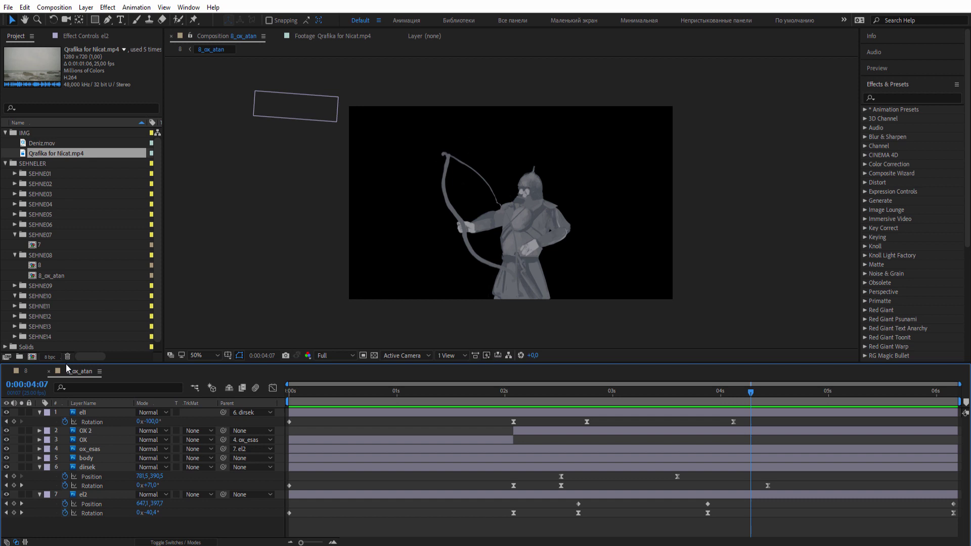
{"action": "left_click", "coordinate": [20, 371]}
{"action": "left_click_drag", "start_coordinate": [305, 393], "coordinate": [724, 414]}
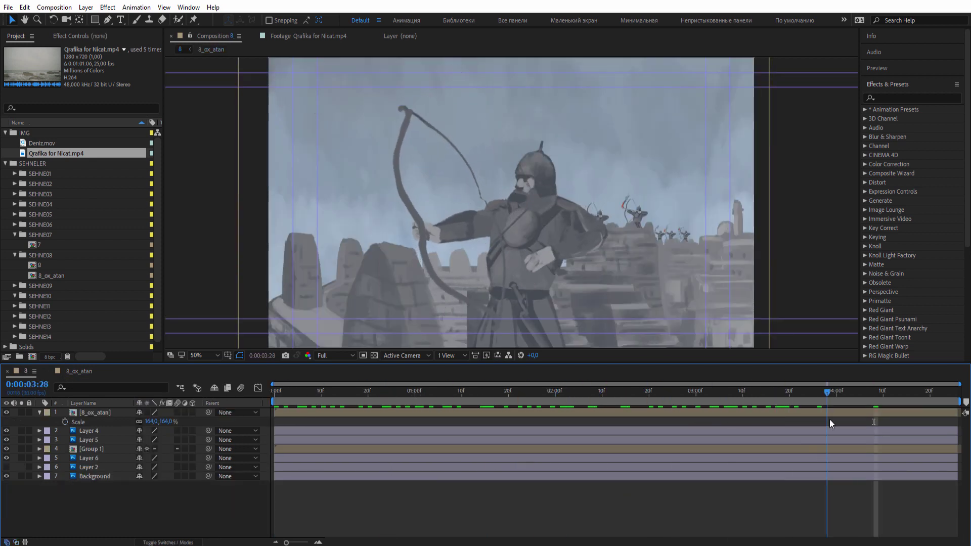
{"action": "left_click", "coordinate": [81, 372]}
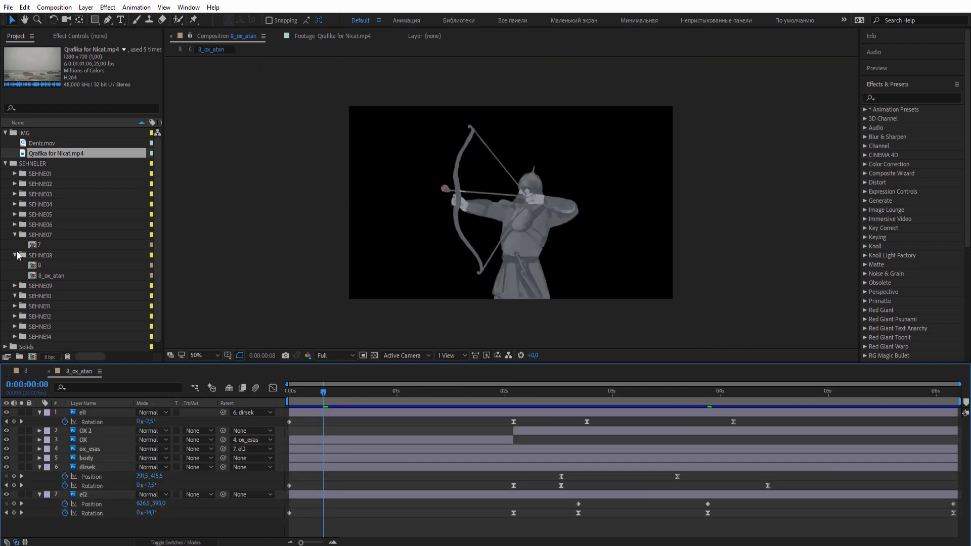
{"action": "left_click", "coordinate": [14, 225]}
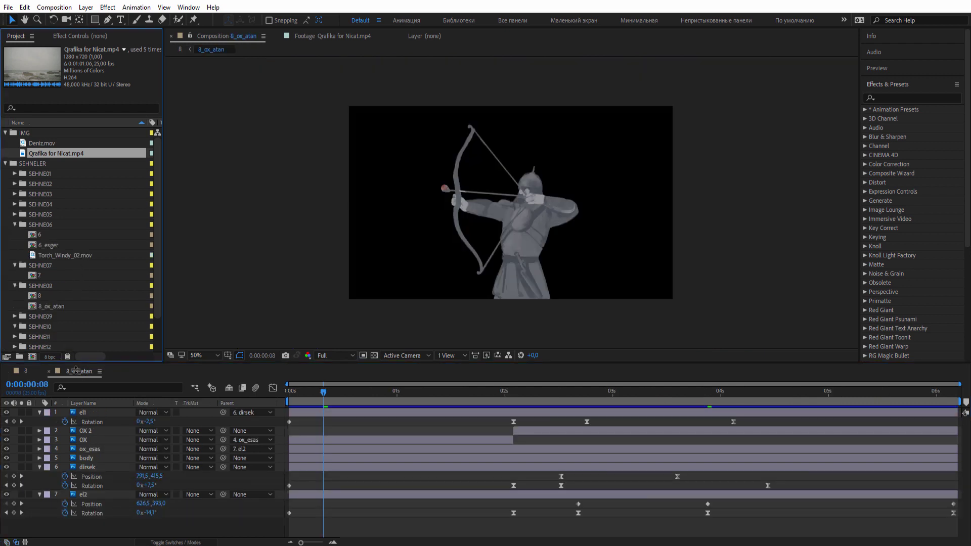
{"action": "left_click", "coordinate": [39, 412]}
{"action": "left_click", "coordinate": [39, 485]}
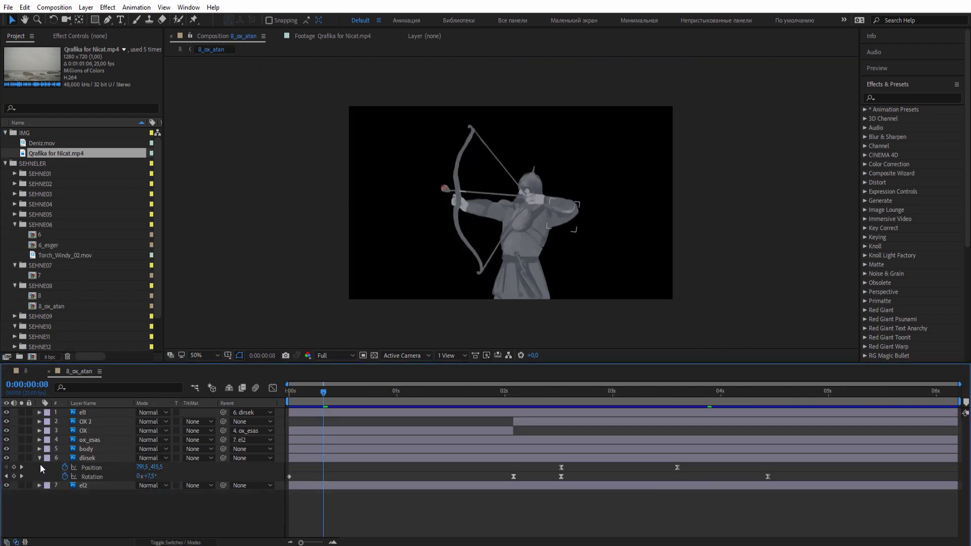
{"action": "left_click", "coordinate": [40, 457]}
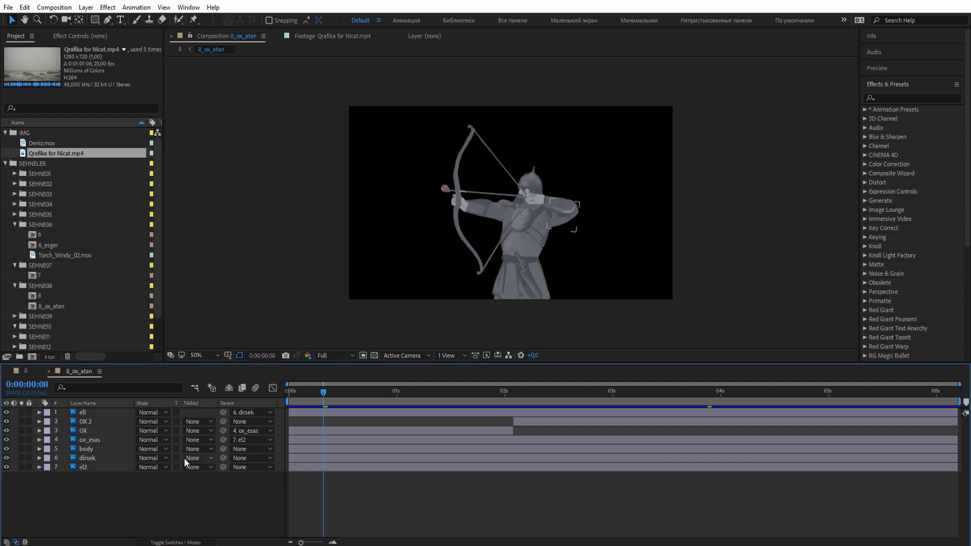
Add Torch_Windy_02.mov to the composition as the top layer.
{"action": "key", "text": "period"}
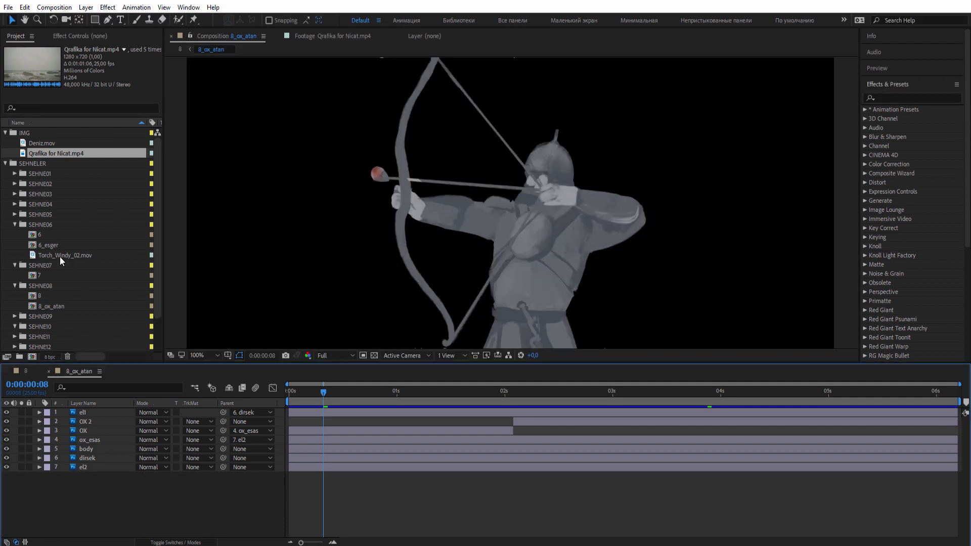
{"action": "left_click_drag", "start_coordinate": [60, 256], "coordinate": [103, 413]}
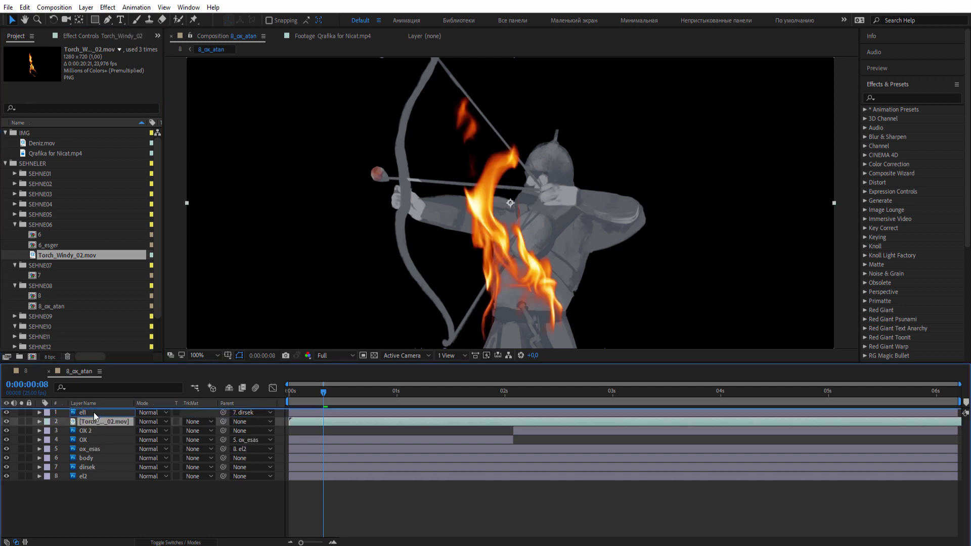
{"action": "key", "text": "ctrl+shift+bracketright"}
Scale the torch flame down to 26% and place it on the arrow tip.
{"action": "key", "text": "s"}
{"action": "left_click_drag", "start_coordinate": [150, 421], "coordinate": [121, 422]}
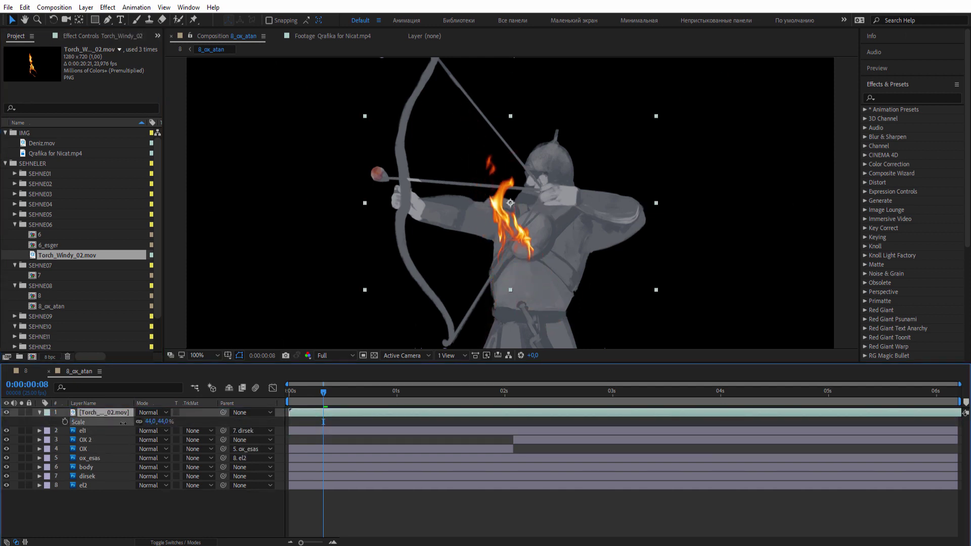
{"action": "left_click_drag", "start_coordinate": [527, 219], "coordinate": [389, 167]}
{"action": "scroll", "coordinate": [389, 166], "scroll_direction": "up", "scroll_amount": 4}
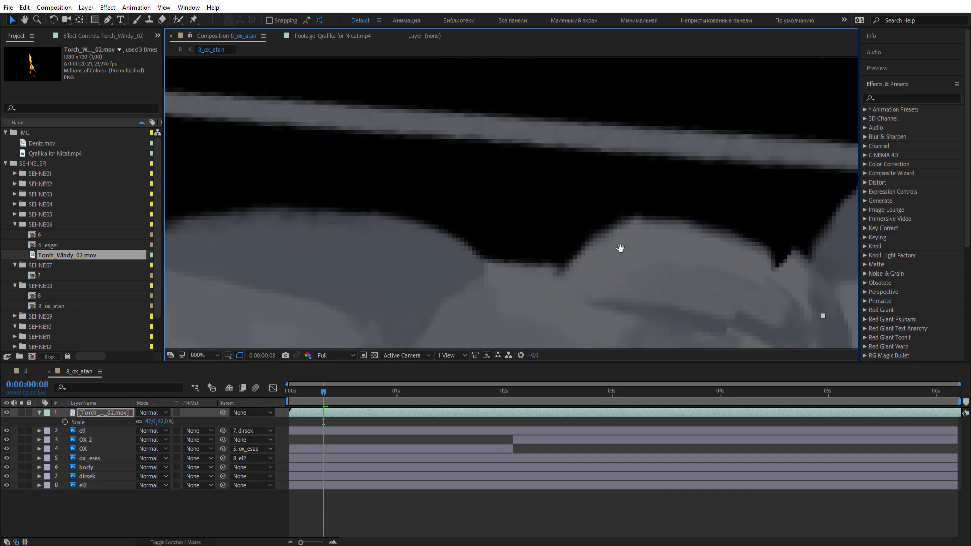
{"action": "left_click_drag", "start_coordinate": [157, 424], "coordinate": [150, 394]}
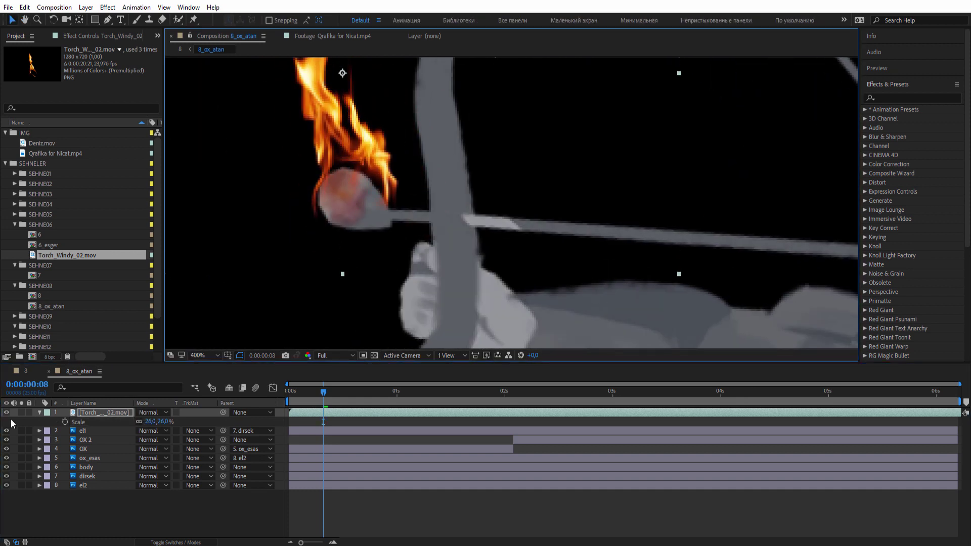
{"action": "left_click", "coordinate": [39, 413]}
{"action": "key", "text": "slash"}
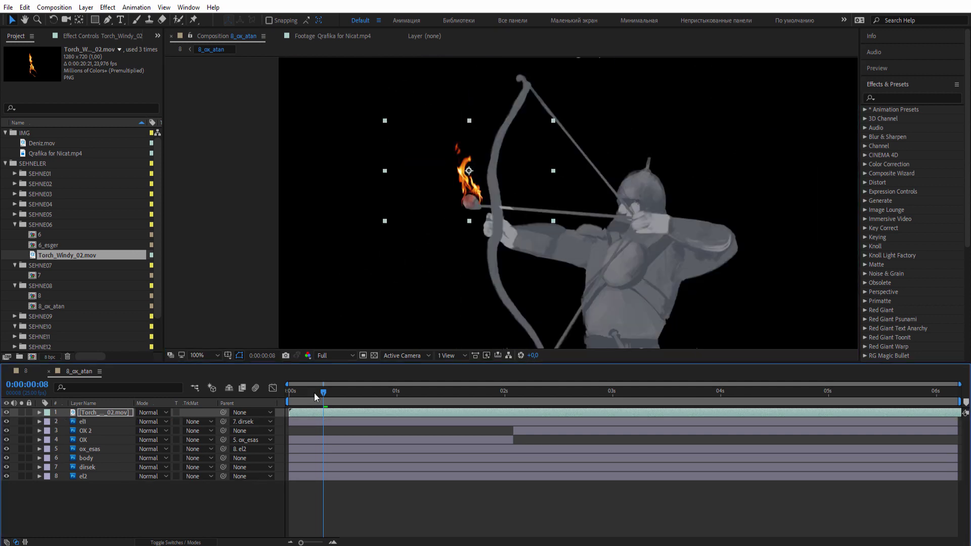
Parent the torch flame to OX and select it at 0:00:02:02, where the arrow releases.
{"action": "left_click_drag", "start_coordinate": [293, 391], "coordinate": [289, 391]}
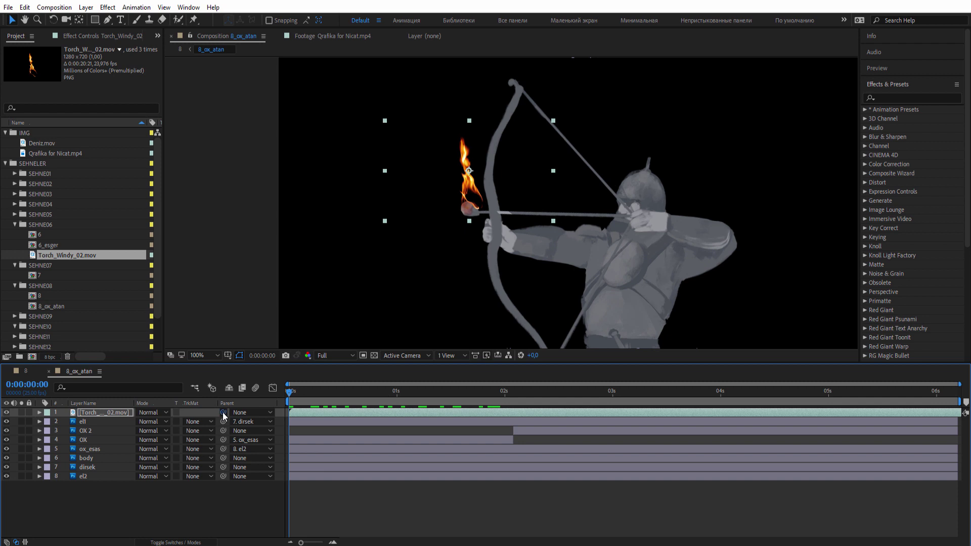
{"action": "left_click_drag", "start_coordinate": [223, 413], "coordinate": [98, 441]}
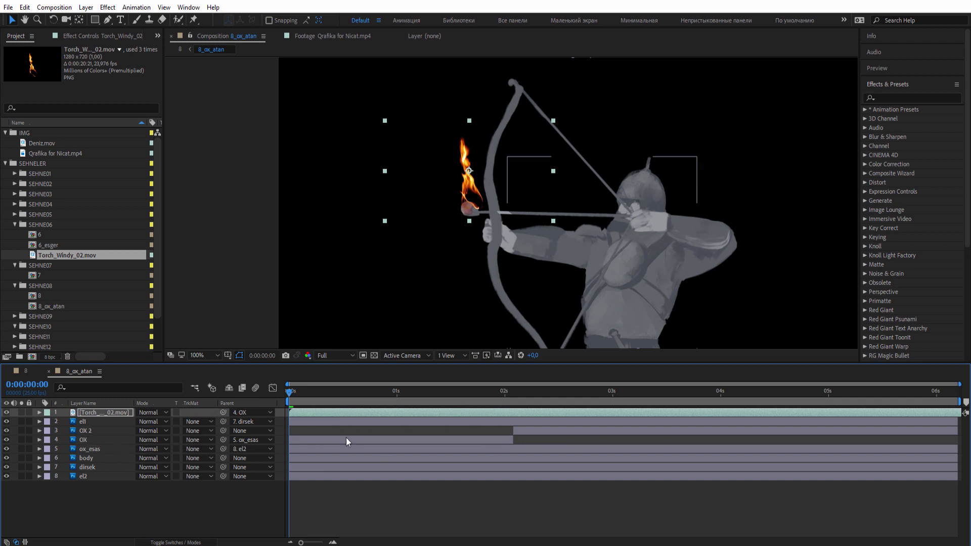
{"action": "left_click_drag", "start_coordinate": [293, 391], "coordinate": [514, 413]}
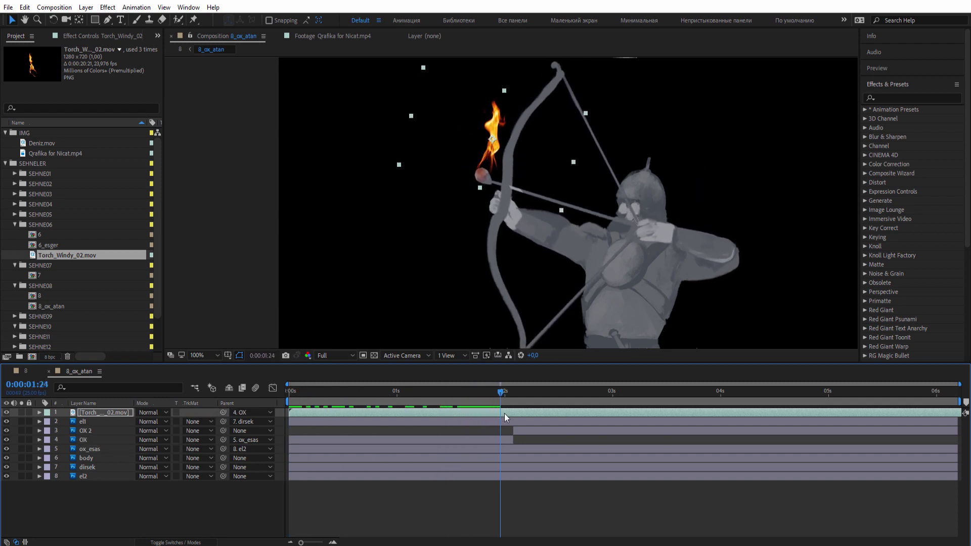
{"action": "left_click", "coordinate": [529, 430]}
{"action": "left_click", "coordinate": [520, 417]}
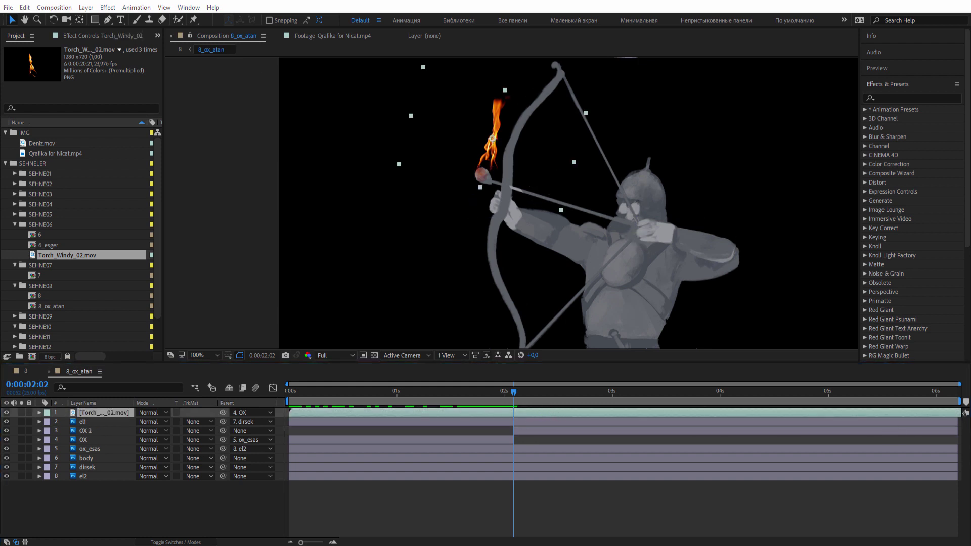
Split the torch layer at 0:00:02:02 and parent the later flame segment to OX 2.
{"action": "left_click", "coordinate": [24, 7]}
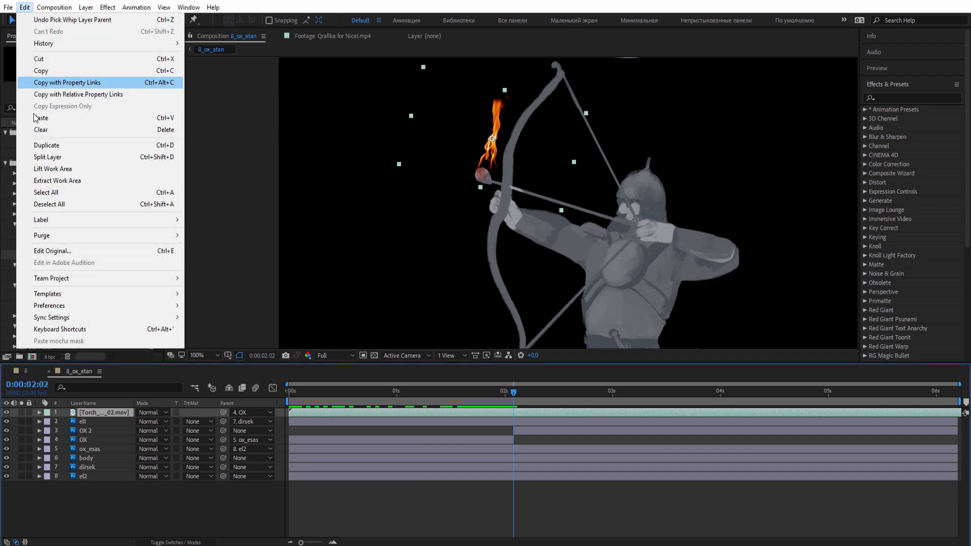
{"action": "left_click", "coordinate": [47, 158]}
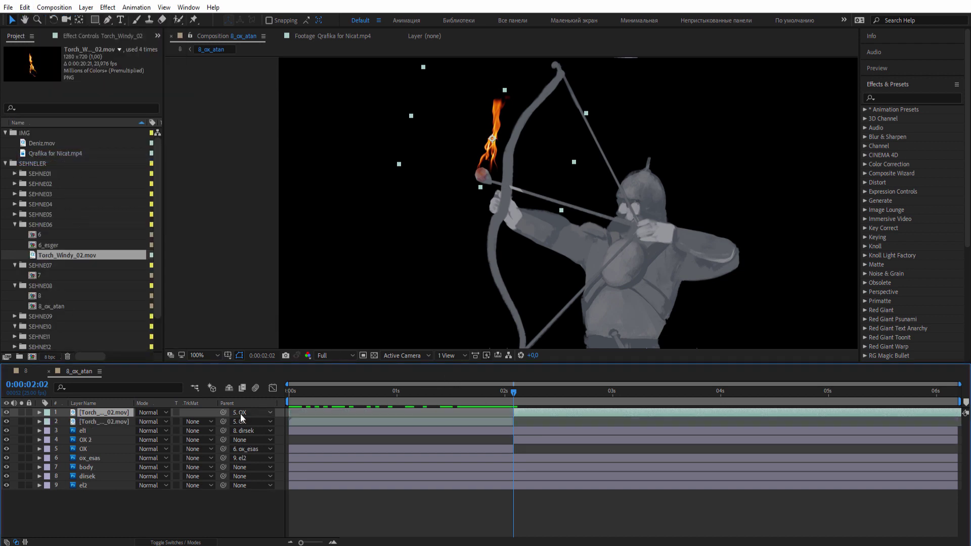
{"action": "left_click_drag", "start_coordinate": [223, 413], "coordinate": [530, 439]}
{"action": "mouse_move", "coordinate": [521, 393]}
{"action": "left_mouse_down"}
{"action": "mouse_move", "coordinate": [546, 397]}
{"action": "mouse_move", "coordinate": [289, 392]}
{"action": "left_mouse_up"}
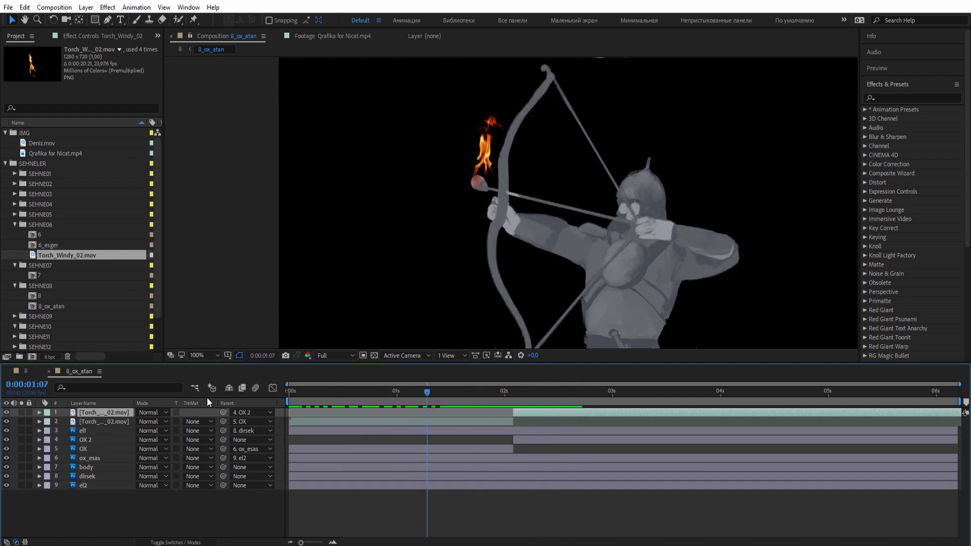
Fit the view and preview the shot from the start, stopping at 0:00:02:11.
{"action": "left_click", "coordinate": [202, 355]}
{"action": "left_click", "coordinate": [209, 174]}
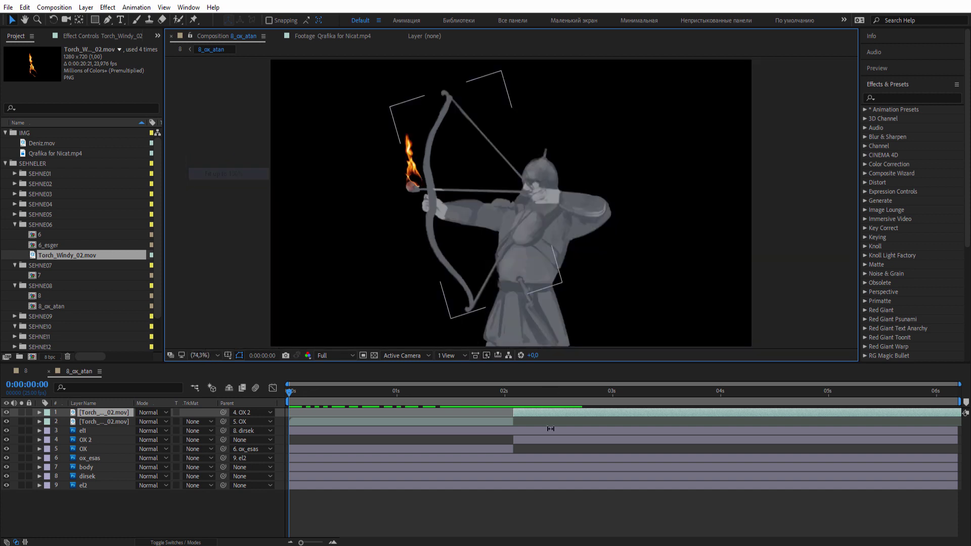
{"action": "key", "text": "space"}
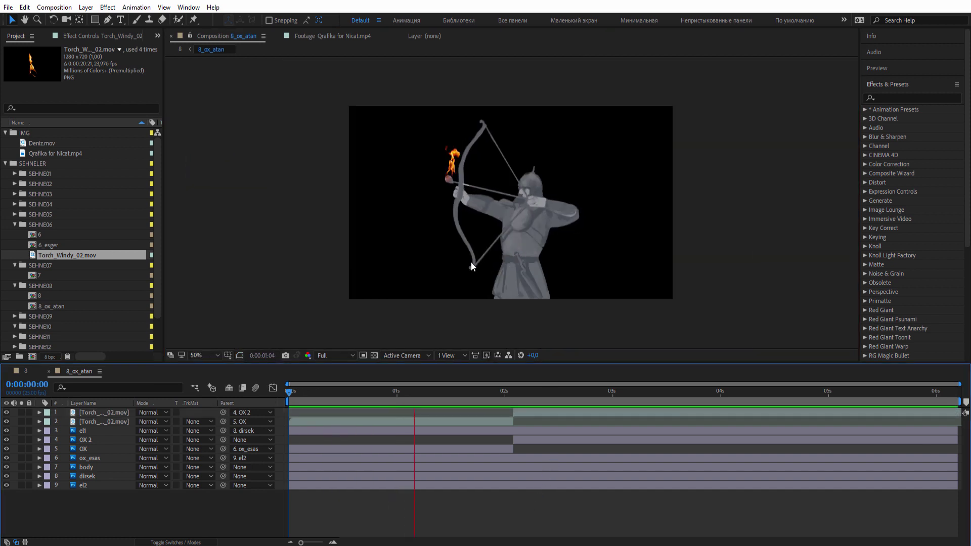
{"action": "key", "text": "slash"}
{"action": "key", "text": "comma"}
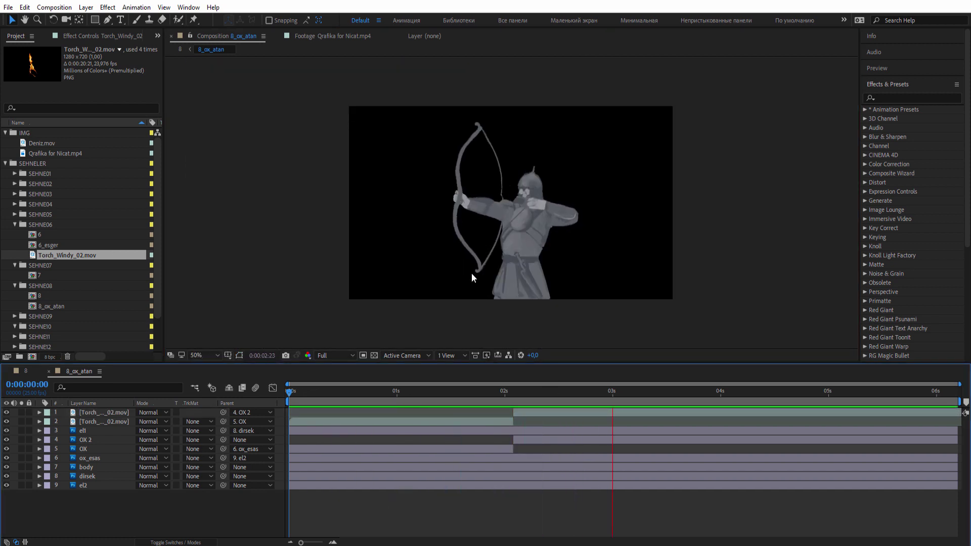
{"action": "left_click", "coordinate": [552, 392]}
Enable motion blur on every layer and preview the flaming arrow again from the start.
{"action": "left_click", "coordinate": [187, 542]}
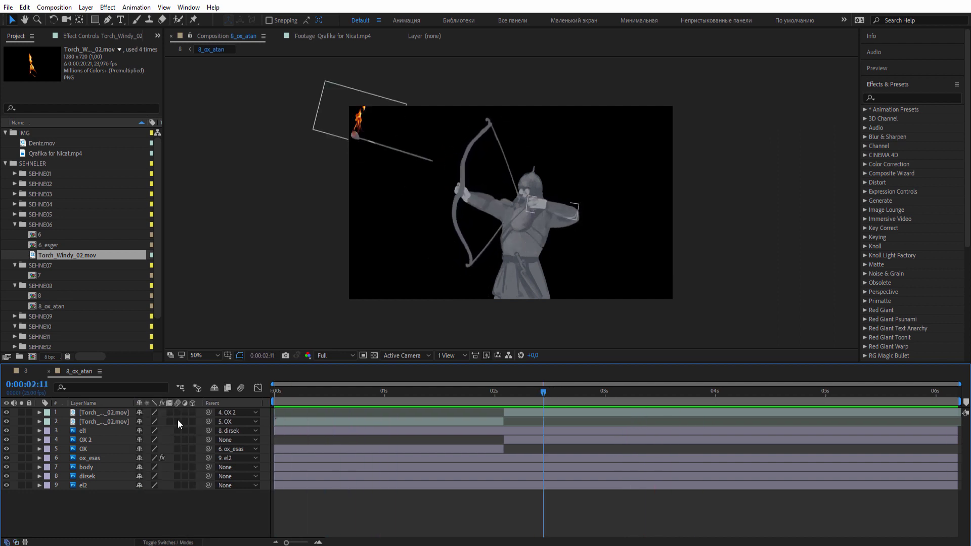
{"action": "left_click_drag", "start_coordinate": [177, 421], "coordinate": [177, 485]}
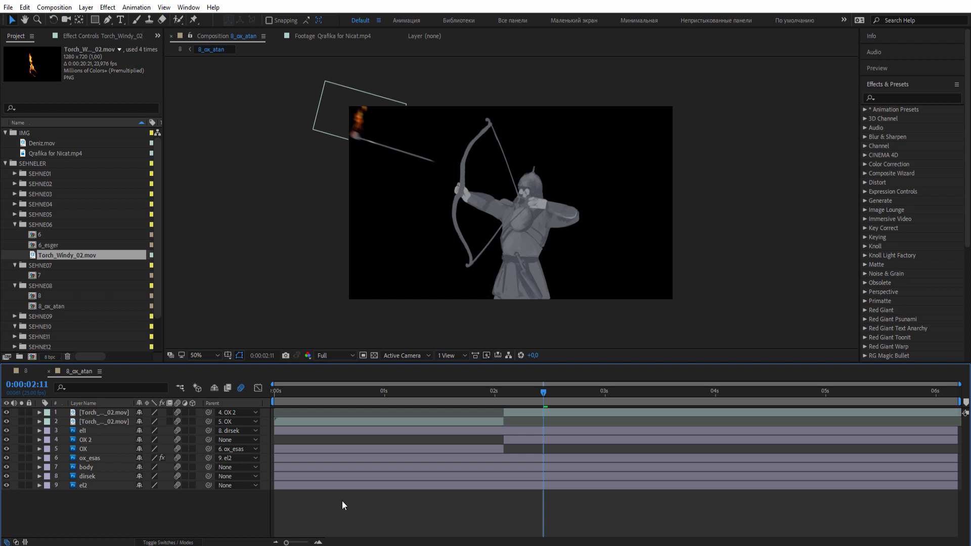
{"action": "key", "text": "space"}
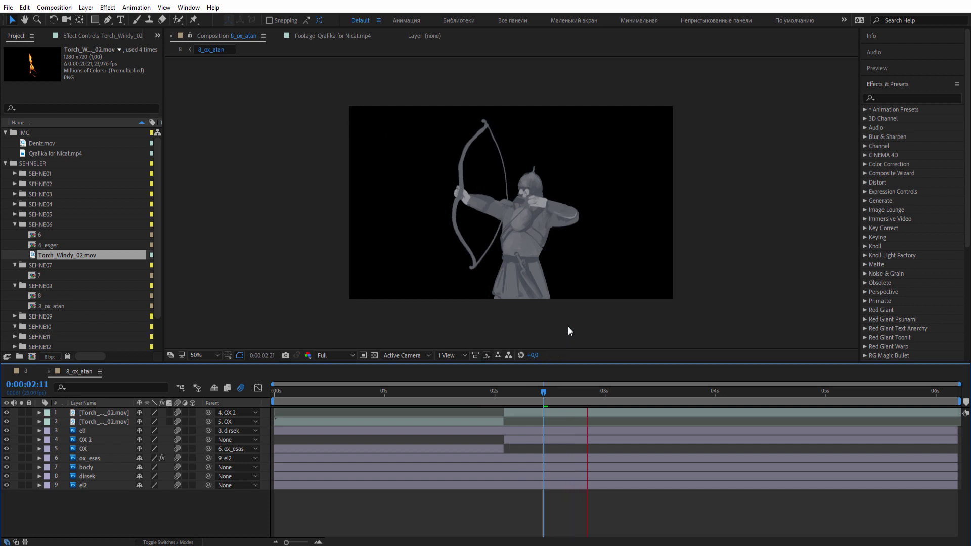
{"action": "key", "text": "period"}
{"action": "key", "text": "period"}
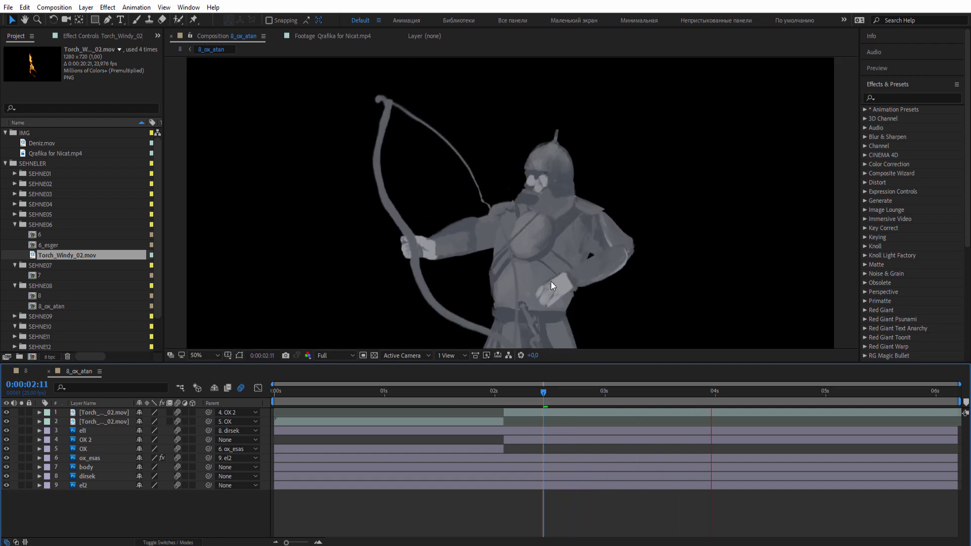
{"action": "key", "text": "comma"}
{"action": "key", "text": "comma"}
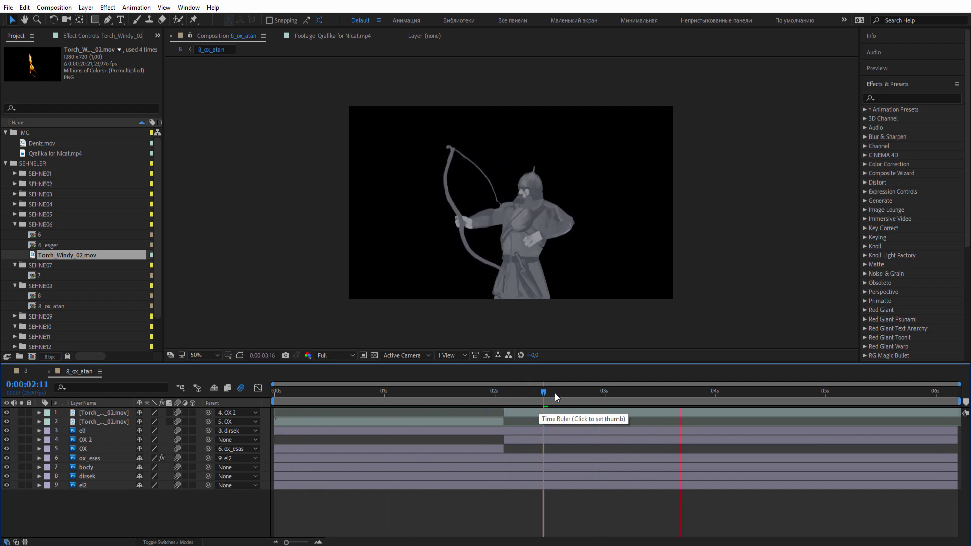
{"action": "key", "text": "space"}
{"action": "key", "text": "Home"}
Scrub through comp 8, fold the archer's Scale property, and stop at 0:00:02:10.
{"action": "left_click", "coordinate": [30, 373]}
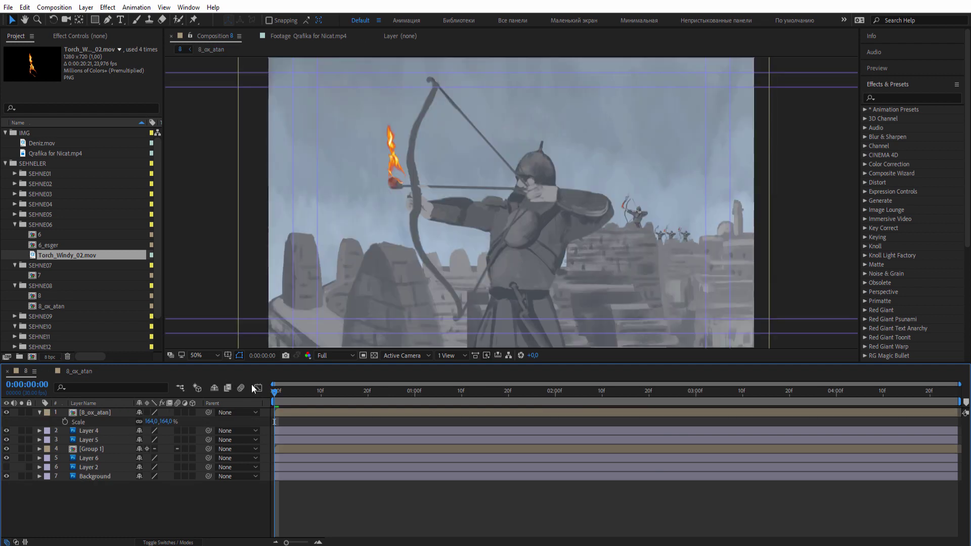
{"action": "mouse_move", "coordinate": [280, 390]}
{"action": "left_mouse_down"}
{"action": "mouse_move", "coordinate": [744, 430]}
{"action": "mouse_move", "coordinate": [591, 432]}
{"action": "mouse_move", "coordinate": [891, 435]}
{"action": "left_mouse_up"}
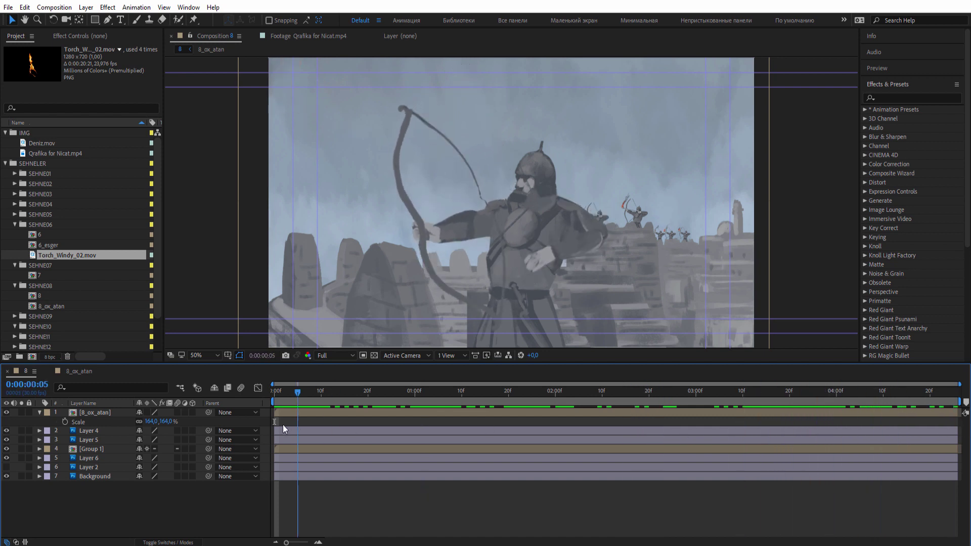
{"action": "left_click_drag", "start_coordinate": [891, 437], "coordinate": [274, 435]}
{"action": "left_click", "coordinate": [40, 412]}
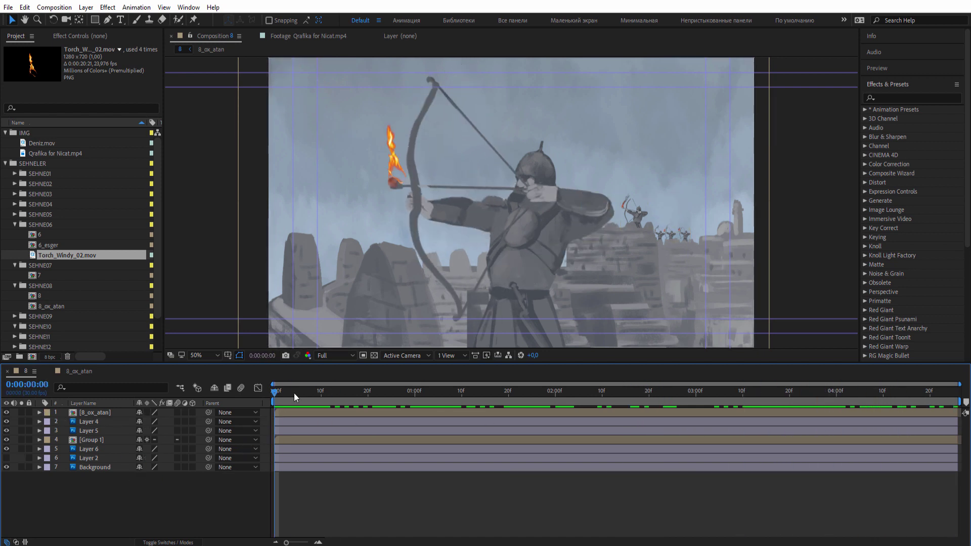
{"action": "left_click_drag", "start_coordinate": [293, 393], "coordinate": [613, 413]}
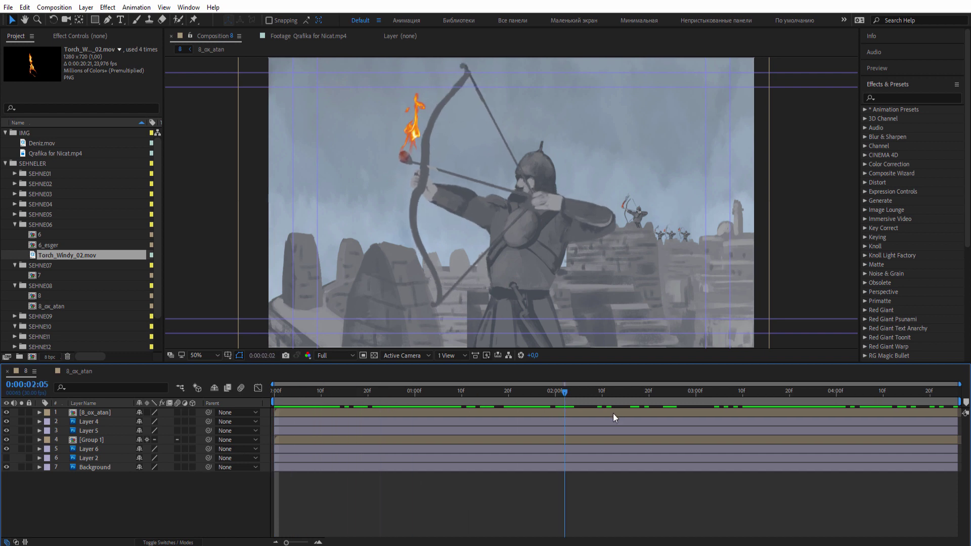
{"action": "left_click_drag", "start_coordinate": [613, 413], "coordinate": [603, 418]}
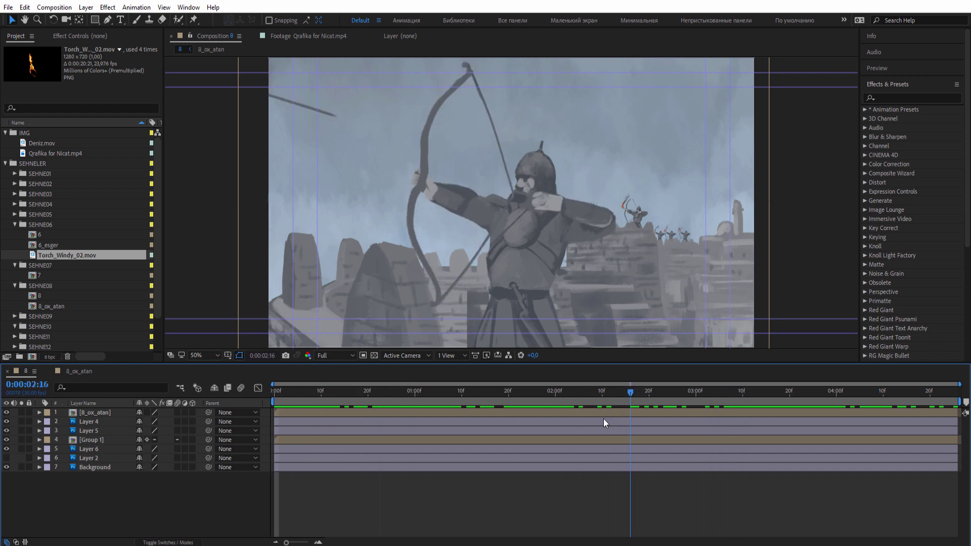
Peek into the 8_ox_atan precomp, then in comp 8 toggle Layer 5 and hide Layer 2.
{"action": "double_click", "coordinate": [282, 414]}
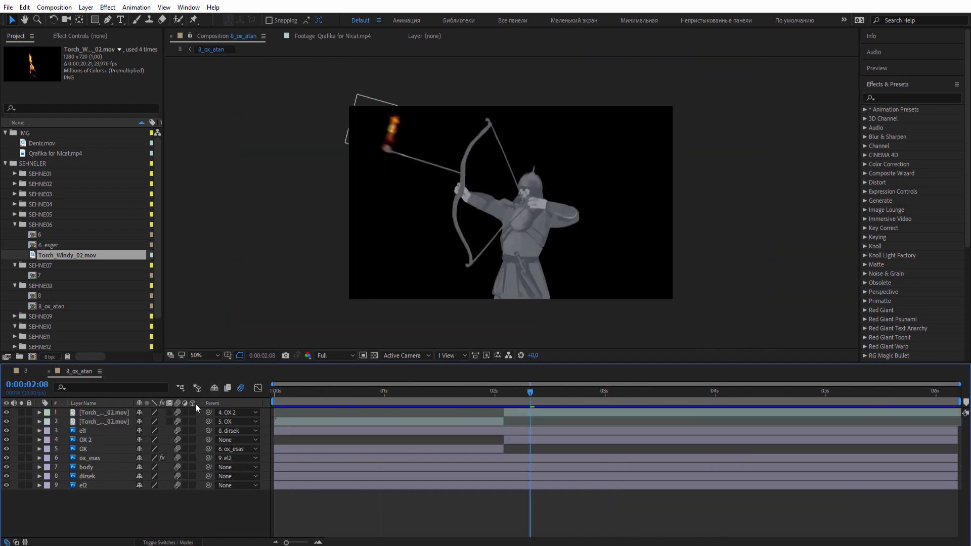
{"action": "left_click", "coordinate": [25, 371]}
{"action": "left_click", "coordinate": [6, 429]}
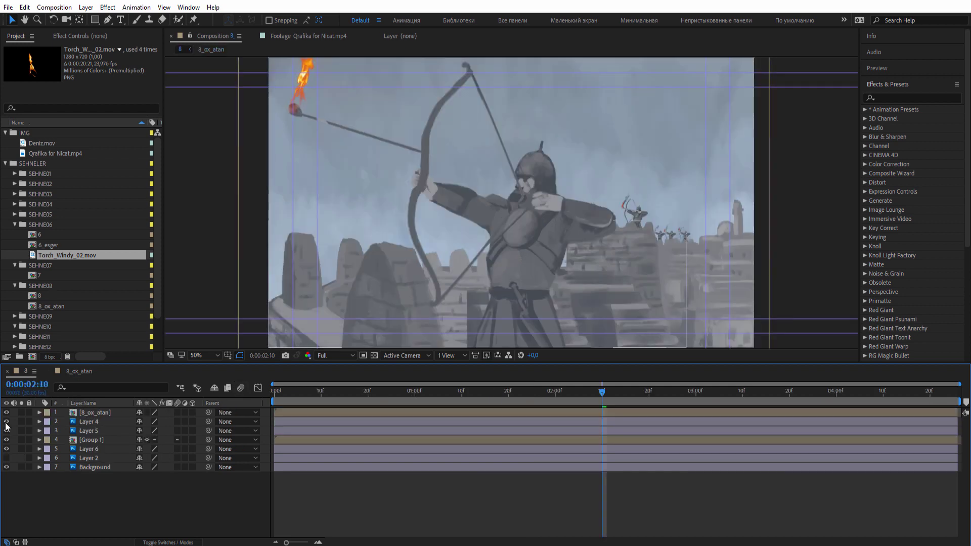
{"action": "left_click", "coordinate": [6, 431]}
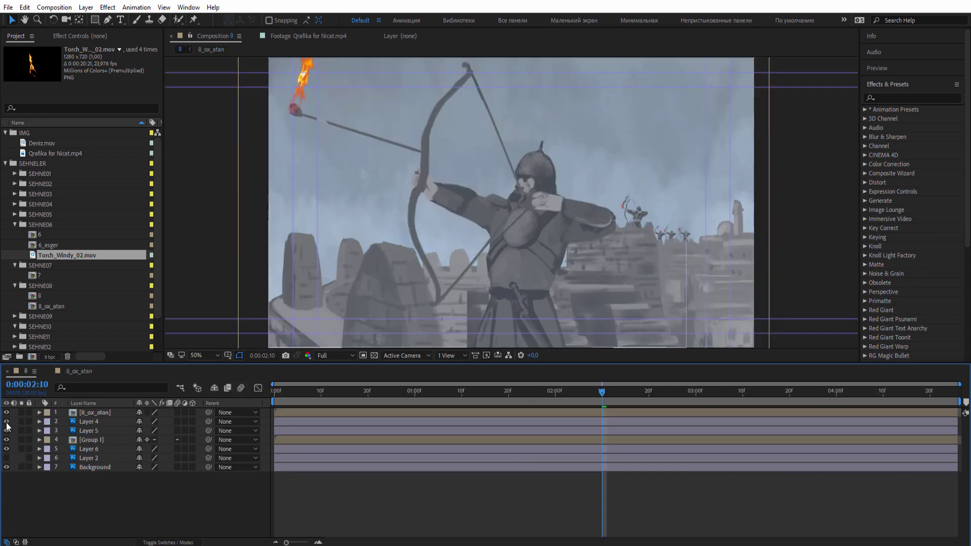
{"action": "left_click", "coordinate": [7, 457]}
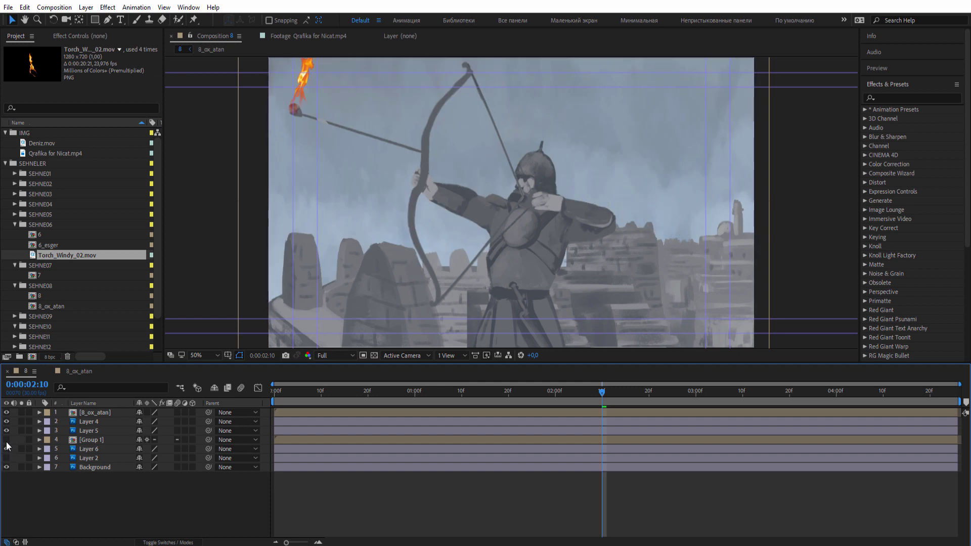
Open the Group 1 archers comp and collapse the SEHNE06 and SEHNE07 project folders.
{"action": "double_click", "coordinate": [90, 439]}
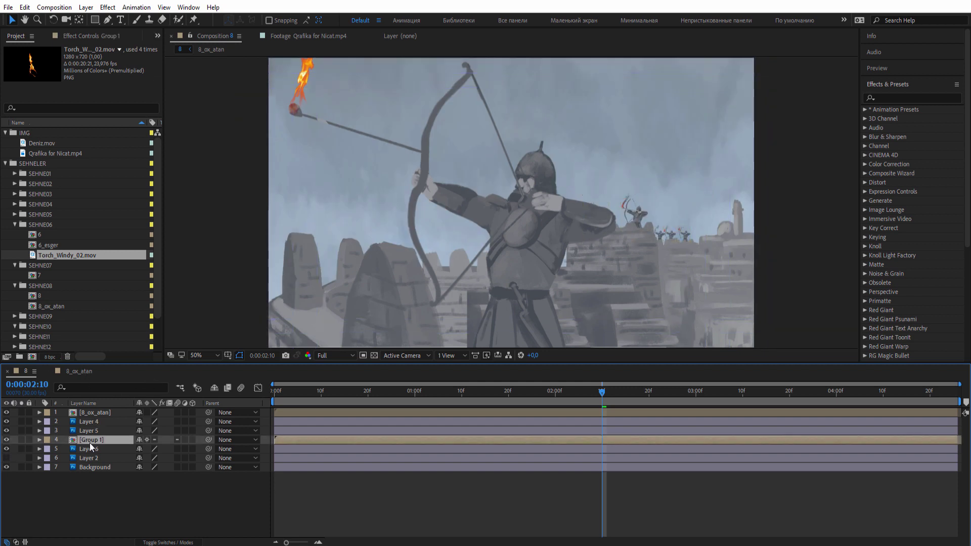
{"action": "scroll", "coordinate": [603, 227], "scroll_direction": "up", "scroll_amount": 4}
{"action": "left_click_drag", "start_coordinate": [674, 262], "coordinate": [292, 182]}
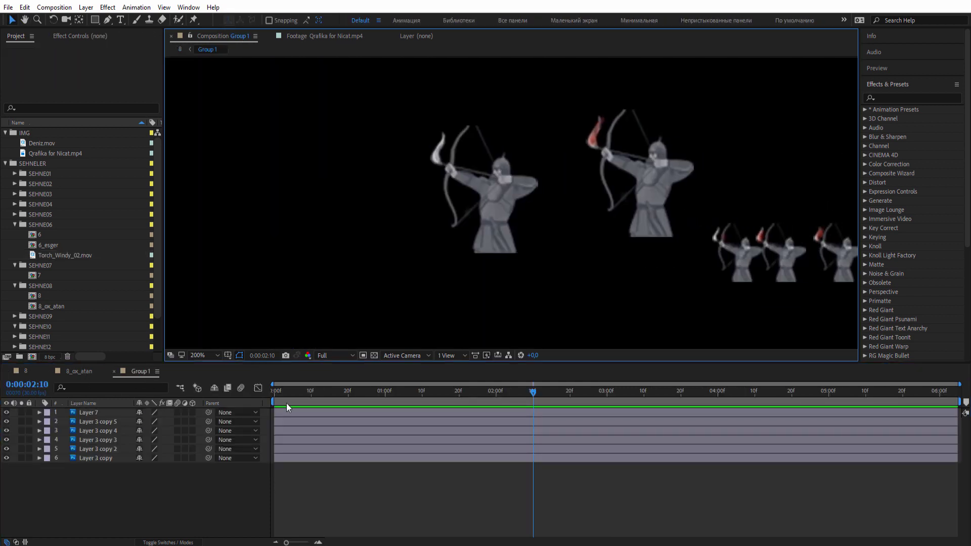
{"action": "left_click", "coordinate": [89, 490]}
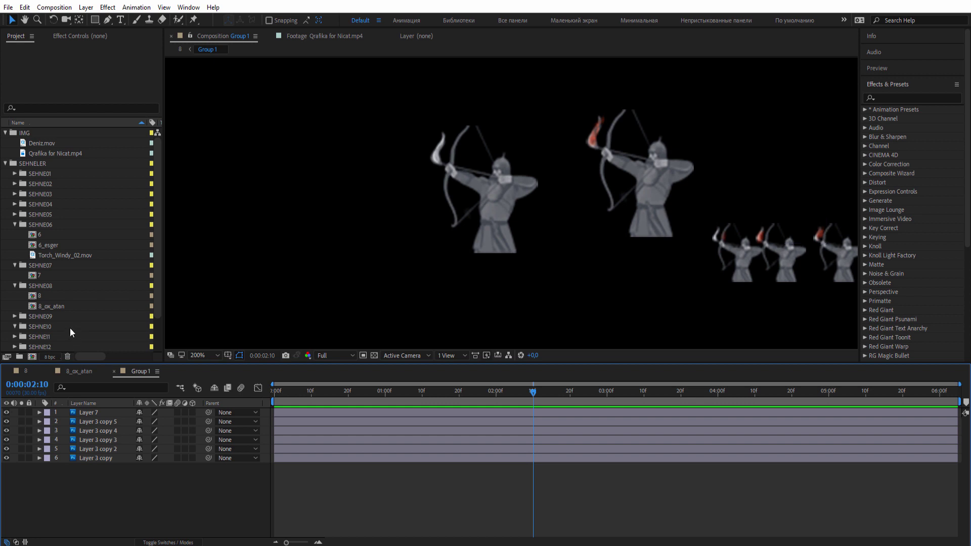
{"action": "left_click", "coordinate": [15, 225]}
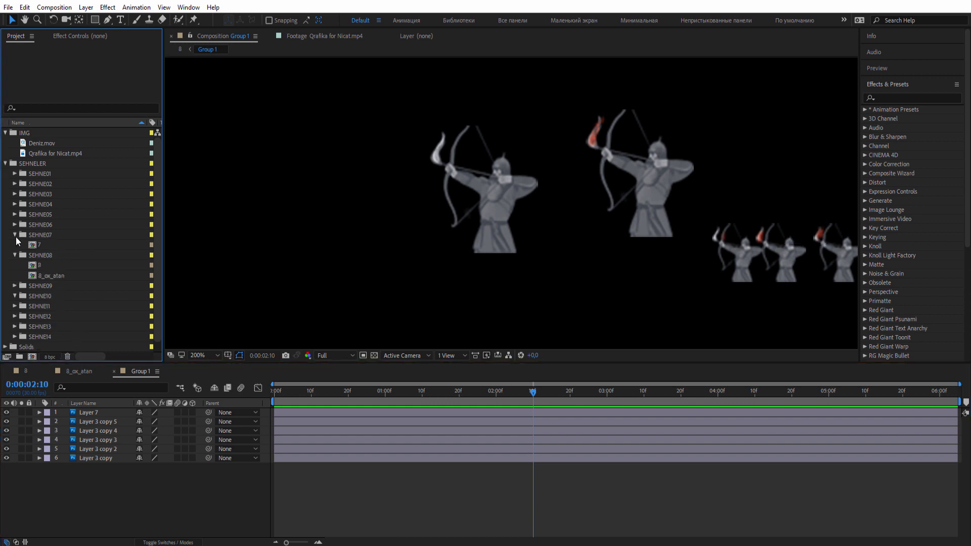
{"action": "left_click", "coordinate": [15, 235]}
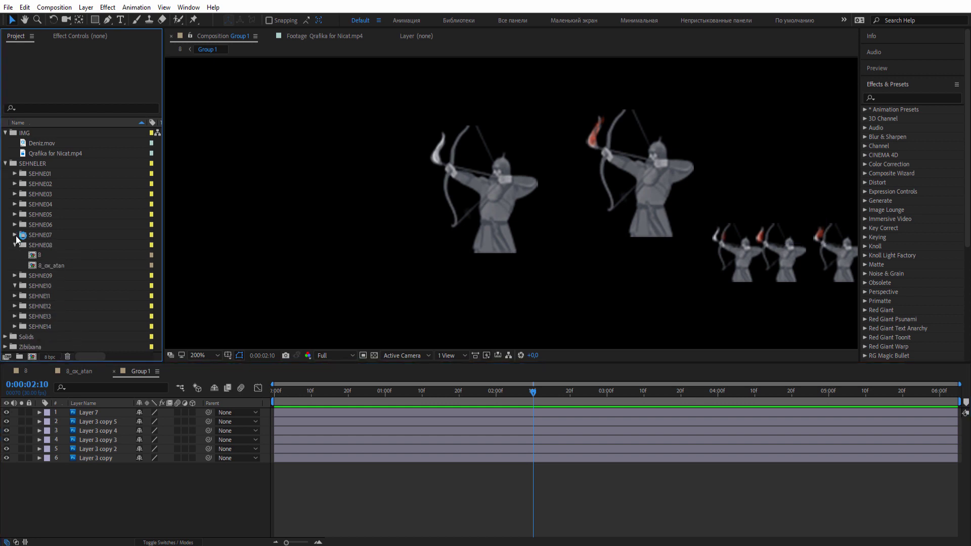
Hide the torch-flame Layer 7, close the 8_ox_atan tab, and hide the large Layer 3 copy archer.
{"action": "left_click", "coordinate": [6, 412]}
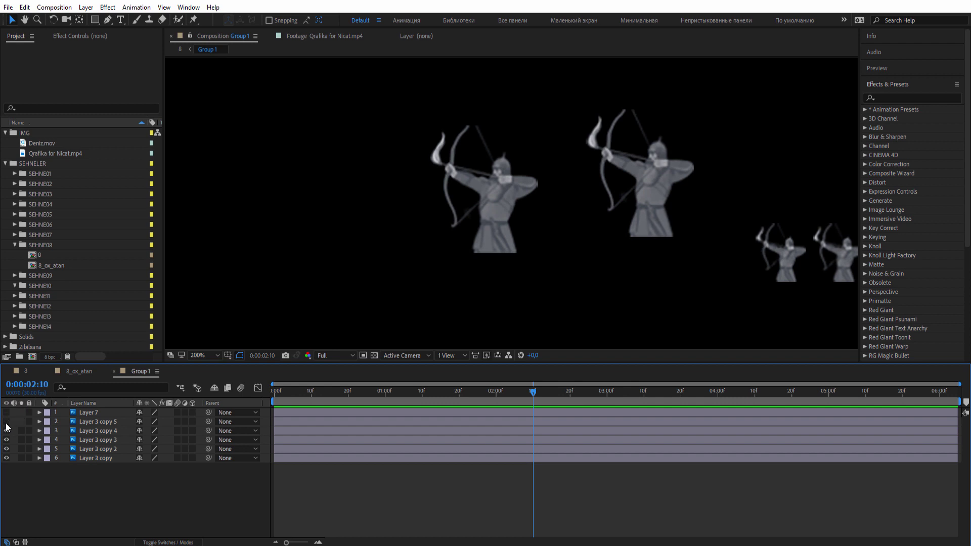
{"action": "left_click", "coordinate": [6, 425]}
{"action": "left_click", "coordinate": [76, 376]}
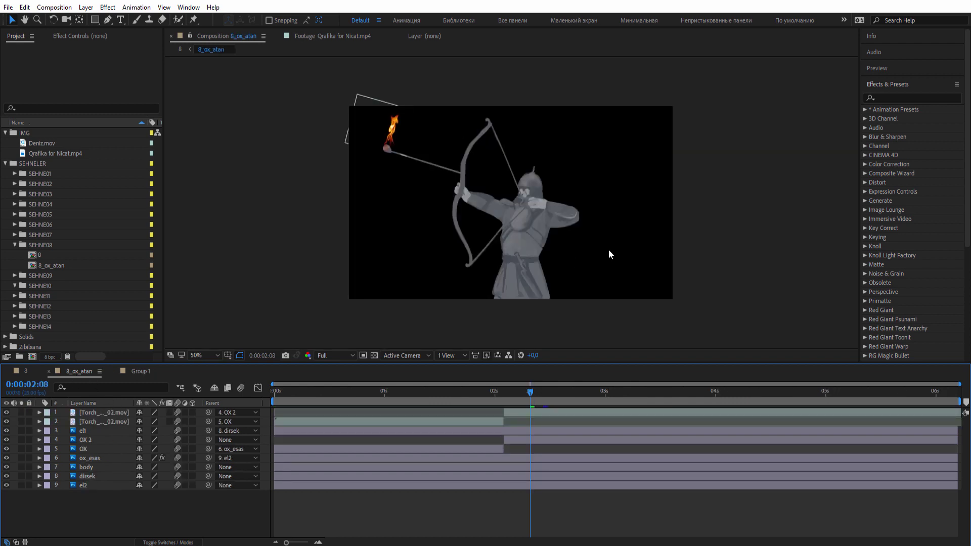
{"action": "left_click", "coordinate": [49, 372]}
{"action": "left_click", "coordinate": [25, 371]}
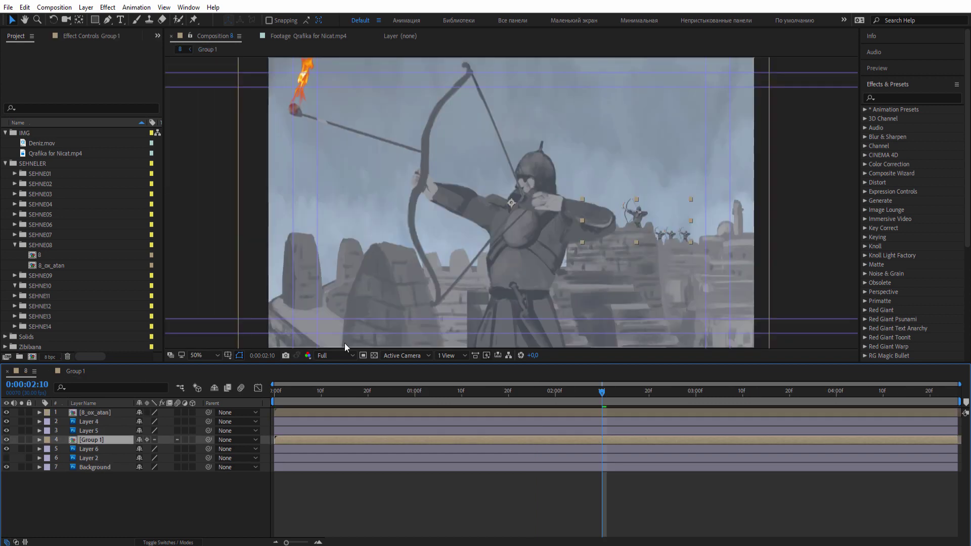
{"action": "left_click", "coordinate": [74, 373]}
{"action": "left_click", "coordinate": [7, 458]}
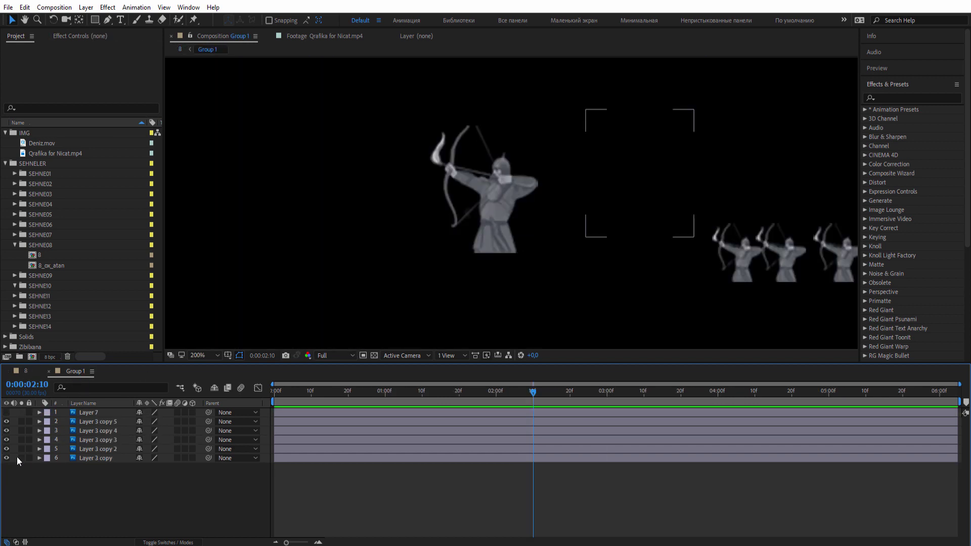
Add 8_ox_atan into Group 1, roughly shrinking it and moving it onto the second archer's spot.
{"action": "left_click", "coordinate": [106, 459]}
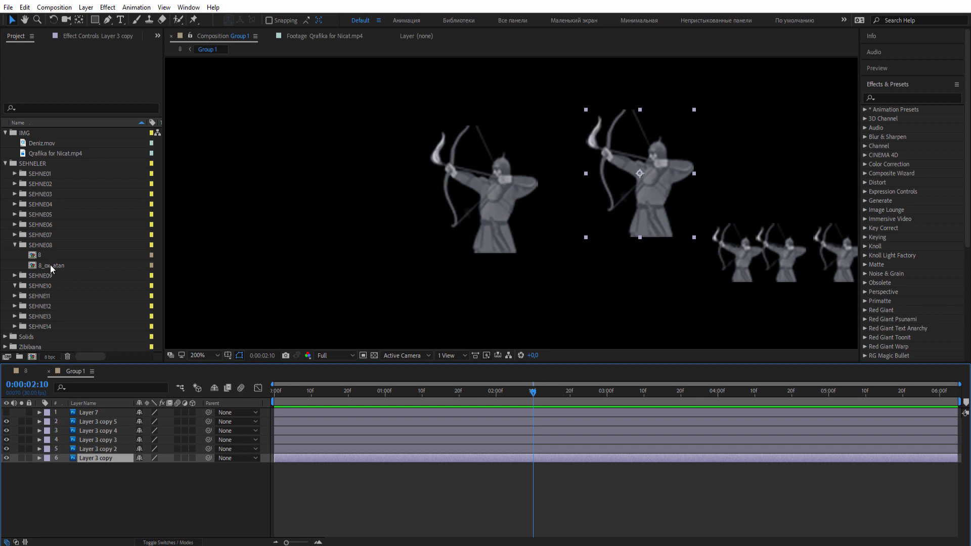
{"action": "left_click_drag", "start_coordinate": [51, 268], "coordinate": [97, 454]}
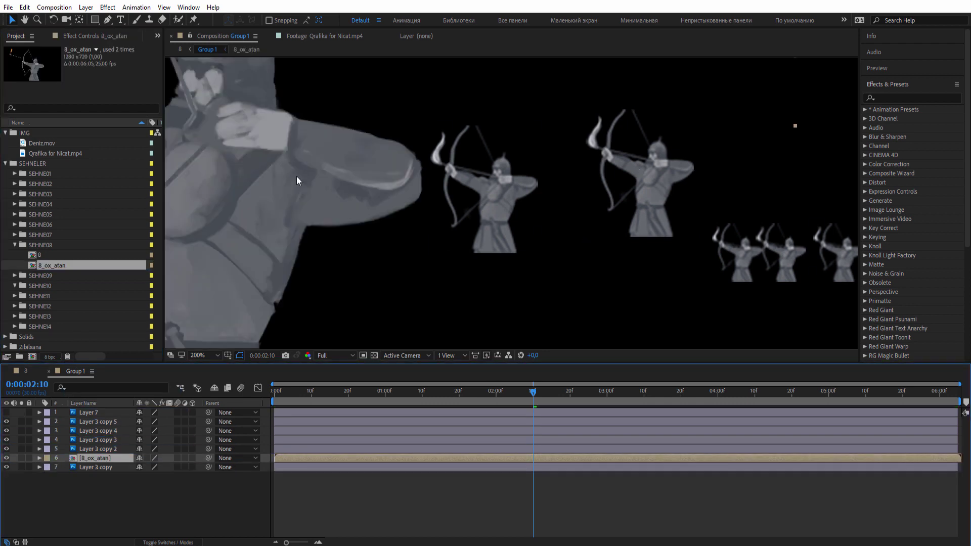
{"action": "key", "text": "s"}
{"action": "left_click_drag", "start_coordinate": [150, 468], "coordinate": [117, 468]}
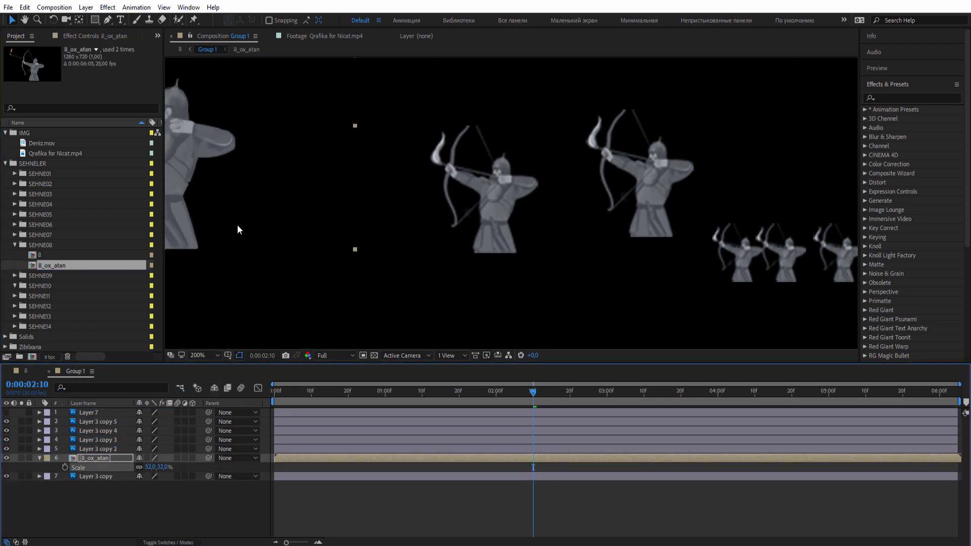
{"action": "left_click_drag", "start_coordinate": [195, 212], "coordinate": [600, 233]}
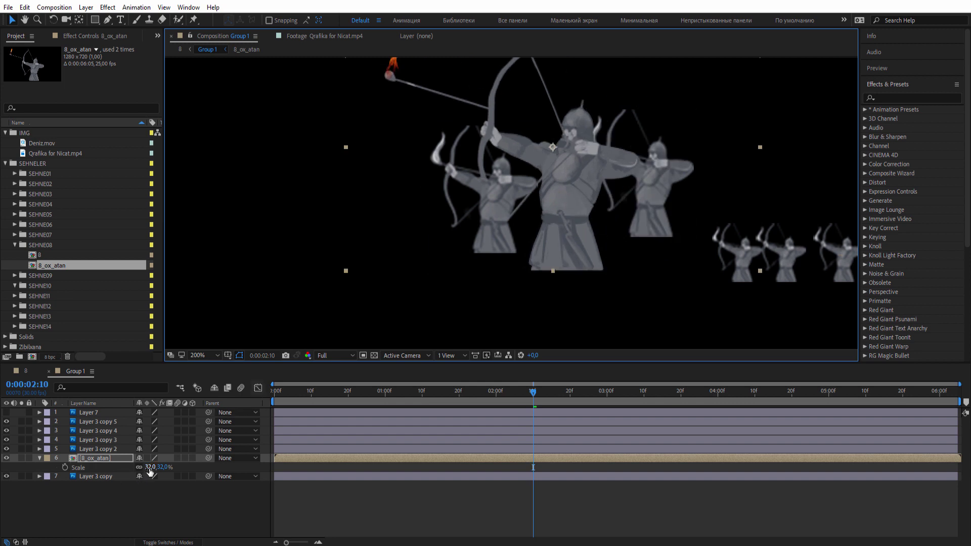
{"action": "left_click_drag", "start_coordinate": [150, 471], "coordinate": [140, 467]}
{"action": "left_click_drag", "start_coordinate": [532, 158], "coordinate": [594, 195]}
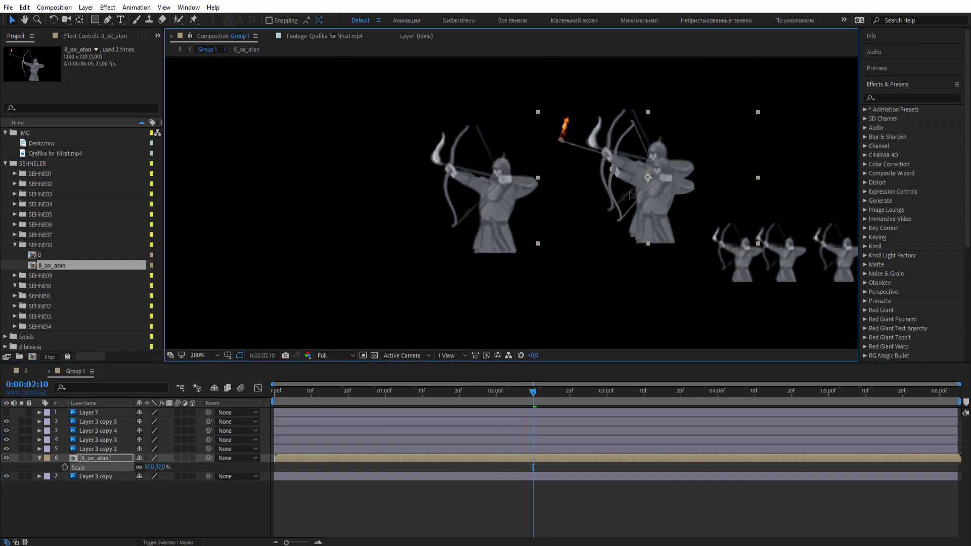
Set the new archer to 20% scale, nudge it into place, hide Layer 3 copy, and preview comp 8.
{"action": "left_click", "coordinate": [148, 468]}
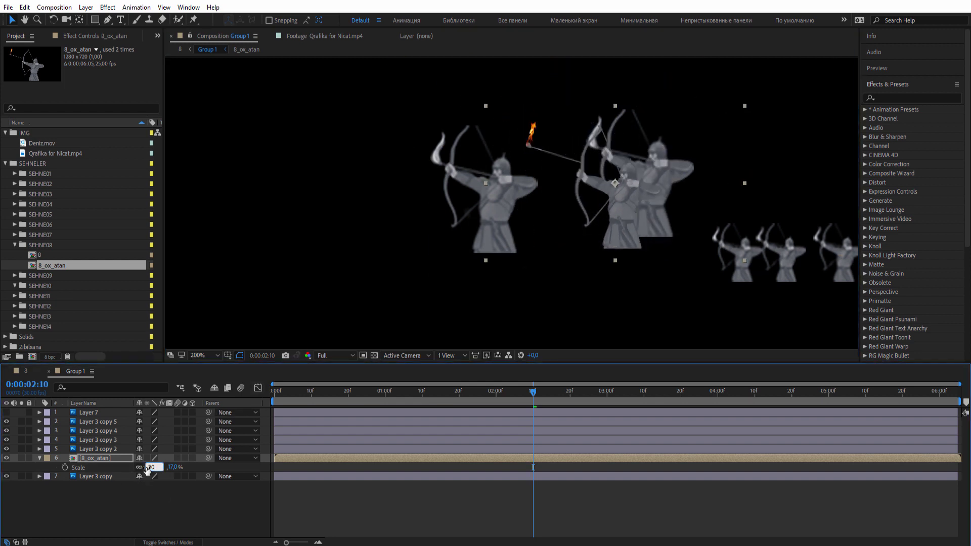
{"action": "key", "text": "Return"}
{"action": "left_click_drag", "start_coordinate": [619, 244], "coordinate": [648, 220]}
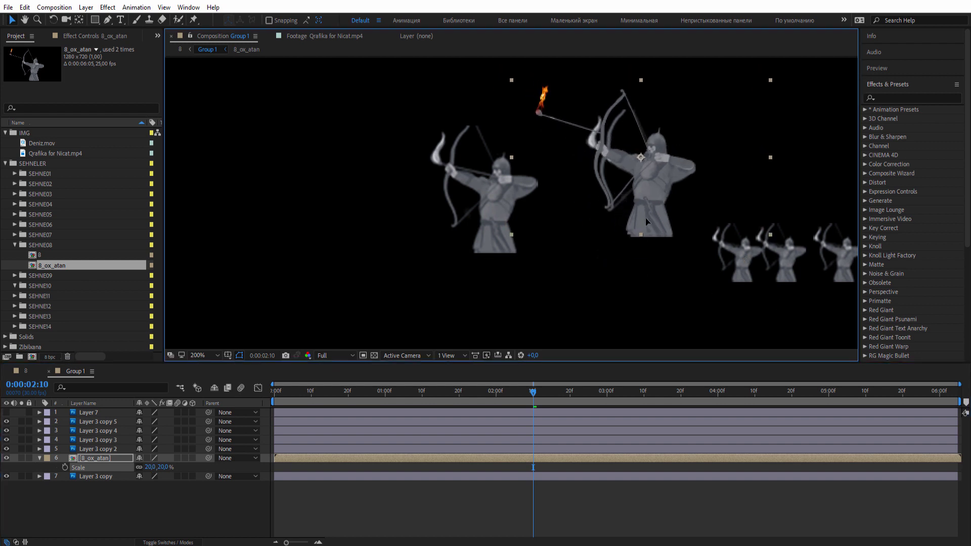
{"action": "left_click", "coordinate": [6, 476]}
{"action": "left_click", "coordinate": [26, 367]}
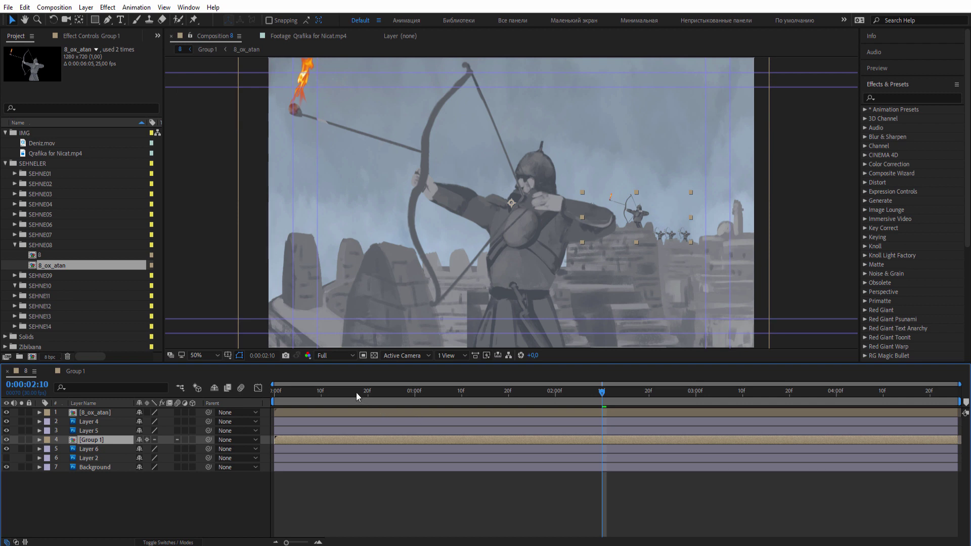
{"action": "key", "text": "space"}
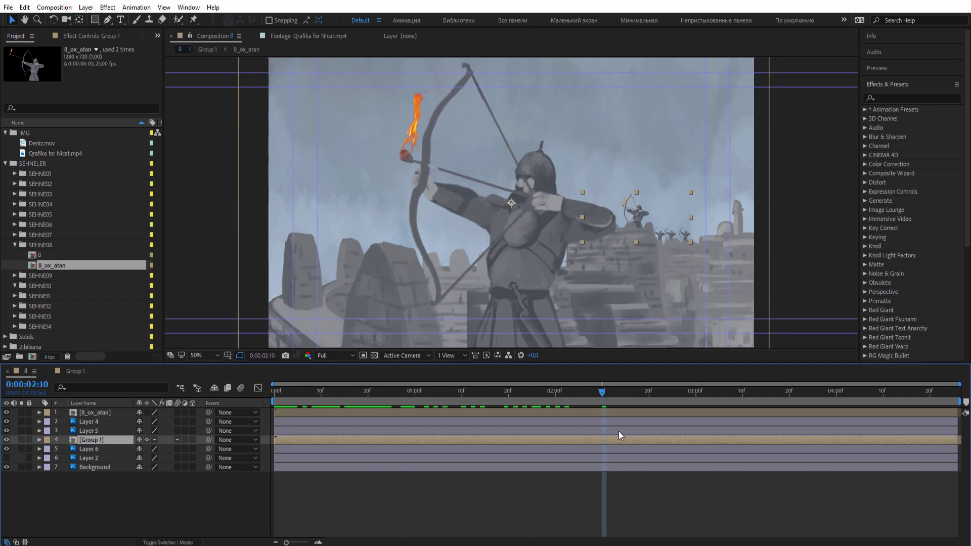
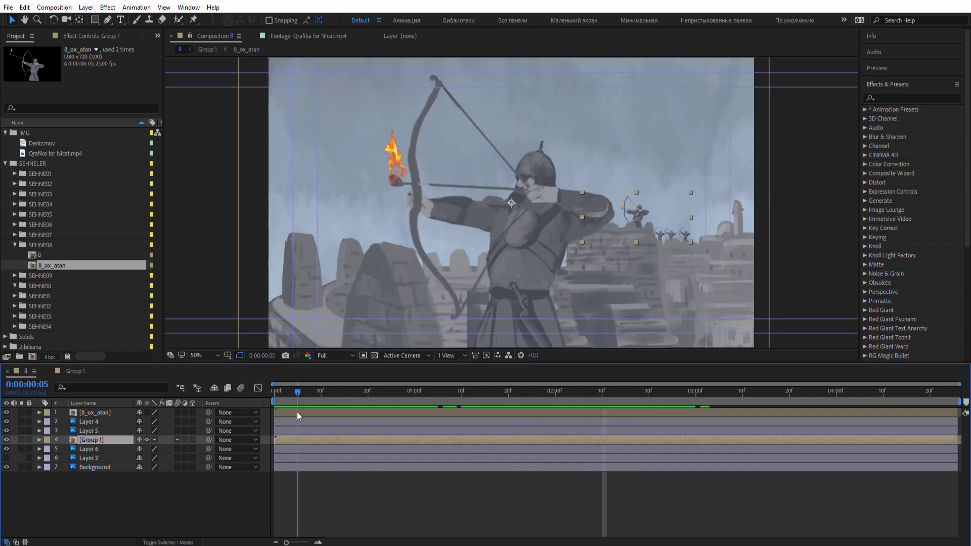
Scrub through Group 1 and Composition 8 to check the archers' arrow timing.
{"action": "left_click", "coordinate": [78, 372]}
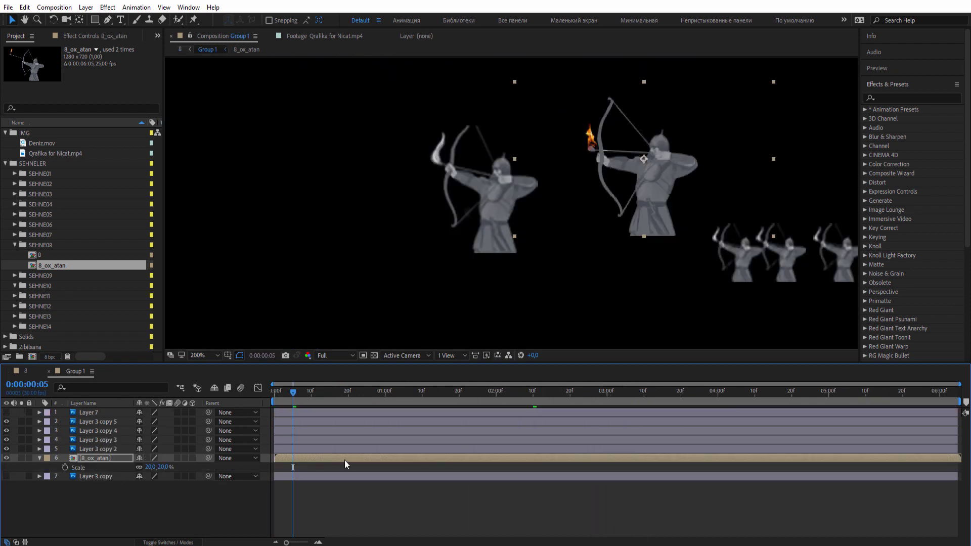
{"action": "left_click_drag", "start_coordinate": [281, 399], "coordinate": [466, 401]}
{"action": "left_click", "coordinate": [23, 371]}
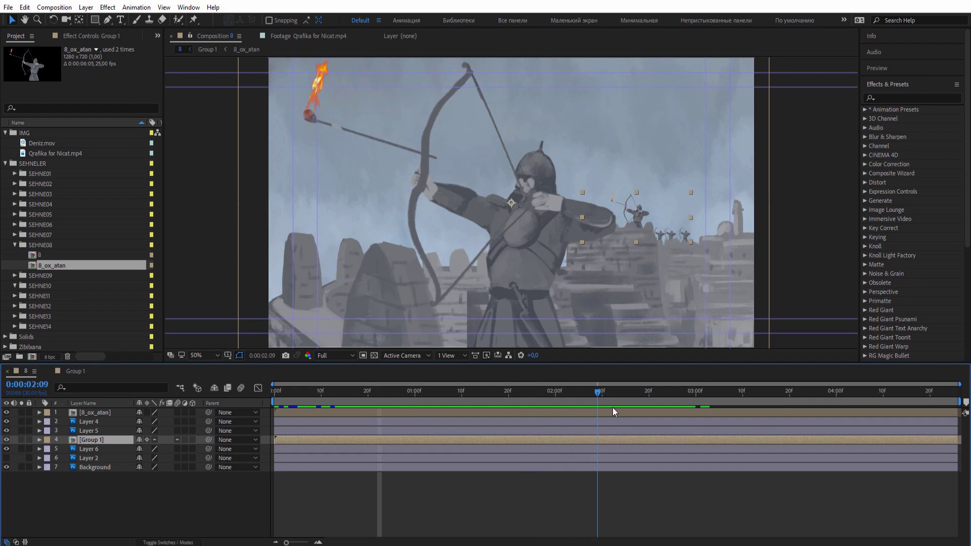
{"action": "left_click_drag", "start_coordinate": [466, 402], "coordinate": [284, 396]}
{"action": "left_click", "coordinate": [75, 371]}
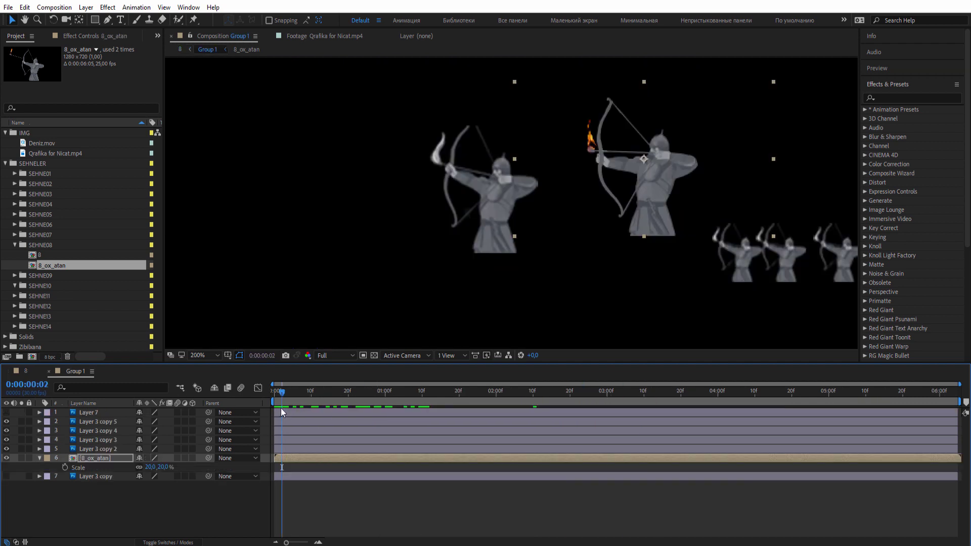
Delay the 8_ox_atan layer to start near frame 23 and turn on the Layer 3 copy archer.
{"action": "left_click", "coordinate": [40, 458]}
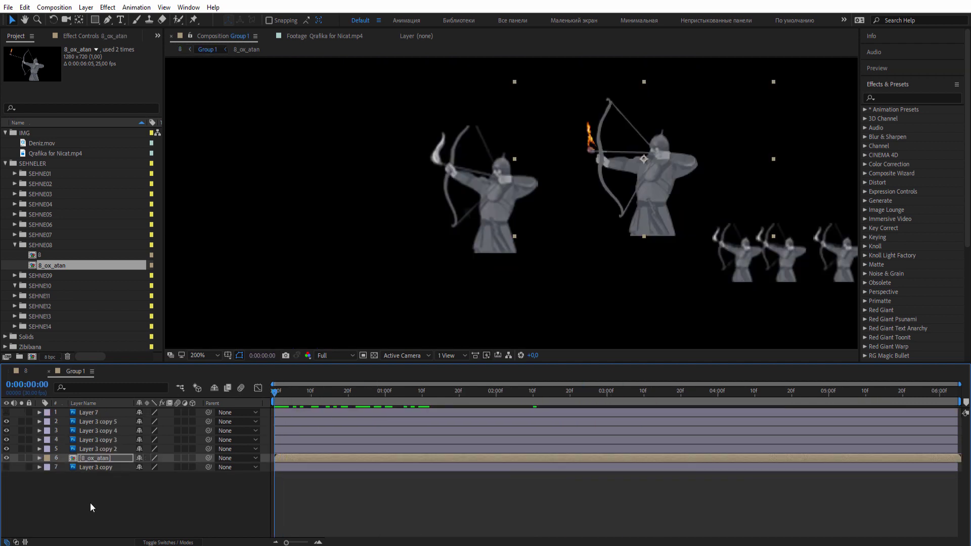
{"action": "left_click", "coordinate": [90, 503]}
{"action": "left_click", "coordinate": [100, 458]}
{"action": "left_click_drag", "start_coordinate": [289, 459], "coordinate": [379, 461]}
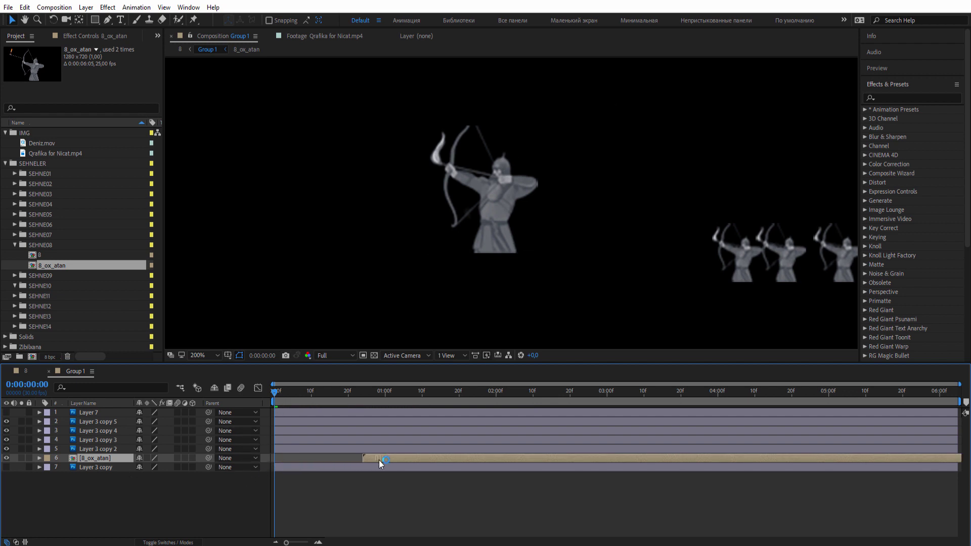
{"action": "left_click", "coordinate": [6, 467]}
{"action": "left_click", "coordinate": [338, 469]}
Split Layer 3 copy at 0:00:00:24 and delete its later half.
{"action": "left_click_drag", "start_coordinate": [342, 392], "coordinate": [362, 393]}
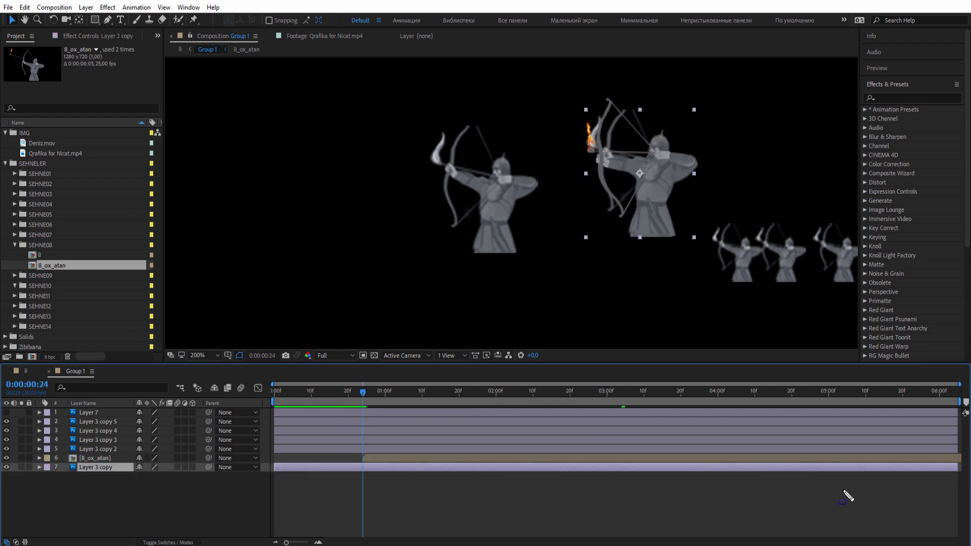
{"action": "left_click", "coordinate": [25, 7]}
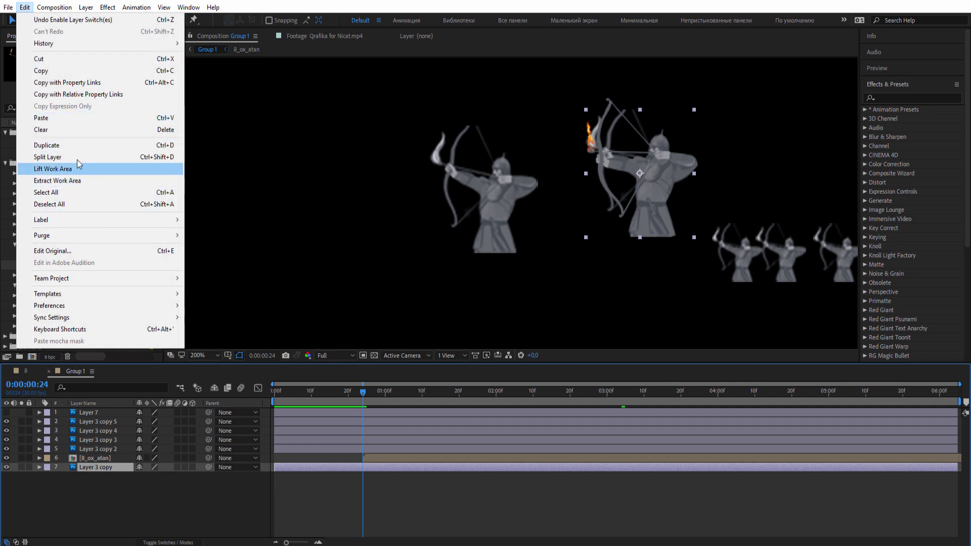
{"action": "left_click", "coordinate": [76, 157]}
{"action": "key", "text": "Delete"}
{"action": "key", "text": "Home"}
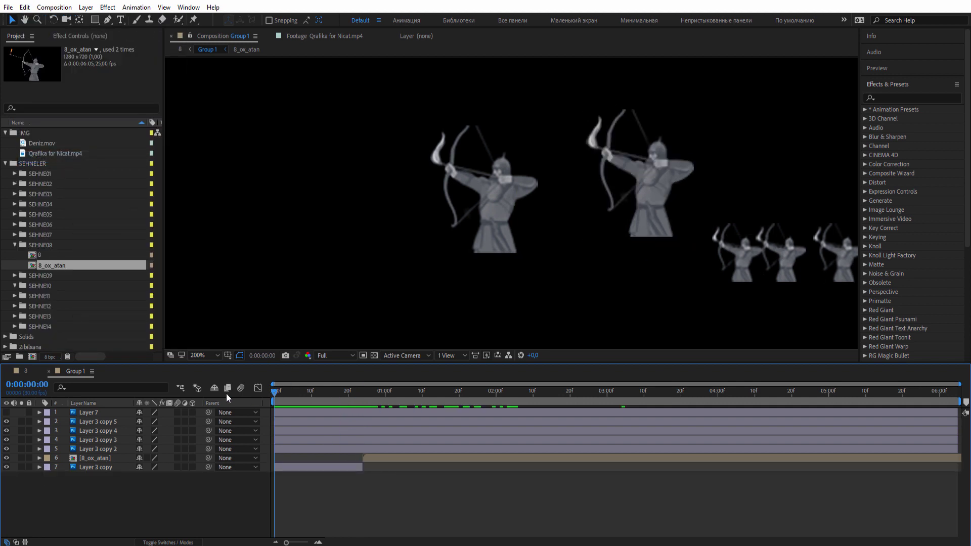
Move the 8_ox_atan in-point earlier to meet the cut, then preview in Composition 8.
{"action": "left_click_drag", "start_coordinate": [368, 392], "coordinate": [318, 433]}
{"action": "mouse_move", "coordinate": [380, 458]}
{"action": "left_mouse_down"}
{"action": "mouse_move", "coordinate": [359, 475]}
{"action": "mouse_move", "coordinate": [336, 468]}
{"action": "left_mouse_up"}
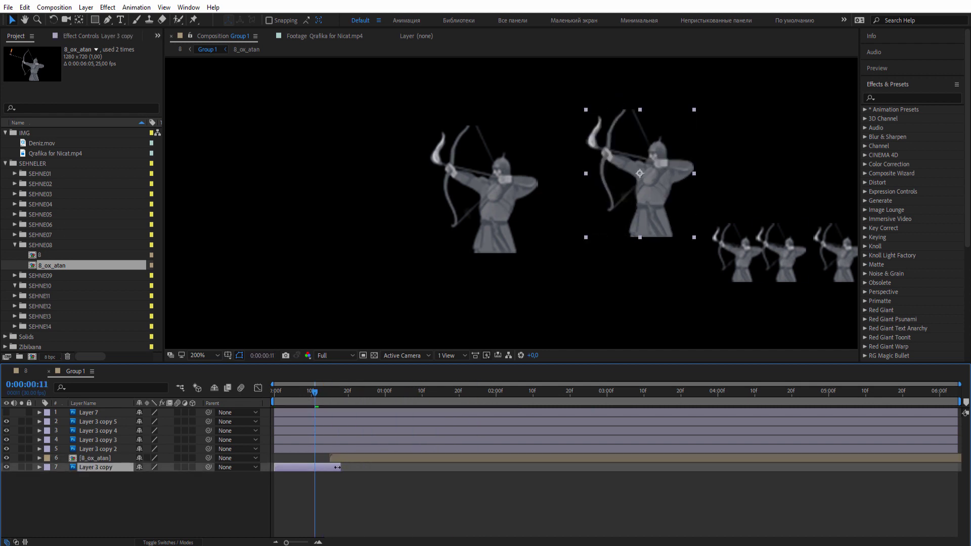
{"action": "left_click_drag", "start_coordinate": [323, 392], "coordinate": [341, 393]}
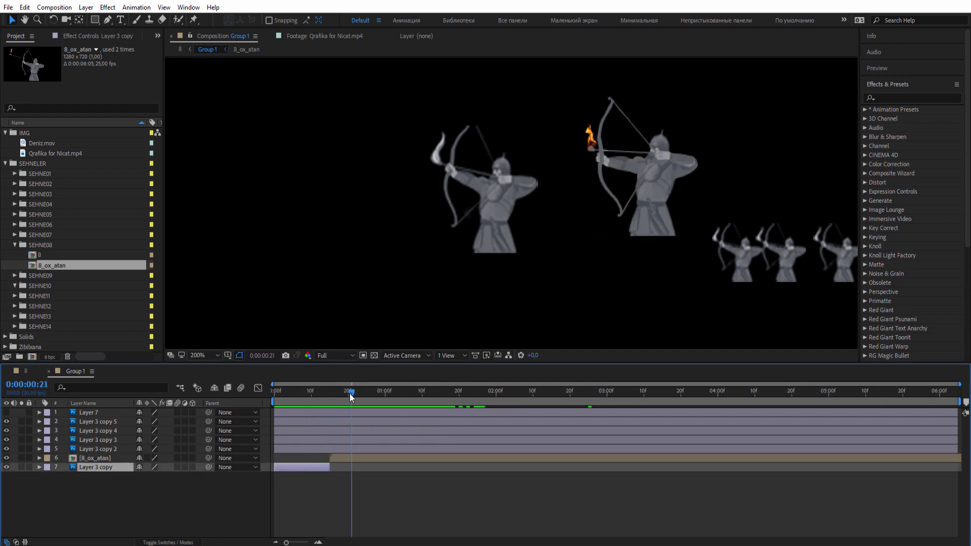
{"action": "left_click", "coordinate": [36, 371]}
{"action": "left_click_drag", "start_coordinate": [285, 391], "coordinate": [277, 392]}
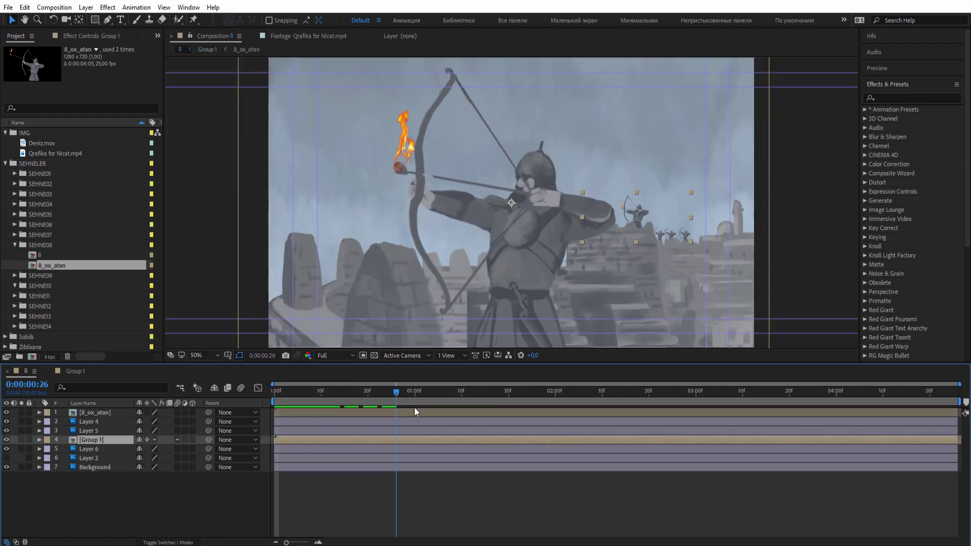
Move Layer 3 copy above 8_ox_atan and lengthen it to overlap the animated archer.
{"action": "left_click", "coordinate": [80, 374]}
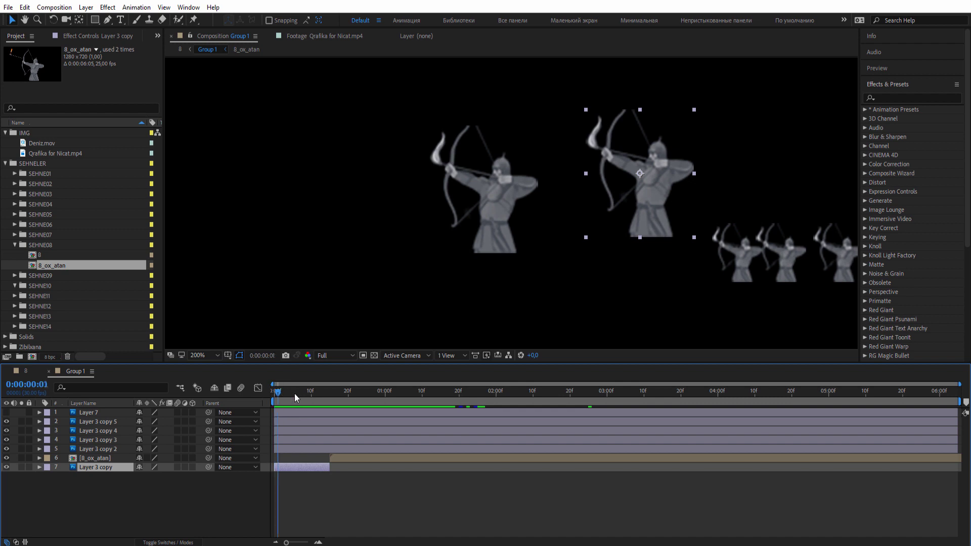
{"action": "left_click_drag", "start_coordinate": [324, 399], "coordinate": [333, 398]}
{"action": "left_click_drag", "start_coordinate": [121, 467], "coordinate": [97, 457]}
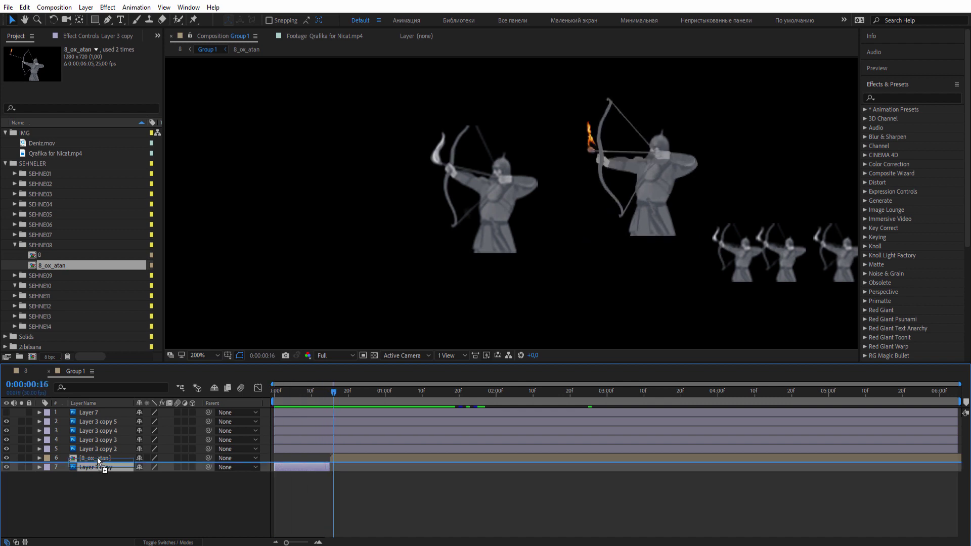
{"action": "left_click_drag", "start_coordinate": [329, 458], "coordinate": [362, 458]}
{"action": "scroll", "coordinate": [660, 198], "scroll_direction": "up", "scroll_amount": 2}
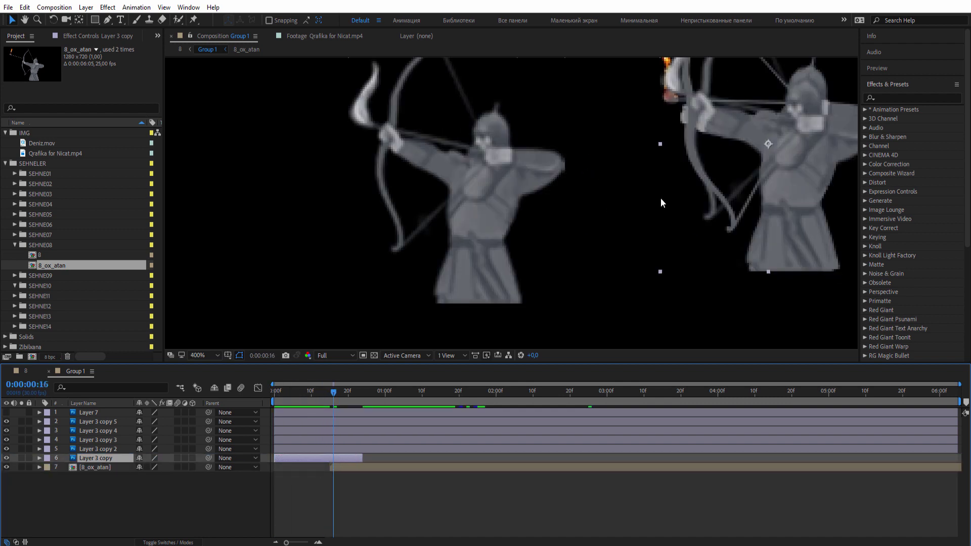
Tilt the still Layer 3 copy archer to -6 degrees and scale it to 110%.
{"action": "key", "text": "r"}
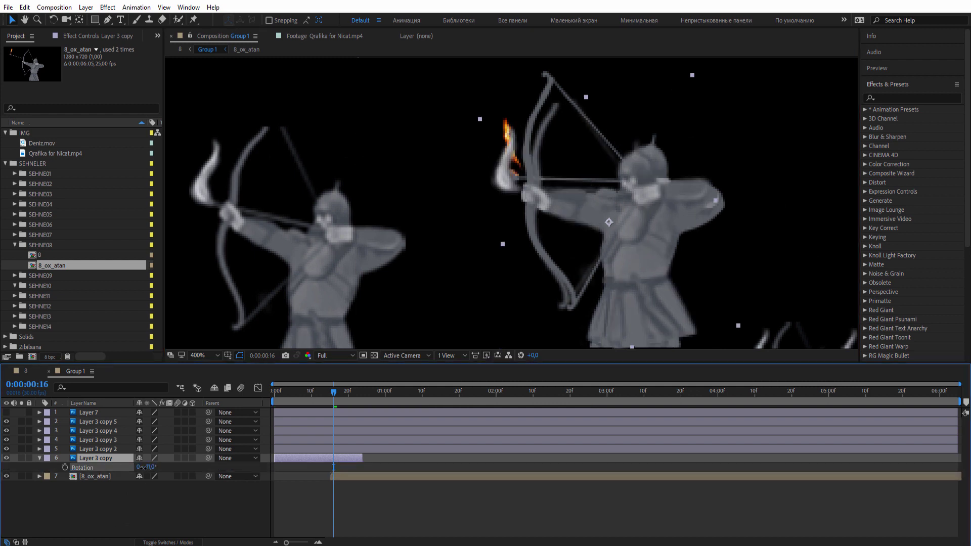
{"action": "left_click_drag", "start_coordinate": [150, 468], "coordinate": [150, 467]}
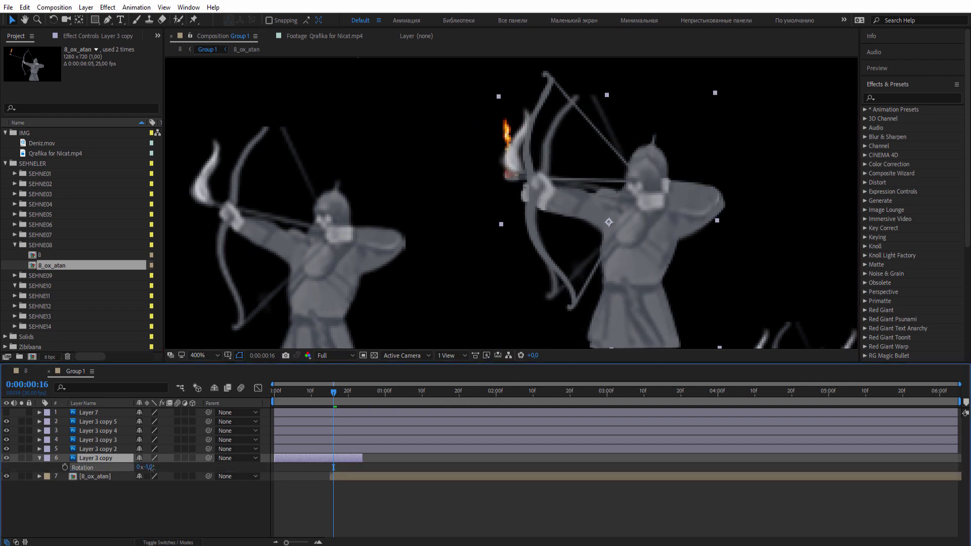
{"action": "key", "text": "s"}
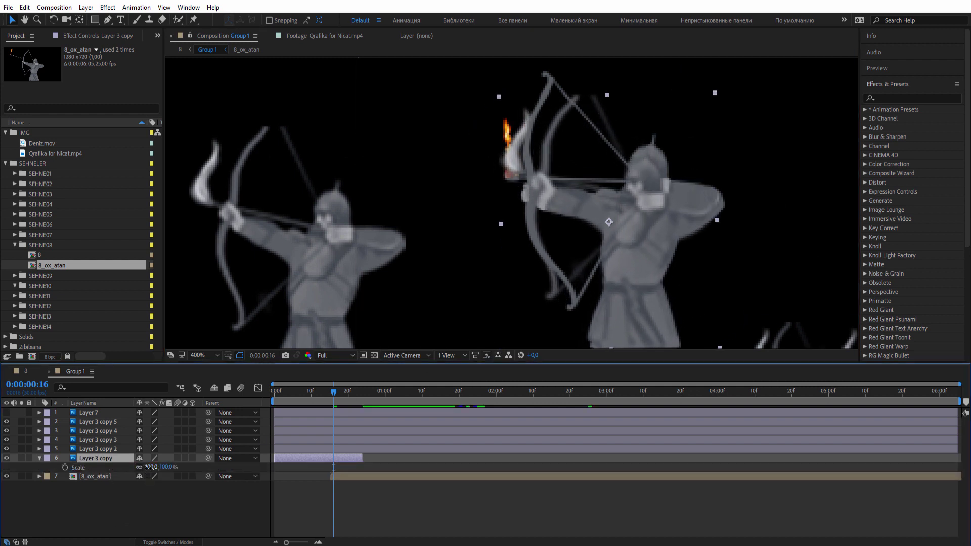
{"action": "left_click_drag", "start_coordinate": [151, 467], "coordinate": [156, 467]}
{"action": "scroll", "coordinate": [617, 272], "scroll_direction": "down", "scroll_amount": 1}
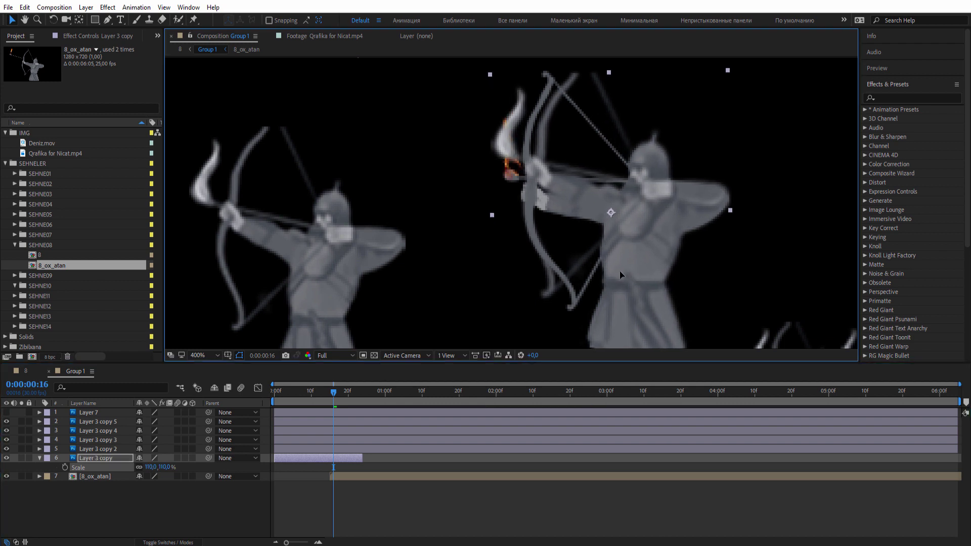
{"action": "scroll", "coordinate": [607, 268], "scroll_direction": "down", "scroll_amount": 2}
{"action": "scroll", "coordinate": [593, 261], "scroll_direction": "up", "scroll_amount": 1}
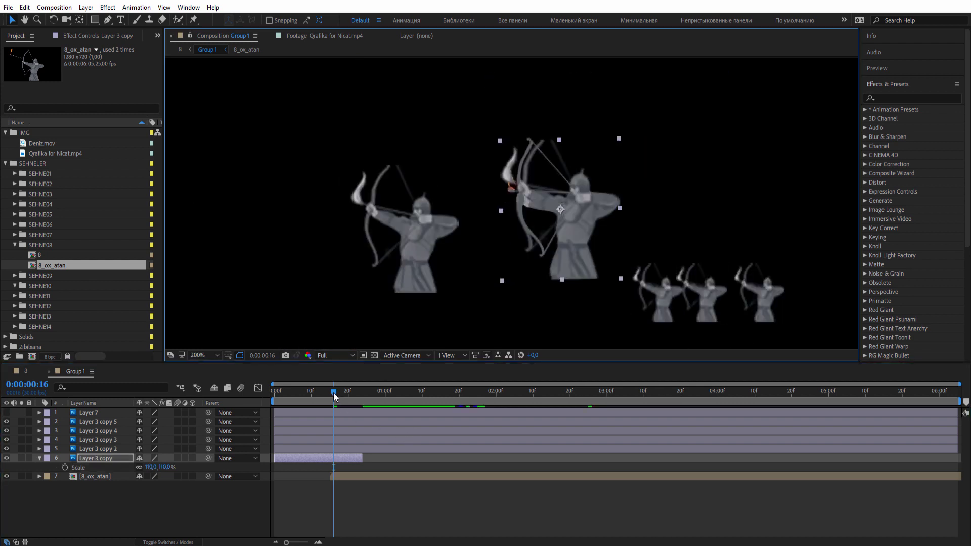
Keyframe Layer 3 copy's opacity to fade out to 0% between frames 12 and 21.
{"action": "left_click_drag", "start_coordinate": [333, 393], "coordinate": [229, 396]}
{"action": "left_click_drag", "start_coordinate": [298, 394], "coordinate": [326, 397]}
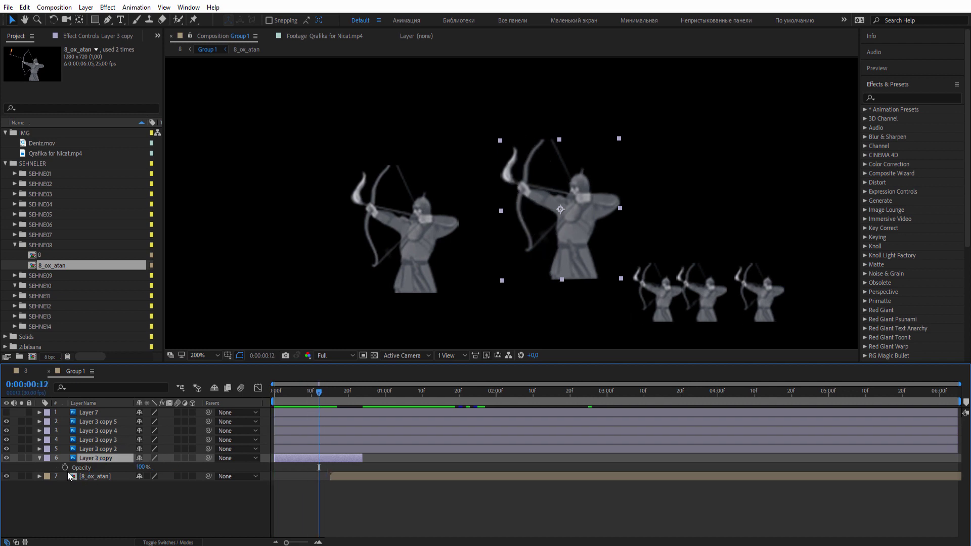
{"action": "left_click", "coordinate": [64, 468]}
{"action": "left_click_drag", "start_coordinate": [332, 394], "coordinate": [352, 395]}
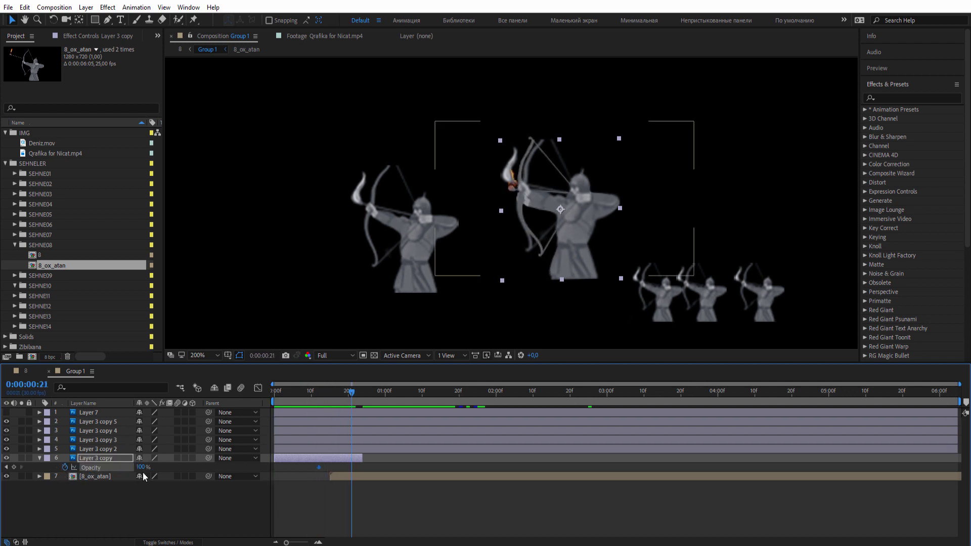
{"action": "left_click_drag", "start_coordinate": [141, 467], "coordinate": [91, 467]}
Preview the fade in Group 1 and Composition 8, then delete the Layer 3 copy archer.
{"action": "left_click_drag", "start_coordinate": [314, 398], "coordinate": [289, 397]}
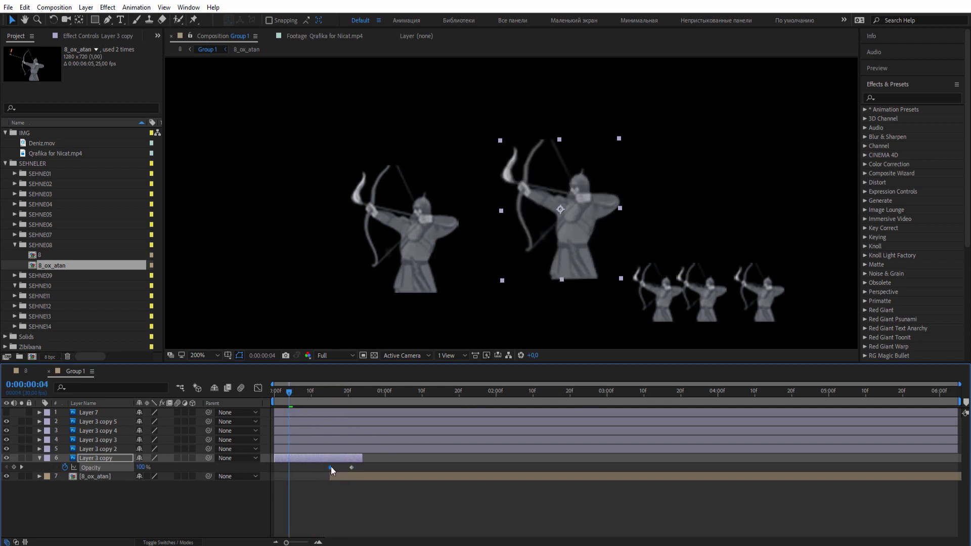
{"action": "mouse_move", "coordinate": [314, 393]}
{"action": "left_mouse_down"}
{"action": "mouse_move", "coordinate": [415, 395]}
{"action": "mouse_move", "coordinate": [319, 393]}
{"action": "left_mouse_up"}
{"action": "left_click", "coordinate": [22, 371]}
{"action": "left_click", "coordinate": [75, 371]}
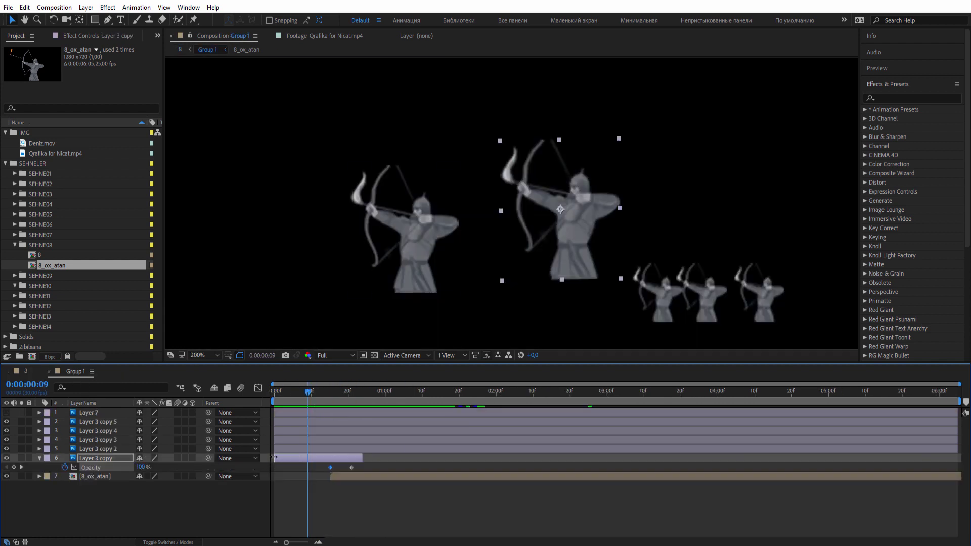
{"action": "key", "text": "Delete"}
Move the 8_ox_atan layer to start at frame 0 and play back the Group 1 animation.
{"action": "left_click_drag", "start_coordinate": [349, 461], "coordinate": [296, 460]}
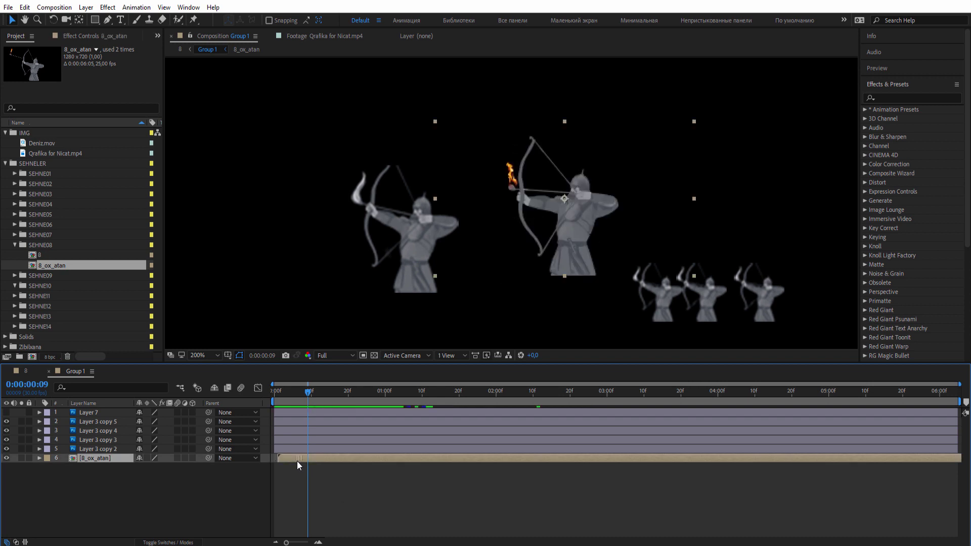
{"action": "key", "text": "space"}
{"action": "left_click_drag", "start_coordinate": [444, 401], "coordinate": [359, 413]}
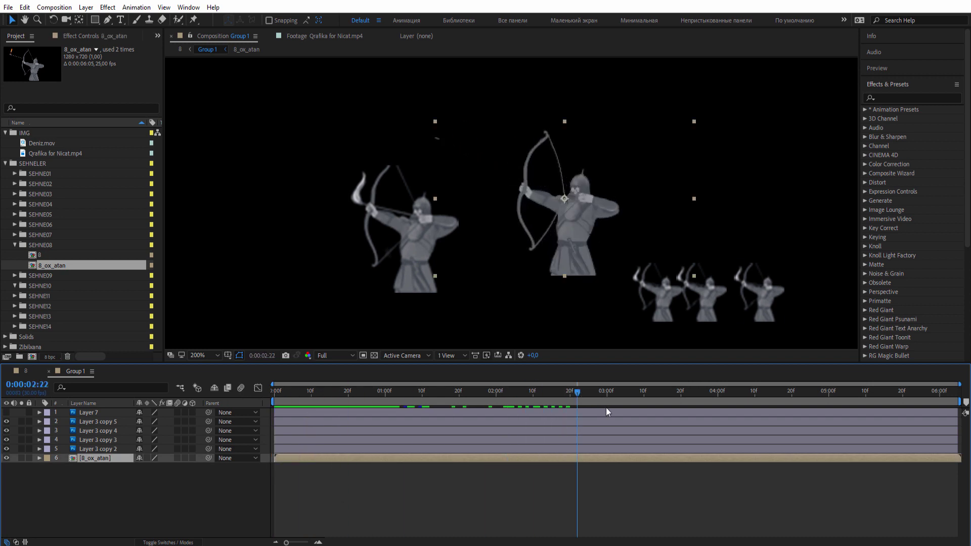
Duplicate 8_ox_atan, align the copy over the left archer, and delete the old Layer 3 copy 2.
{"action": "left_click", "coordinate": [361, 251]}
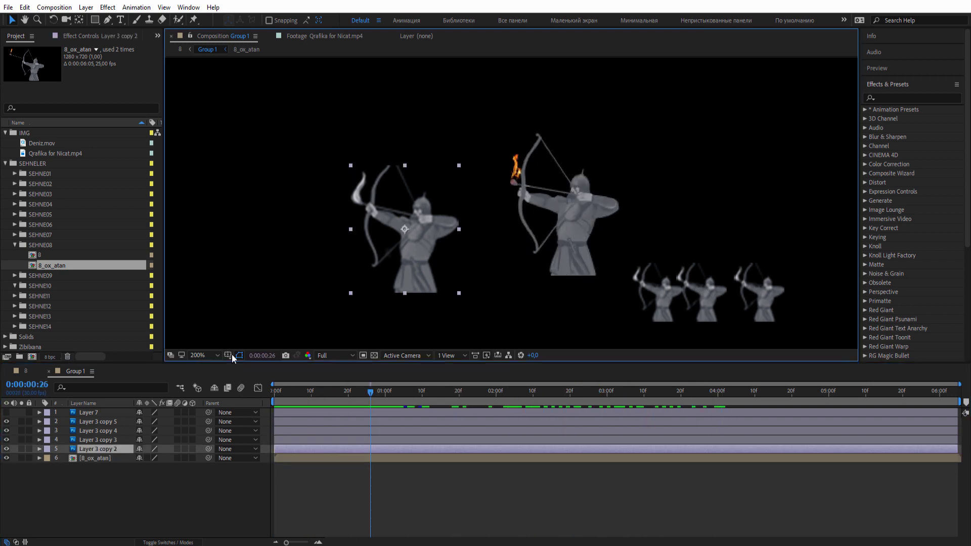
{"action": "left_click", "coordinate": [6, 449]}
{"action": "left_click", "coordinate": [564, 244]}
{"action": "key", "text": "ctrl+d"}
{"action": "left_click_drag", "start_coordinate": [577, 224], "coordinate": [438, 234]}
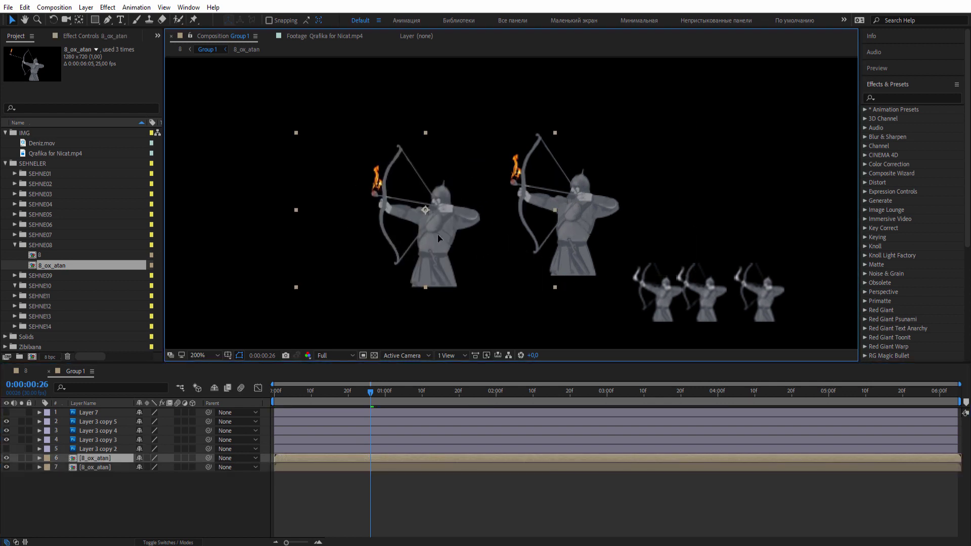
{"action": "left_click", "coordinate": [6, 449]}
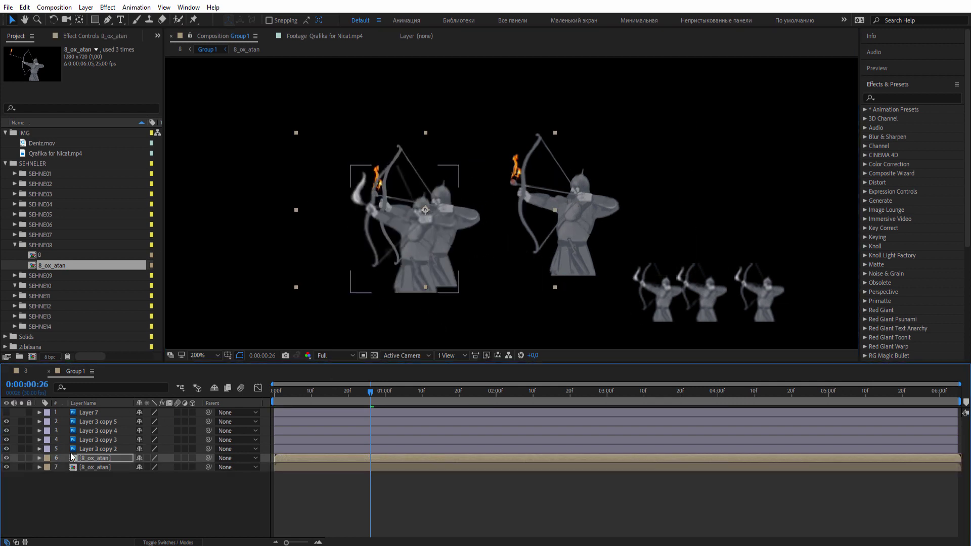
{"action": "mouse_move", "coordinate": [436, 249]}
{"action": "left_mouse_down"}
{"action": "mouse_move", "coordinate": [454, 247]}
{"action": "mouse_move", "coordinate": [410, 259]}
{"action": "left_mouse_up"}
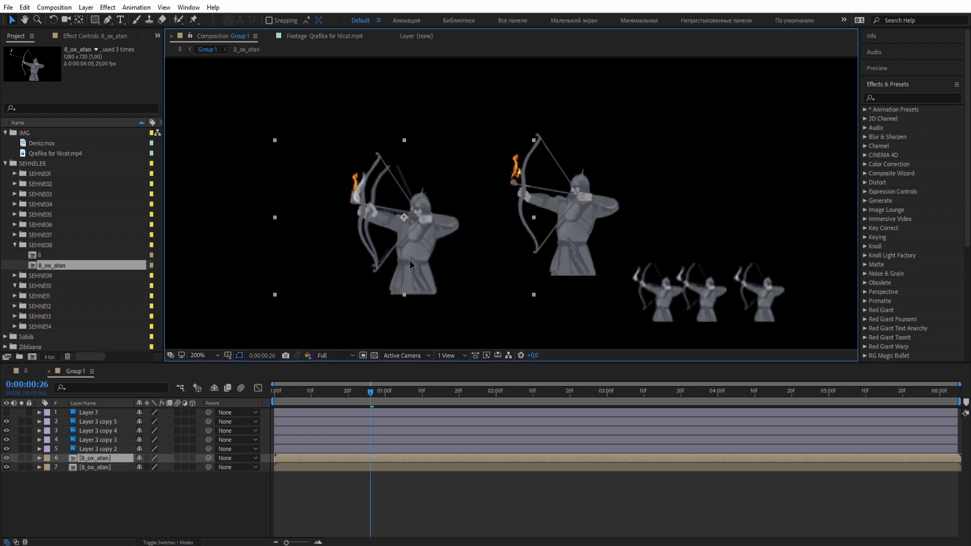
{"action": "key", "text": "Return"}
{"action": "left_click", "coordinate": [88, 450]}
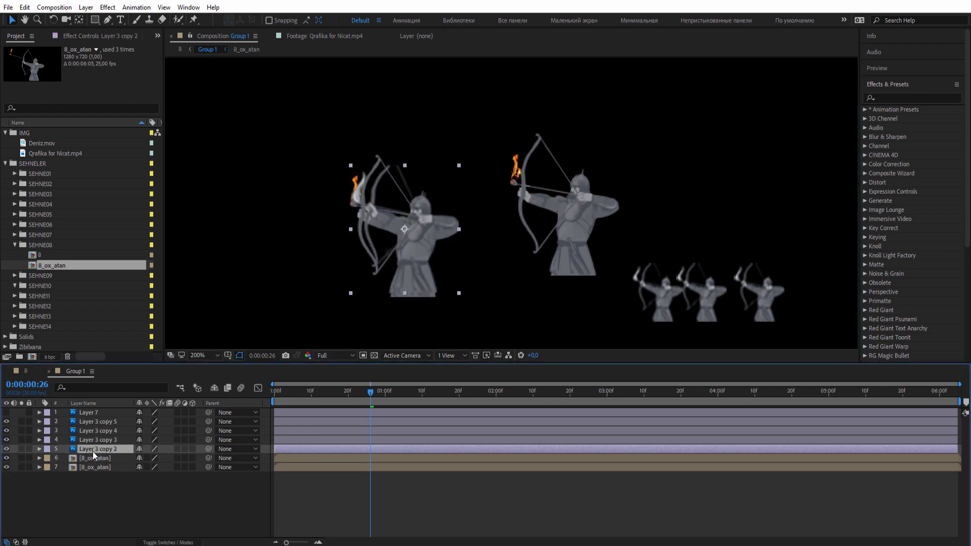
{"action": "key", "text": "Delete"}
Duplicate the 8_ox_atan archer, move it right and shrink it to background-archer size.
{"action": "key", "text": "space"}
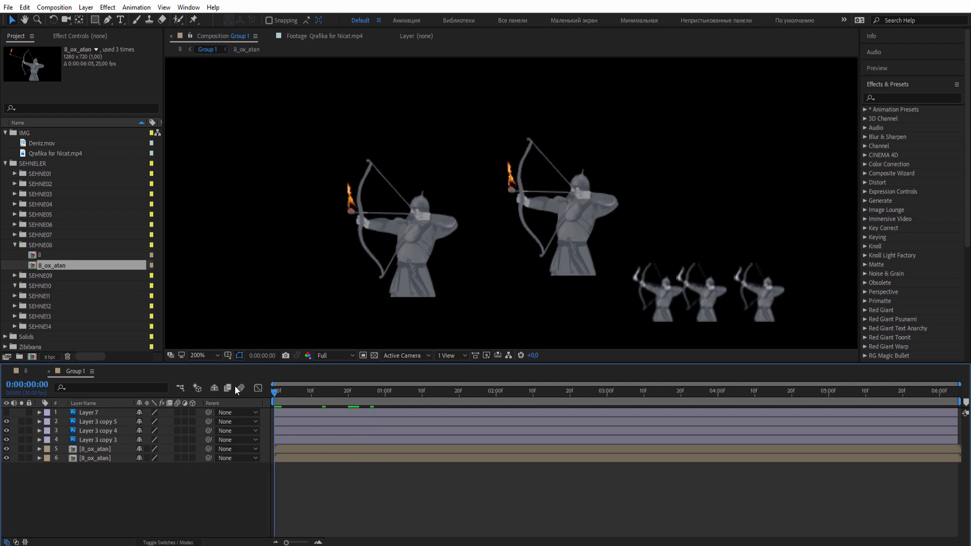
{"action": "left_click", "coordinate": [656, 298]}
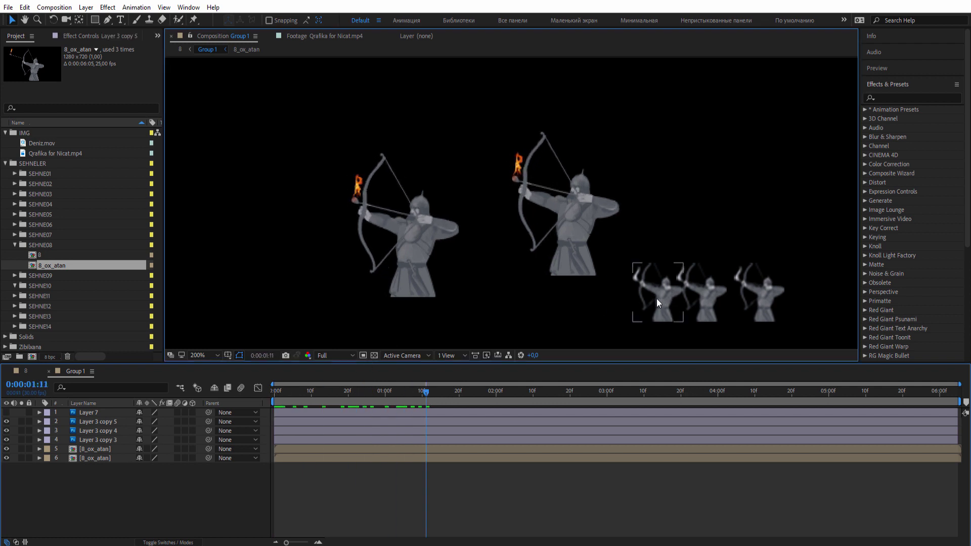
{"action": "left_click", "coordinate": [702, 299], "text": "shift"}
{"action": "left_click", "coordinate": [740, 298], "text": "shift"}
{"action": "left_click", "coordinate": [211, 470]}
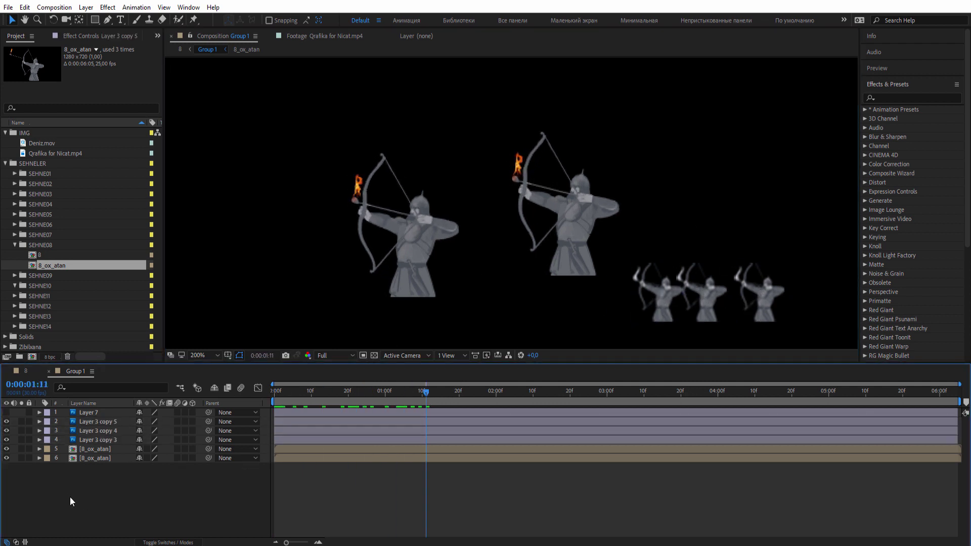
{"action": "left_click", "coordinate": [107, 450]}
{"action": "key", "text": "ctrl+d"}
{"action": "mouse_move", "coordinate": [410, 246]}
{"action": "left_mouse_down"}
{"action": "mouse_move", "coordinate": [772, 273]}
{"action": "mouse_move", "coordinate": [743, 226]}
{"action": "left_mouse_up"}
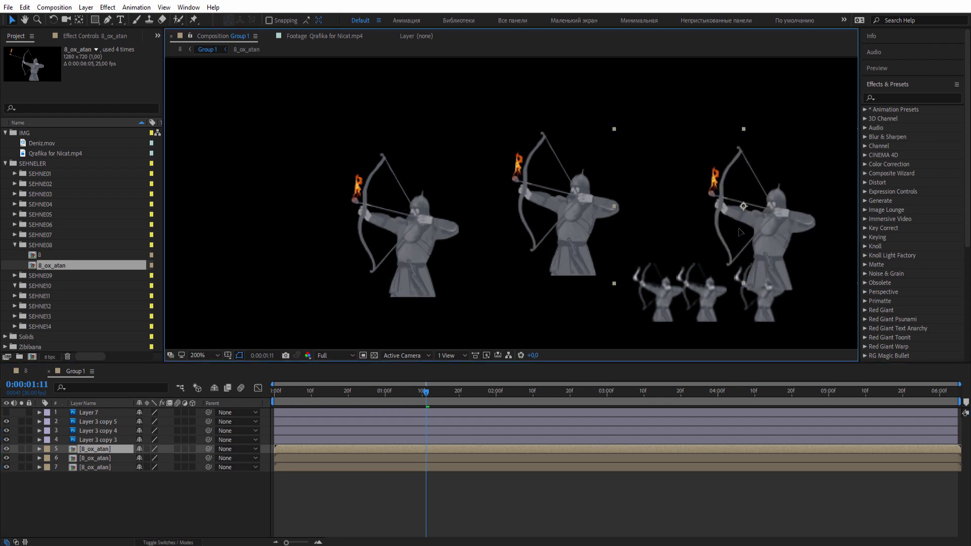
{"action": "key", "text": "s"}
{"action": "mouse_move", "coordinate": [152, 459]}
{"action": "left_mouse_down"}
{"action": "mouse_move", "coordinate": [711, 241]}
{"action": "mouse_move", "coordinate": [764, 312]}
{"action": "left_mouse_up"}
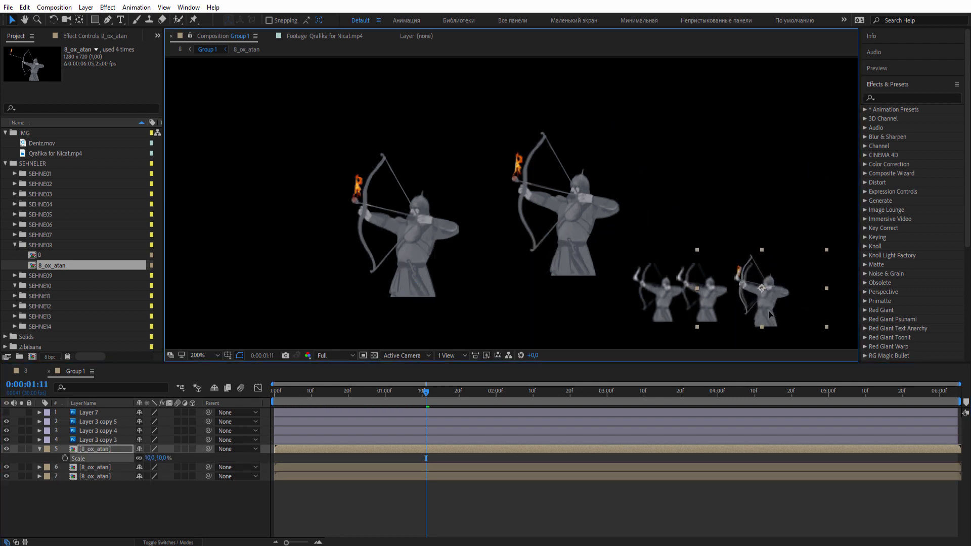
Duplicate the small archer over the left background archer and delete the three old small archer layers.
{"action": "key", "text": "ctrl+d"}
{"action": "key", "text": "ctrl+d"}
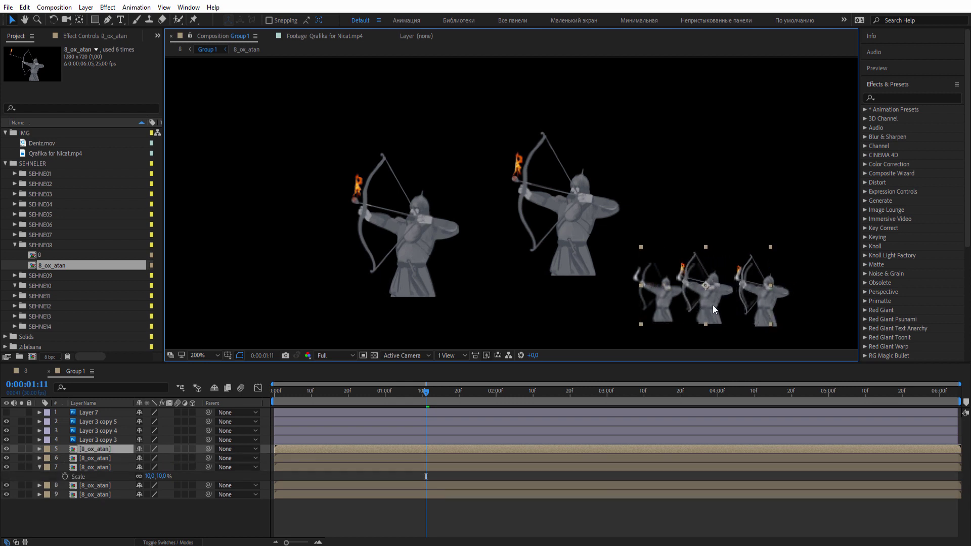
{"action": "left_click_drag", "start_coordinate": [710, 306], "coordinate": [660, 306]}
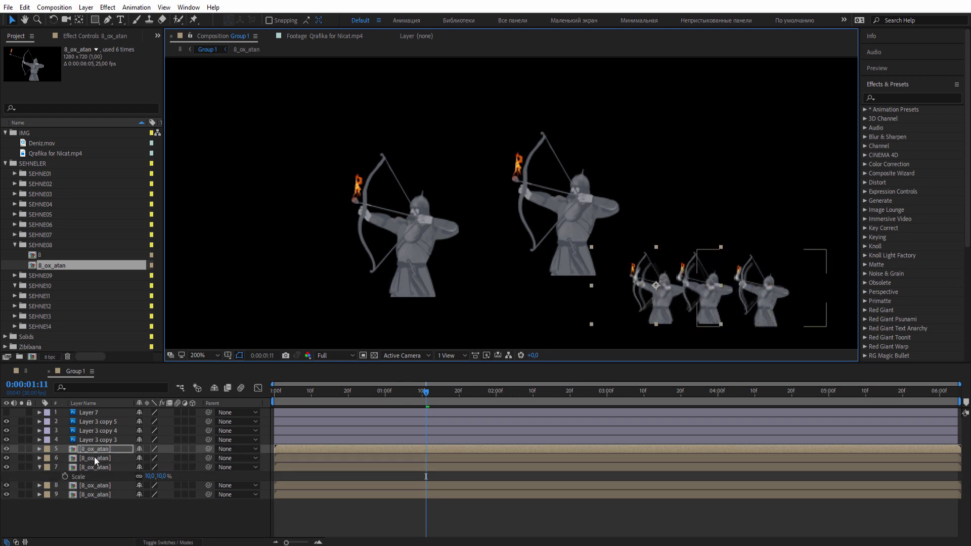
{"action": "left_click", "coordinate": [98, 440]}
{"action": "left_click", "coordinate": [105, 423], "text": "shift"}
{"action": "key", "text": "Delete"}
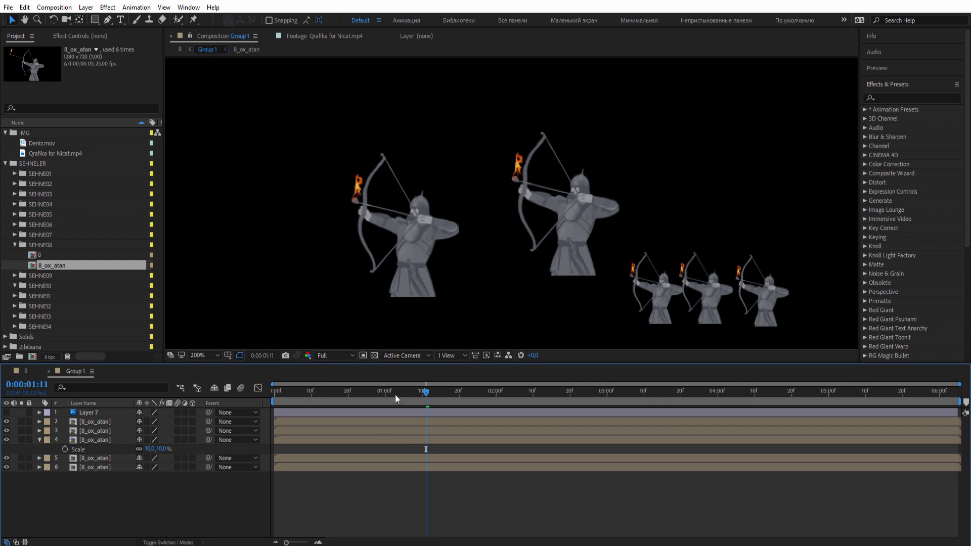
Show source names and scrub Group 1 and Composition 8 to check the new archers.
{"action": "left_click_drag", "start_coordinate": [395, 395], "coordinate": [75, 403]}
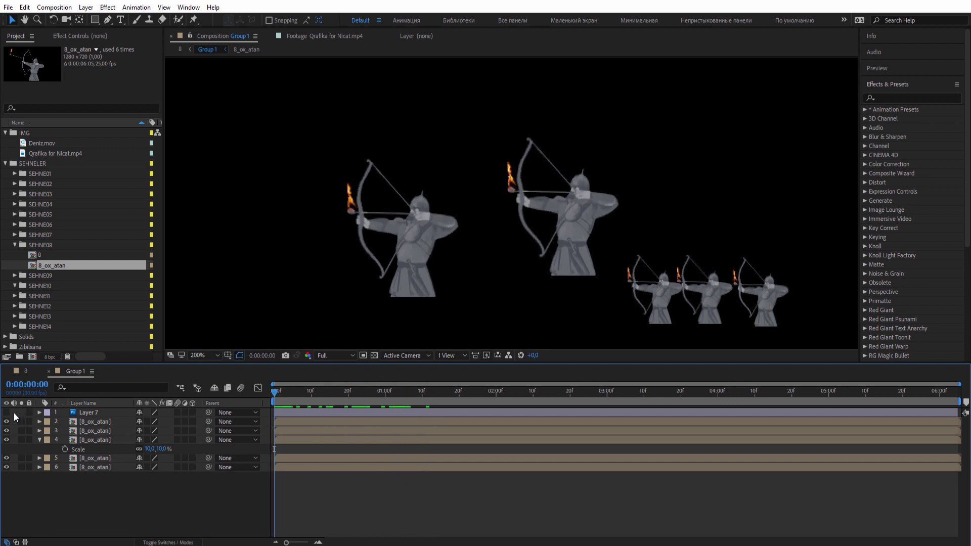
{"action": "left_click", "coordinate": [83, 403]}
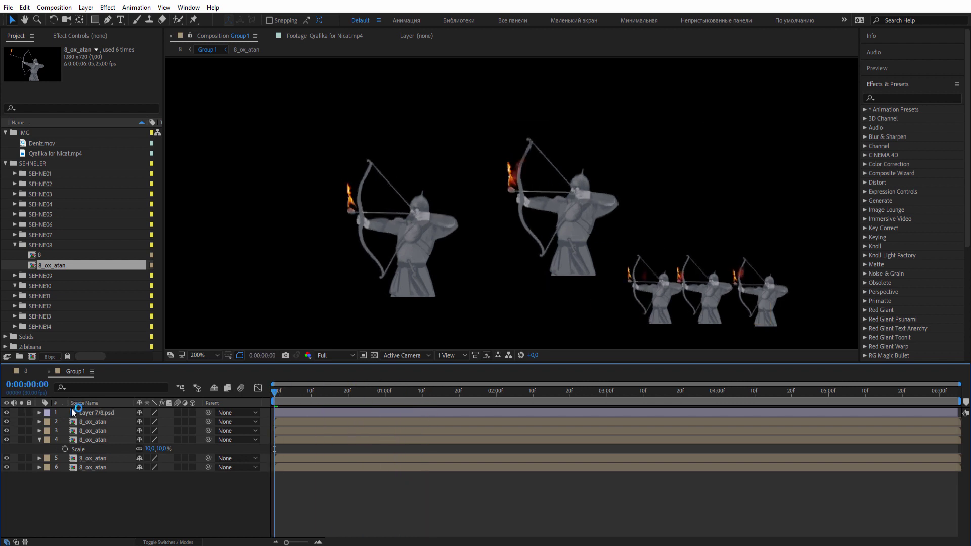
{"action": "left_click", "coordinate": [272, 412]}
{"action": "left_click_drag", "start_coordinate": [275, 392], "coordinate": [444, 392]}
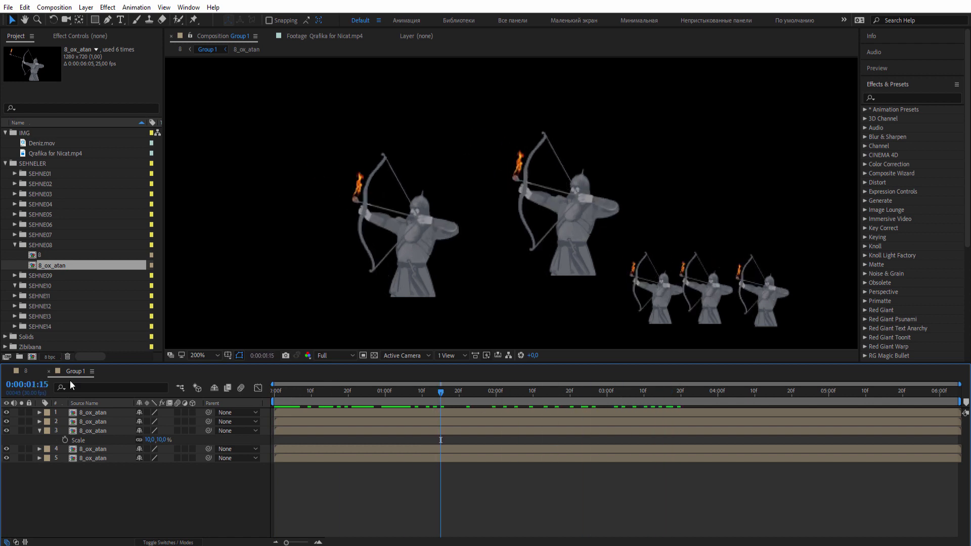
{"action": "left_click", "coordinate": [36, 374]}
{"action": "left_click_drag", "start_coordinate": [347, 396], "coordinate": [618, 402]}
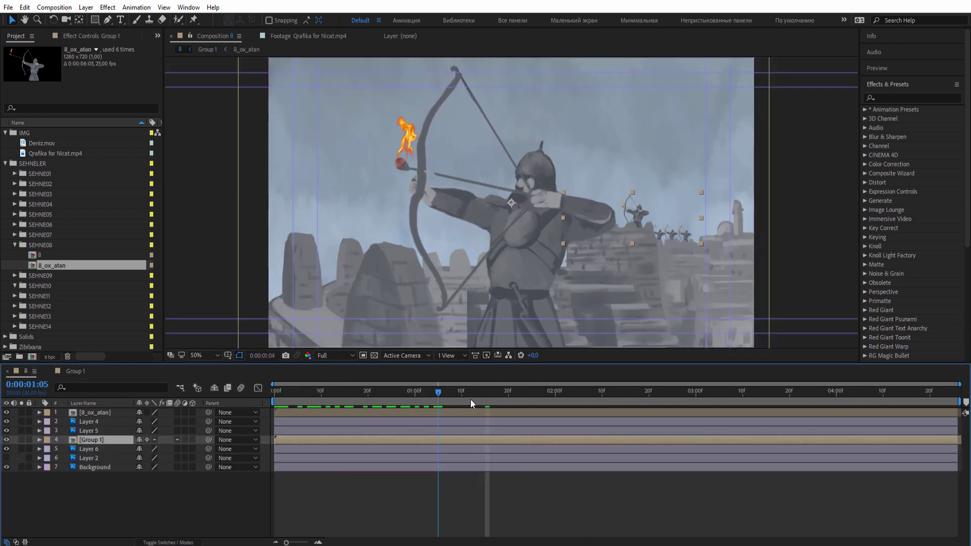
{"action": "left_click", "coordinate": [71, 371]}
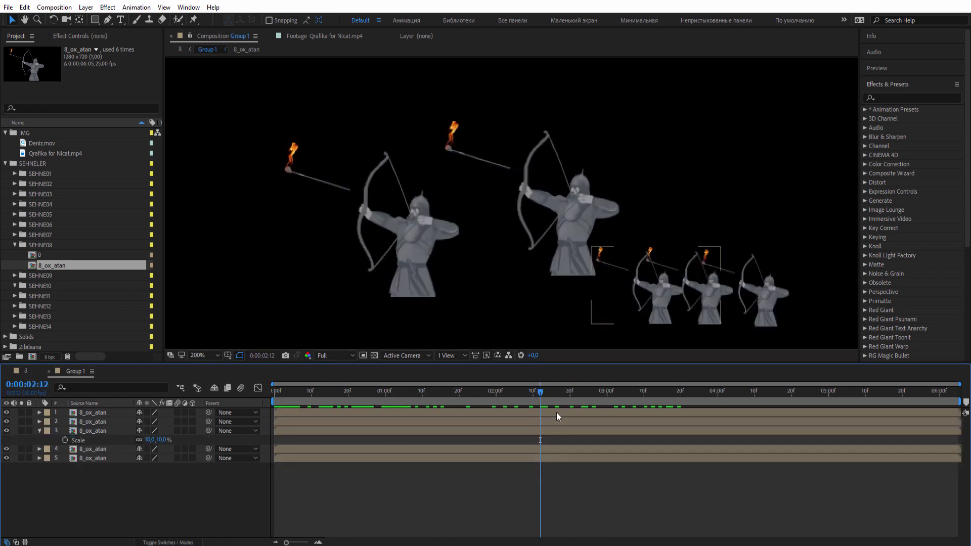
Move the three small background archers further to the right.
{"action": "left_click", "coordinate": [764, 295]}
{"action": "left_click", "coordinate": [708, 299], "text": "shift"}
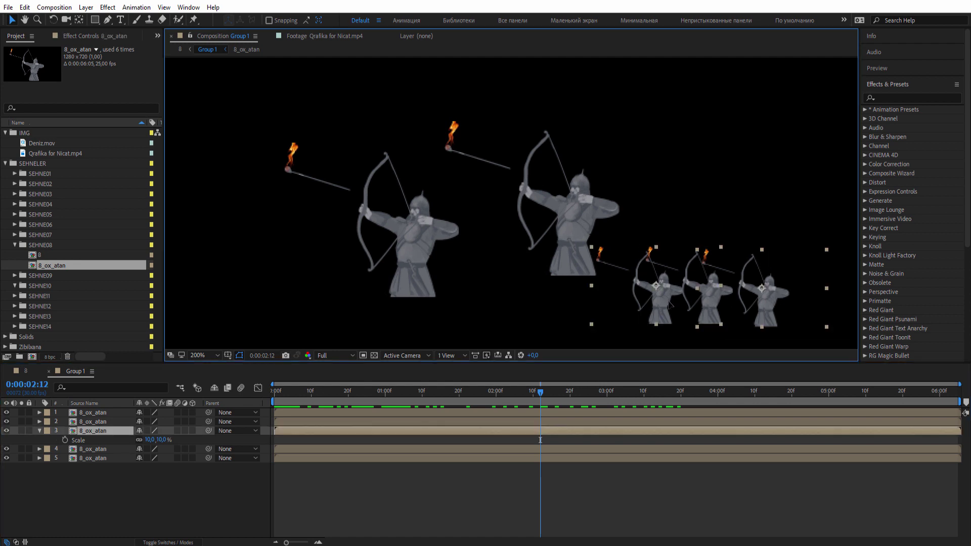
{"action": "left_click", "coordinate": [705, 303], "text": "shift"}
{"action": "left_click_drag", "start_coordinate": [668, 310], "coordinate": [713, 312]}
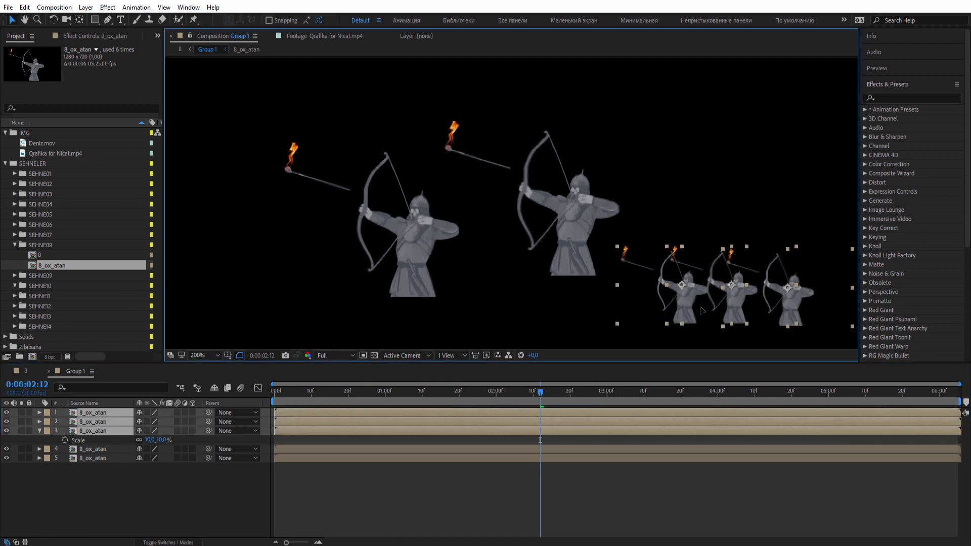
Play back Composition 8 to review the arrow shot, then tidy up the Group 1 timeline.
{"action": "left_click", "coordinate": [24, 371]}
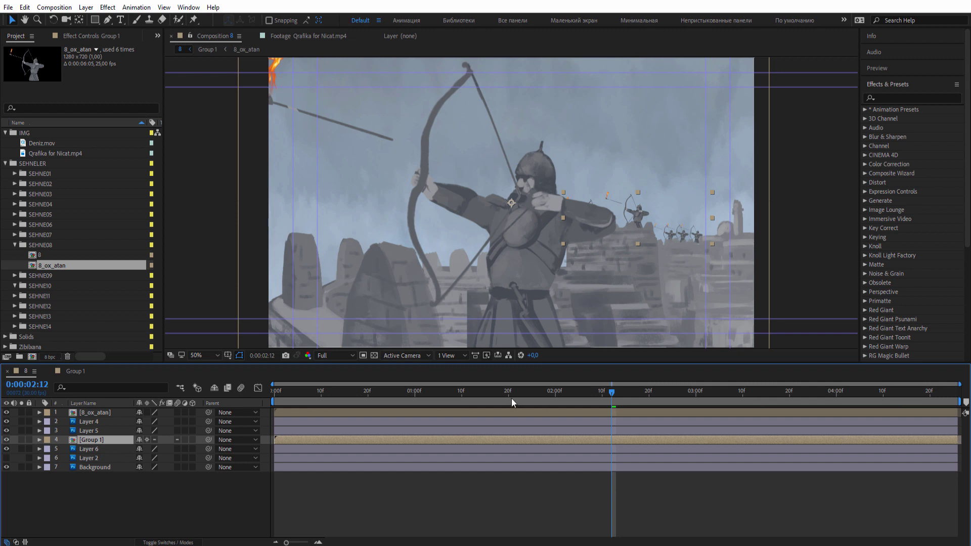
{"action": "key", "text": "space"}
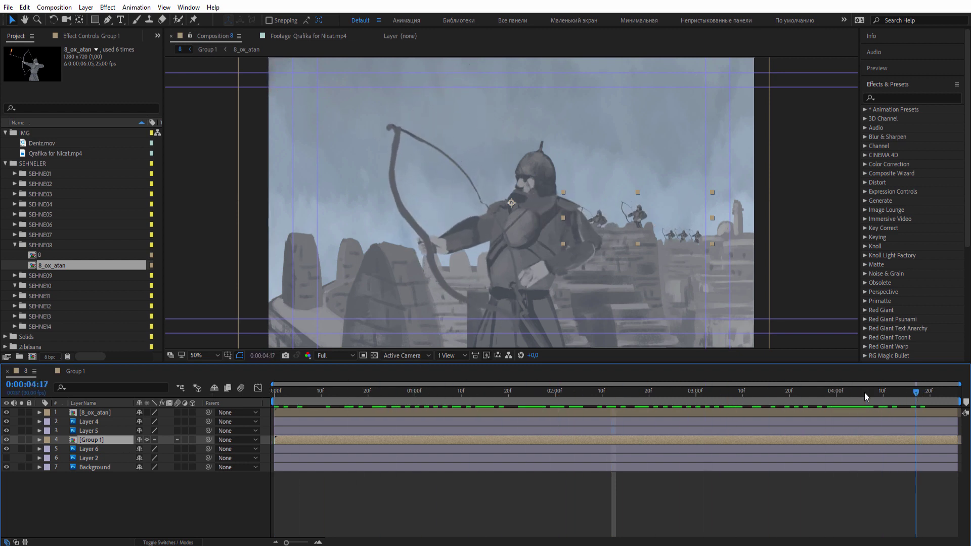
{"action": "left_click_drag", "start_coordinate": [864, 393], "coordinate": [697, 387]}
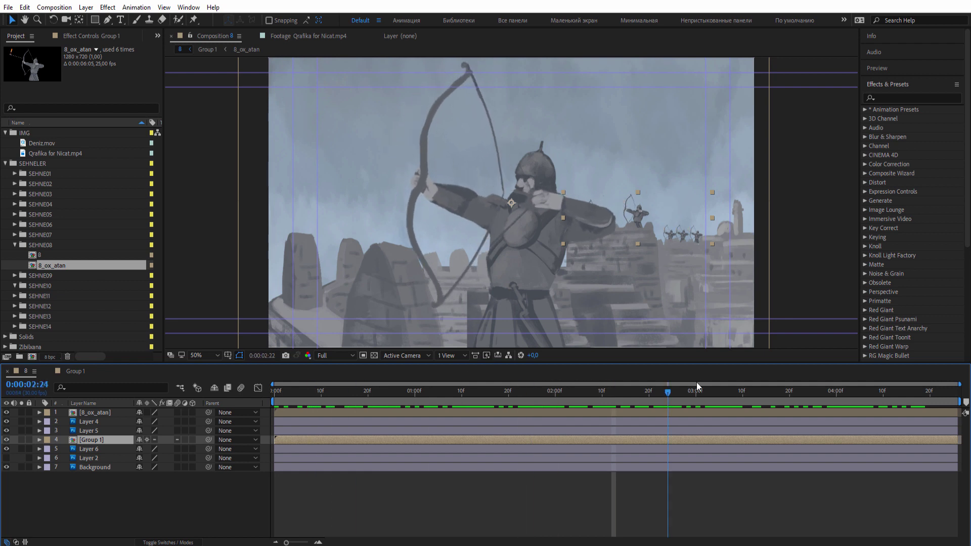
{"action": "key", "text": "space"}
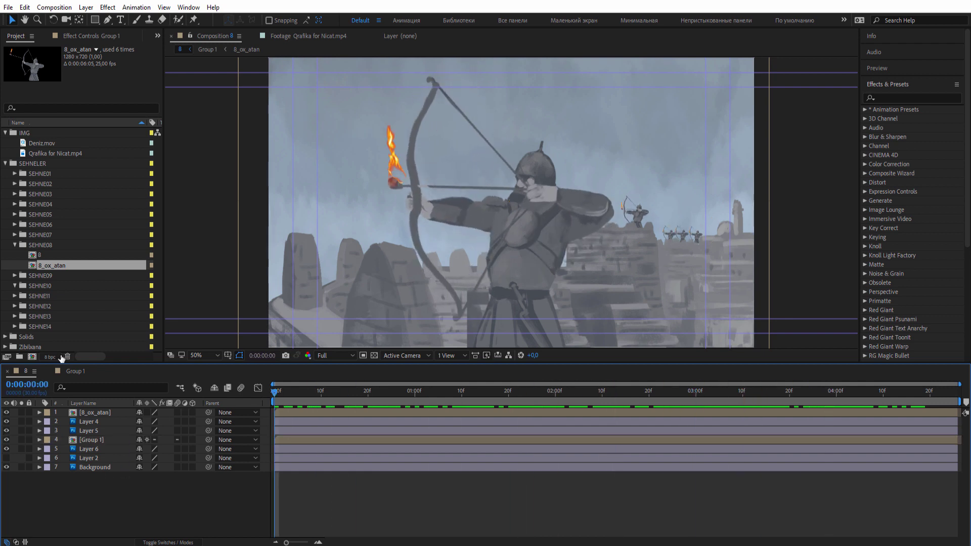
{"action": "left_click", "coordinate": [71, 371]}
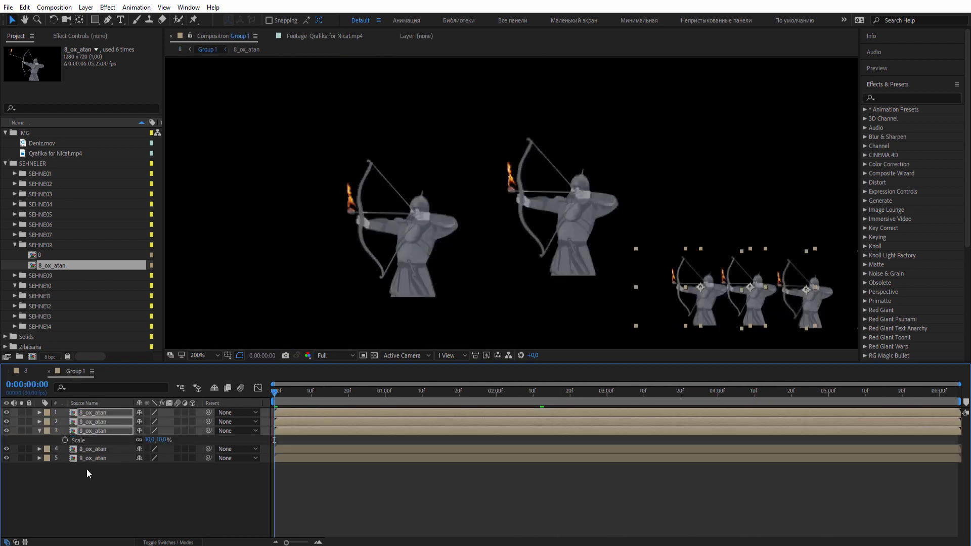
{"action": "left_click", "coordinate": [39, 430]}
{"action": "left_click", "coordinate": [53, 457]}
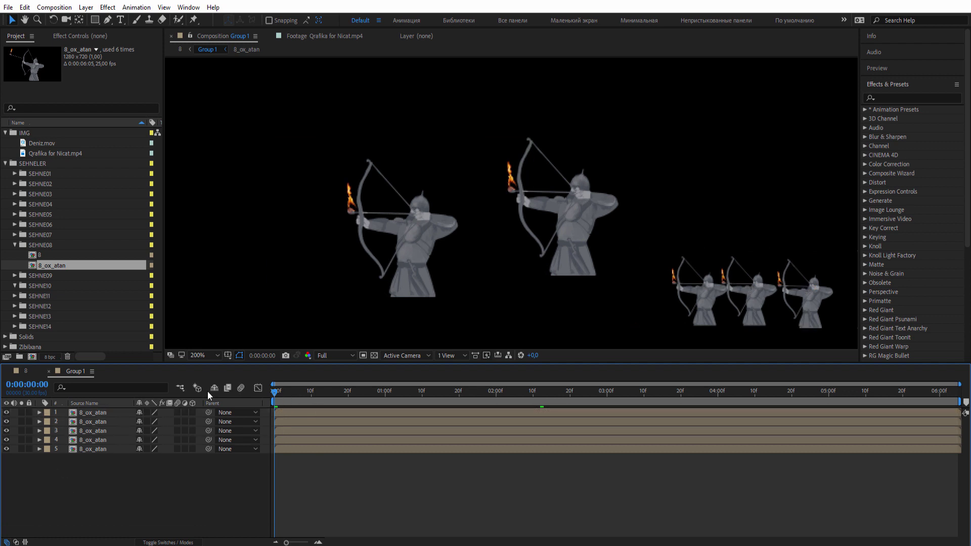
Scrub back and forth through the arrow flight in Group 1.
{"action": "mouse_move", "coordinate": [282, 389]}
{"action": "left_mouse_down"}
{"action": "mouse_move", "coordinate": [547, 391]}
{"action": "mouse_move", "coordinate": [493, 393]}
{"action": "left_mouse_up"}
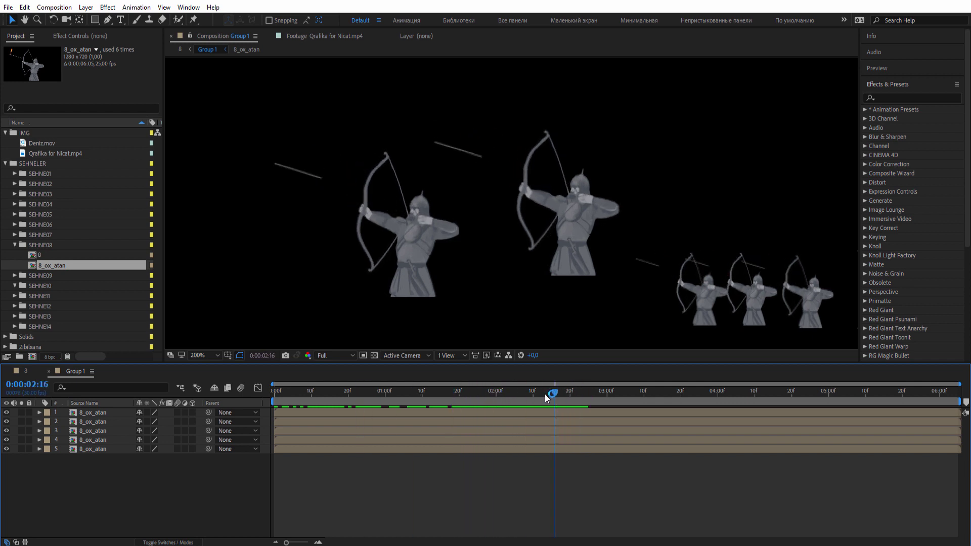
{"action": "left_click_drag", "start_coordinate": [493, 394], "coordinate": [532, 392]}
{"action": "left_click", "coordinate": [178, 463]}
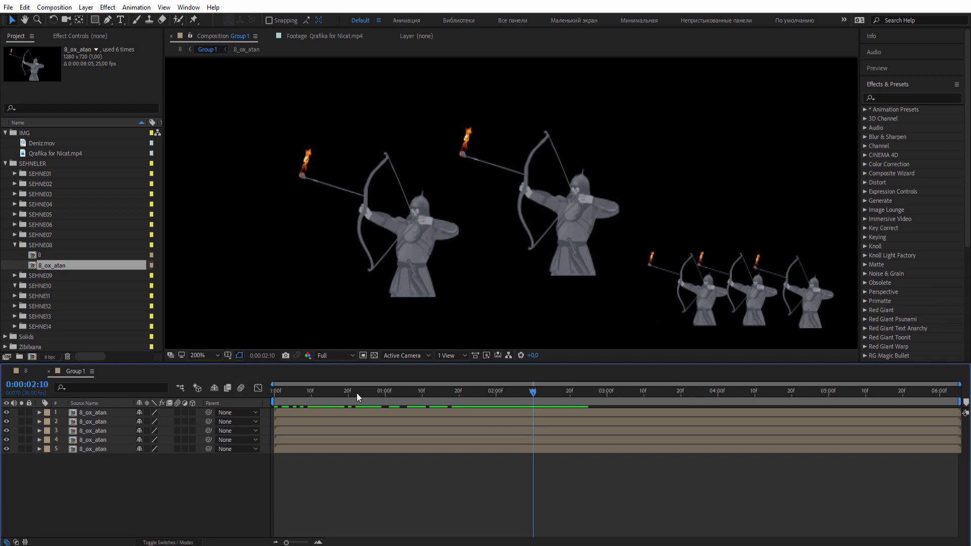
{"action": "left_click_drag", "start_coordinate": [357, 393], "coordinate": [536, 398]}
Duplicate the top archer layer and rename the copy 'stop_card'.
{"action": "left_click", "coordinate": [81, 412]}
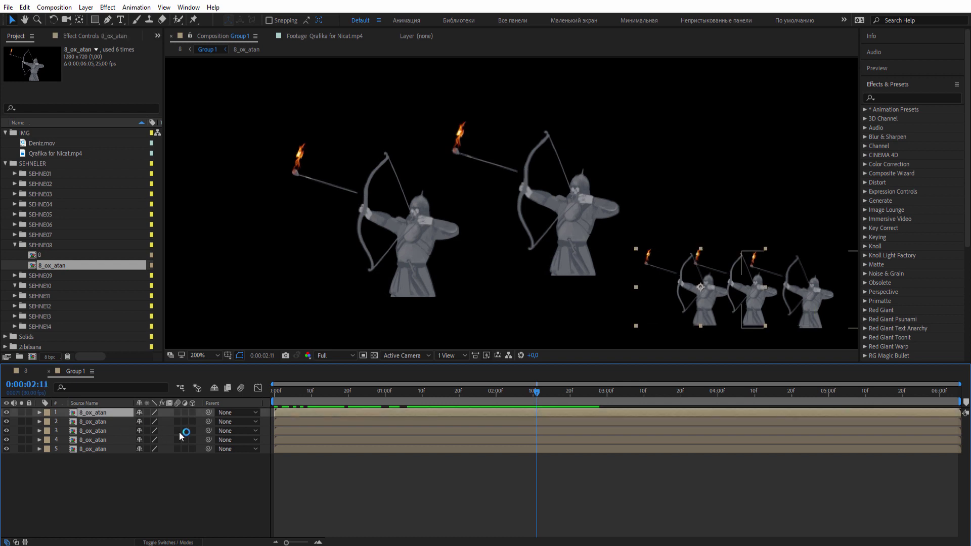
{"action": "key", "text": "ctrl+d"}
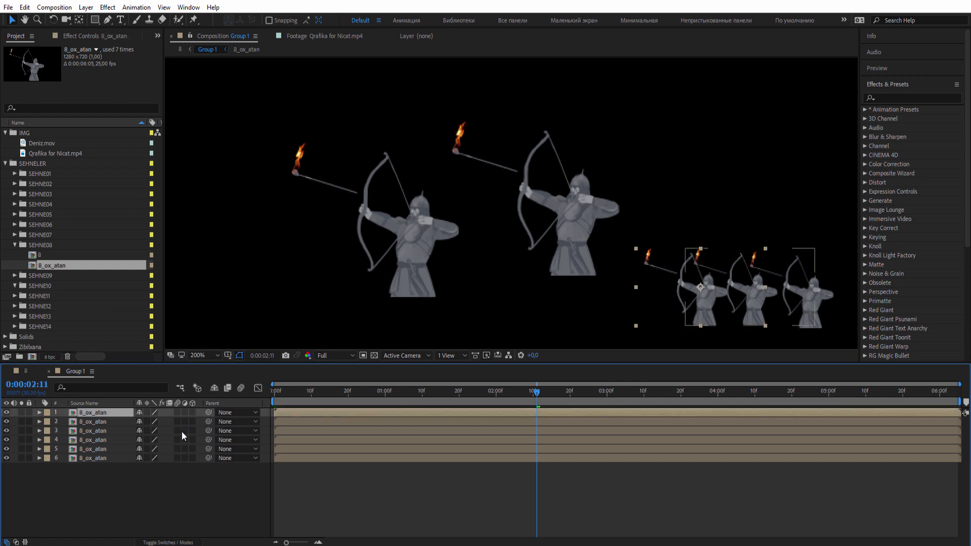
{"action": "key", "text": "Return"}
{"action": "type", "text": "stop"}
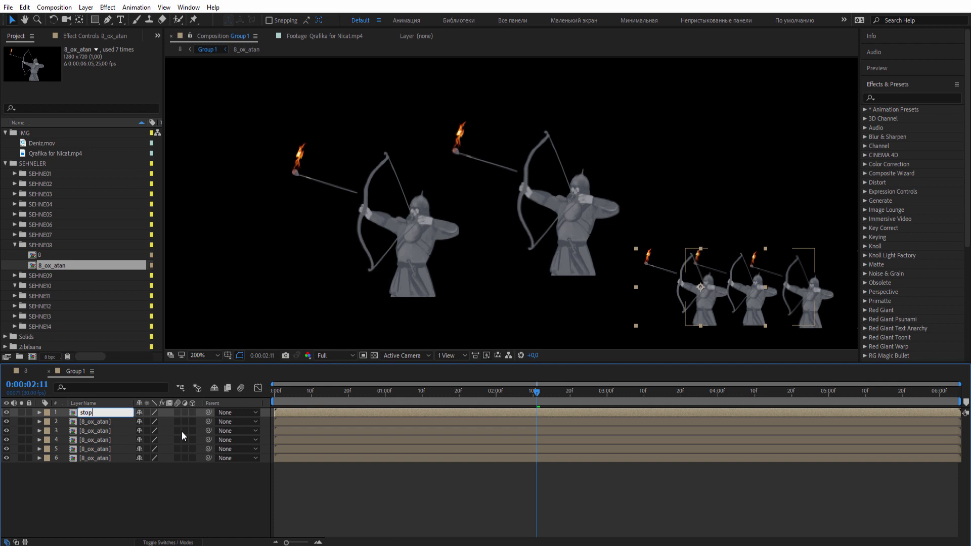
{"action": "type", "text": "_card"}
{"action": "key", "text": "Return"}
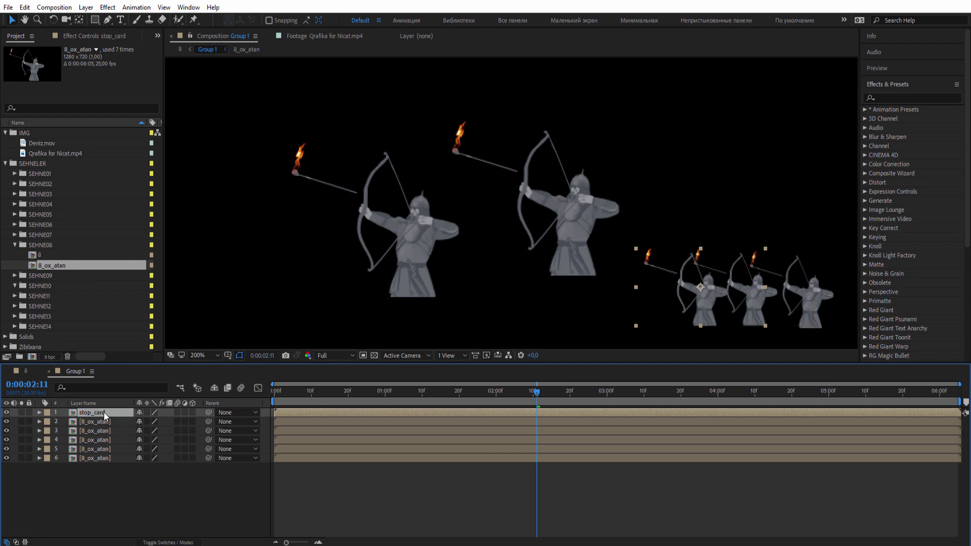
Apply Time > Freeze Frame to stop_card, check it across the timeline, and solo it.
{"action": "right_click", "coordinate": [104, 411]}
{"action": "mouse_move", "coordinate": [212, 170]}
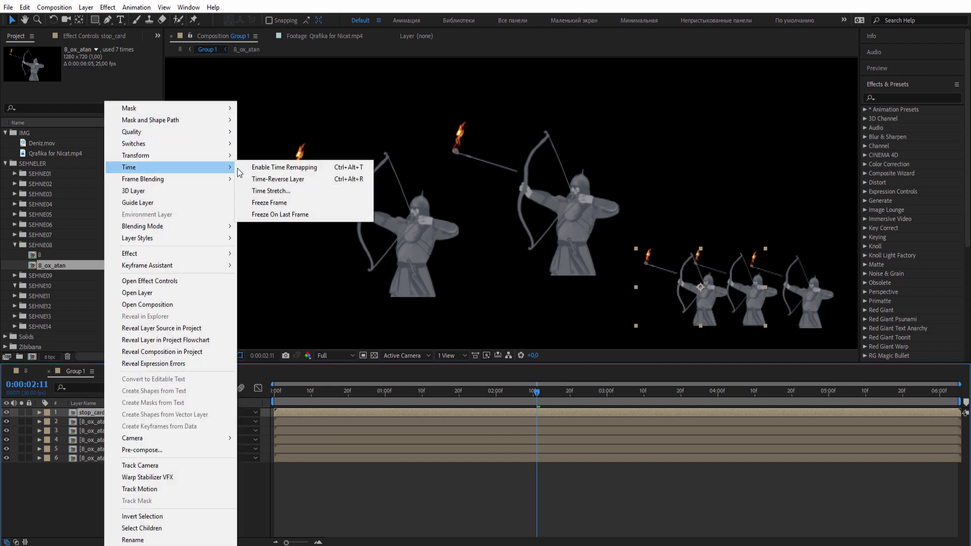
{"action": "left_click", "coordinate": [258, 202]}
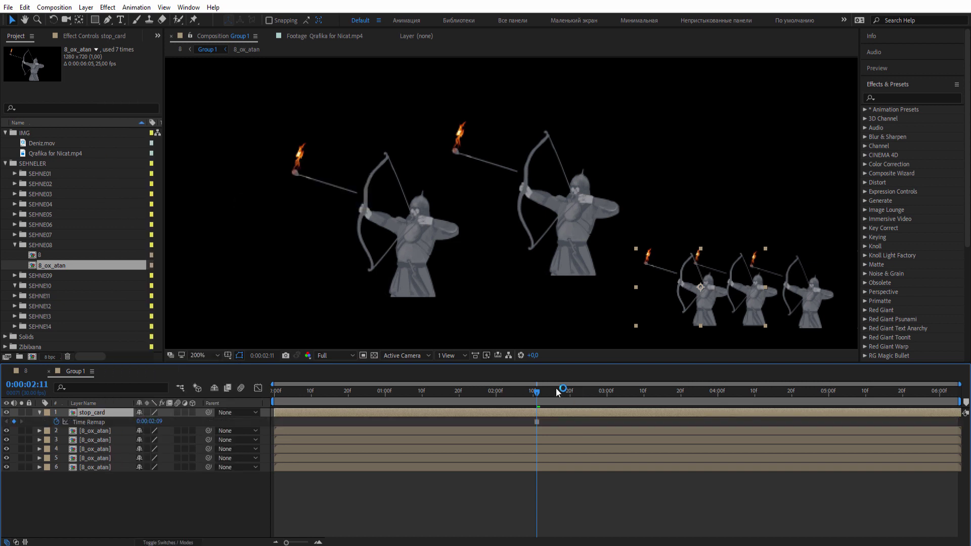
{"action": "left_click_drag", "start_coordinate": [557, 392], "coordinate": [533, 398]}
{"action": "left_click", "coordinate": [21, 413]}
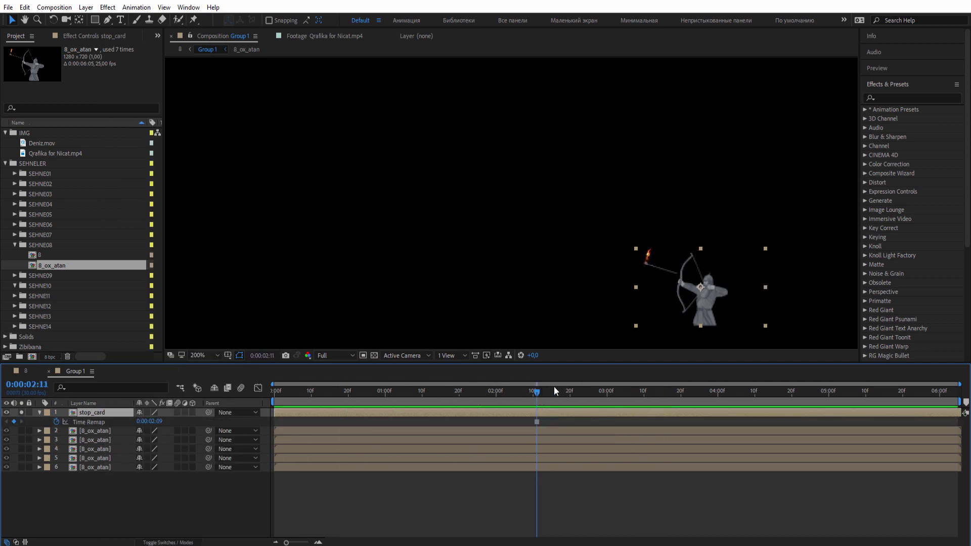
Draw a closed Pen-tool mask around a single flaming arrow on the stop_card layer.
{"action": "scroll", "coordinate": [678, 301], "scroll_direction": "up", "scroll_amount": 1}
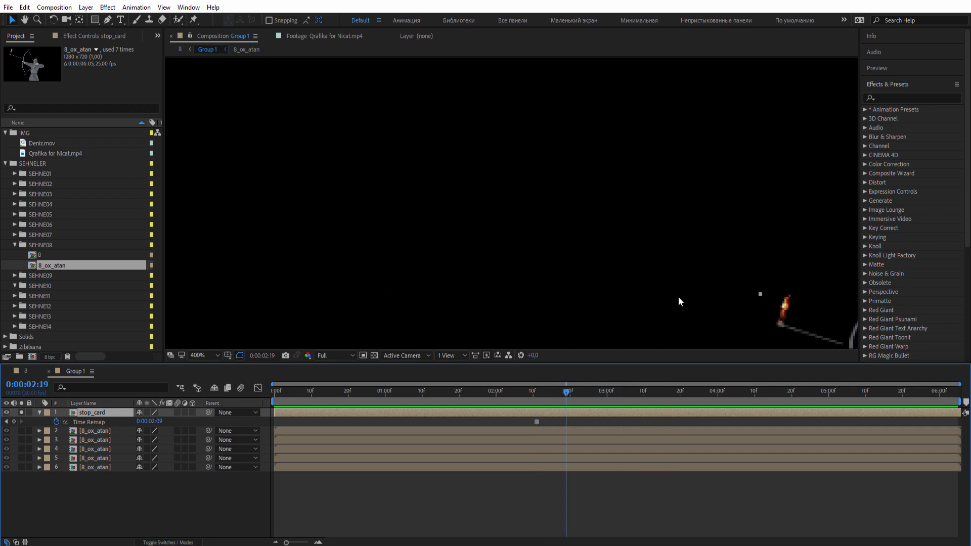
{"action": "scroll", "coordinate": [678, 297], "scroll_direction": "up", "scroll_amount": 1}
{"action": "scroll", "coordinate": [606, 253], "scroll_direction": "up", "scroll_amount": 1}
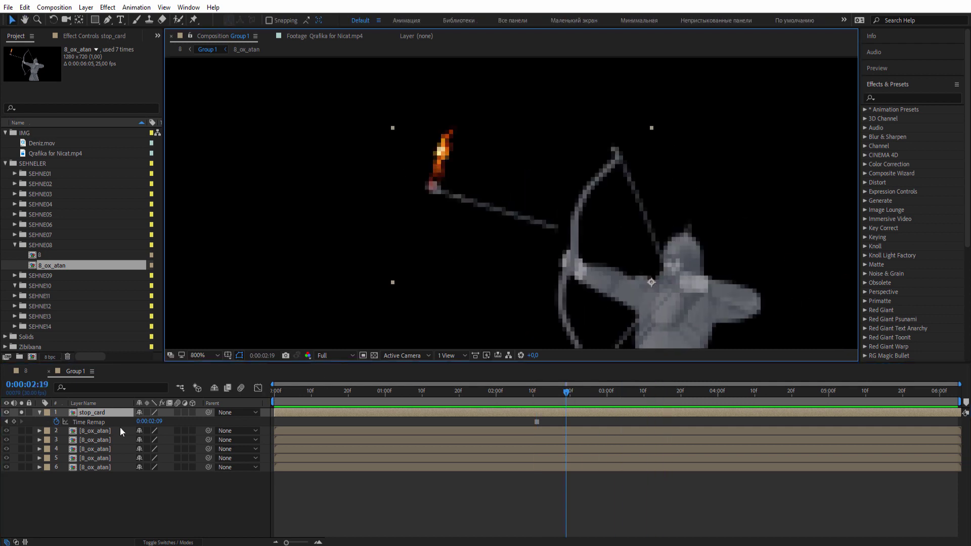
{"action": "left_click", "coordinate": [107, 20]}
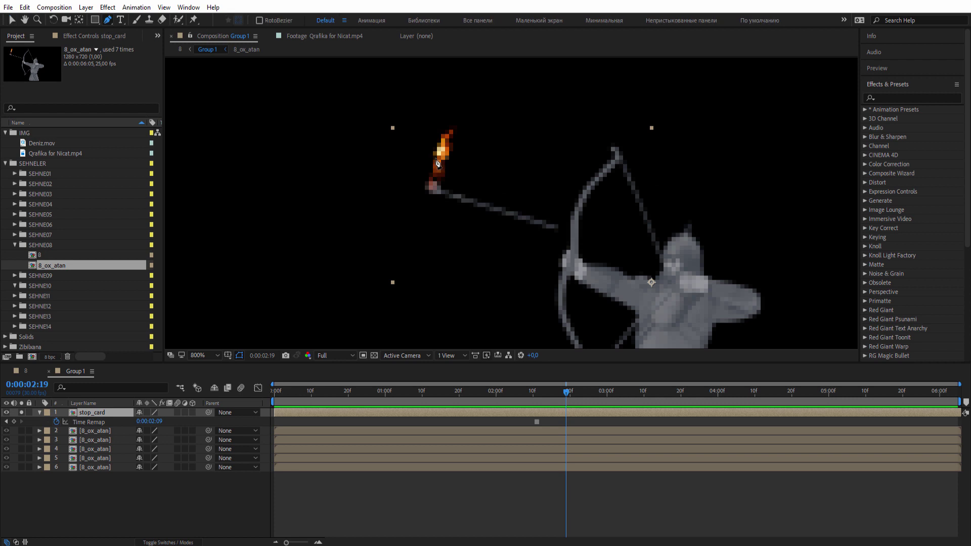
{"action": "left_click", "coordinate": [432, 117]}
{"action": "left_click", "coordinate": [408, 187]}
{"action": "left_click_drag", "start_coordinate": [514, 242], "coordinate": [520, 245]}
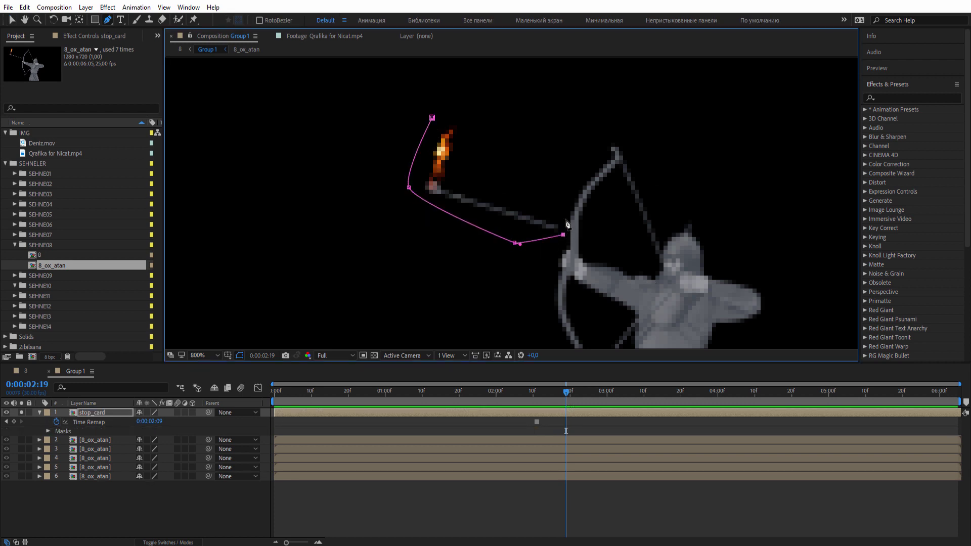
{"action": "left_click", "coordinate": [497, 105]}
{"action": "left_click", "coordinate": [432, 117]}
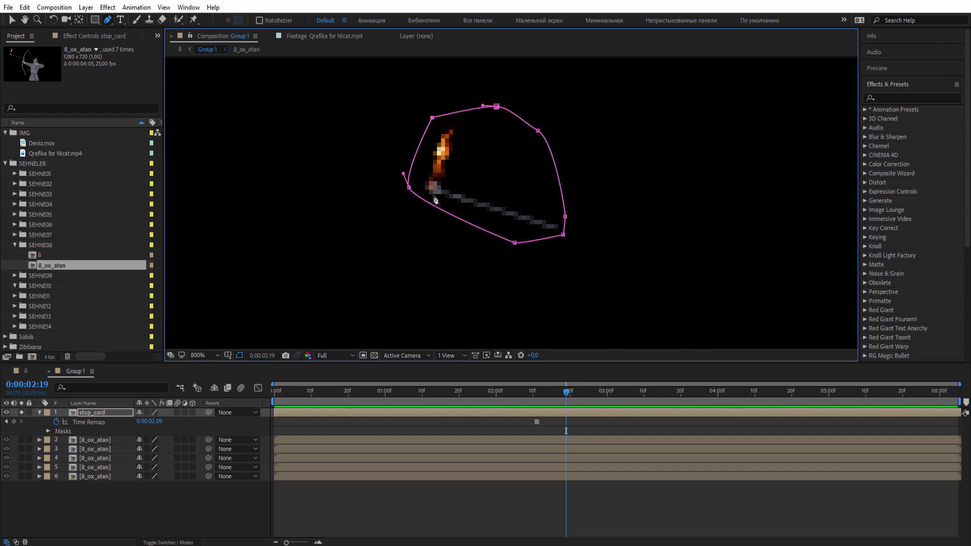
{"action": "key", "text": "comma"}
Unsolo the archers, cut the stop_card layer out of Group 1, and open Composition 8.
{"action": "left_click", "coordinate": [39, 412]}
{"action": "key", "text": "v"}
{"action": "left_click", "coordinate": [21, 412]}
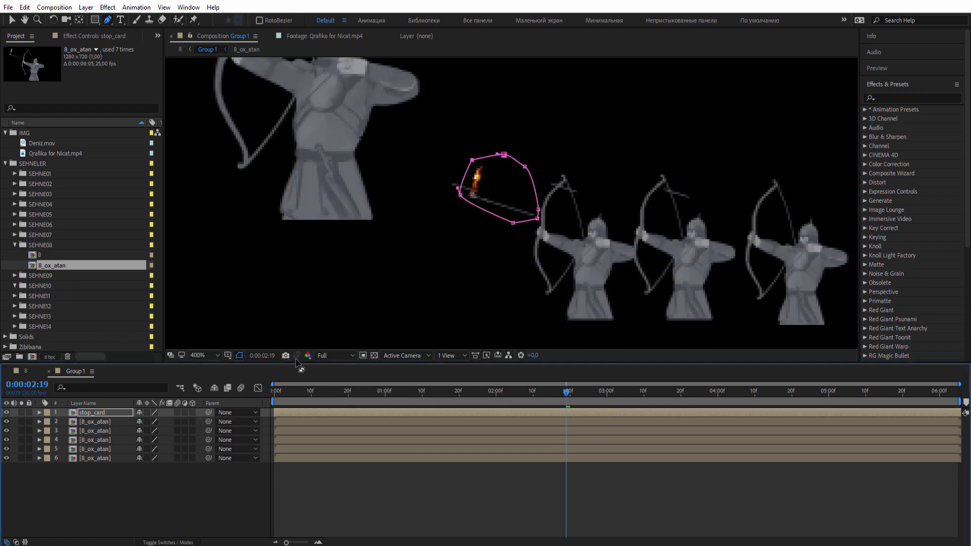
{"action": "key", "text": "comma"}
{"action": "left_click", "coordinate": [172, 493]}
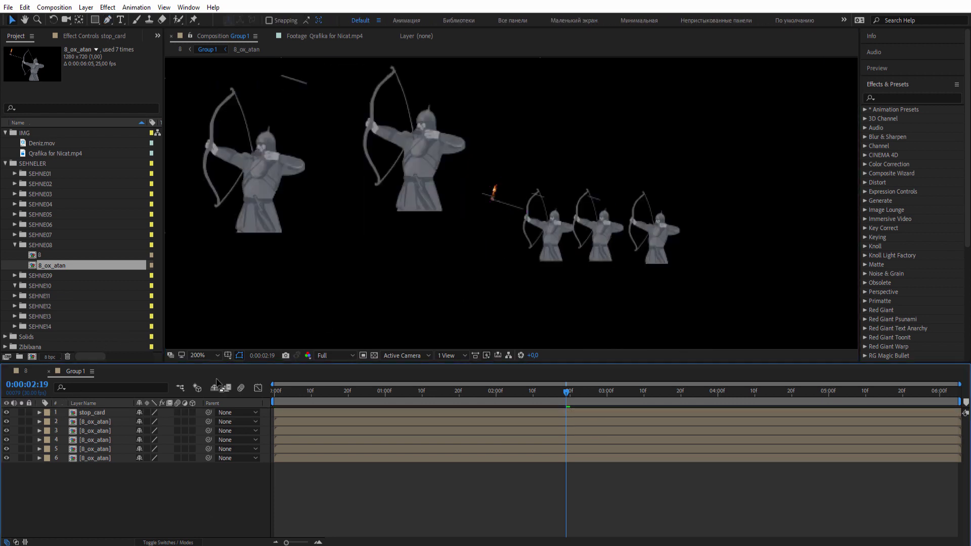
{"action": "left_click", "coordinate": [86, 415]}
{"action": "key", "text": "Delete"}
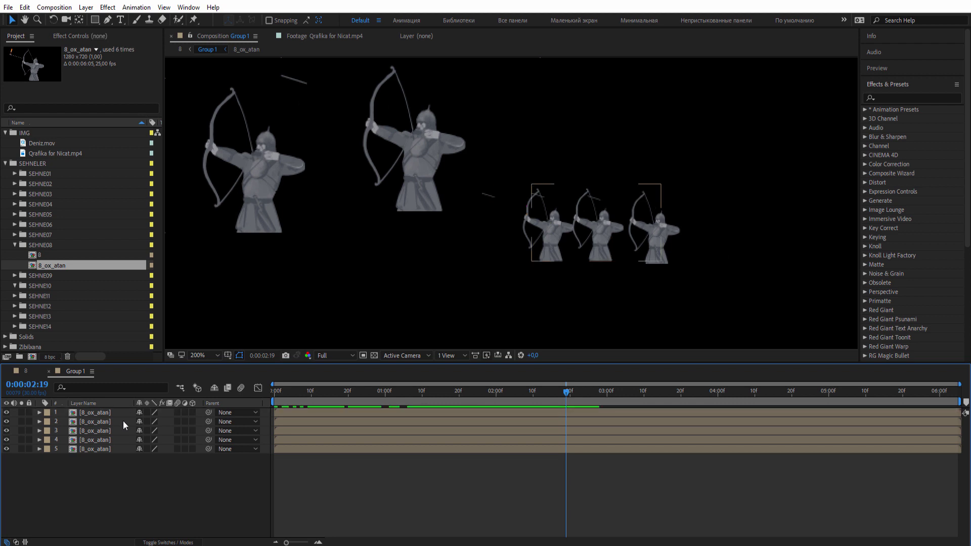
{"action": "left_click", "coordinate": [28, 371]}
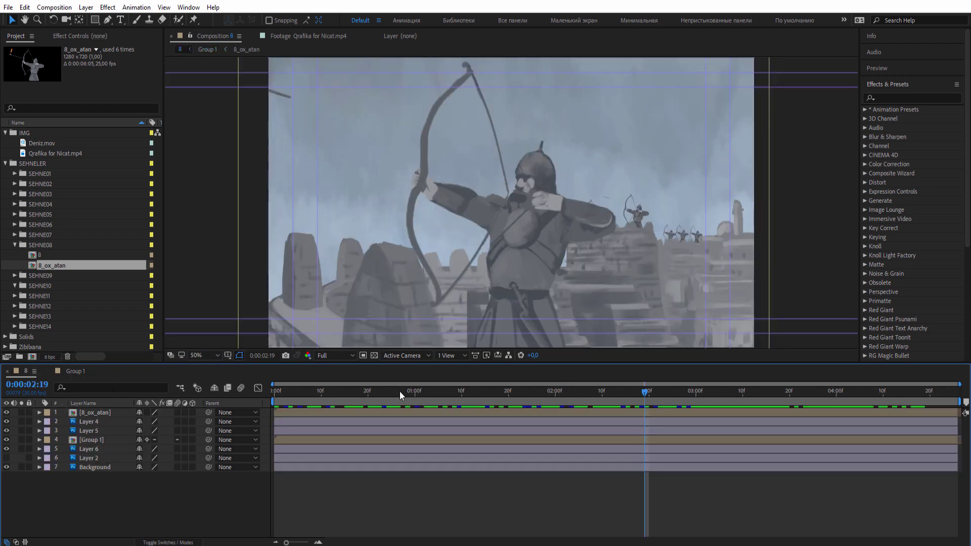
Paste stop_card into Composition 8 at 0:00:02:11, placing it near the distant archers.
{"action": "left_click_drag", "start_coordinate": [608, 399], "coordinate": [607, 397]}
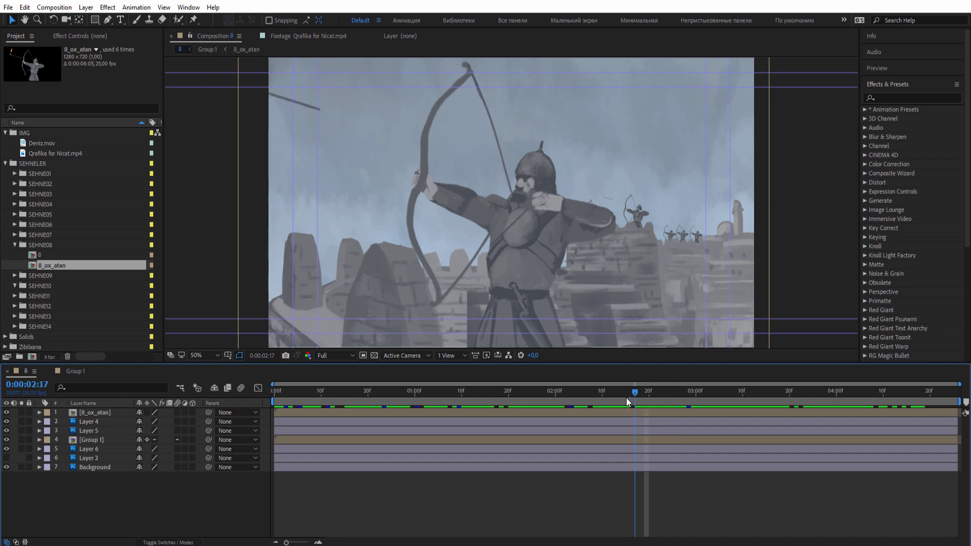
{"action": "key", "text": "ctrl+z"}
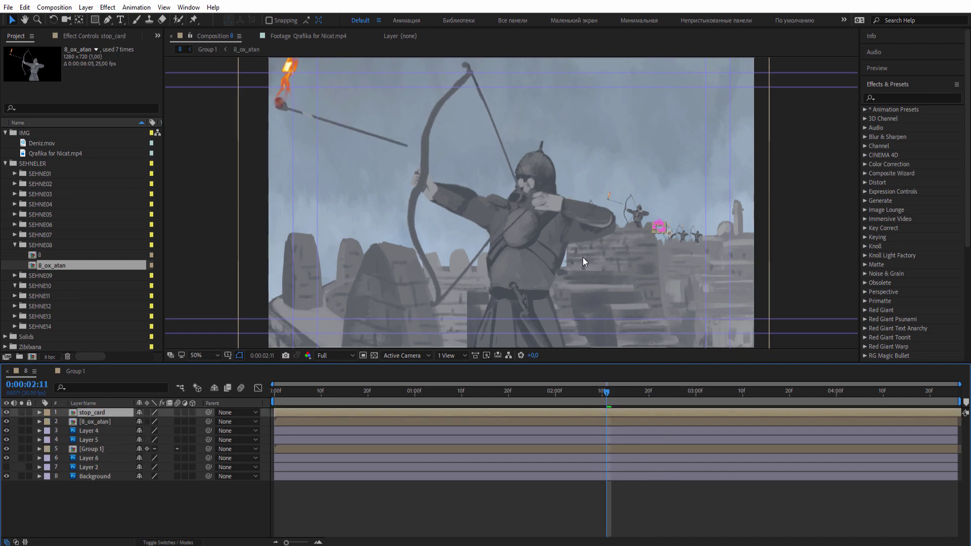
{"action": "scroll", "coordinate": [667, 237], "scroll_direction": "up", "scroll_amount": 4}
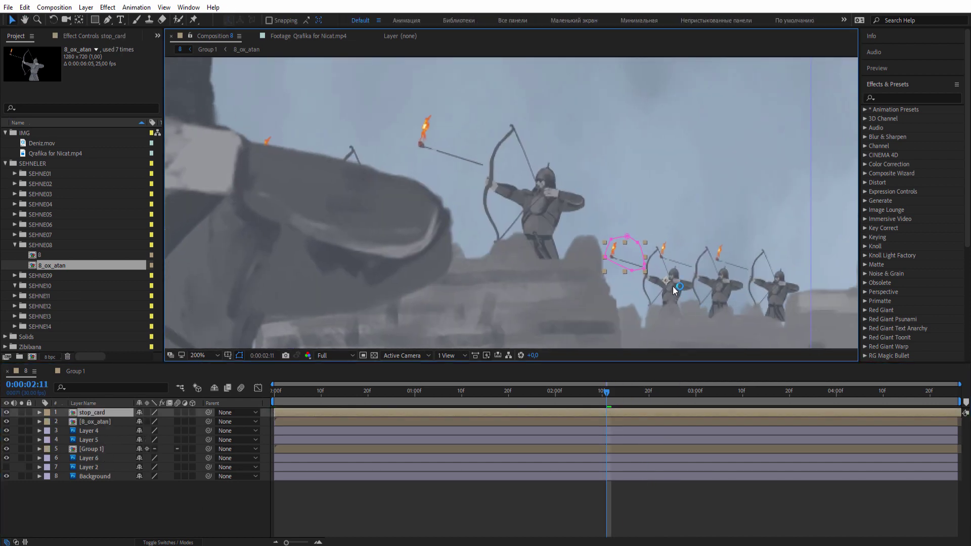
{"action": "left_click_drag", "start_coordinate": [653, 276], "coordinate": [665, 284]}
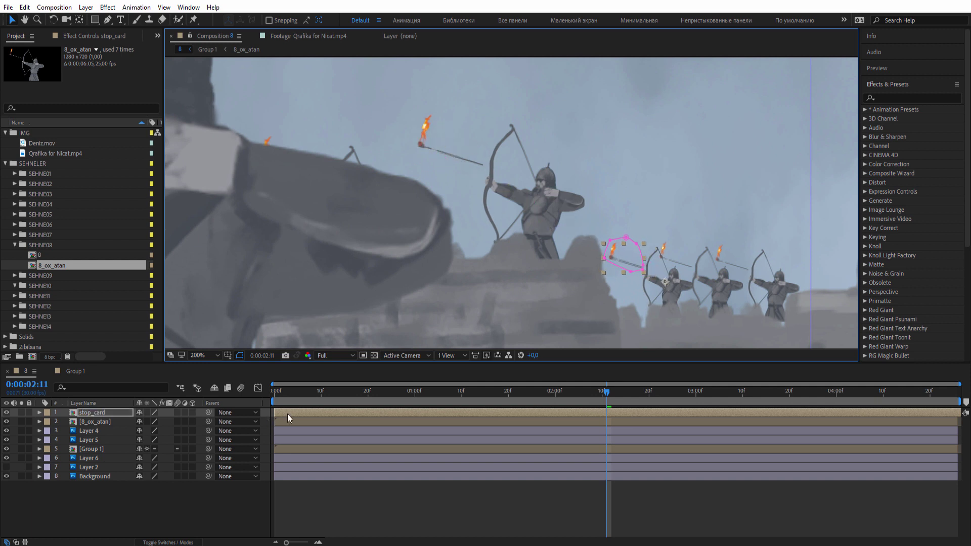
{"action": "mouse_move", "coordinate": [287, 415]}
{"action": "left_mouse_down"}
{"action": "mouse_move", "coordinate": [612, 411]}
{"action": "mouse_move", "coordinate": [636, 401]}
{"action": "mouse_move", "coordinate": [601, 400]}
{"action": "left_mouse_up"}
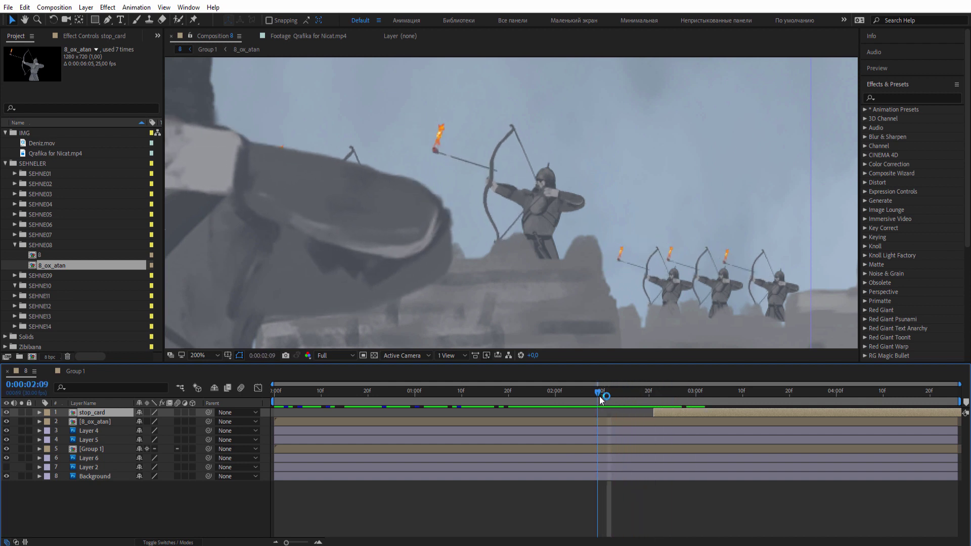
Align the masked arrow on the third archer's bow and start the layer at 0:00:02:12.
{"action": "mouse_move", "coordinate": [642, 401]}
{"action": "left_mouse_down"}
{"action": "mouse_move", "coordinate": [682, 398]}
{"action": "mouse_move", "coordinate": [598, 405]}
{"action": "left_mouse_up"}
{"action": "left_click_drag", "start_coordinate": [659, 414], "coordinate": [593, 412]}
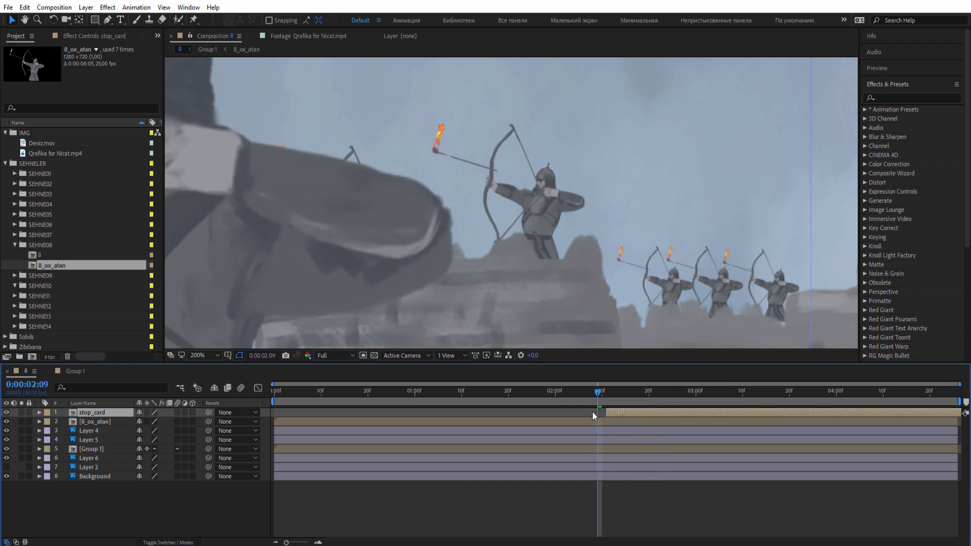
{"action": "left_click_drag", "start_coordinate": [666, 286], "coordinate": [784, 268]}
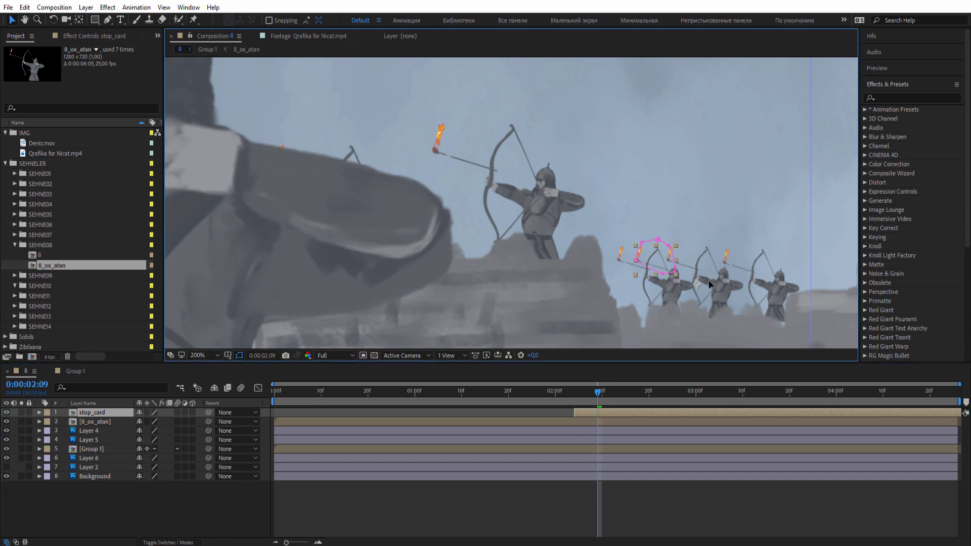
{"action": "scroll", "coordinate": [783, 283], "scroll_direction": "up", "scroll_amount": 2}
{"action": "scroll", "coordinate": [690, 271], "scroll_direction": "right", "scroll_amount": 3}
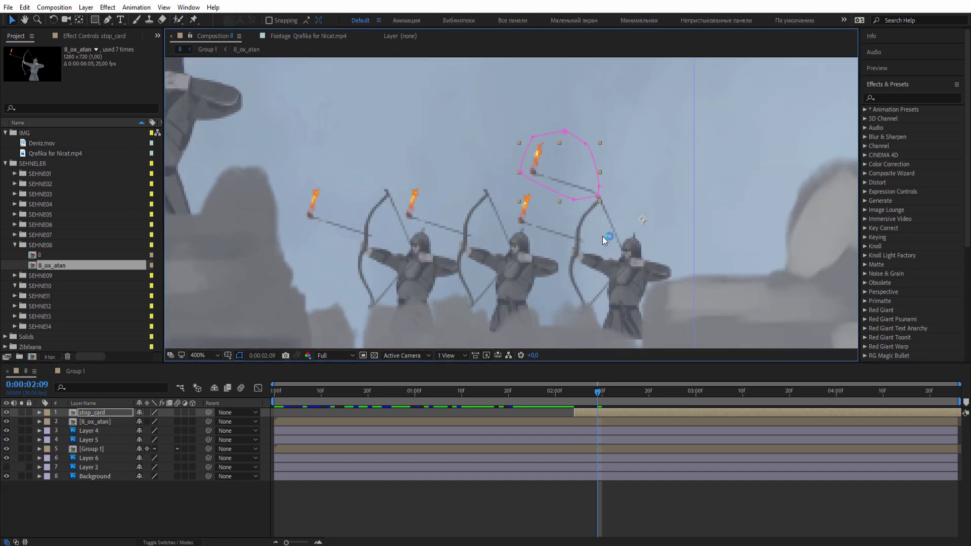
{"action": "mouse_move", "coordinate": [576, 235]}
{"action": "left_mouse_down"}
{"action": "mouse_move", "coordinate": [571, 291]}
{"action": "mouse_move", "coordinate": [678, 225]}
{"action": "left_mouse_up"}
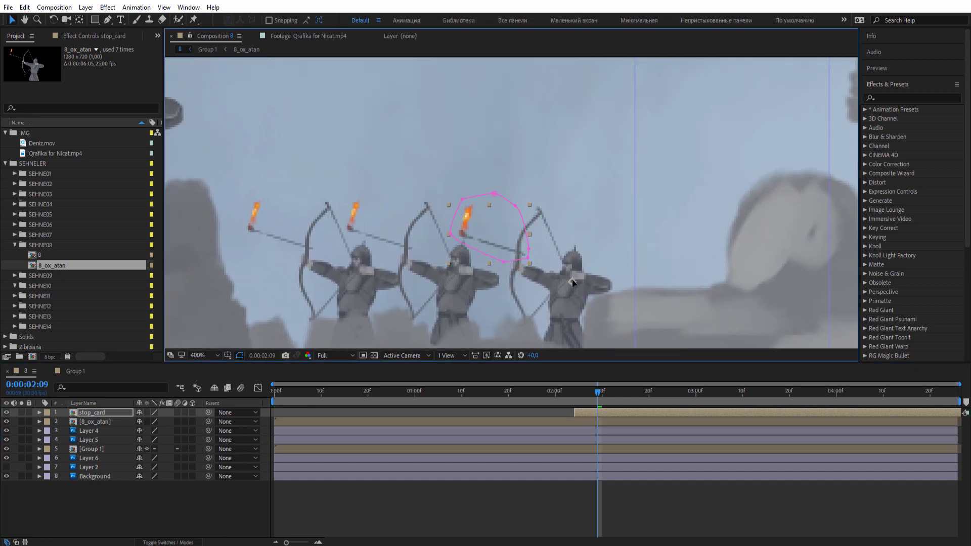
{"action": "key", "text": "space"}
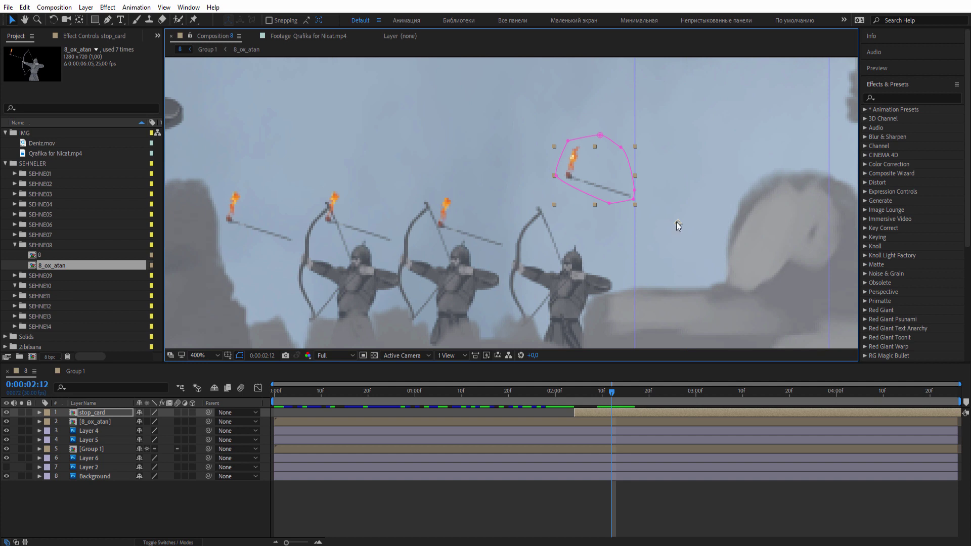
{"action": "left_click_drag", "start_coordinate": [678, 225], "coordinate": [542, 269]}
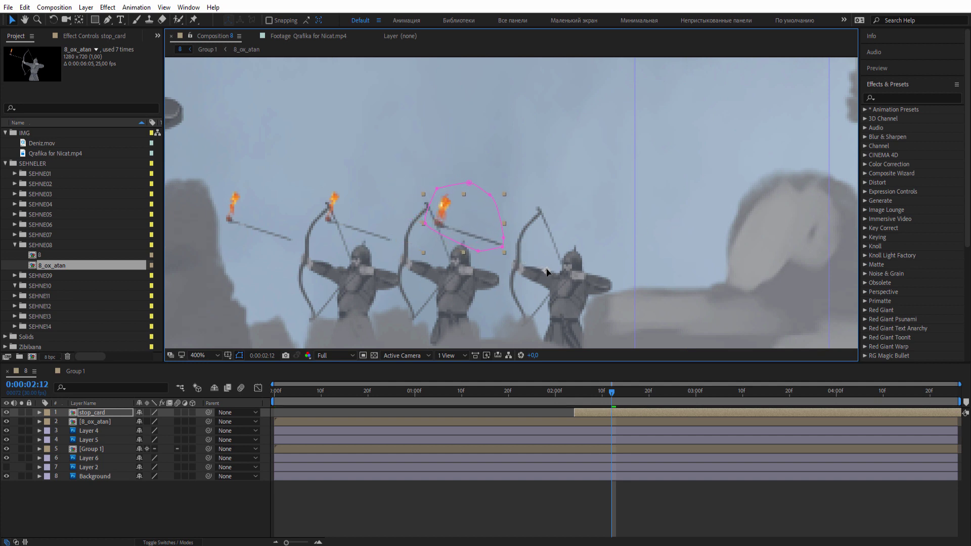
{"action": "left_click_drag", "start_coordinate": [584, 418], "coordinate": [623, 418]}
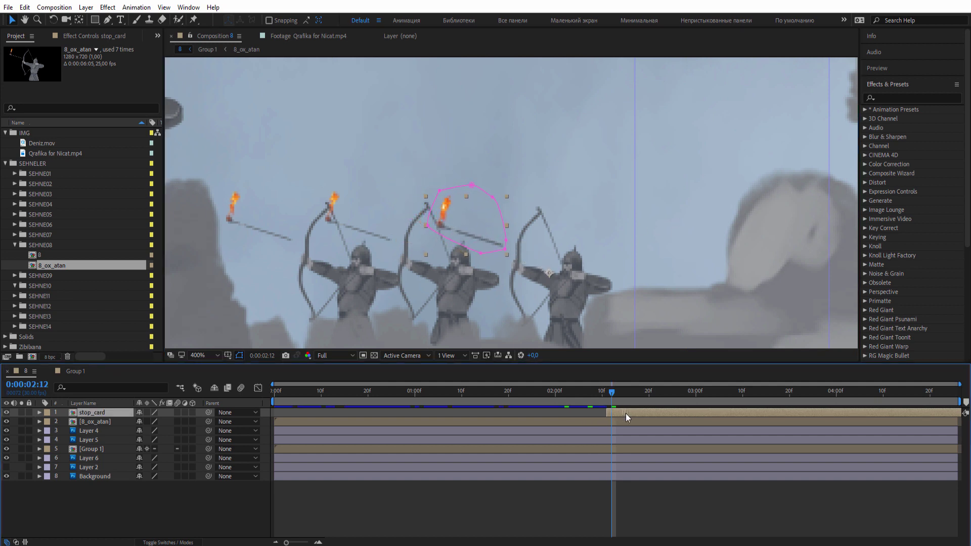
Keyframe stop_card's Position, moving the arrow up-left at 3:06 and again at 4:06.
{"action": "key", "text": "p"}
{"action": "left_click", "coordinate": [65, 422]}
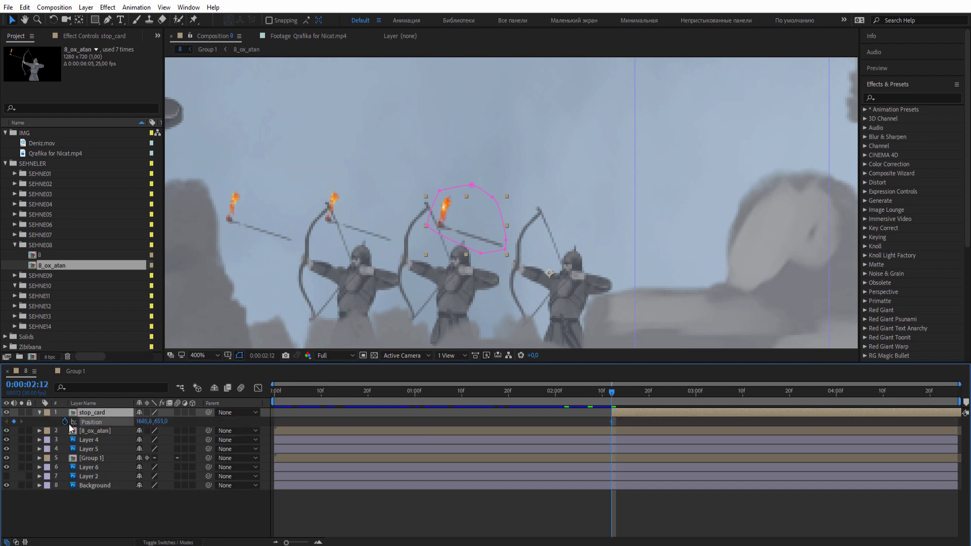
{"action": "left_click_drag", "start_coordinate": [631, 398], "coordinate": [716, 395]}
{"action": "scroll", "coordinate": [488, 227], "scroll_direction": "down", "scroll_amount": 4}
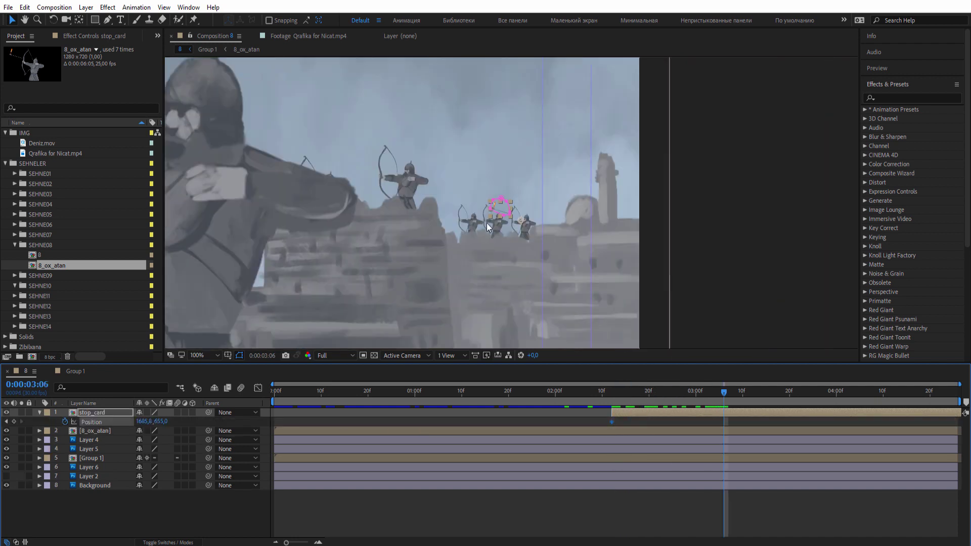
{"action": "scroll", "coordinate": [479, 210], "scroll_direction": "down", "scroll_amount": 2}
{"action": "left_click_drag", "start_coordinate": [516, 216], "coordinate": [324, 127]}
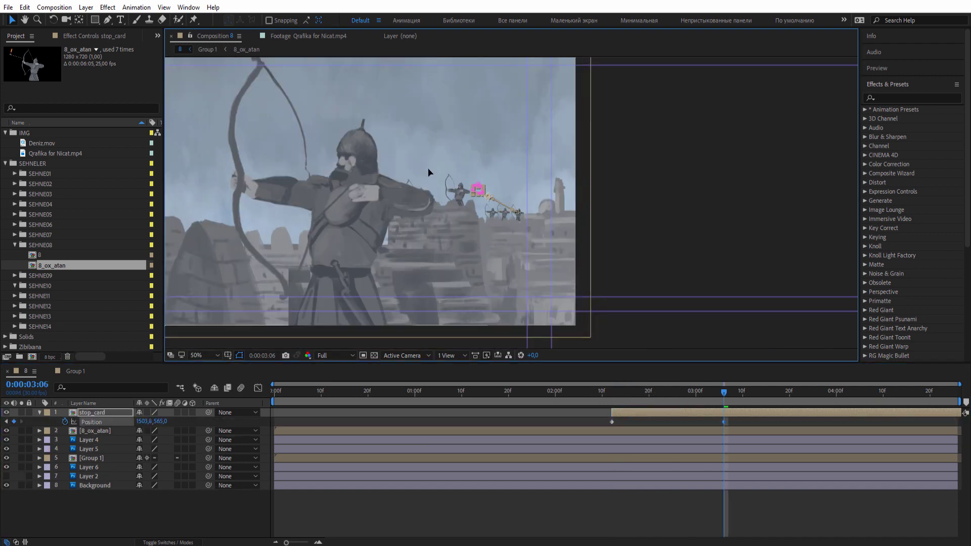
{"action": "left_click_drag", "start_coordinate": [213, 138], "coordinate": [378, 179]}
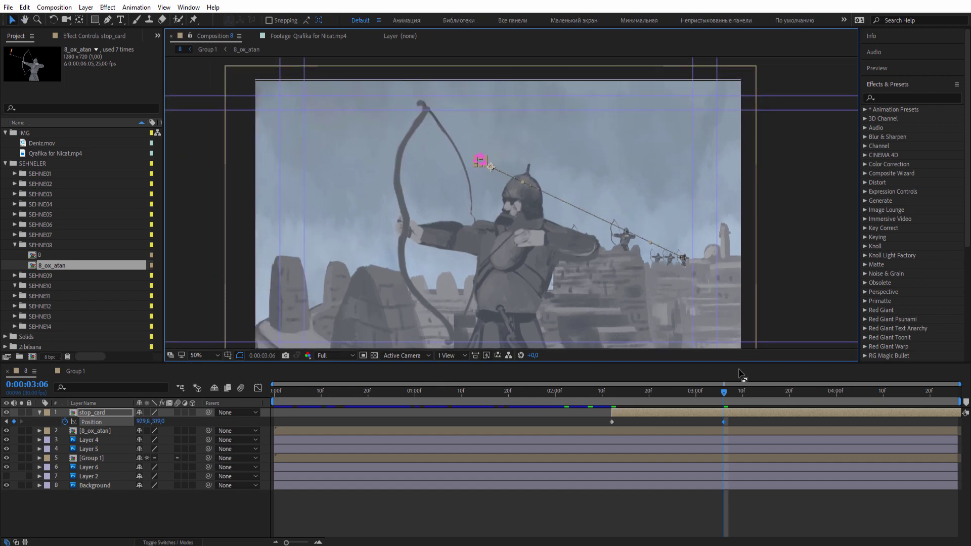
{"action": "key", "text": "space"}
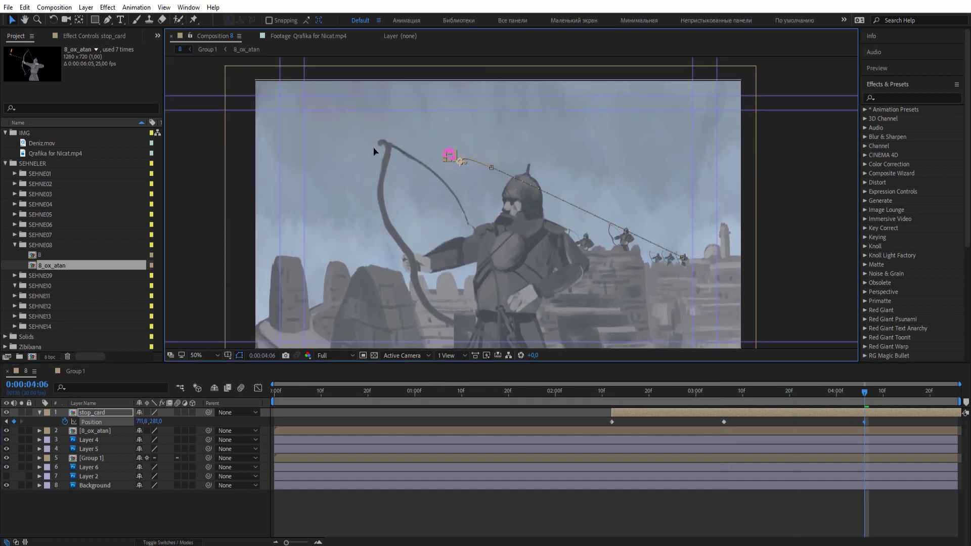
{"action": "left_click_drag", "start_coordinate": [486, 165], "coordinate": [366, 145]}
{"action": "key", "text": "space"}
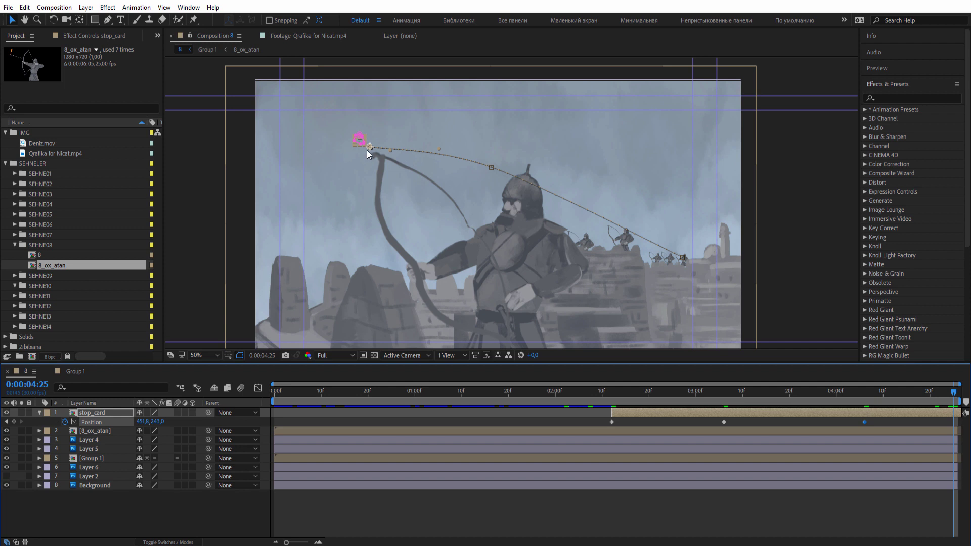
Move stop_card to the composition's left edge at the end and preview the shot.
{"action": "left_click", "coordinate": [309, 168]}
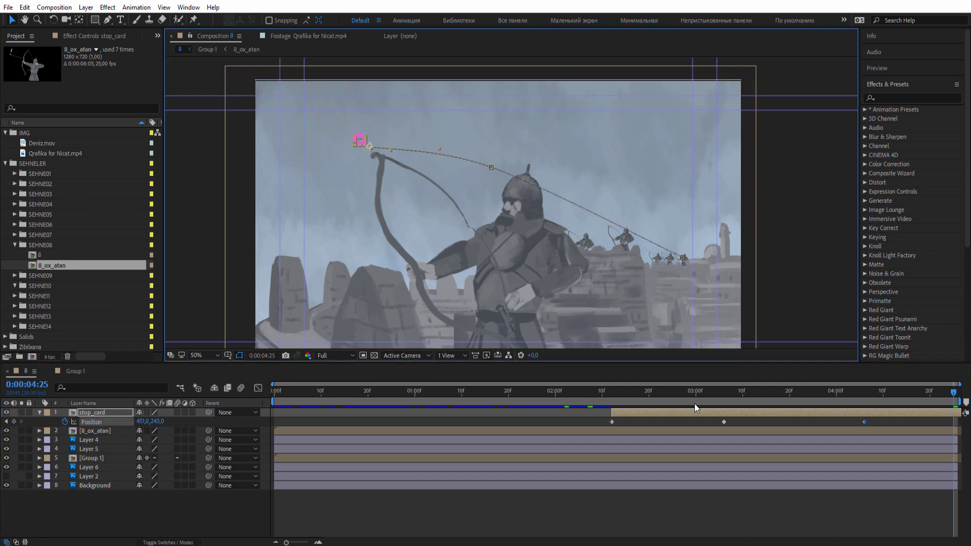
{"action": "left_click_drag", "start_coordinate": [359, 140], "coordinate": [269, 162]}
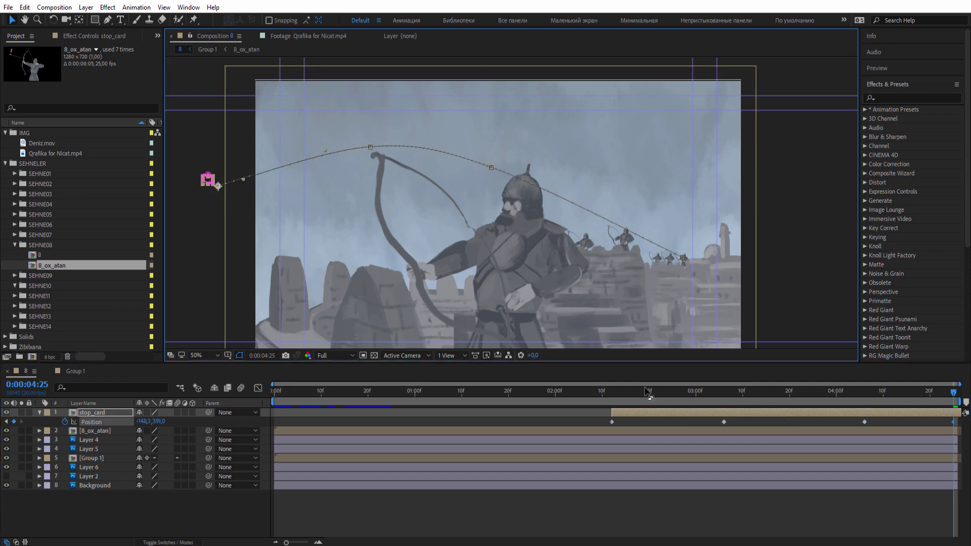
{"action": "left_click", "coordinate": [663, 391]}
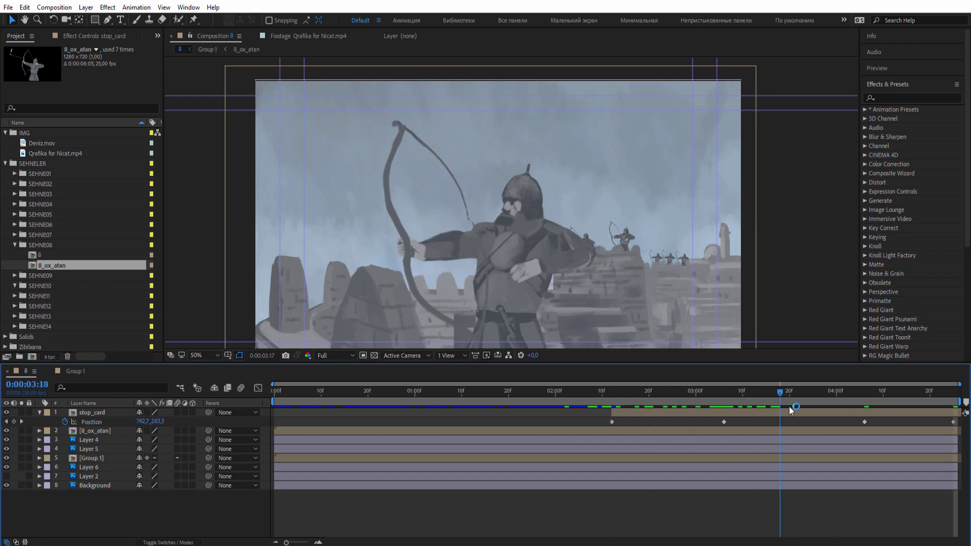
{"action": "key", "text": "space"}
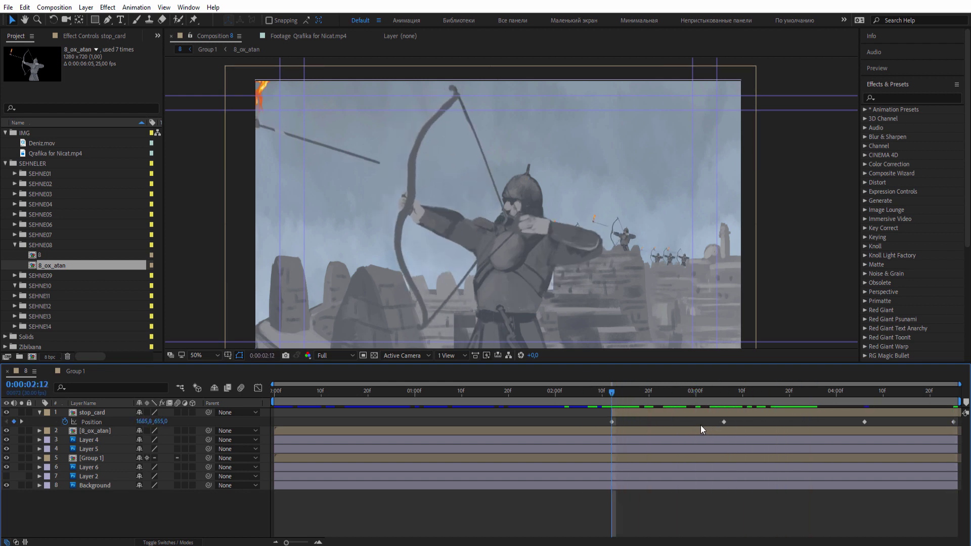
{"action": "key", "text": "space"}
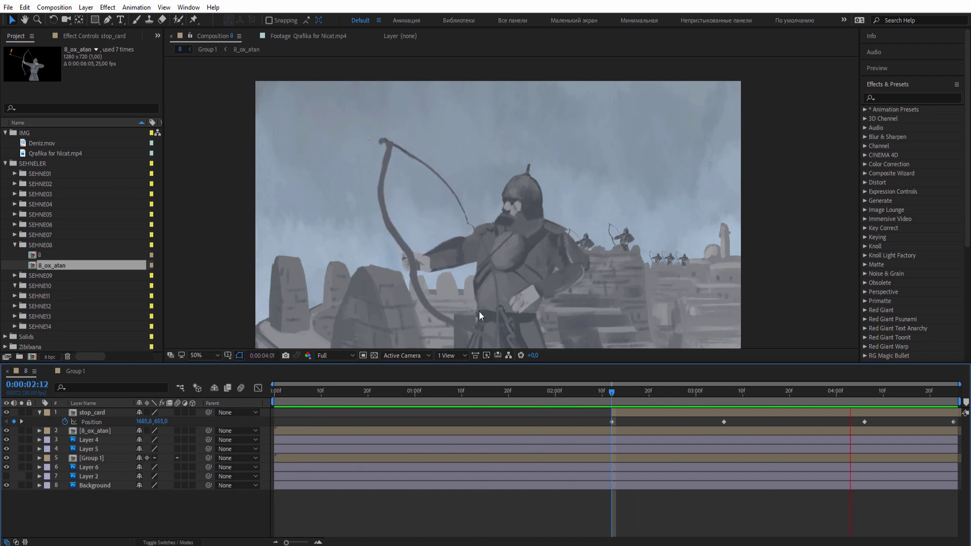
Delete the middle and later stop_card Position keyframes, keeping the key at 2:12.
{"action": "left_click_drag", "start_coordinate": [613, 392], "coordinate": [612, 397]}
{"action": "left_click_drag", "start_coordinate": [705, 427], "coordinate": [892, 423]}
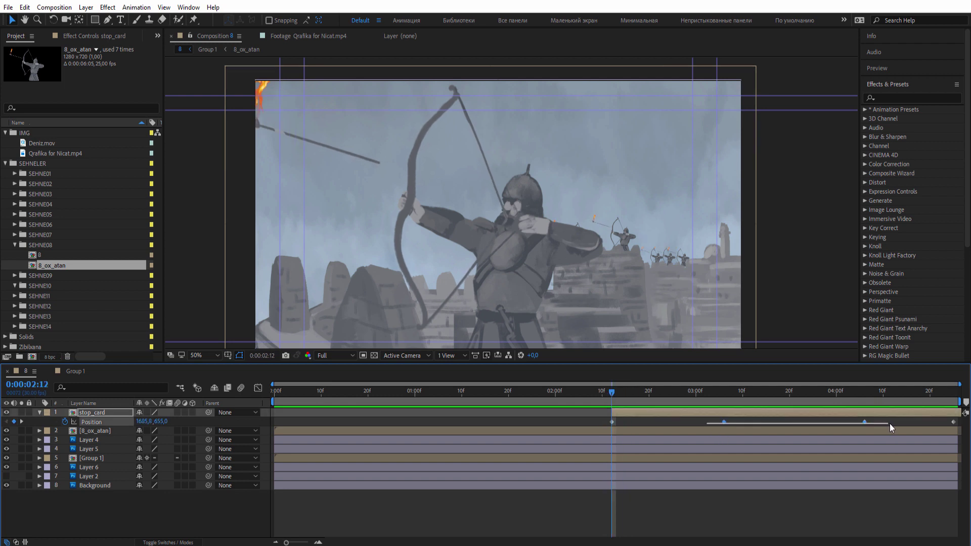
{"action": "key", "text": "Delete"}
{"action": "left_click_drag", "start_coordinate": [633, 394], "coordinate": [595, 406]}
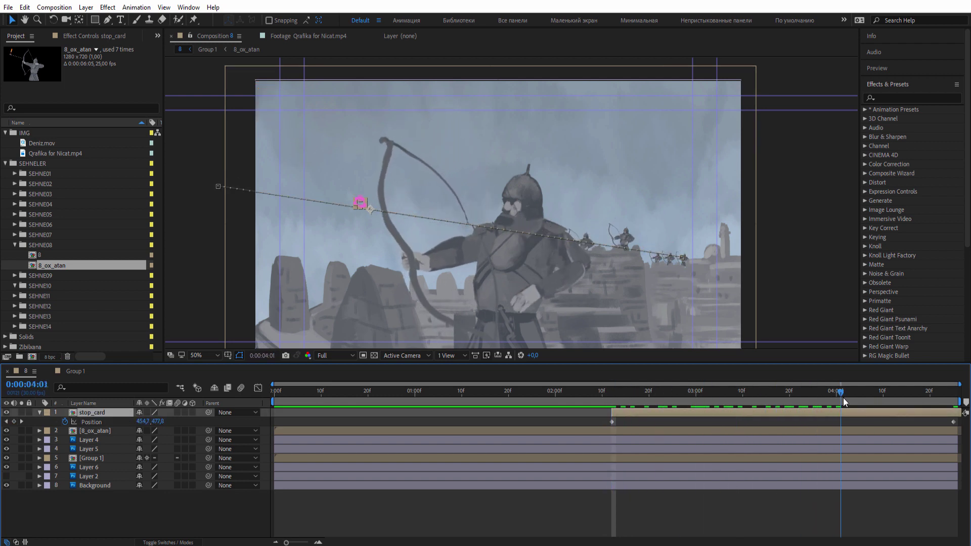
{"action": "key", "text": "k"}
{"action": "key", "text": "ctrl+z"}
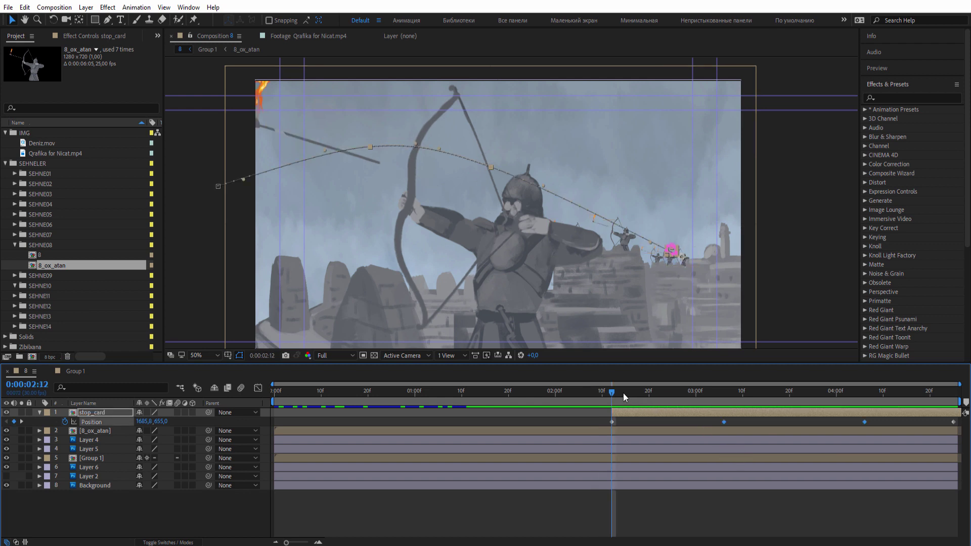
{"action": "left_click", "coordinate": [616, 392]}
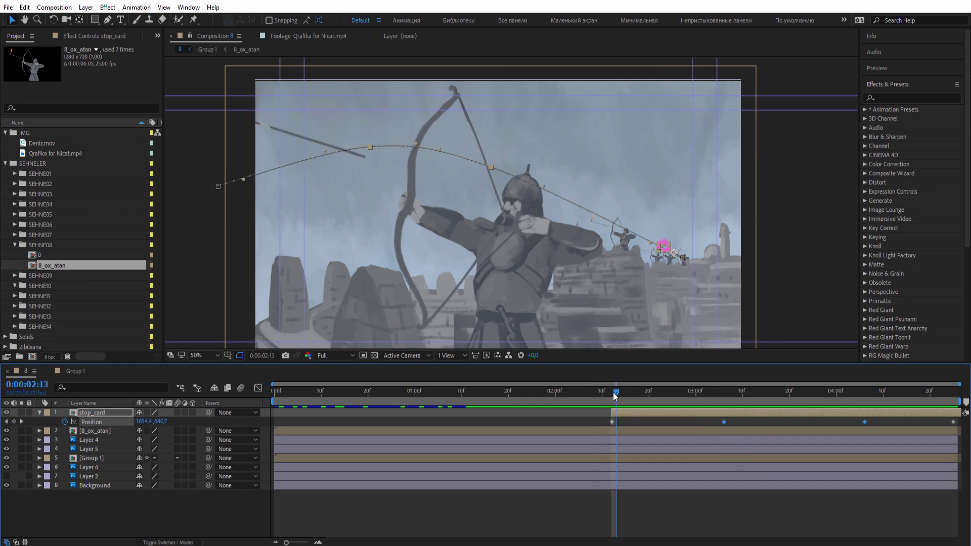
{"action": "key", "text": "Page_Up"}
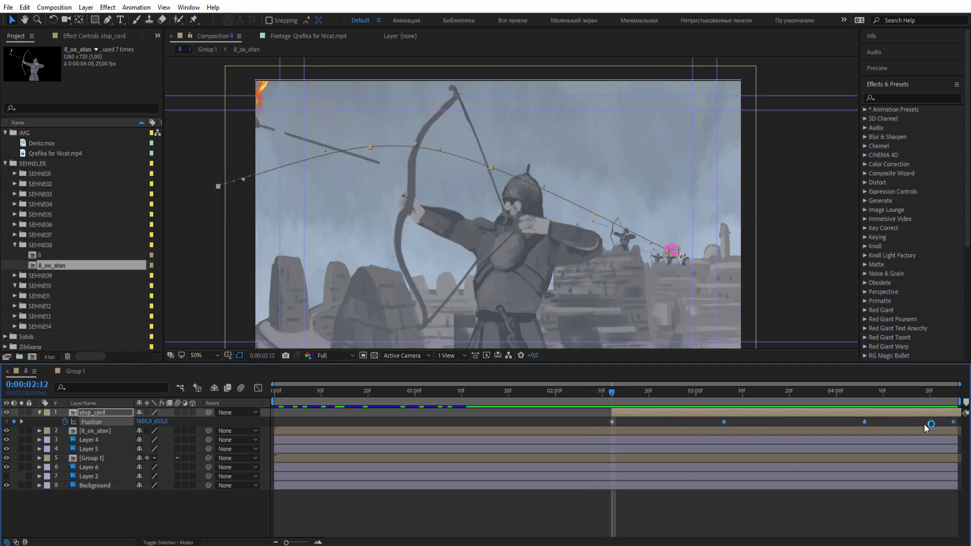
{"action": "key", "text": "Delete"}
Set new stop_card Position keys onto the arrow at 3:18 and 4:25, then preview.
{"action": "key", "text": "space"}
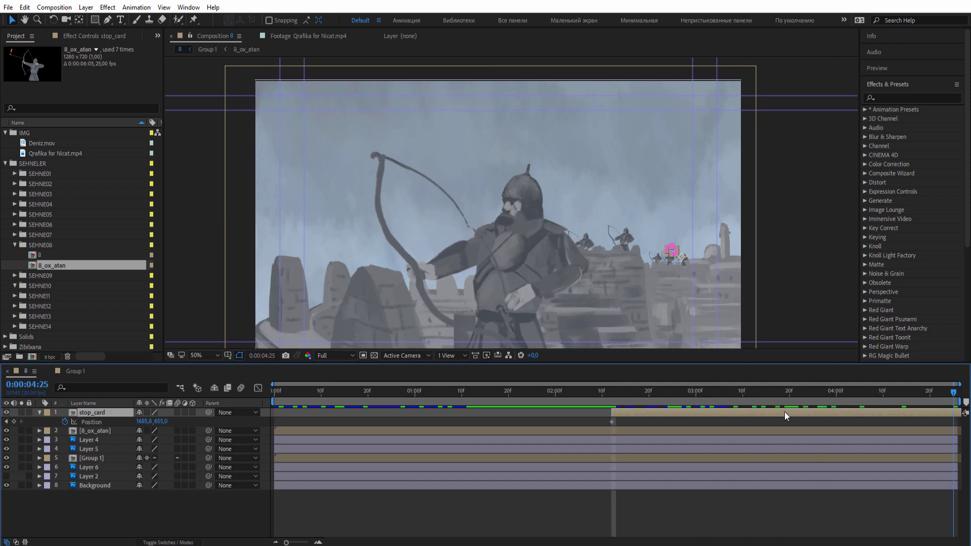
{"action": "left_click", "coordinate": [780, 411]}
{"action": "left_click_drag", "start_coordinate": [681, 255], "coordinate": [609, 219]}
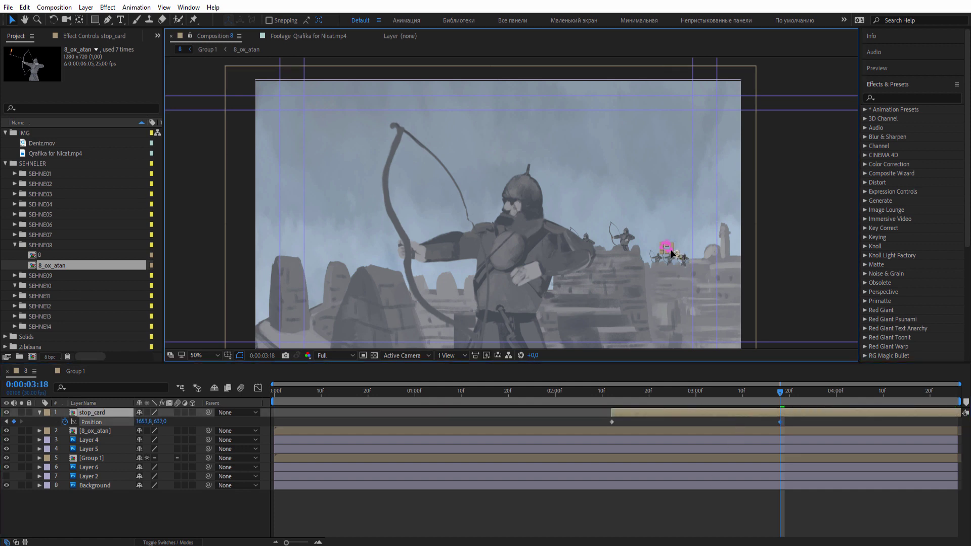
{"action": "left_click_drag", "start_coordinate": [685, 259], "coordinate": [610, 211]}
{"action": "key", "text": "space"}
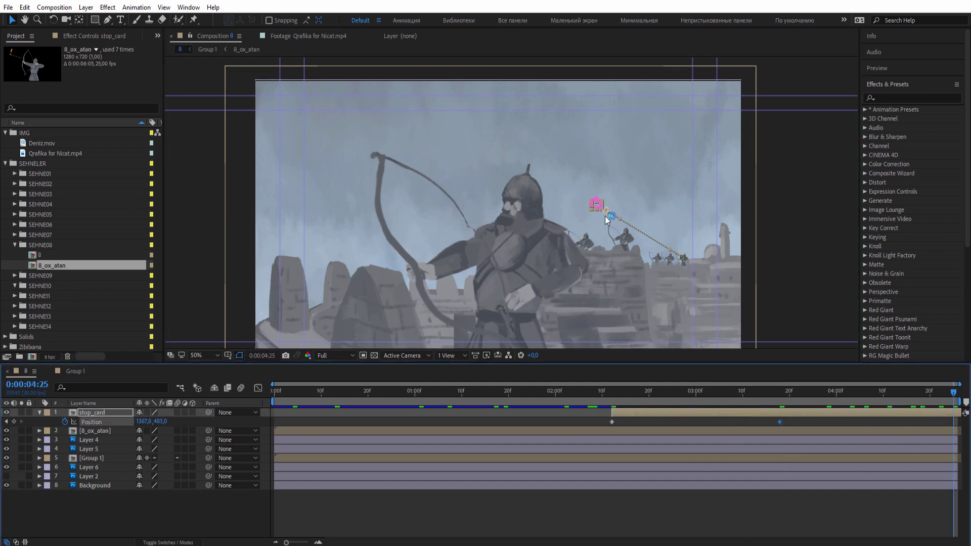
{"action": "left_click", "coordinate": [599, 212]}
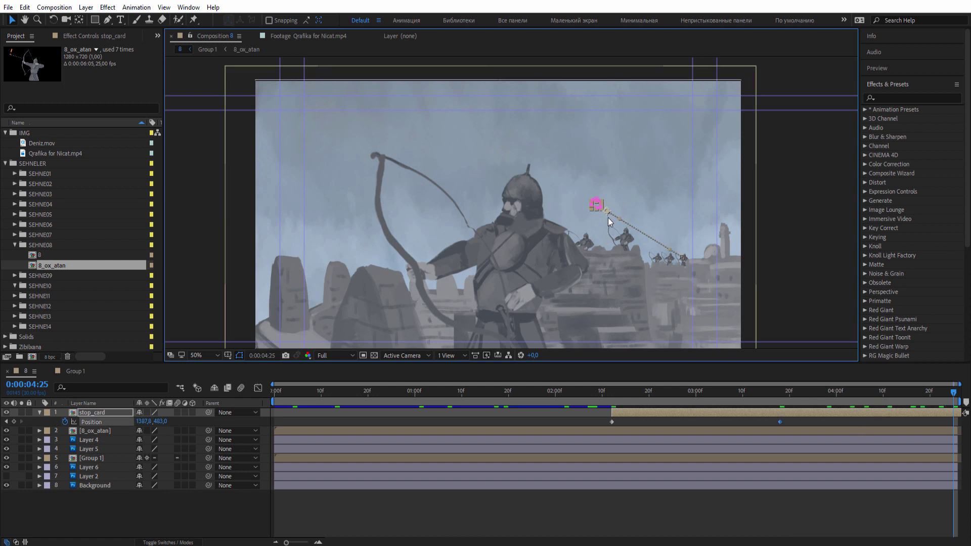
{"action": "key", "text": "ctrl+shift+a"}
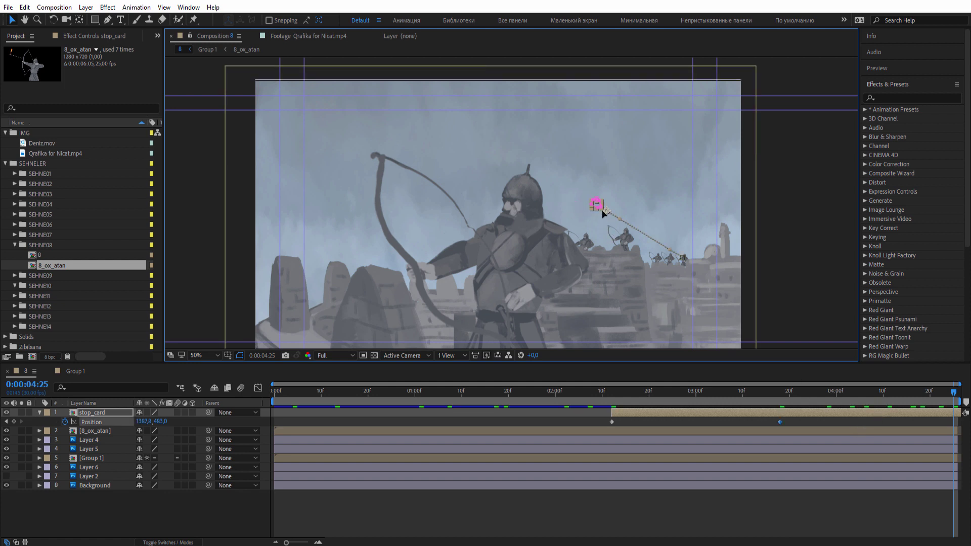
{"action": "left_click_drag", "start_coordinate": [606, 214], "coordinate": [574, 205]}
{"action": "key", "text": "space"}
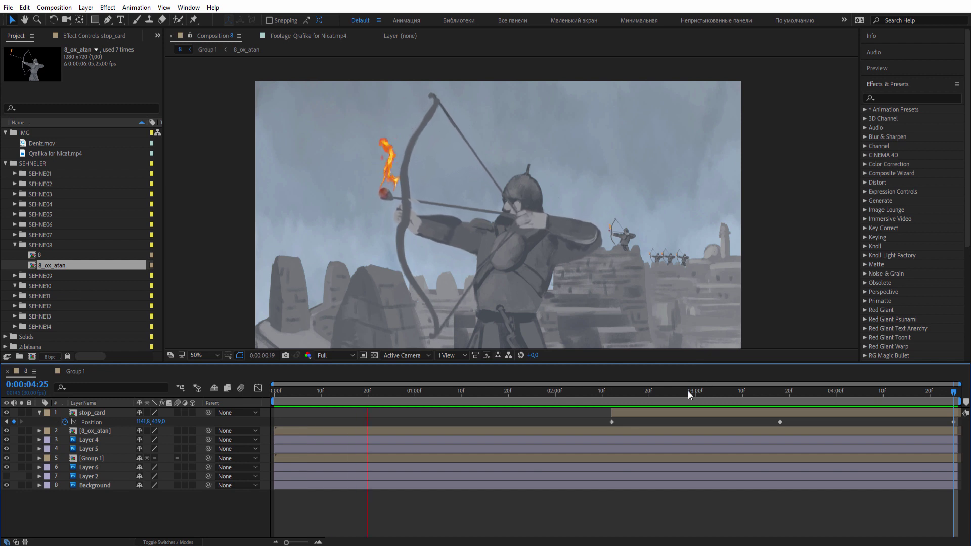
{"action": "mouse_move", "coordinate": [687, 391]}
{"action": "left_mouse_down"}
{"action": "mouse_move", "coordinate": [926, 405]}
{"action": "mouse_move", "coordinate": [611, 396]}
{"action": "left_mouse_up"}
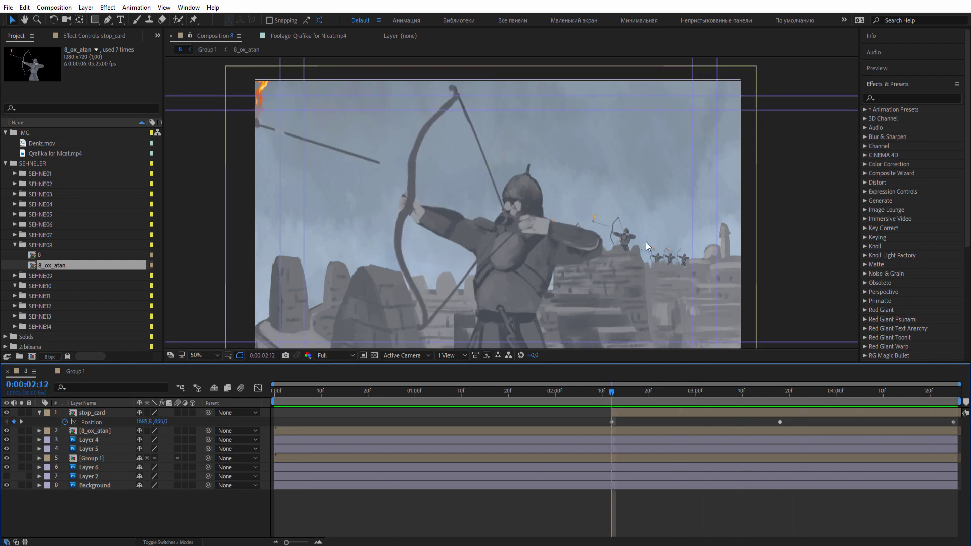
Duplicate stop_card as stop_card 2 and delete its copied Position keyframes.
{"action": "scroll", "coordinate": [651, 268], "scroll_direction": "up", "scroll_amount": 2}
{"action": "scroll", "coordinate": [763, 277], "scroll_direction": "up", "scroll_amount": 2}
{"action": "left_click_drag", "start_coordinate": [762, 277], "coordinate": [568, 214]}
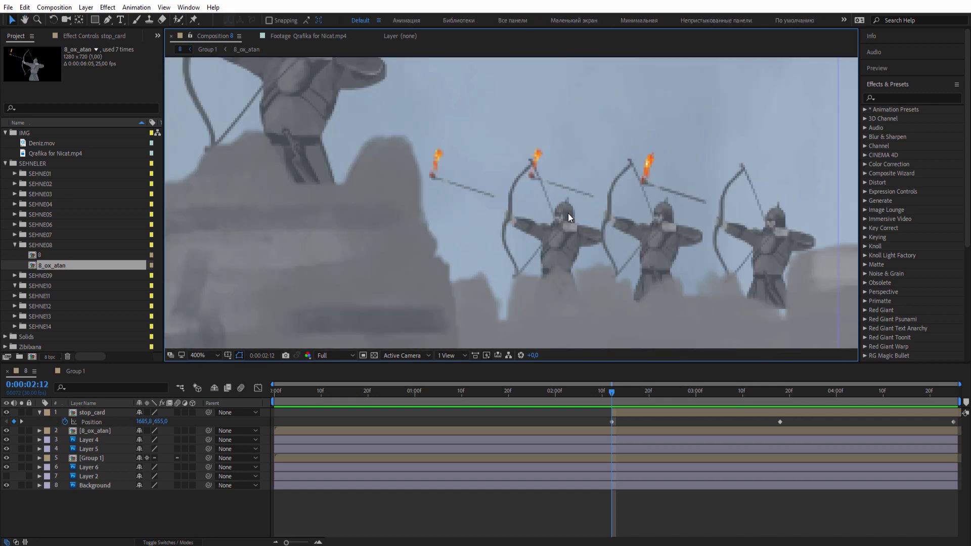
{"action": "left_click", "coordinate": [109, 419]}
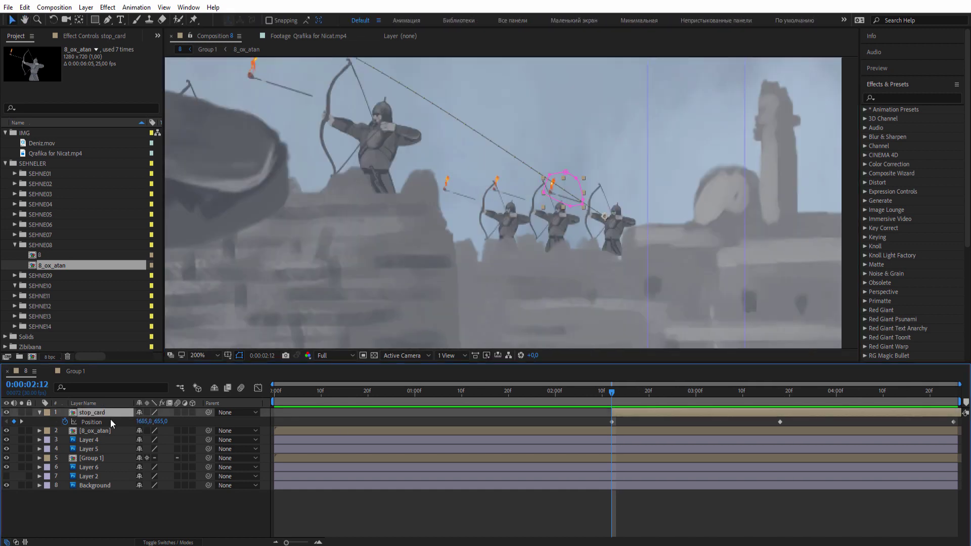
{"action": "key", "text": "ctrl+d"}
{"action": "key", "text": "p"}
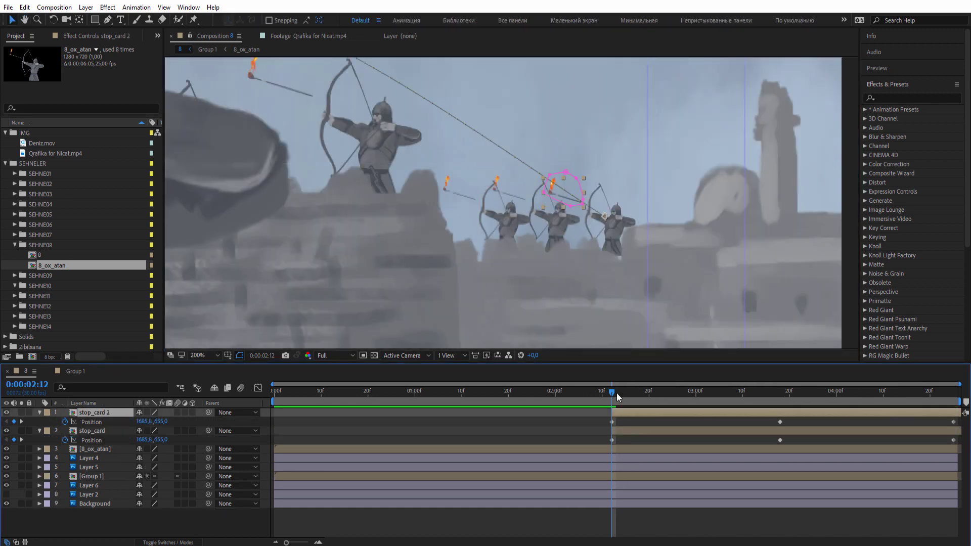
{"action": "left_click_drag", "start_coordinate": [617, 392], "coordinate": [621, 396]}
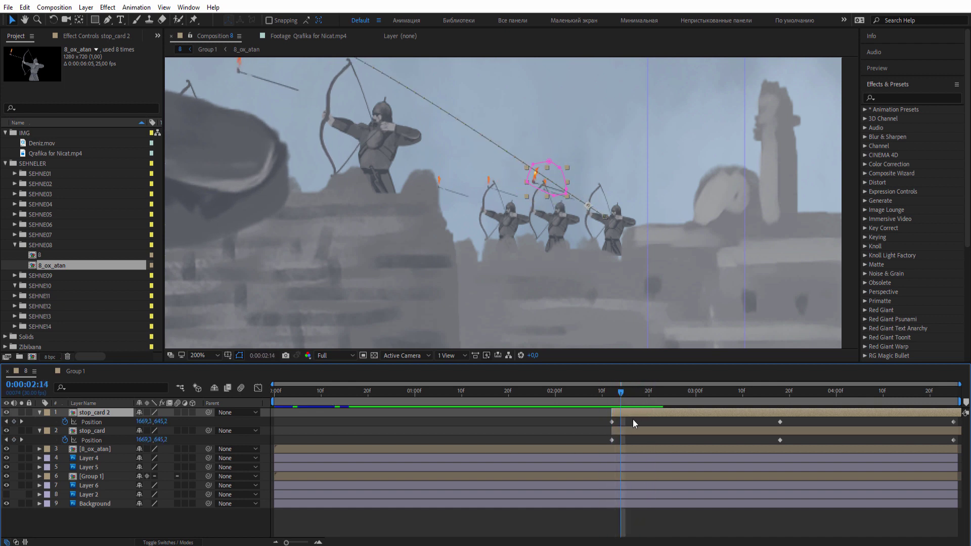
{"action": "left_click_drag", "start_coordinate": [645, 411], "coordinate": [856, 430]}
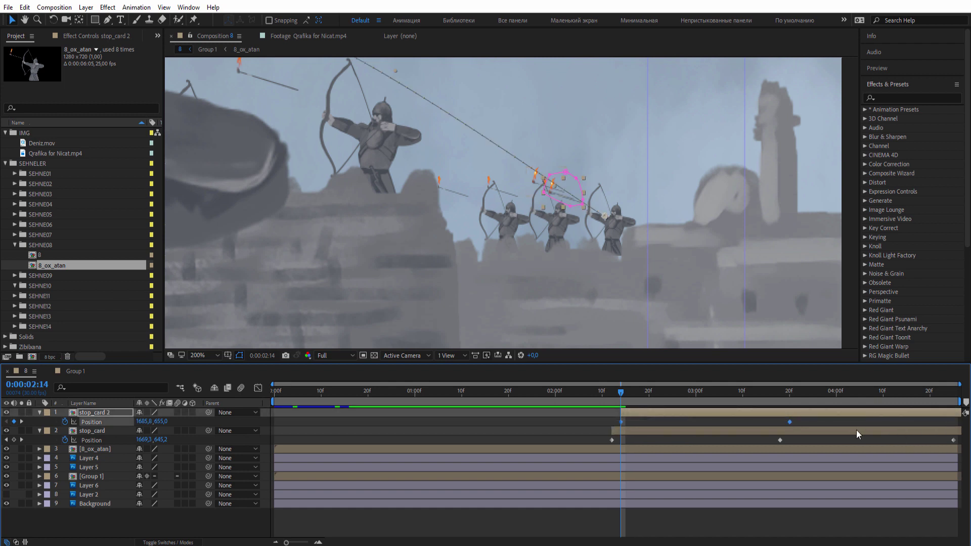
{"action": "key", "text": "ctrl+z"}
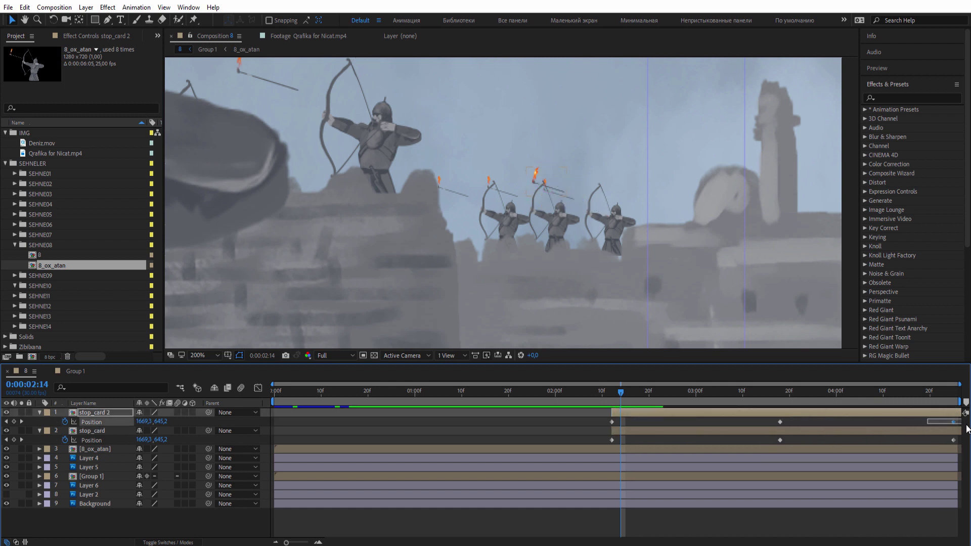
{"action": "left_click_drag", "start_coordinate": [961, 417], "coordinate": [580, 429]}
{"action": "key", "text": "Delete"}
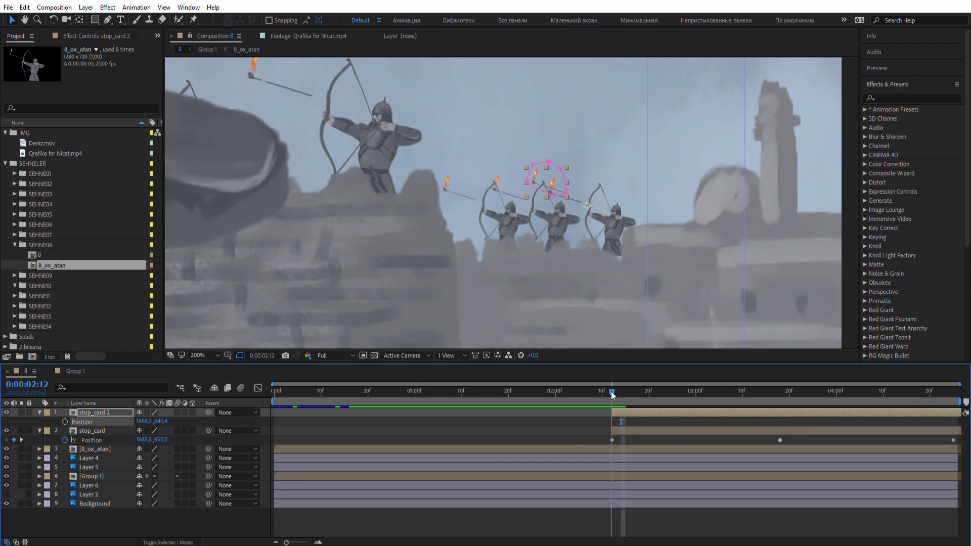
Place stop_card 2 on another arrow and key its Position frame by frame from 2:12.
{"action": "key", "text": "period"}
{"action": "key", "text": "period"}
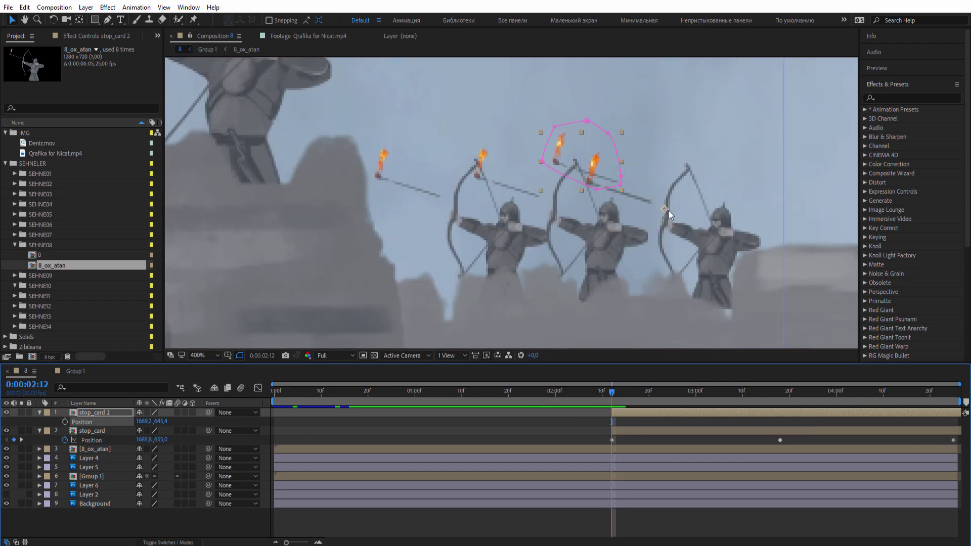
{"action": "mouse_move", "coordinate": [668, 211]}
{"action": "left_mouse_down"}
{"action": "mouse_move", "coordinate": [655, 173]}
{"action": "mouse_move", "coordinate": [585, 227]}
{"action": "left_mouse_up"}
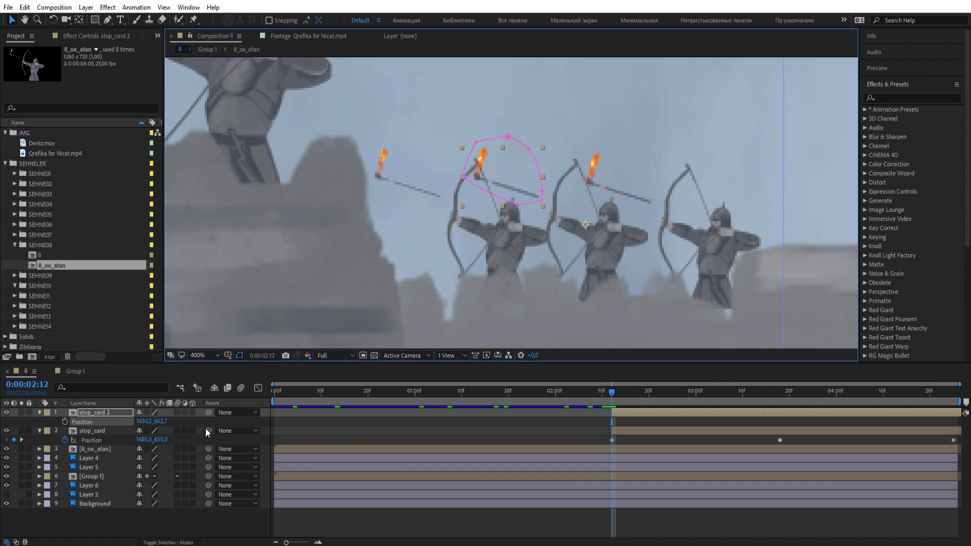
{"action": "left_click", "coordinate": [65, 422]}
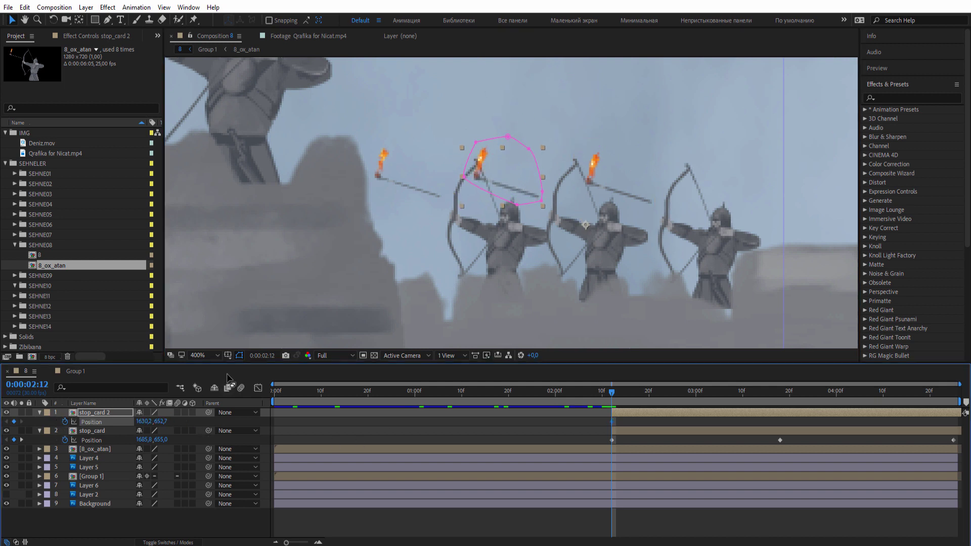
{"action": "key", "text": "Page_Down"}
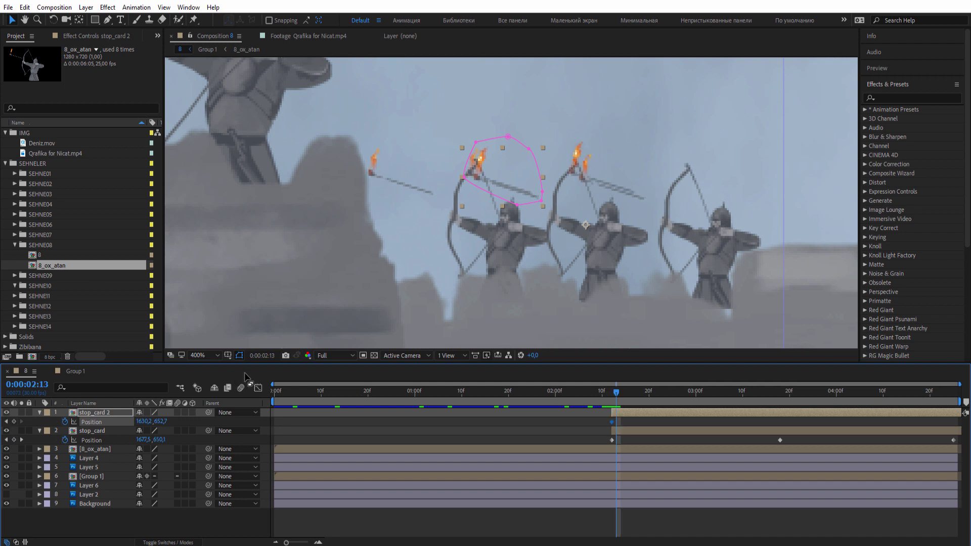
{"action": "key", "text": "space"}
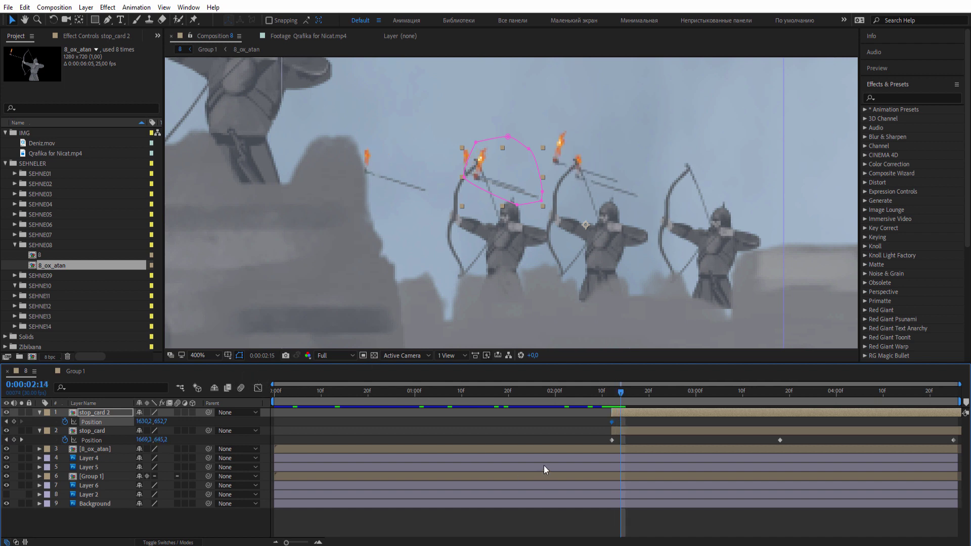
{"action": "key", "text": "space"}
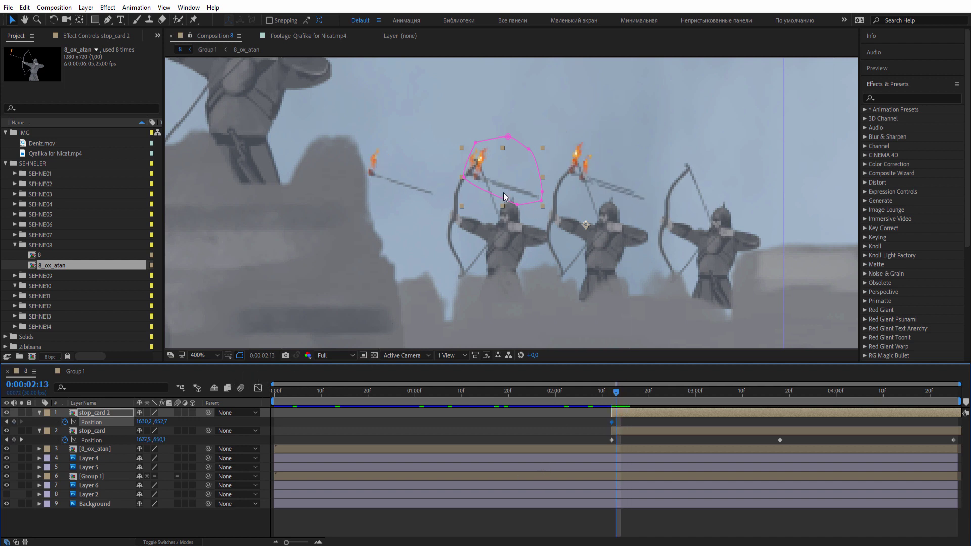
{"action": "key", "text": "Page_Down"}
{"action": "mouse_move", "coordinate": [502, 192]}
{"action": "left_mouse_down"}
{"action": "mouse_move", "coordinate": [451, 175]}
{"action": "mouse_move", "coordinate": [489, 182]}
{"action": "mouse_move", "coordinate": [442, 156]}
{"action": "mouse_move", "coordinate": [450, 164]}
{"action": "left_mouse_up"}
Carry stop_card 2 up-left with Position keys at 3:13 and far left at 4:25, then preview.
{"action": "key", "text": "Page_Down"}
{"action": "key", "text": "Page_Down"}
{"action": "key", "text": "Page_Down"}
{"action": "key", "text": "Page_Down"}
{"action": "key", "text": "Page_Down"}
{"action": "key", "text": "Page_Down"}
{"action": "key", "text": "Page_Down"}
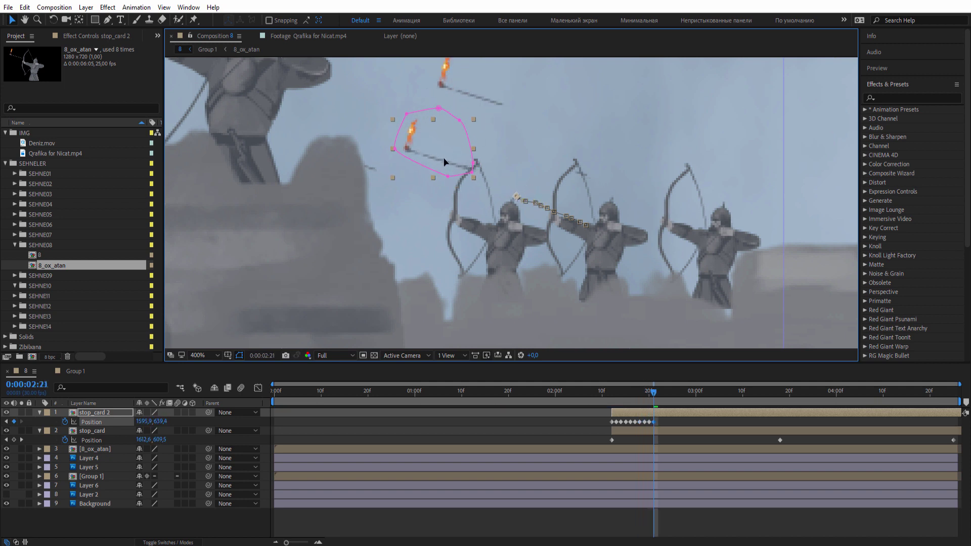
{"action": "key", "text": "Page_Down"}
{"action": "scroll", "coordinate": [470, 182], "scroll_direction": "down", "scroll_amount": 2}
{"action": "scroll", "coordinate": [487, 197], "scroll_direction": "down", "scroll_amount": 2}
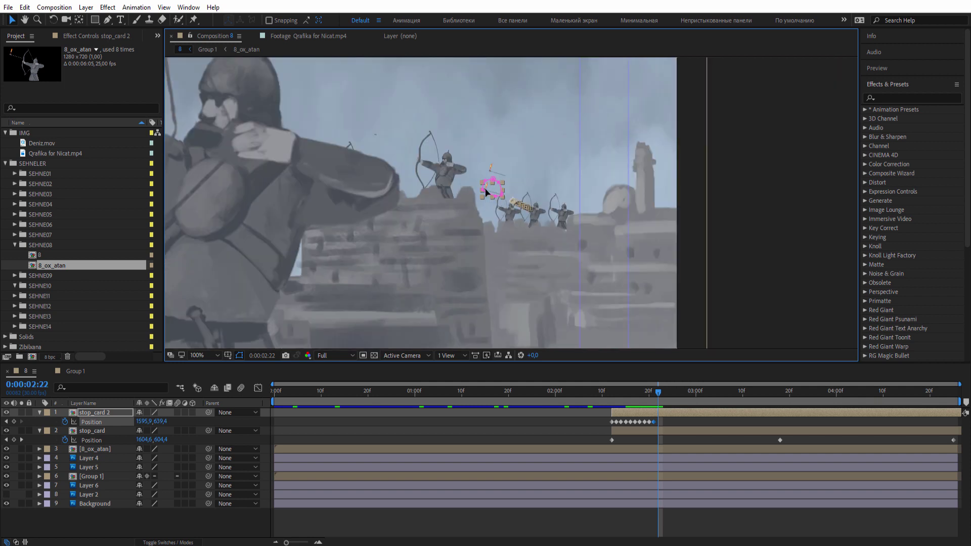
{"action": "left_click", "coordinate": [494, 196]}
{"action": "left_click_drag", "start_coordinate": [657, 400], "coordinate": [757, 401]}
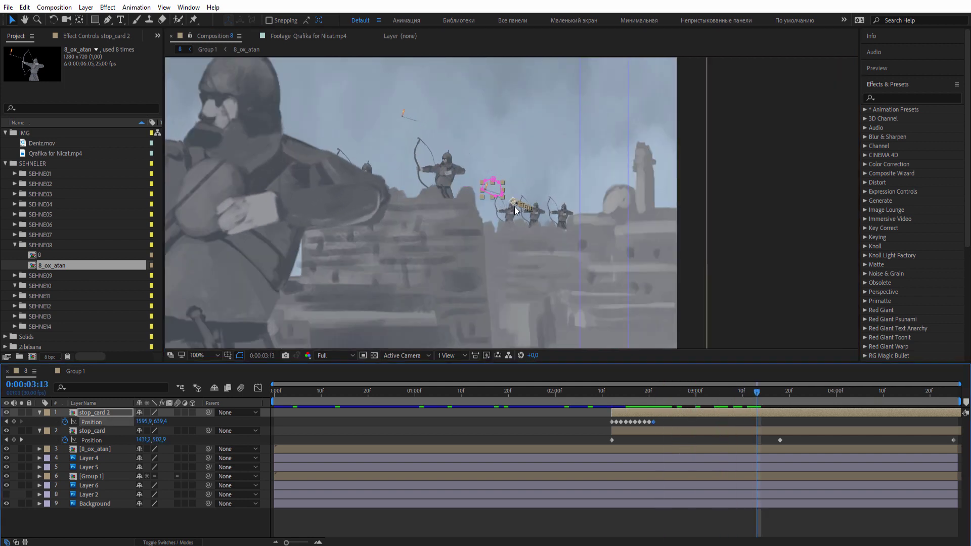
{"action": "left_click_drag", "start_coordinate": [514, 206], "coordinate": [473, 186]}
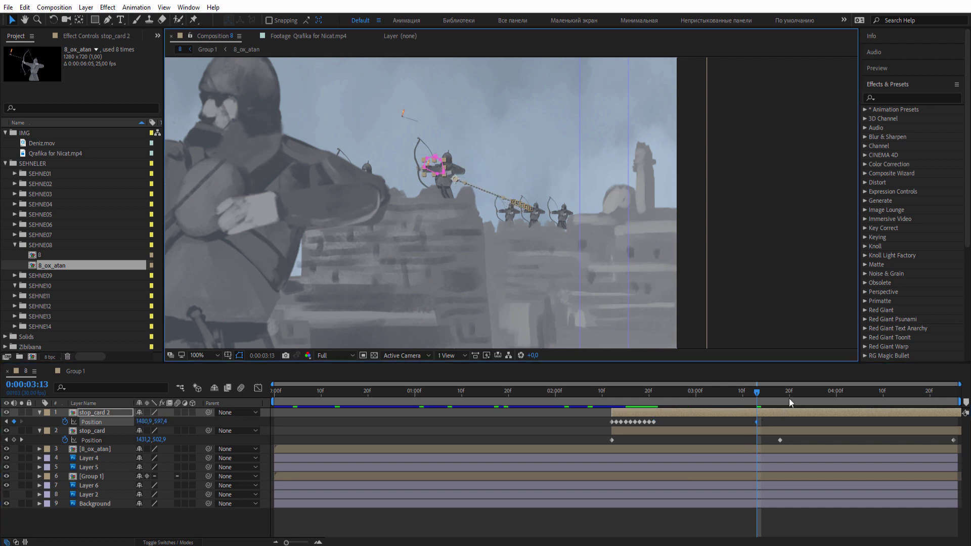
{"action": "left_click_drag", "start_coordinate": [789, 401], "coordinate": [967, 405]}
{"action": "left_click_drag", "start_coordinate": [453, 181], "coordinate": [372, 185]}
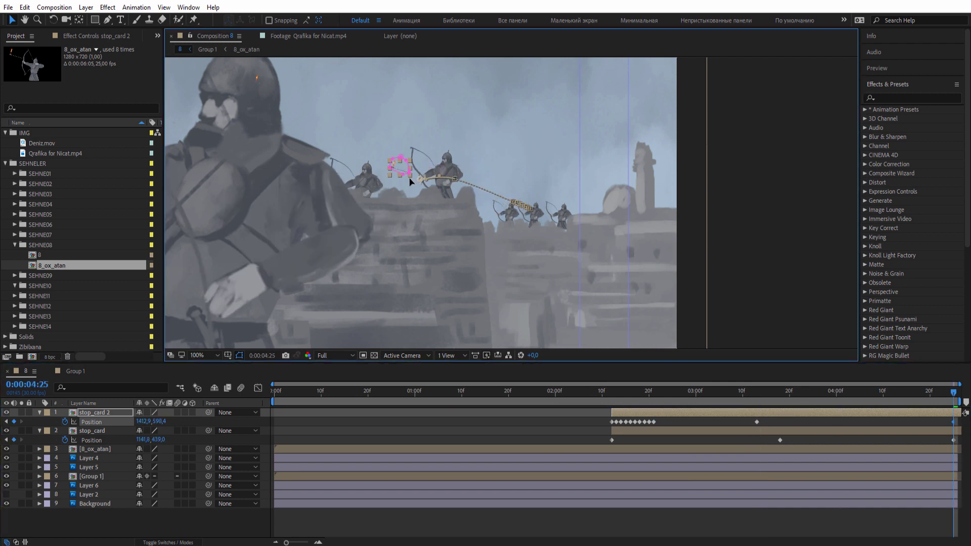
{"action": "left_click_drag", "start_coordinate": [615, 393], "coordinate": [821, 414]}
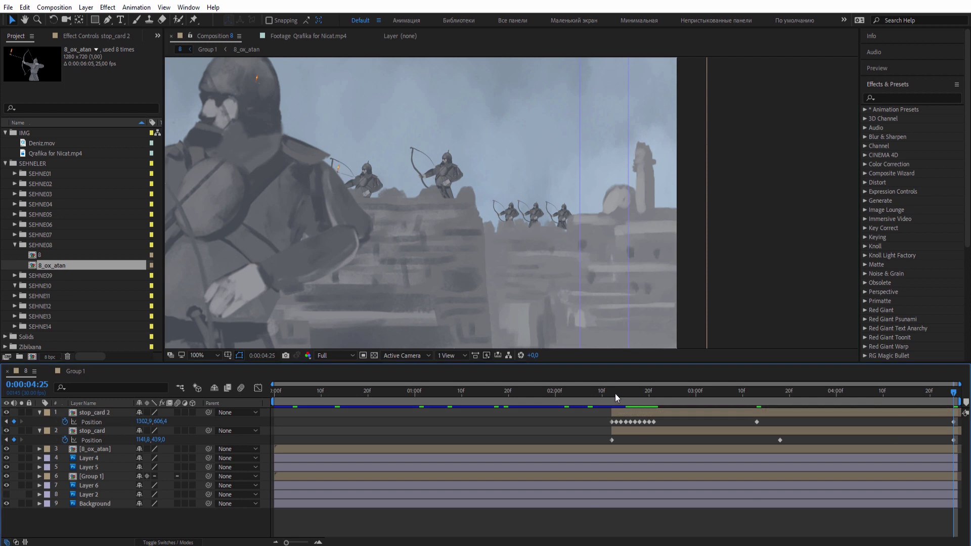
{"action": "key", "text": "space"}
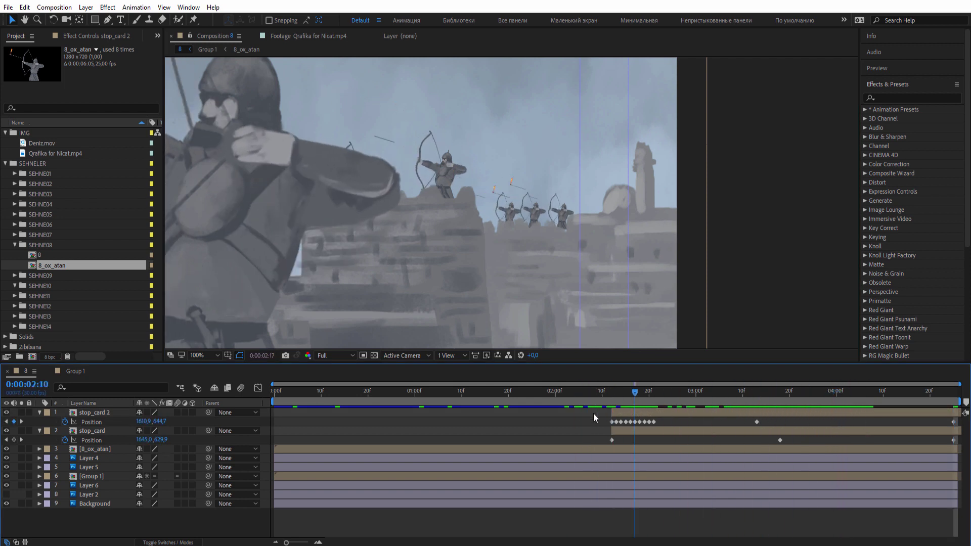
{"action": "key", "text": "space"}
{"action": "key", "text": "space"}
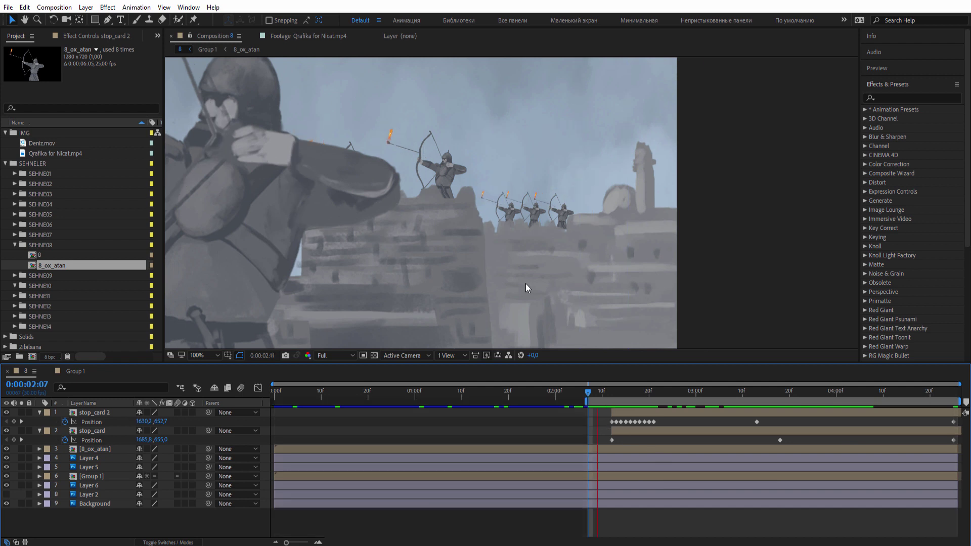
{"action": "scroll", "coordinate": [482, 269], "scroll_direction": "down", "scroll_amount": 2}
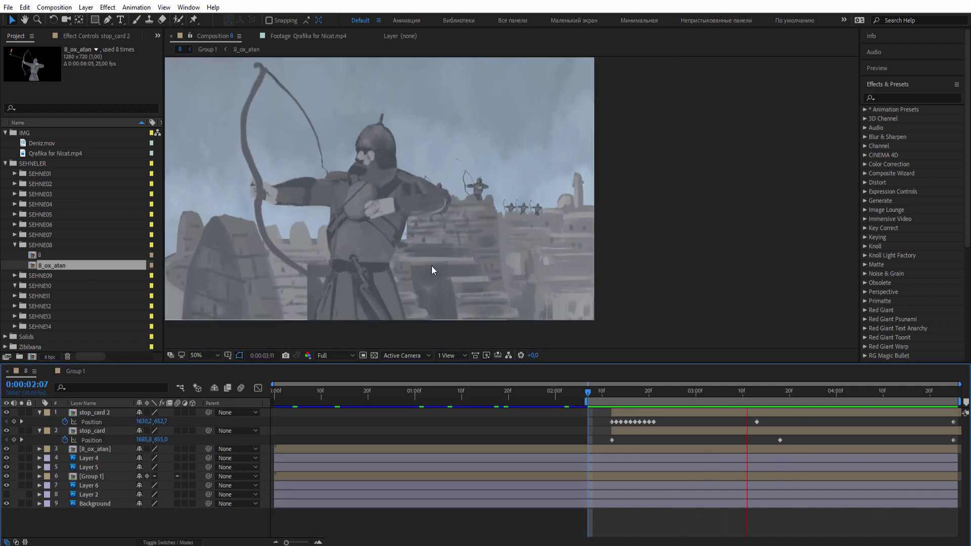
{"action": "left_click_drag", "start_coordinate": [602, 400], "coordinate": [775, 419]}
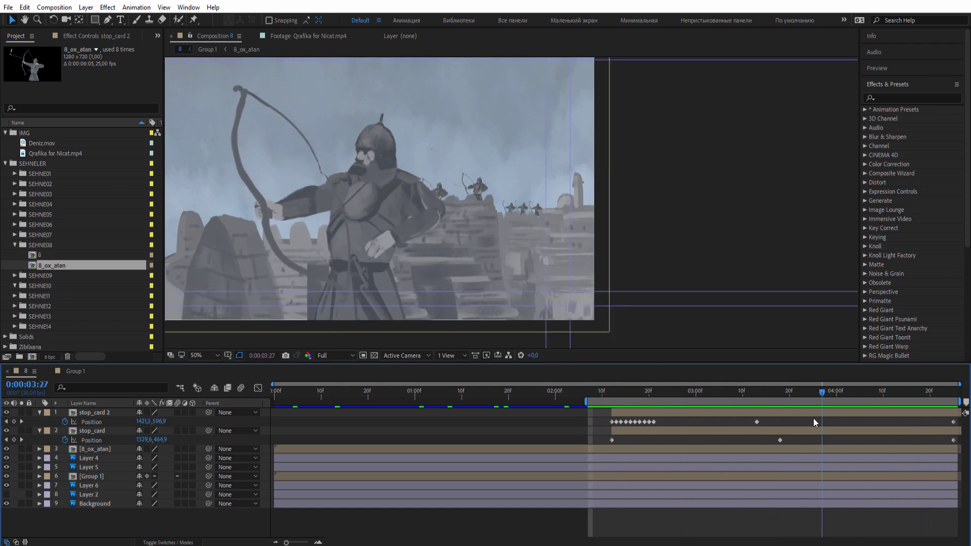
{"action": "key", "text": "space"}
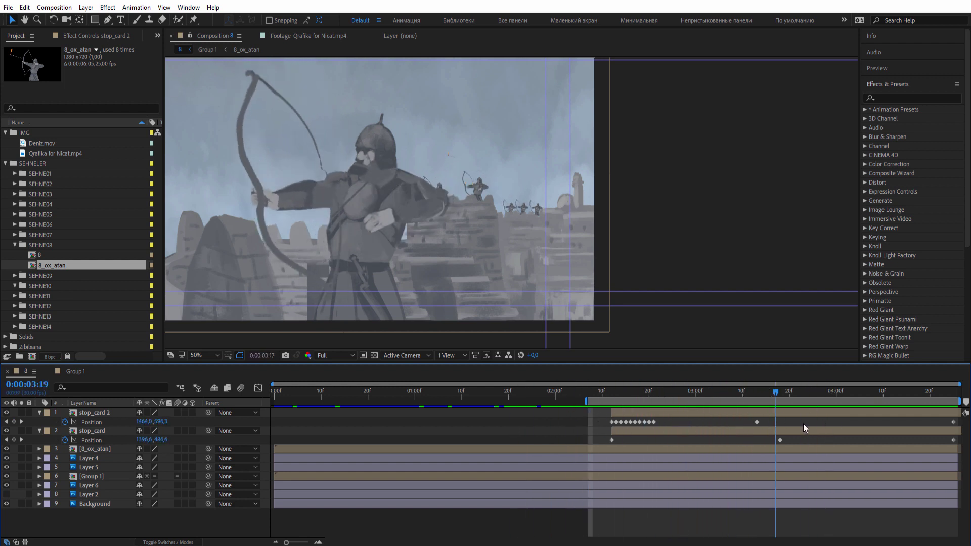
Duplicate stop_card 2 into stop_card 3 and select all its copied Position keyframes.
{"action": "left_click", "coordinate": [40, 412]}
{"action": "left_click", "coordinate": [39, 422]}
{"action": "left_click", "coordinate": [94, 412]}
{"action": "key", "text": "ctrl+d"}
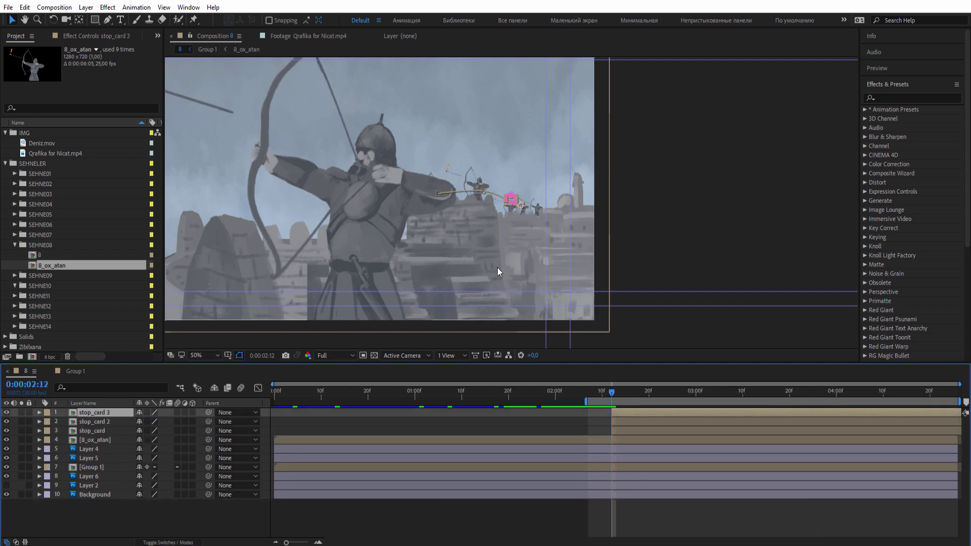
{"action": "key", "text": "period"}
{"action": "key", "text": "p"}
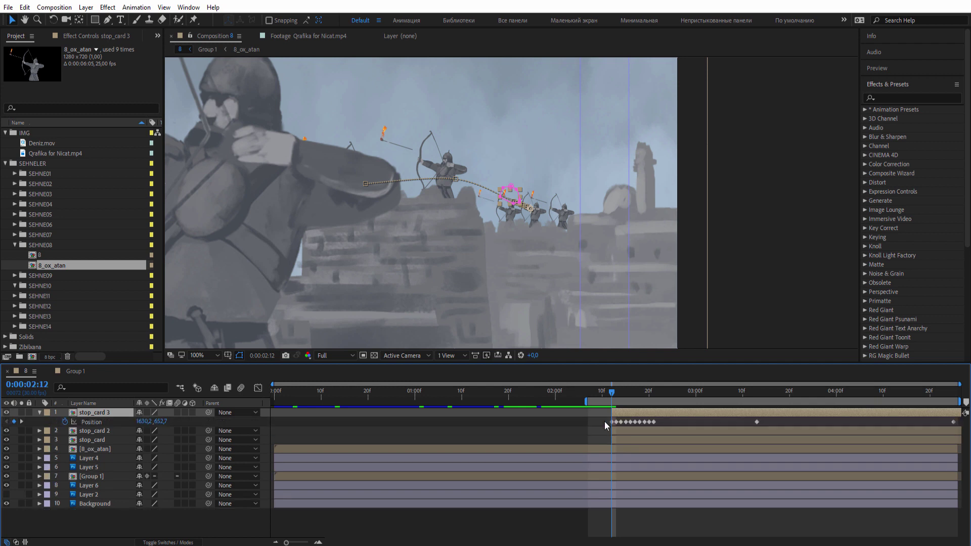
{"action": "left_click_drag", "start_coordinate": [601, 420], "coordinate": [960, 438]}
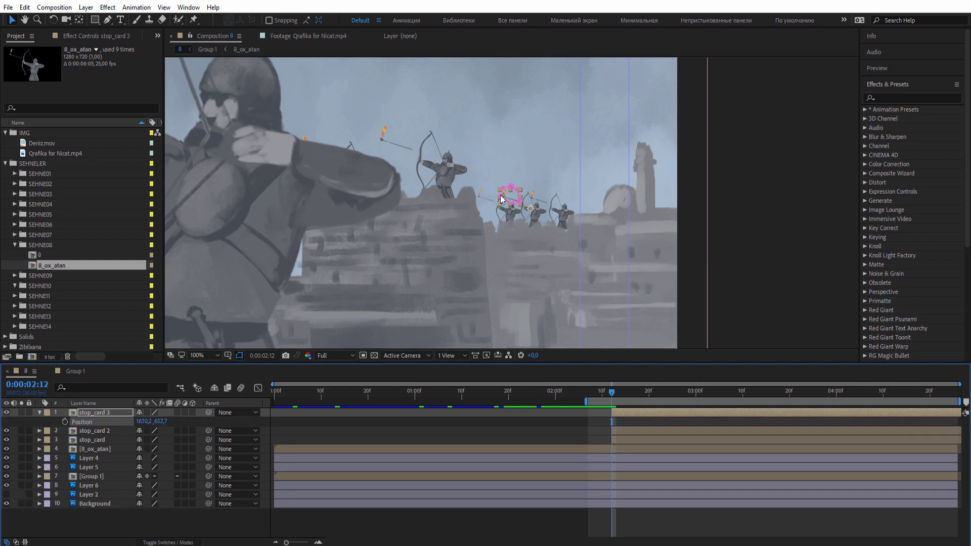
Move stop_card 3 toward the foreground archer's bow and scale it to 21%.
{"action": "scroll", "coordinate": [501, 198], "scroll_direction": "up", "scroll_amount": 1}
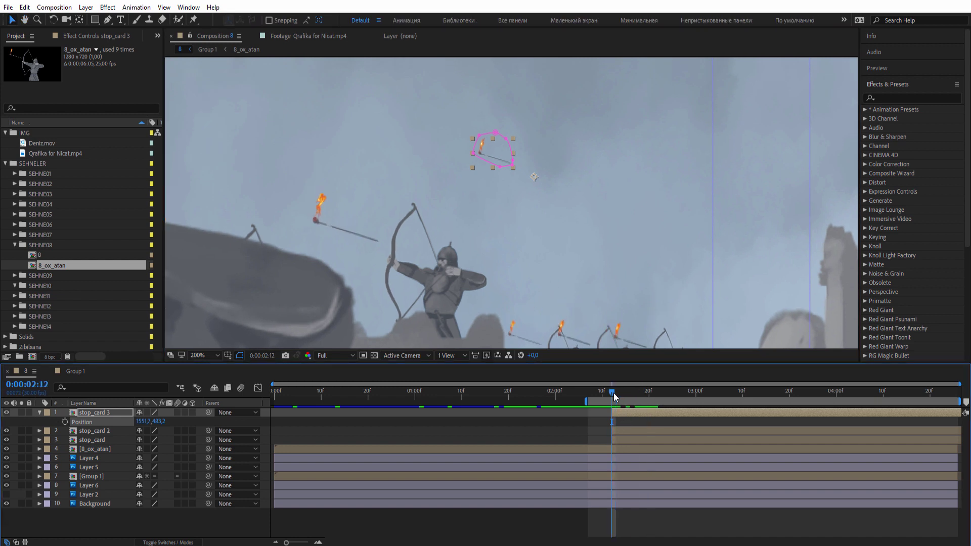
{"action": "left_click_drag", "start_coordinate": [532, 178], "coordinate": [406, 259]}
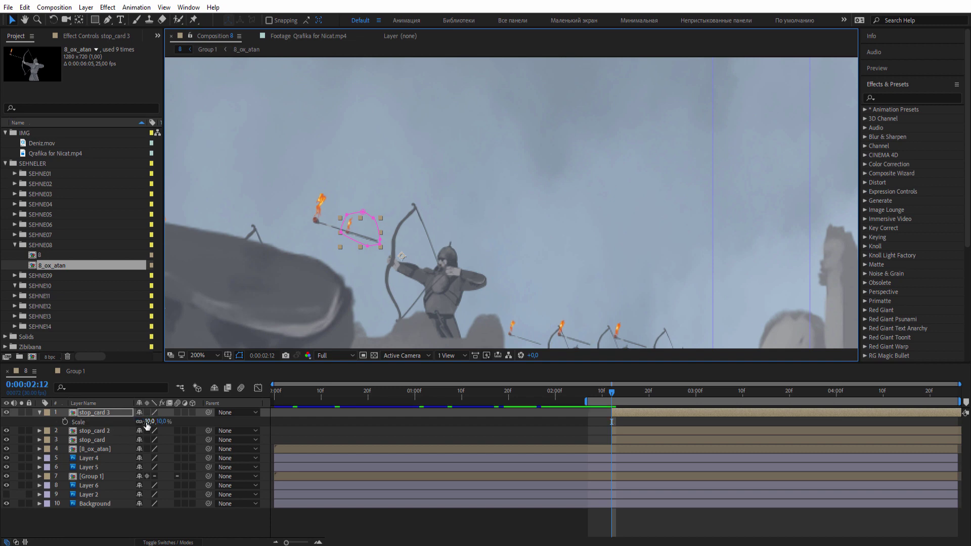
{"action": "left_click_drag", "start_coordinate": [148, 421], "coordinate": [153, 421]}
{"action": "scroll", "coordinate": [290, 227], "scroll_direction": "up", "scroll_amount": 2}
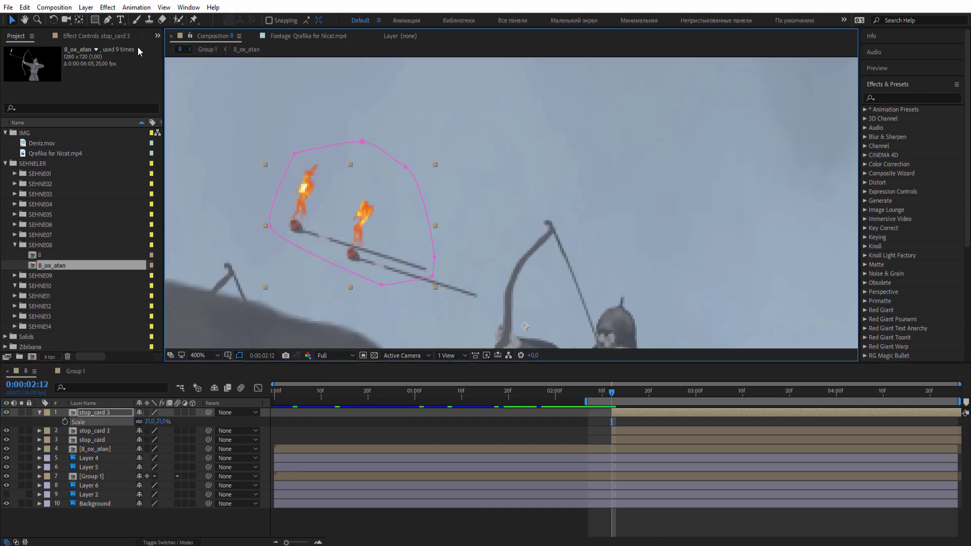
{"action": "left_click", "coordinate": [180, 8]}
{"action": "left_click", "coordinate": [238, 76]}
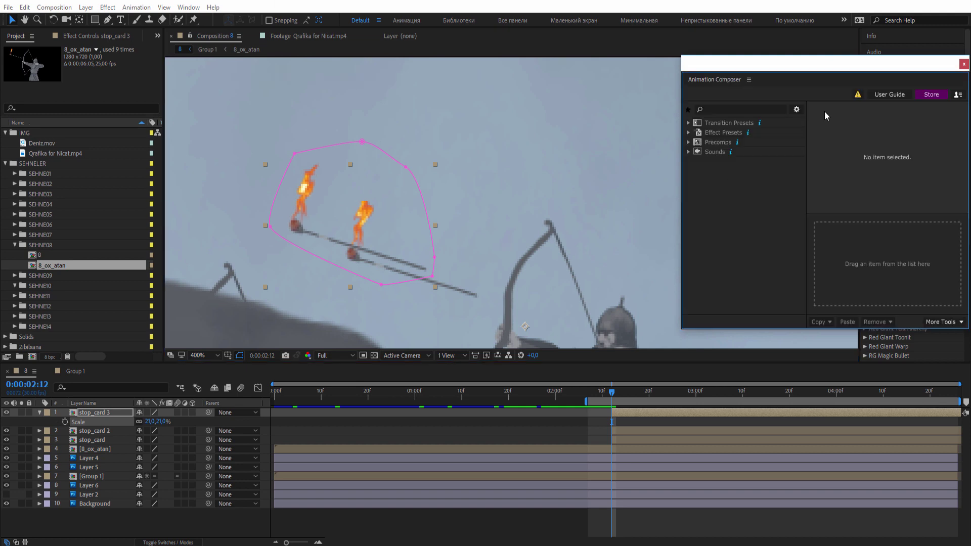
Centre stop_card 3's anchor point with Anchor Point Mover and nudge the arrow right and down.
{"action": "left_click", "coordinate": [964, 64]}
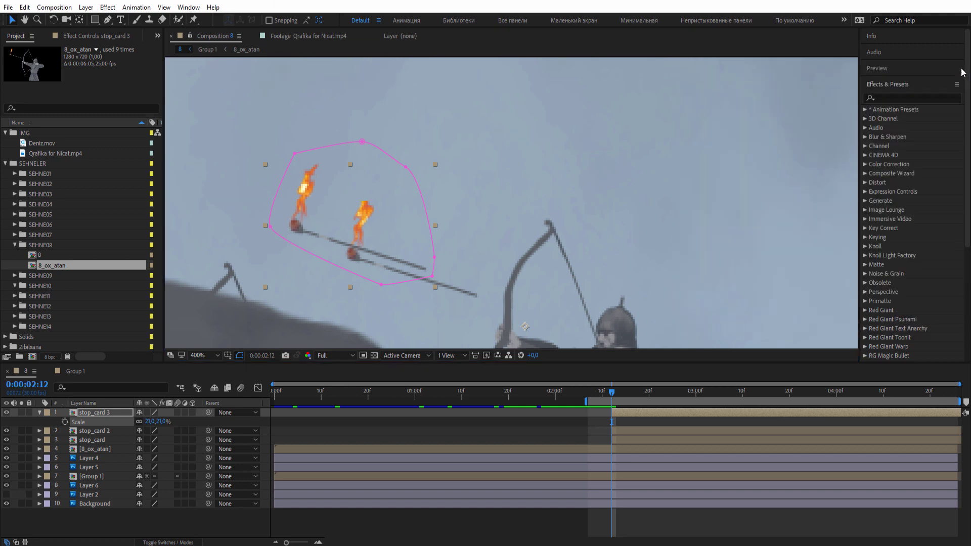
{"action": "left_click", "coordinate": [189, 8]}
{"action": "left_click", "coordinate": [223, 88]}
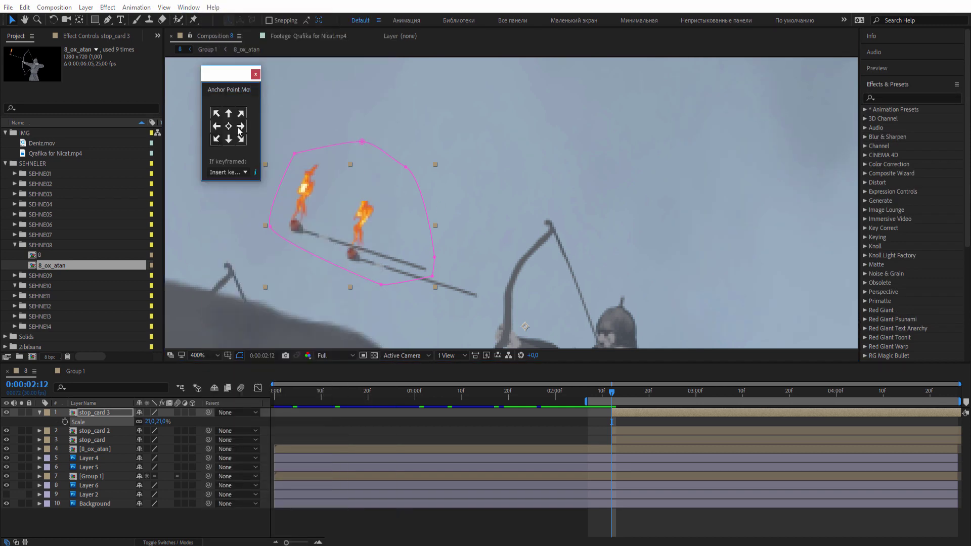
{"action": "left_click", "coordinate": [255, 75]}
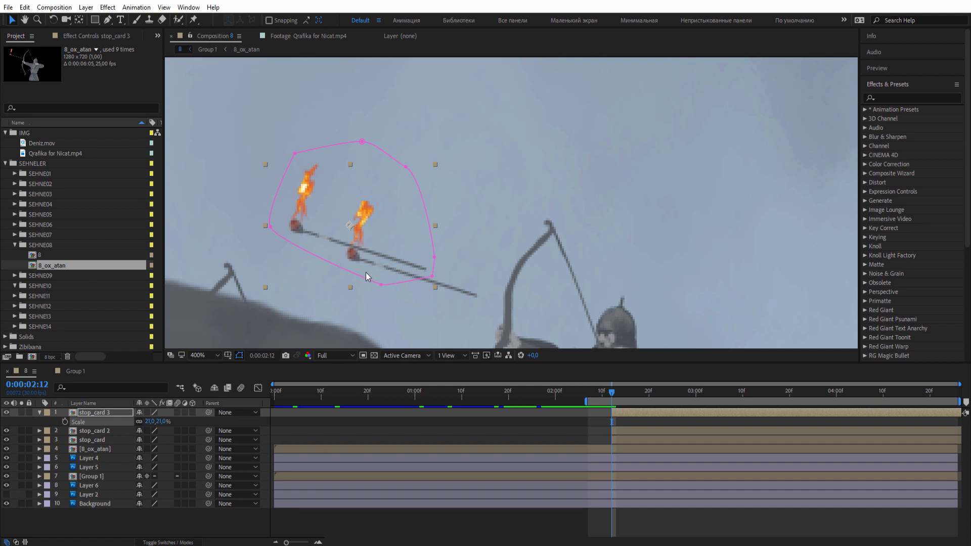
{"action": "scroll", "coordinate": [366, 272], "scroll_direction": "up", "scroll_amount": 2}
{"action": "left_click_drag", "start_coordinate": [409, 238], "coordinate": [465, 288]}
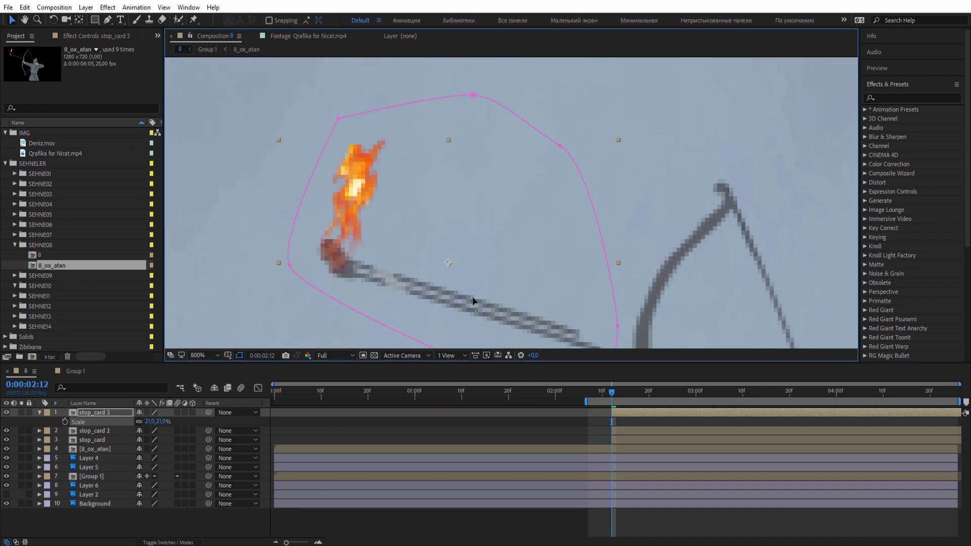
{"action": "key", "text": "comma"}
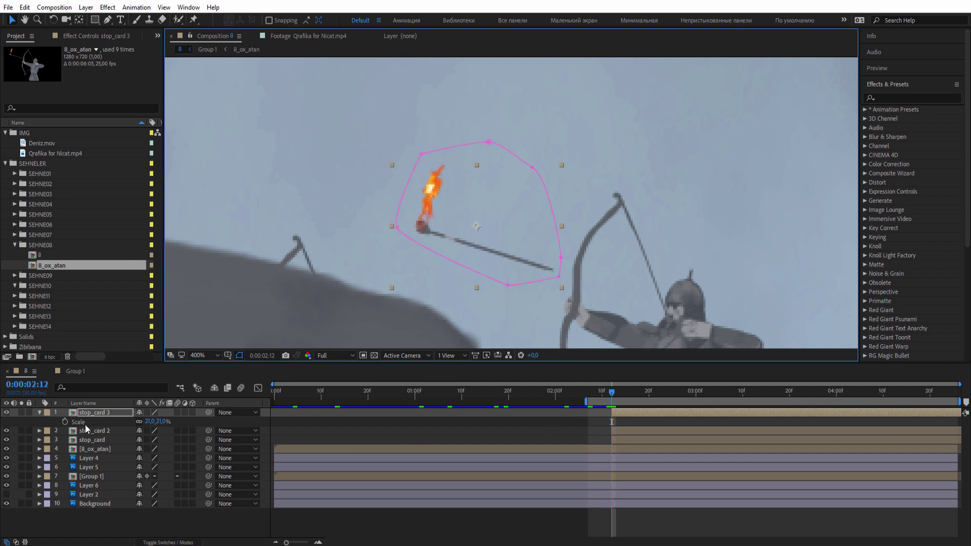
Keyframe stop_card 3's Position frame by frame, nudging the arrow up-left each frame.
{"action": "left_click", "coordinate": [64, 422]}
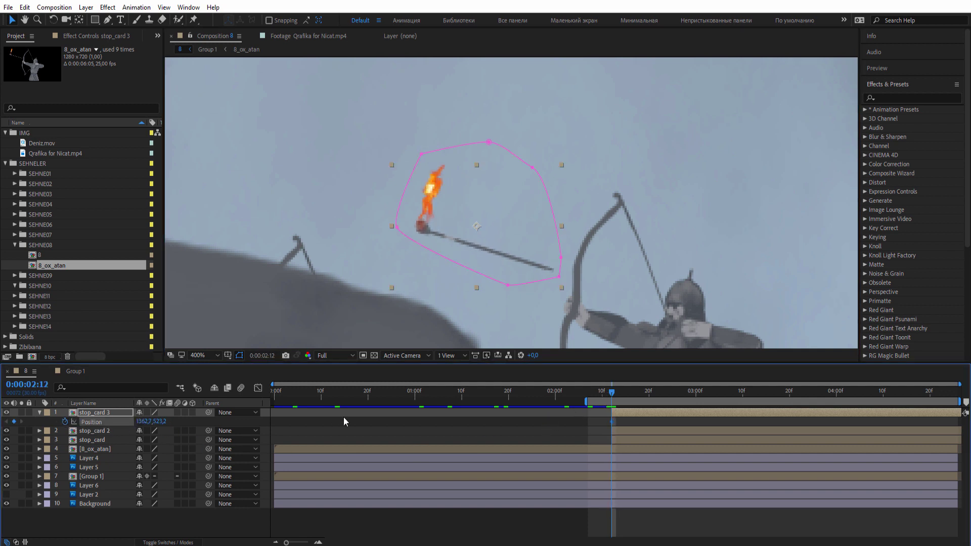
{"action": "key", "text": "Page_Down"}
{"action": "left_click_drag", "start_coordinate": [487, 232], "coordinate": [443, 215]}
{"action": "key", "text": "Page_Down"}
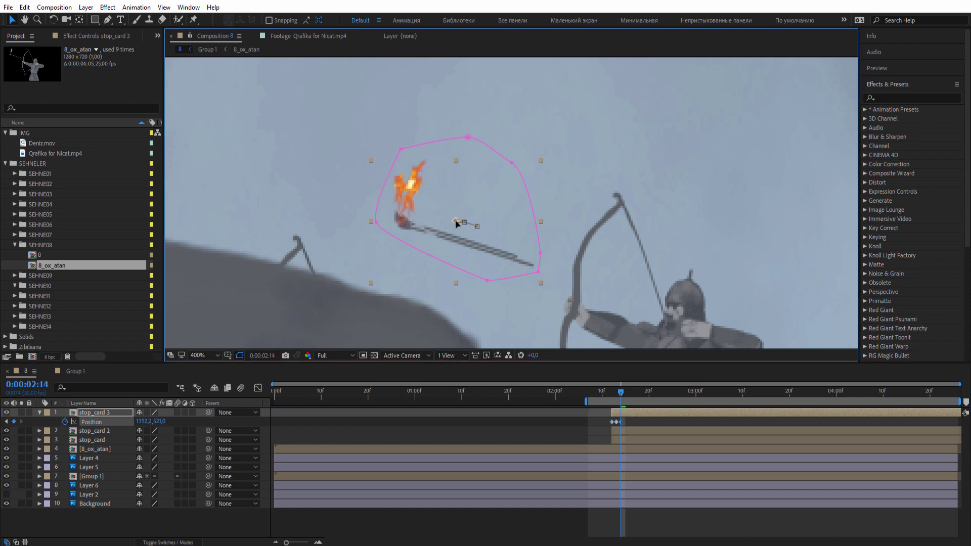
{"action": "key", "text": "Page_Down"}
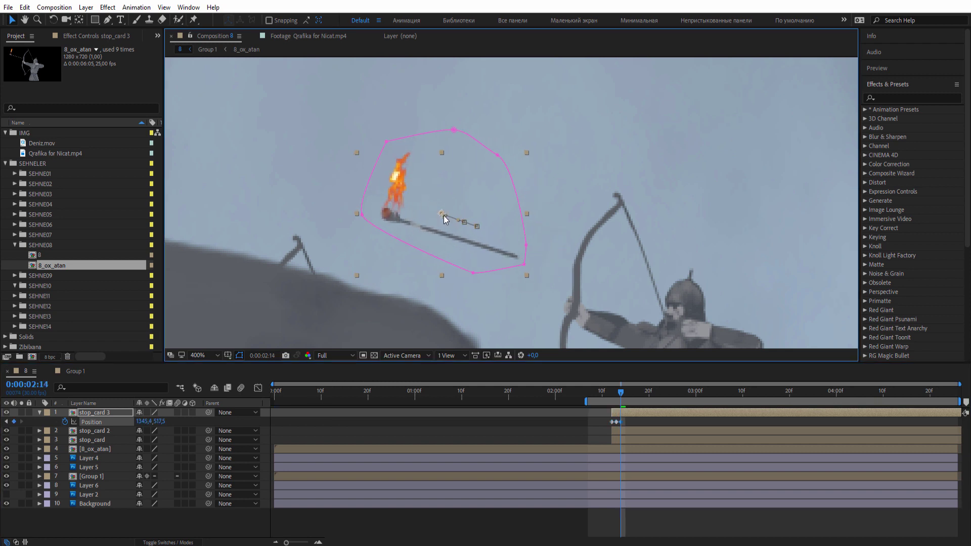
{"action": "left_click_drag", "start_coordinate": [444, 215], "coordinate": [426, 208]}
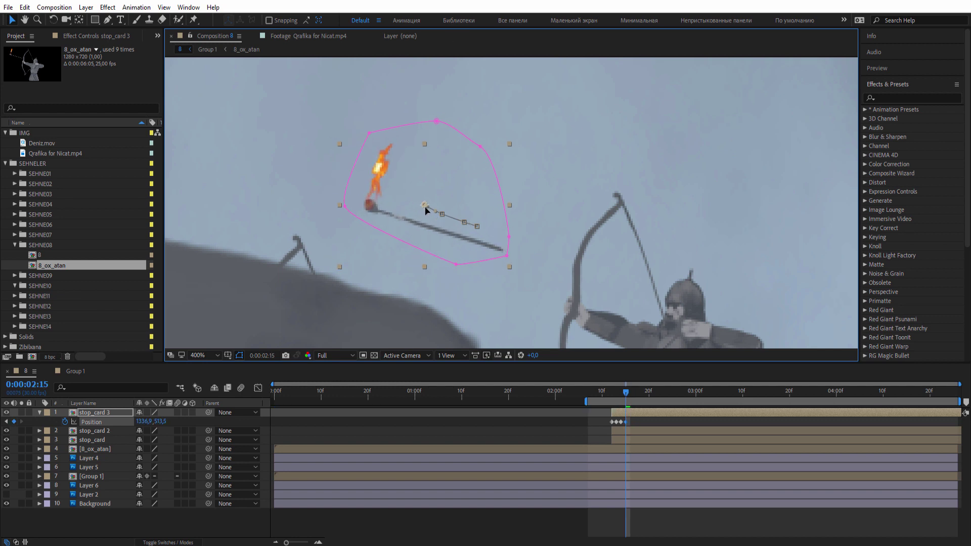
{"action": "key", "text": "Page_Down"}
{"action": "left_click_drag", "start_coordinate": [425, 210], "coordinate": [382, 189]}
{"action": "key", "text": "Page_Down"}
{"action": "key", "text": "Page_Down"}
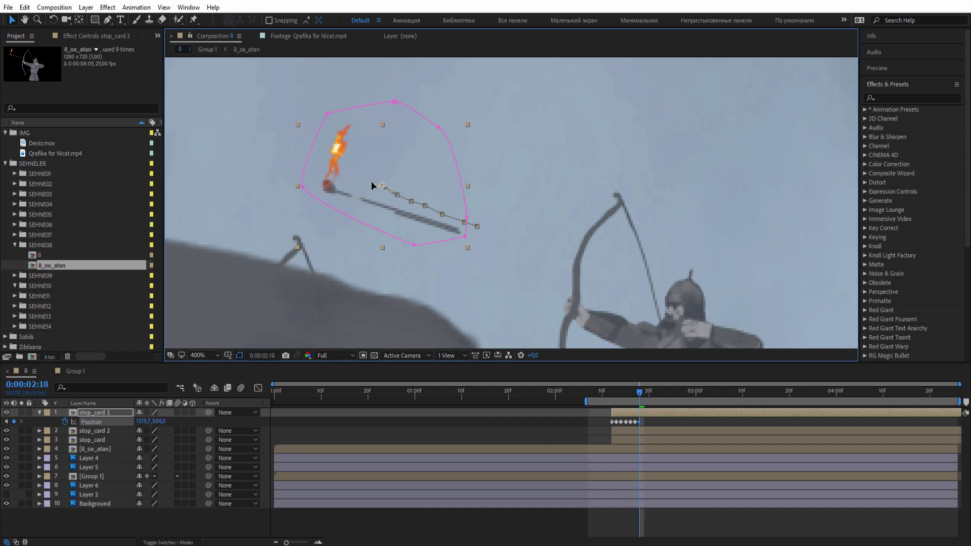
{"action": "key", "text": "Page_Down"}
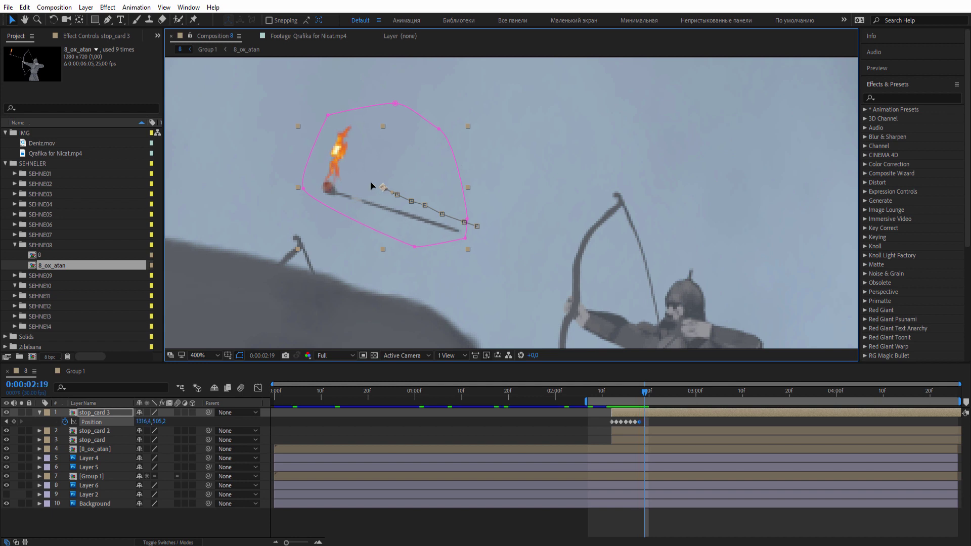
{"action": "left_click_drag", "start_coordinate": [381, 189], "coordinate": [286, 163]}
{"action": "key", "text": "Page_Down"}
{"action": "key", "text": "Page_Down"}
{"action": "key", "text": "Page_Down"}
{"action": "key", "text": "Page_Down"}
{"action": "key", "text": "slash"}
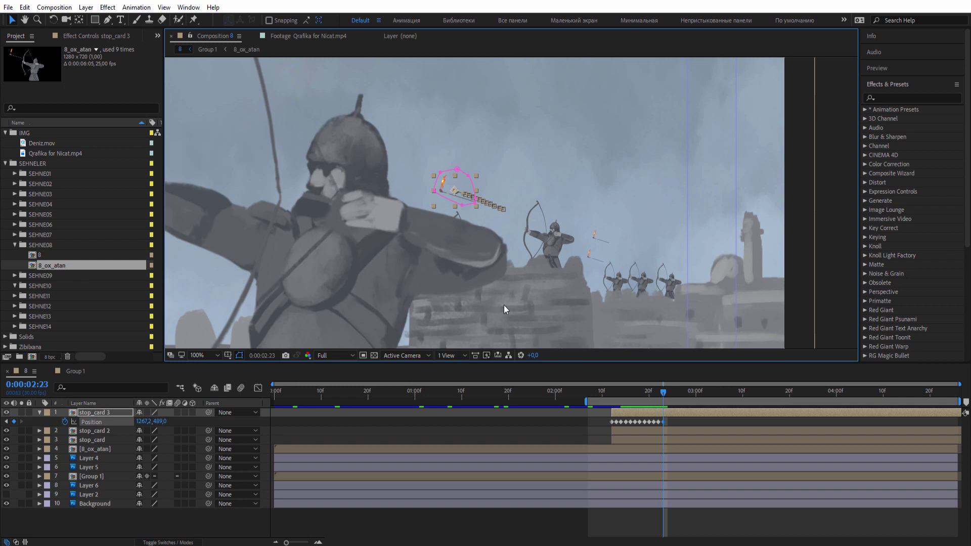
Add Position keys at about 3:09 and 4:25 carrying the arrow further left, then preview.
{"action": "left_click_drag", "start_coordinate": [684, 391], "coordinate": [739, 392]}
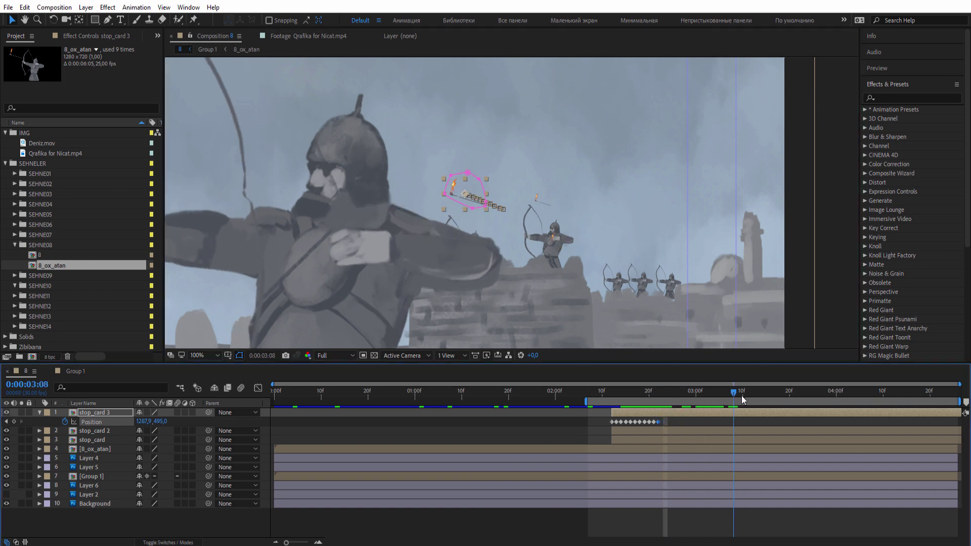
{"action": "mouse_move", "coordinate": [443, 186]}
{"action": "left_mouse_down"}
{"action": "mouse_move", "coordinate": [451, 188]}
{"action": "mouse_move", "coordinate": [326, 155]}
{"action": "left_mouse_up"}
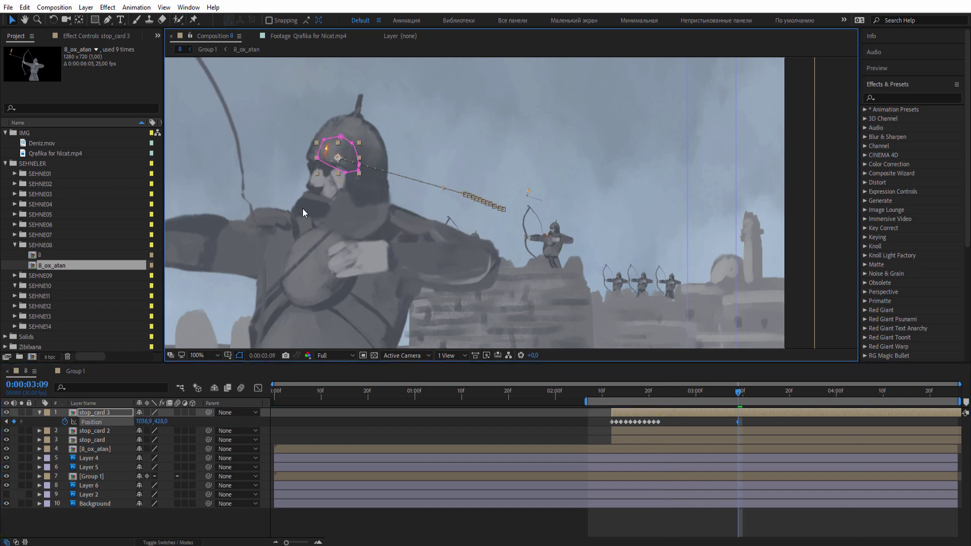
{"action": "key", "text": "space"}
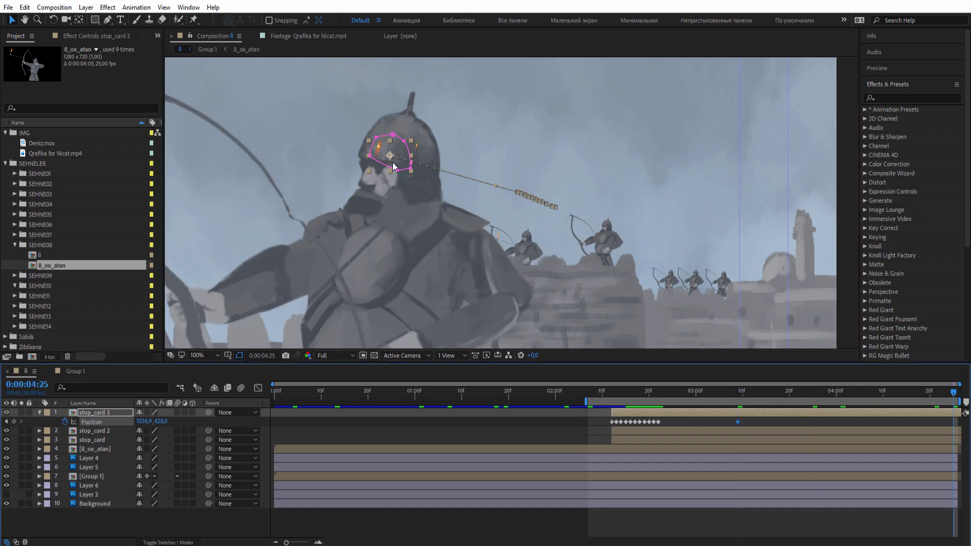
{"action": "left_click_drag", "start_coordinate": [393, 166], "coordinate": [251, 200]}
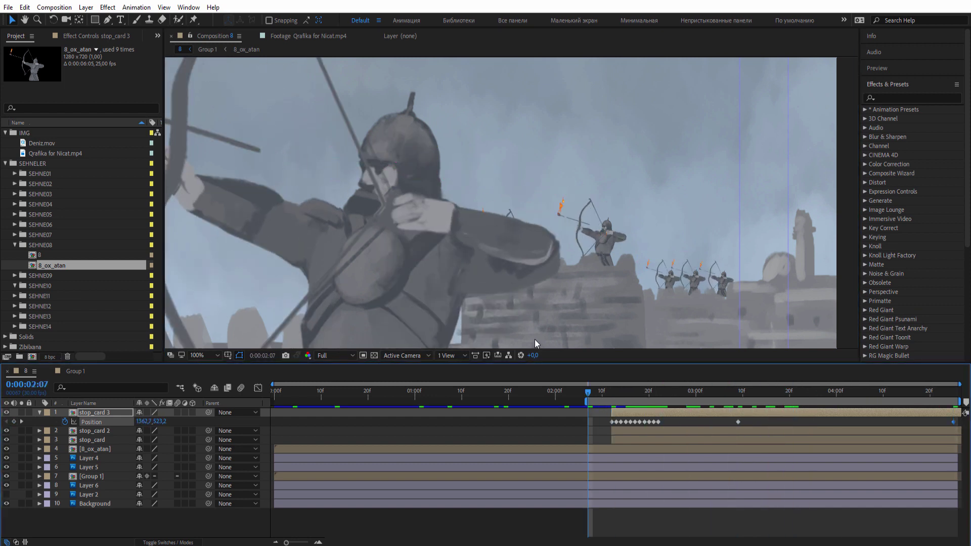
{"action": "scroll", "coordinate": [535, 338], "scroll_direction": "down", "scroll_amount": 2}
{"action": "key", "text": "space"}
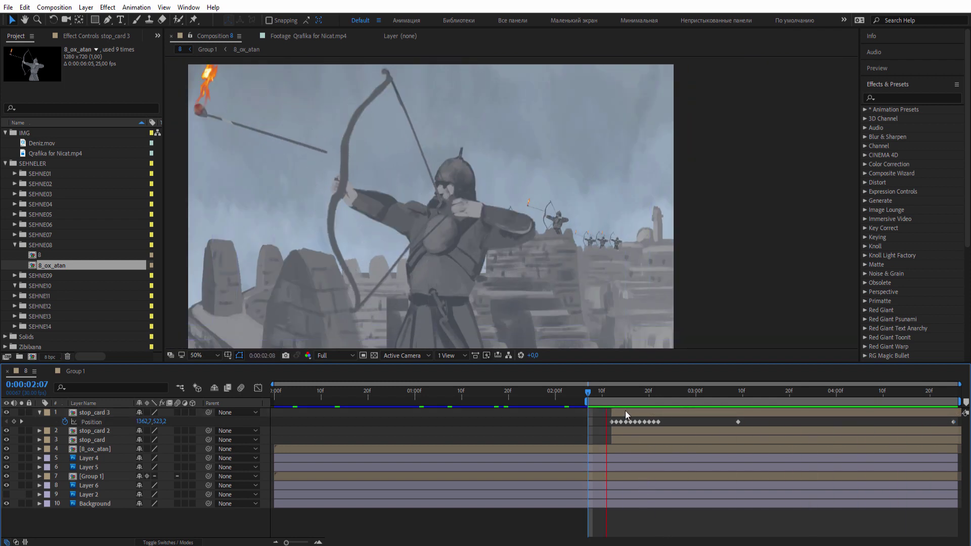
{"action": "left_click", "coordinate": [611, 392]}
{"action": "left_click", "coordinate": [105, 414]}
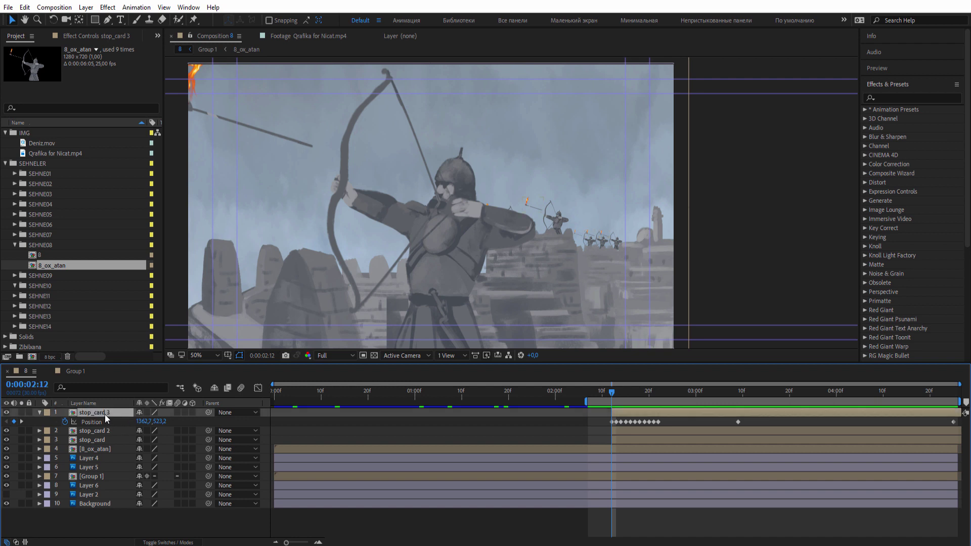
Key stop_card 3's Rotation to -32° near 3:14, tilting toward -72° by 4:25, then preview.
{"action": "key", "text": "r"}
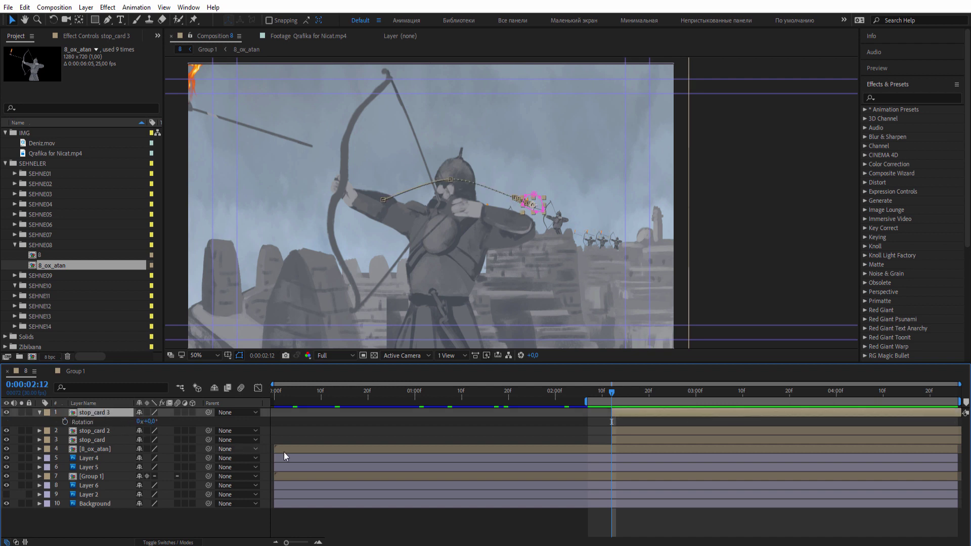
{"action": "key", "text": "period"}
{"action": "mouse_move", "coordinate": [650, 391]}
{"action": "left_mouse_down"}
{"action": "mouse_move", "coordinate": [750, 402]}
{"action": "mouse_move", "coordinate": [694, 411]}
{"action": "mouse_move", "coordinate": [817, 392]}
{"action": "left_mouse_up"}
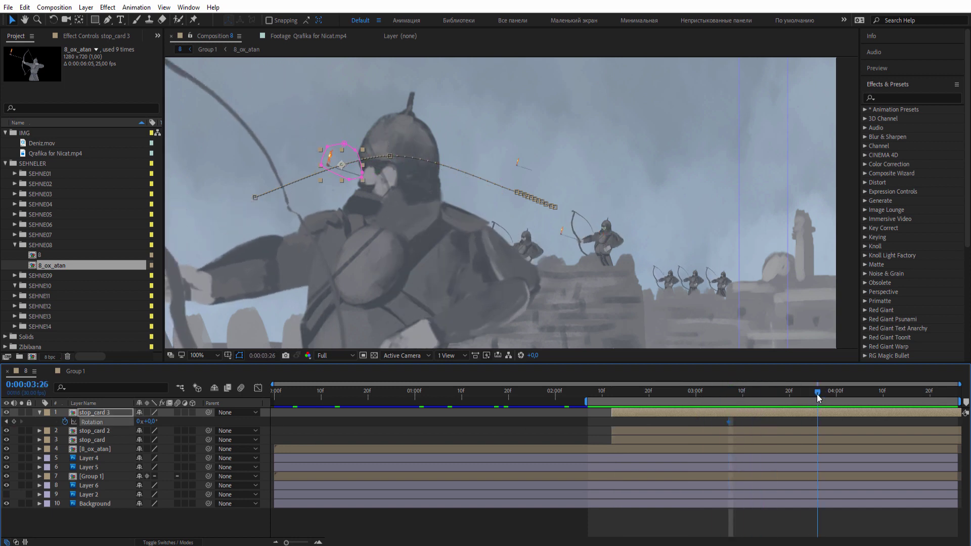
{"action": "left_click_drag", "start_coordinate": [146, 421], "coordinate": [137, 421]}
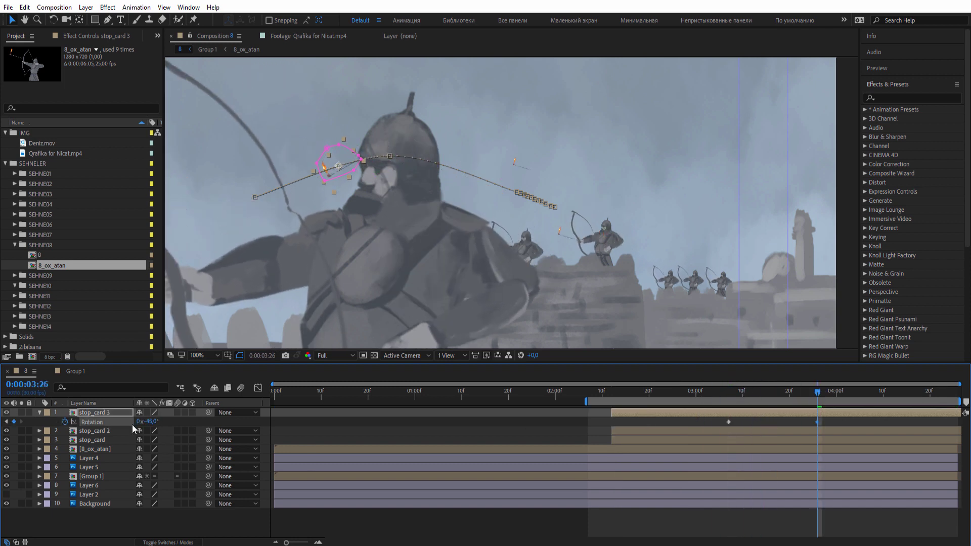
{"action": "left_click", "coordinate": [439, 527]}
{"action": "left_click_drag", "start_coordinate": [617, 393], "coordinate": [954, 407]}
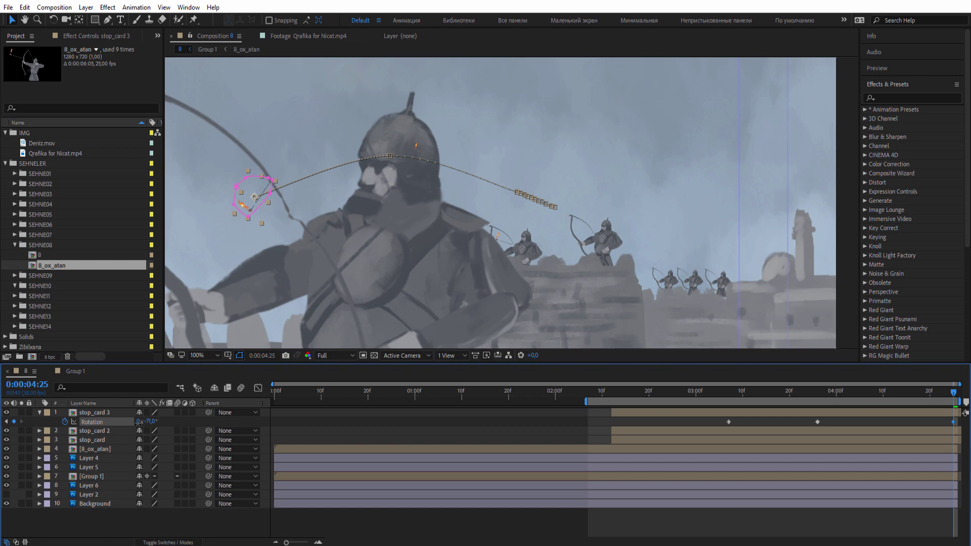
{"action": "left_click", "coordinate": [884, 411]}
{"action": "key", "text": "space"}
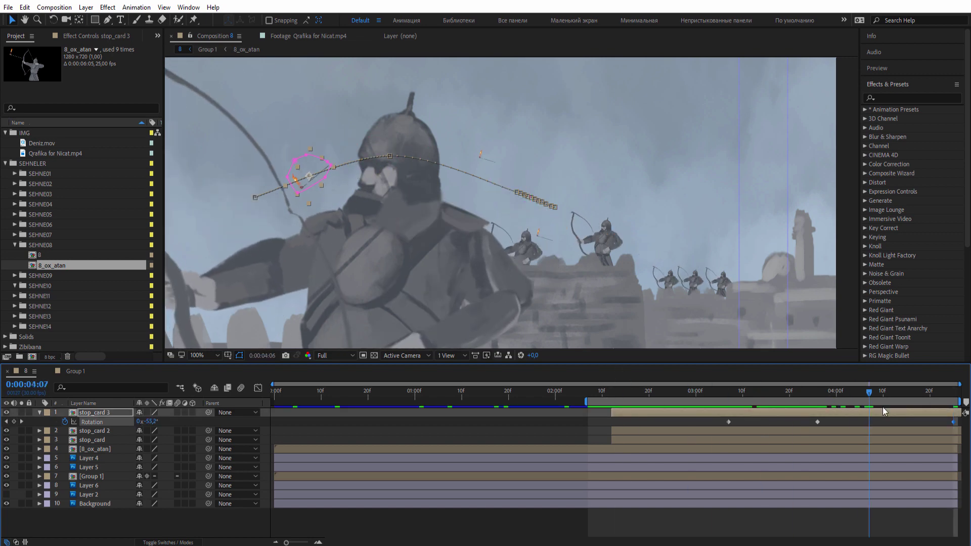
{"action": "scroll", "coordinate": [401, 278], "scroll_direction": "down", "scroll_amount": 4}
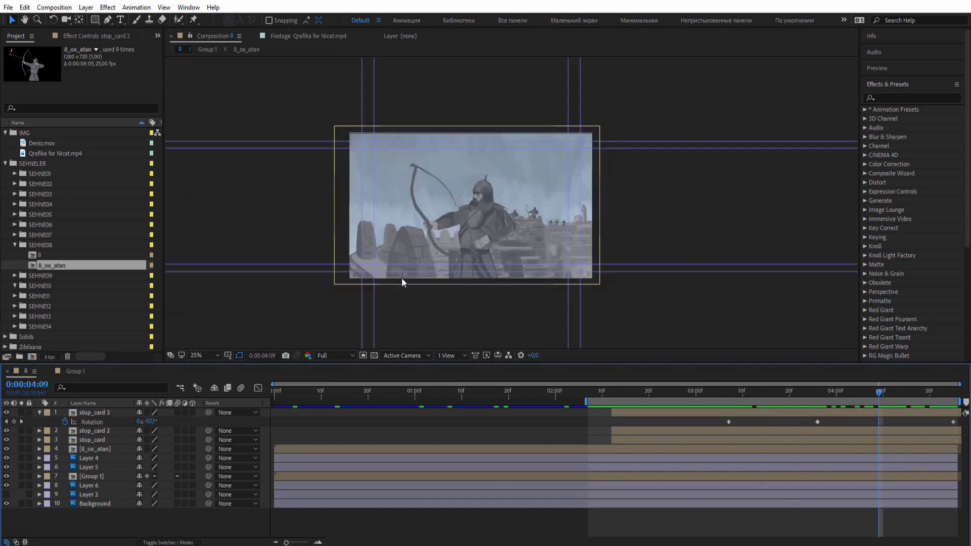
{"action": "scroll", "coordinate": [426, 269], "scroll_direction": "up", "scroll_amount": 2}
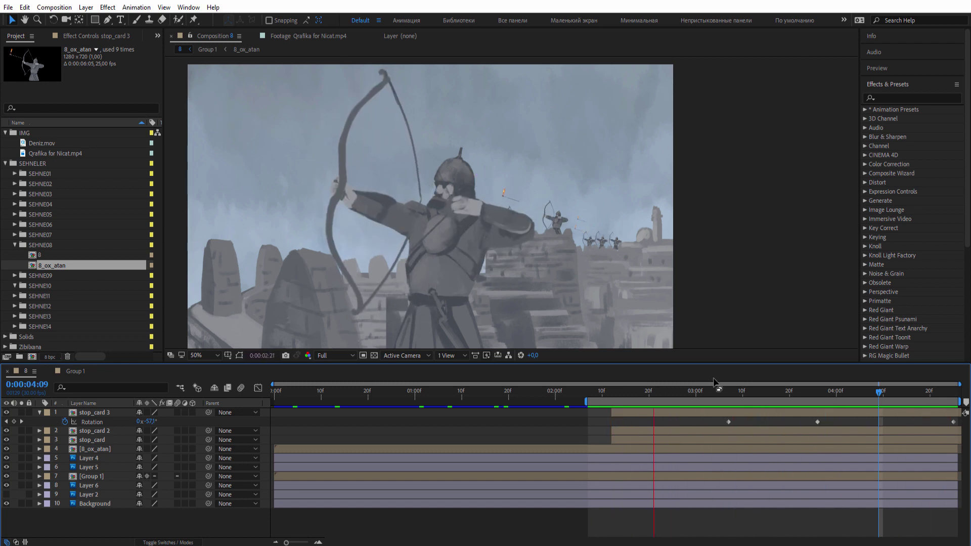
{"action": "mouse_move", "coordinate": [715, 389]}
{"action": "left_mouse_down"}
{"action": "mouse_move", "coordinate": [953, 391]}
{"action": "mouse_move", "coordinate": [733, 414]}
{"action": "left_mouse_up"}
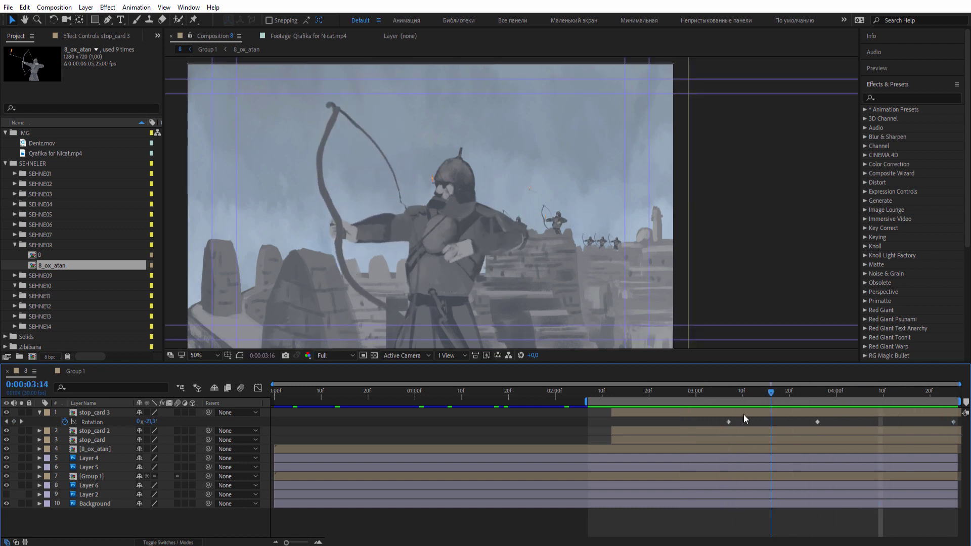
Collapse the Rotation property and set the viewer magnification to Fit.
{"action": "left_click", "coordinate": [39, 414]}
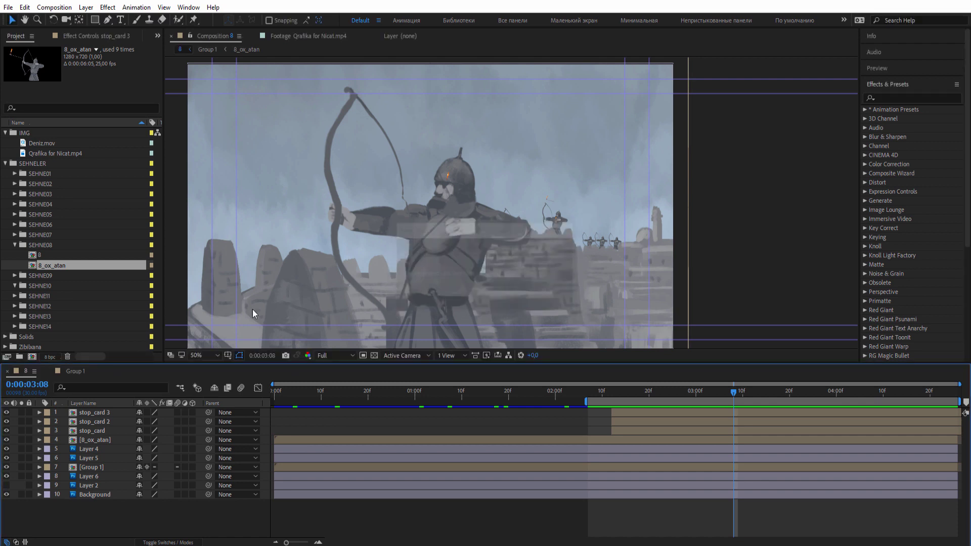
{"action": "left_click", "coordinate": [216, 355]}
{"action": "left_click", "coordinate": [235, 175]}
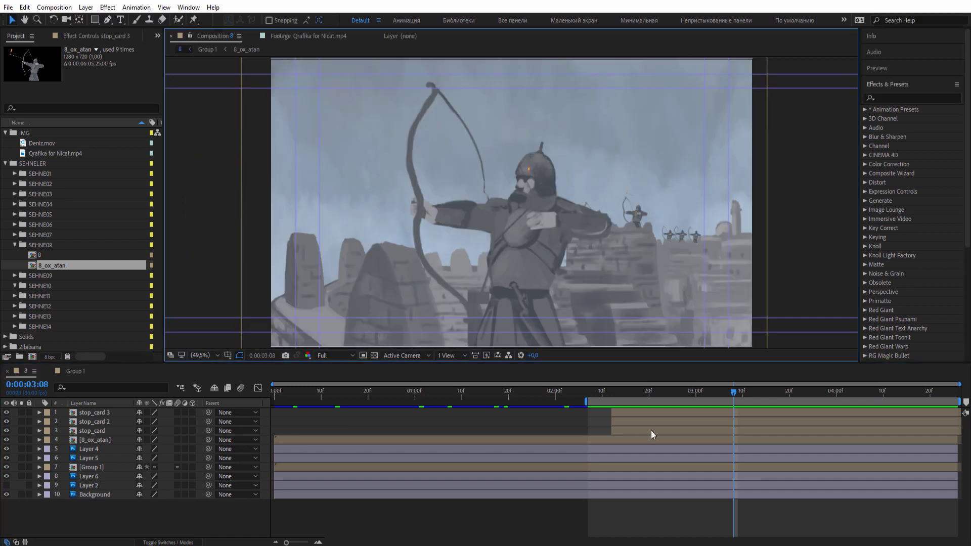
Move the three stop_card layers beneath 8_ox_atan and scrub to the end to review.
{"action": "left_click", "coordinate": [93, 412]}
{"action": "left_click", "coordinate": [102, 431], "text": "shift"}
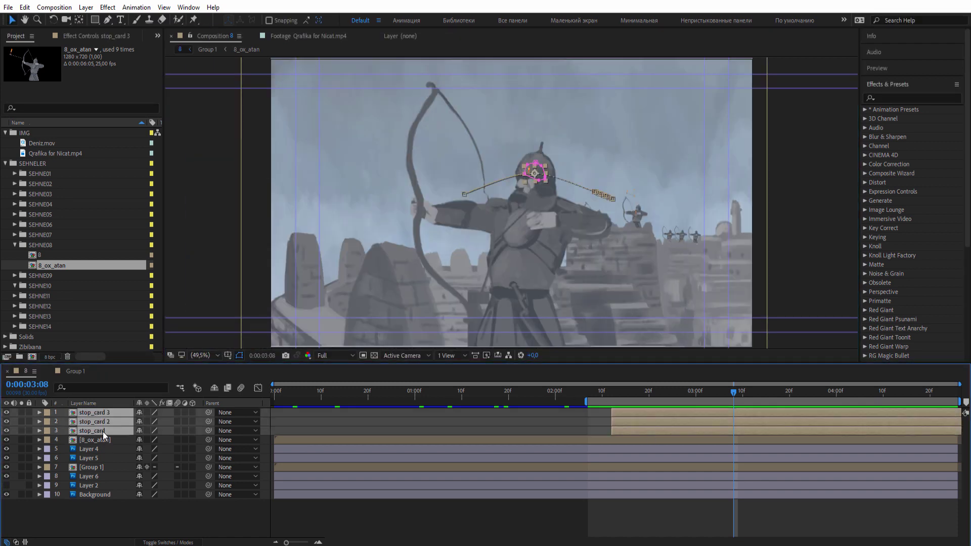
{"action": "mouse_move", "coordinate": [110, 432]}
{"action": "left_mouse_down"}
{"action": "mouse_move", "coordinate": [101, 473]}
{"action": "mouse_move", "coordinate": [102, 442]}
{"action": "left_mouse_up"}
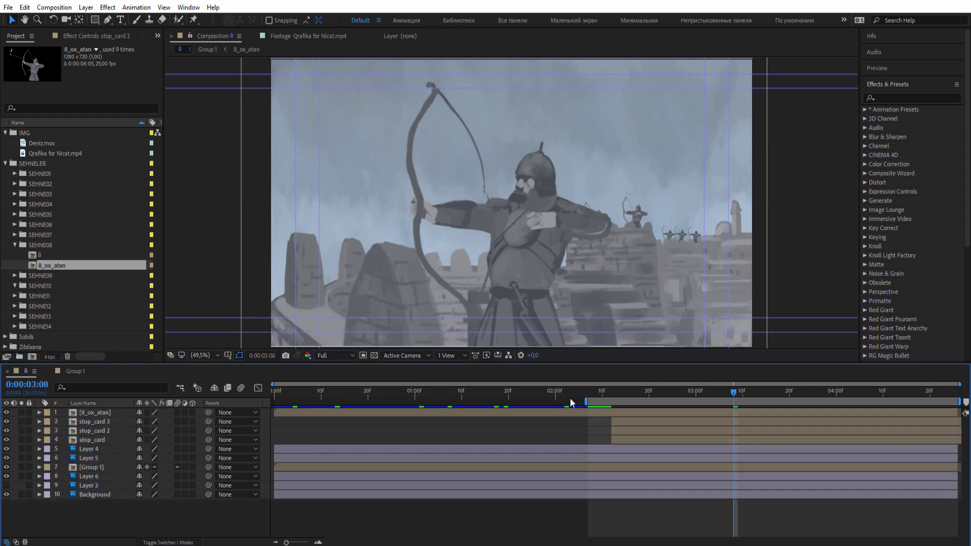
{"action": "left_click", "coordinate": [606, 397]}
{"action": "mouse_move", "coordinate": [633, 397]}
{"action": "left_mouse_down"}
{"action": "mouse_move", "coordinate": [967, 411]}
{"action": "mouse_move", "coordinate": [894, 407]}
{"action": "mouse_move", "coordinate": [956, 407]}
{"action": "left_mouse_up"}
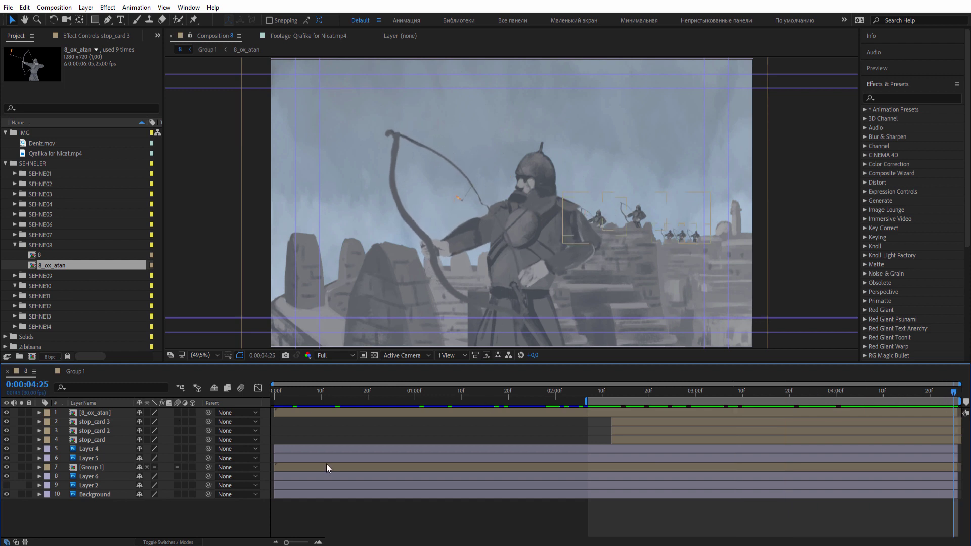
{"action": "scroll", "coordinate": [553, 275], "scroll_direction": "down", "scroll_amount": 2}
{"action": "scroll", "coordinate": [530, 278], "scroll_direction": "up", "scroll_amount": 2}
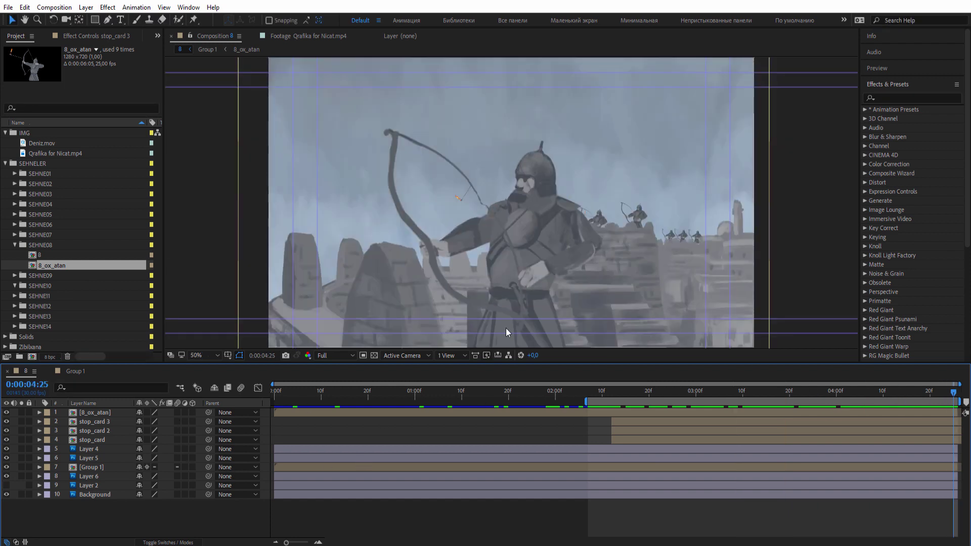
Search the Effects panel for 'gaus' and scrub the timeline between about 02:15 and 03:07.
{"action": "left_click", "coordinate": [895, 97]}
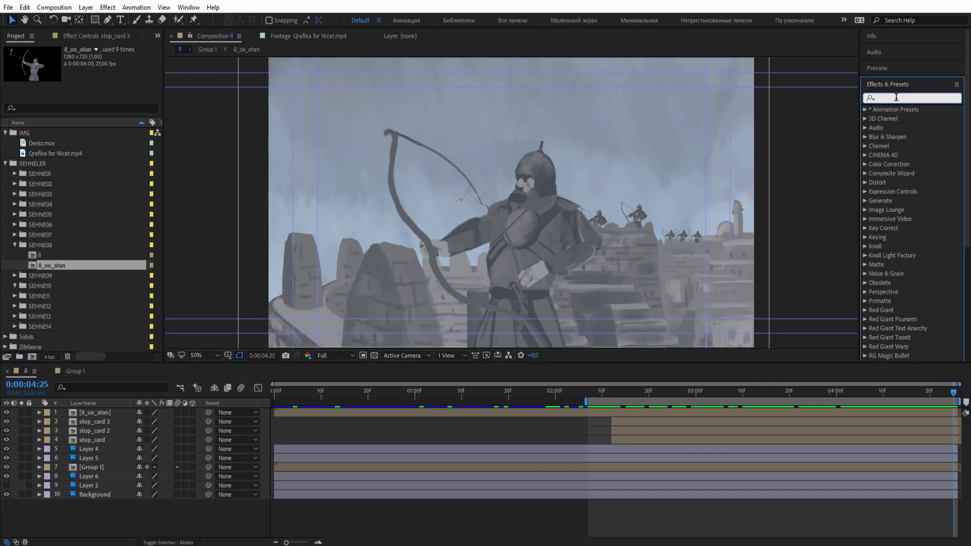
{"action": "type", "text": "gaus"}
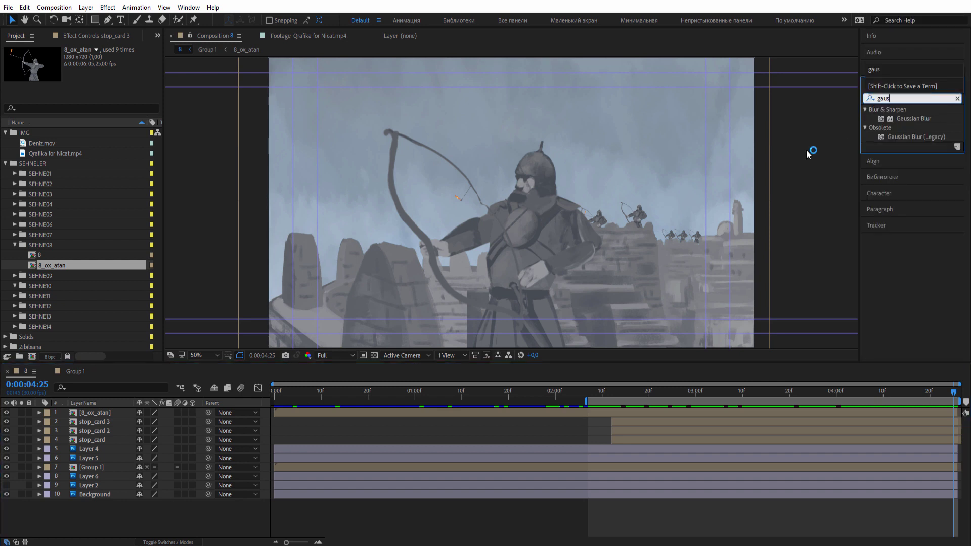
{"action": "left_click", "coordinate": [930, 368]}
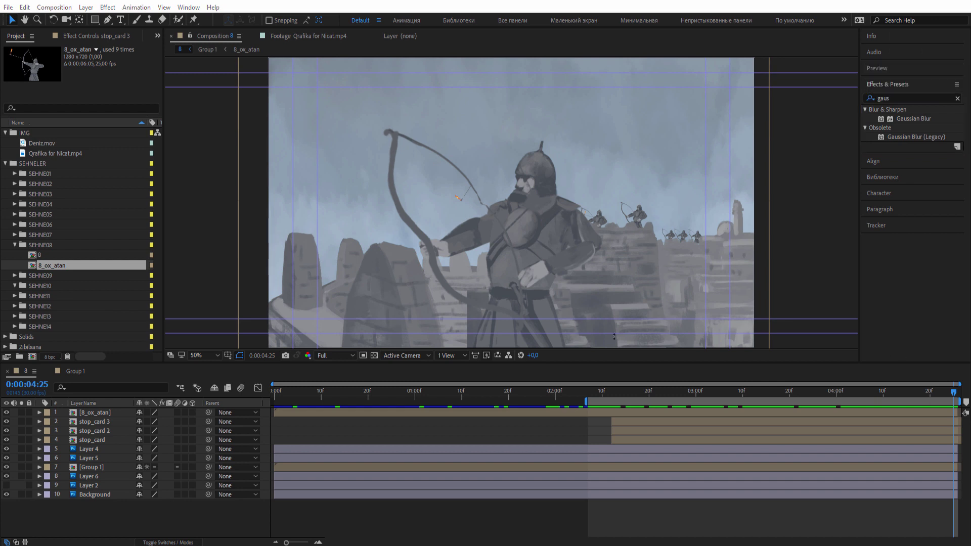
{"action": "left_click_drag", "start_coordinate": [573, 399], "coordinate": [626, 398]}
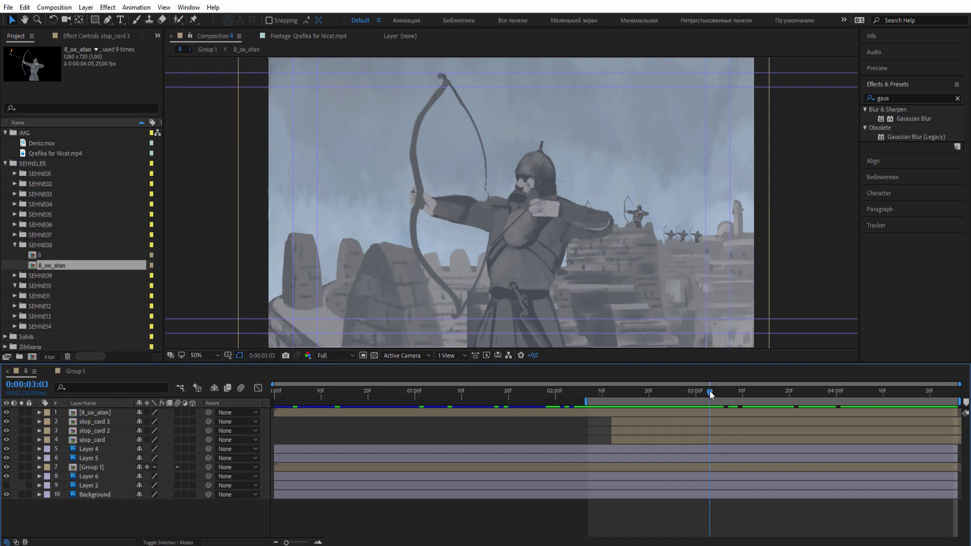
{"action": "mouse_move", "coordinate": [625, 397]}
{"action": "left_mouse_down"}
{"action": "mouse_move", "coordinate": [738, 397]}
{"action": "mouse_move", "coordinate": [594, 409]}
{"action": "mouse_move", "coordinate": [602, 399]}
{"action": "left_mouse_up"}
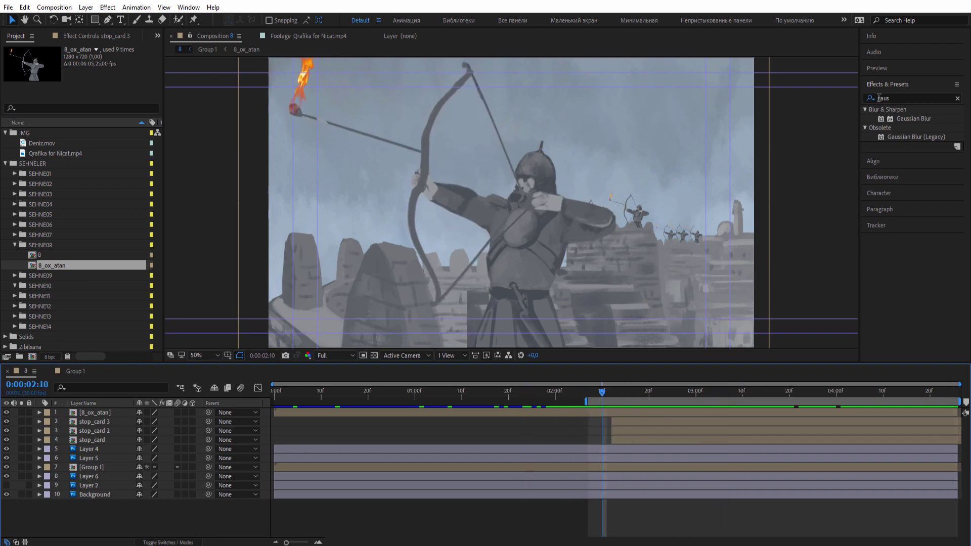
Add an adjustment layer named DEEP and place it just below 8_ox_atan.
{"action": "right_click", "coordinate": [126, 506]}
{"action": "mouse_move", "coordinate": [223, 390]}
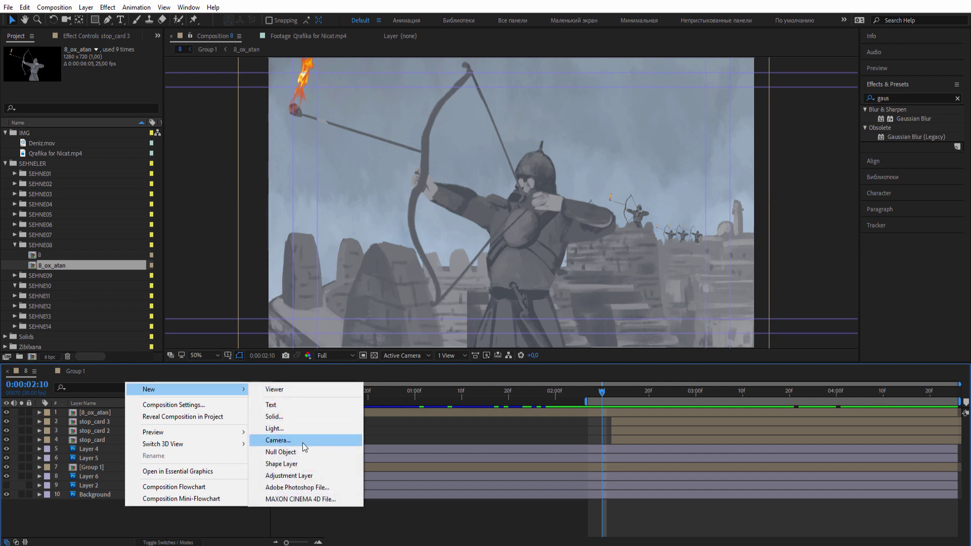
{"action": "left_click", "coordinate": [259, 479]}
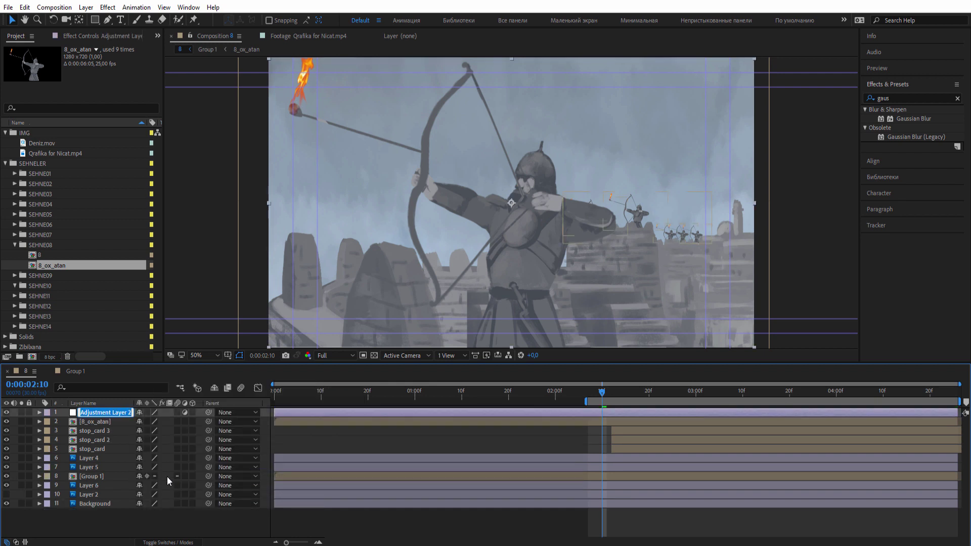
{"action": "type", "text": "DEEP"}
{"action": "key", "text": "Return"}
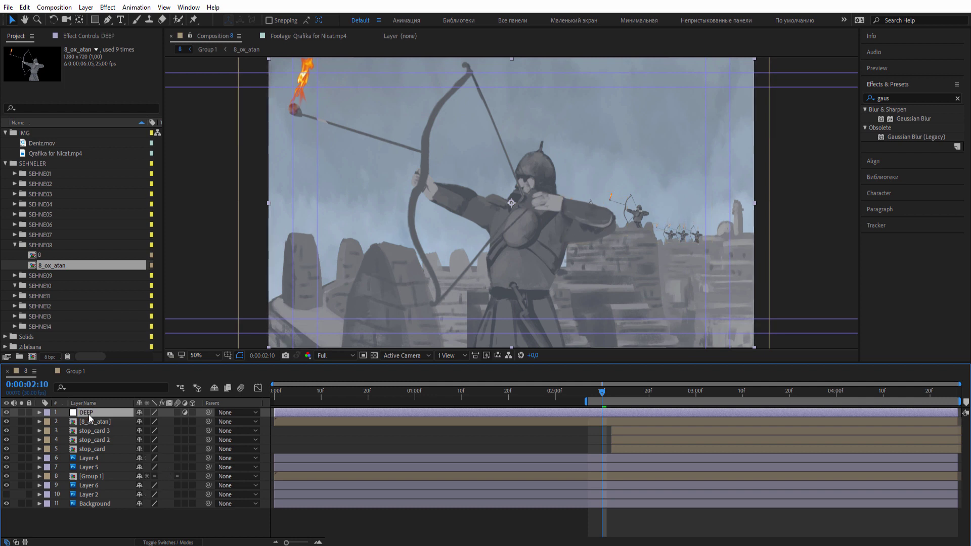
{"action": "left_click_drag", "start_coordinate": [90, 418], "coordinate": [99, 501]}
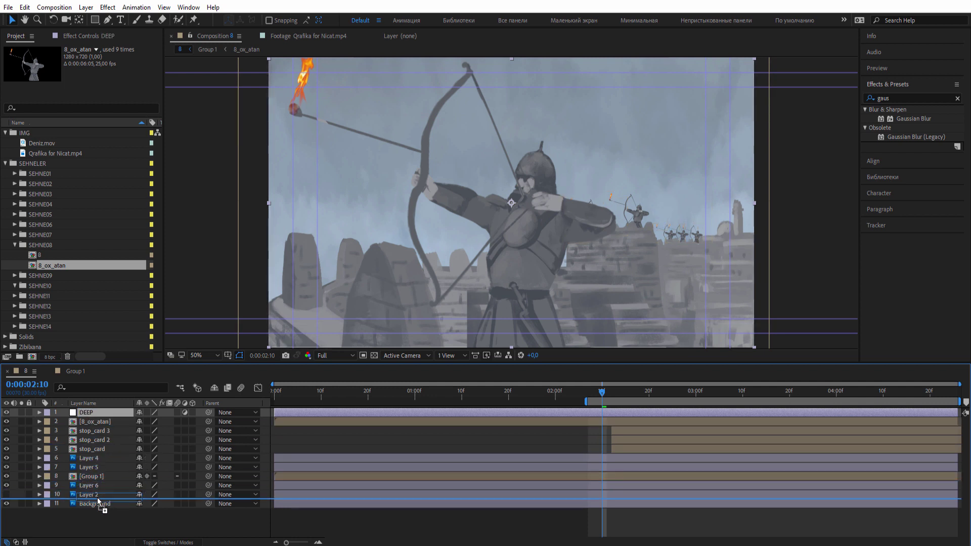
{"action": "left_click_drag", "start_coordinate": [99, 501], "coordinate": [104, 430]}
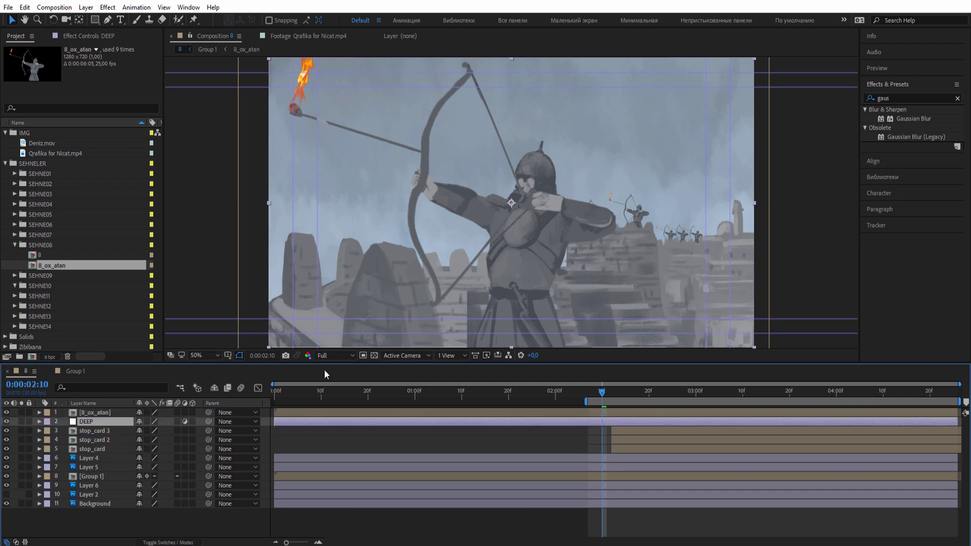
Apply Gaussian Blur to DEEP with Blurriness of about 41.6.
{"action": "left_click_drag", "start_coordinate": [910, 120], "coordinate": [116, 423]}
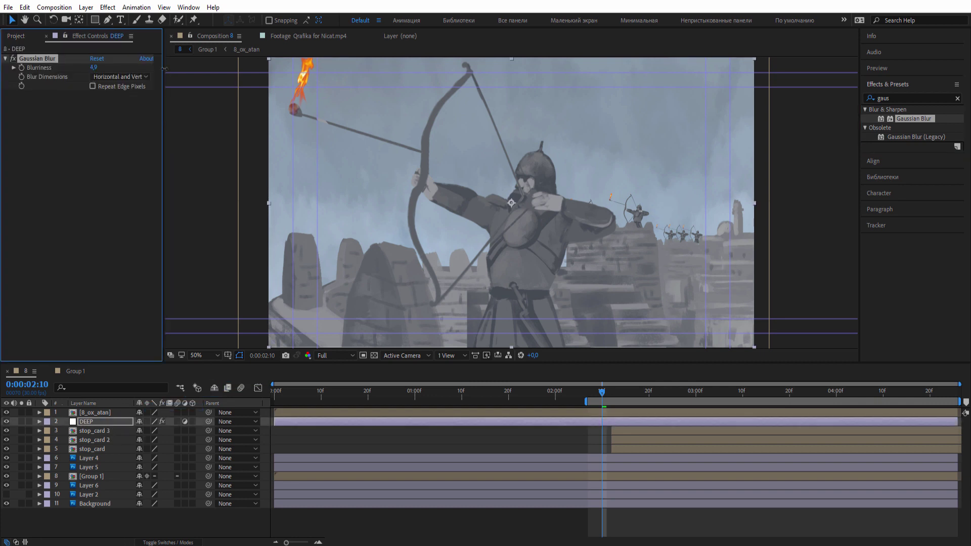
{"action": "left_click_drag", "start_coordinate": [165, 67], "coordinate": [344, 69]}
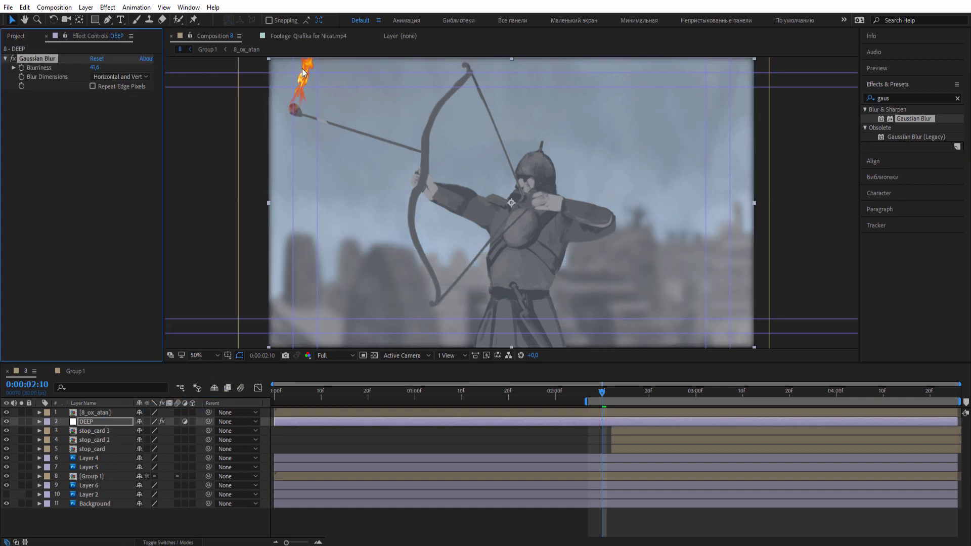
{"action": "left_click", "coordinate": [102, 425]}
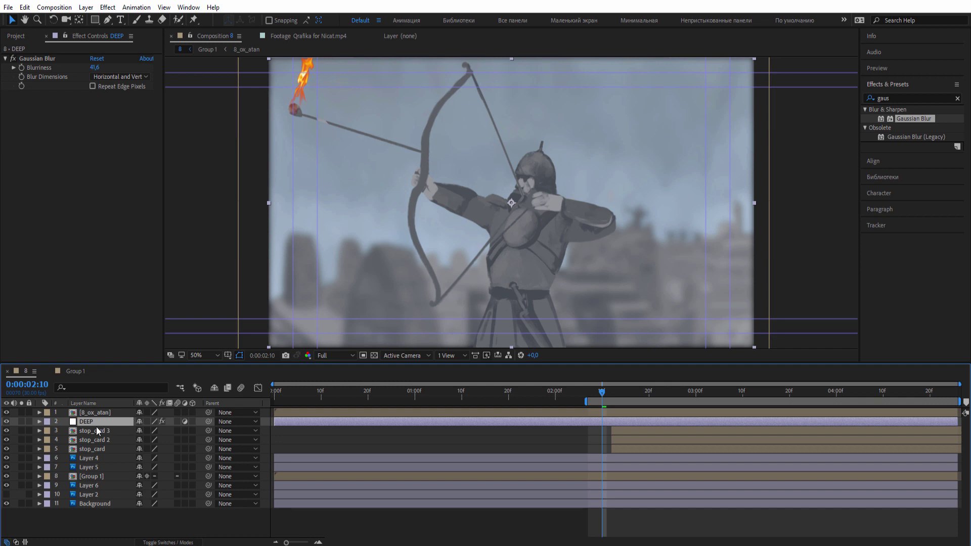
Move the Layer 4 castle foreground above the DEEP blur layer and check the frames.
{"action": "left_click", "coordinate": [7, 458]}
{"action": "left_click", "coordinate": [86, 458]}
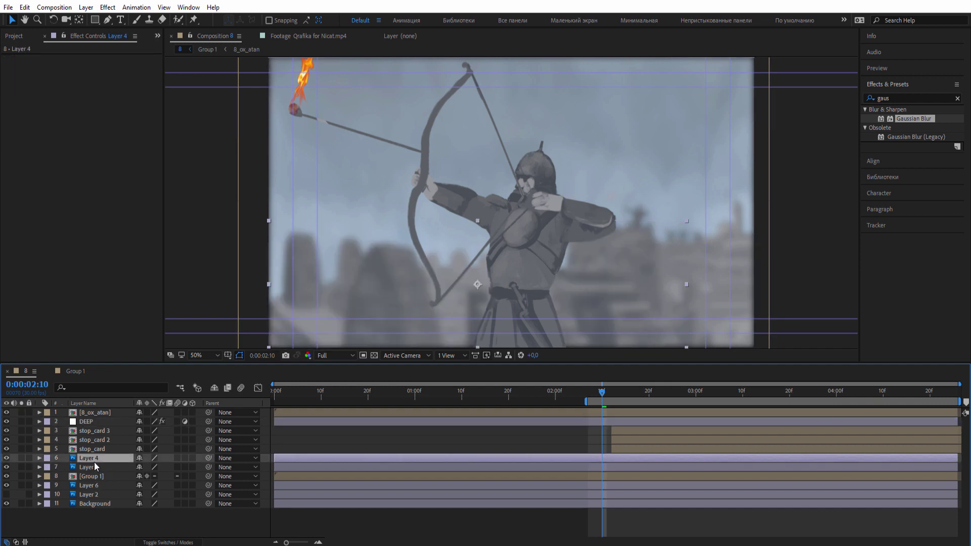
{"action": "left_click_drag", "start_coordinate": [95, 461], "coordinate": [107, 425]}
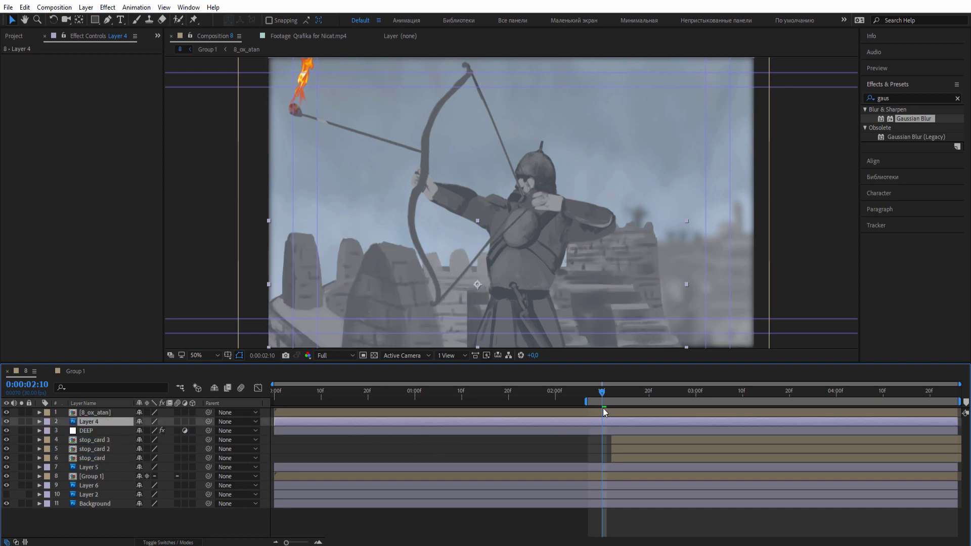
{"action": "left_click_drag", "start_coordinate": [618, 396], "coordinate": [359, 411]}
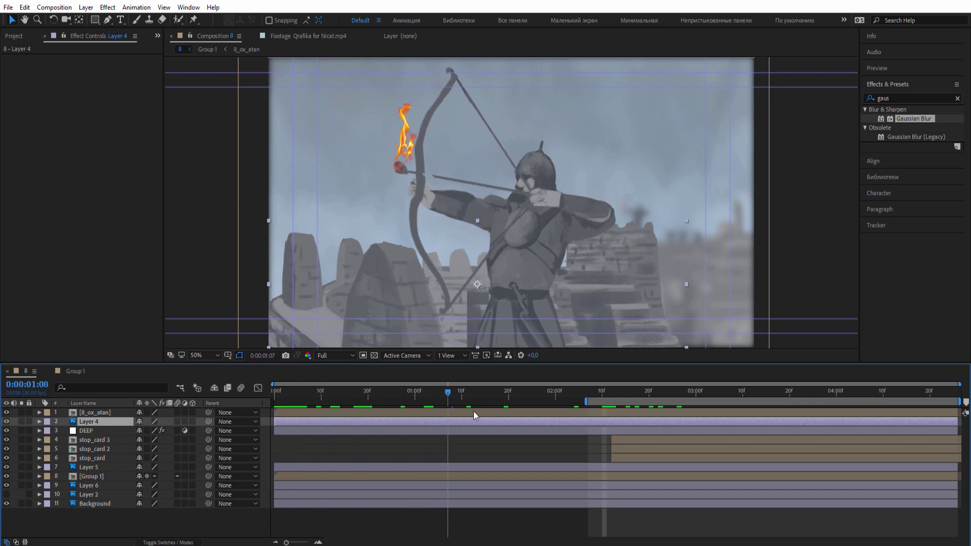
{"action": "left_click_drag", "start_coordinate": [358, 408], "coordinate": [602, 414]}
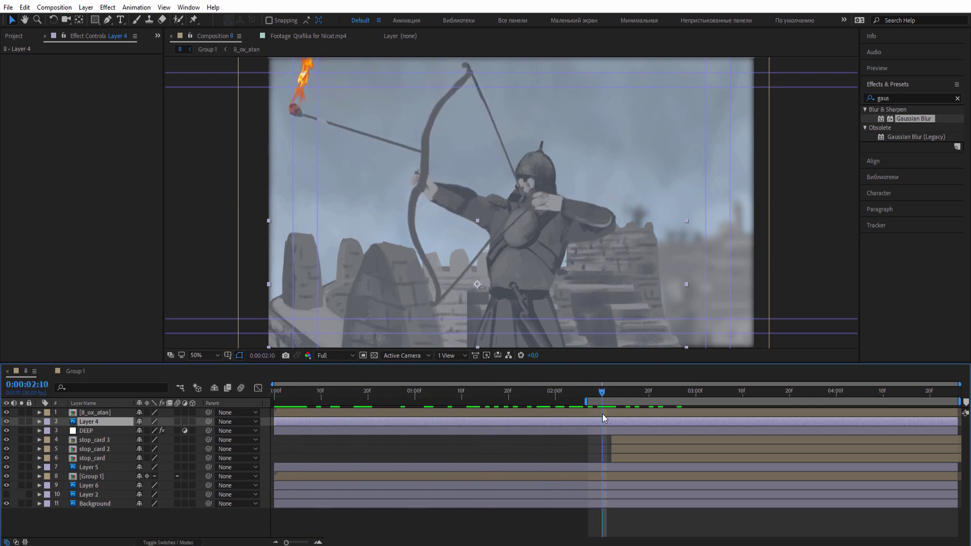
Keyframe DEEP's Opacity fading from 100% to 5% by 0:00:02:13.
{"action": "left_click", "coordinate": [87, 430]}
{"action": "key", "text": "t"}
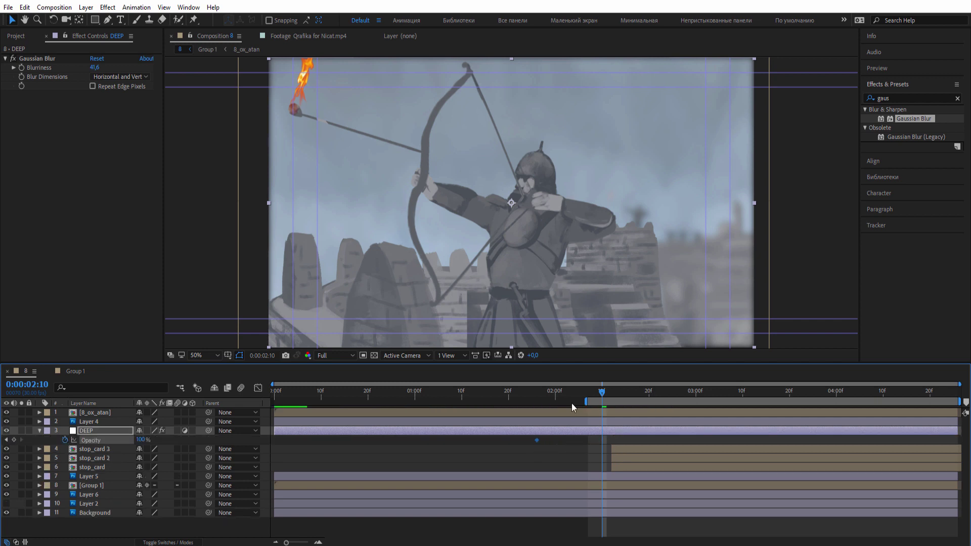
{"action": "left_click_drag", "start_coordinate": [572, 402], "coordinate": [615, 400]}
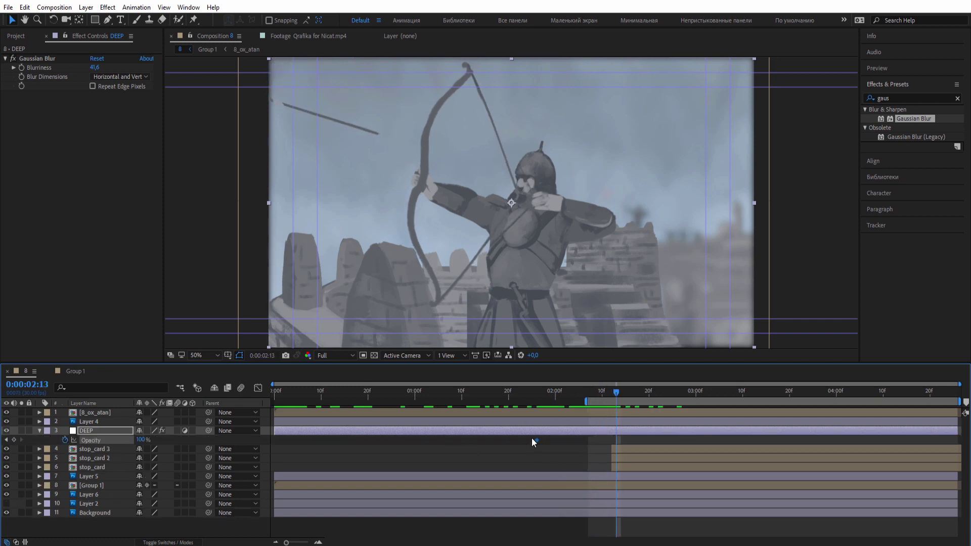
{"action": "left_click_drag", "start_coordinate": [120, 440], "coordinate": [49, 435]}
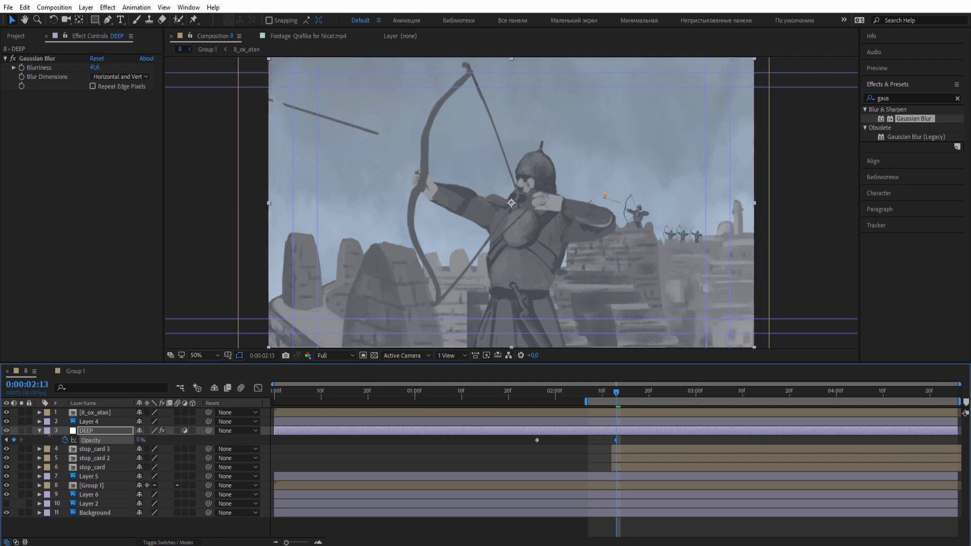
{"action": "left_click_drag", "start_coordinate": [516, 399], "coordinate": [616, 402]}
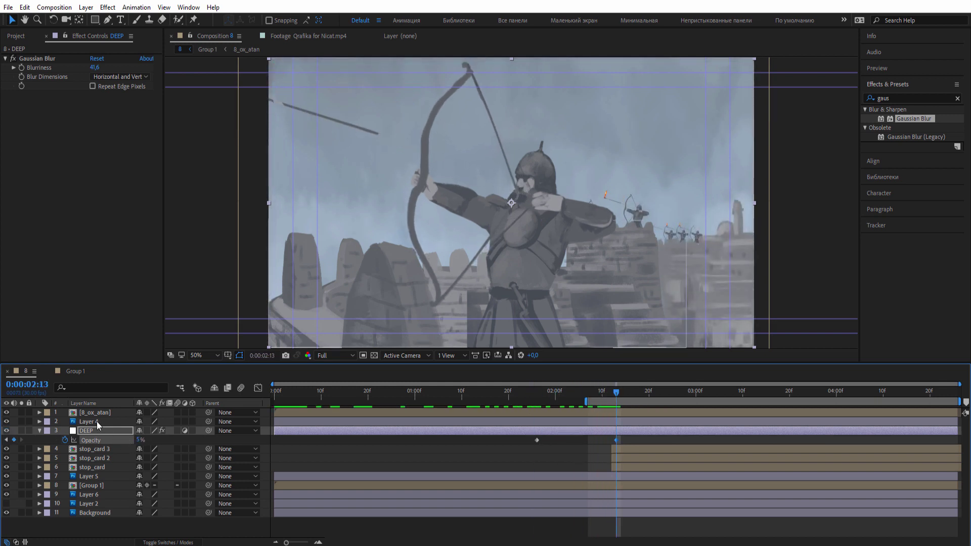
{"action": "left_click", "coordinate": [96, 421]}
Give 8_ox_atan a Gaussian Blur keyframed from 0 at 0:00:01:26 to 23.6 at 0:00:02:13.
{"action": "left_click", "coordinate": [101, 413]}
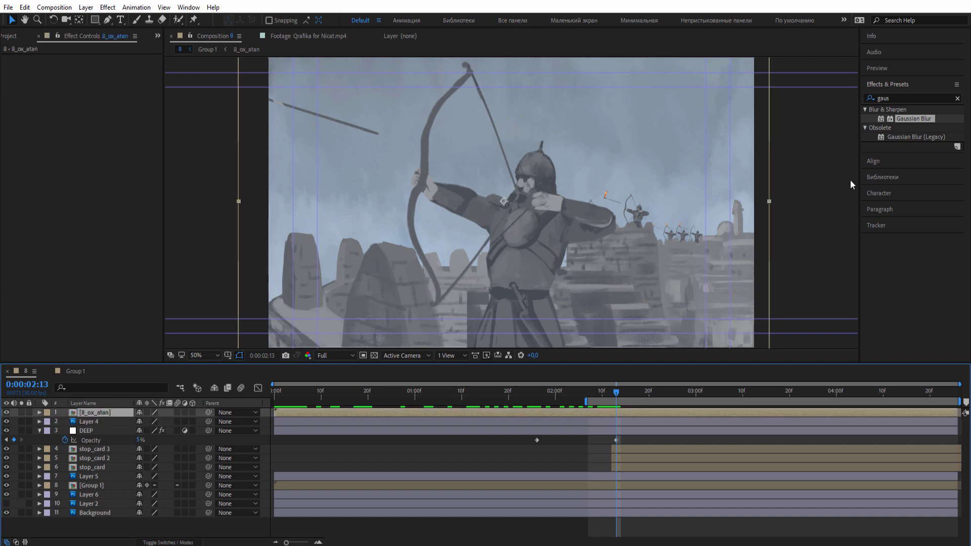
{"action": "double_click", "coordinate": [909, 118]}
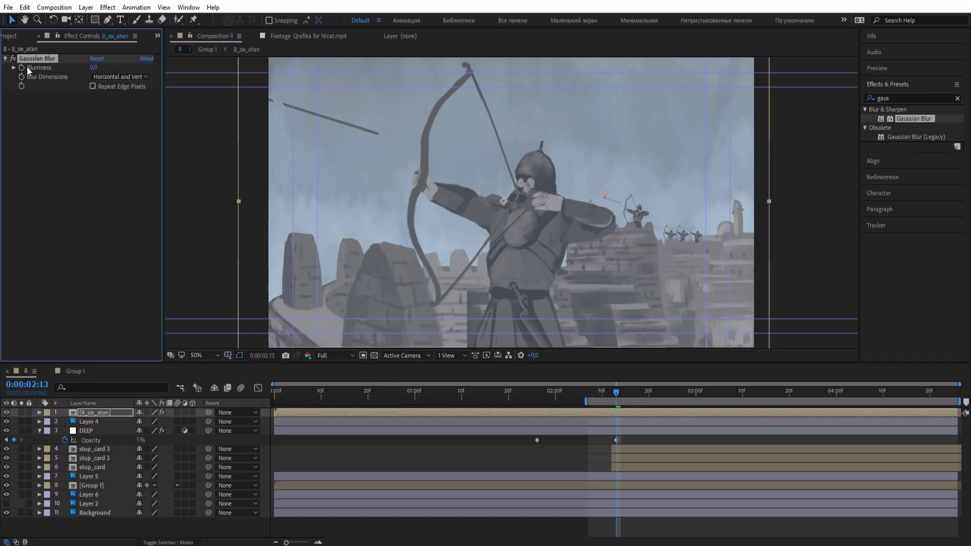
{"action": "left_click_drag", "start_coordinate": [562, 398], "coordinate": [537, 398]}
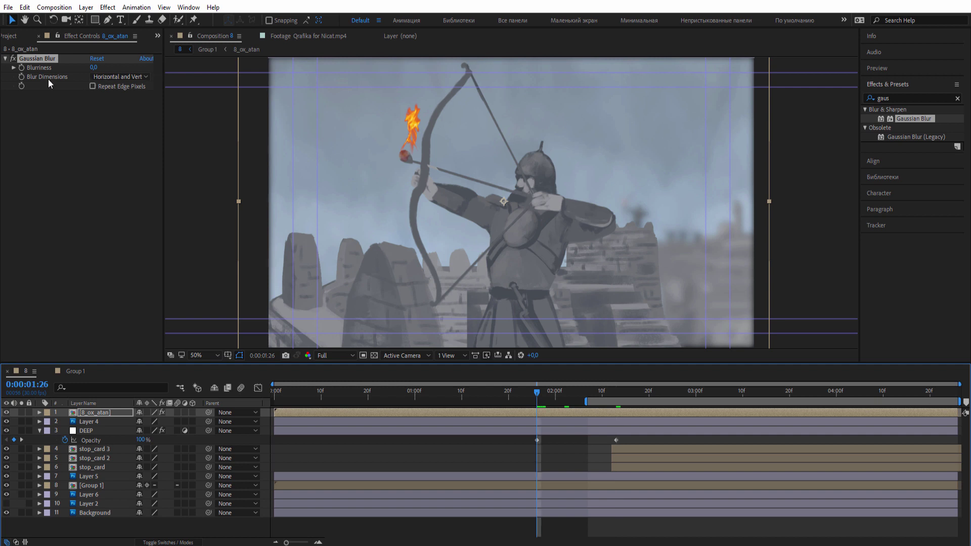
{"action": "left_click", "coordinate": [615, 399]}
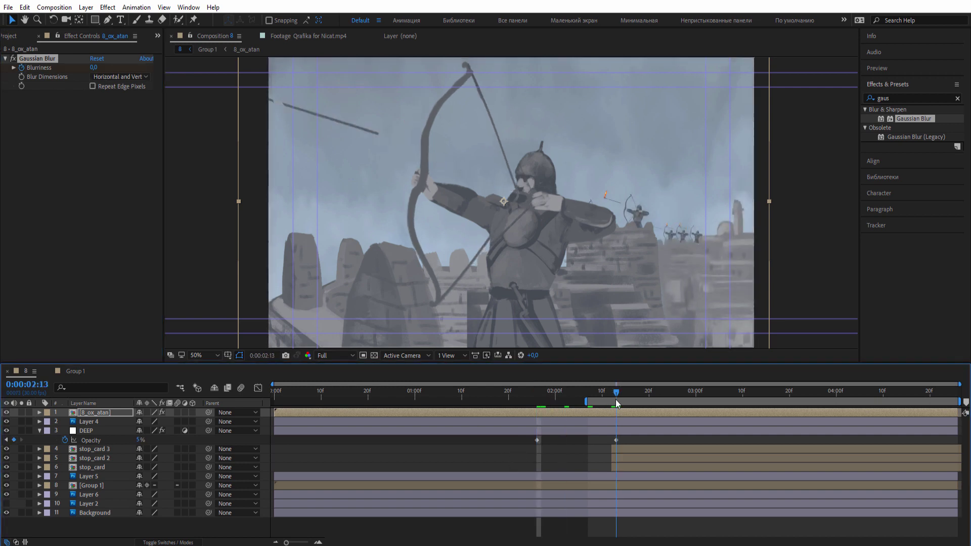
{"action": "left_click_drag", "start_coordinate": [94, 69], "coordinate": [222, 76]}
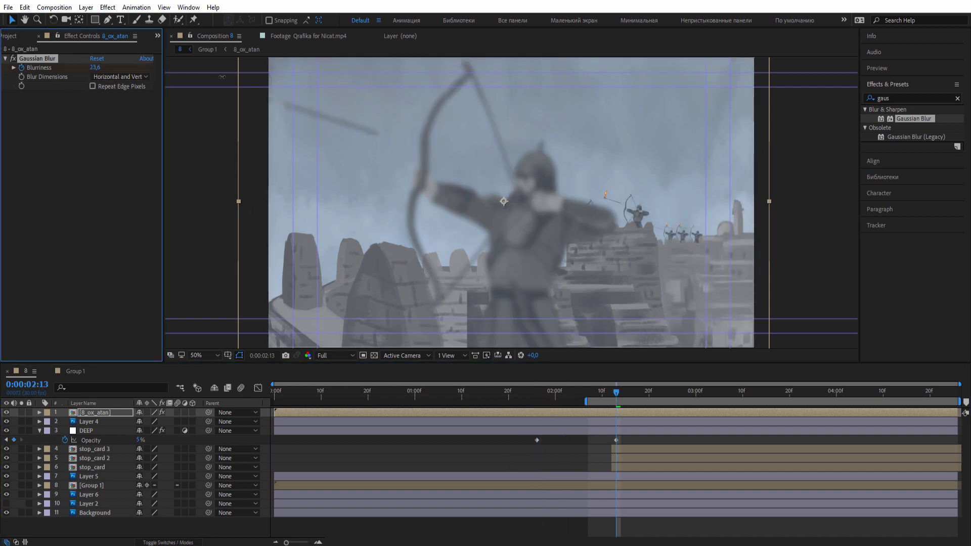
{"action": "mouse_move", "coordinate": [512, 405]}
{"action": "left_mouse_down"}
{"action": "mouse_move", "coordinate": [643, 399]}
{"action": "mouse_move", "coordinate": [964, 420]}
{"action": "mouse_move", "coordinate": [149, 366]}
{"action": "left_mouse_up"}
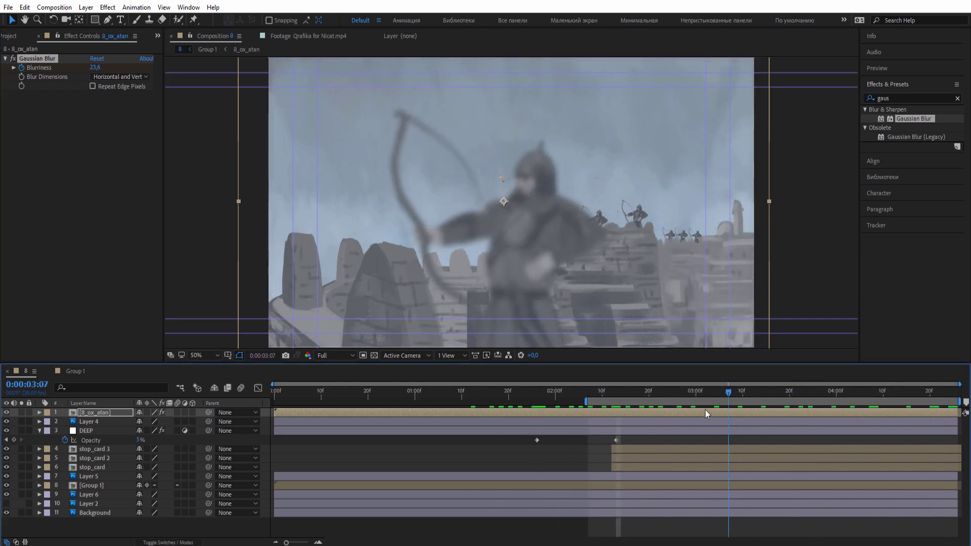
Preview the archer's focus shift at 25% and 50% viewer zoom, stopping at 0:00:02:16.
{"action": "left_click", "coordinate": [218, 356]}
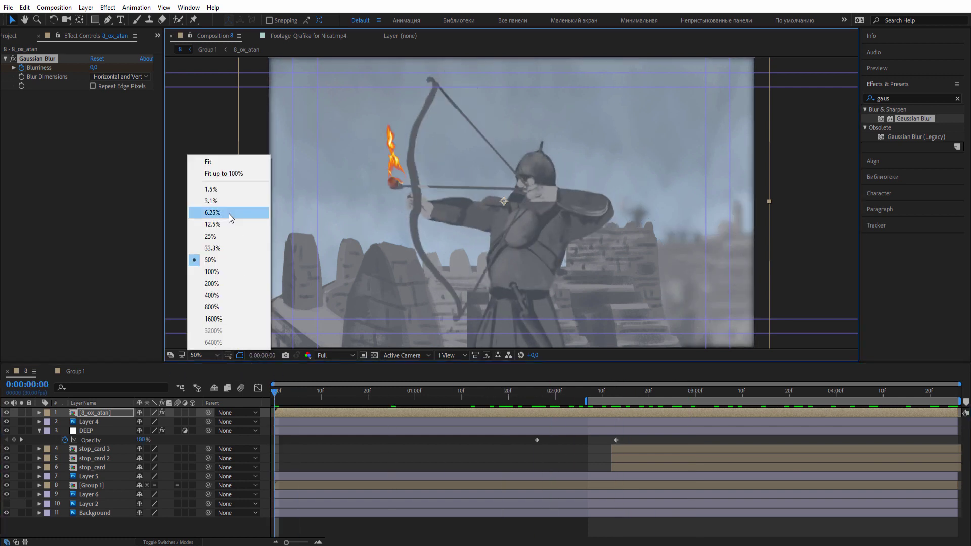
{"action": "left_click", "coordinate": [235, 178]}
{"action": "key", "text": "space"}
{"action": "key", "text": "comma"}
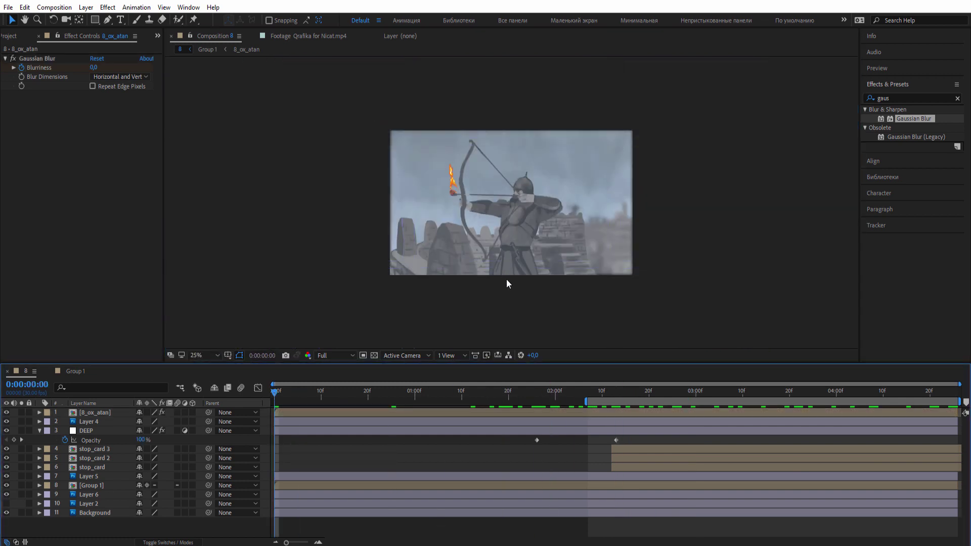
{"action": "key", "text": "period"}
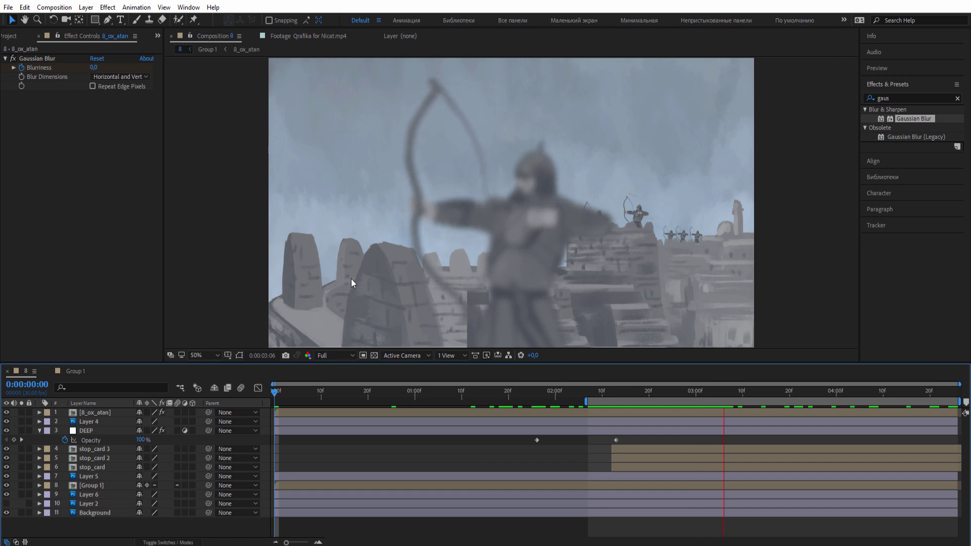
{"action": "left_click", "coordinate": [631, 395]}
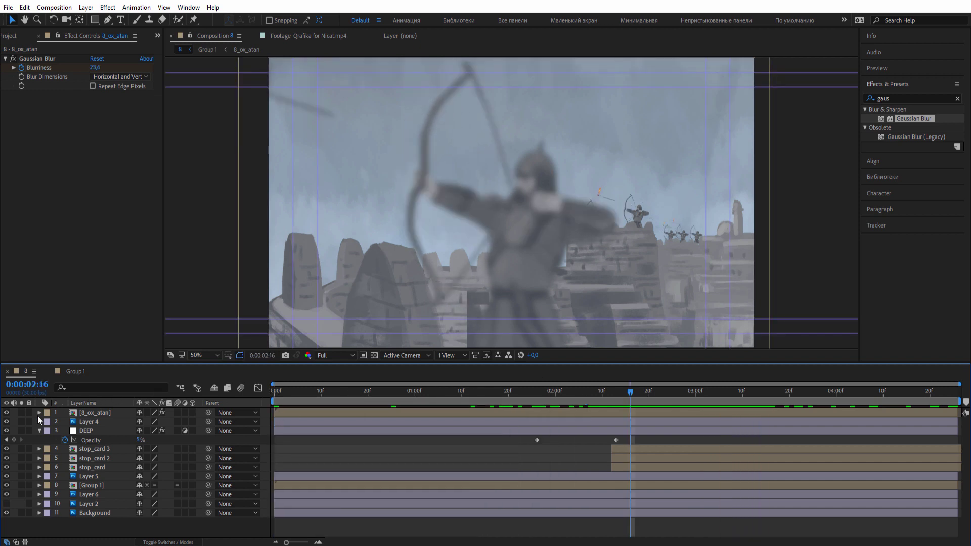
{"action": "left_click", "coordinate": [40, 432]}
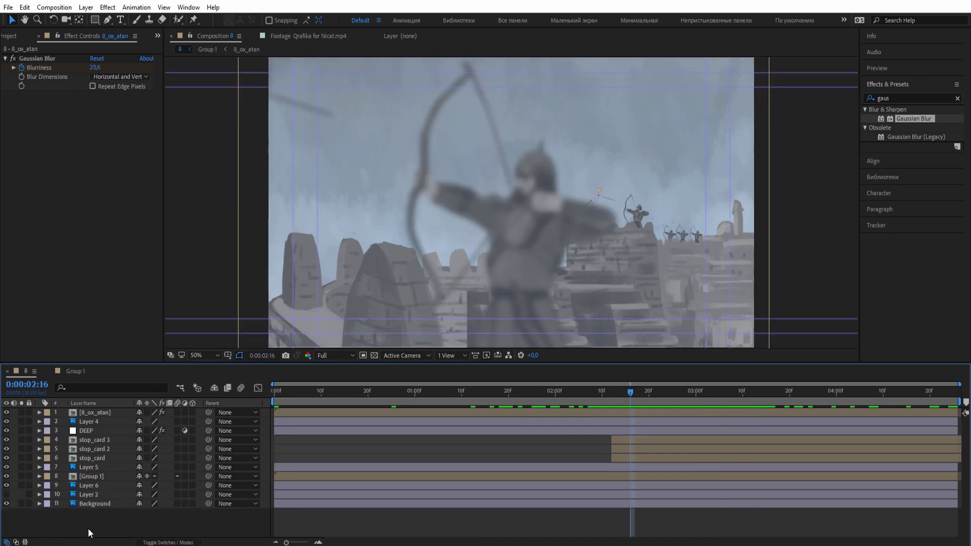
Add a new null object layer named Camera Zoom.
{"action": "right_click", "coordinate": [116, 520]}
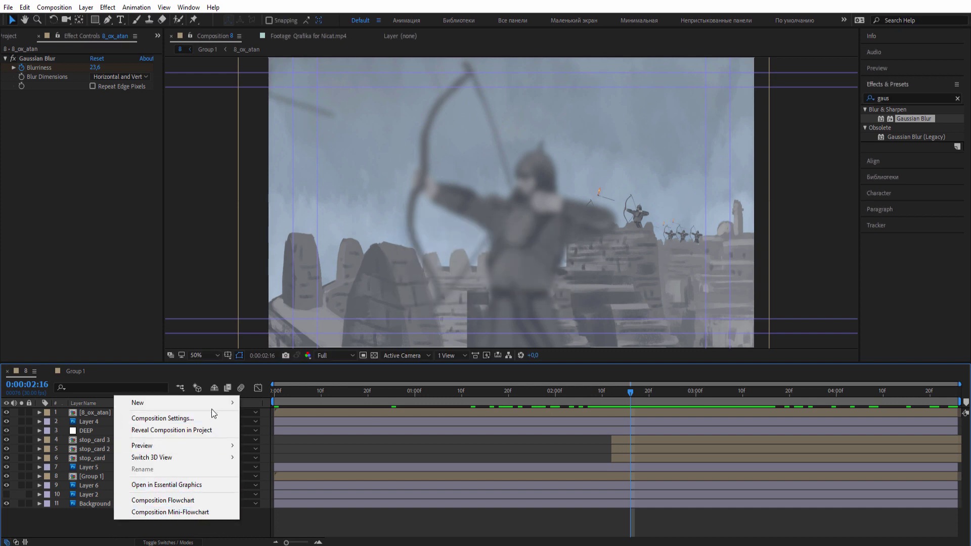
{"action": "mouse_move", "coordinate": [220, 401]}
{"action": "left_click", "coordinate": [293, 462]}
{"action": "key", "text": "Return"}
{"action": "type", "text": "Camera Zoom"}
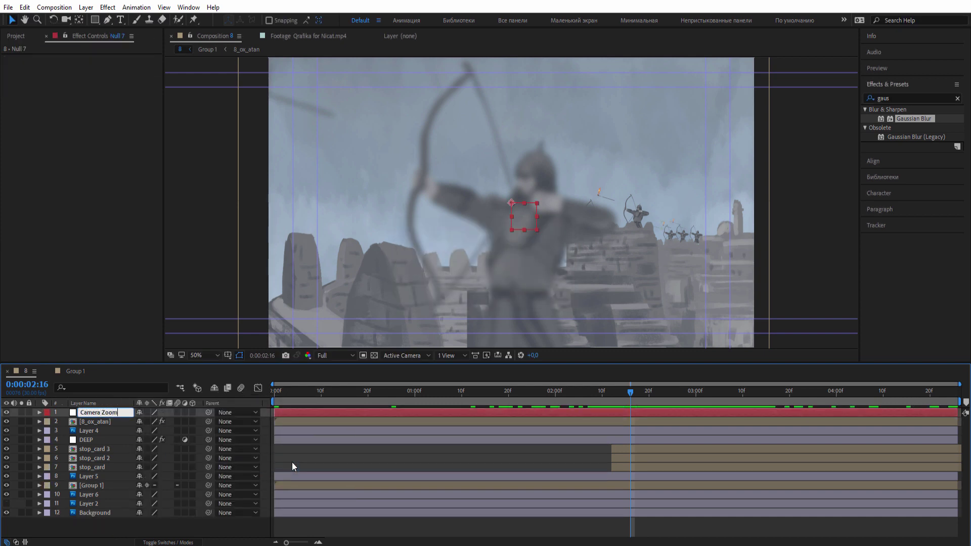
{"action": "key", "text": "Return"}
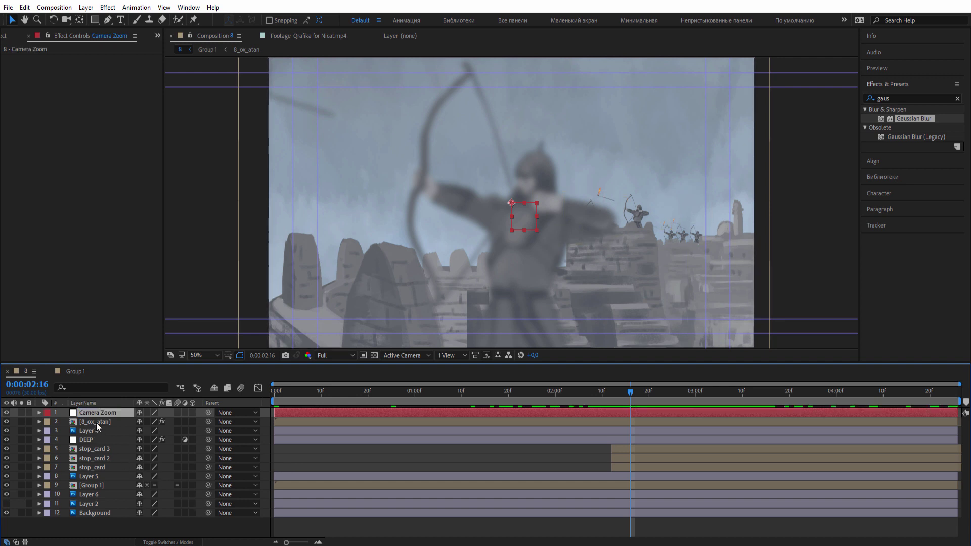
Parent layers 2–12, from 8_ox_atan down, to the Camera Zoom null.
{"action": "left_click", "coordinate": [96, 422]}
{"action": "left_click", "coordinate": [99, 513], "text": "shift"}
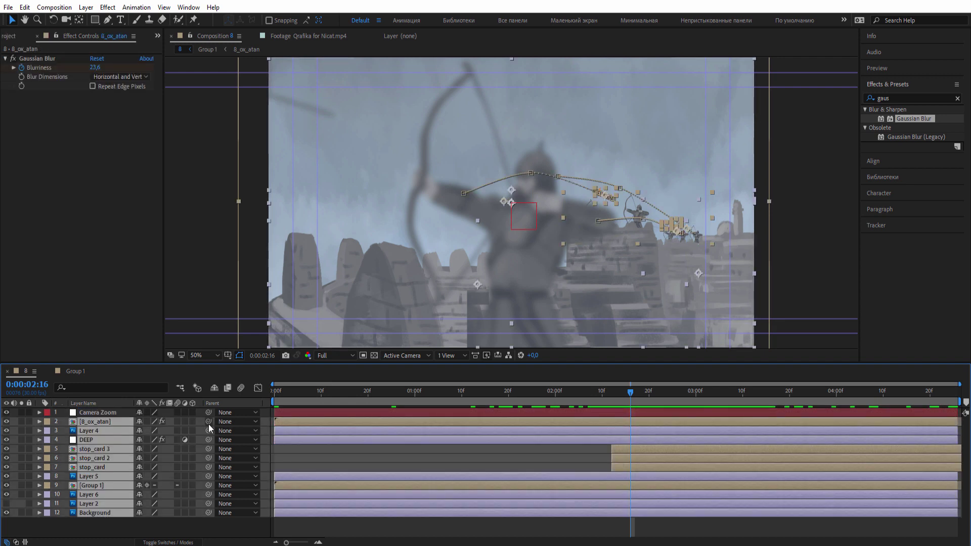
{"action": "left_click_drag", "start_coordinate": [209, 423], "coordinate": [96, 413]}
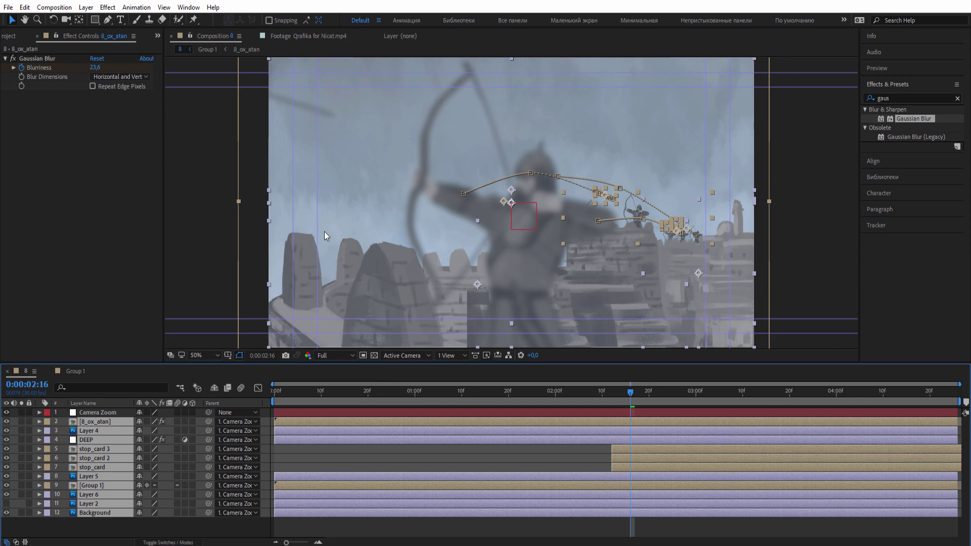
{"action": "left_click", "coordinate": [144, 526]}
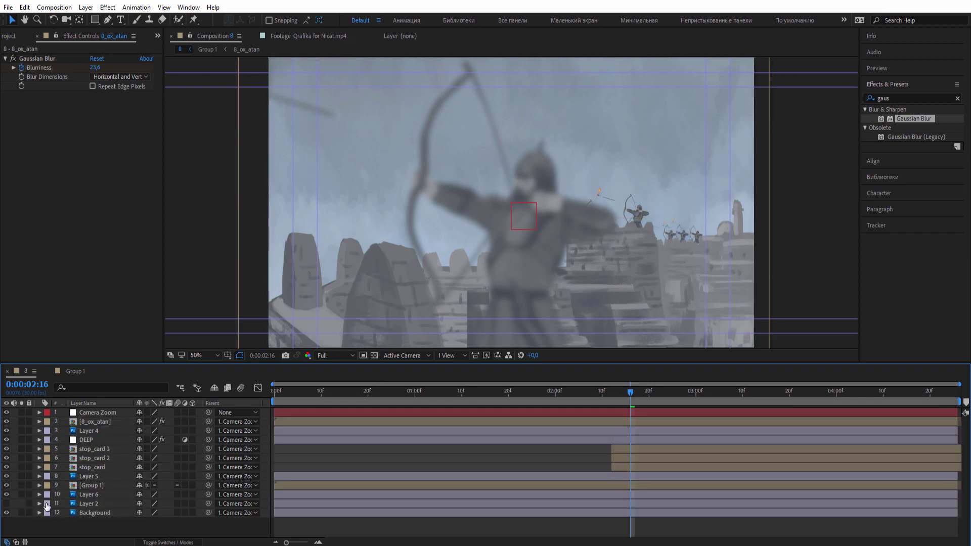
Select the Layer 6 clouds layer and briefly solo it to inspect it.
{"action": "left_click", "coordinate": [6, 504]}
{"action": "left_click", "coordinate": [83, 495]}
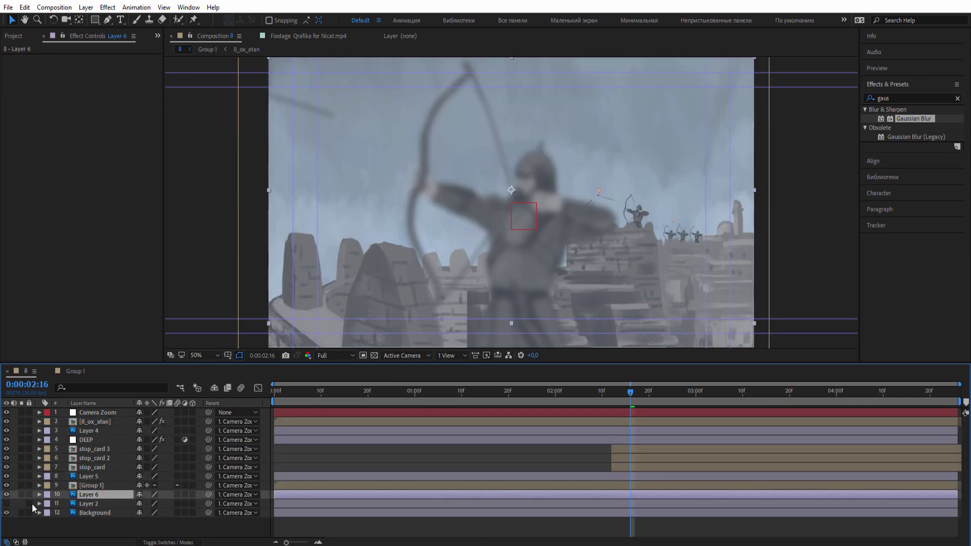
{"action": "left_click", "coordinate": [21, 495]}
{"action": "left_click", "coordinate": [21, 494]}
At the first frame, scale the Layer 6 clouds up to 179%.
{"action": "left_click", "coordinate": [298, 402]}
{"action": "left_click_drag", "start_coordinate": [299, 402], "coordinate": [258, 403]}
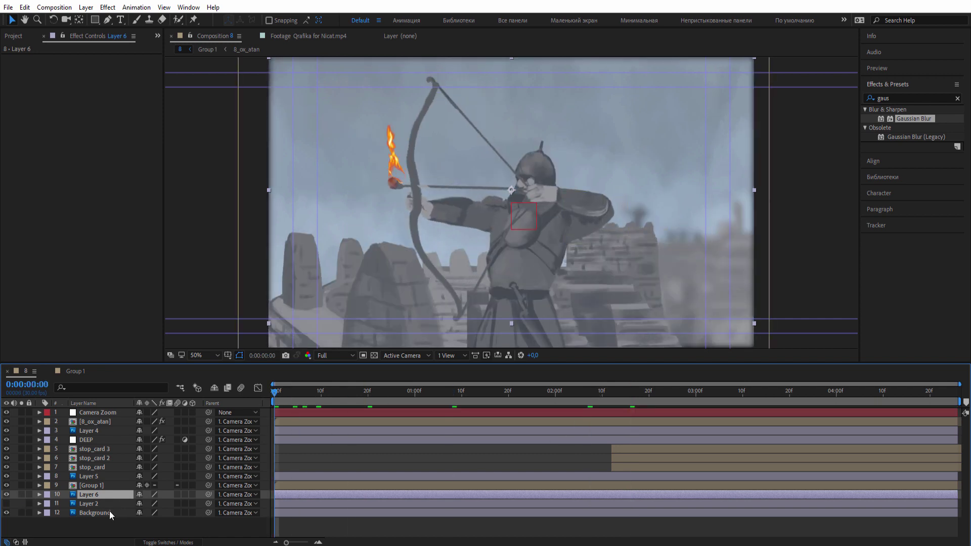
{"action": "key", "text": "p"}
{"action": "key", "text": "comma"}
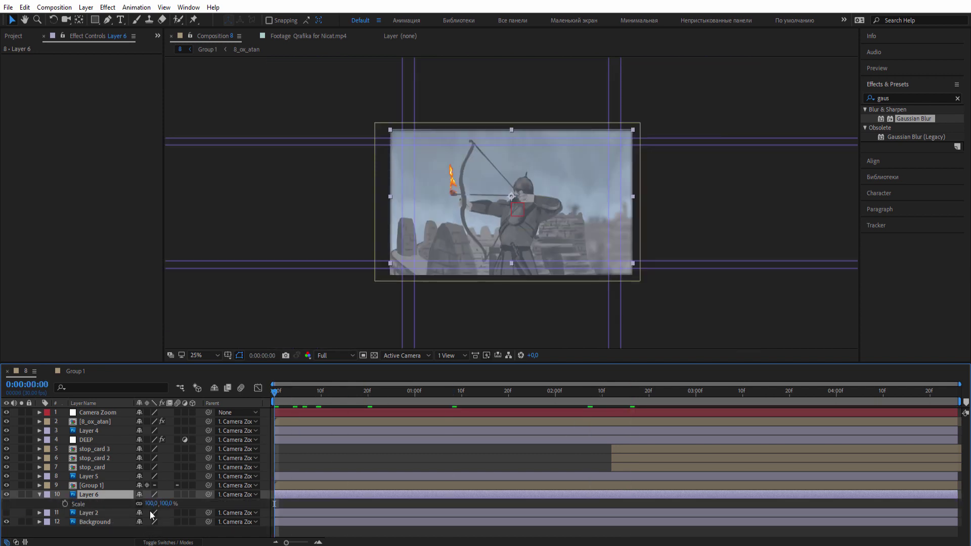
{"action": "left_click_drag", "start_coordinate": [150, 503], "coordinate": [264, 440]}
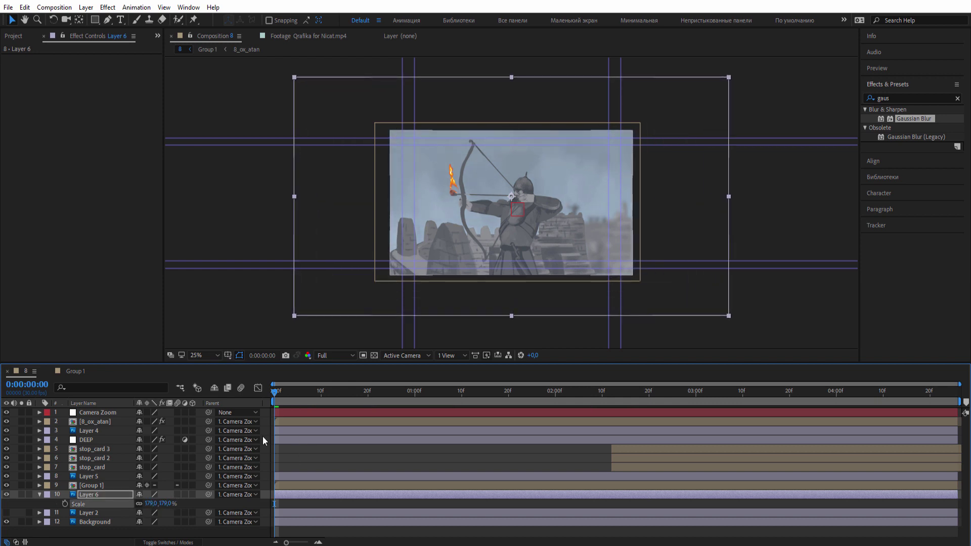
{"action": "left_click", "coordinate": [88, 495]}
Keyframe Layer 6's Position at the start and end, sliding X to about 662.
{"action": "key", "text": "p"}
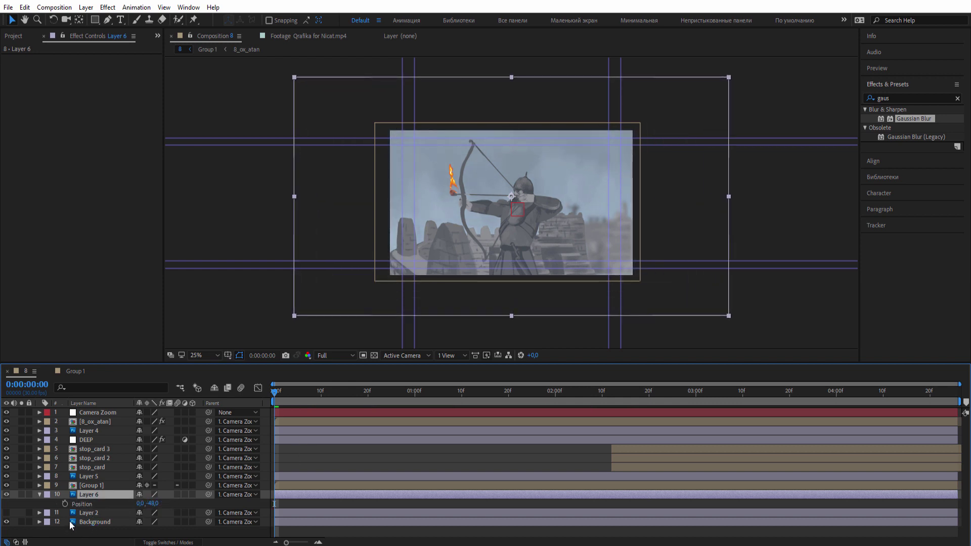
{"action": "left_click", "coordinate": [68, 508]}
{"action": "left_click_drag", "start_coordinate": [331, 402], "coordinate": [953, 399]}
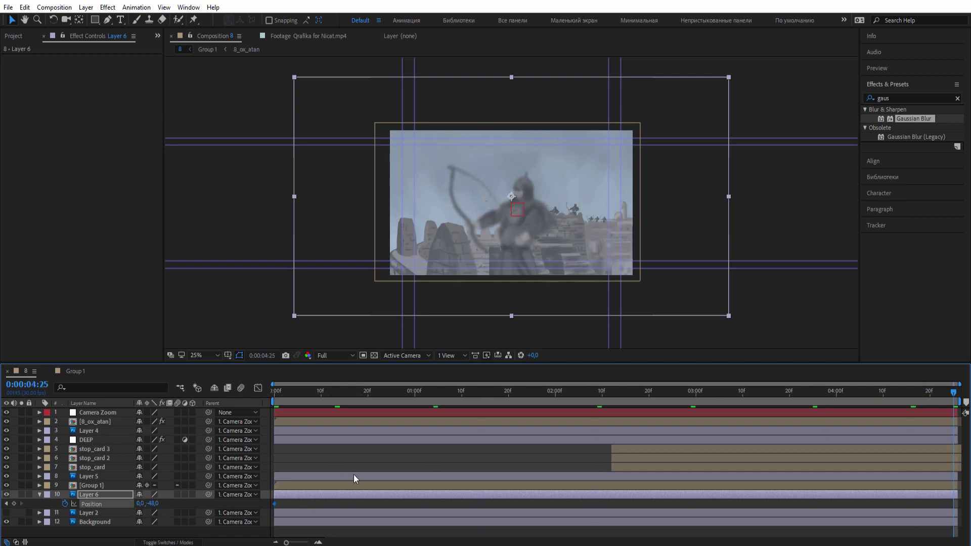
{"action": "left_click_drag", "start_coordinate": [140, 505], "coordinate": [481, 508]}
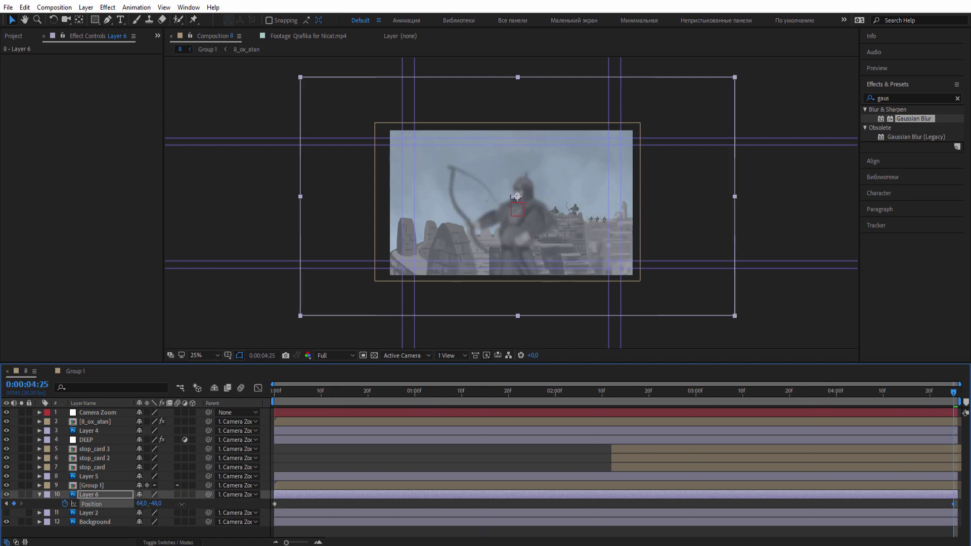
{"action": "left_click", "coordinate": [508, 502]}
Preview the cloud pan while switching the view between 50% and 25%.
{"action": "key", "text": "space"}
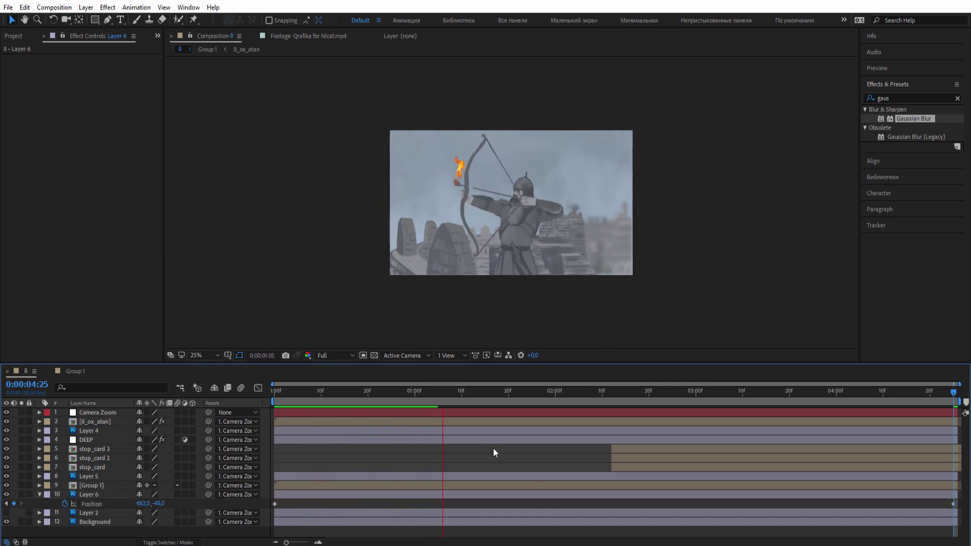
{"action": "key", "text": "period"}
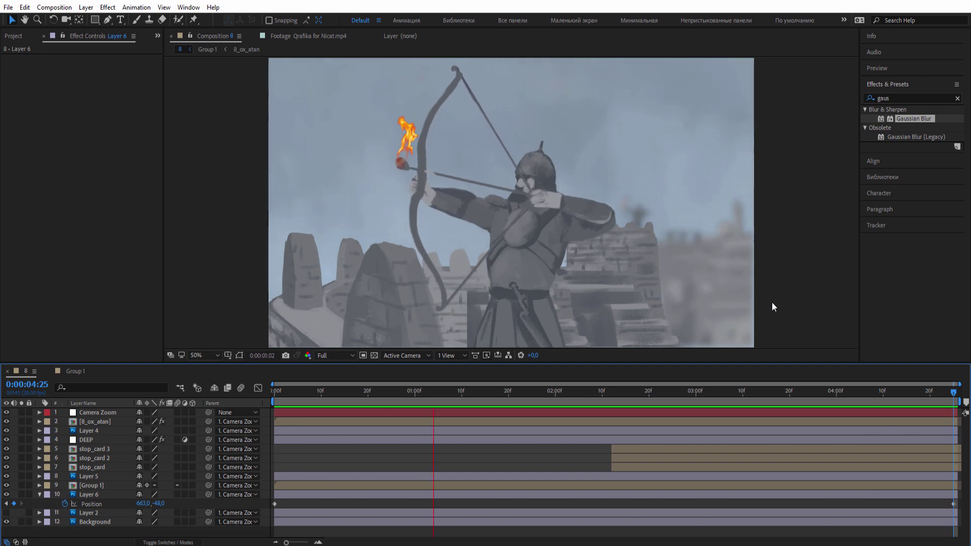
{"action": "key", "text": "comma"}
{"action": "key", "text": "comma"}
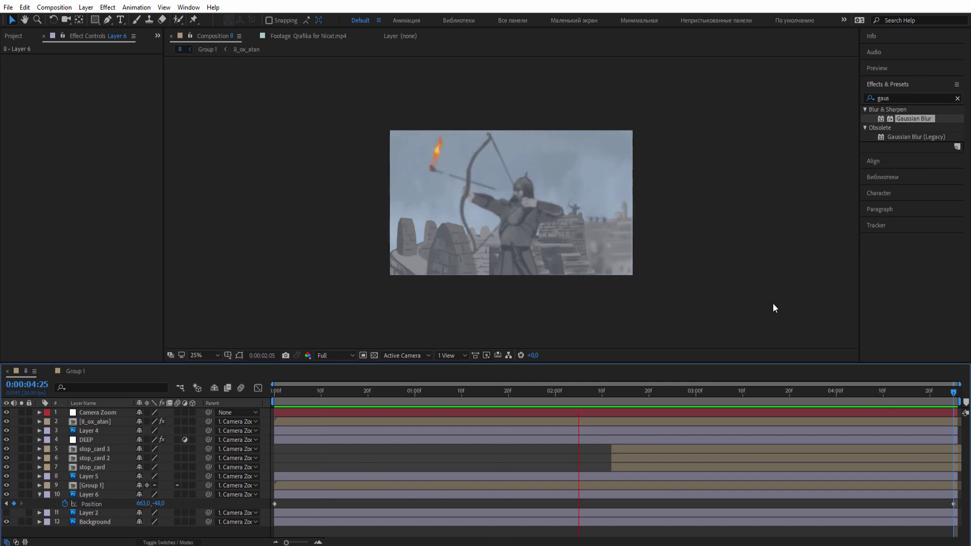
{"action": "key", "text": "period"}
{"action": "key", "text": "period"}
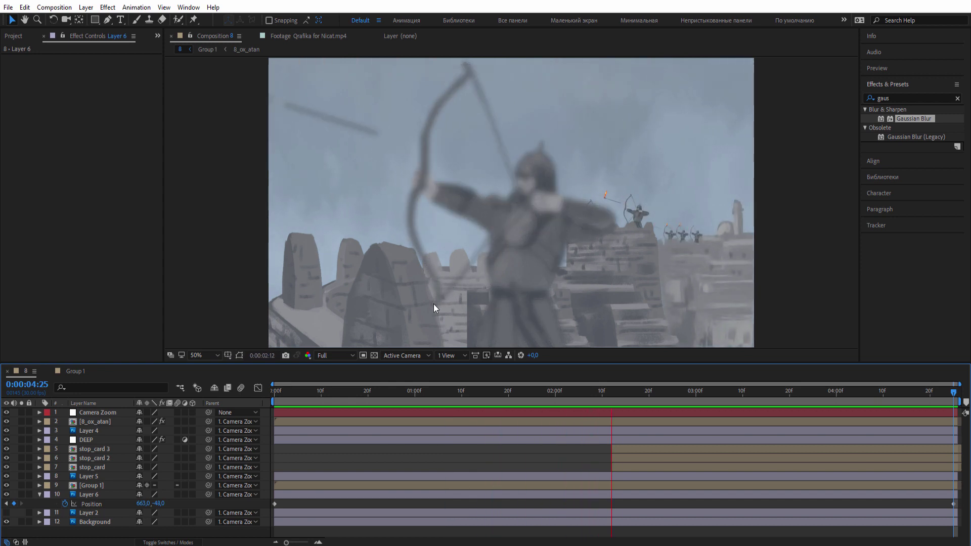
Keyframe the Camera Zoom null's Scale from 100% at the first frame to 115% at the last.
{"action": "left_click", "coordinate": [591, 392]}
{"action": "left_click", "coordinate": [40, 494]}
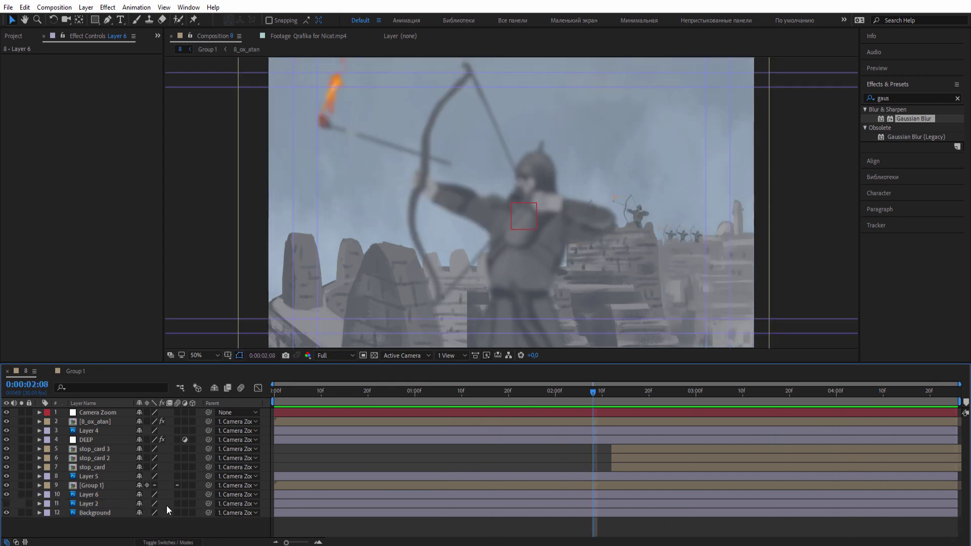
{"action": "left_click", "coordinate": [97, 422]}
{"action": "left_click", "coordinate": [290, 410]}
{"action": "key", "text": "Home"}
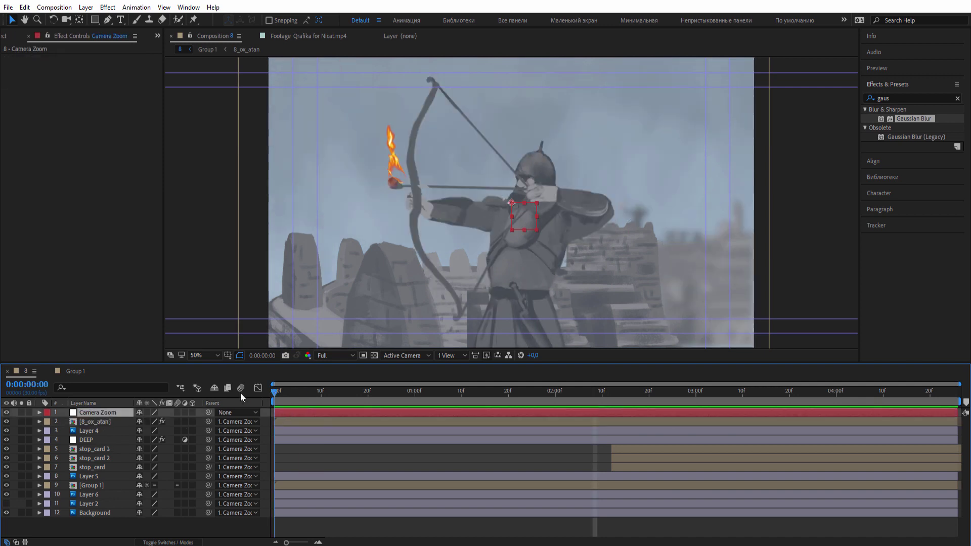
{"action": "key", "text": "s"}
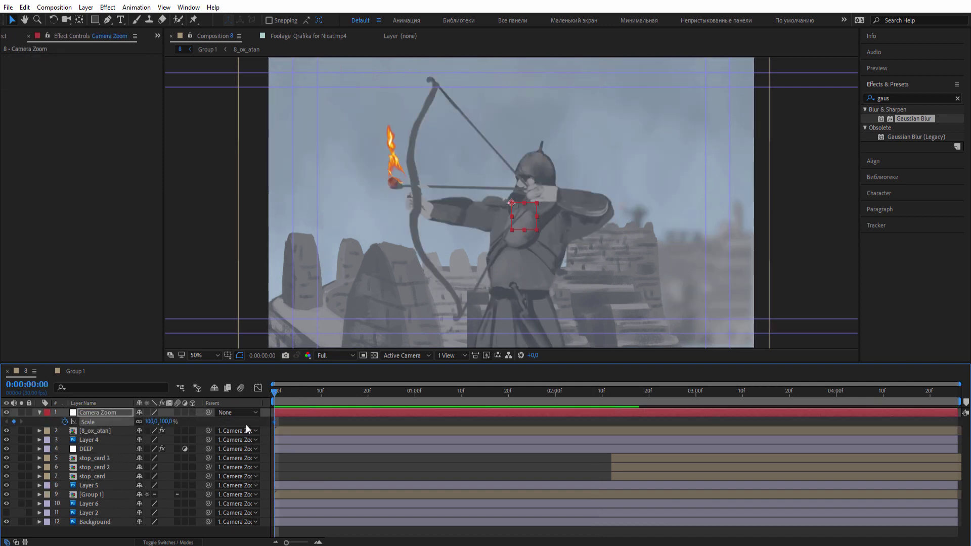
{"action": "key", "text": "End"}
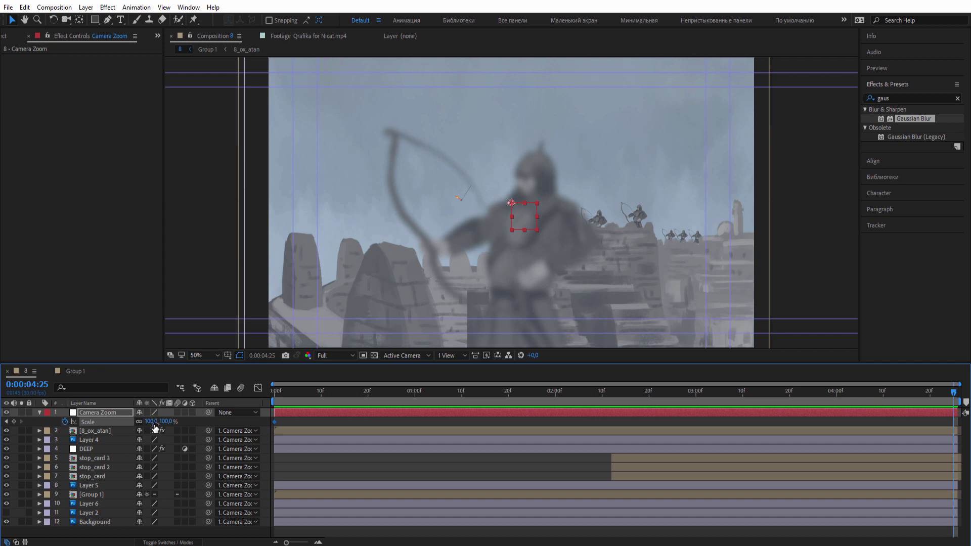
{"action": "type", "text": "115"}
{"action": "key", "text": "Return"}
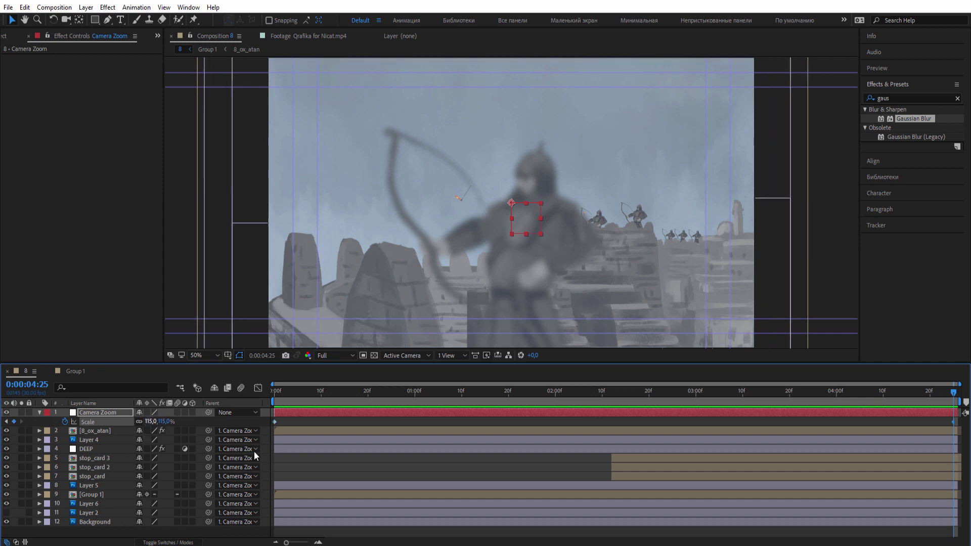
{"action": "left_click", "coordinate": [462, 457]}
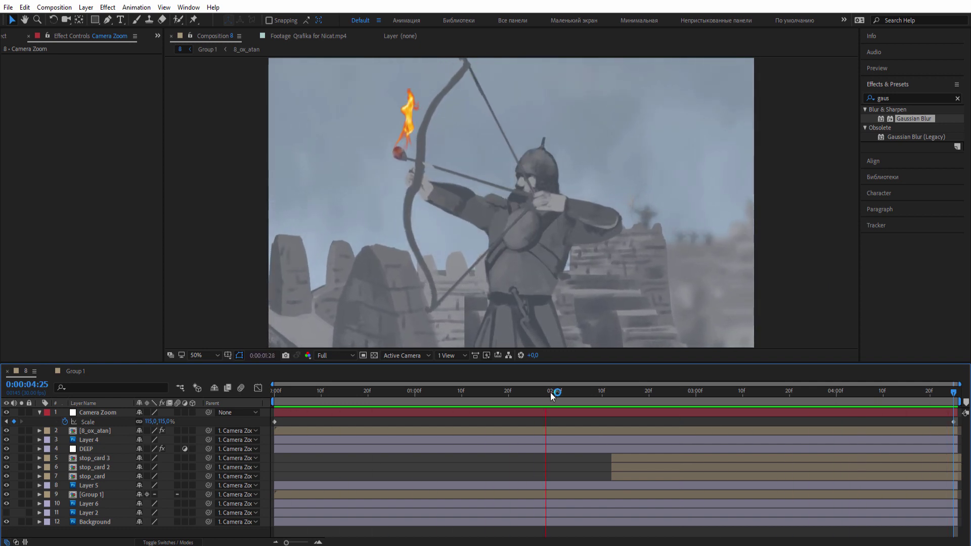
Check the push-in midway through the shot, then collapse Camera Zoom.
{"action": "left_click_drag", "start_coordinate": [550, 392], "coordinate": [461, 393]}
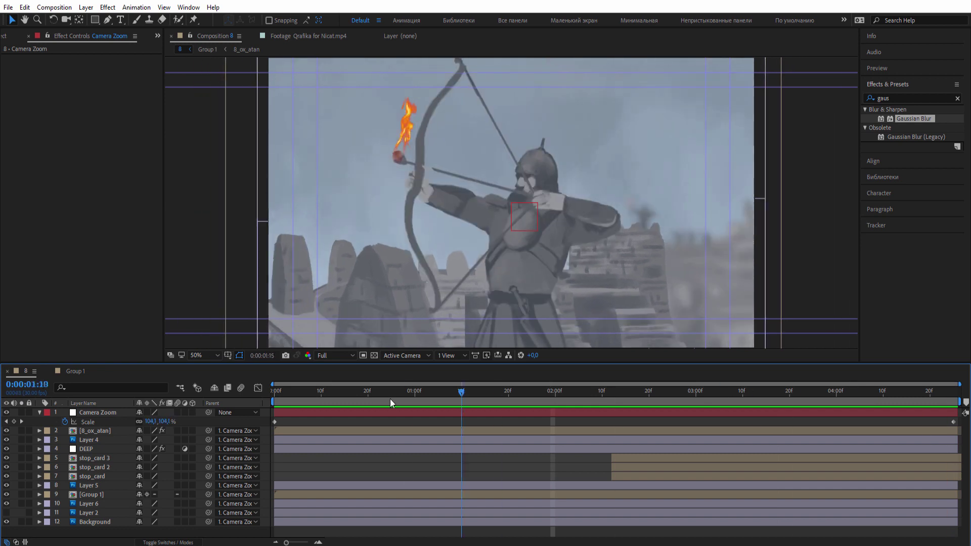
{"action": "key", "text": "Home"}
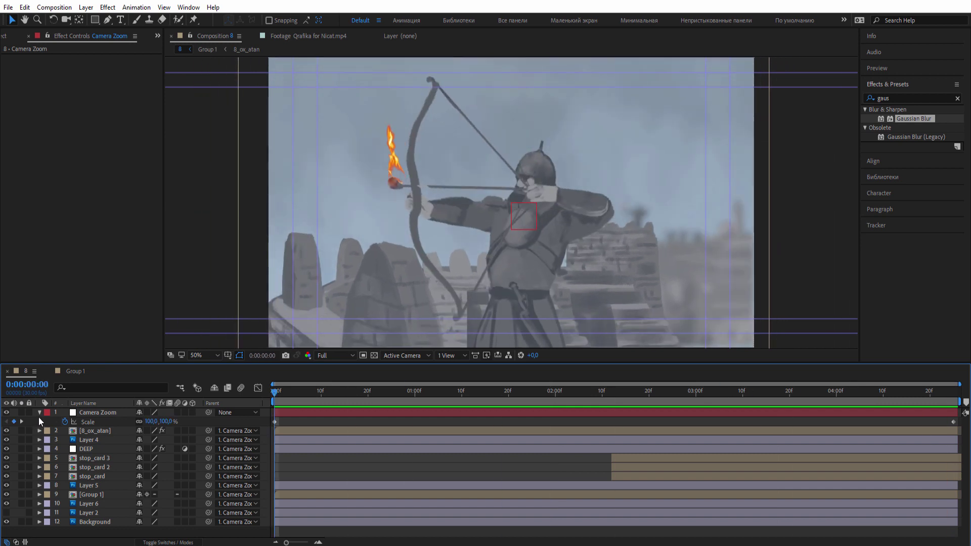
{"action": "left_click", "coordinate": [39, 415]}
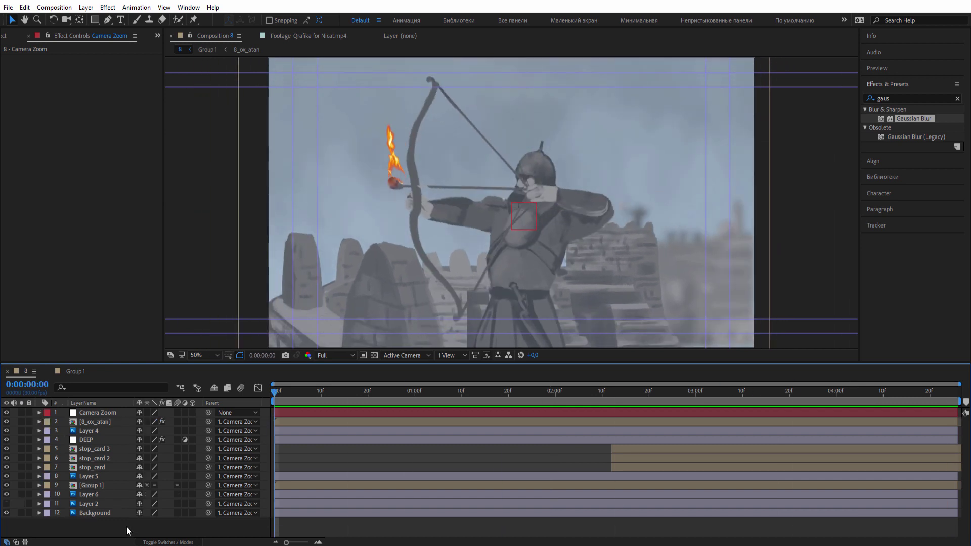